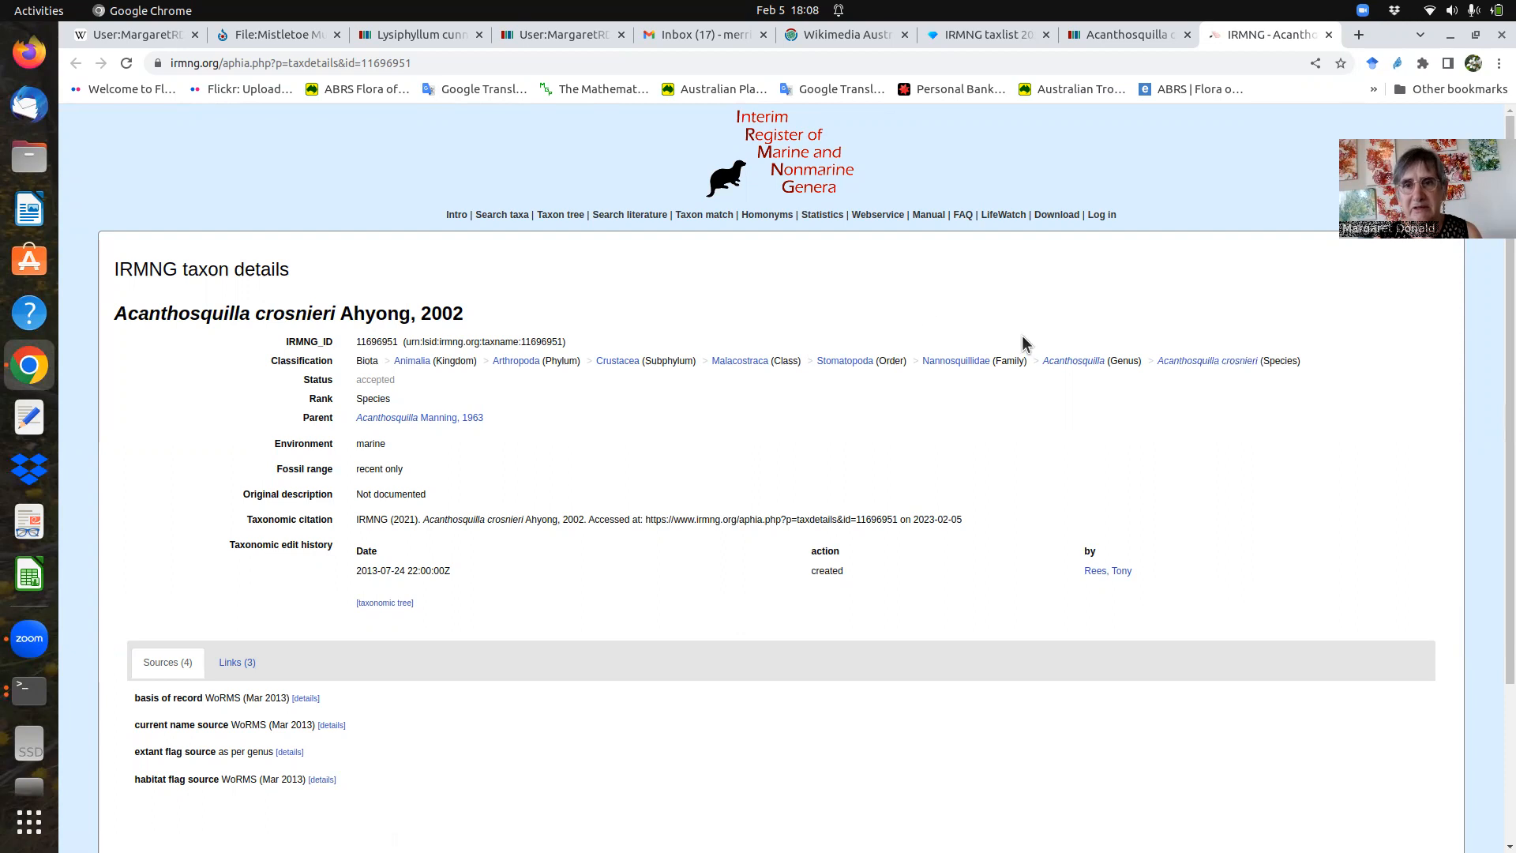
- Open the advanced taxa search and set the Authority condition to contains the taxon author's surname
left_click(502, 216)
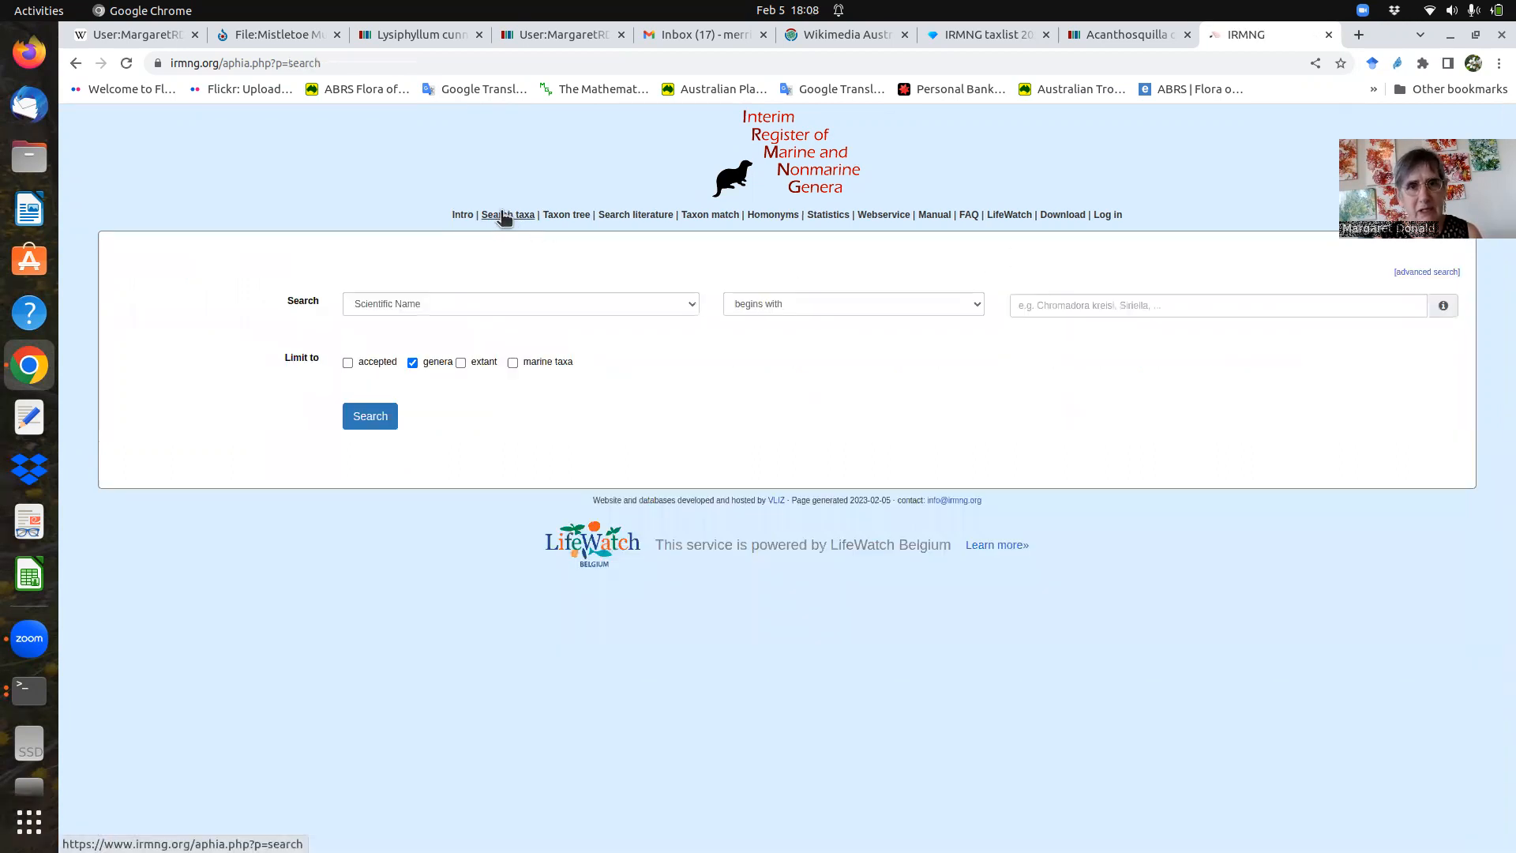
left_click(1439, 274)
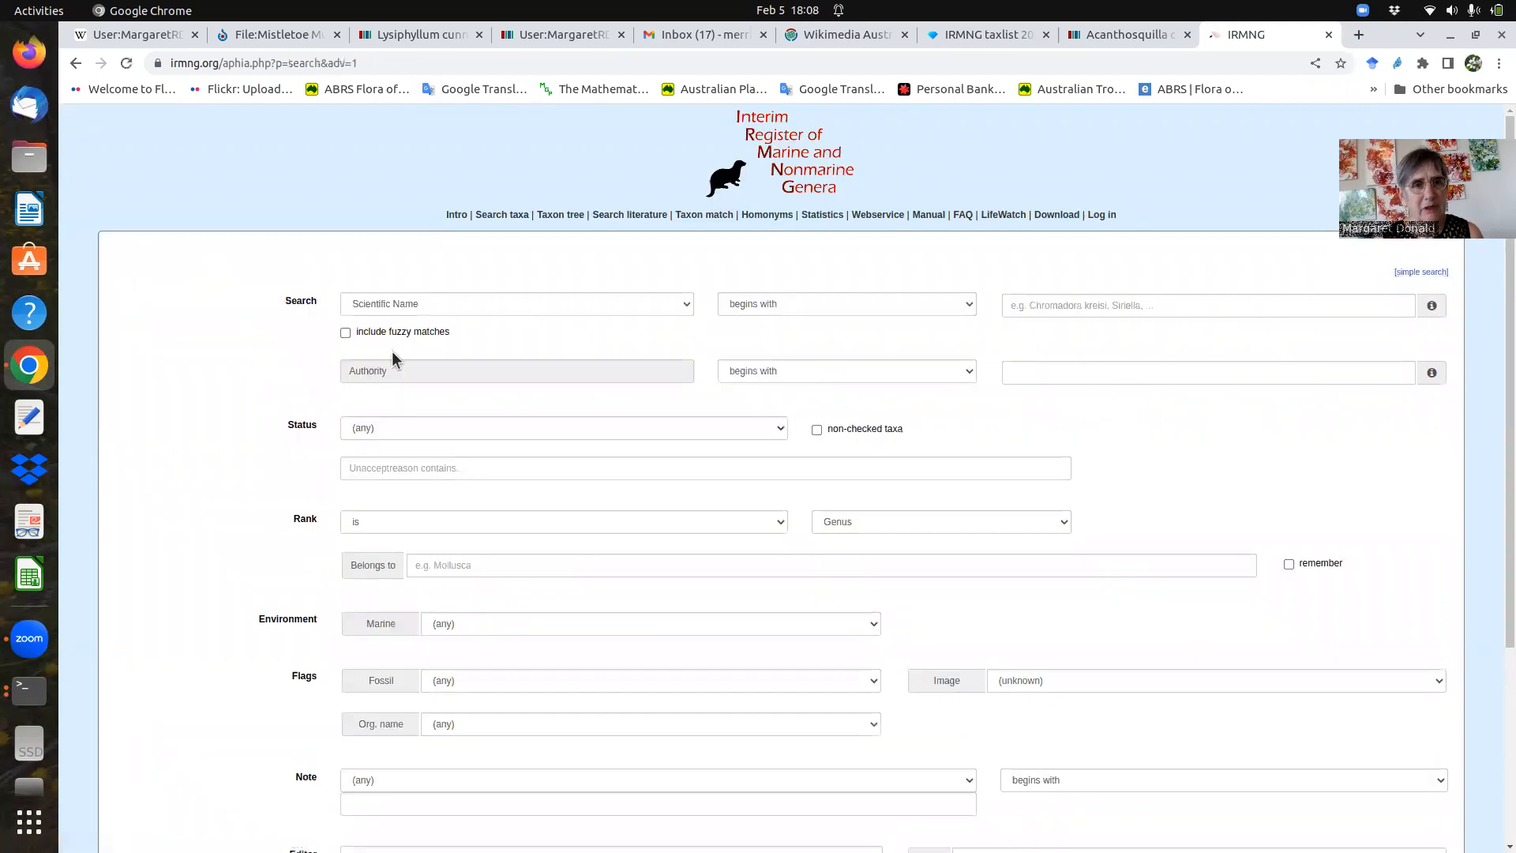
left_click(969, 376)
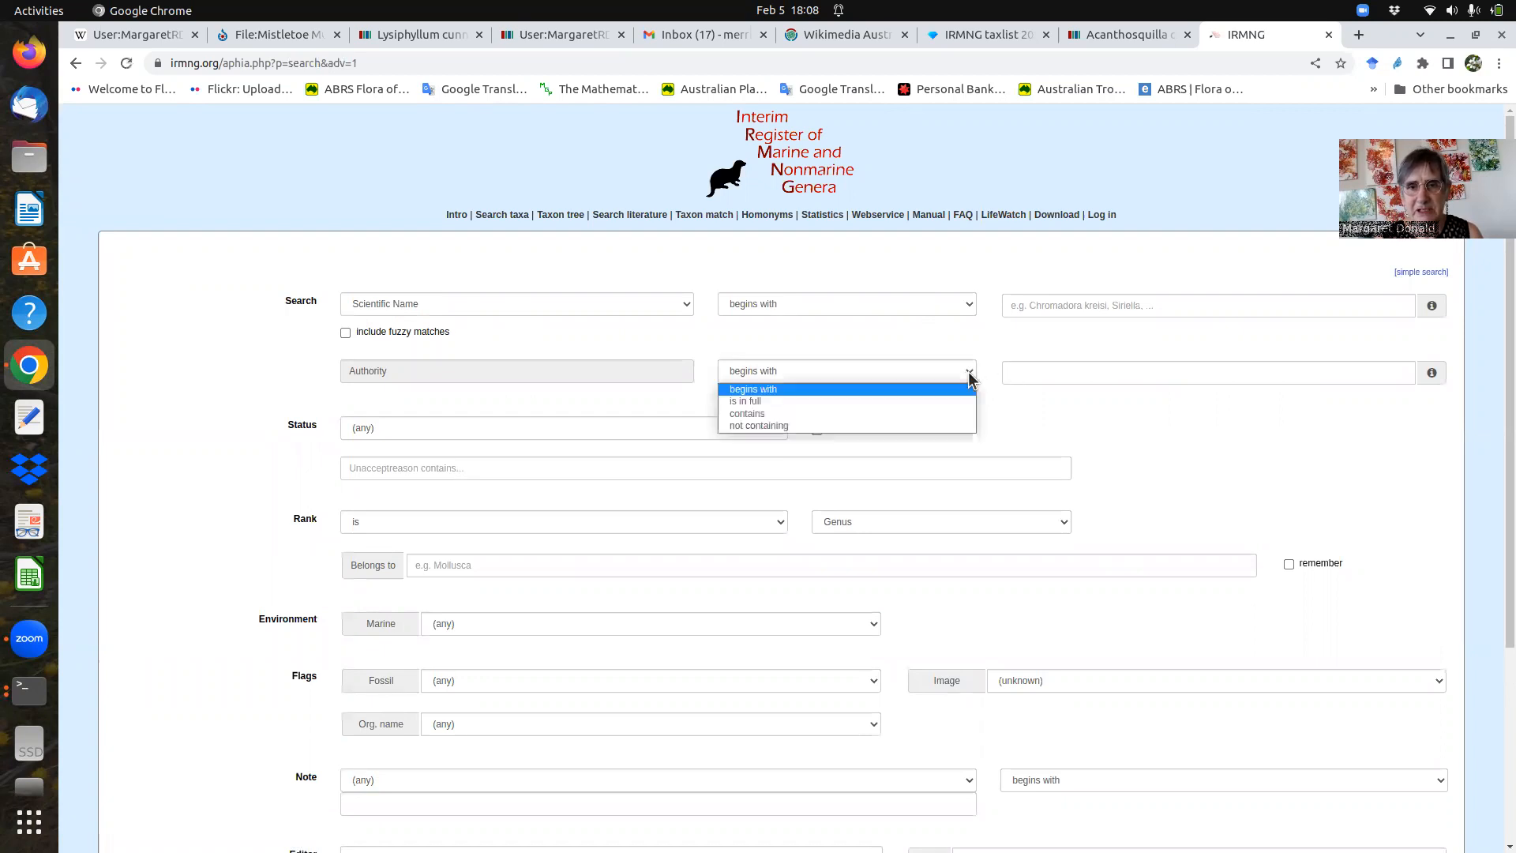
left_click(891, 414)
left_click(1011, 374)
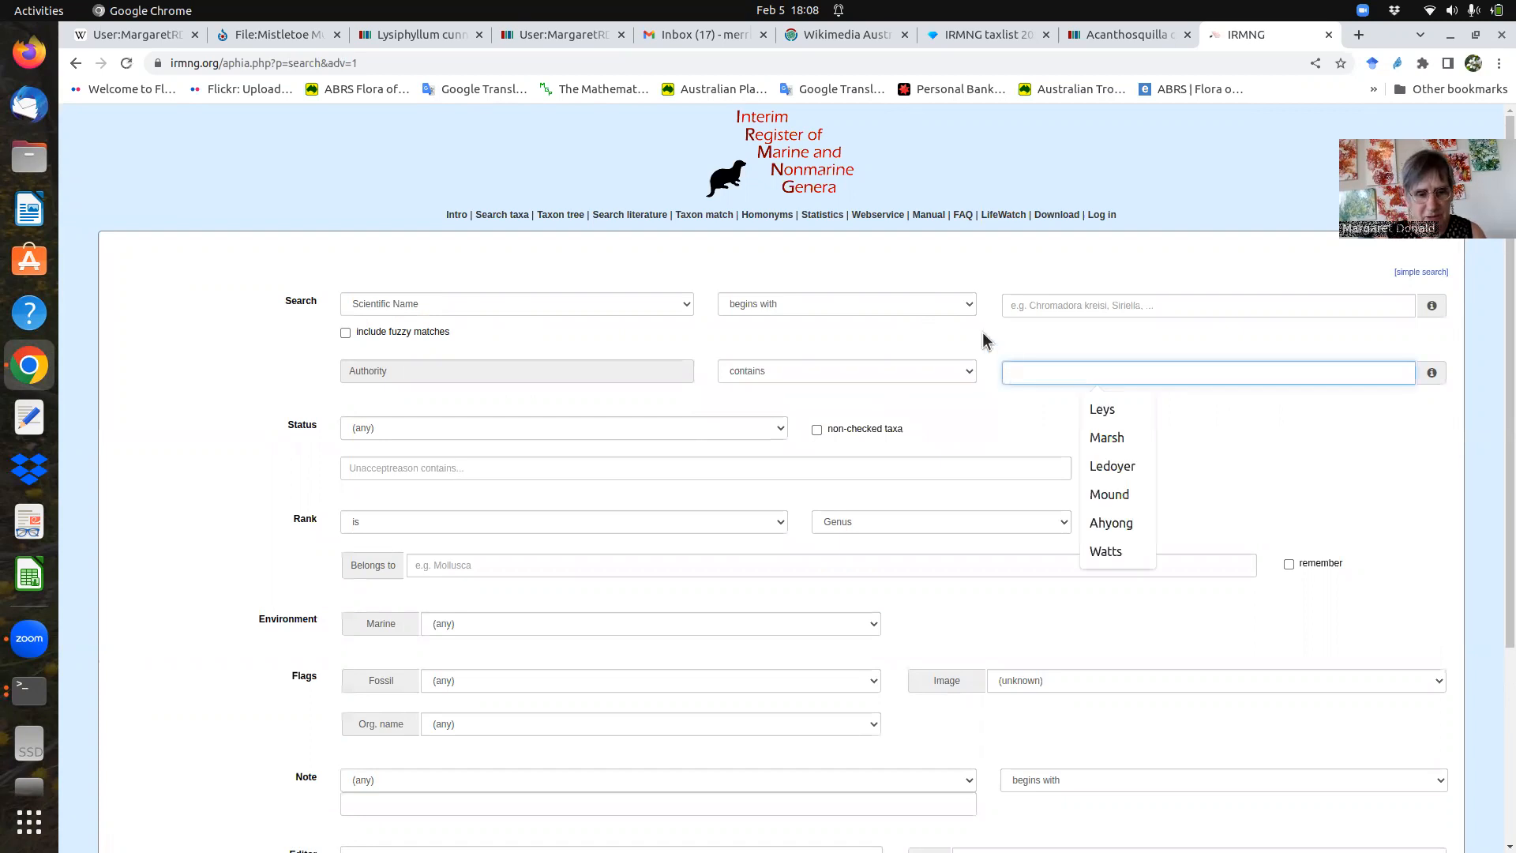
type("Ahy")
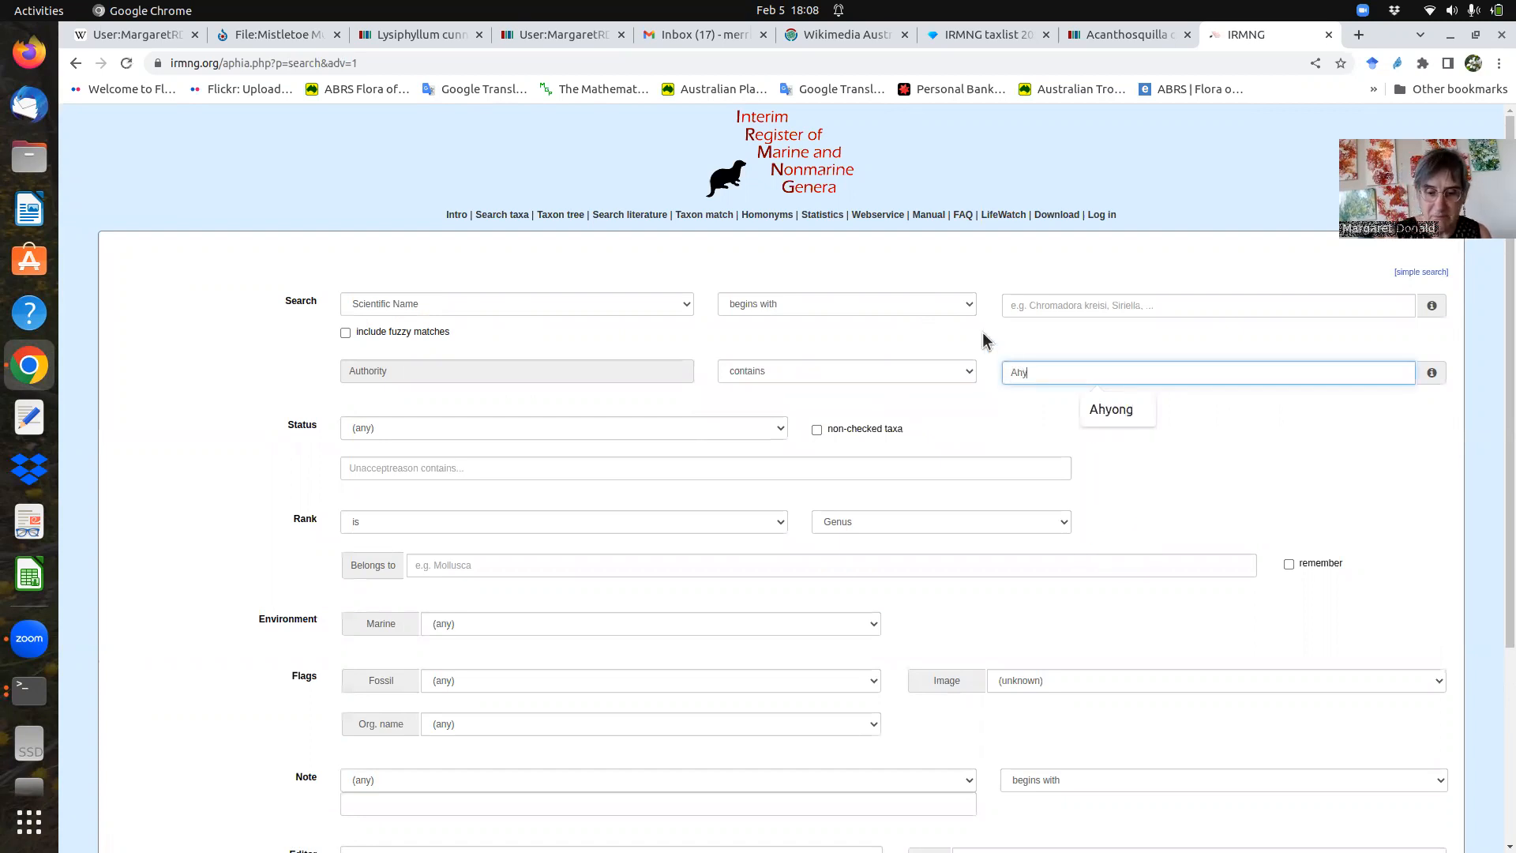
type("ong")
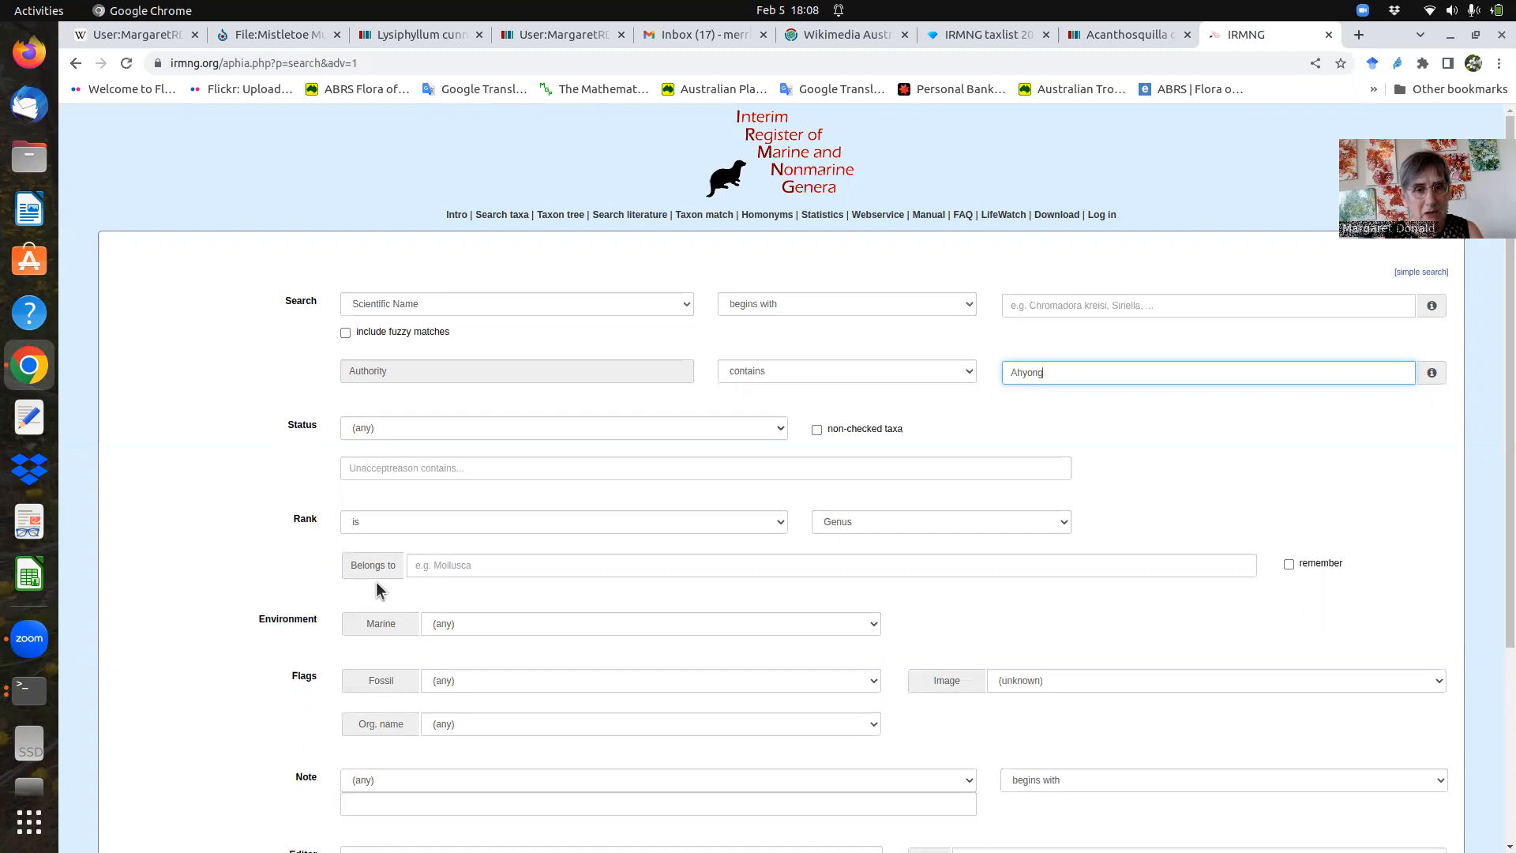
- Limit the rank to lower or equal to Genus and run the taxa search
left_click(783, 527)
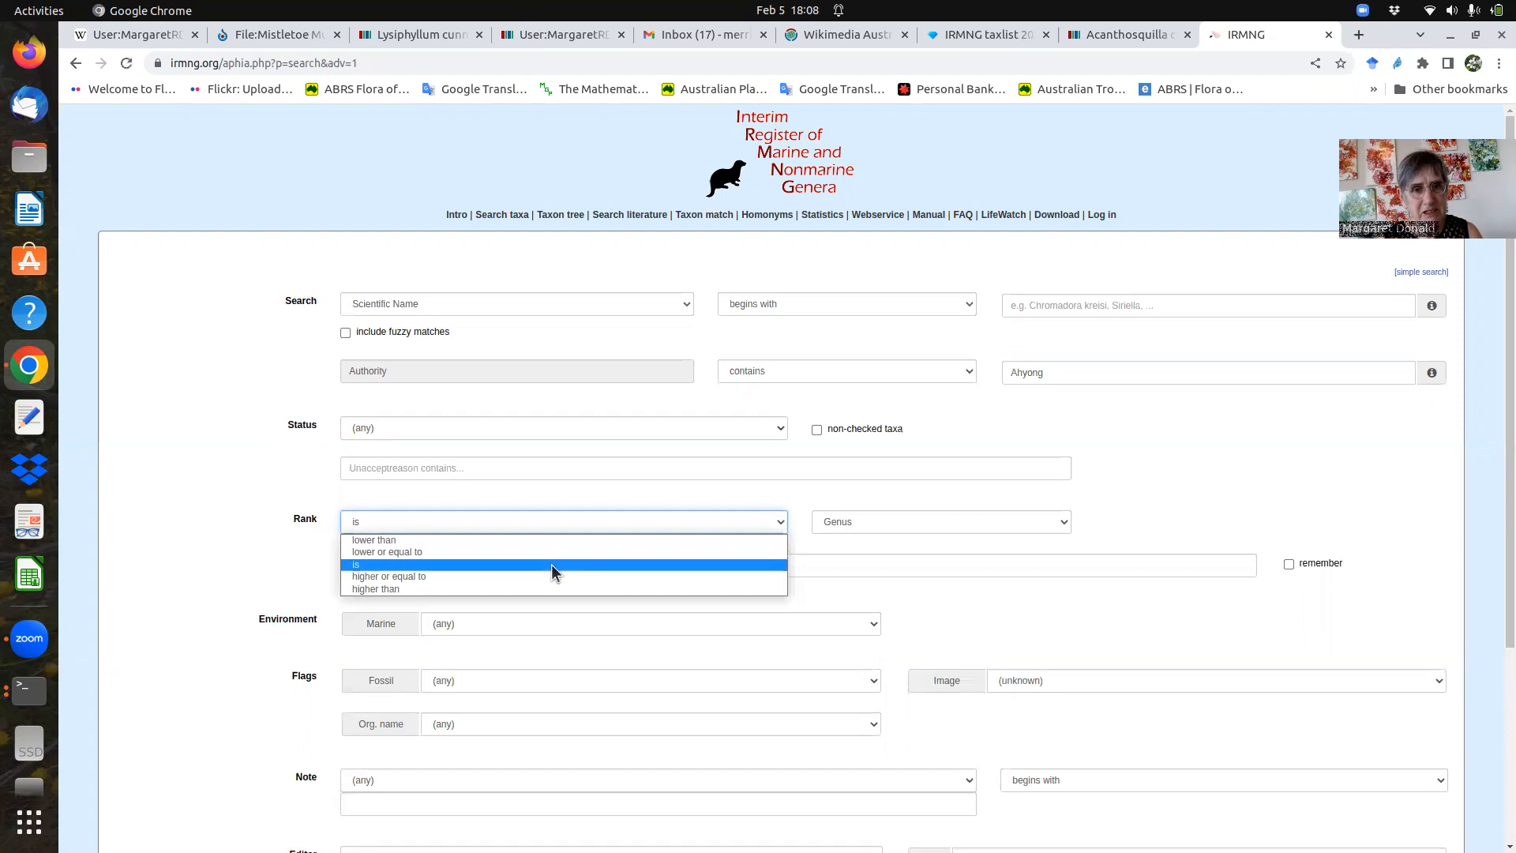
left_click(472, 553)
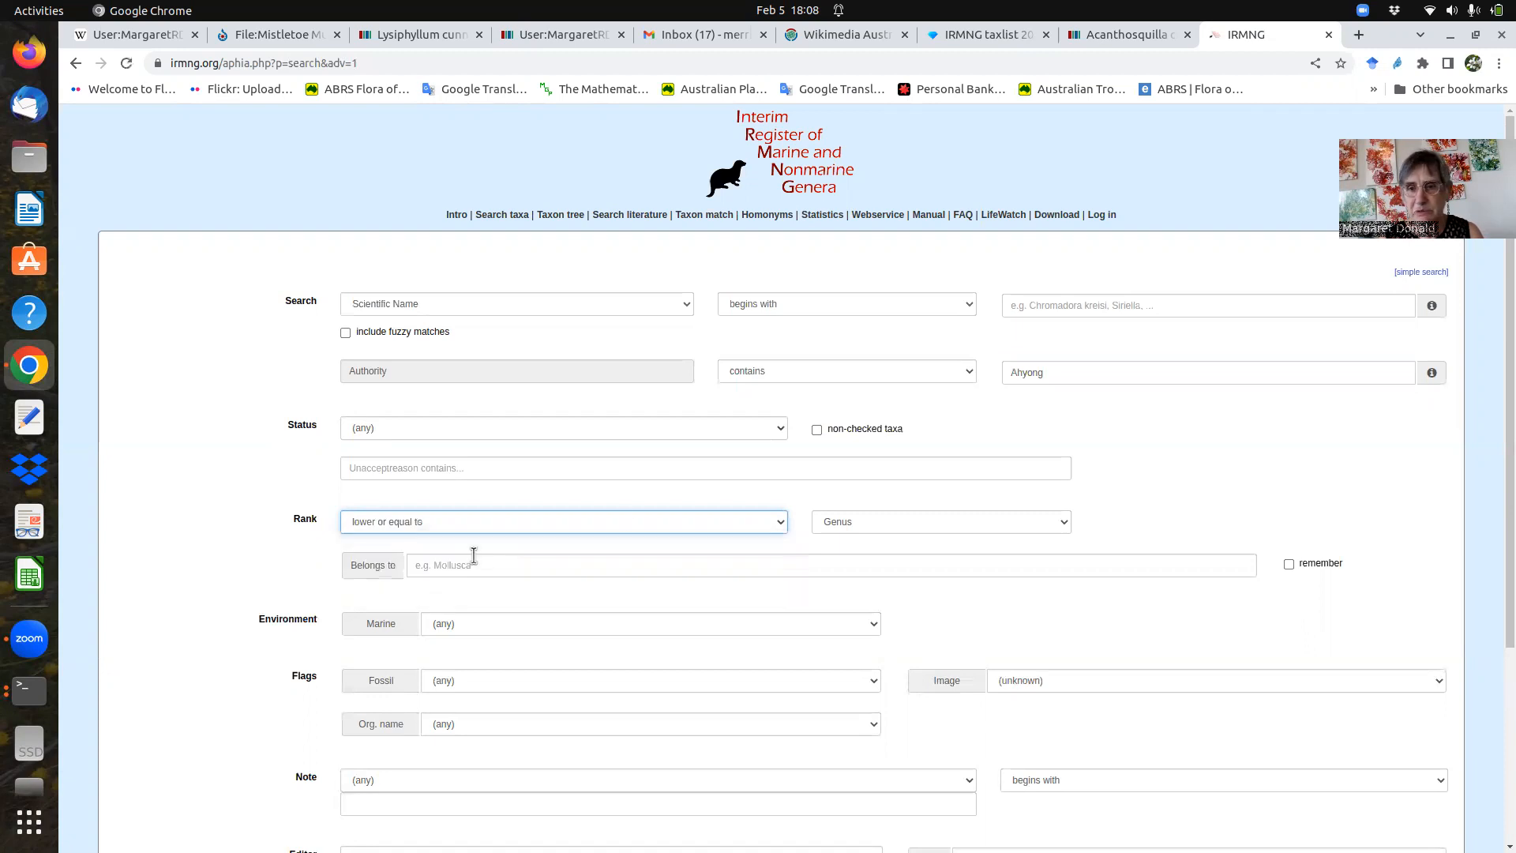
scroll(1485, 395, "down", 5)
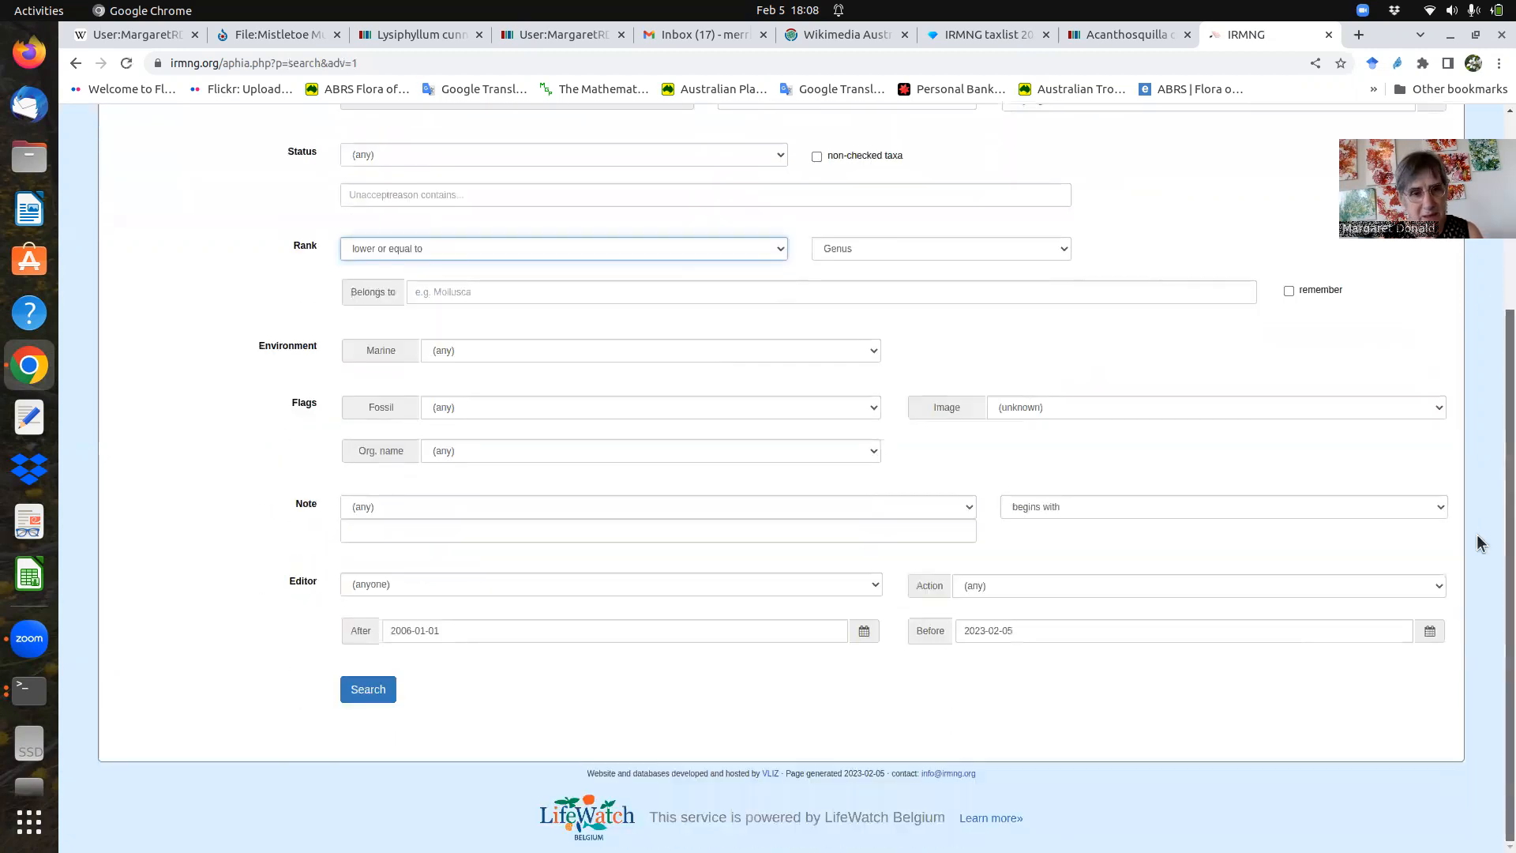
left_click(367, 690)
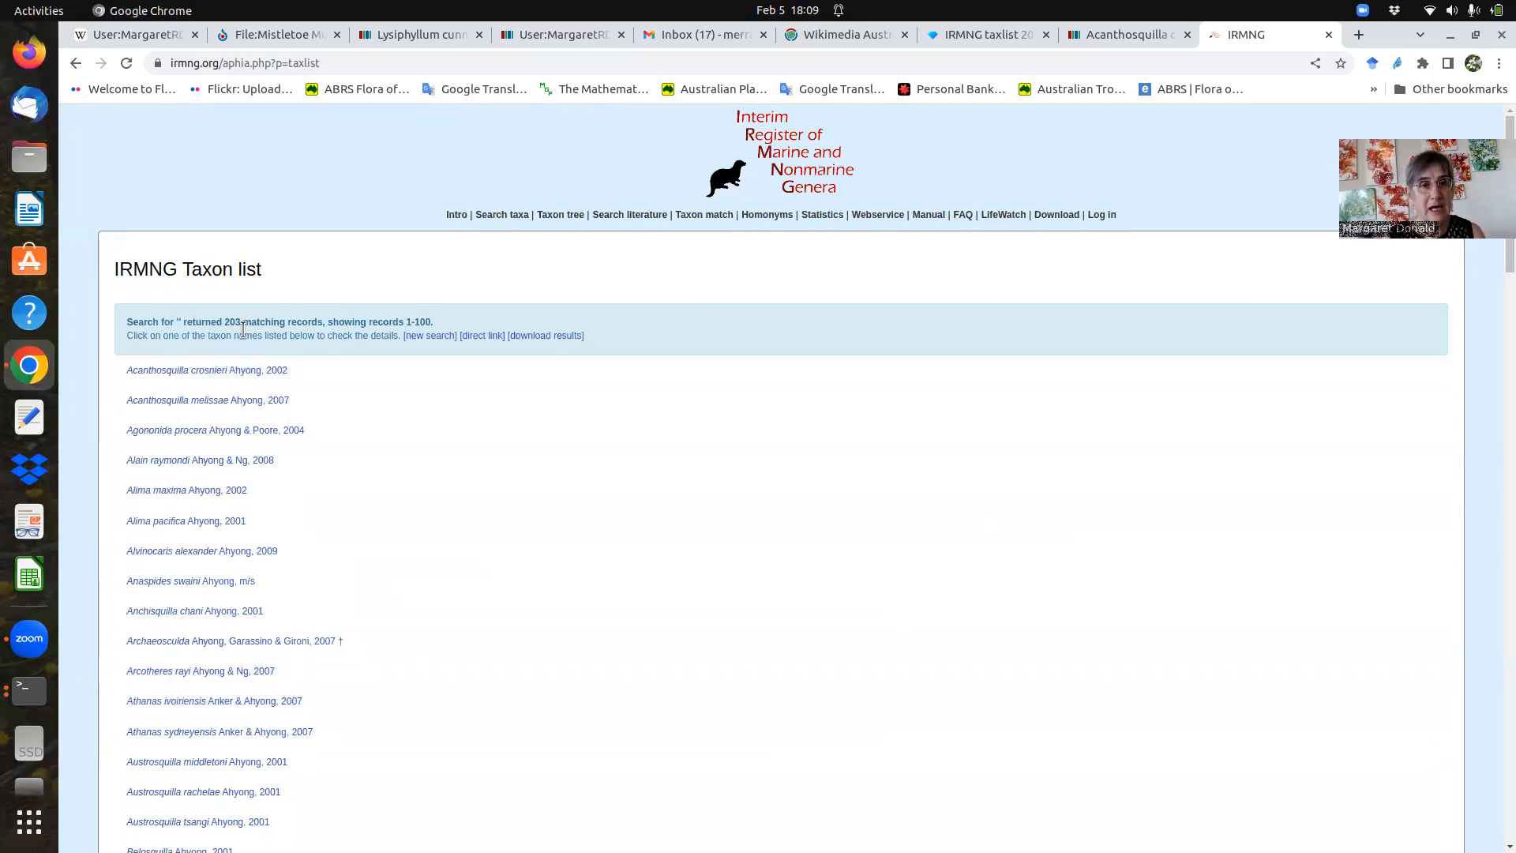
- Request the taxon list as a Comma Separated Values (CSV) download and cancel saving the file
left_click(540, 336)
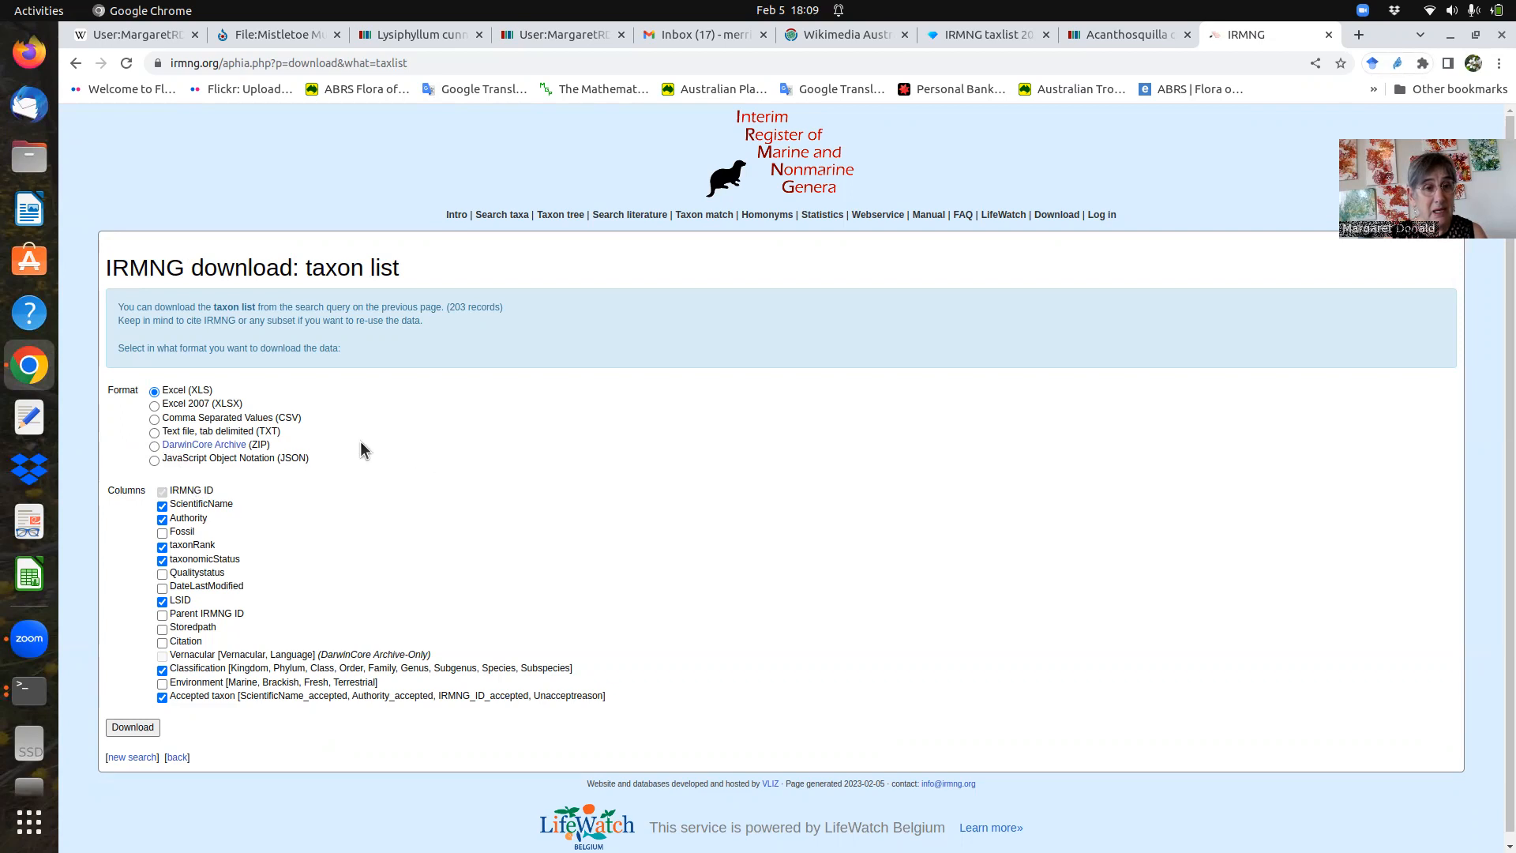
left_click(154, 418)
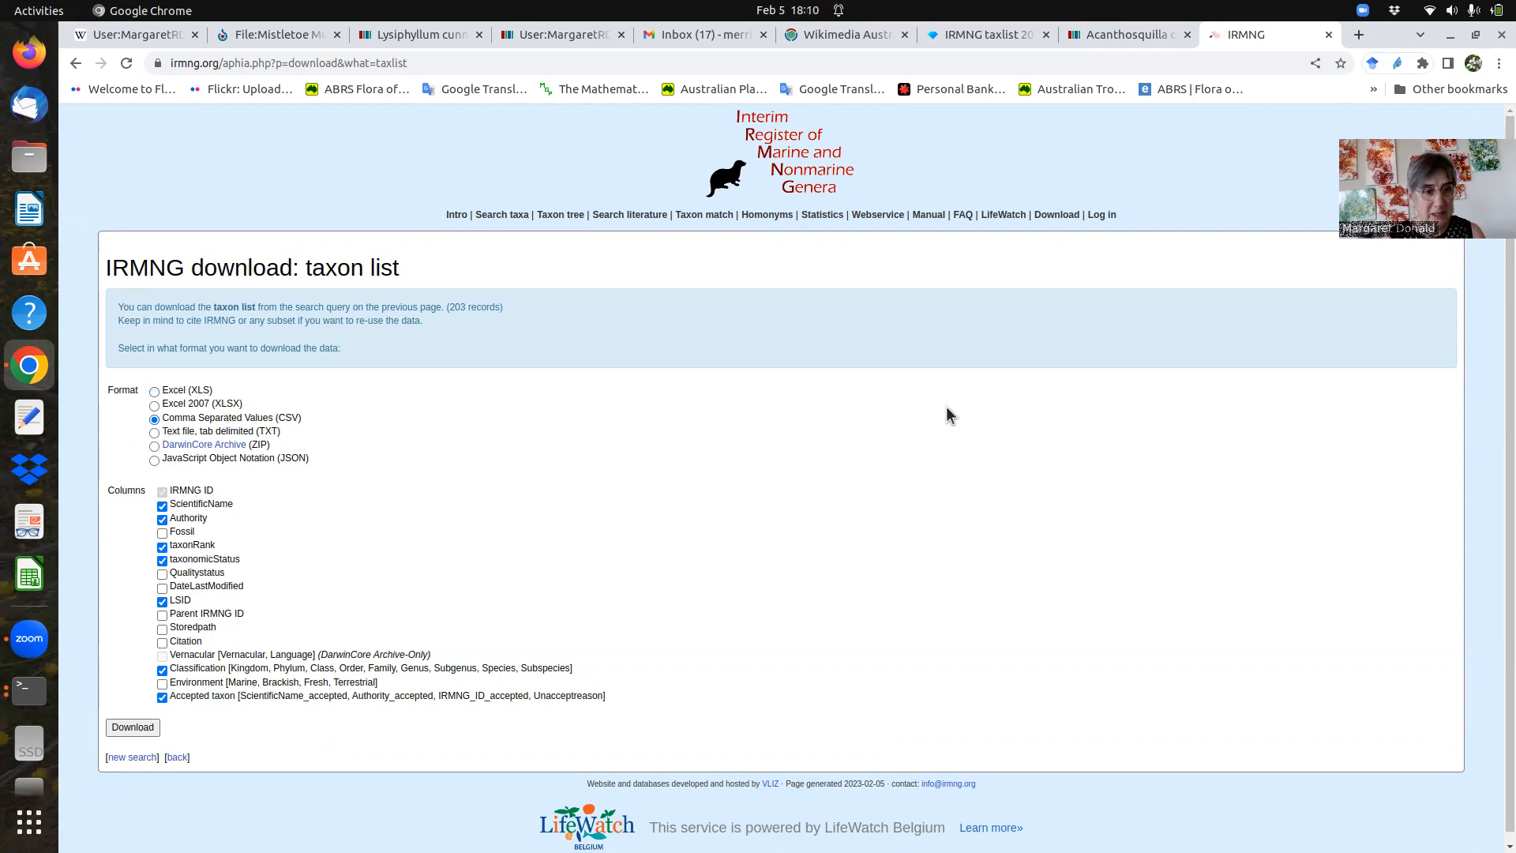
left_click(116, 729)
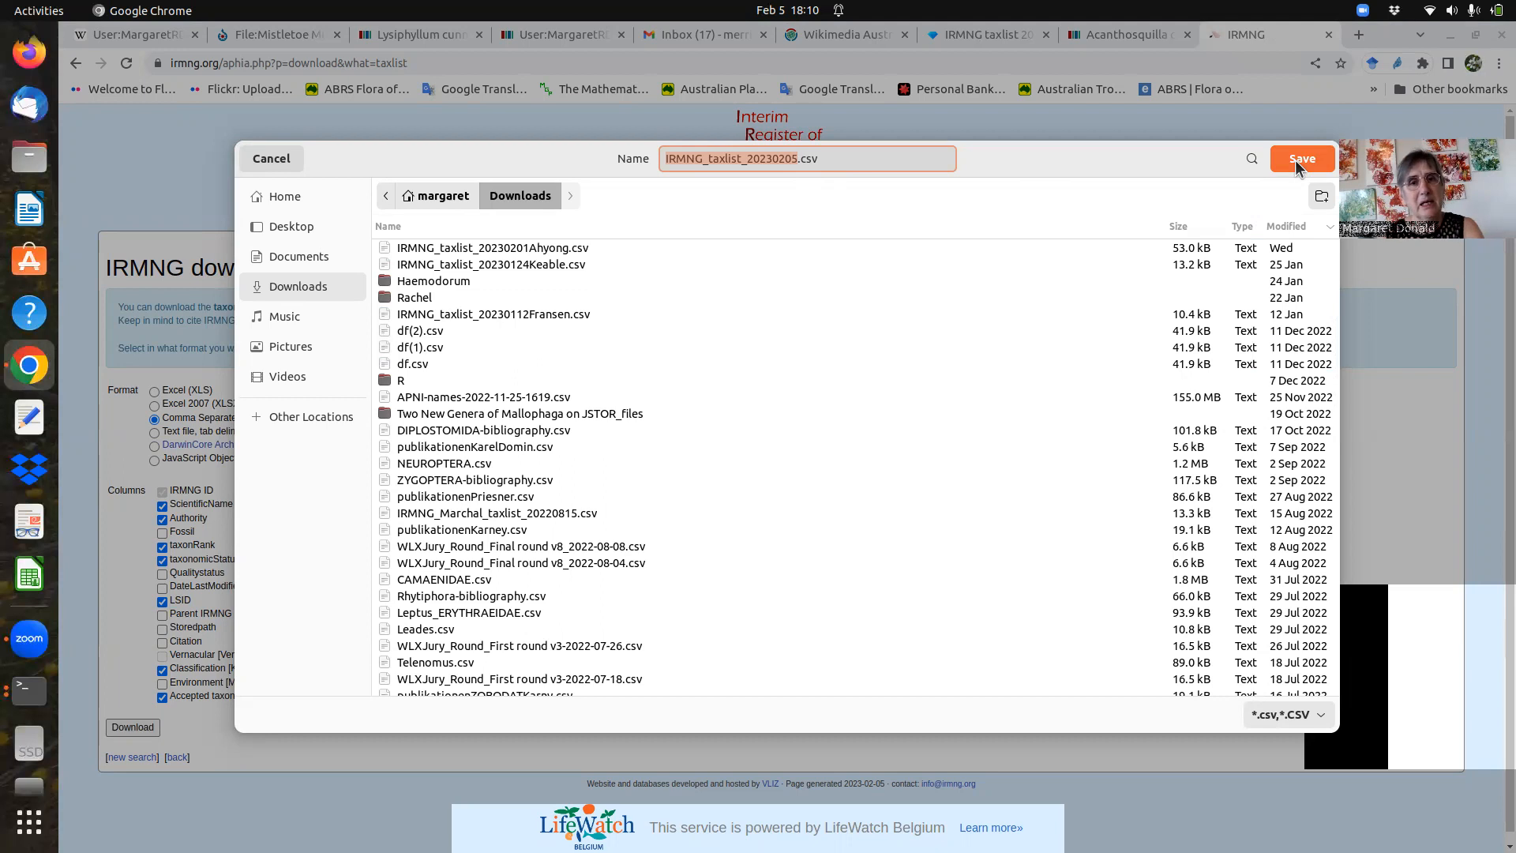
left_click(268, 158)
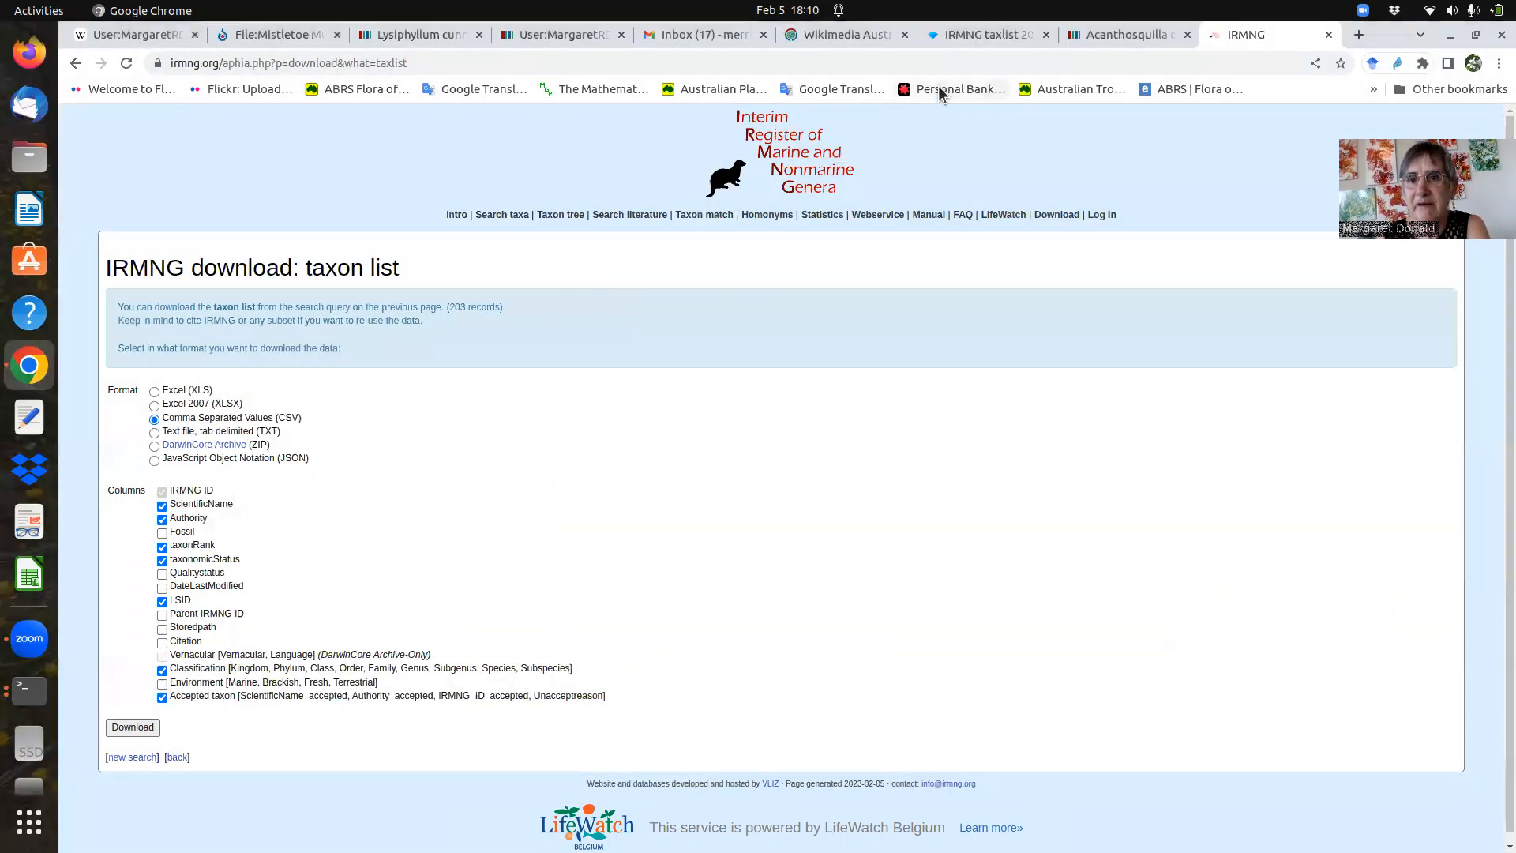
- Switch to the OpenRefine project holding the IRMNG taxlist and reset all its facets
left_click(962, 36)
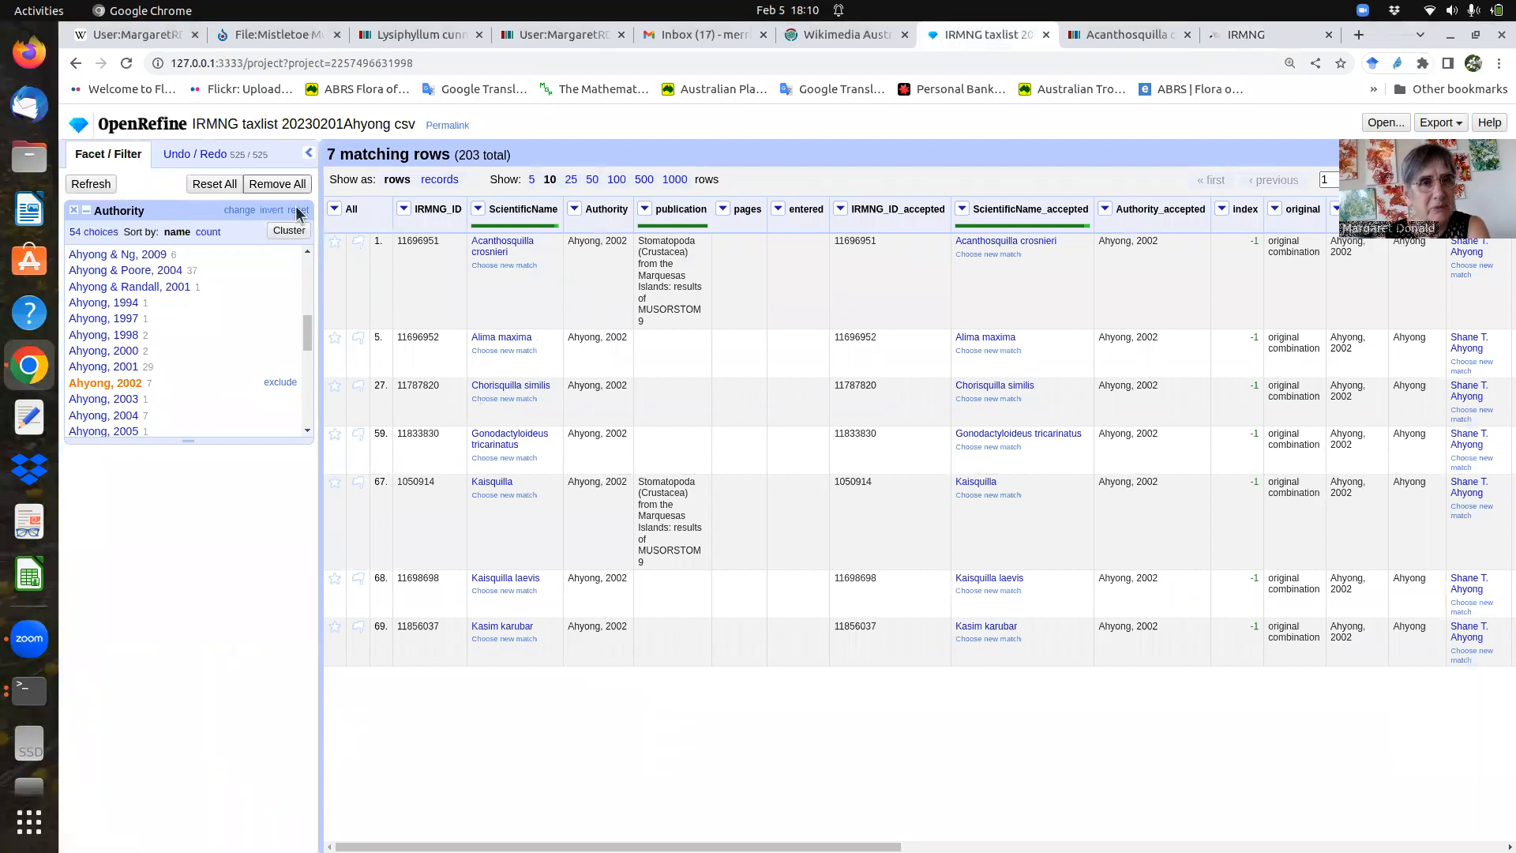
left_click(212, 184)
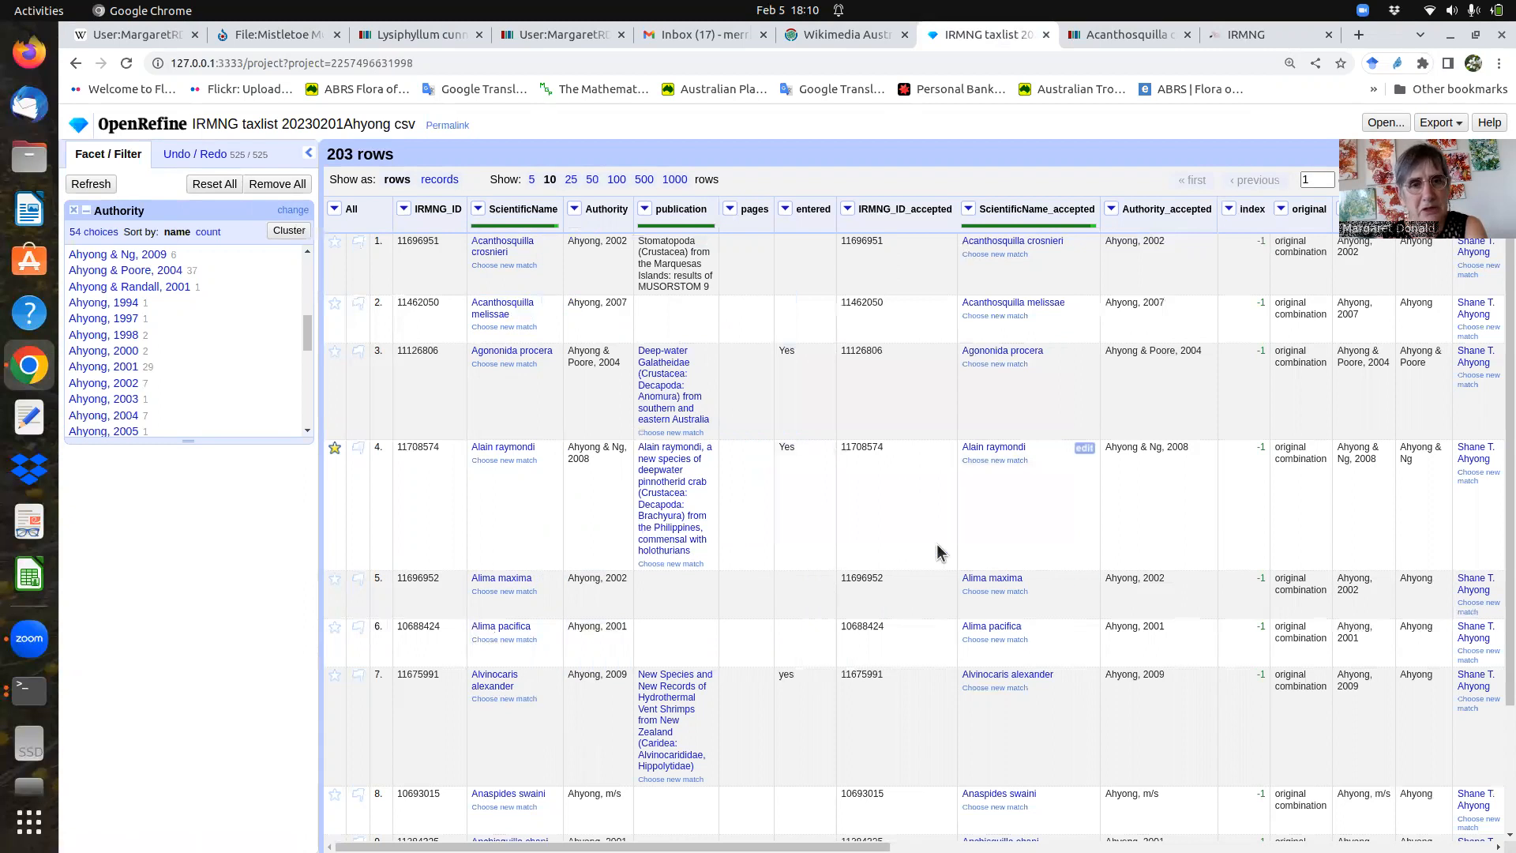
- Add a text facet on the entered column and include only the rows where it is blank
left_click(786, 210)
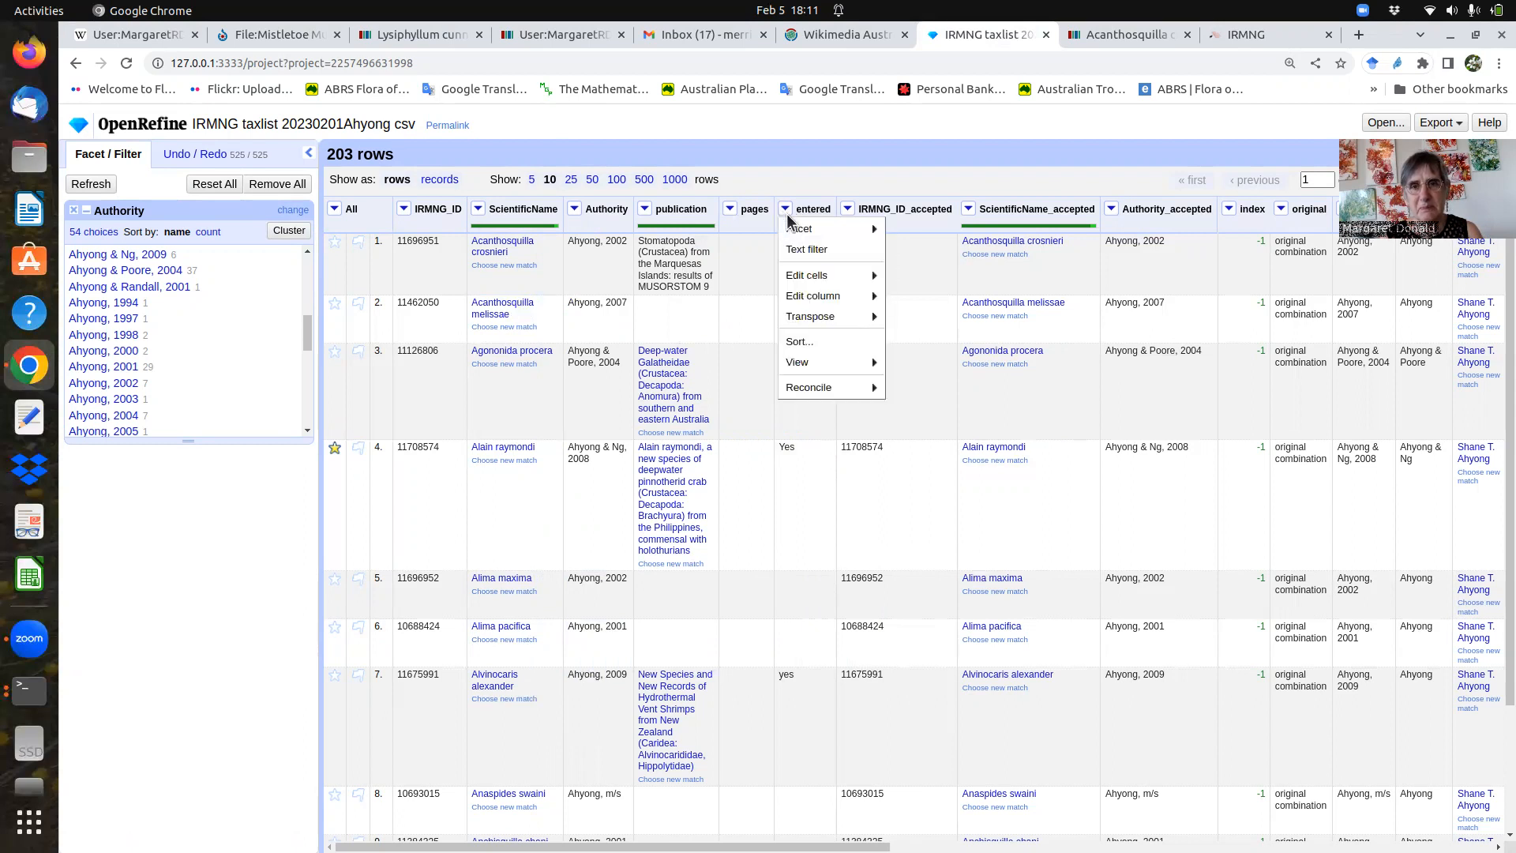
mouse_move(821, 229)
left_click(908, 231)
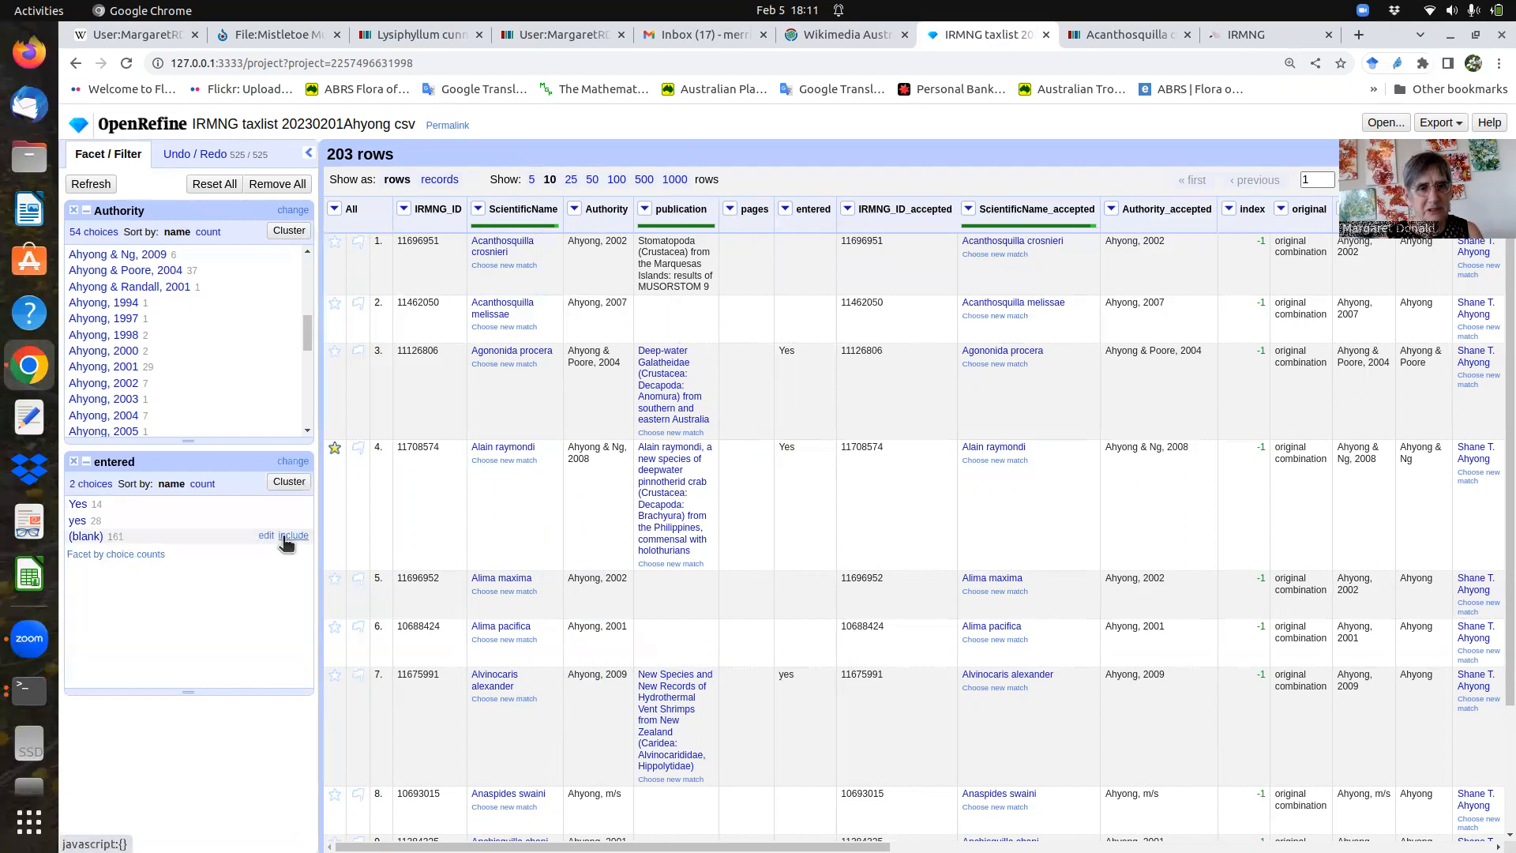
left_click(291, 536)
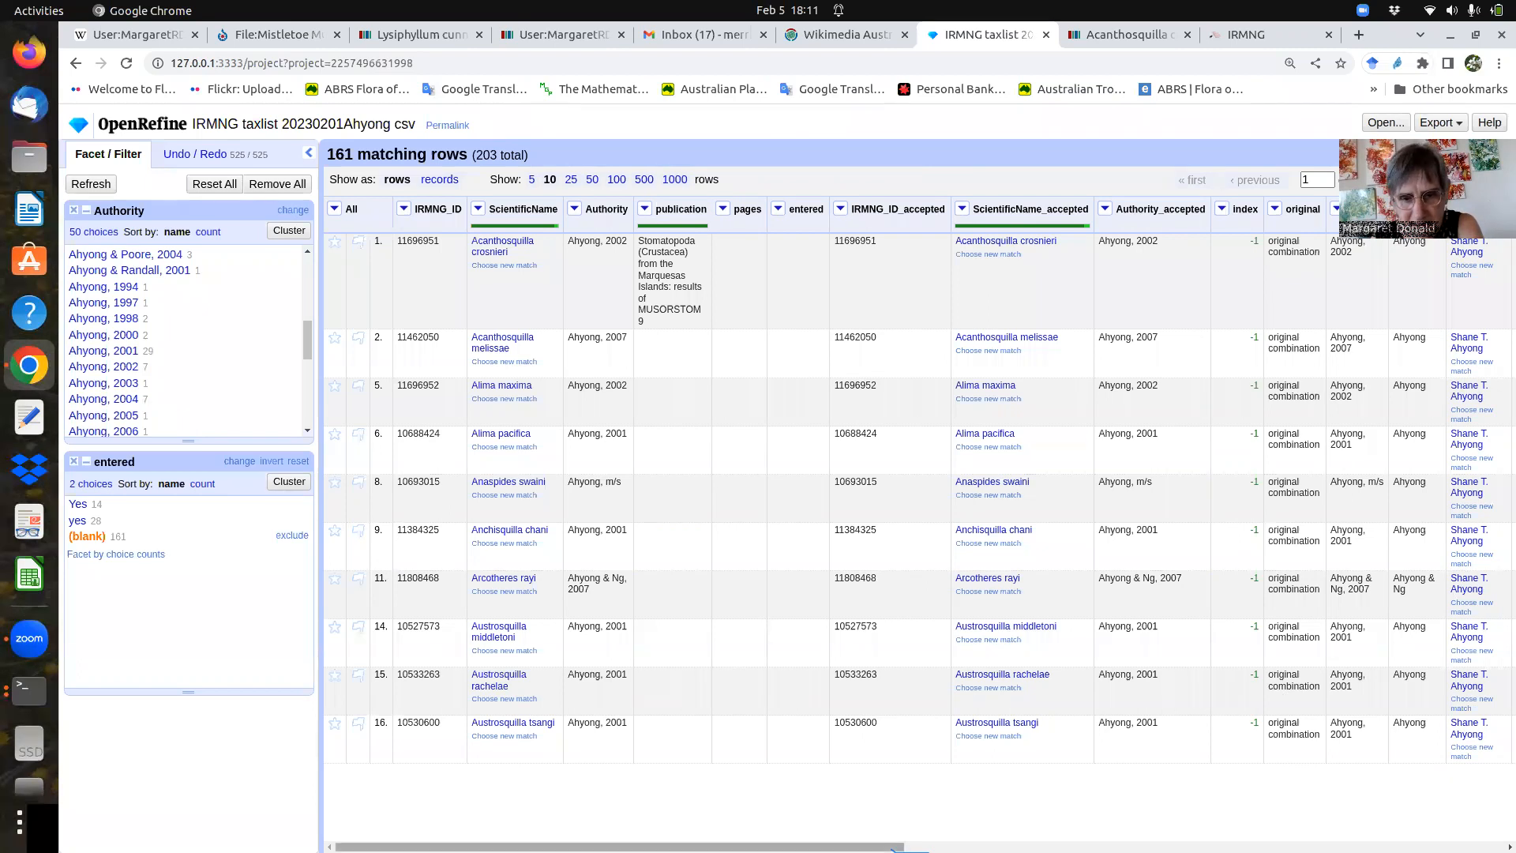
scroll(908, 846, "right", 5)
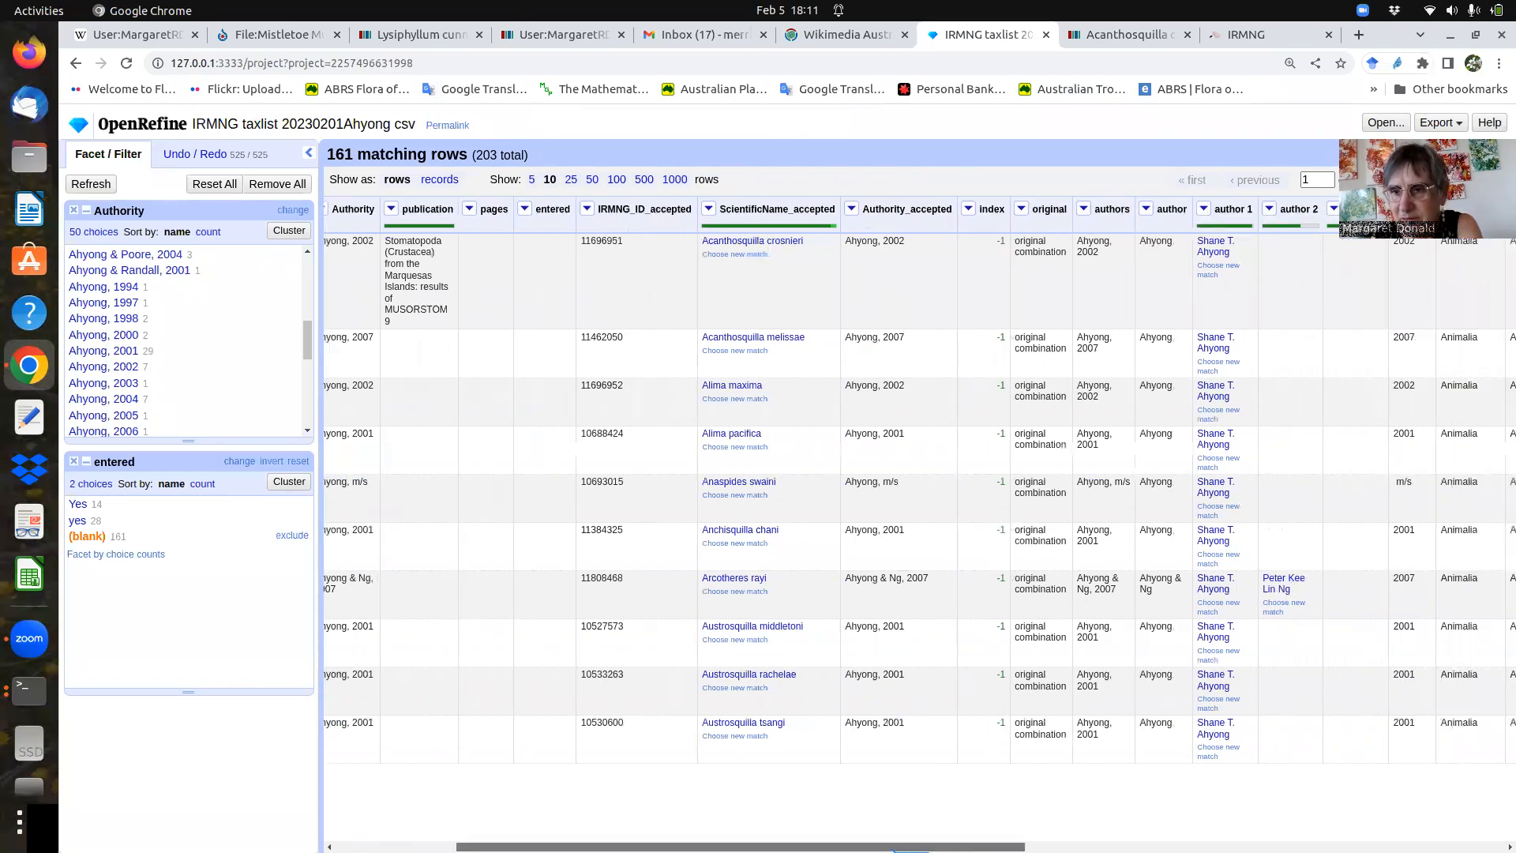
scroll(1177, 616, "right", 3)
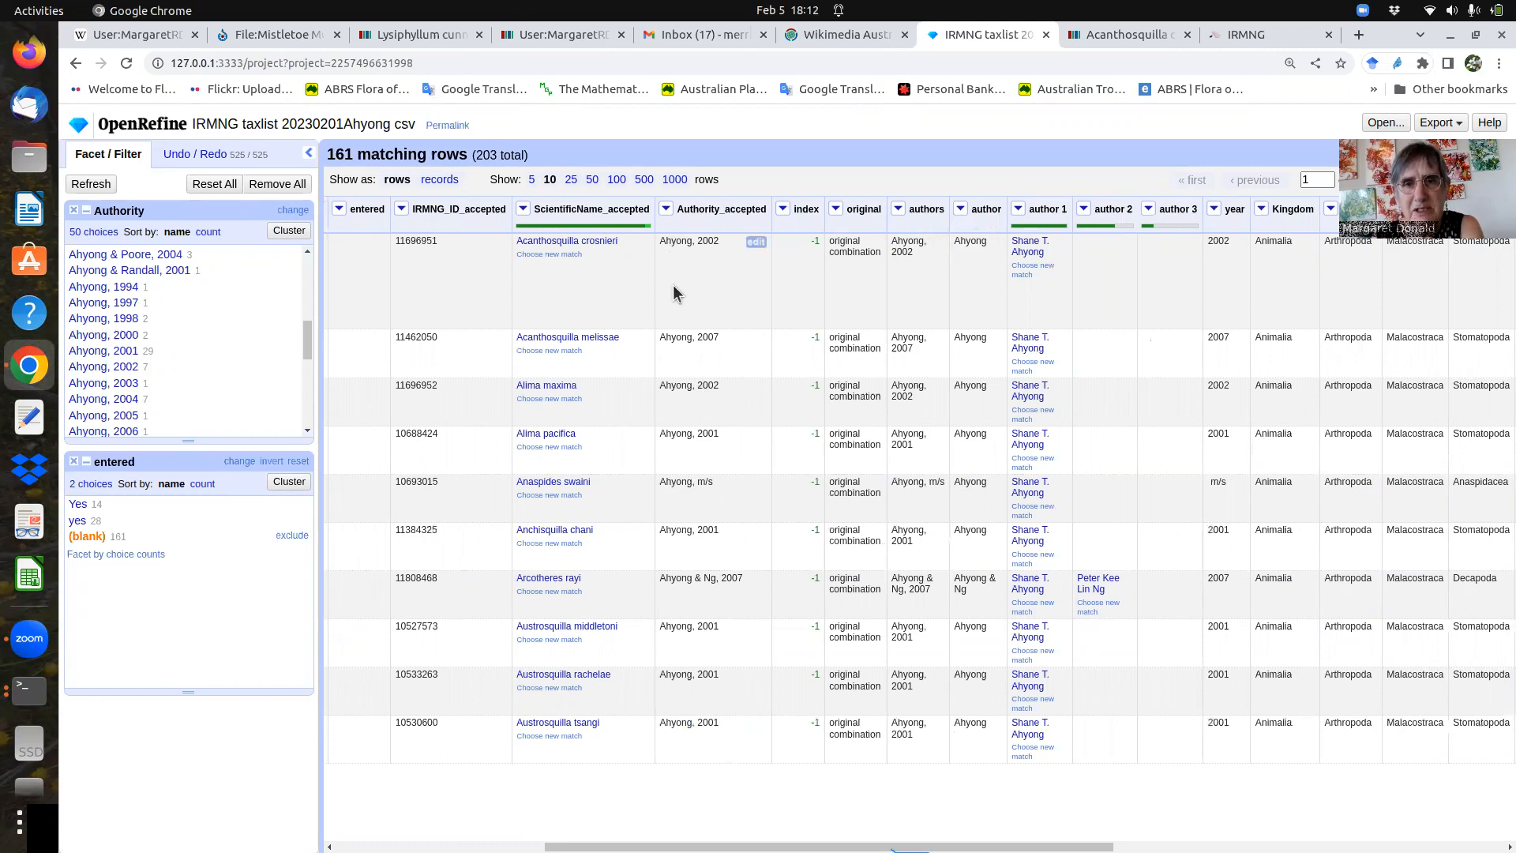
left_click(666, 209)
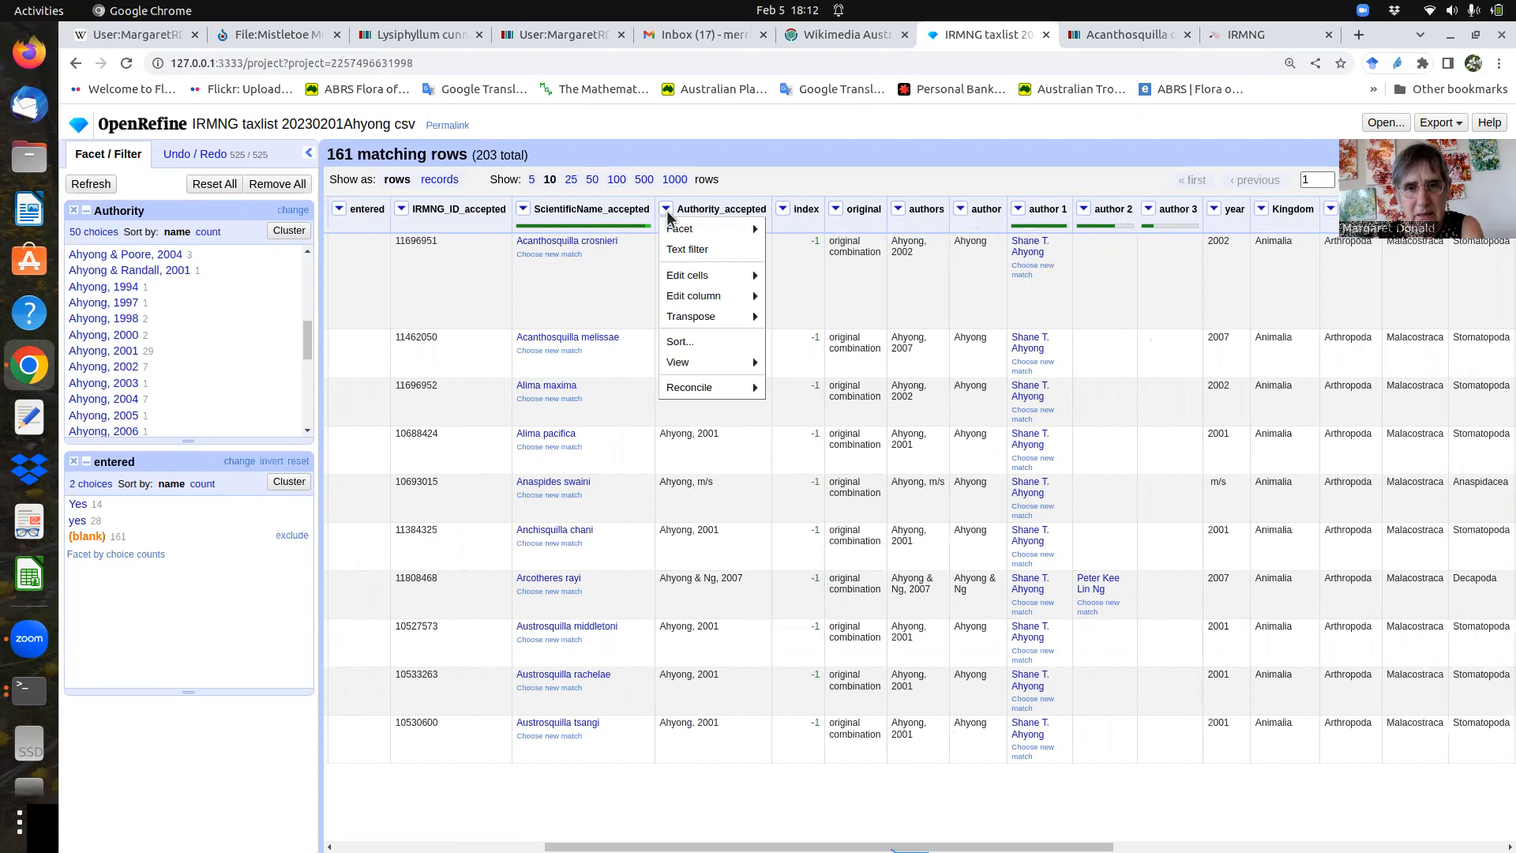
mouse_move(690, 387)
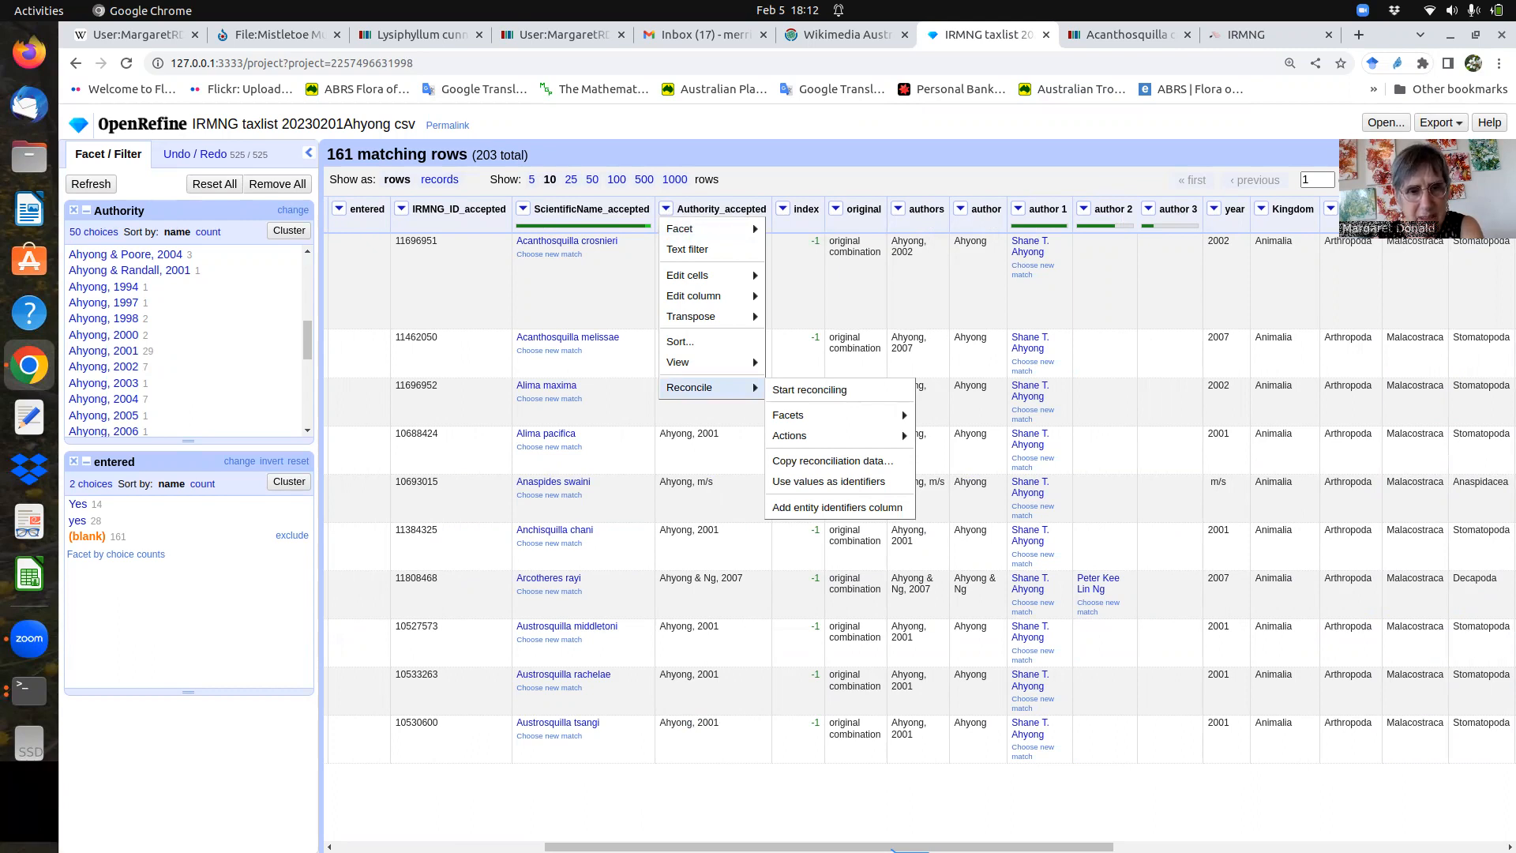
left_click(604, 817)
left_click_drag(604, 847, 533, 847)
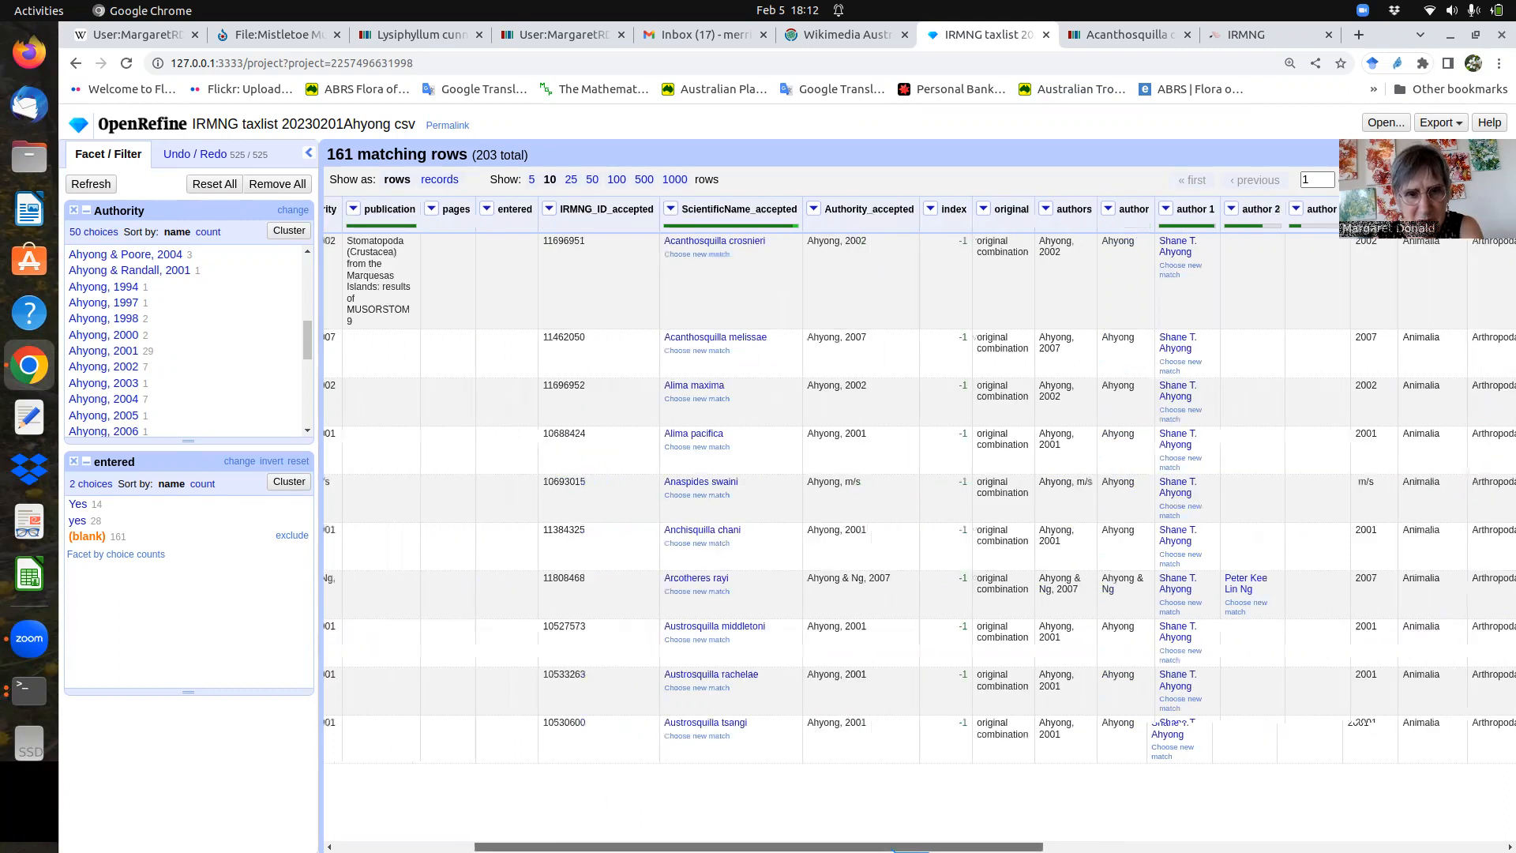
scroll(553, 632, "left", 5)
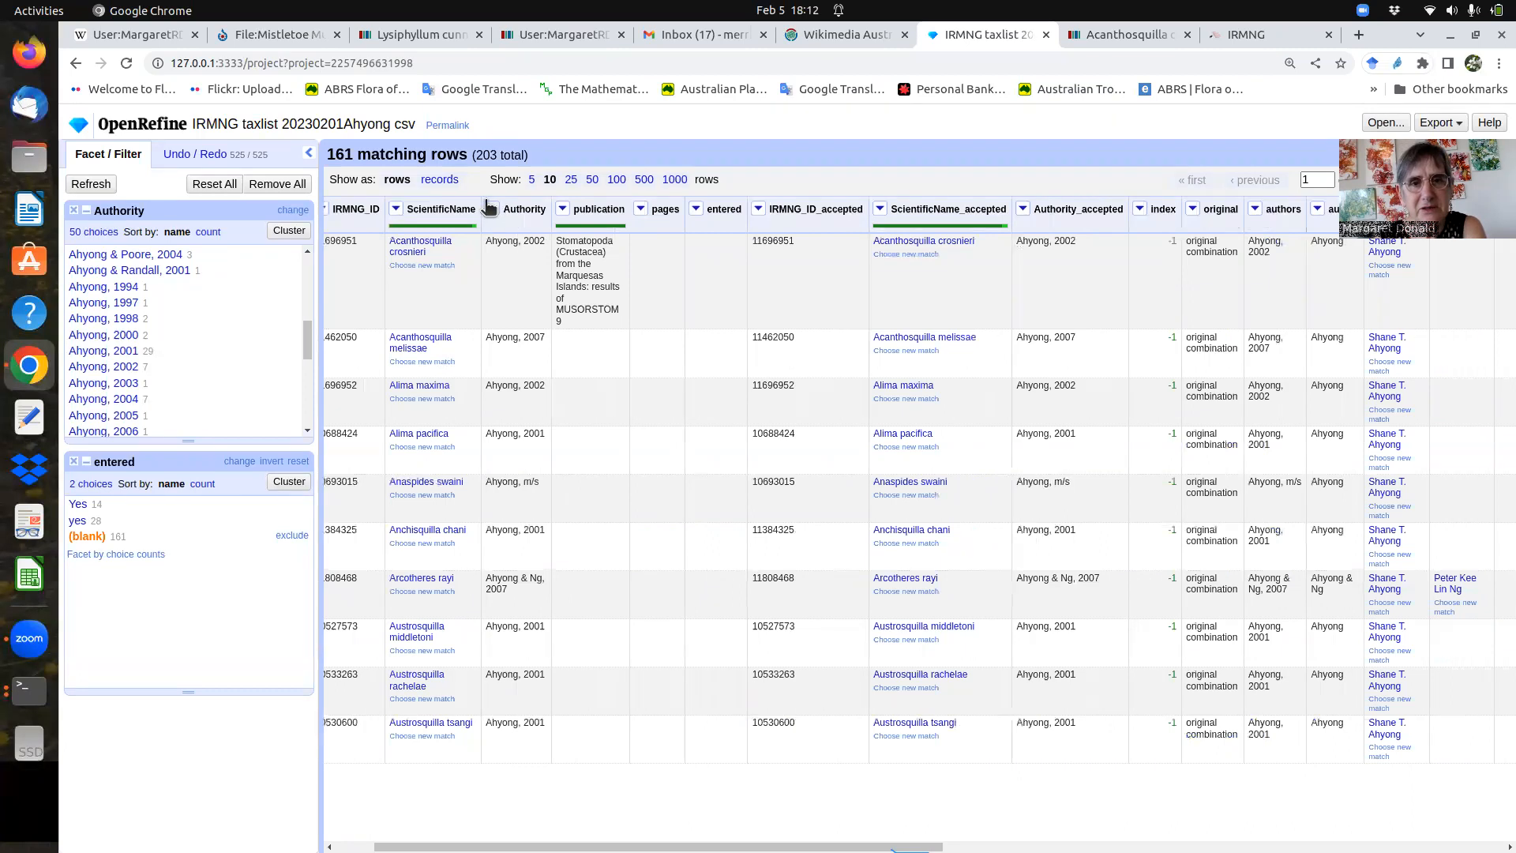
- Add a column named authorO based on the Authority column, using the GREL expression value
left_click(491, 208)
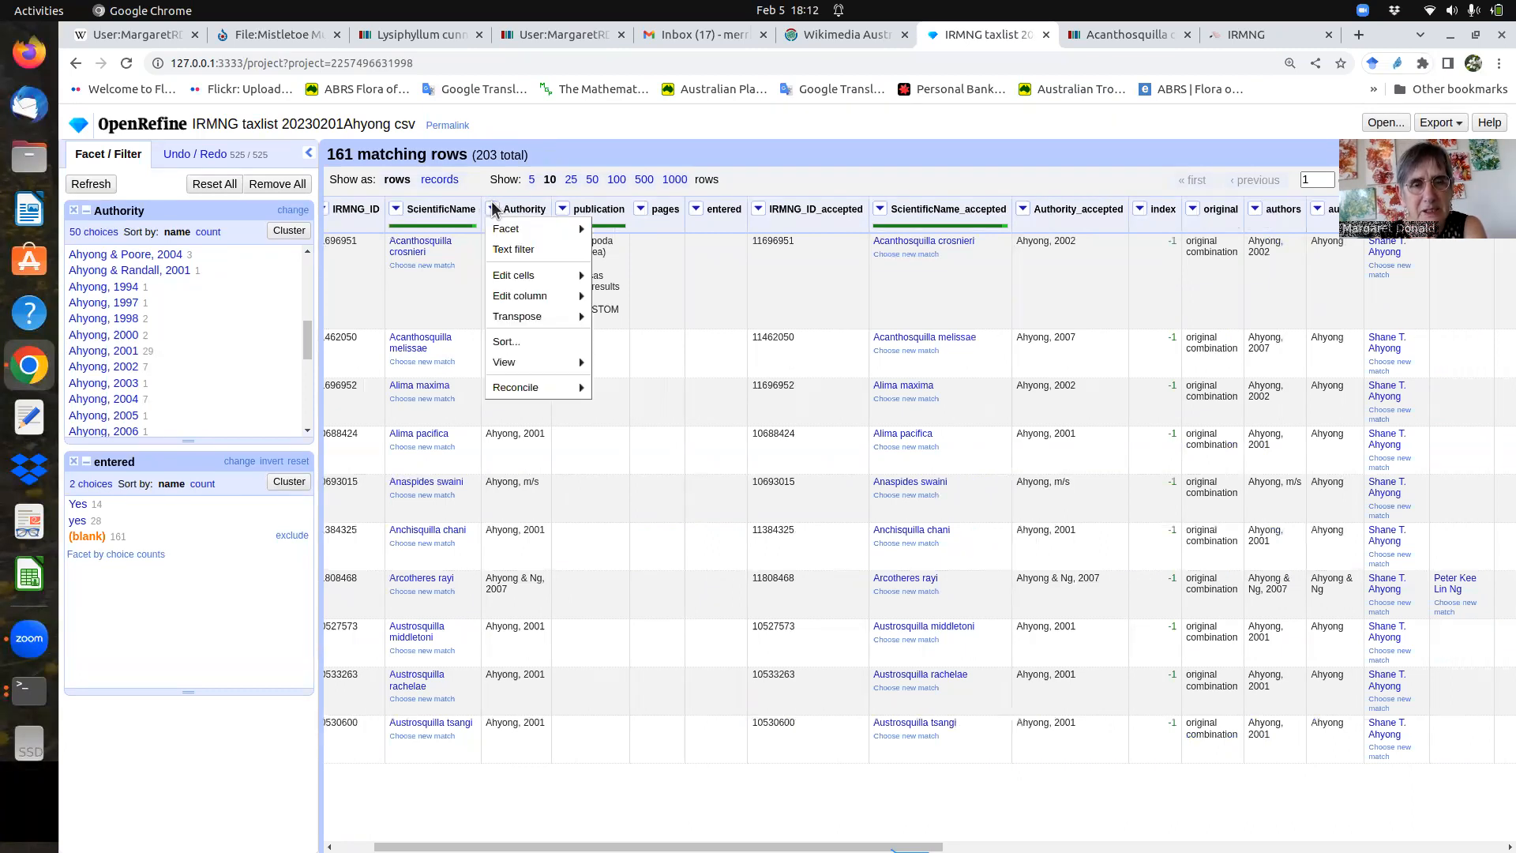
mouse_move(509, 284)
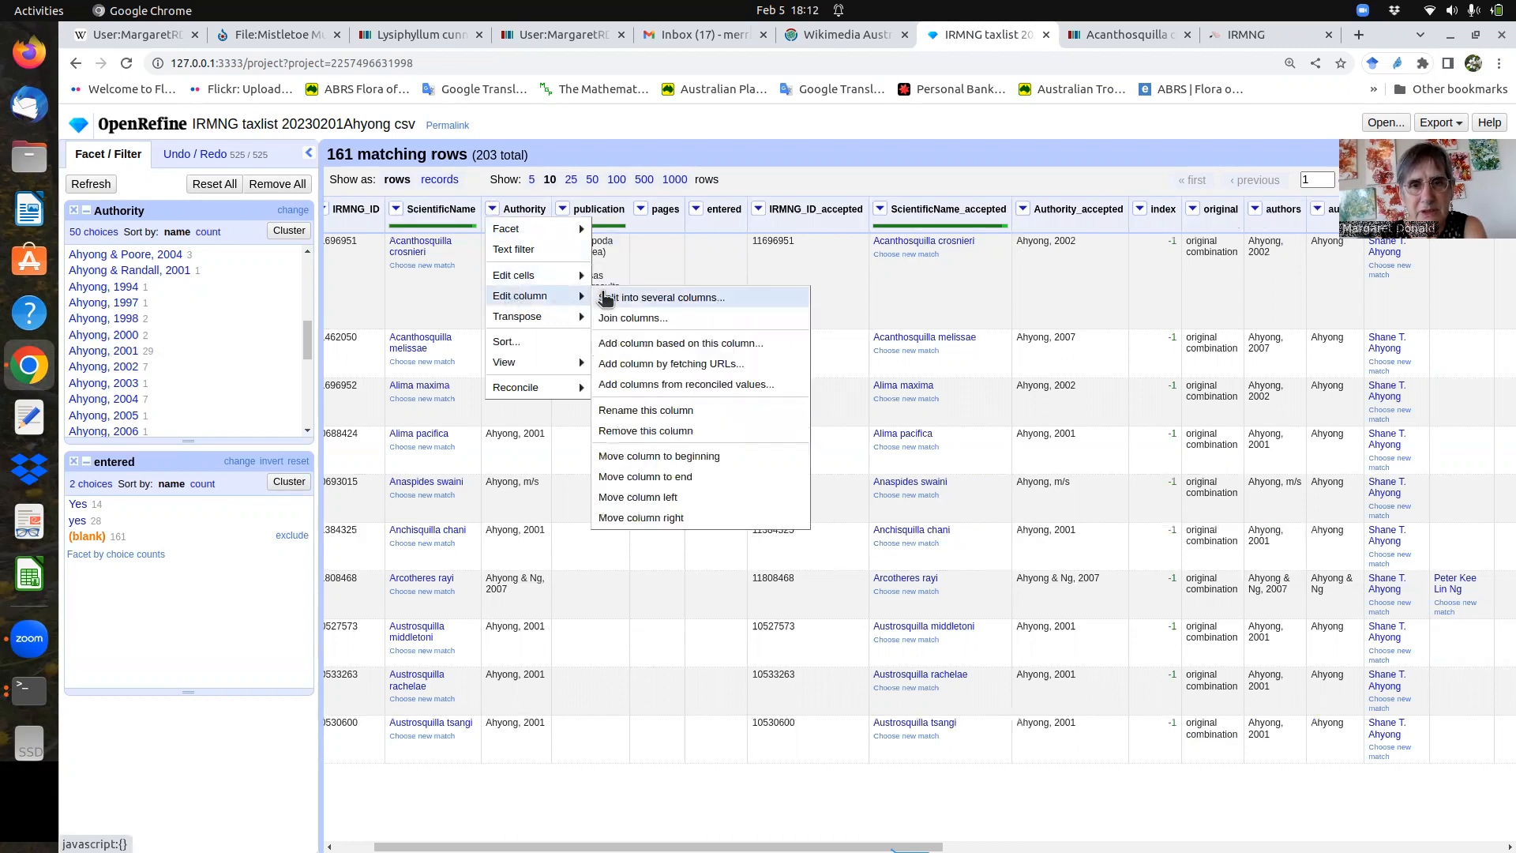
left_click(673, 343)
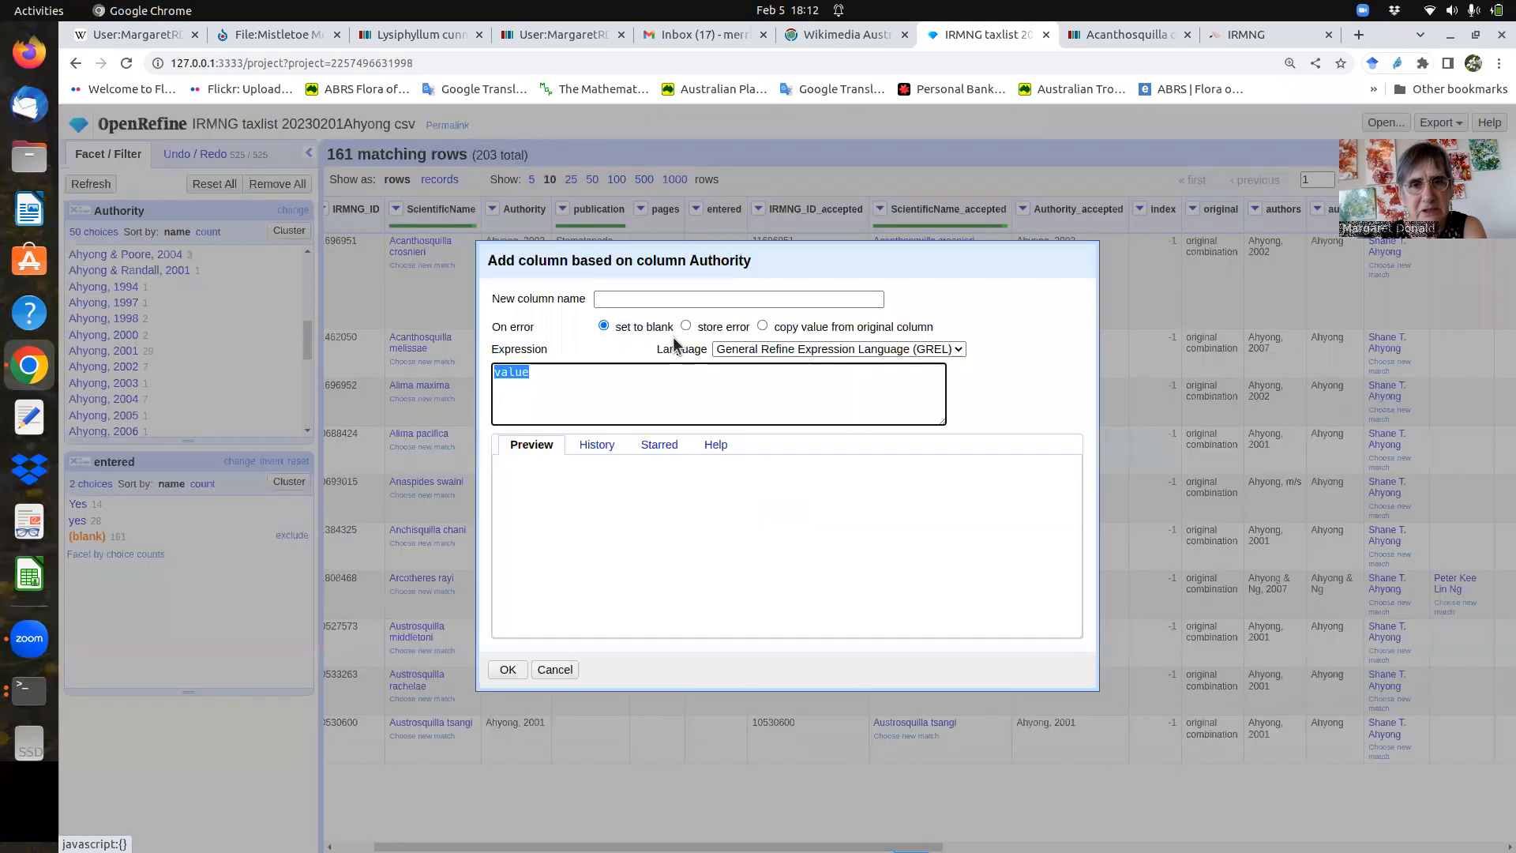
left_click(605, 298)
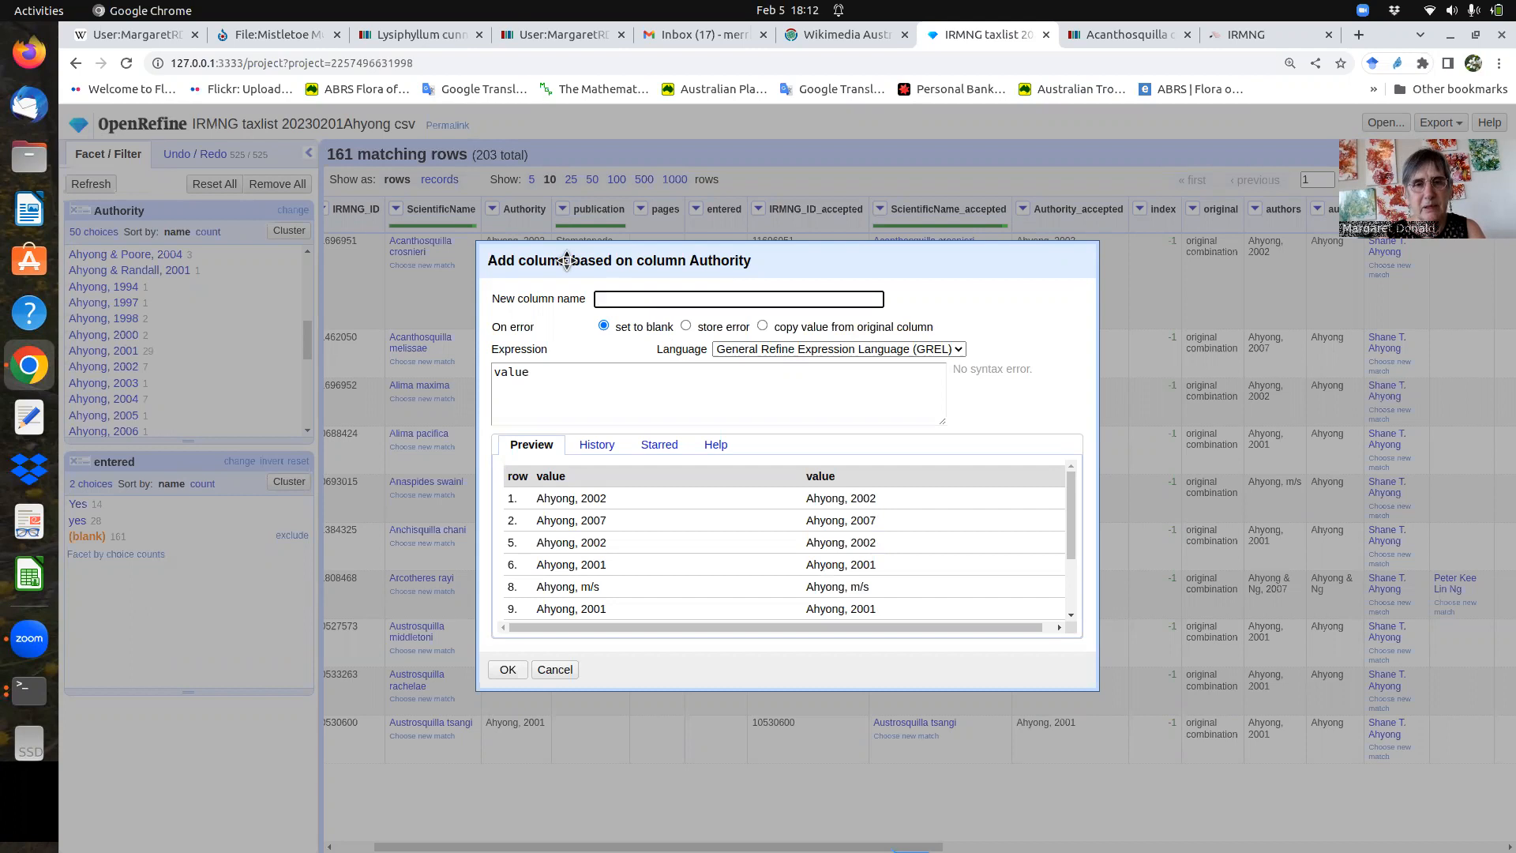
type("authorO")
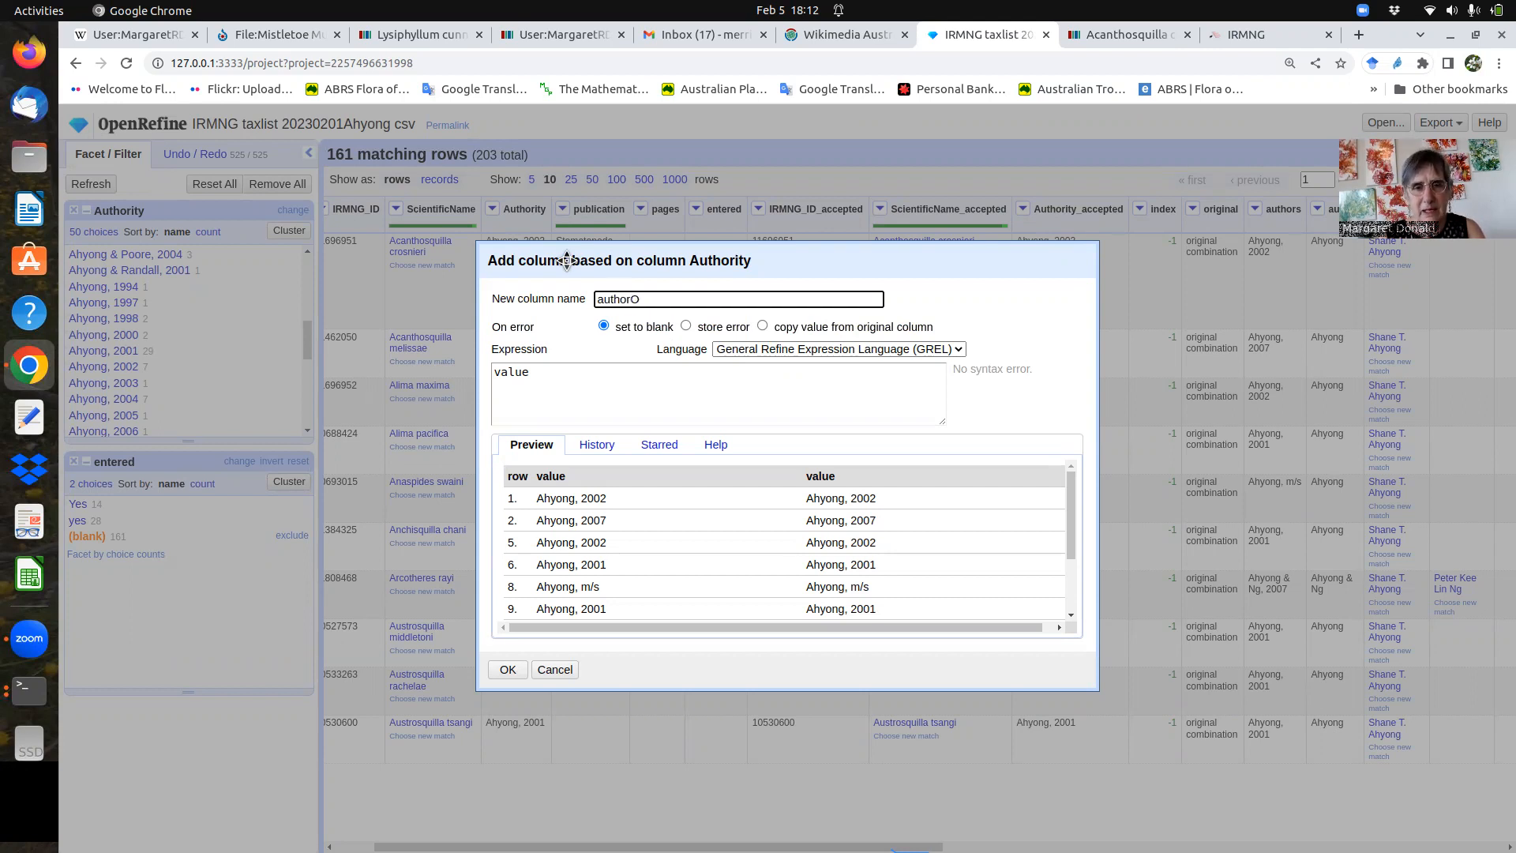
left_click(507, 670)
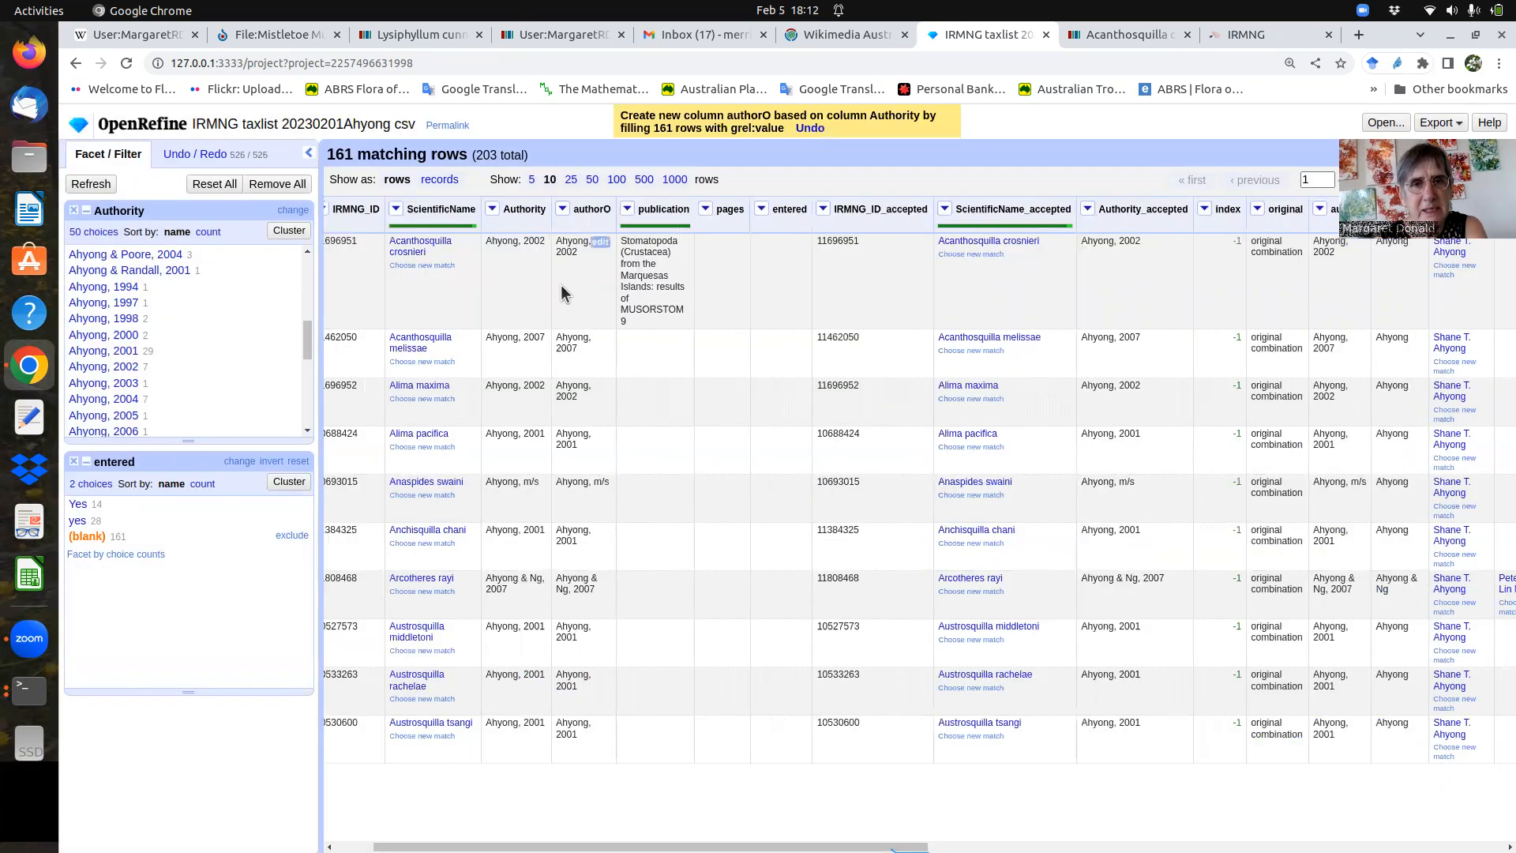
- Add a text facet on the authorO column and bring its list of choices into view
left_click(562, 210)
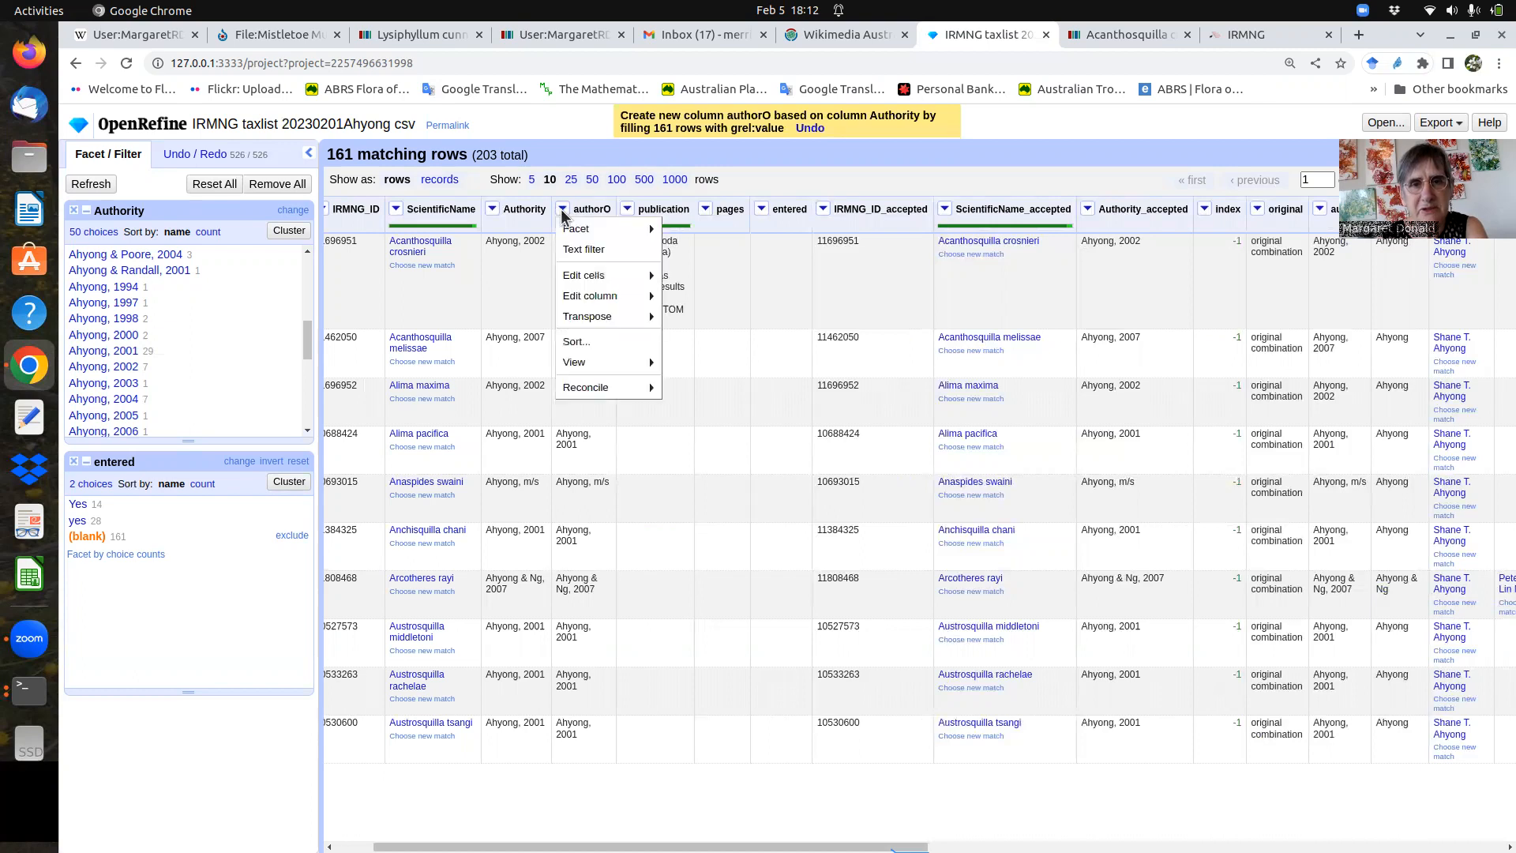
mouse_move(585, 229)
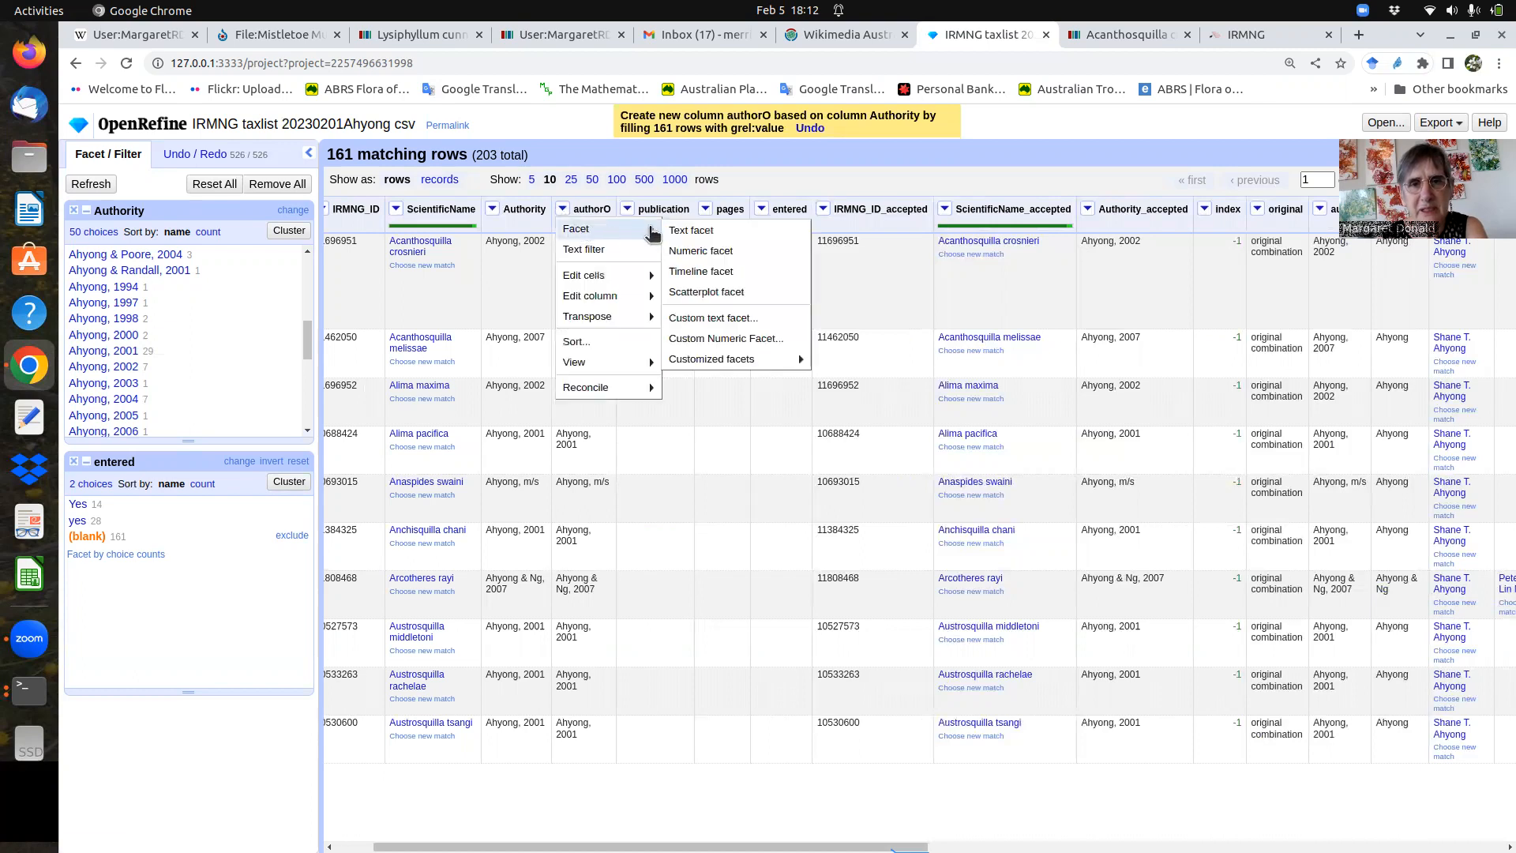
left_click(696, 237)
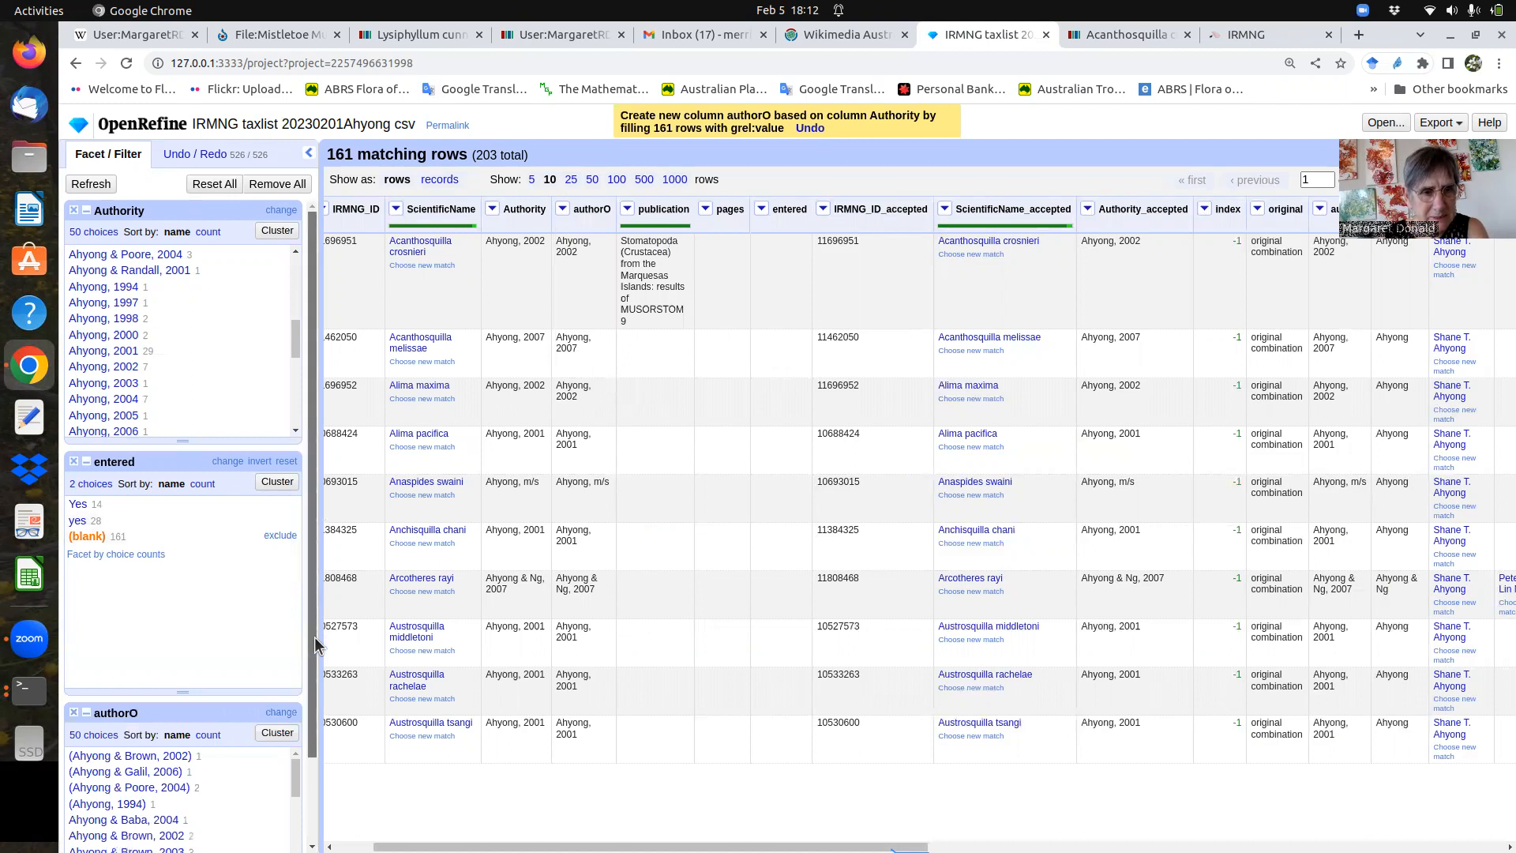
scroll(315, 645, "down", 2)
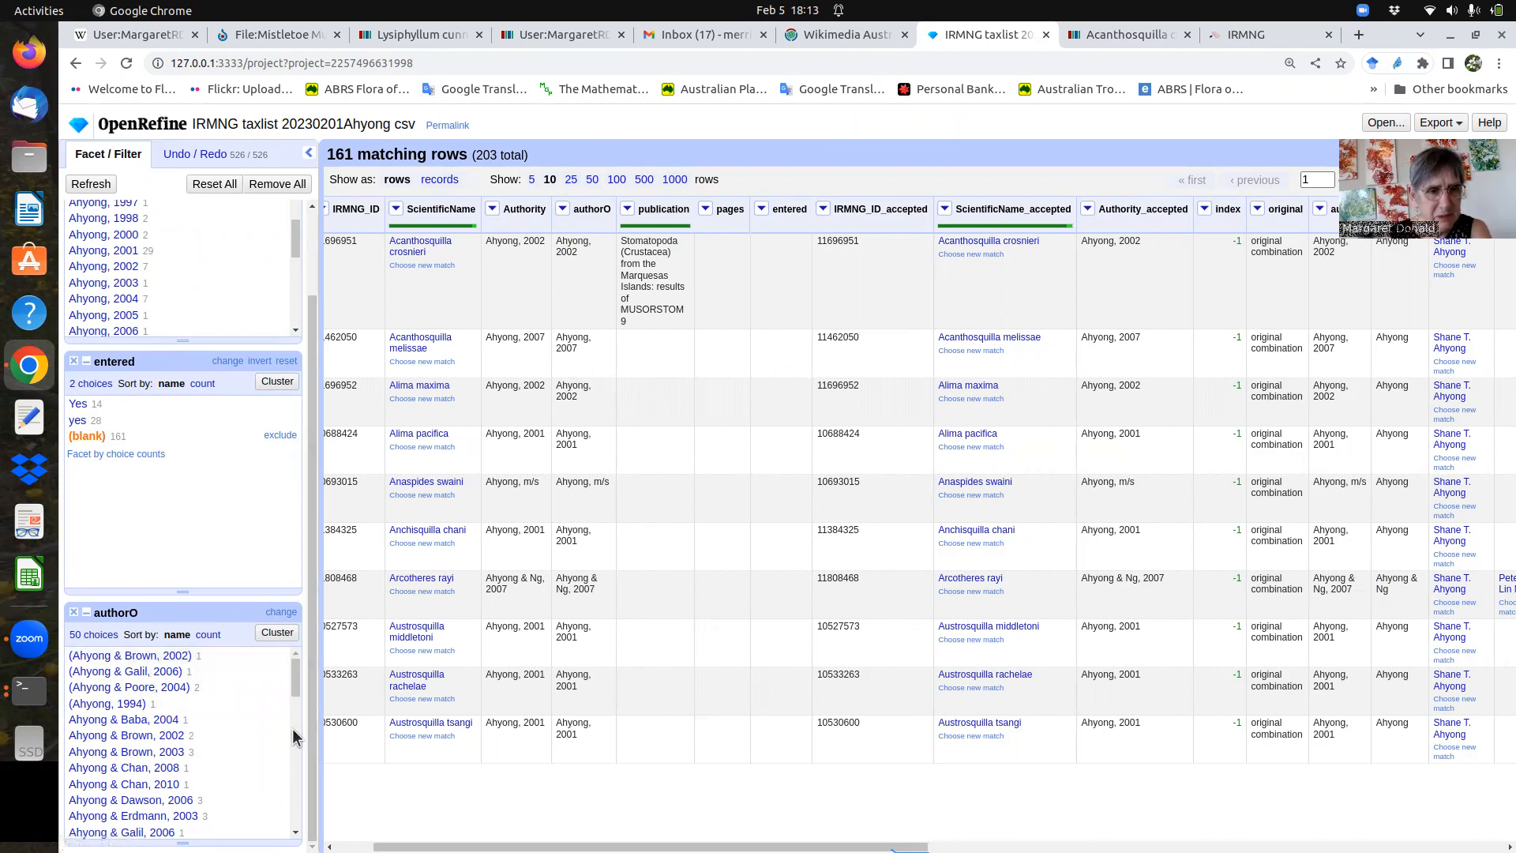
- In the authorO facet, edit the three-author 2010 value in the middle of the list, replacing the comma after its first author with " &"
left_click_drag(295, 670, 297, 690)
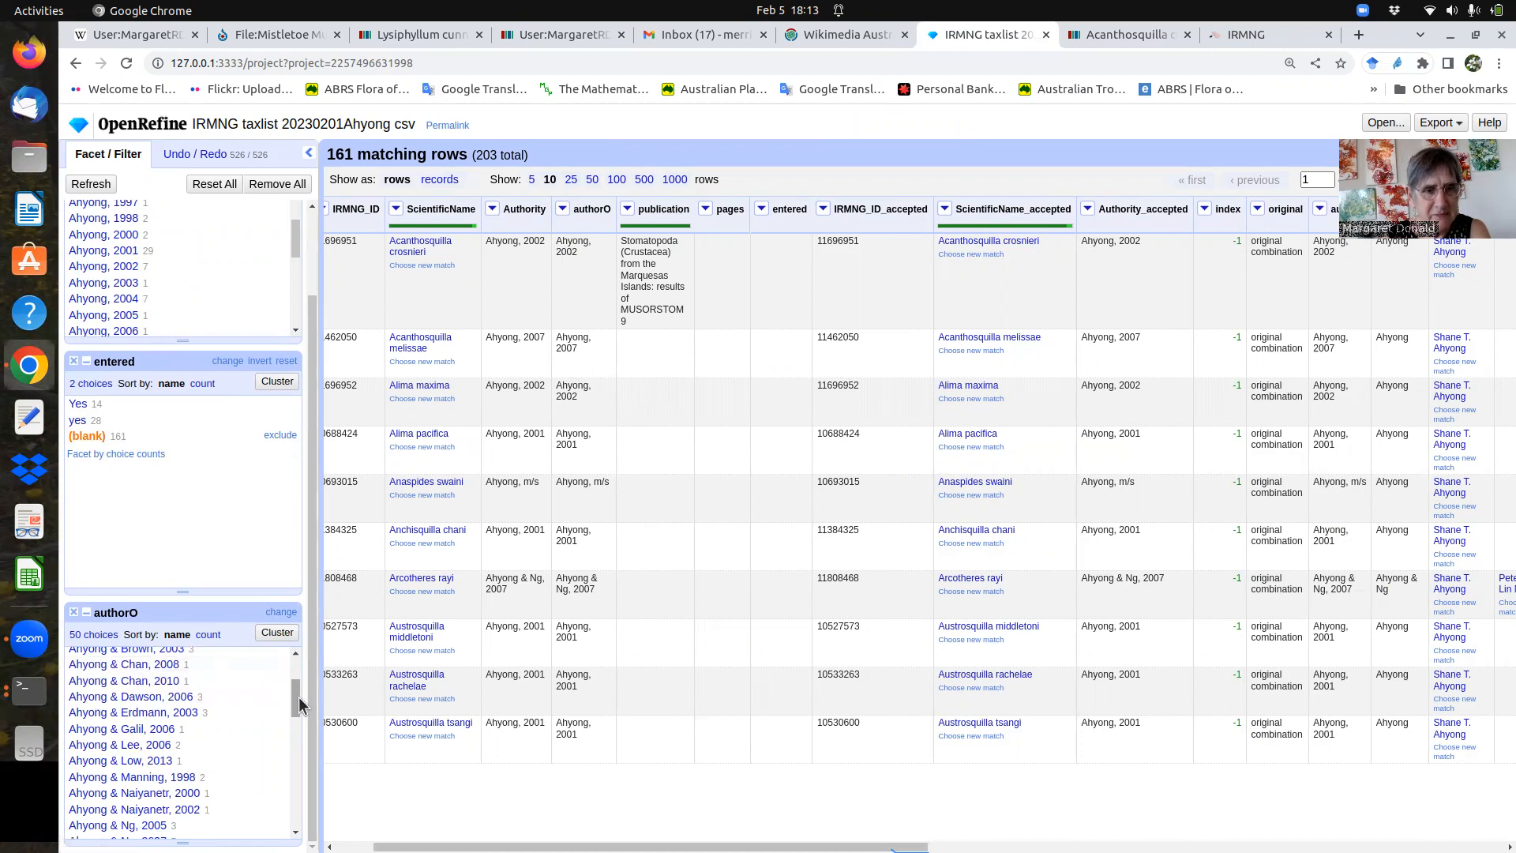
left_click_drag(297, 696, 297, 785)
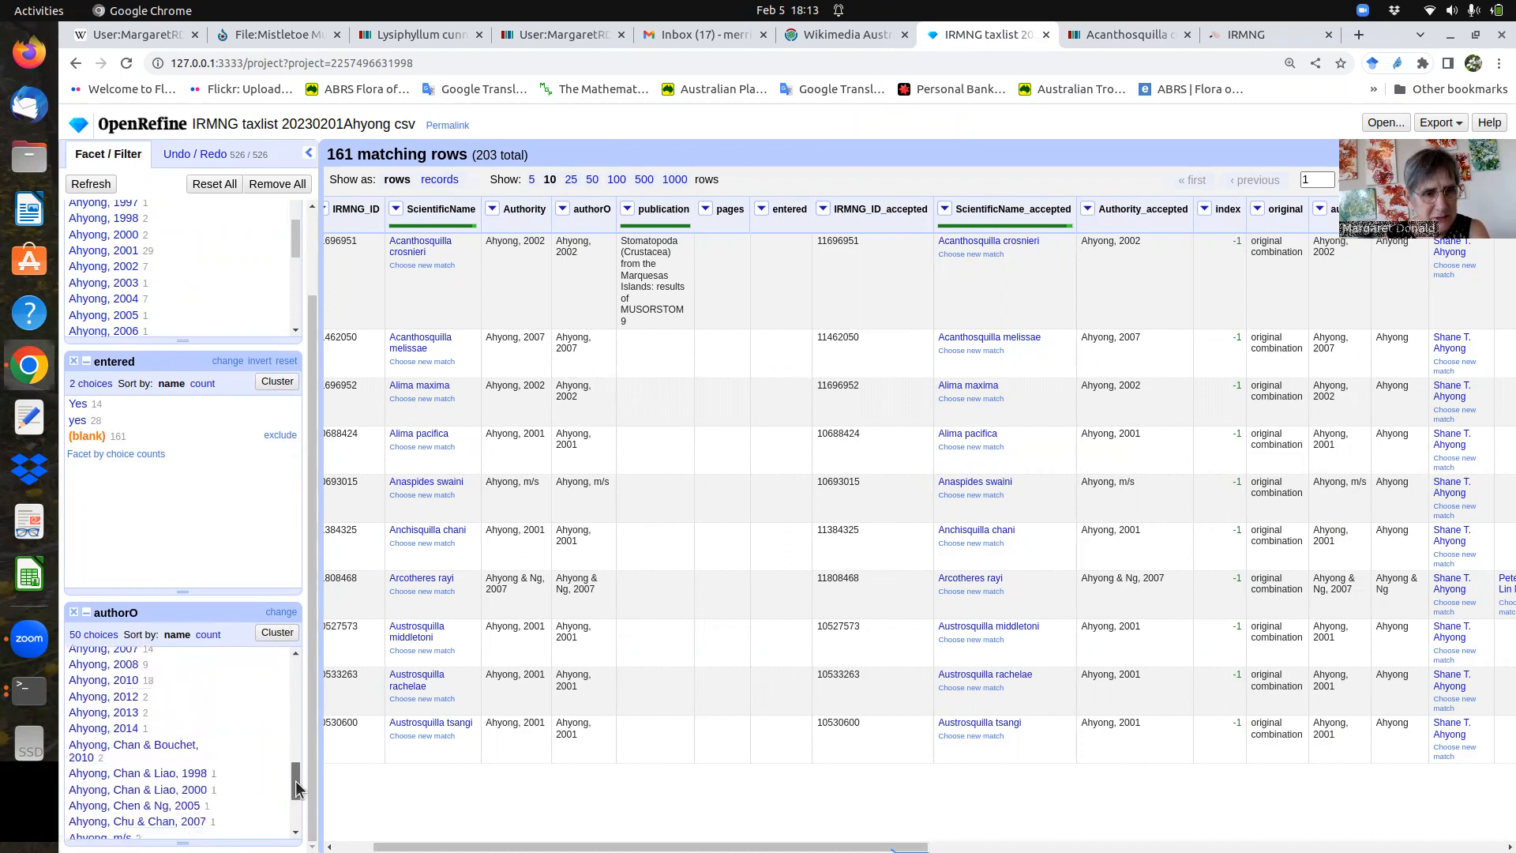
mouse_move(196, 750)
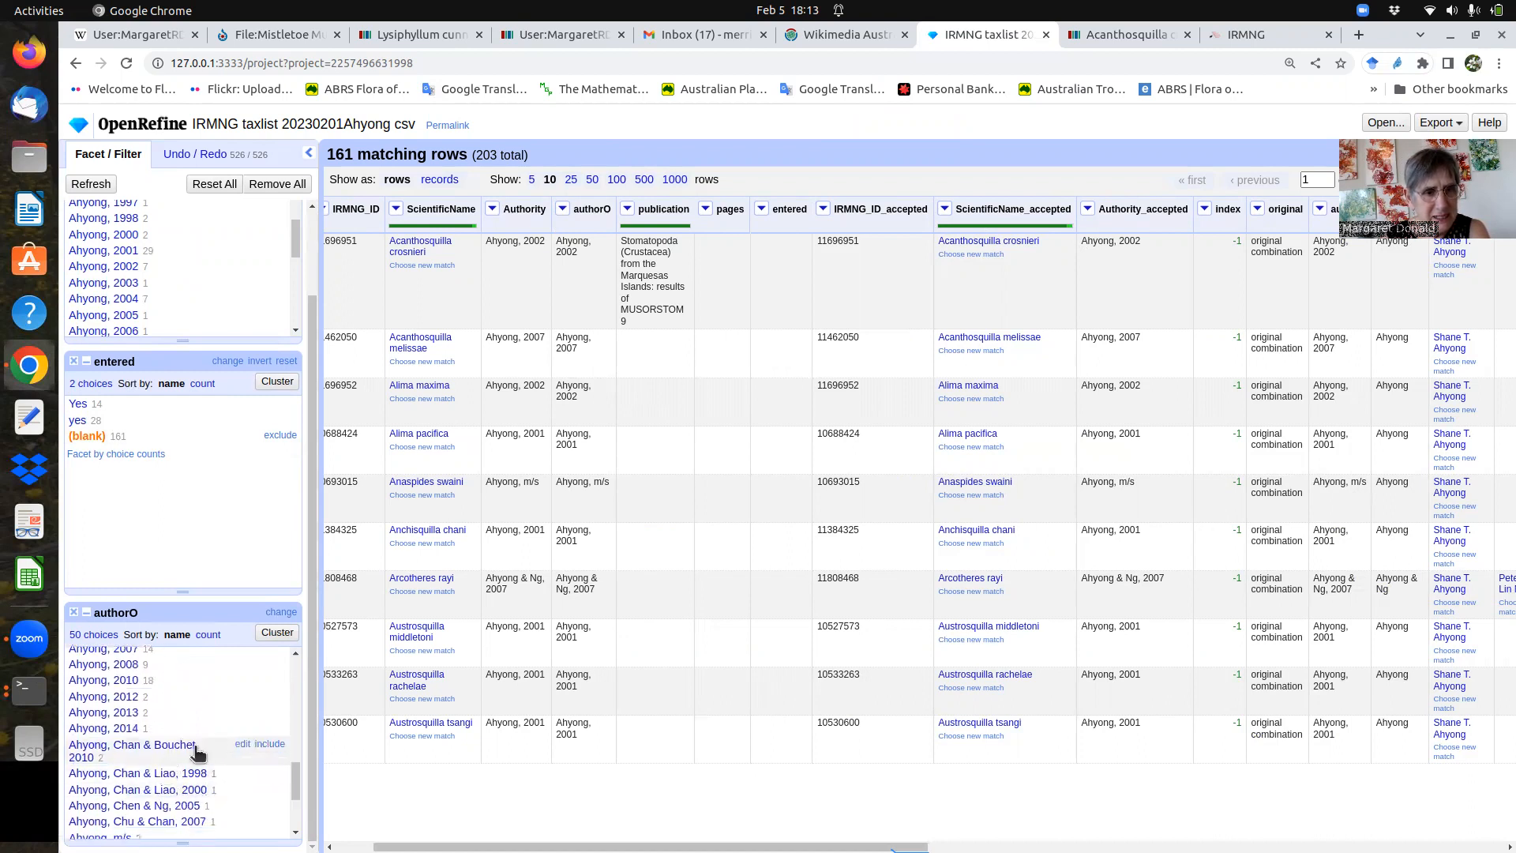
left_click(268, 745)
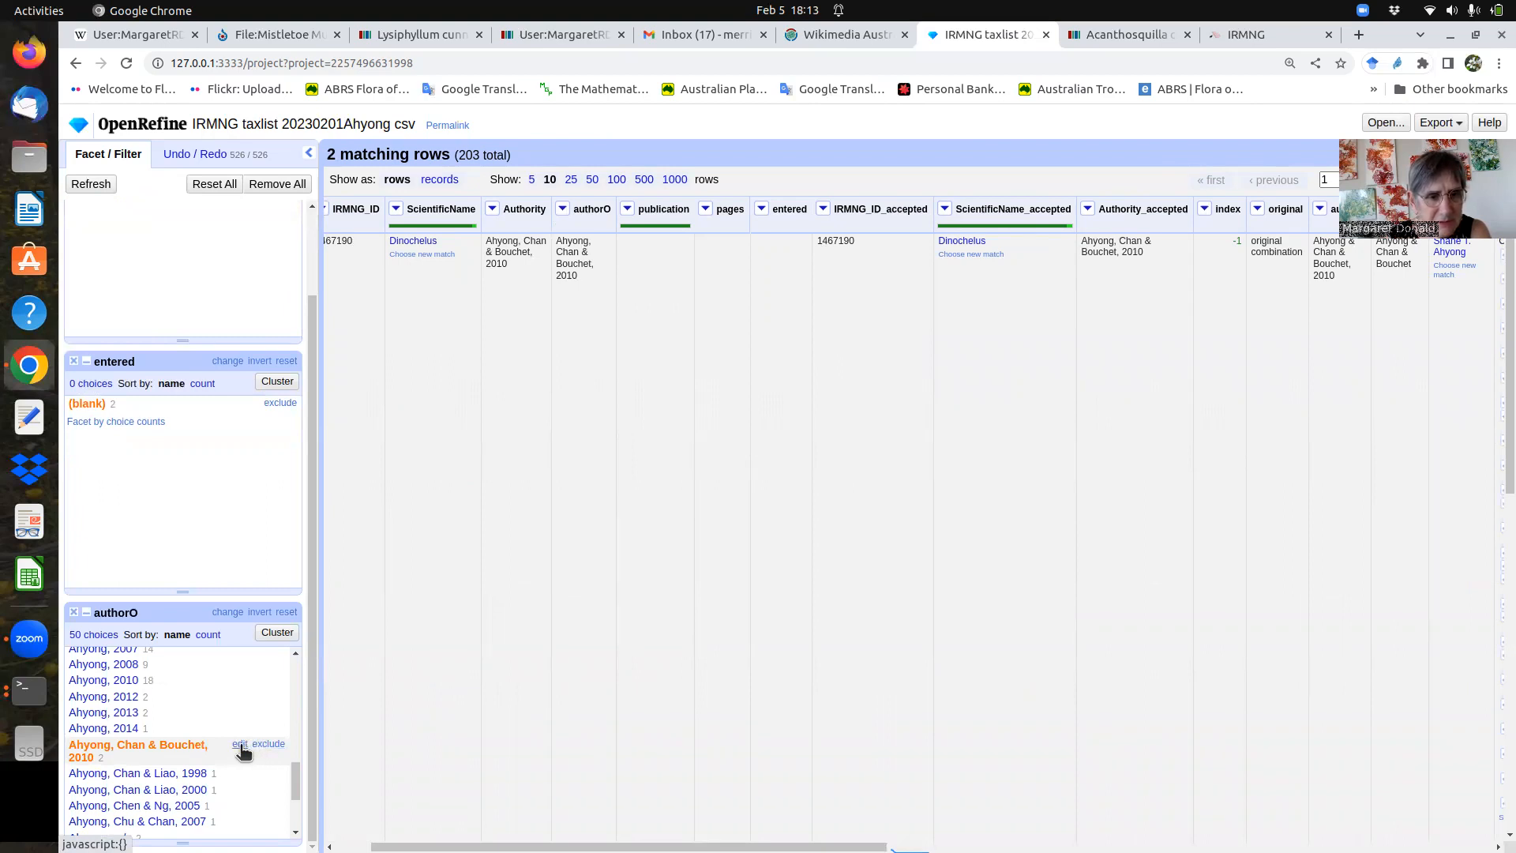
left_click(263, 744)
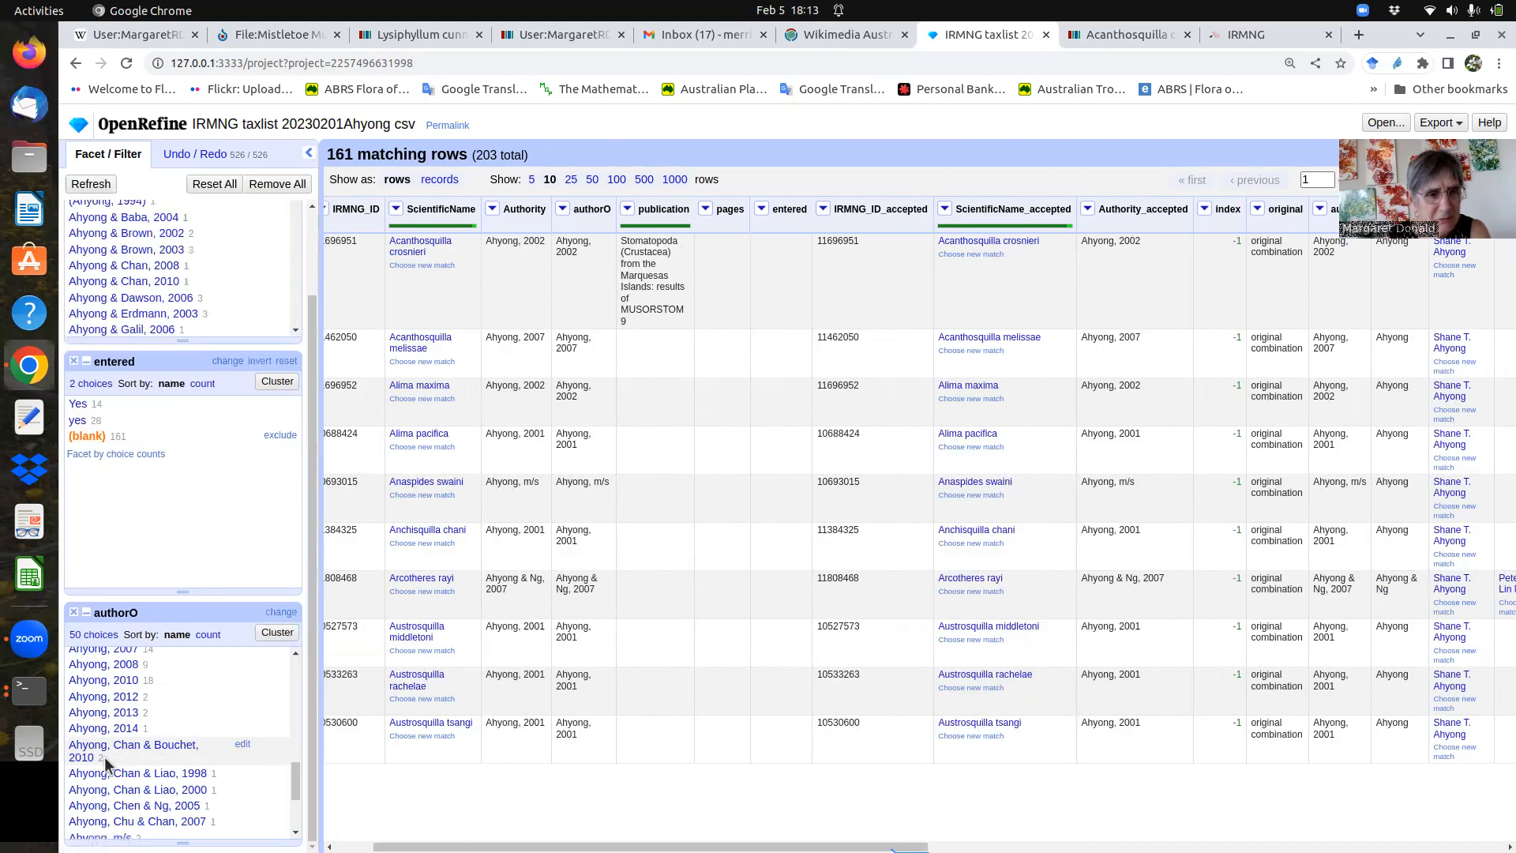
left_click(243, 746)
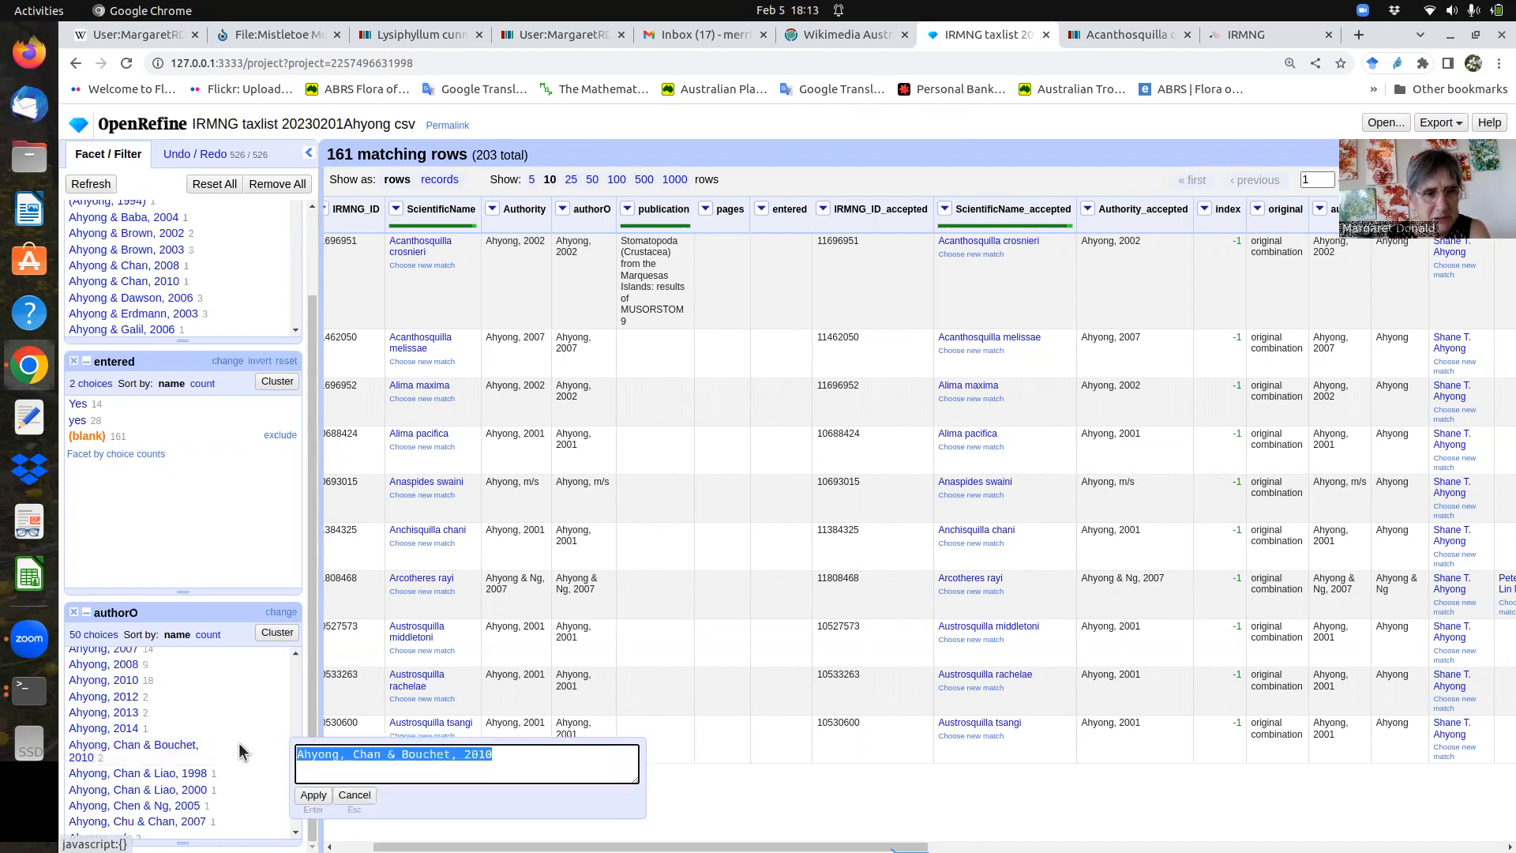
left_click(341, 758)
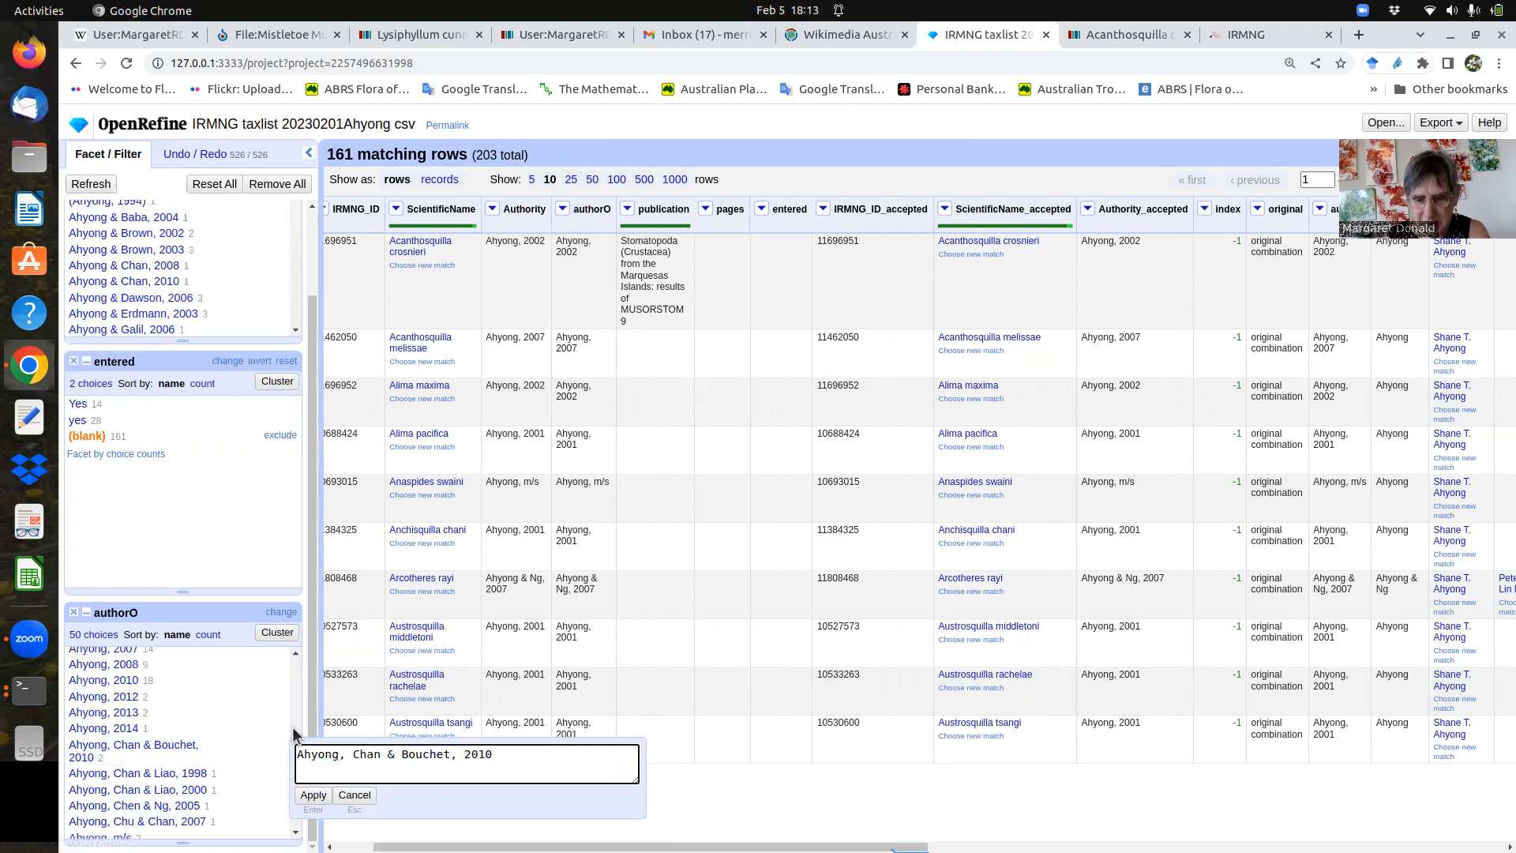
type("&")
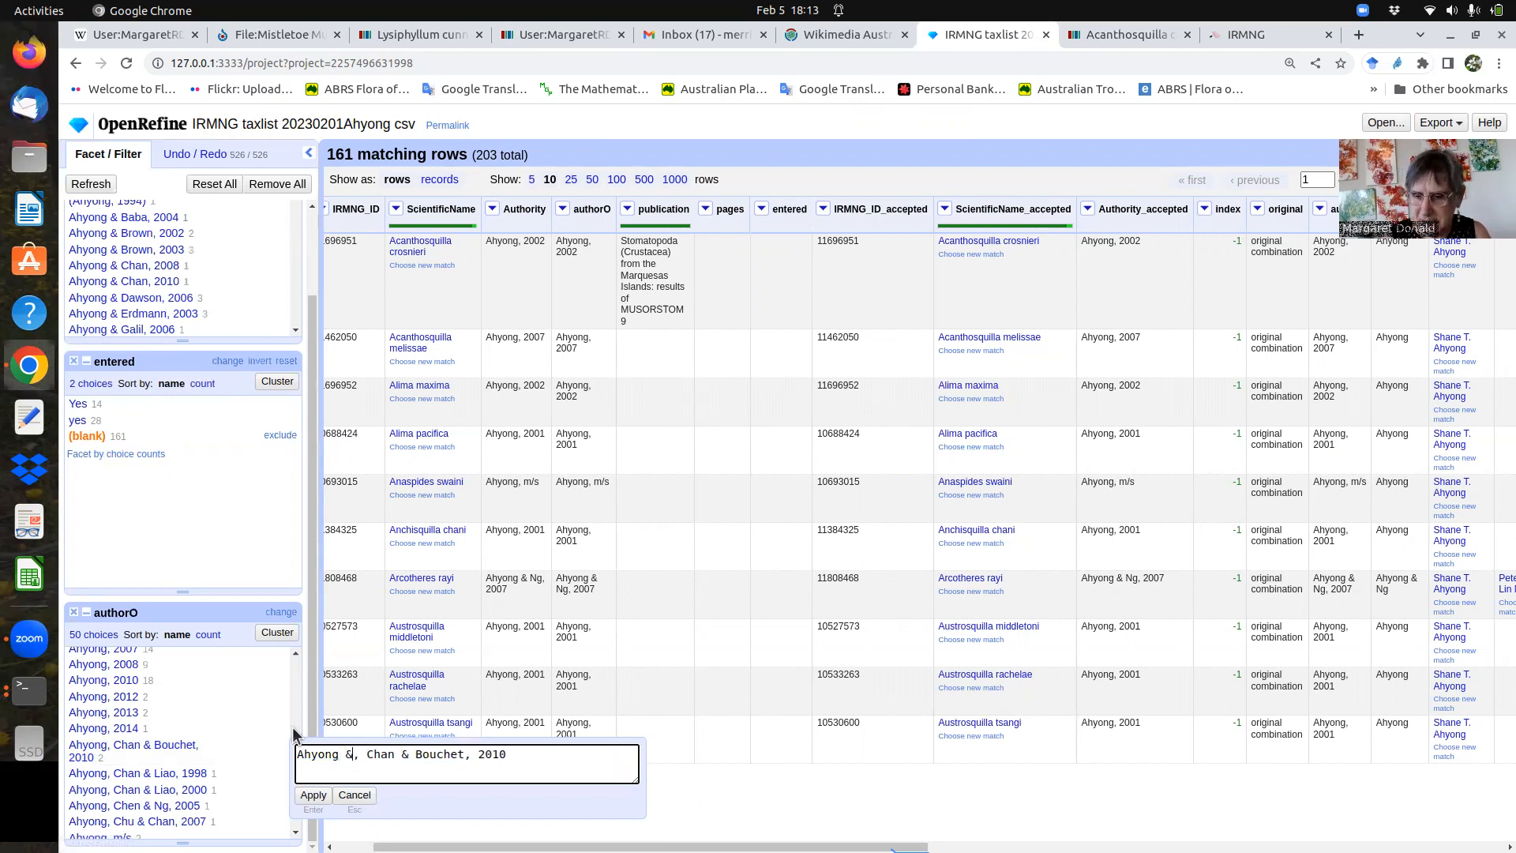
key("Delete")
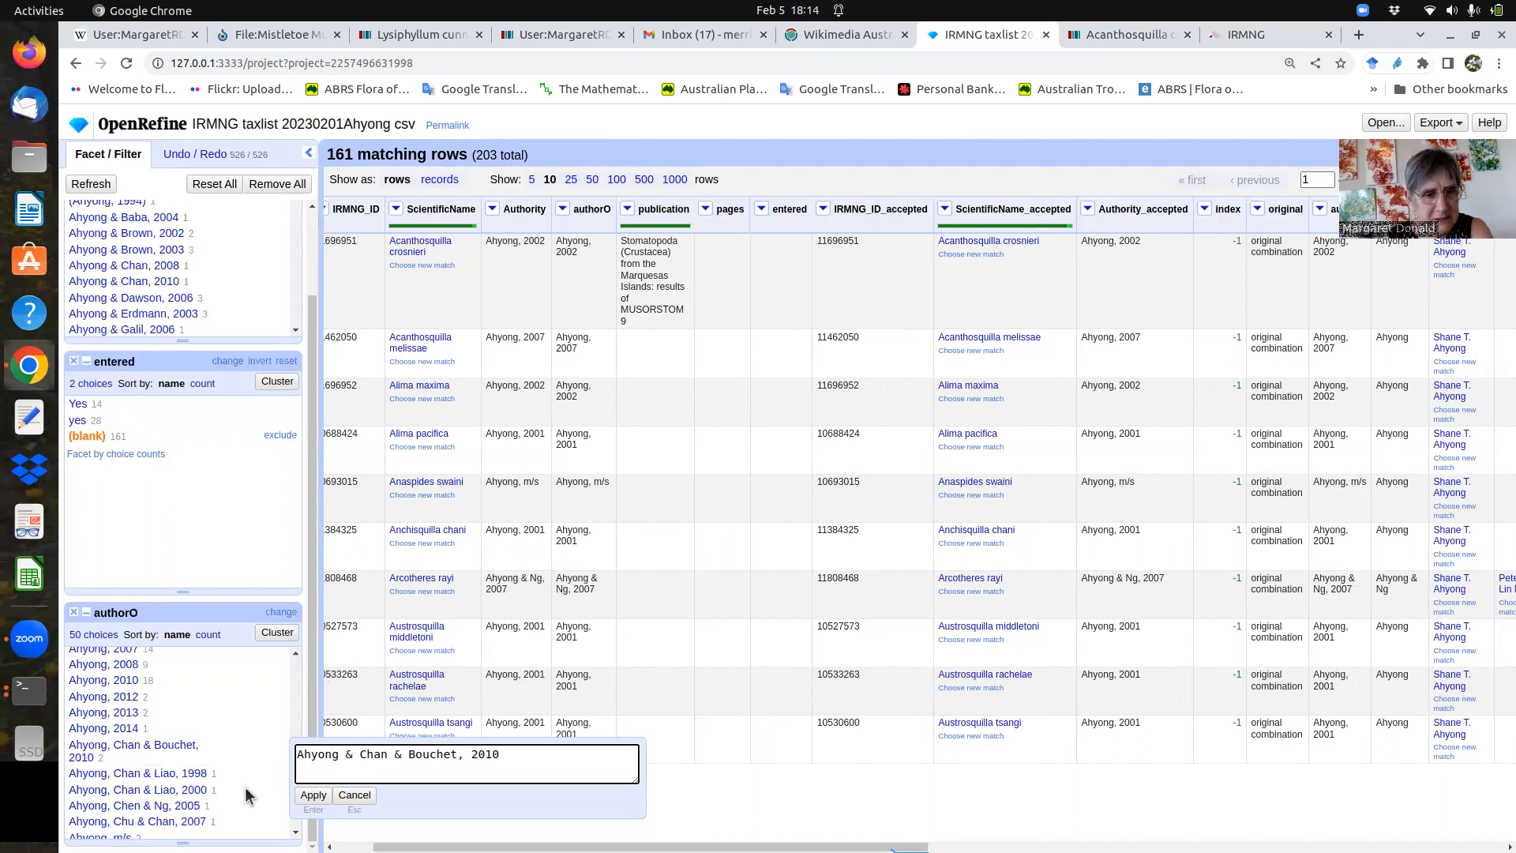
left_click(313, 797)
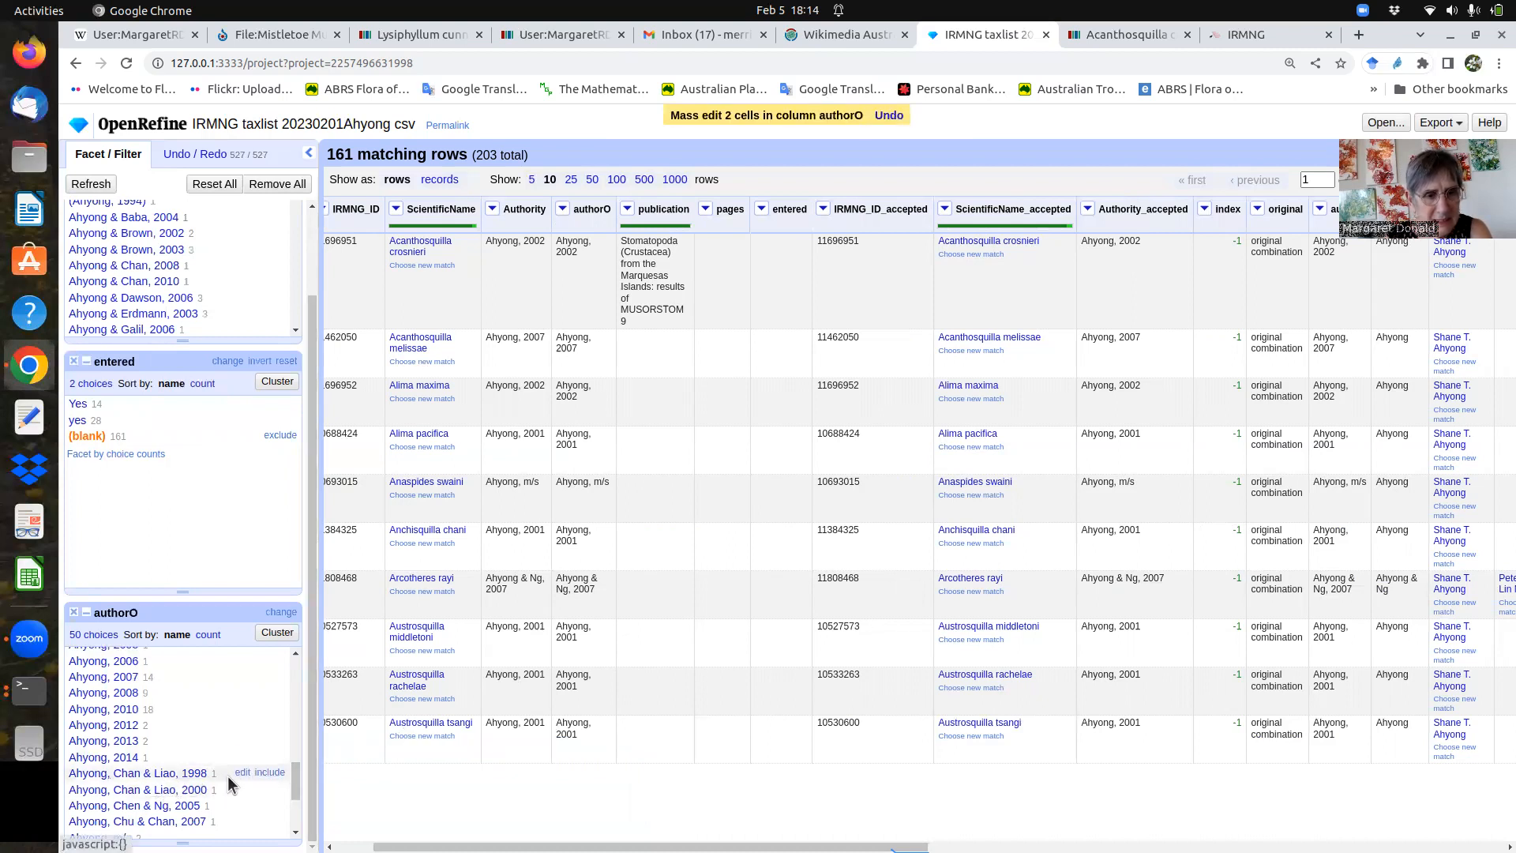
- Edit the three-author 1998 value in the authorO facet so " &" replaces the comma after the first author
left_click(241, 772)
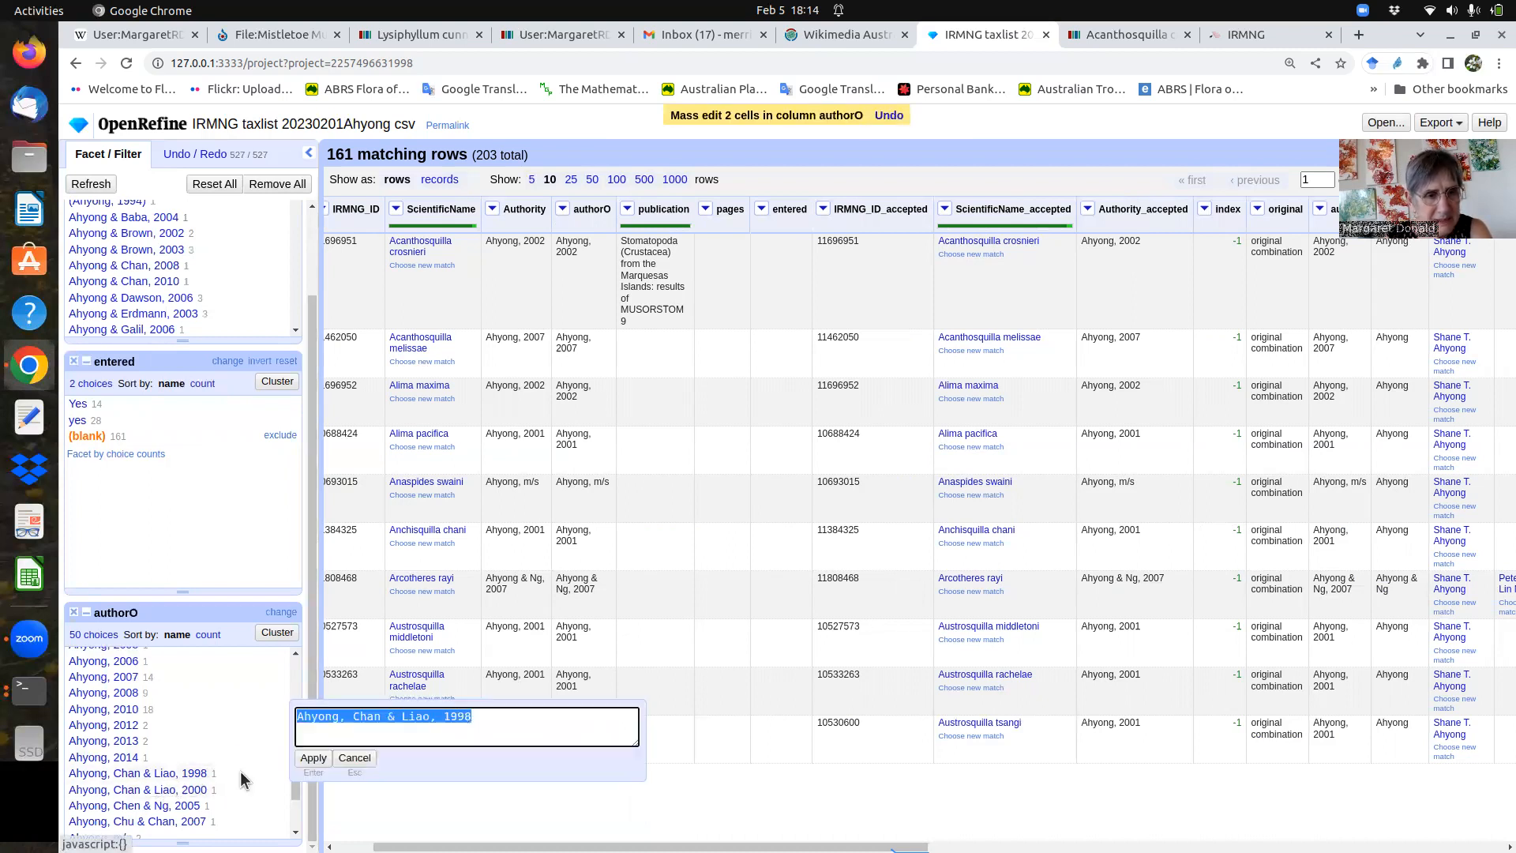
left_click(345, 721)
key("BackSpace")
type("&")
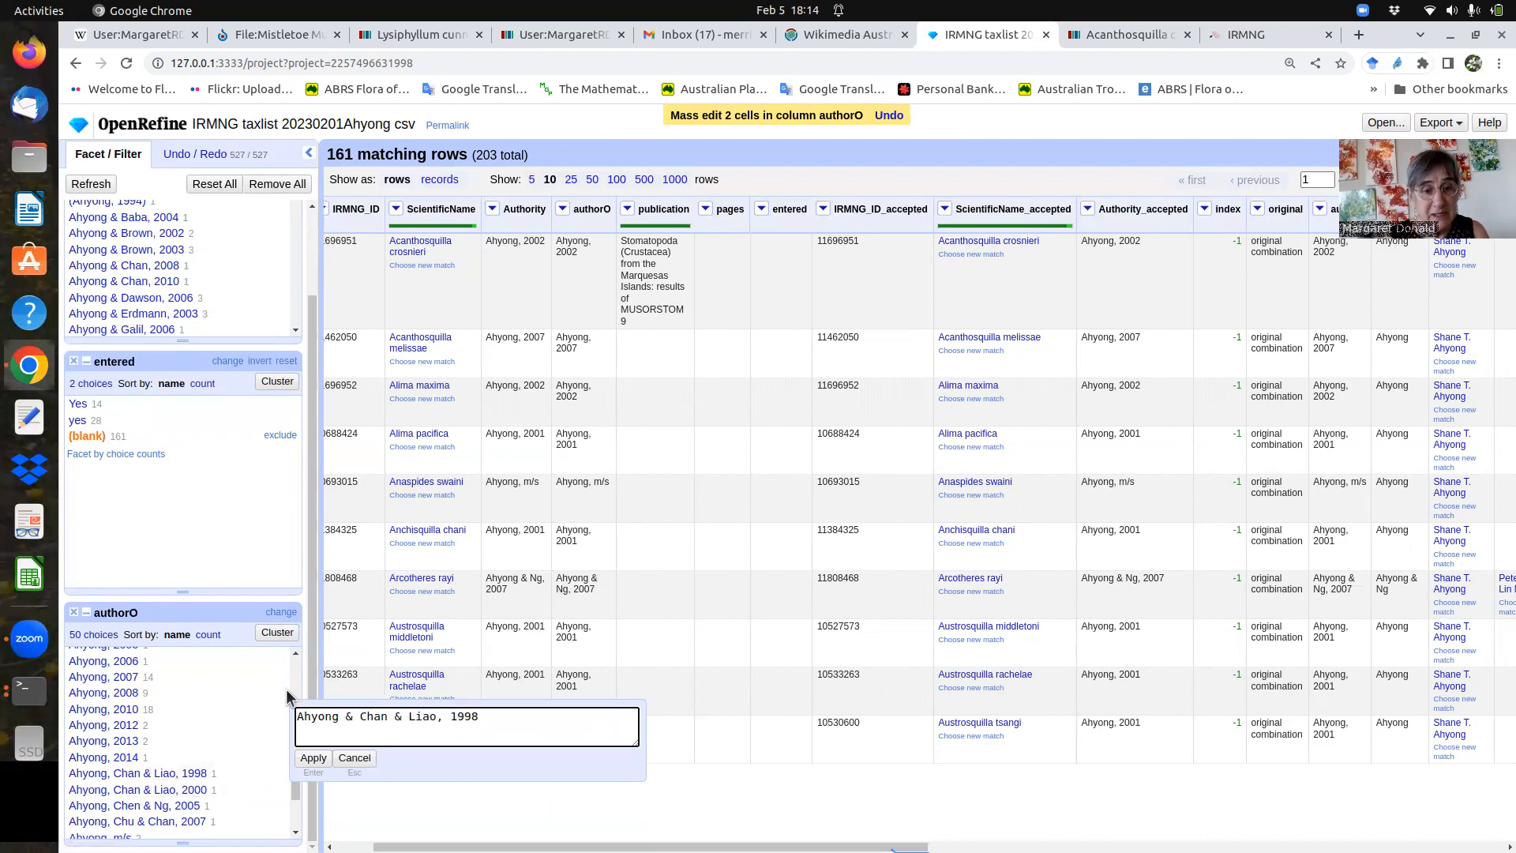
left_click(311, 760)
- Edit the three-author 2000 value in the authorO facet so " &" replaces the comma after the first author
left_click_drag(296, 778, 297, 810)
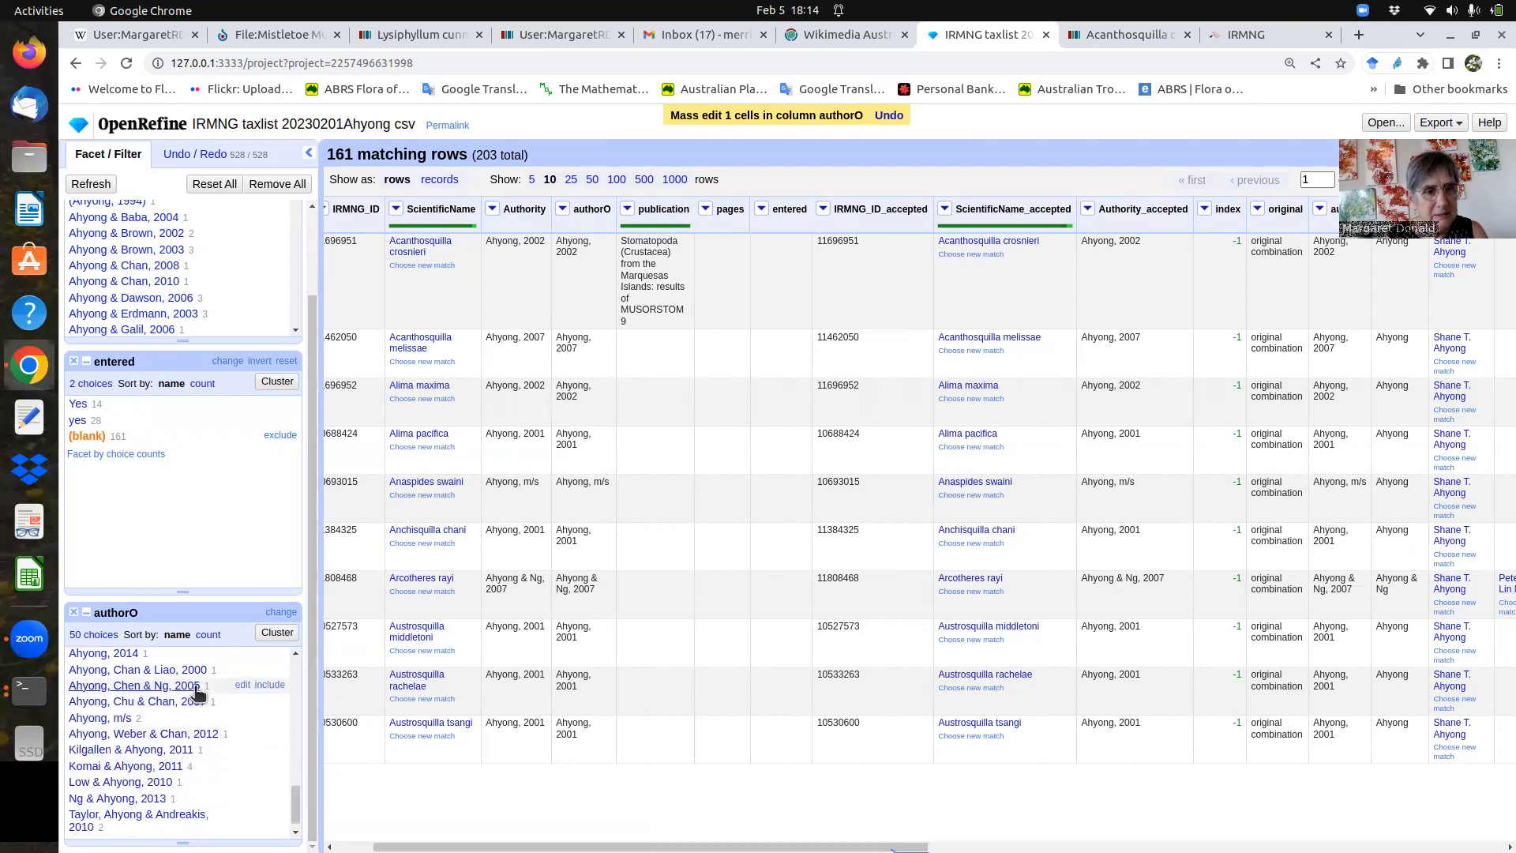
left_click(240, 678)
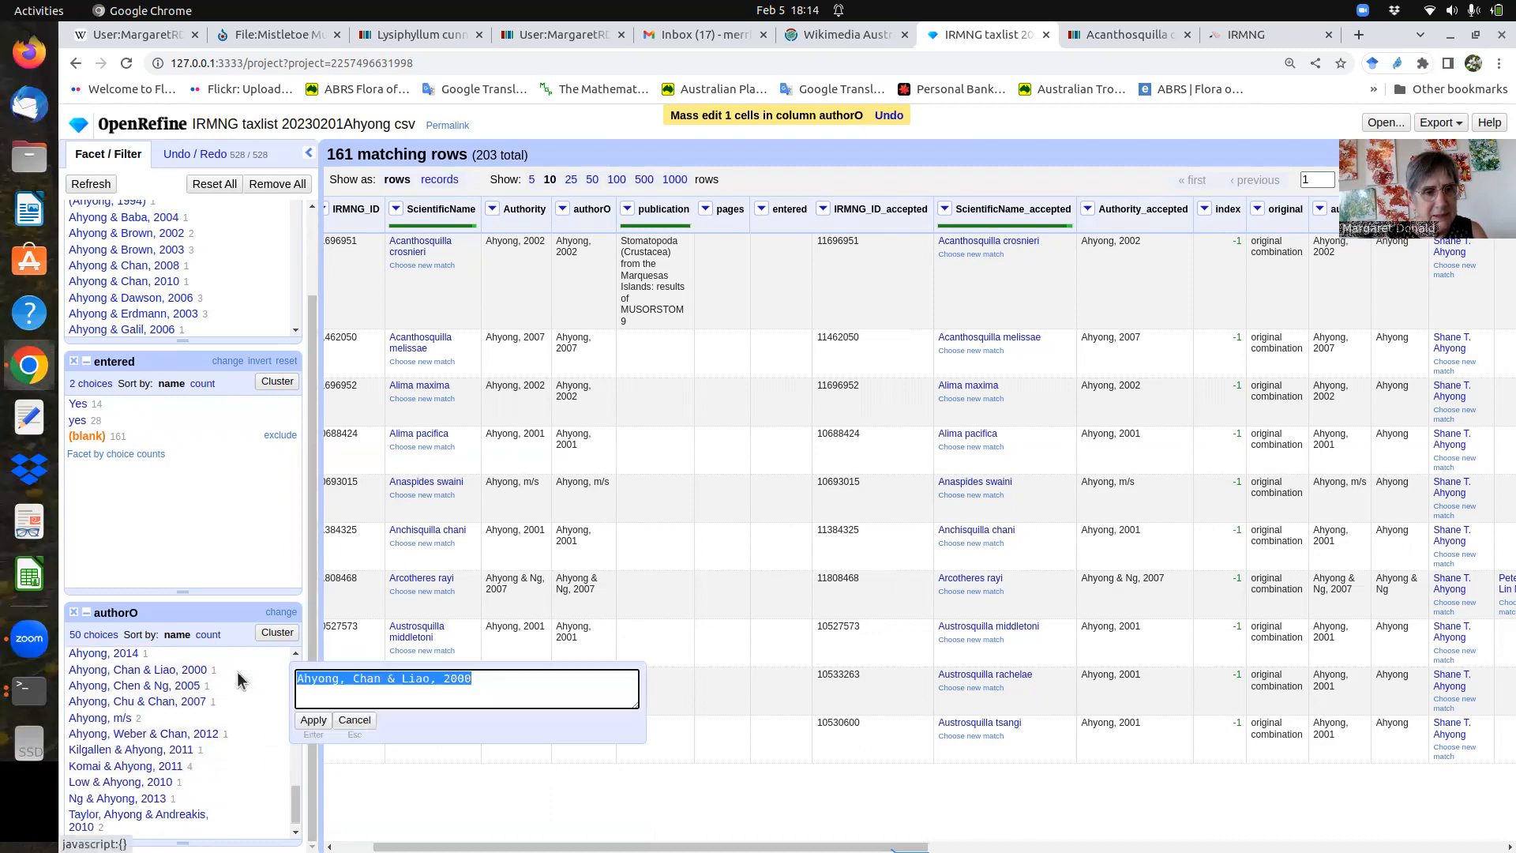
left_click(342, 682)
left_click_drag(345, 684, 353, 677)
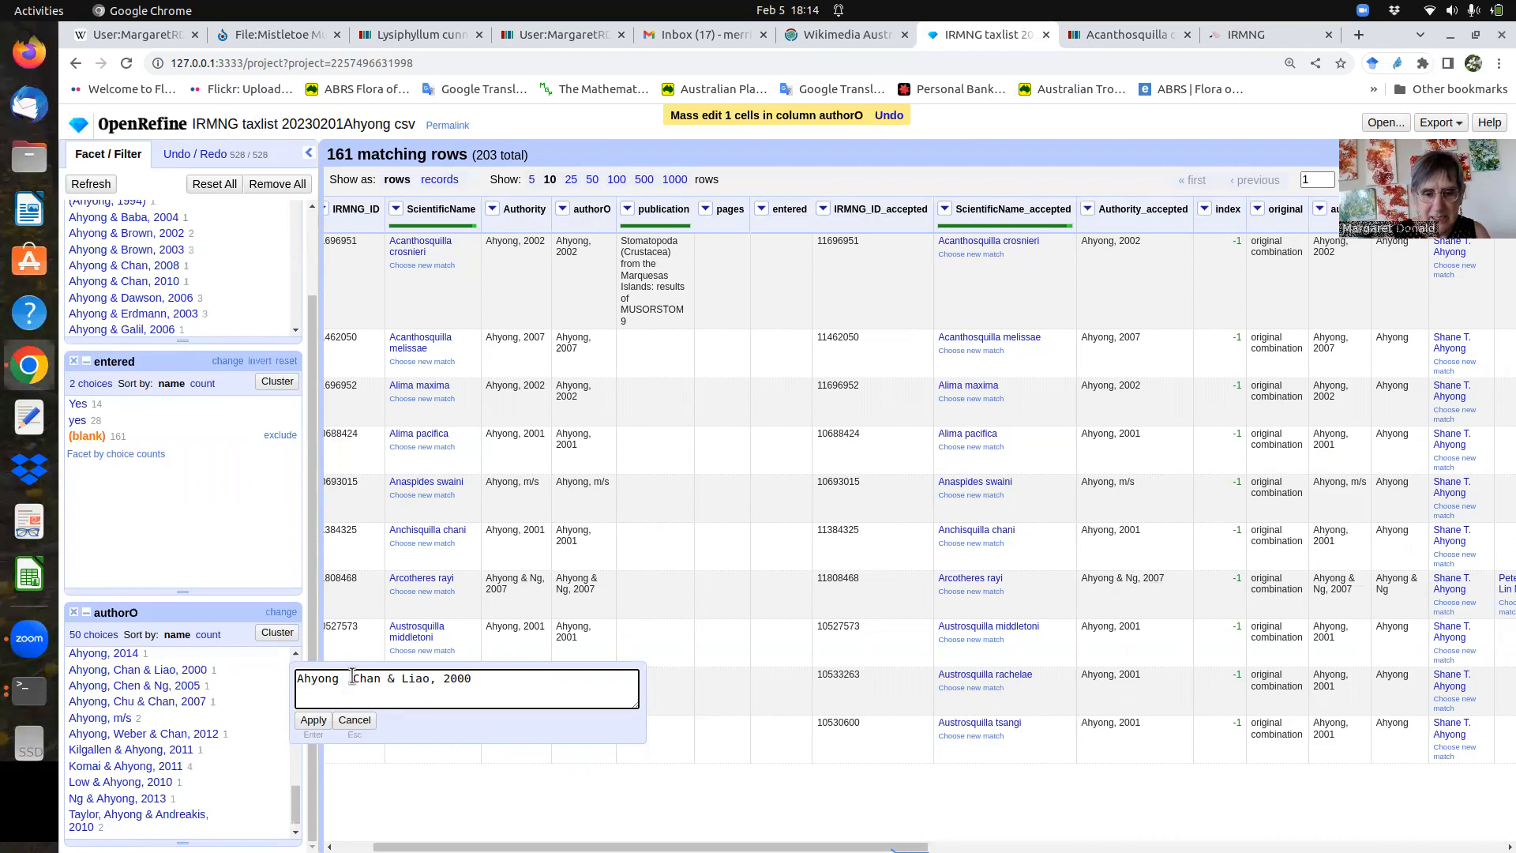
type("&")
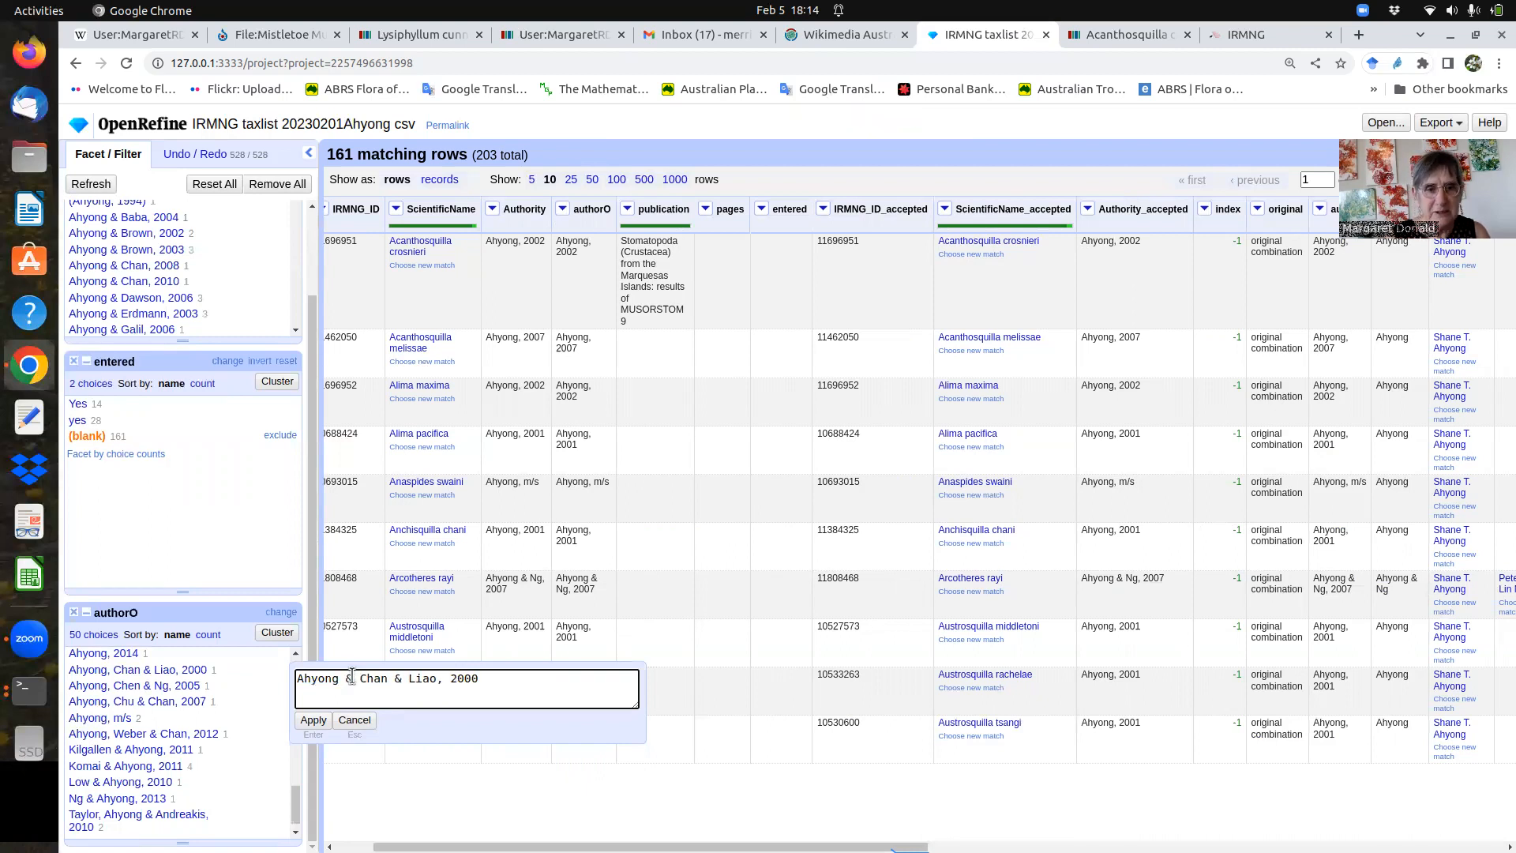
left_click(314, 719)
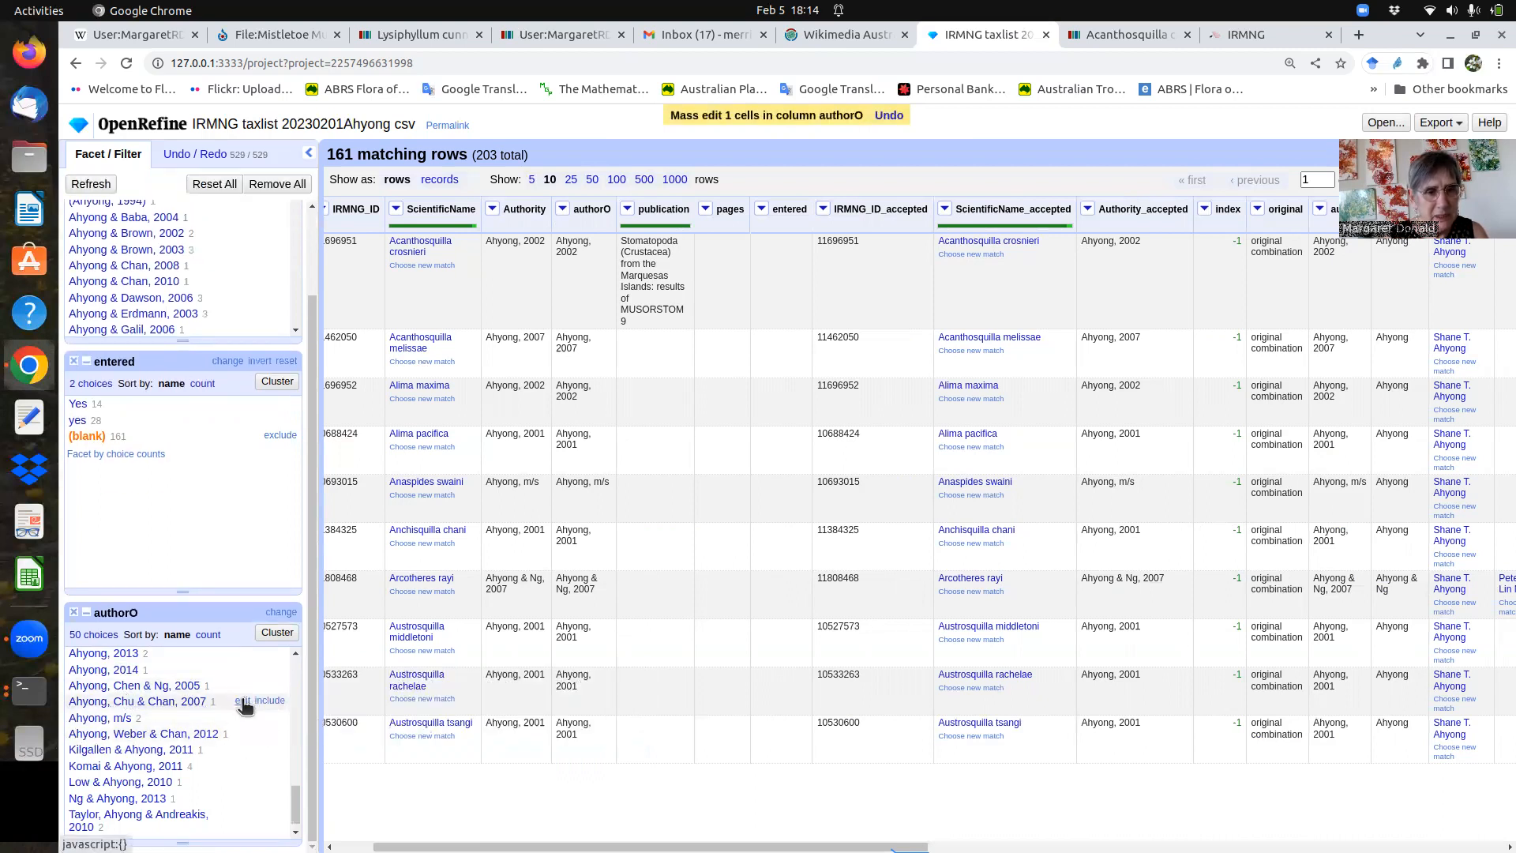
- Edit the three-author 2007 value in the authorO facet so " & " separates the first and second authors instead of a comma
left_click(243, 702)
left_click(352, 709)
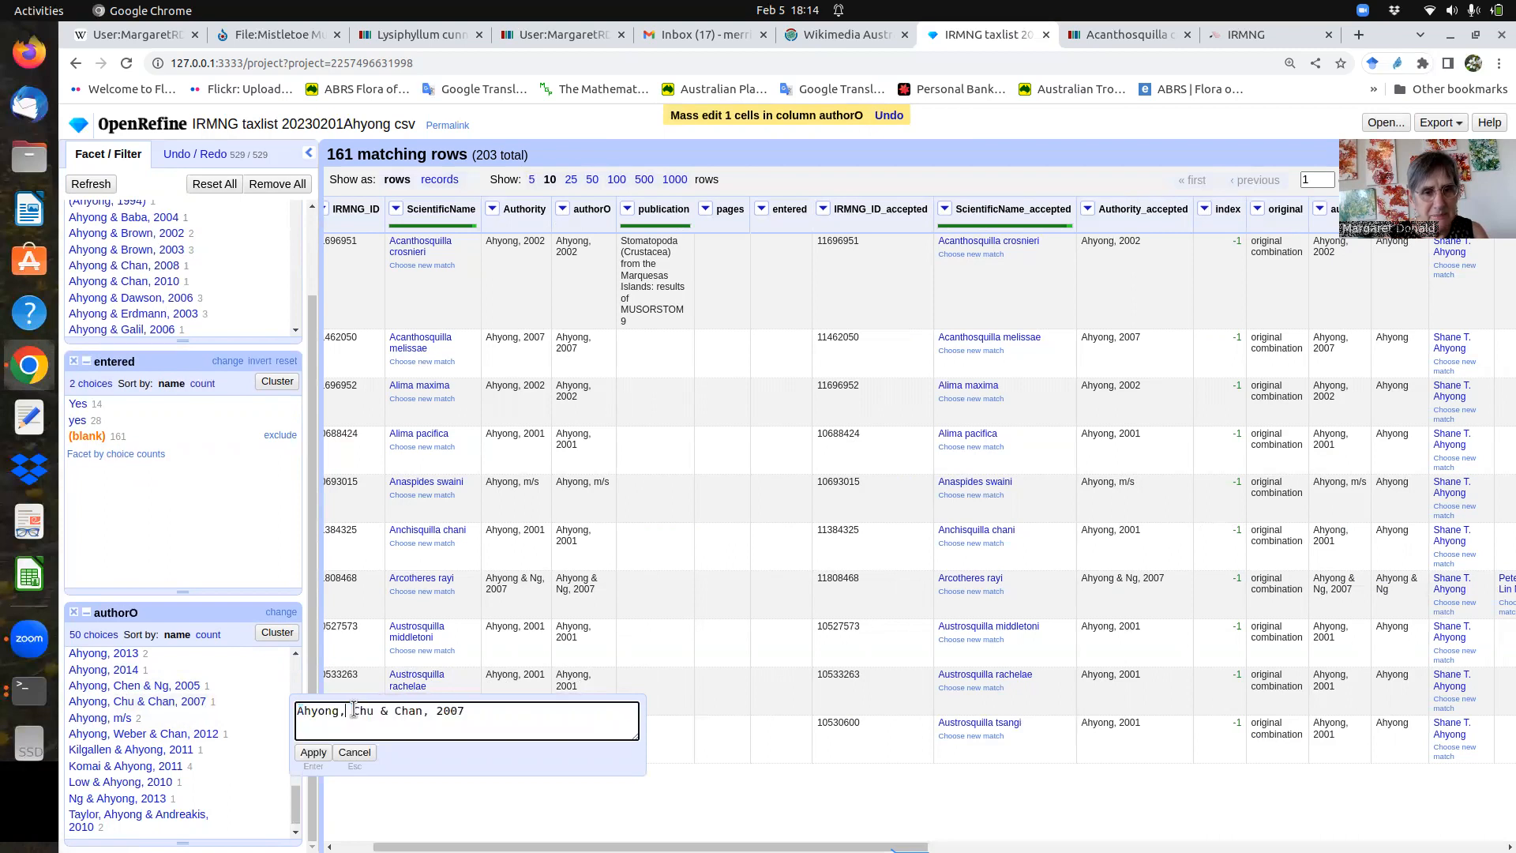
key("BackSpace")
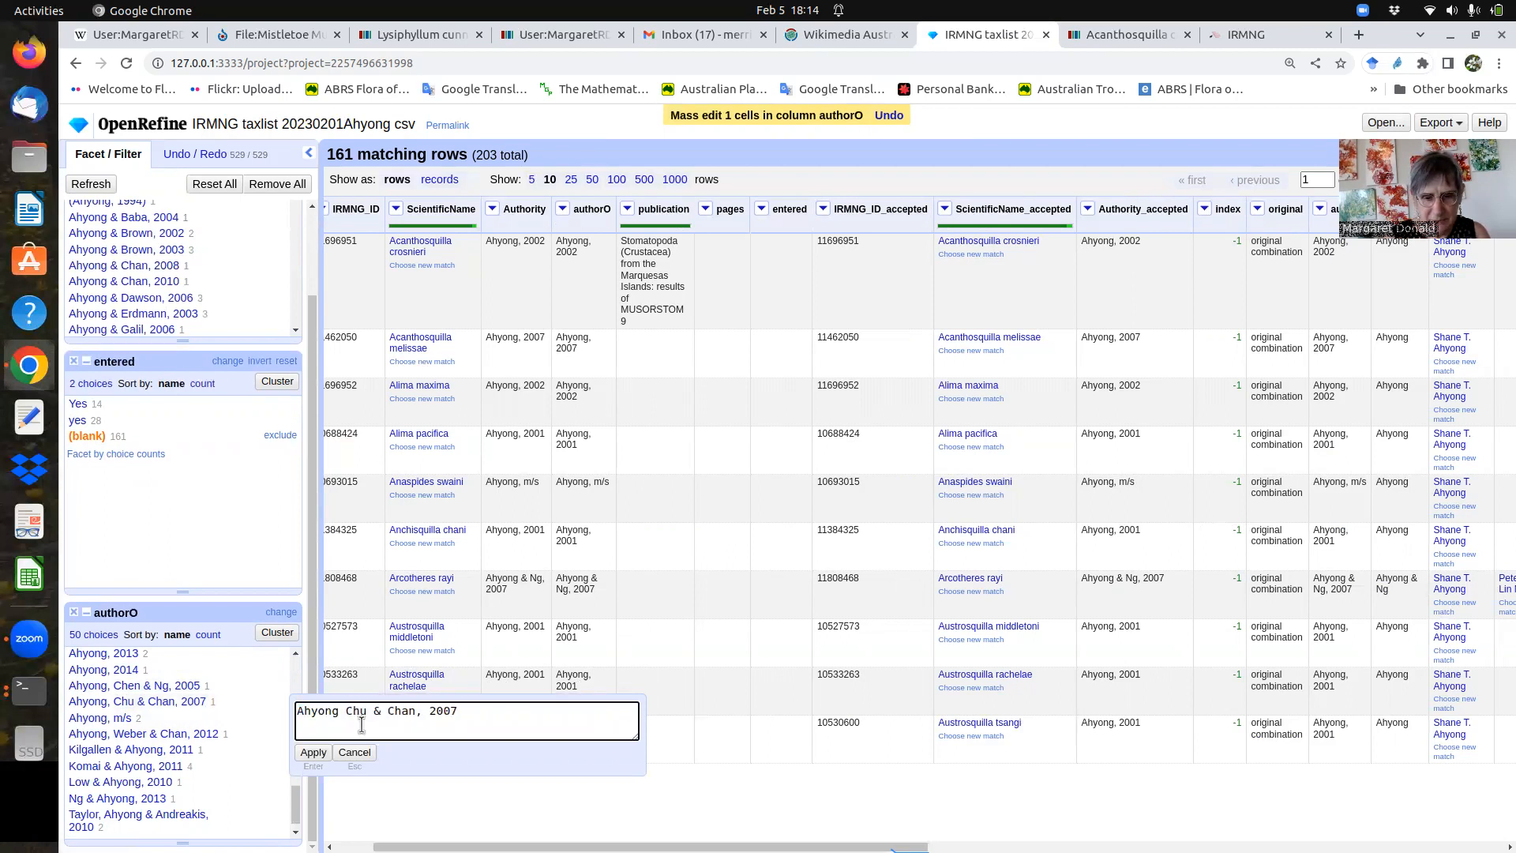
type("&")
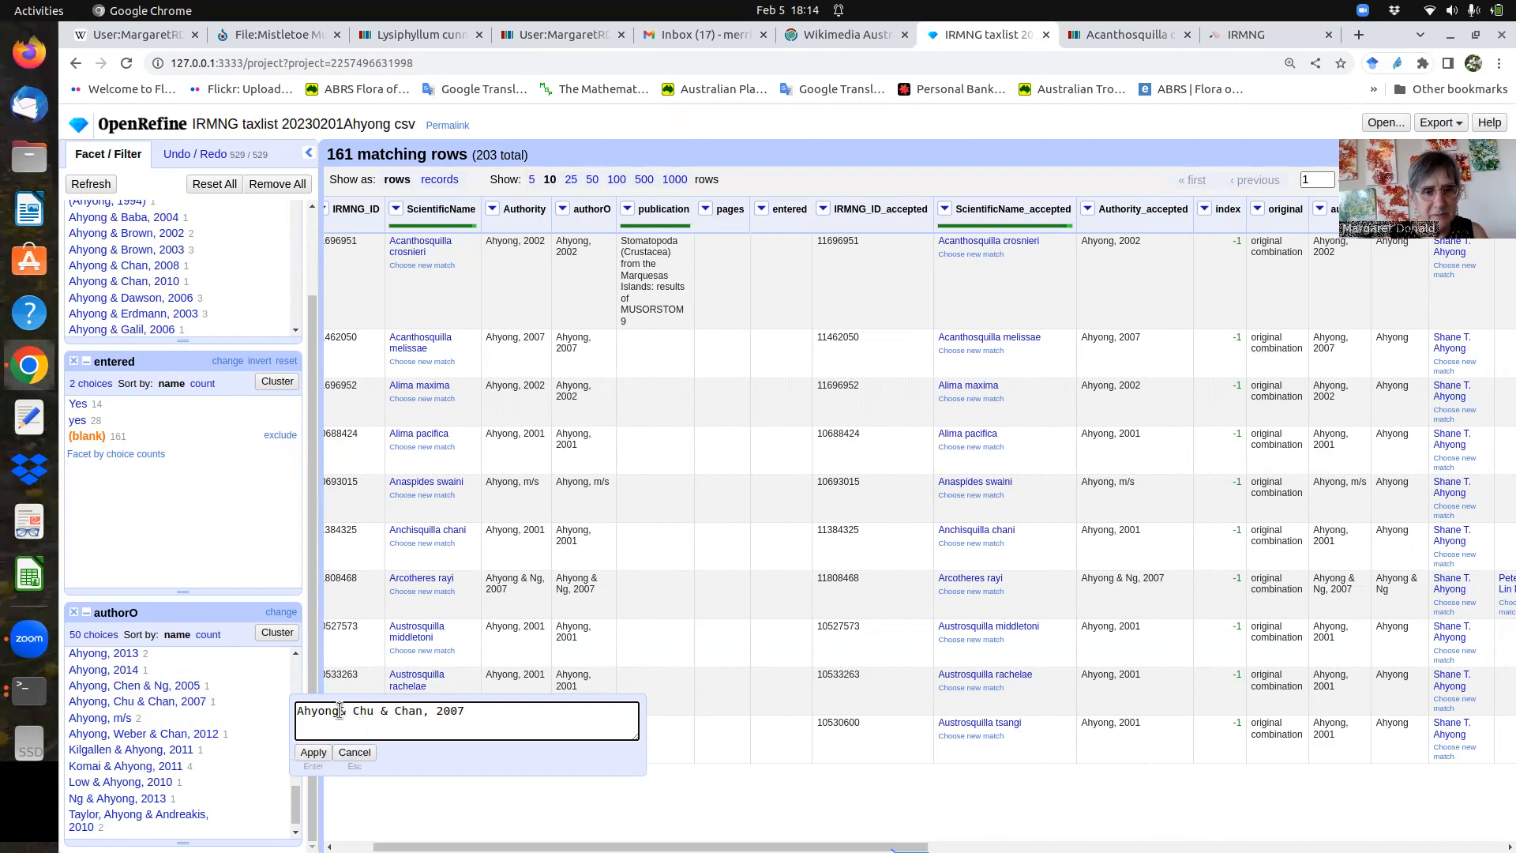
left_click(340, 711)
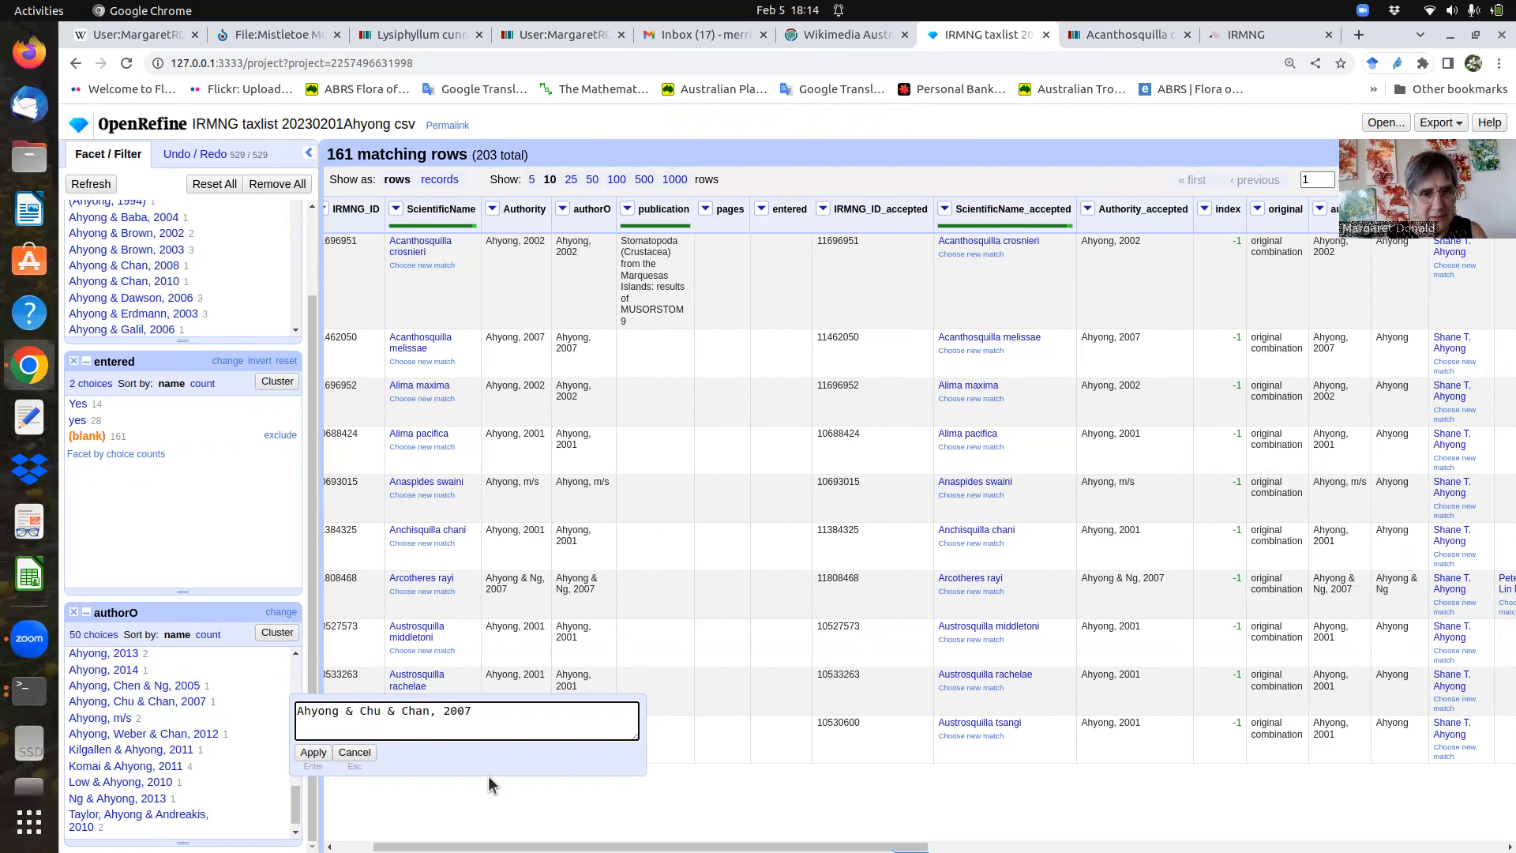
left_click(312, 752)
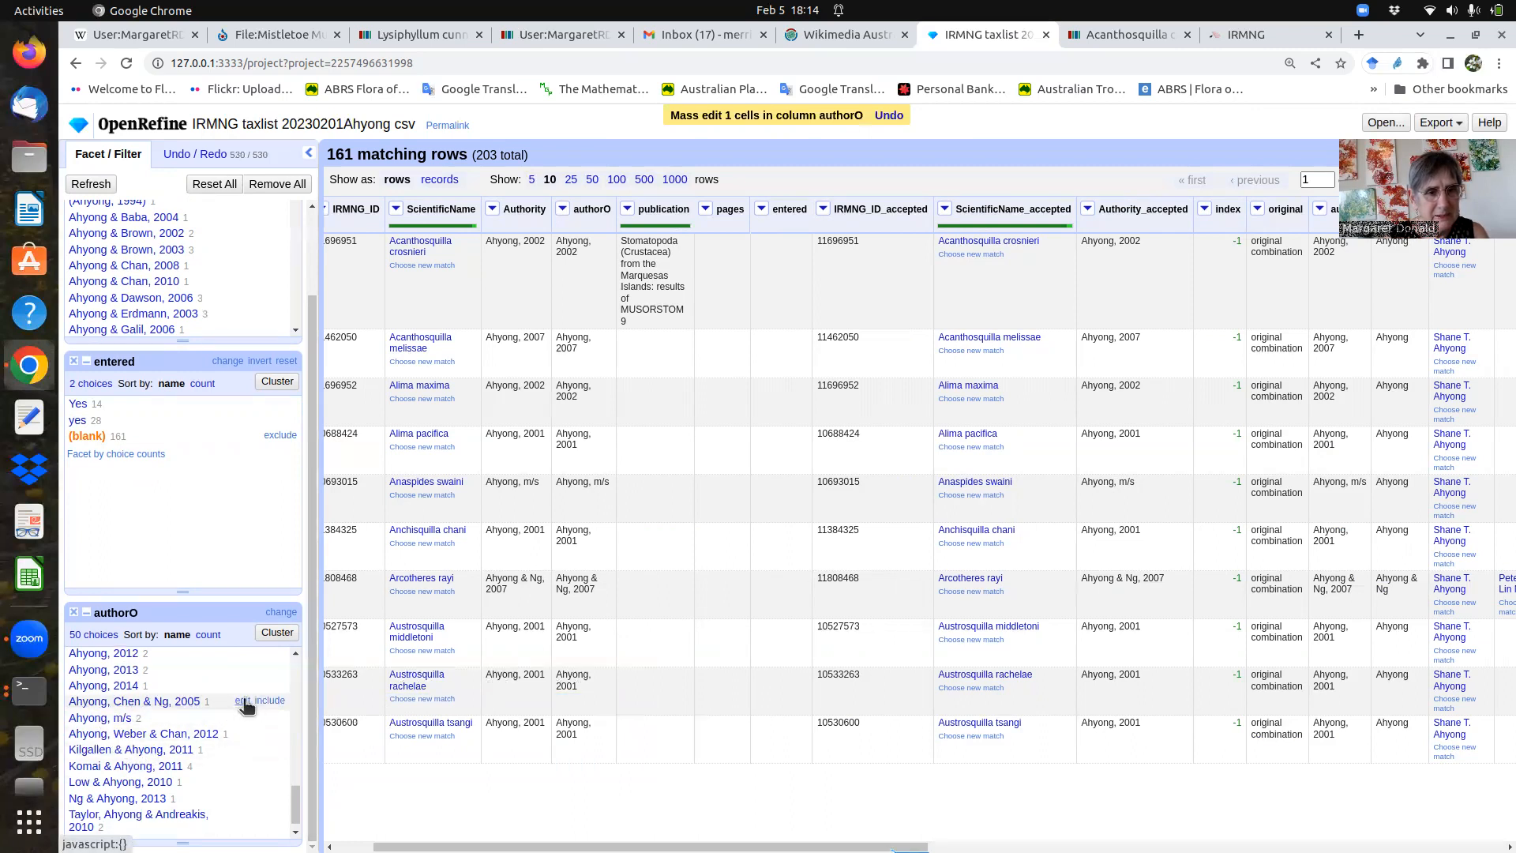
- Edit the three-author 2005 value in the authorO facet so " &" replaces the comma after the first author
left_click(242, 701)
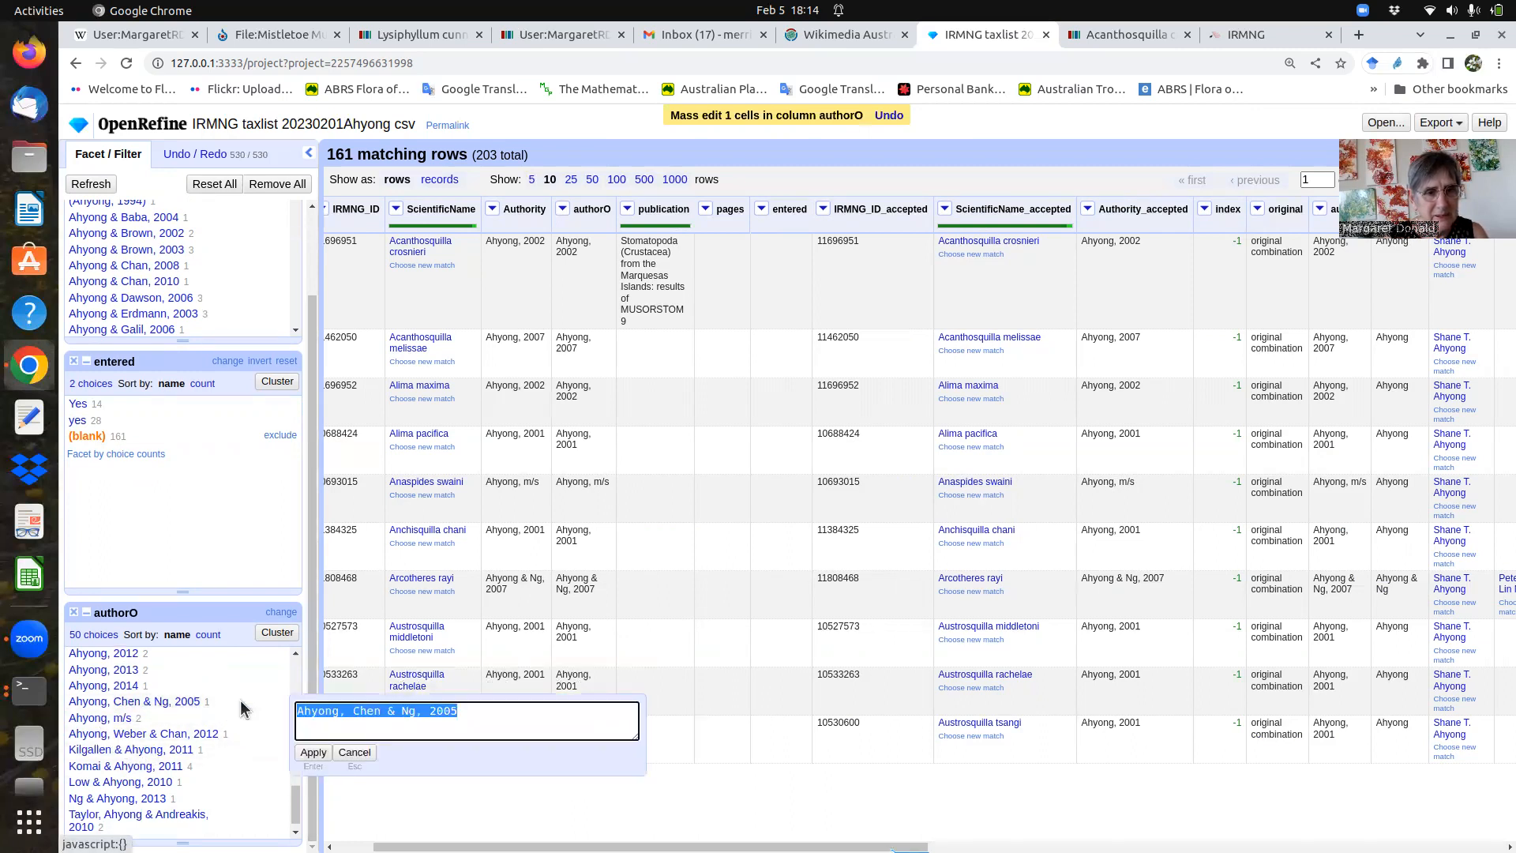
left_click(353, 712)
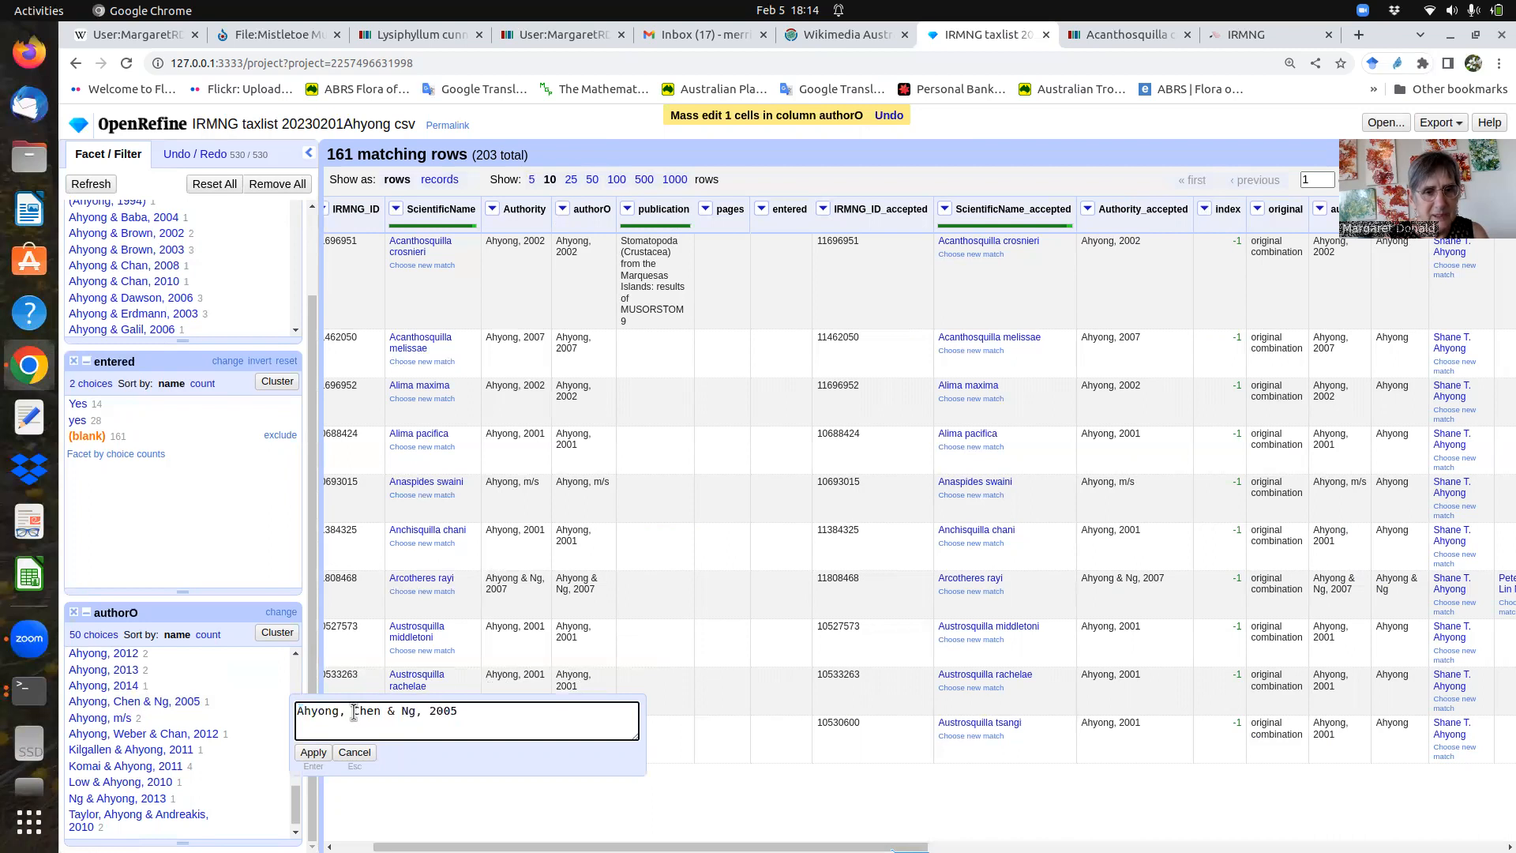
key("BackSpace")
type("&")
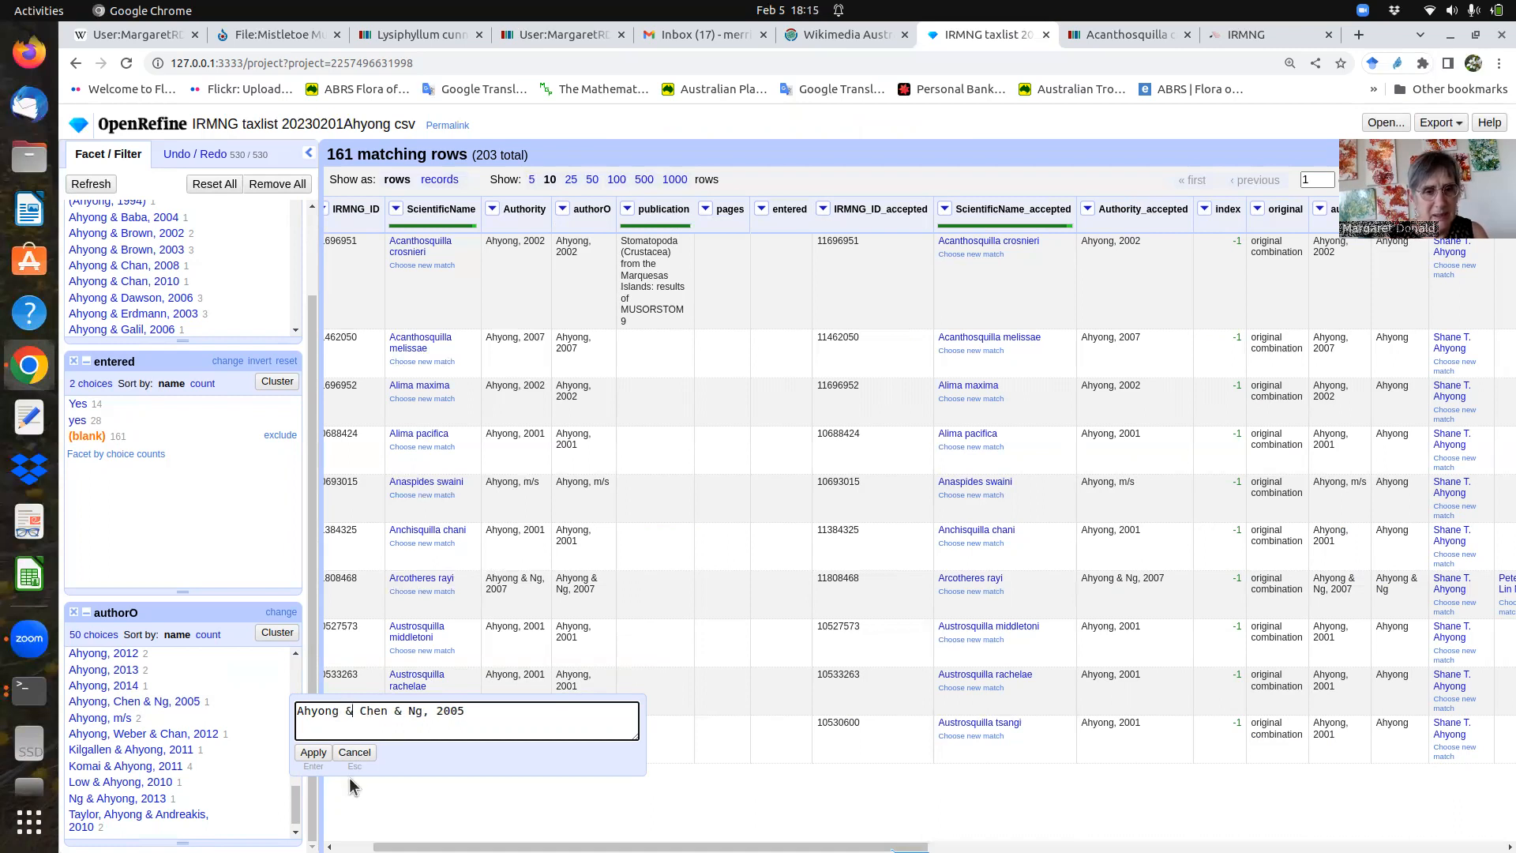
left_click(313, 751)
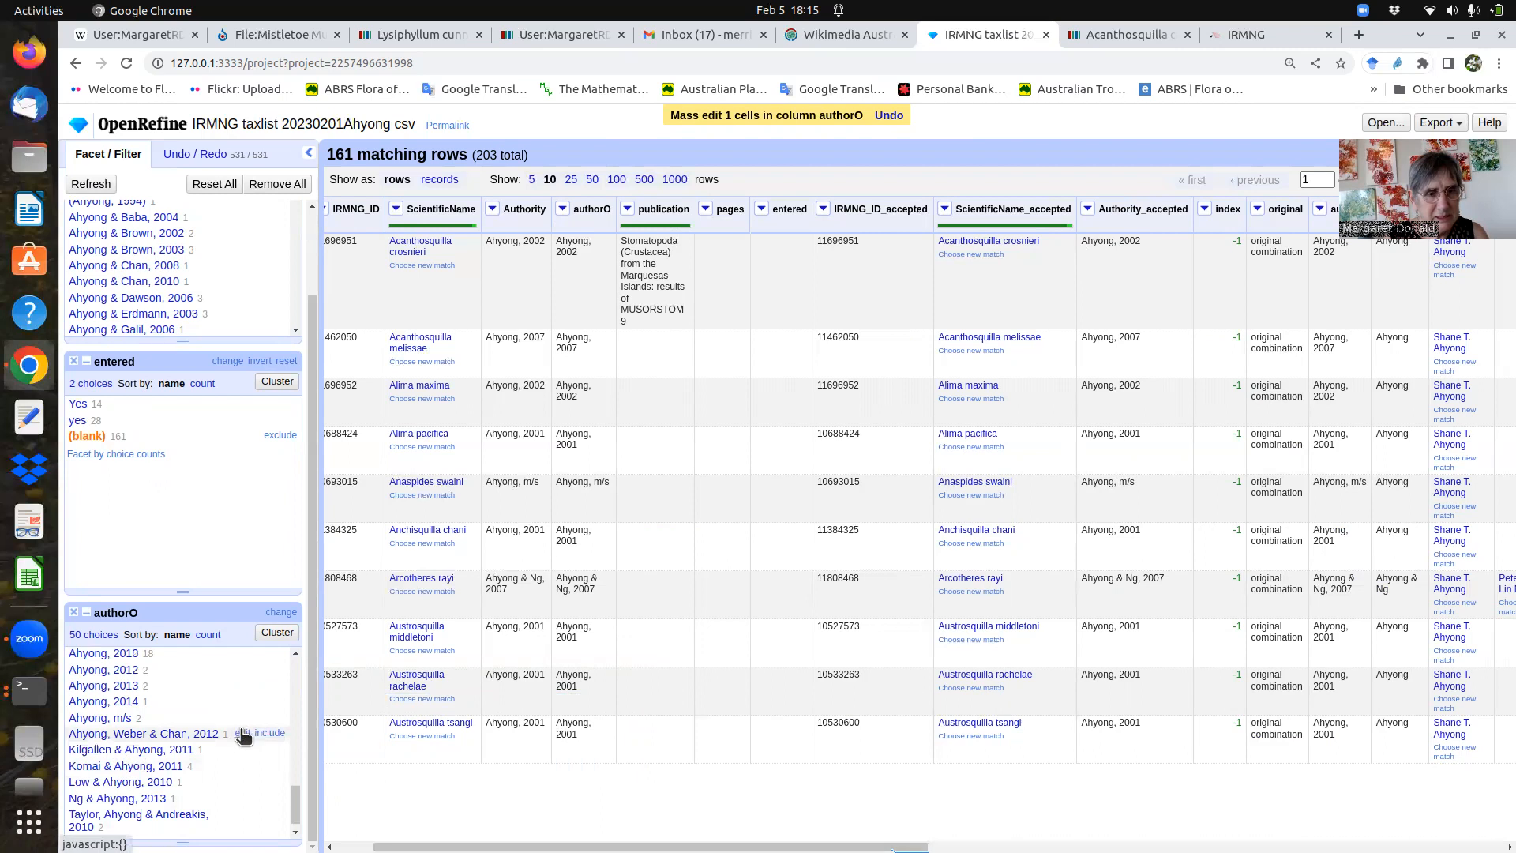
- Edit the three-author 2012 value in the authorO facet so " &" replaces the comma after the first author
left_click(242, 732)
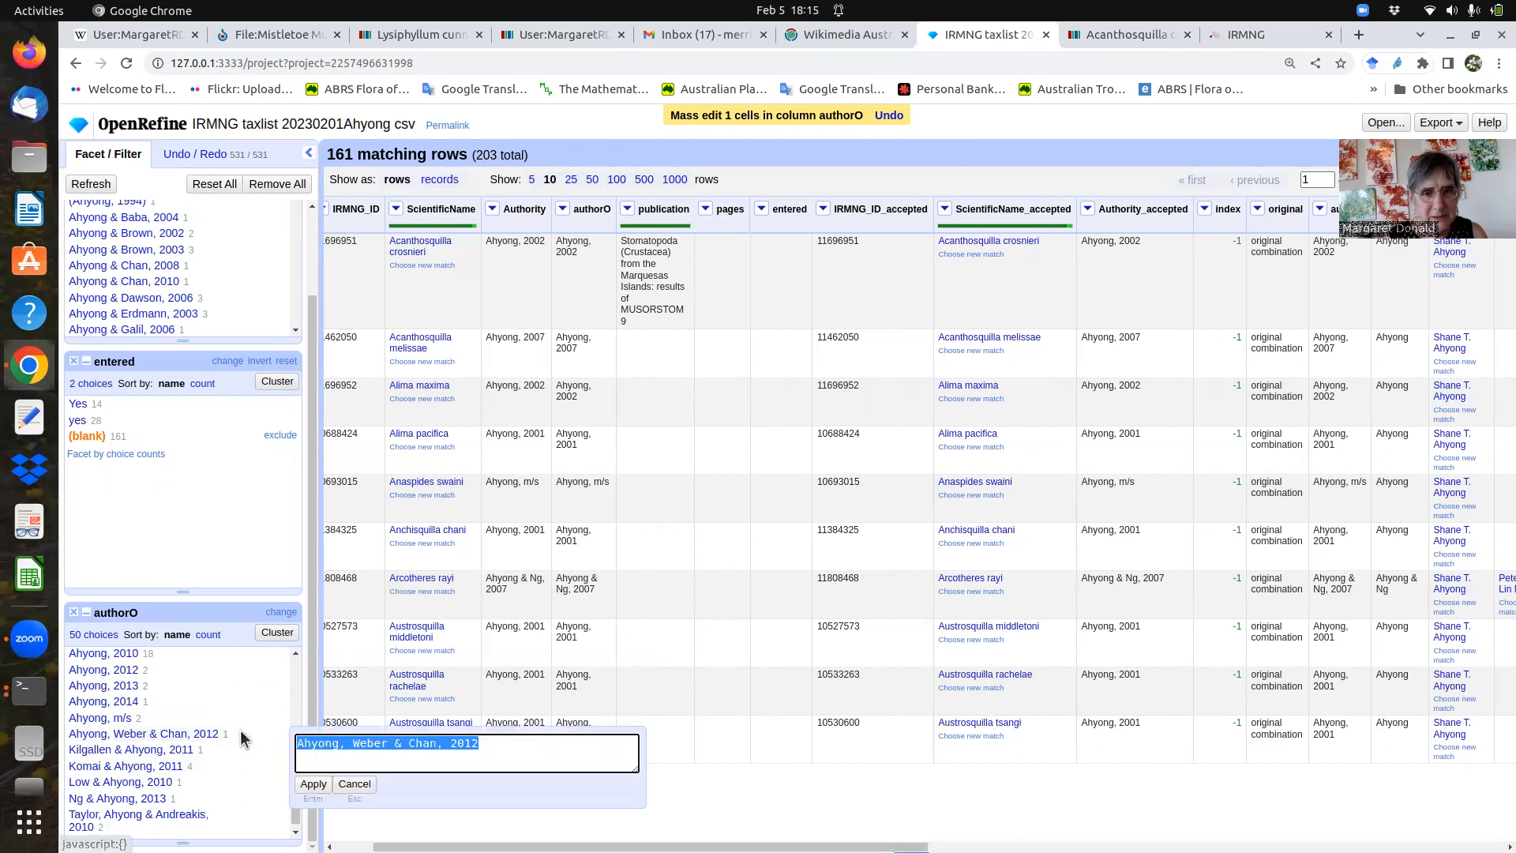
left_click(348, 742)
key("BackSpace")
type("&")
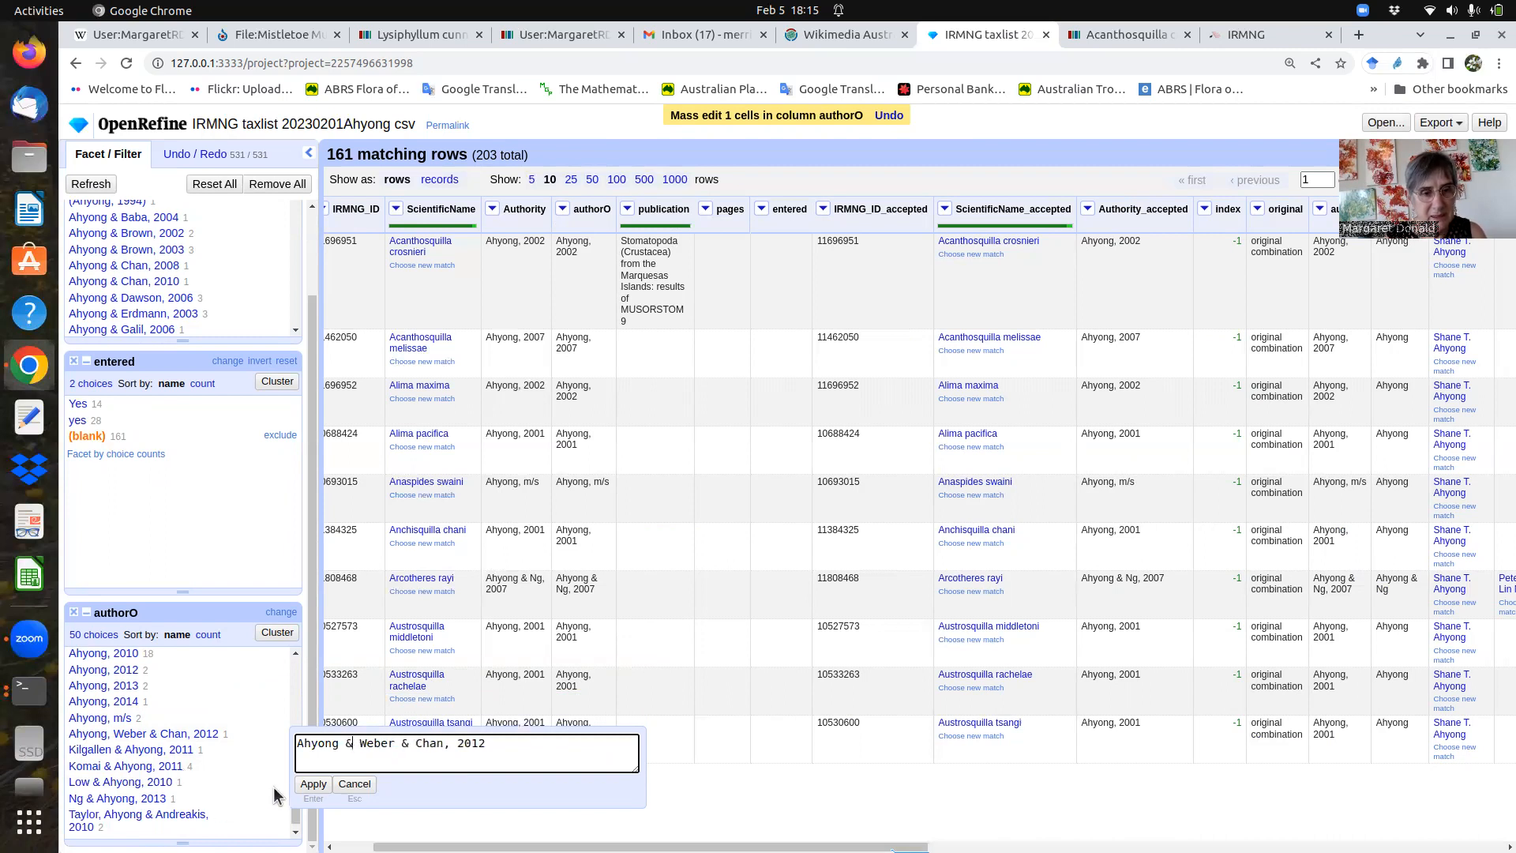
left_click(313, 783)
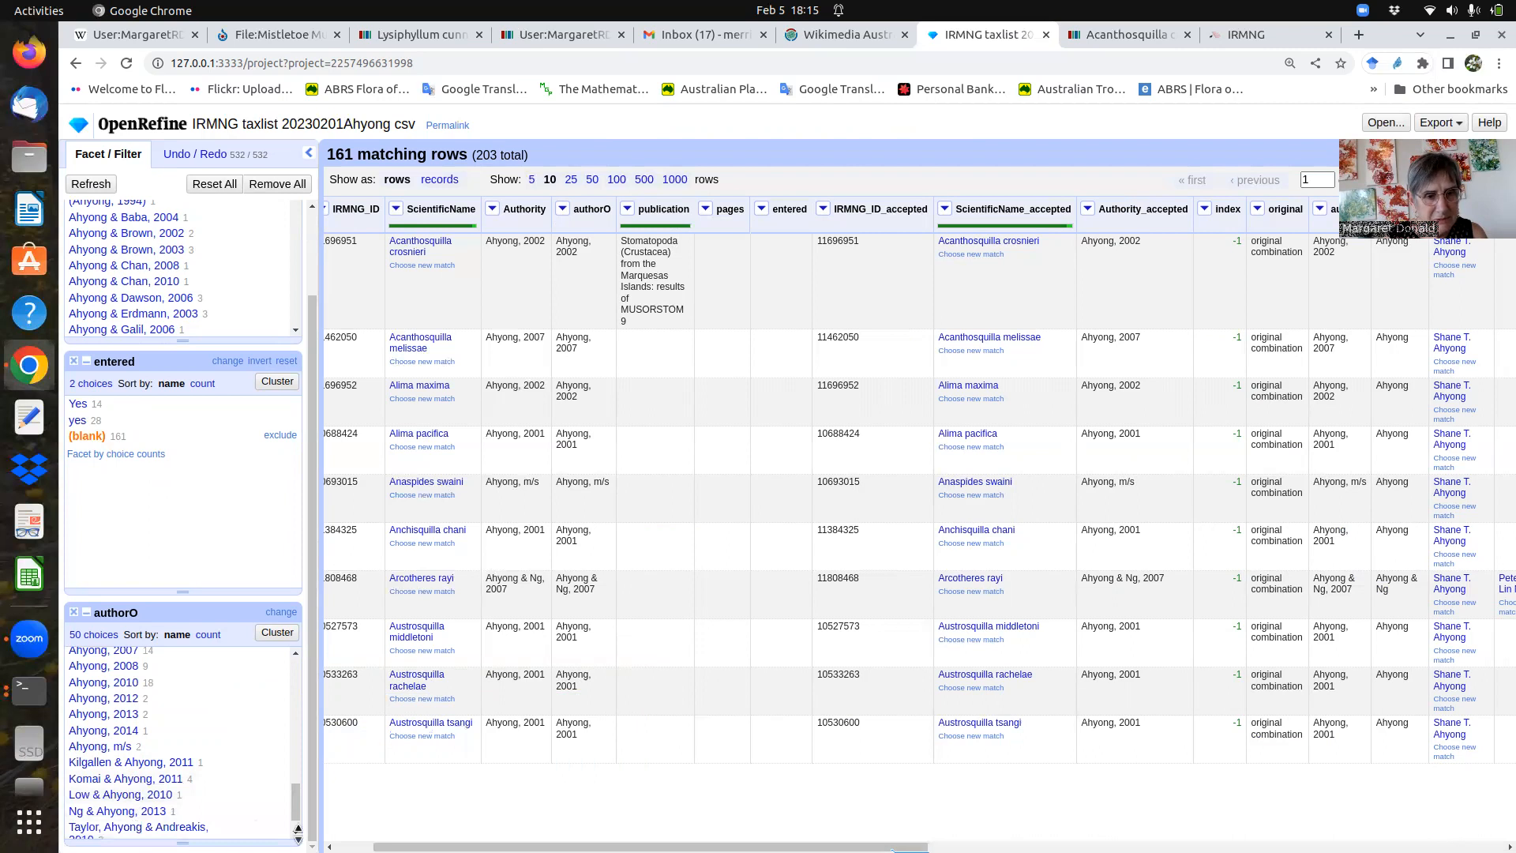
- Edit the last authorO facet choice, the three-author 2010 value, replacing the comma after its first author with " &"
left_click_drag(295, 813, 296, 824)
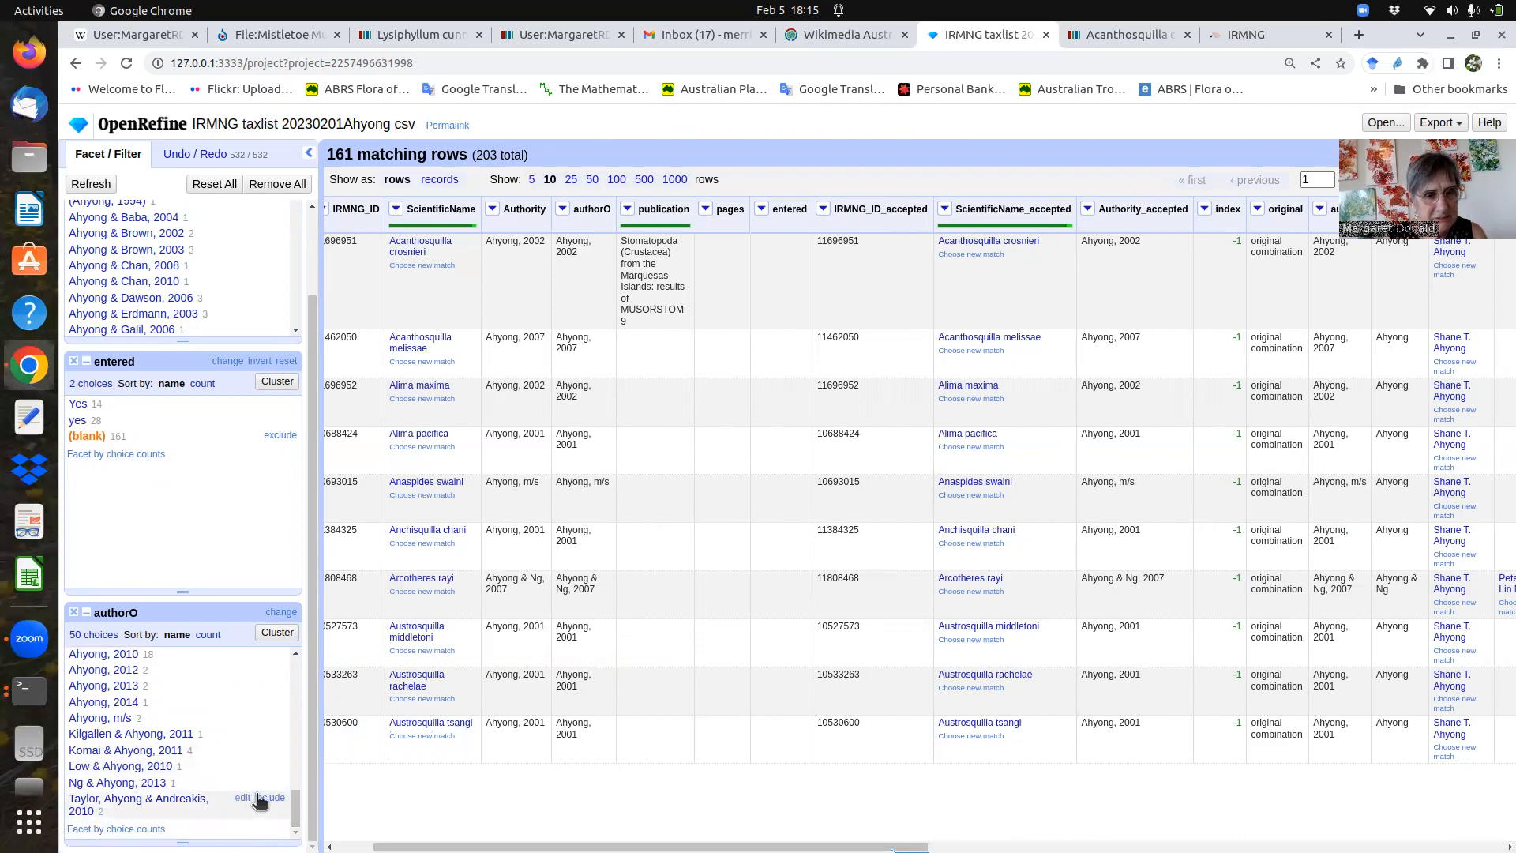
left_click(242, 799)
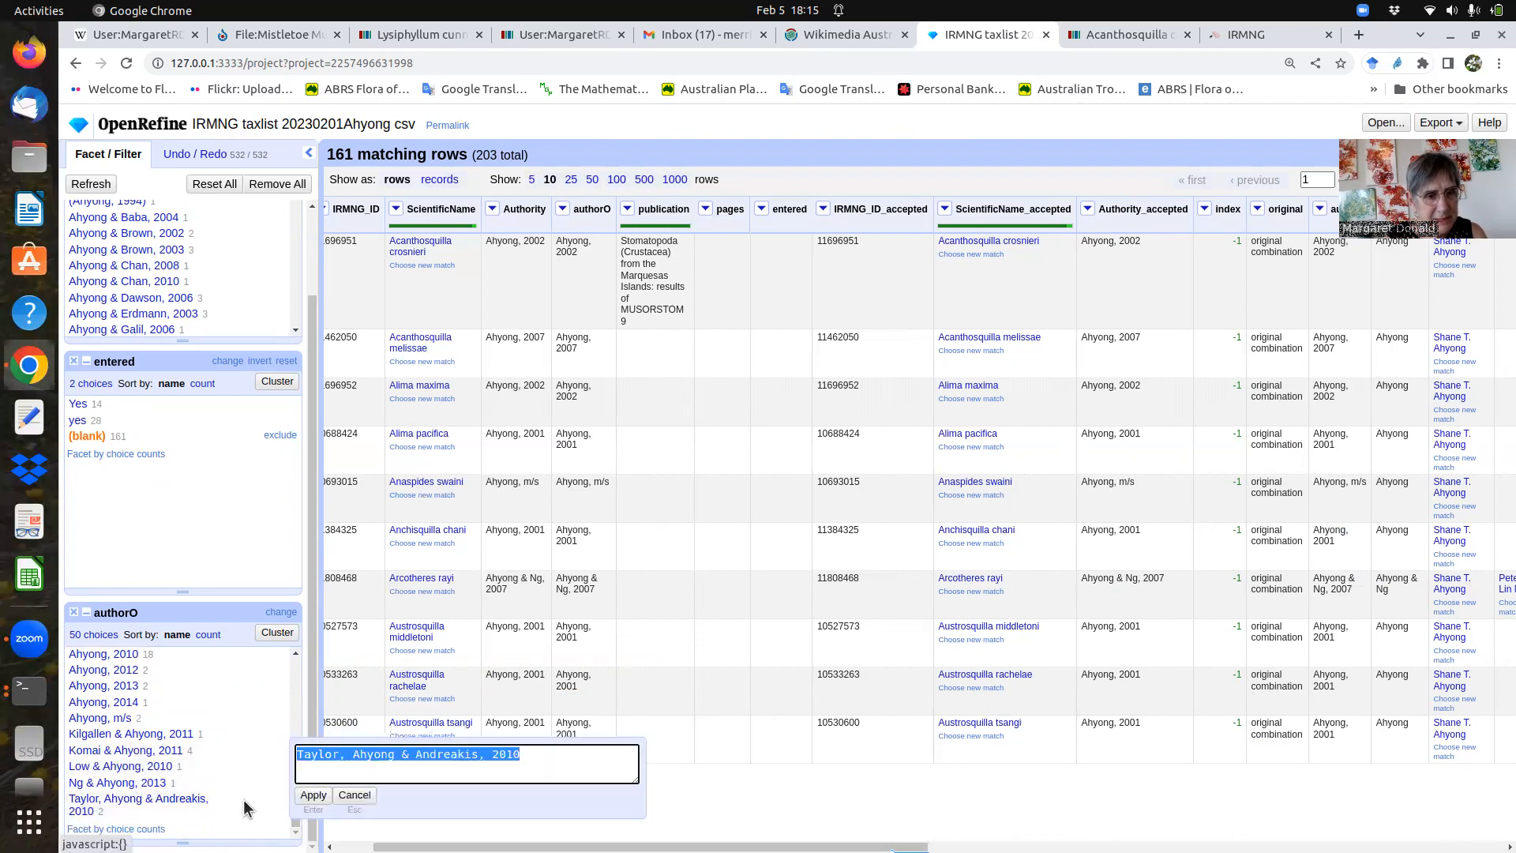
left_click(335, 756)
key("Delete")
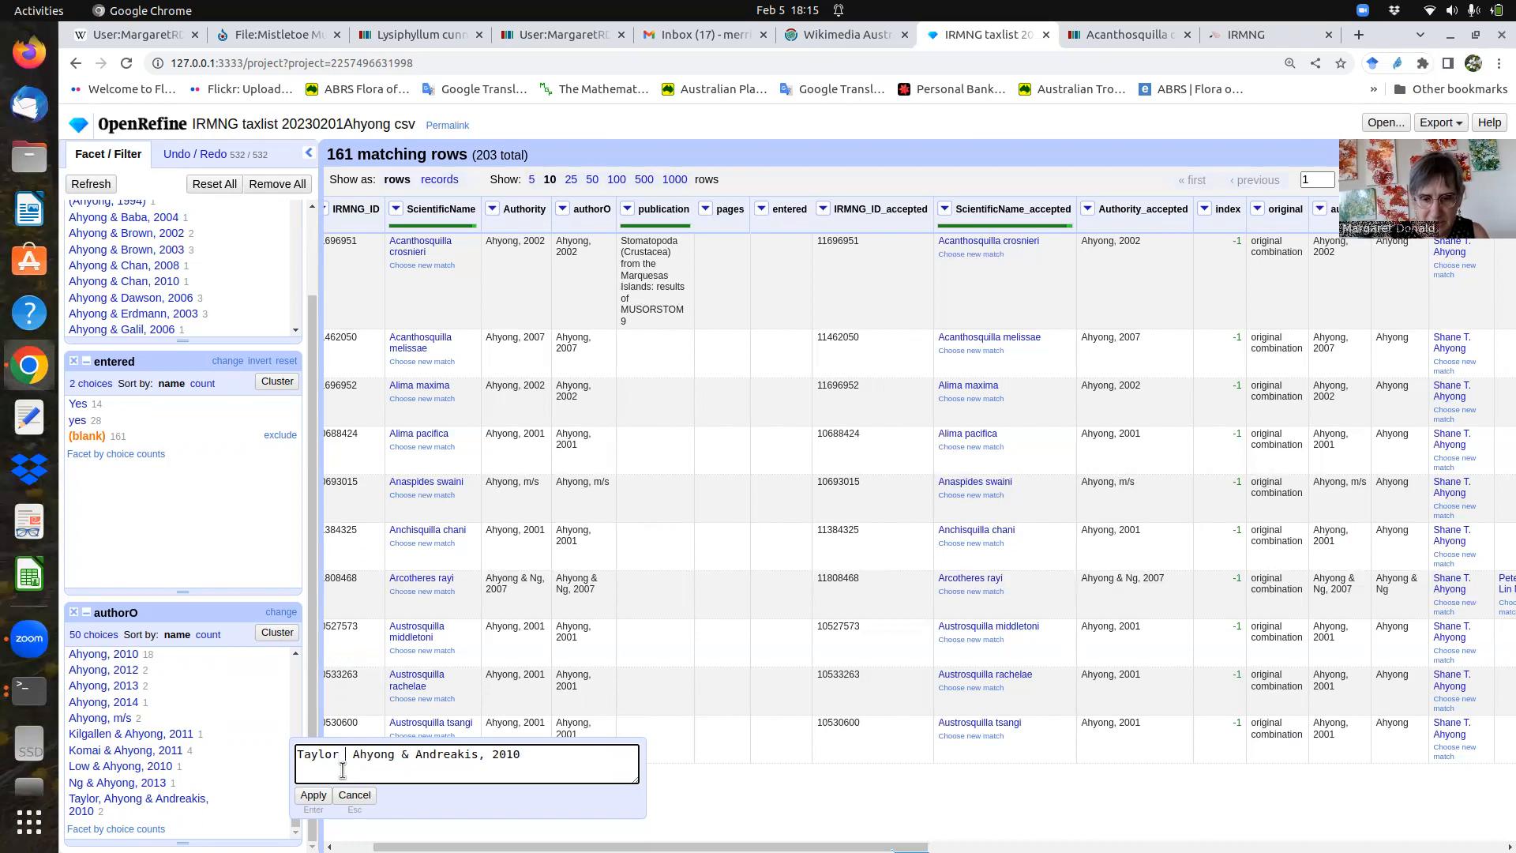
type("&")
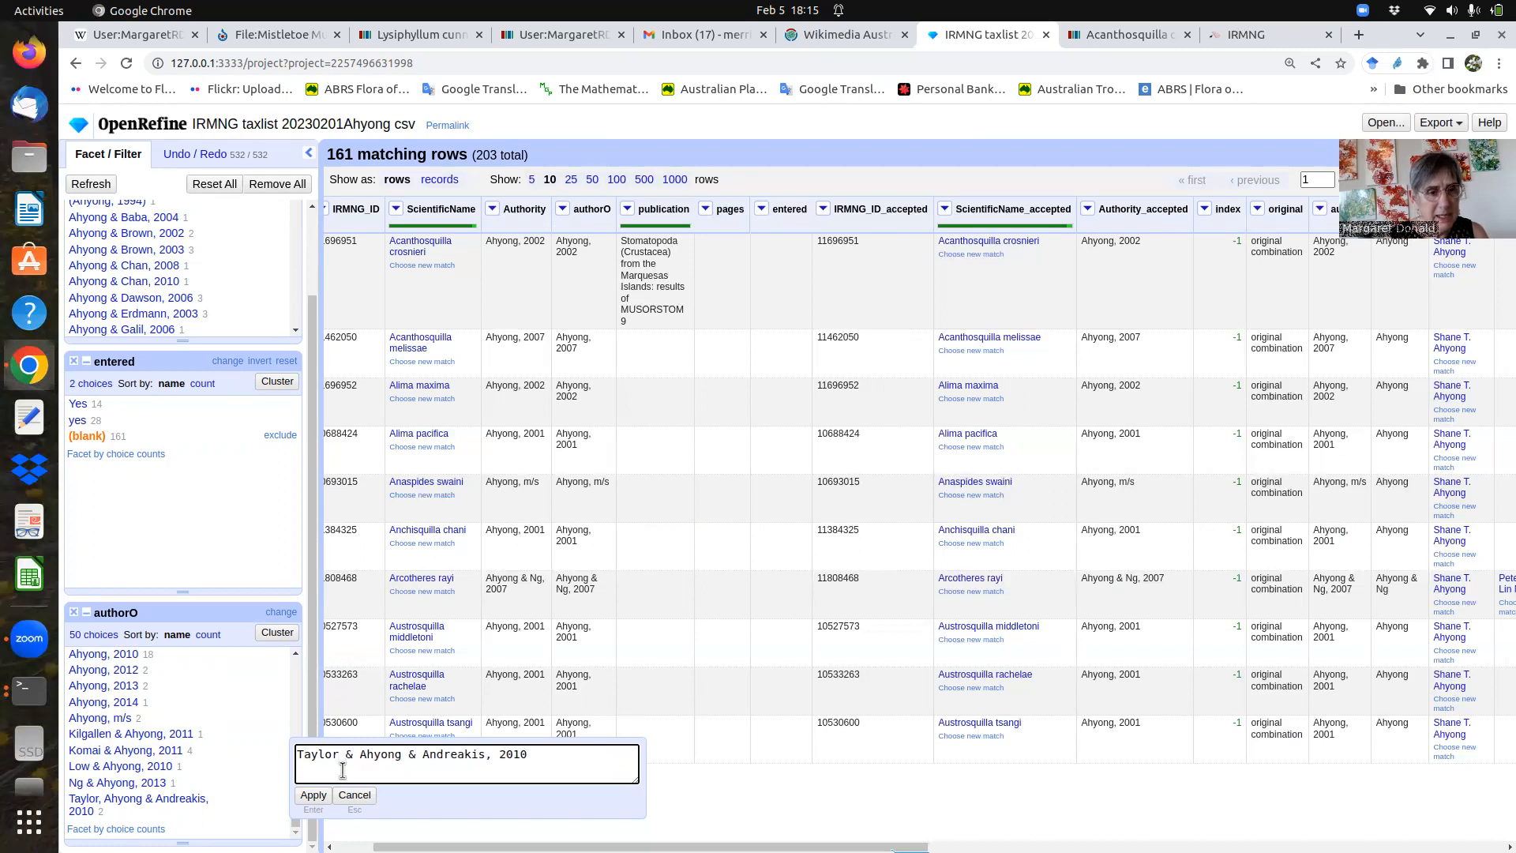
left_click(312, 796)
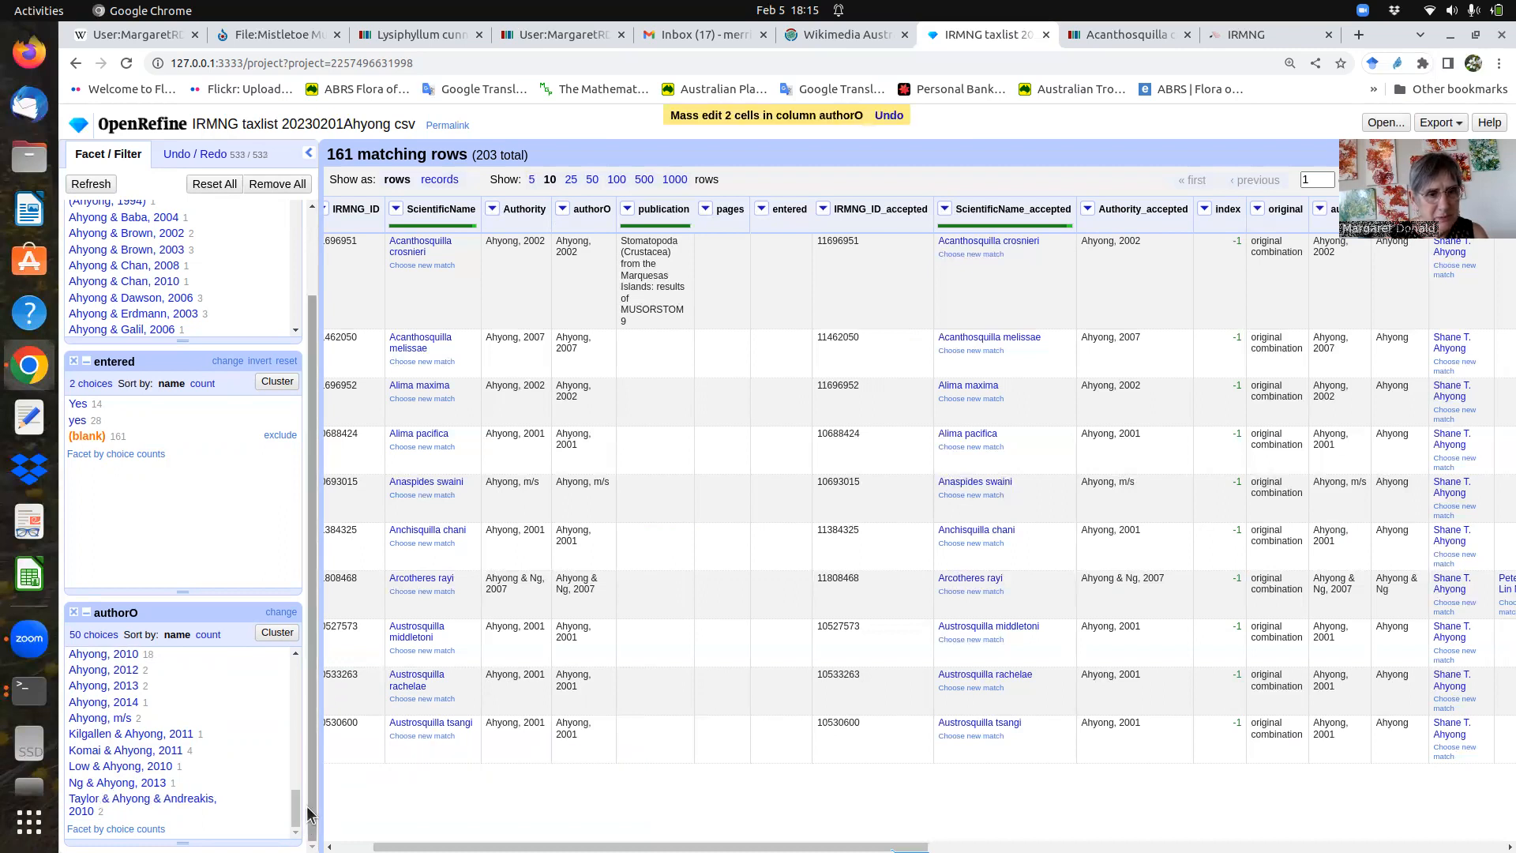
left_click_drag(297, 808, 300, 672)
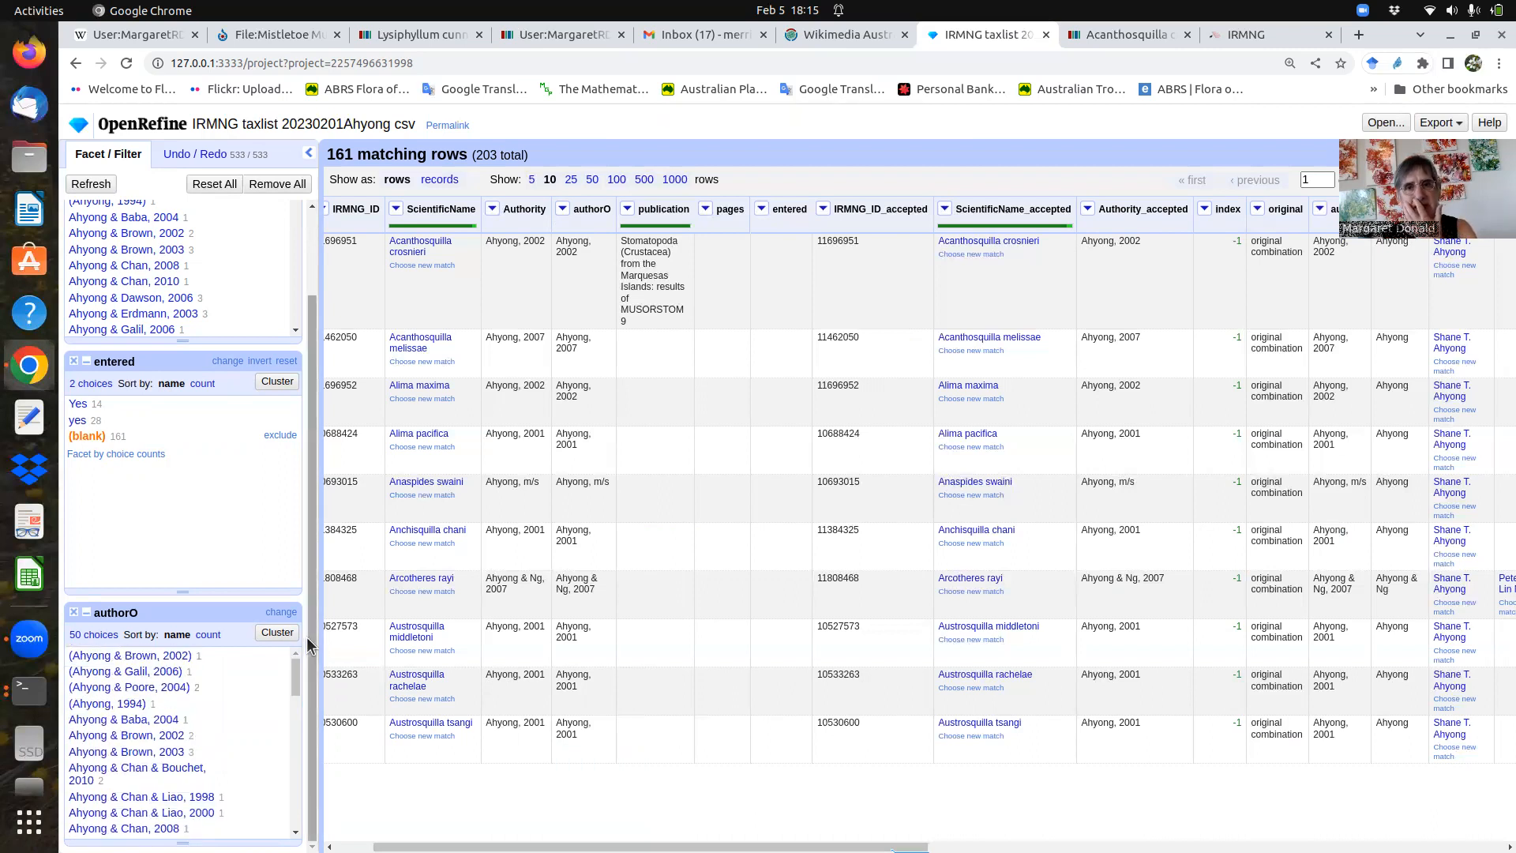
- Split the authorO column into several columns at the comma separator, keeping the original column
left_click(561, 210)
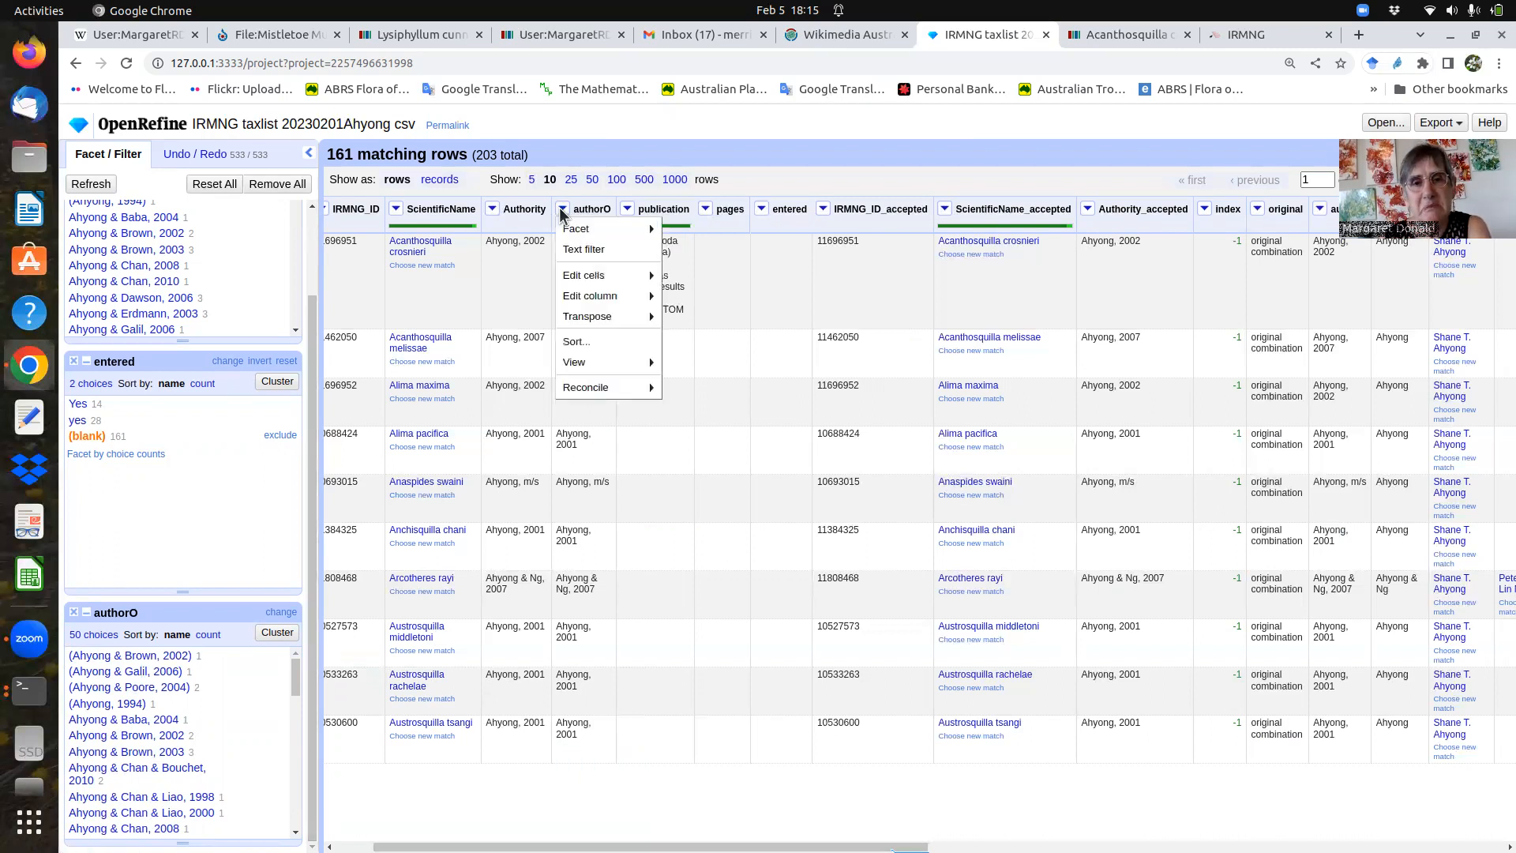
mouse_move(608, 300)
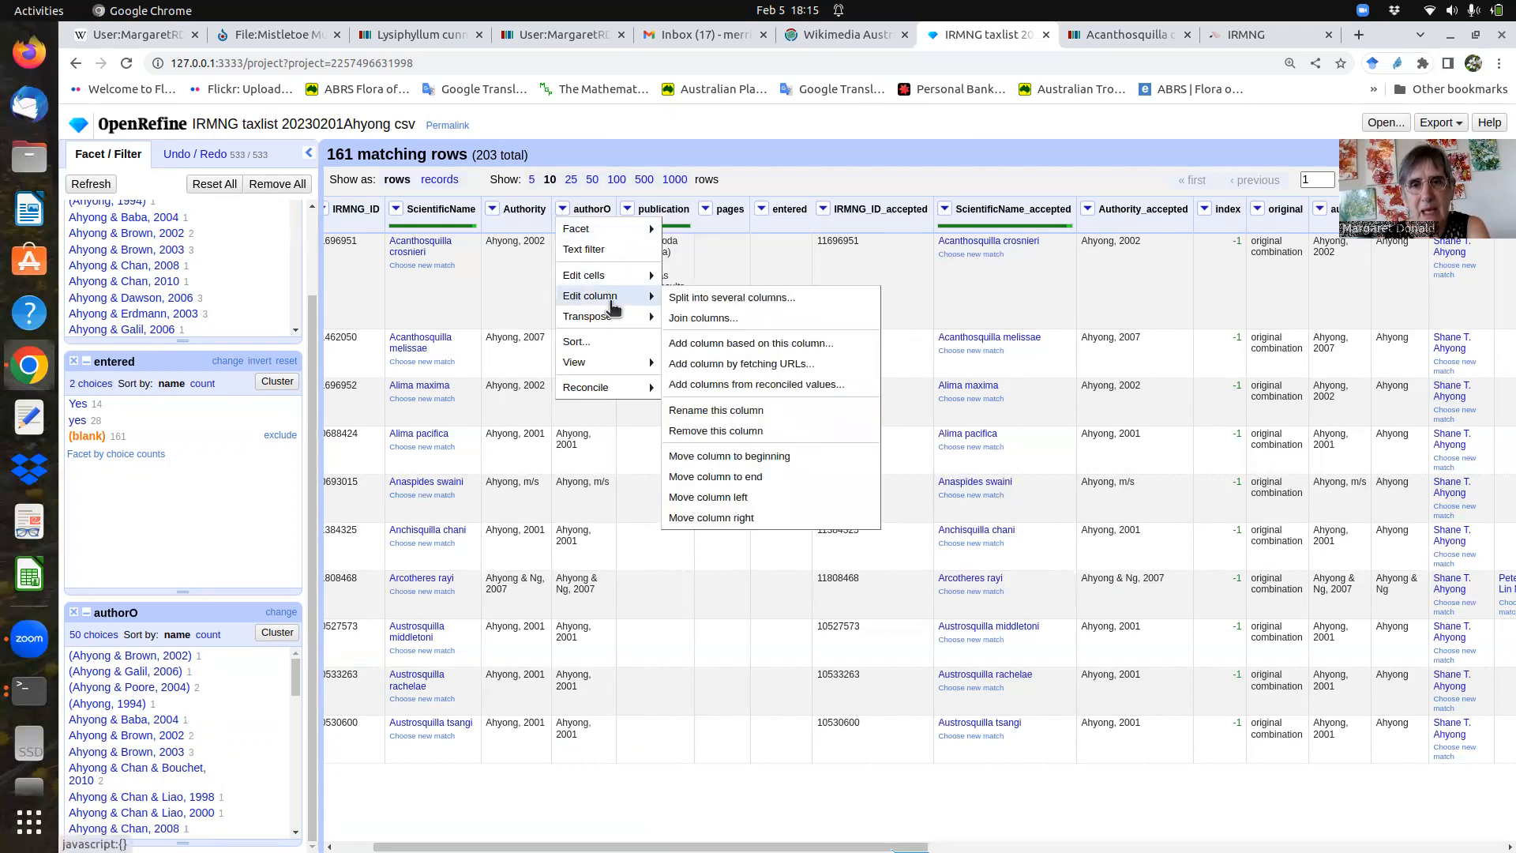
left_click(707, 297)
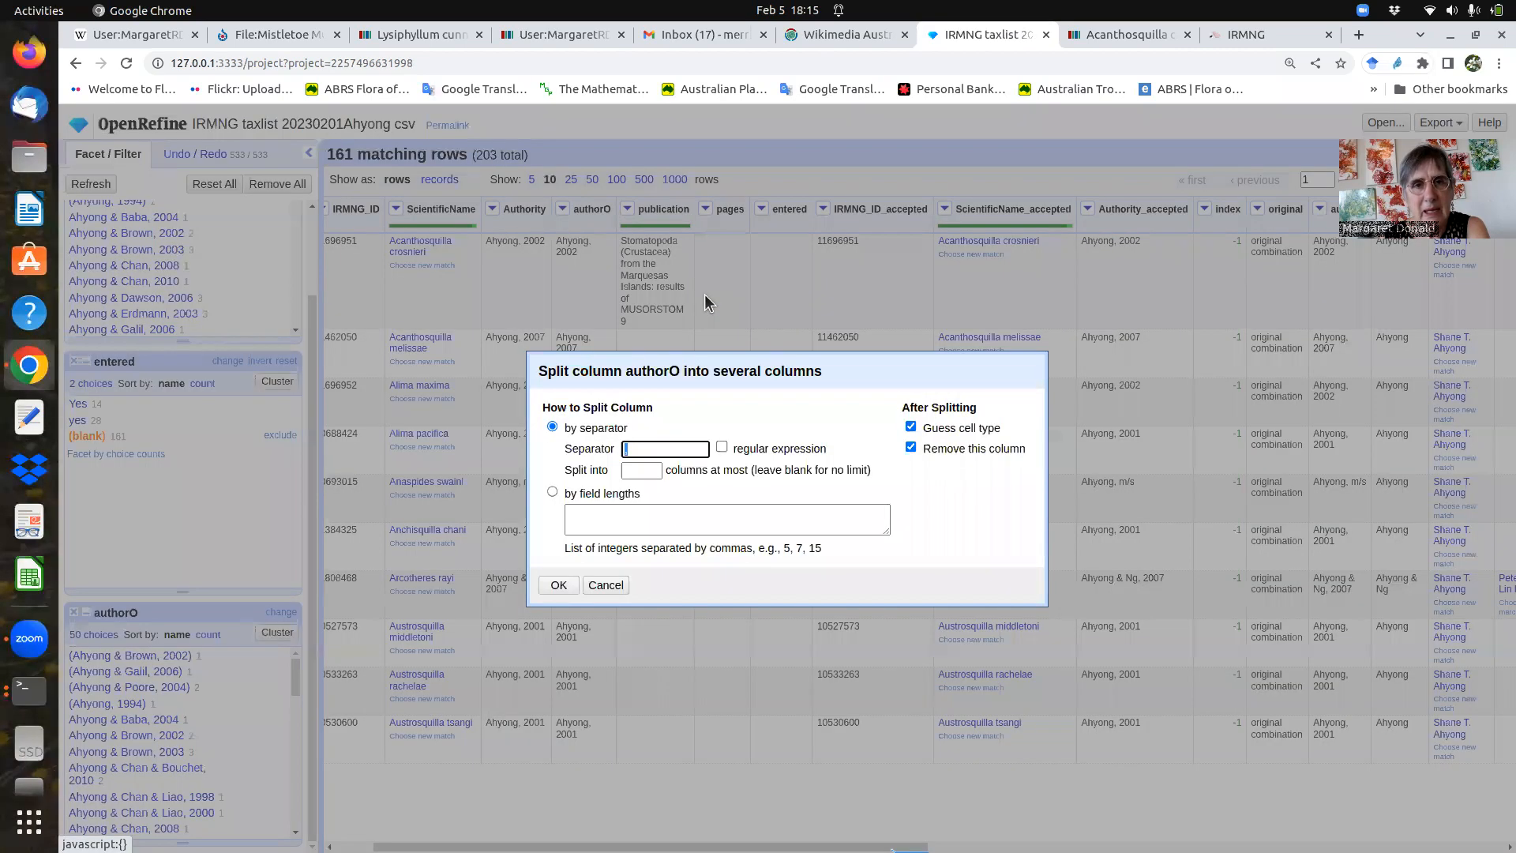
left_click(912, 448)
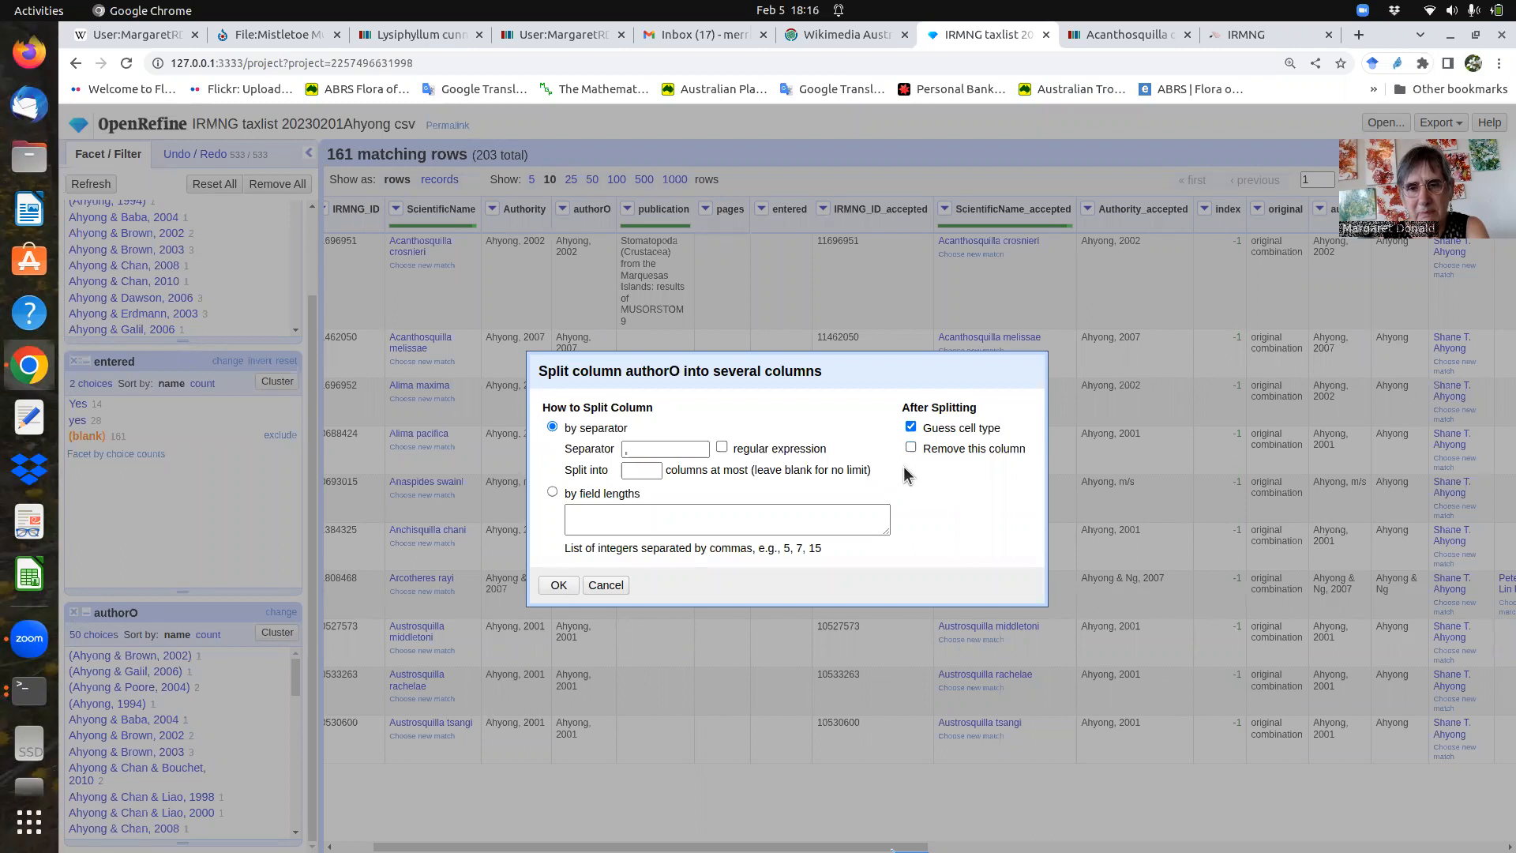
left_click(632, 453)
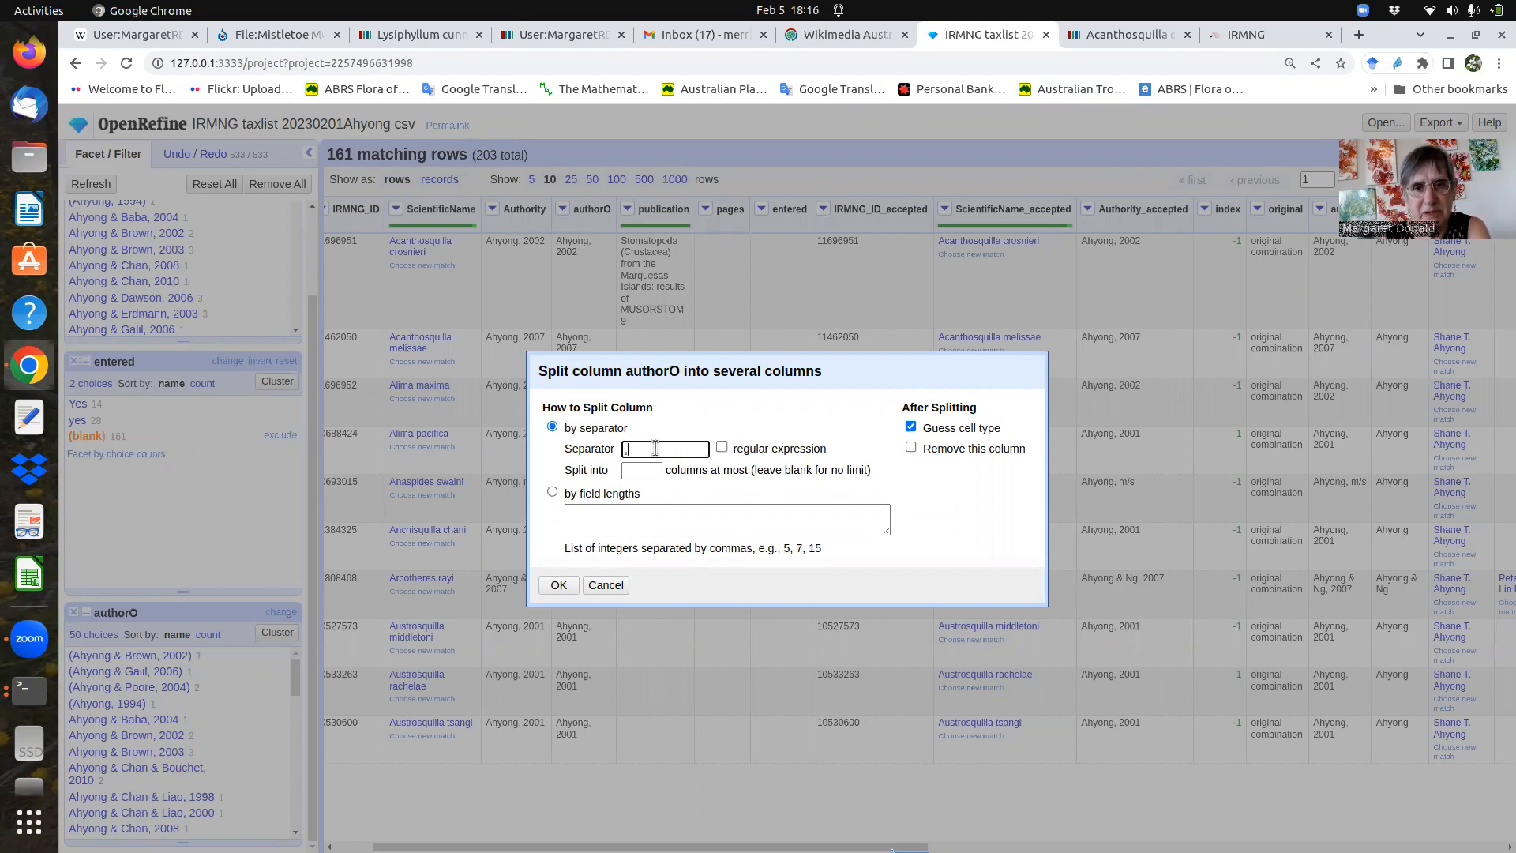
left_click(561, 591)
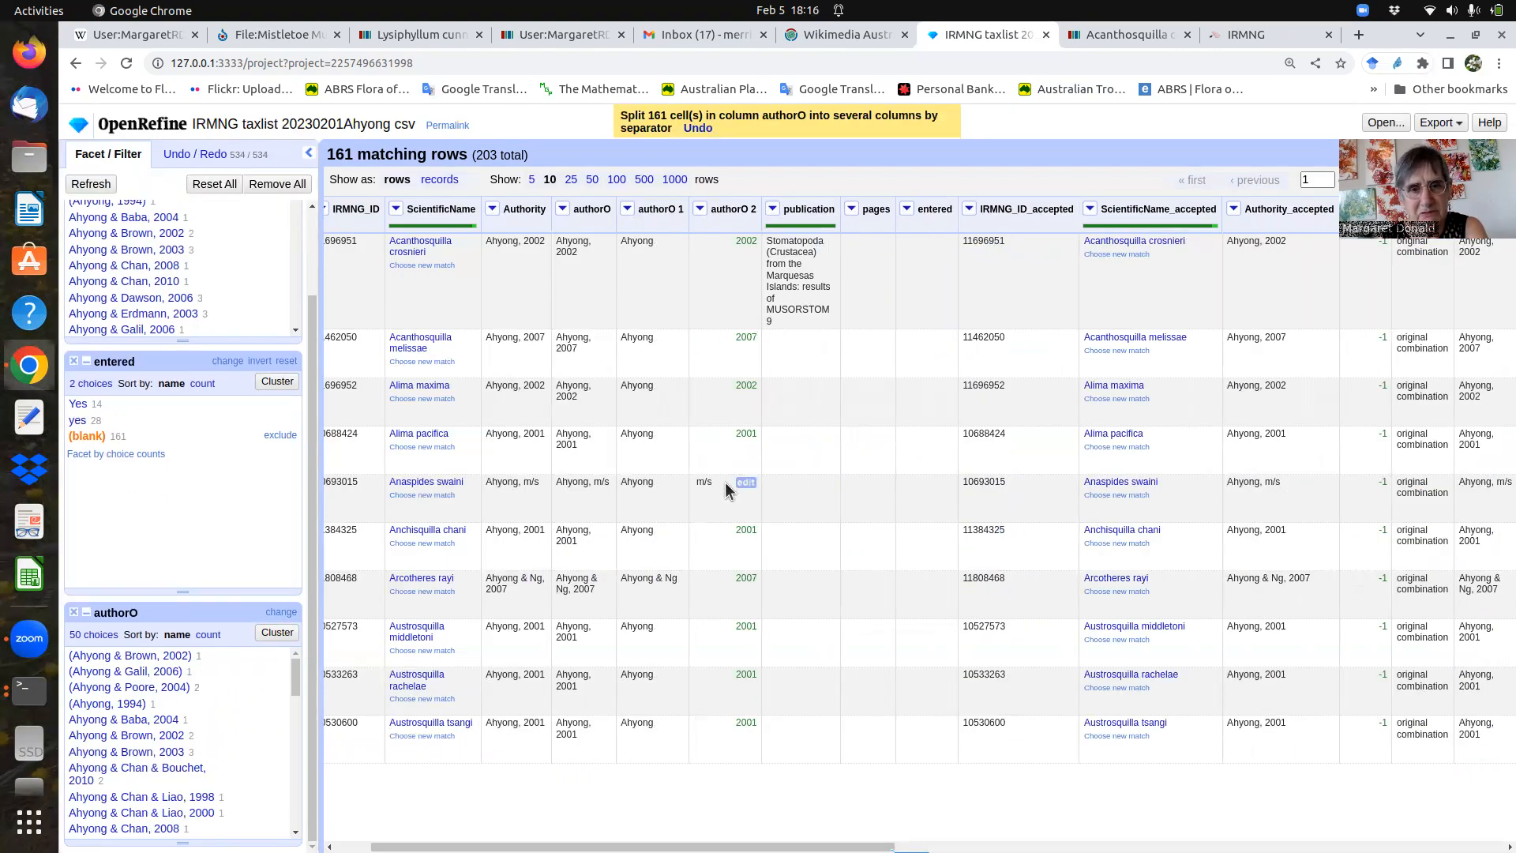
- Convert the cells of the authorO 2 column to text
left_click(700, 210)
mouse_move(721, 275)
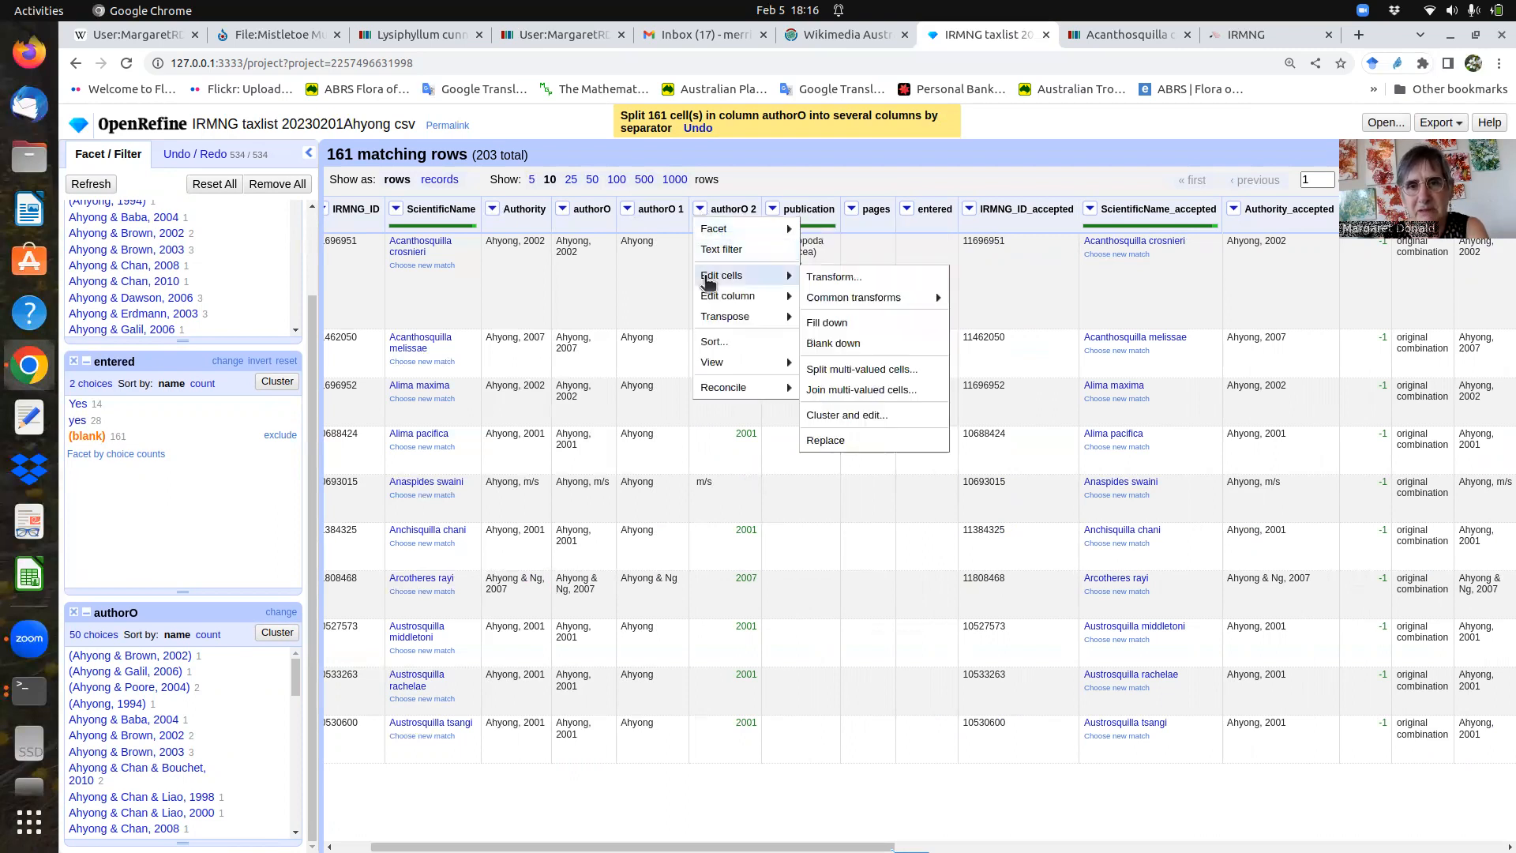
mouse_move(853, 297)
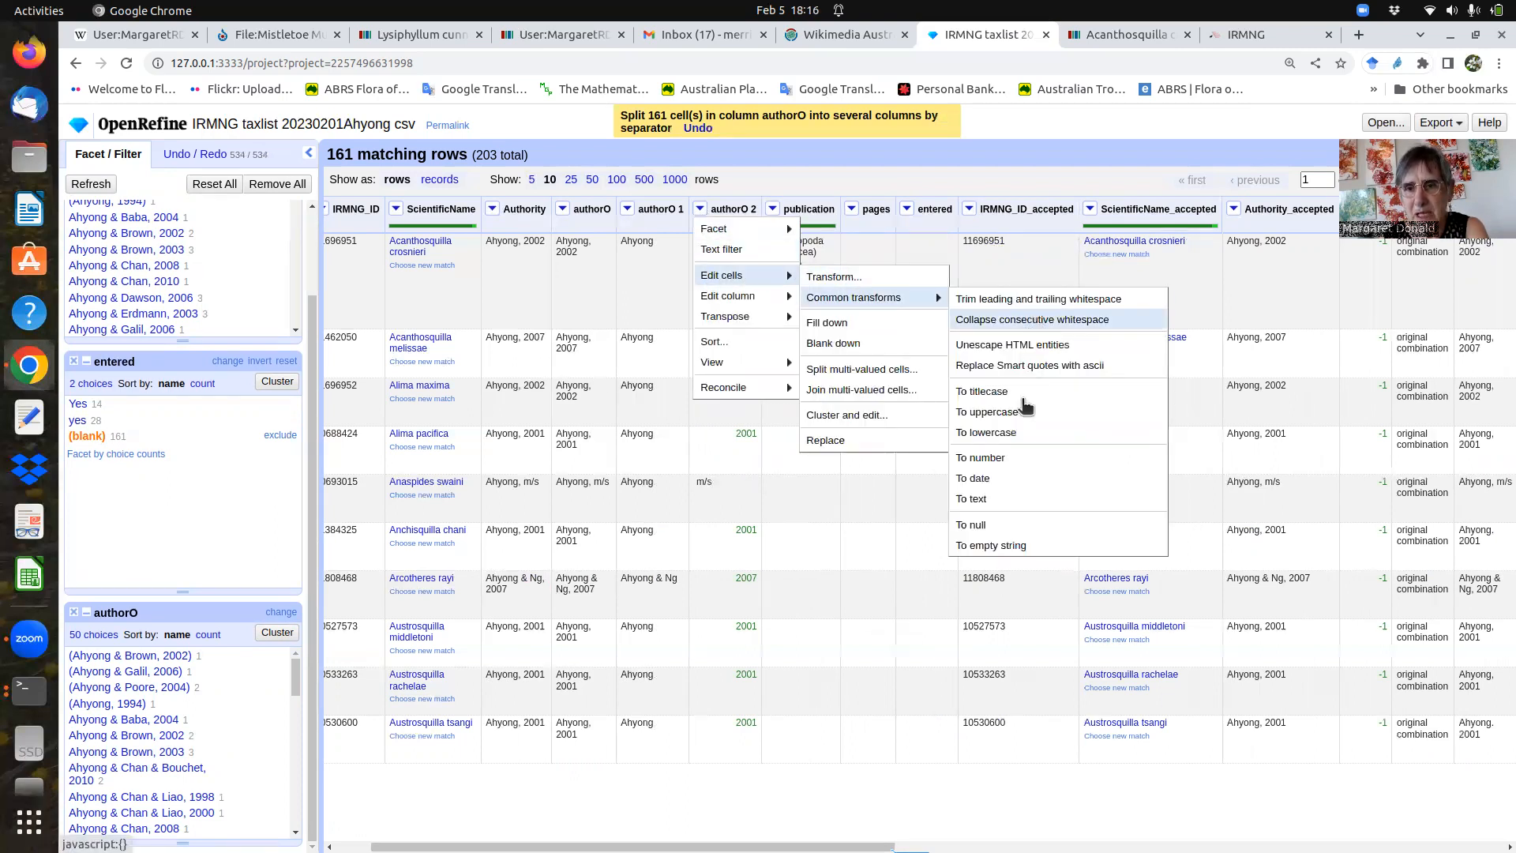
left_click(998, 506)
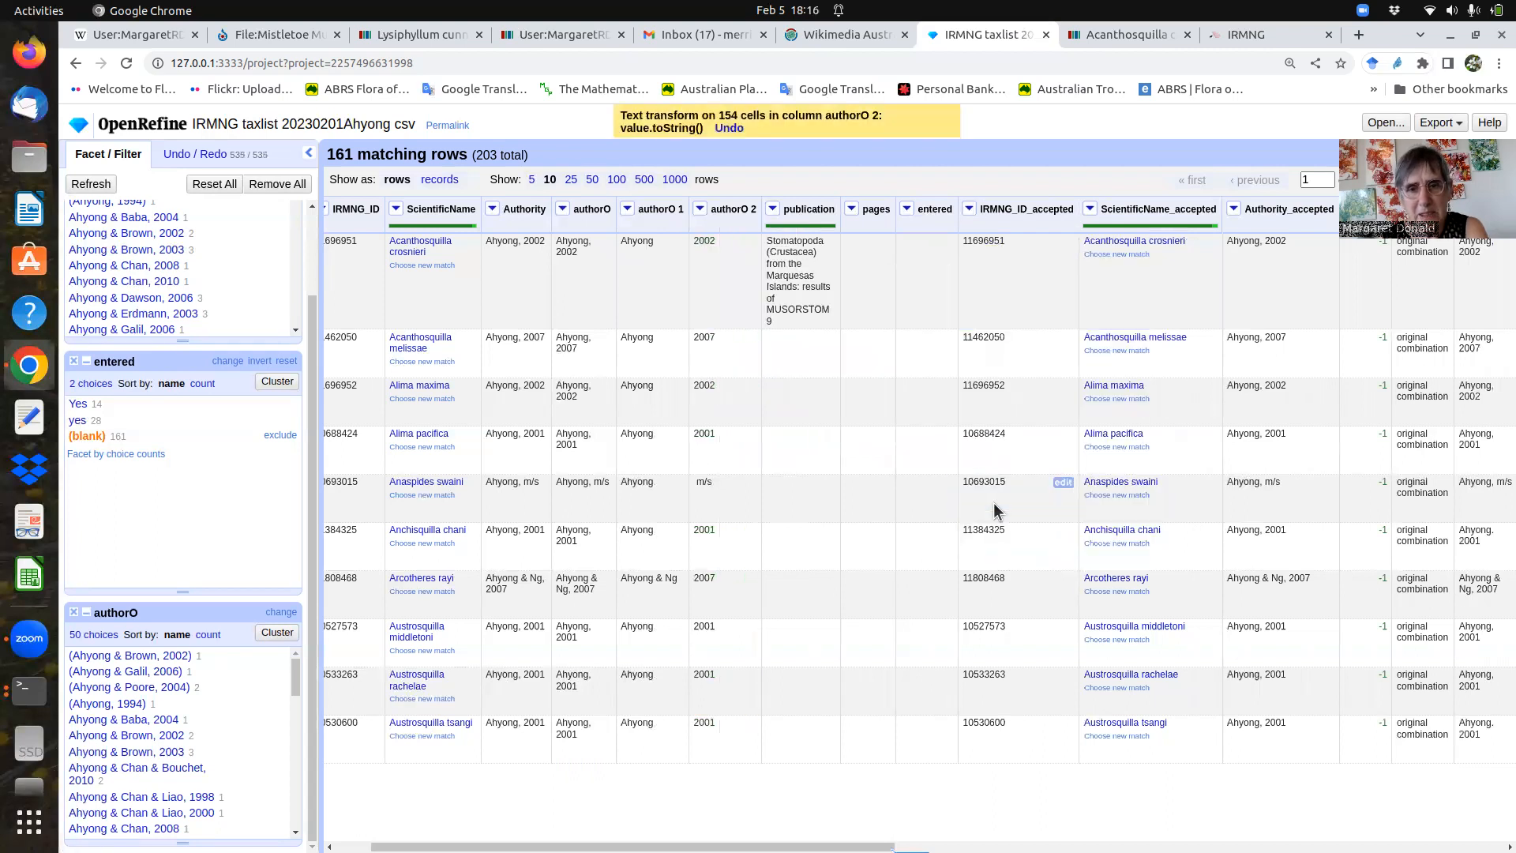
- Rename the authorO 2 column as "year O"
left_click(701, 209)
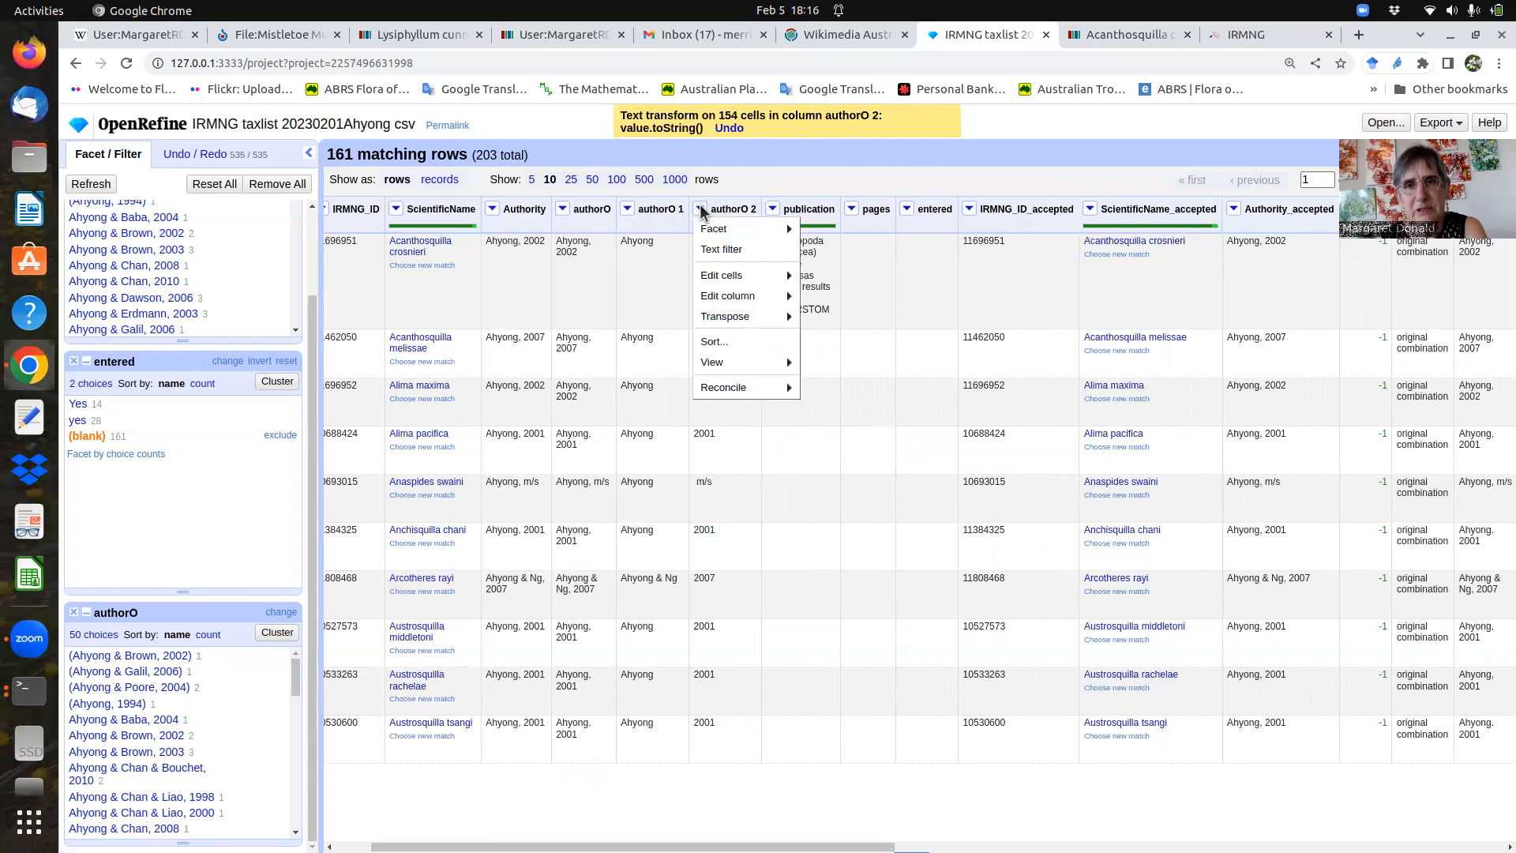
mouse_move(710, 368)
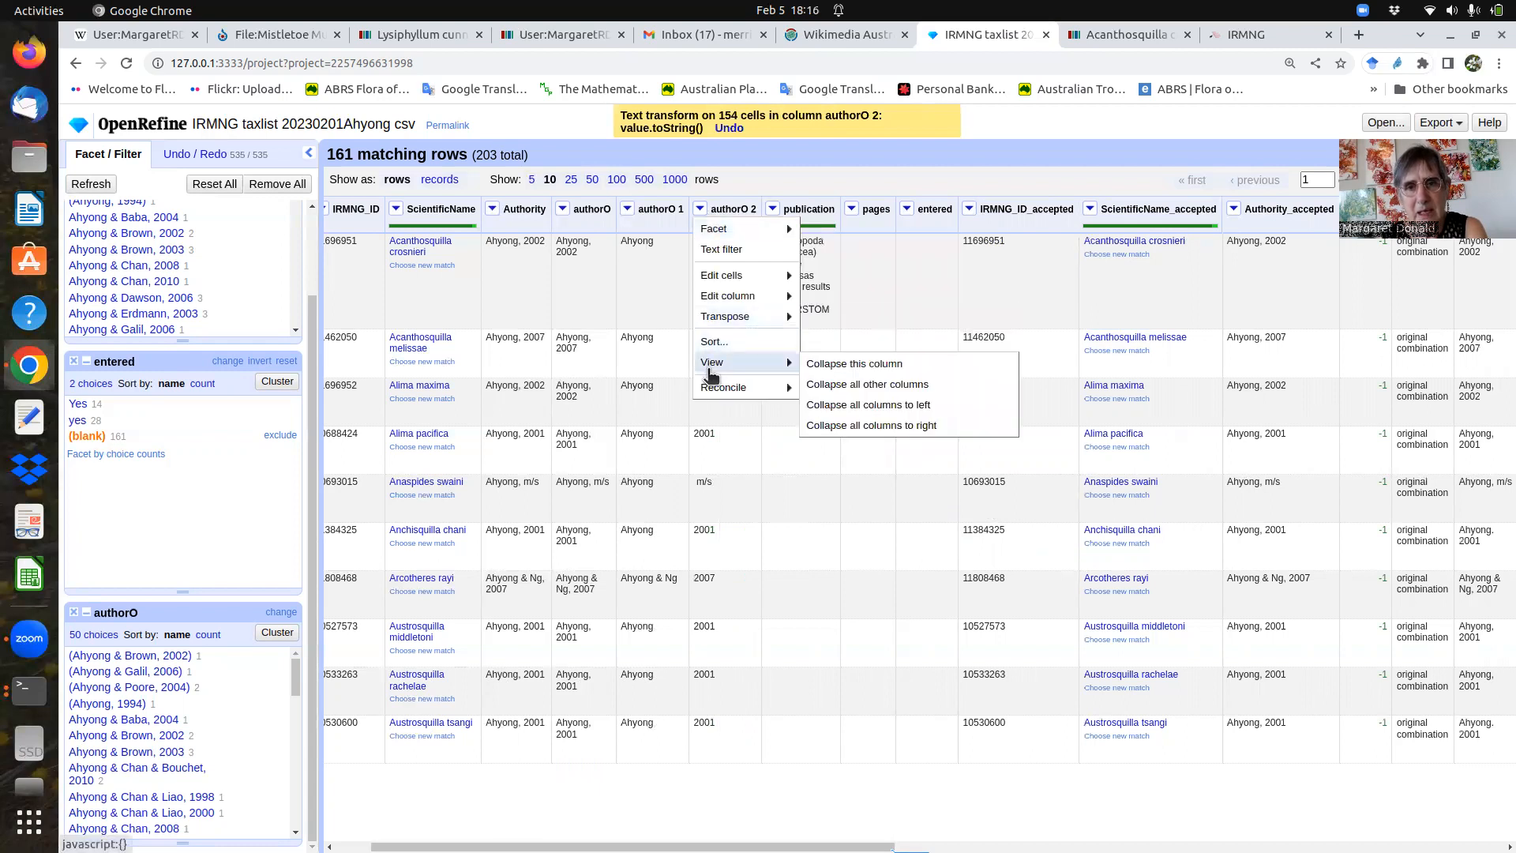
mouse_move(734, 298)
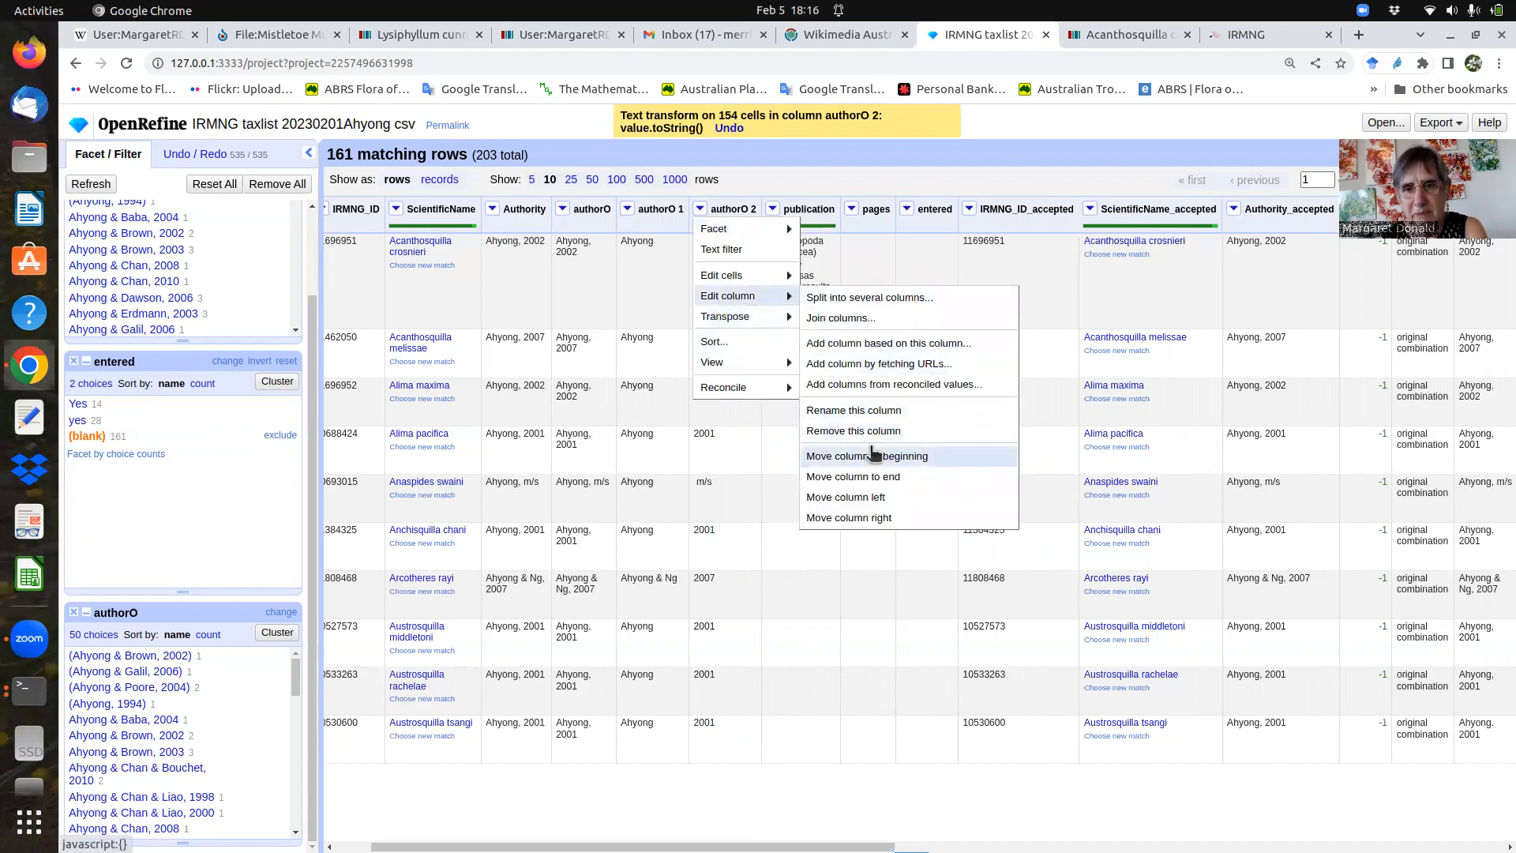
left_click(847, 410)
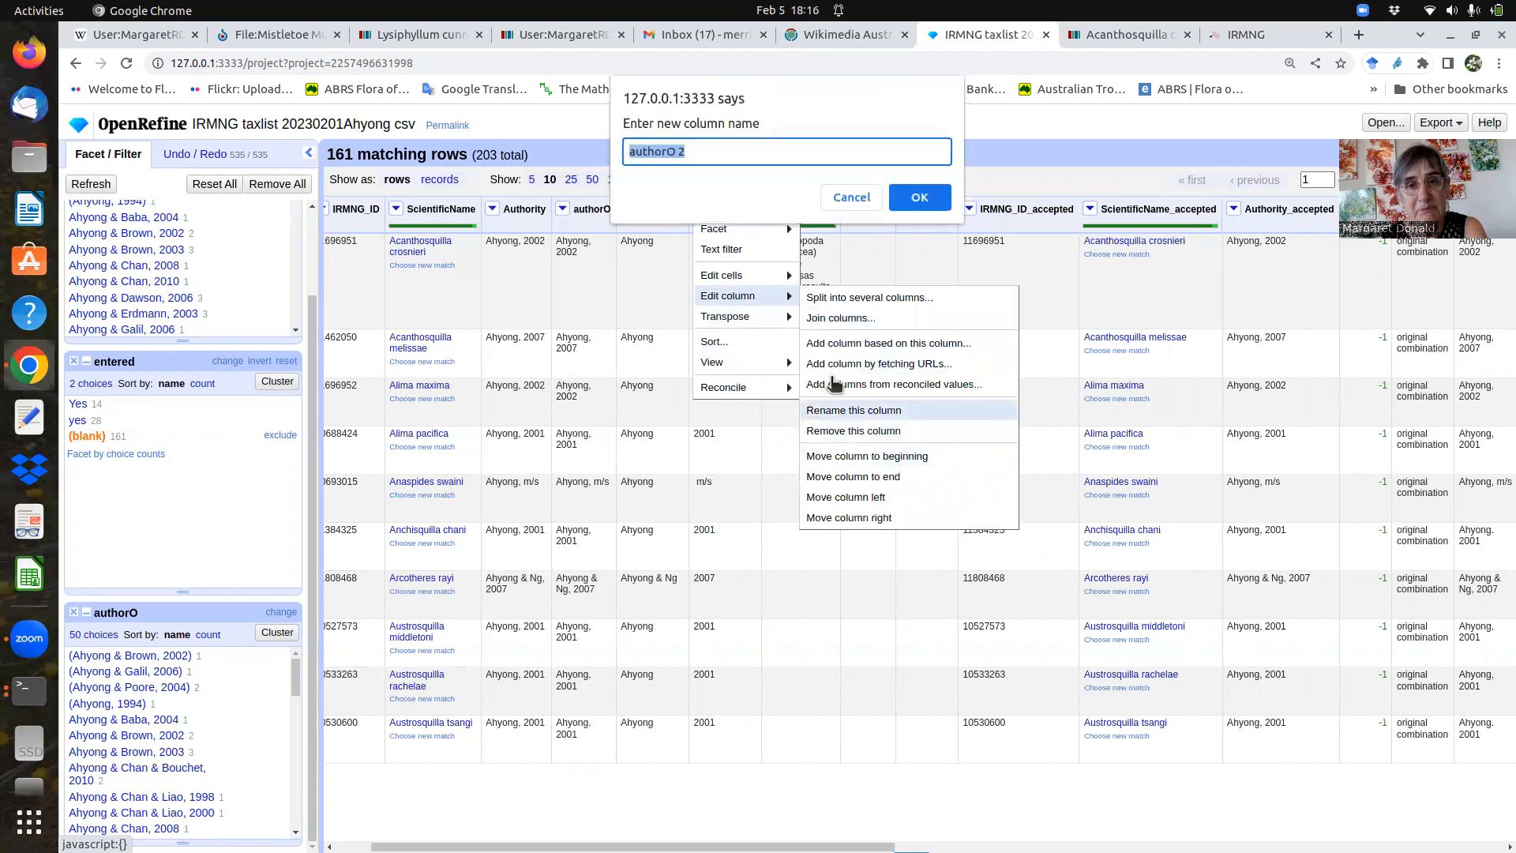
left_click(694, 150)
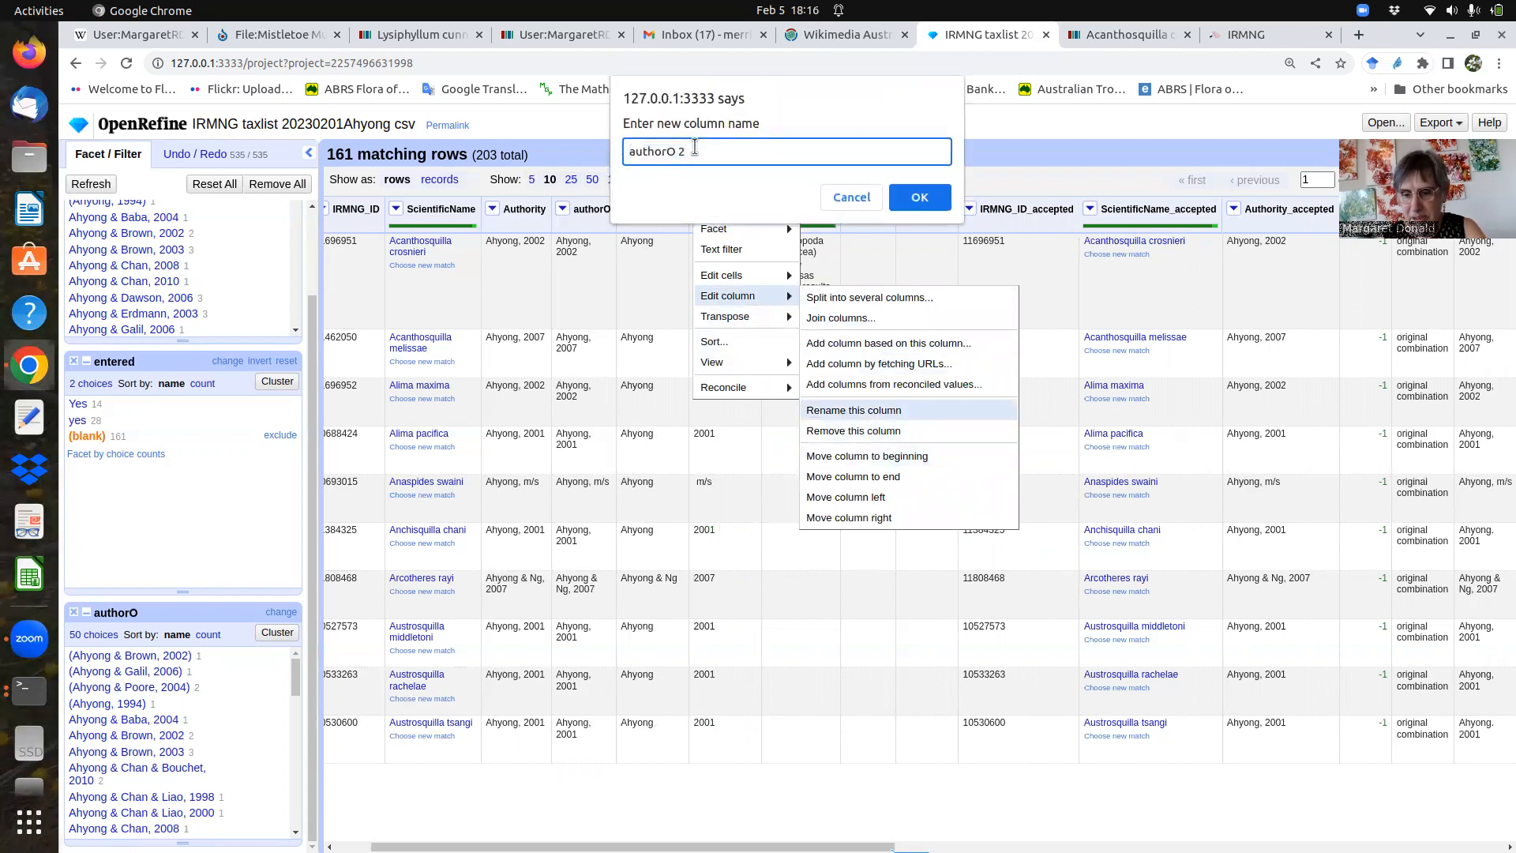
key("BackSpace")
key("BackSpace")
key("BackSpace")
key("BackSpace")
type("year")
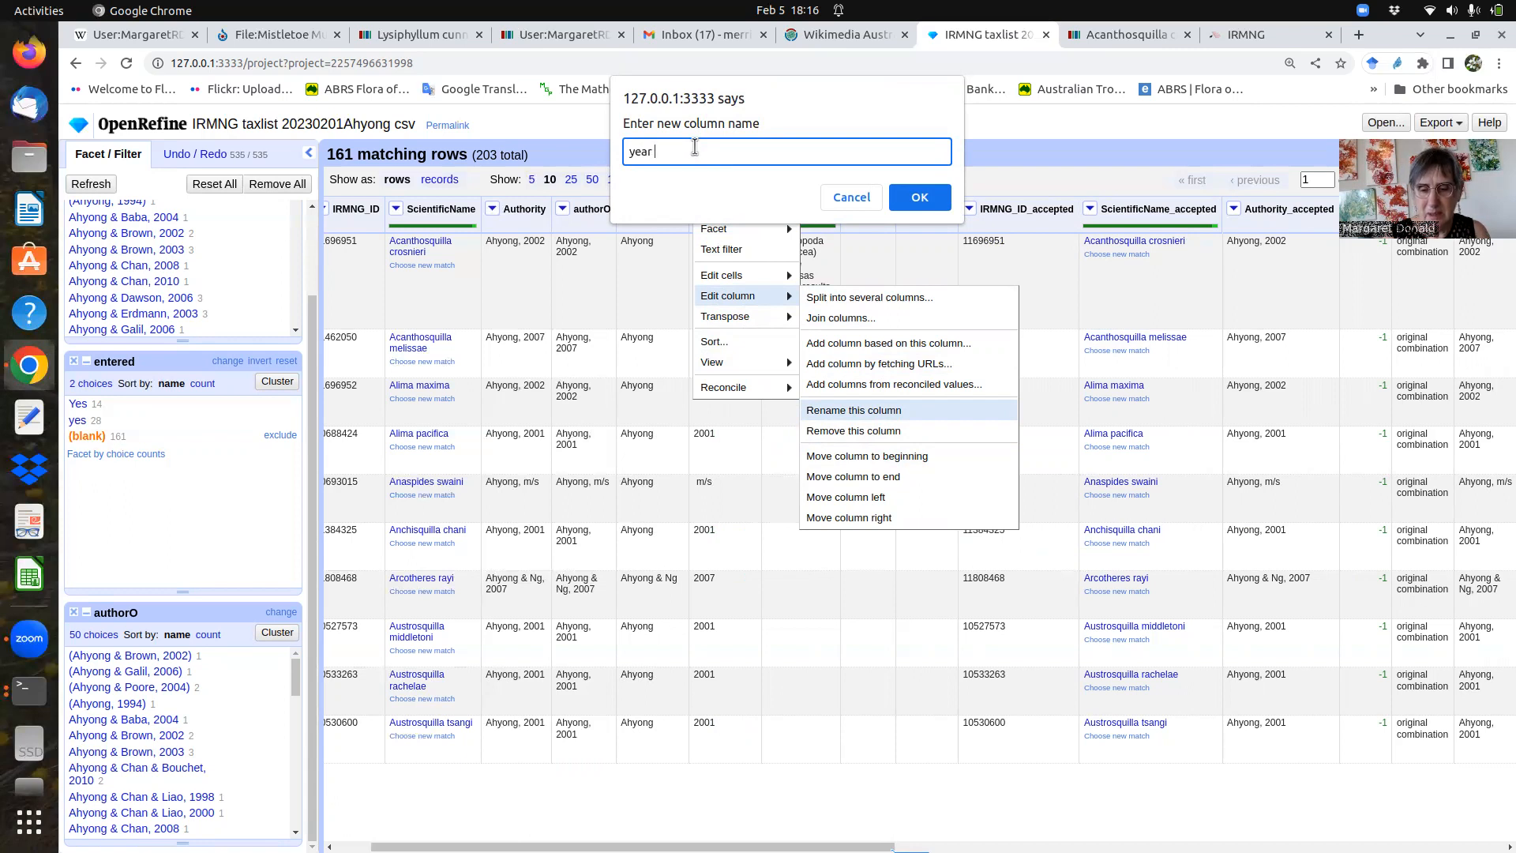
type(" O")
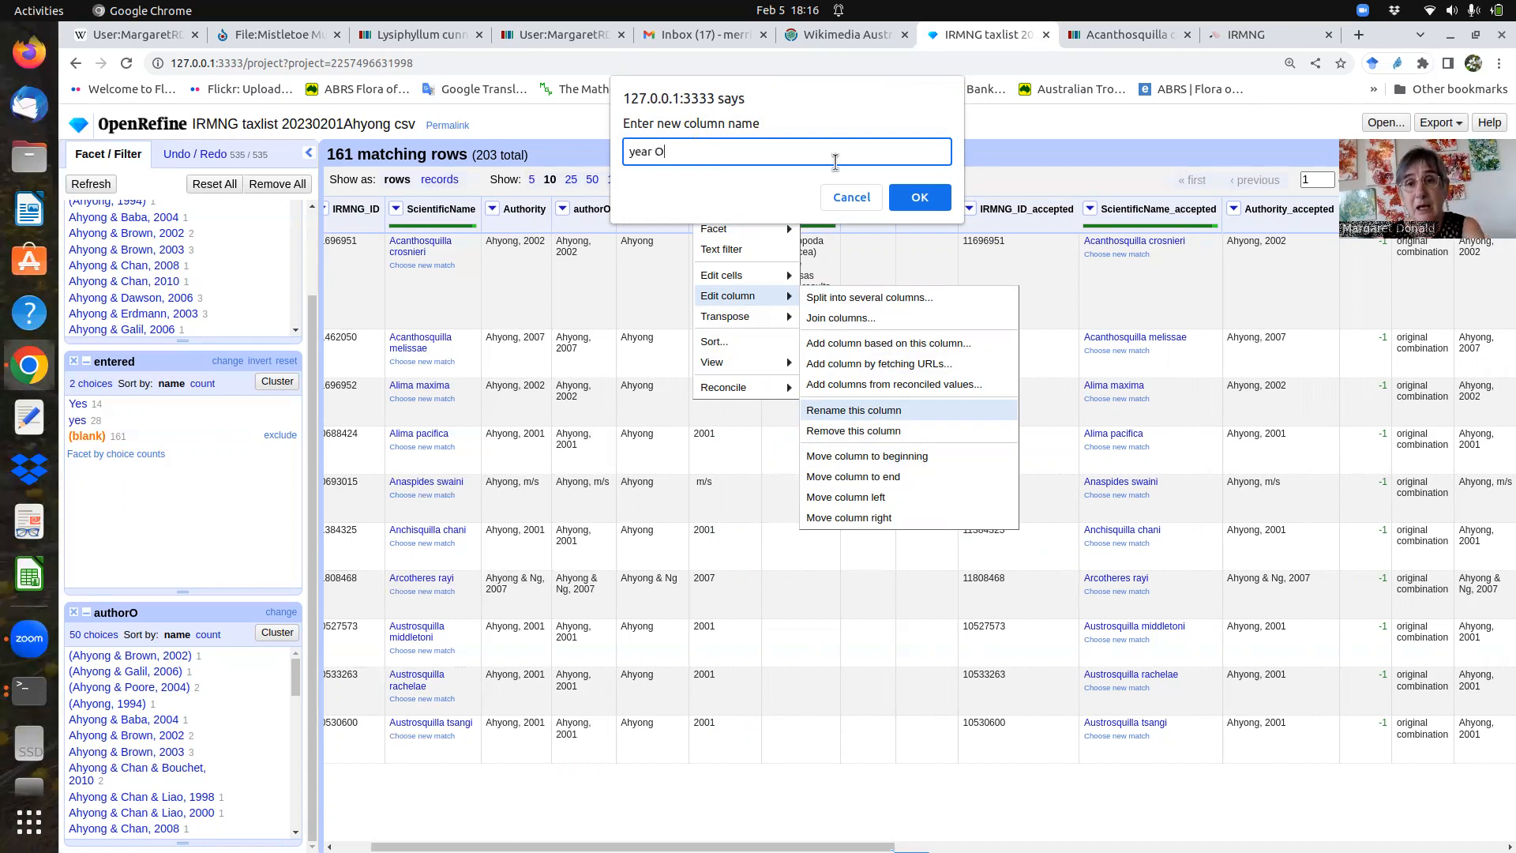
left_click(916, 197)
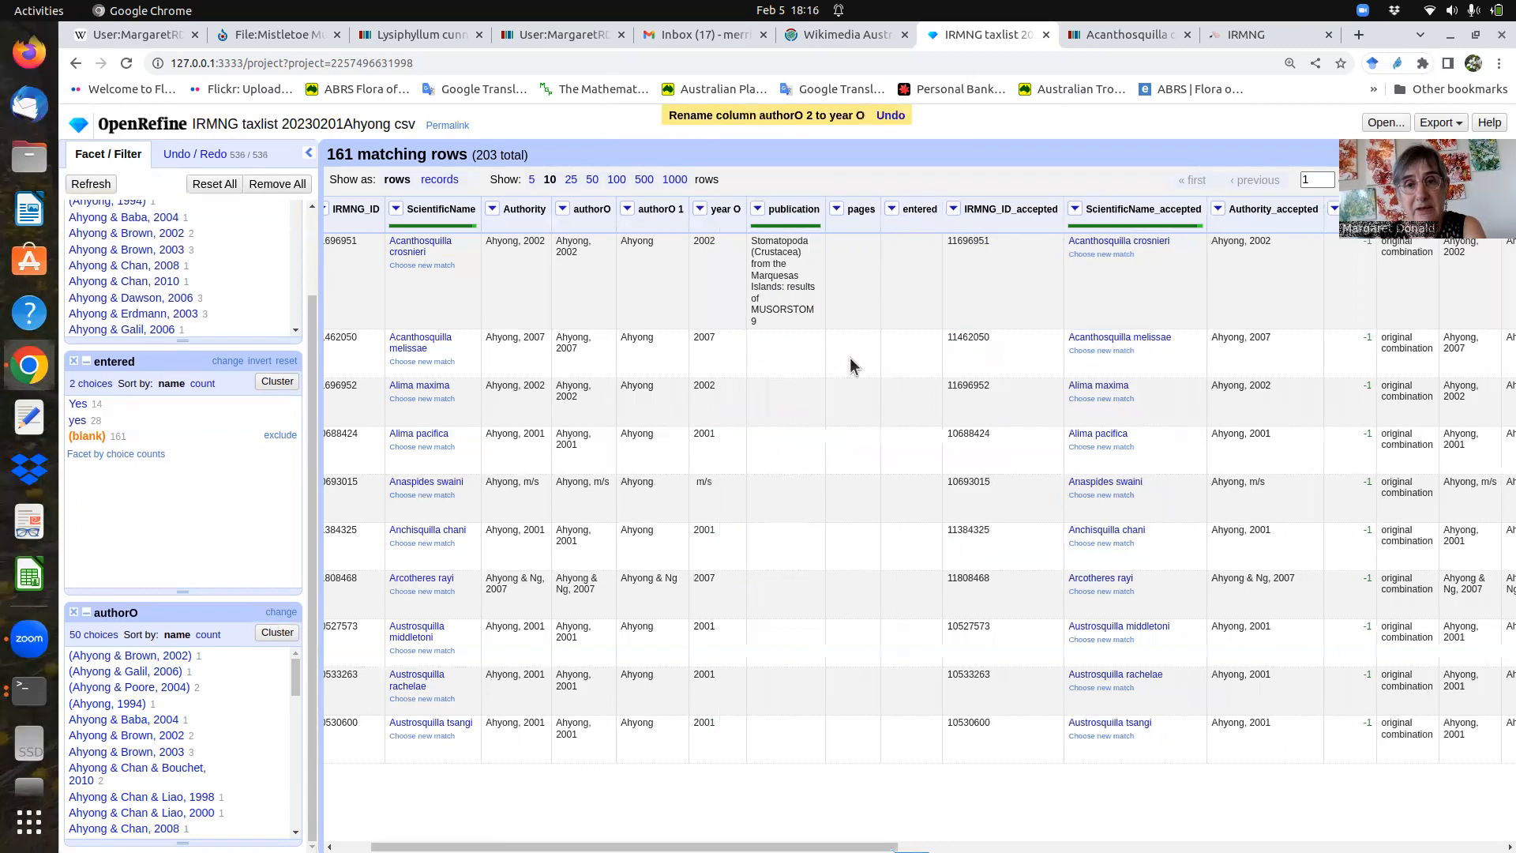
- Try to rename the authorO 1 column as "authors"
left_click(627, 209)
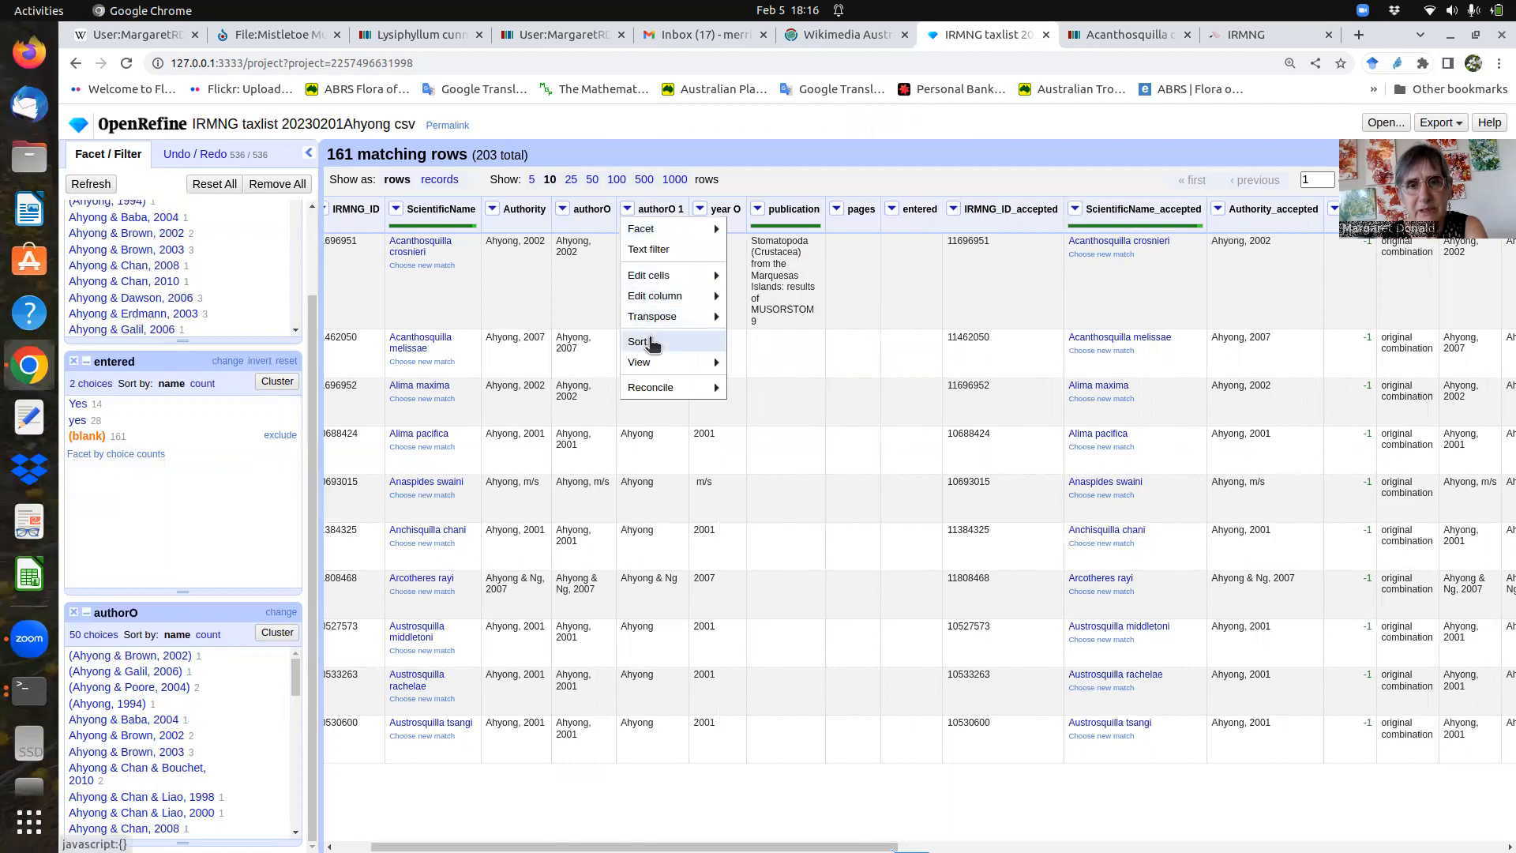
mouse_move(659, 296)
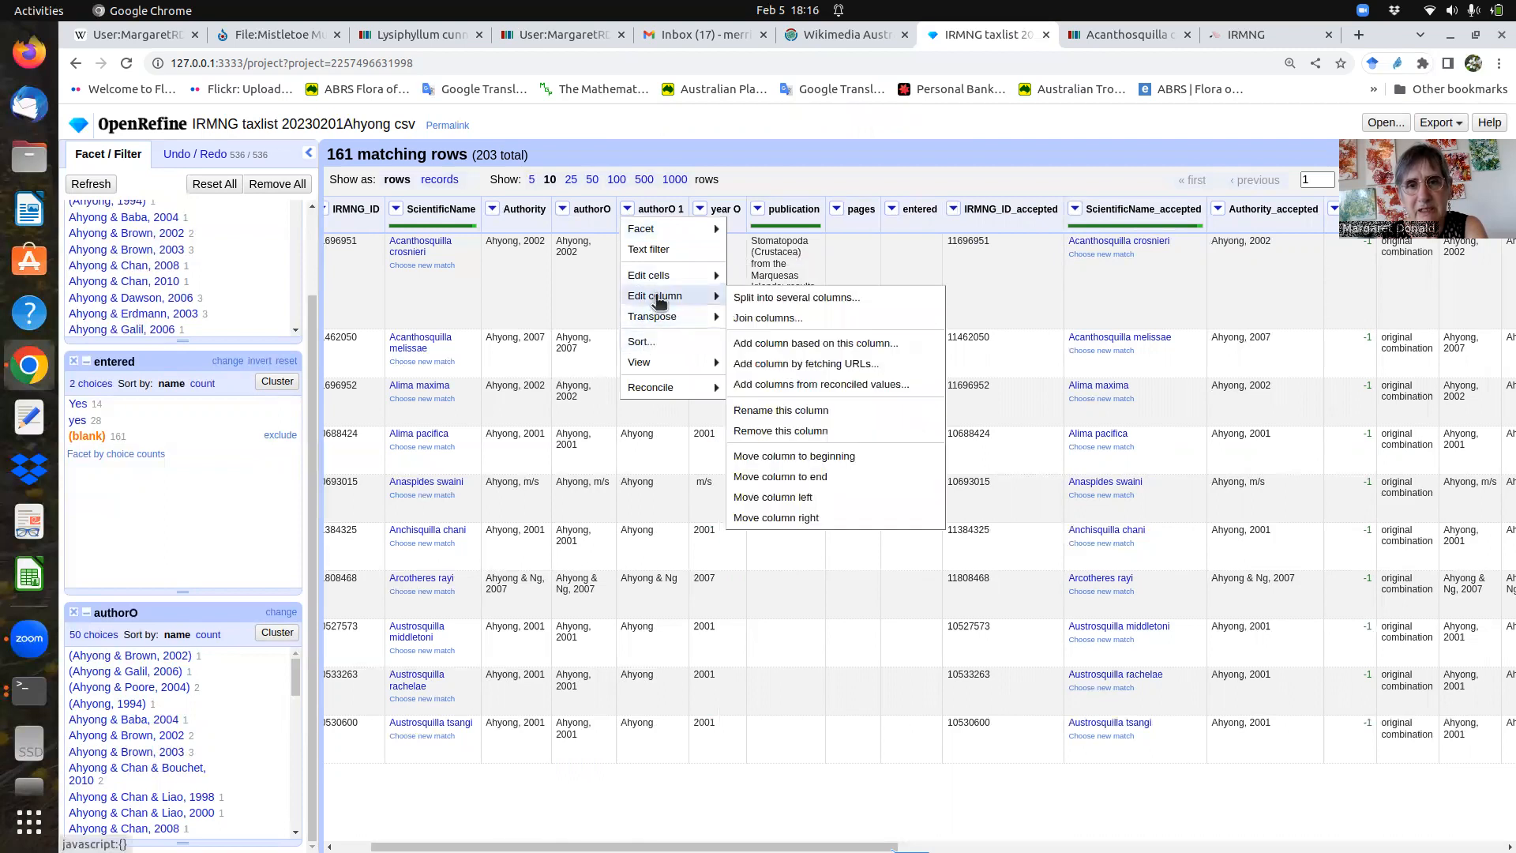
left_click(784, 409)
left_click(666, 149)
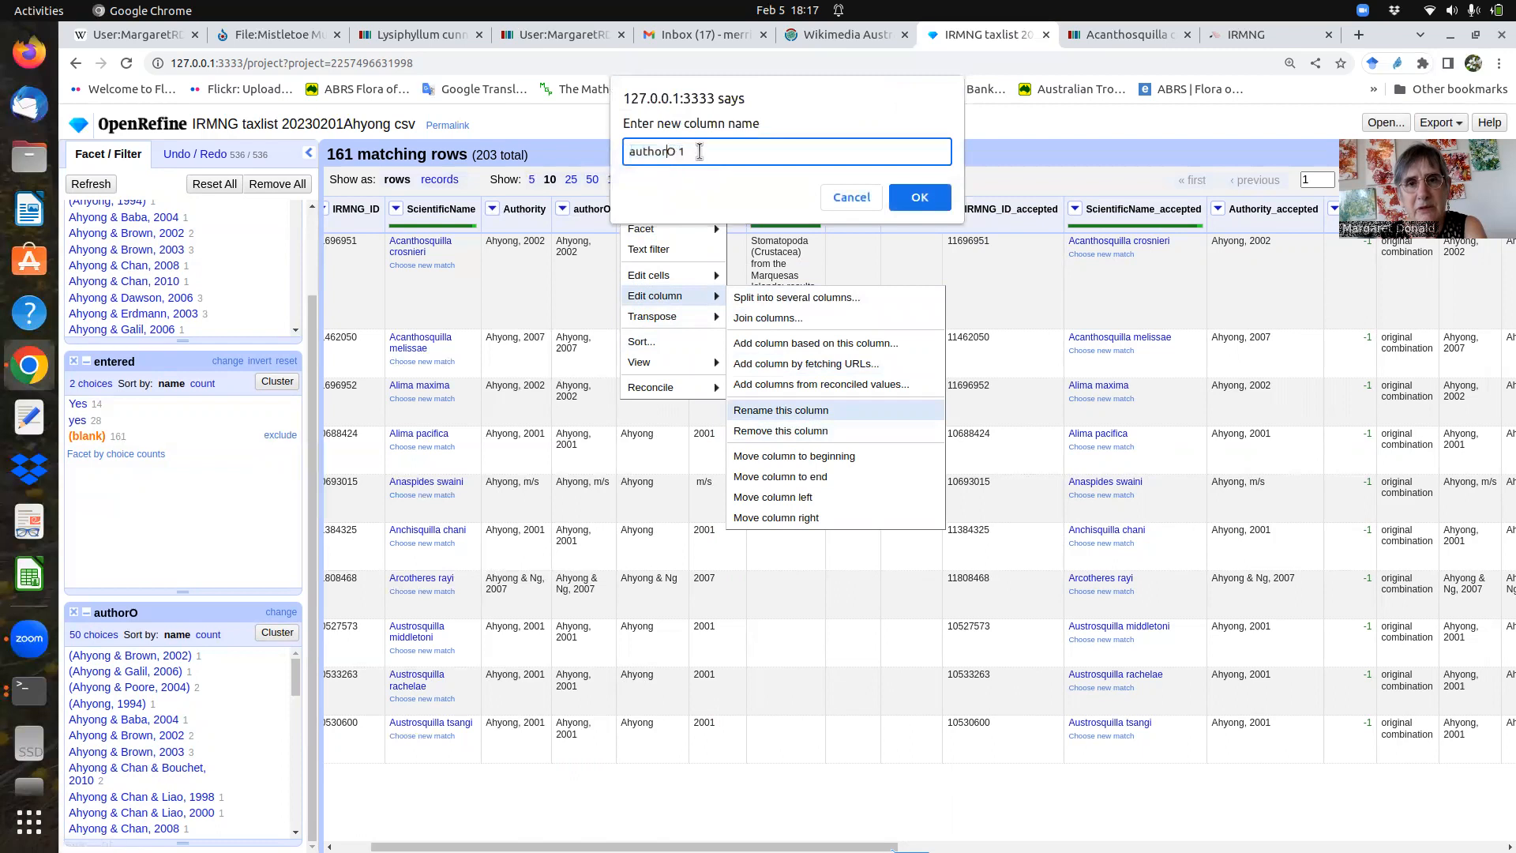
type("s")
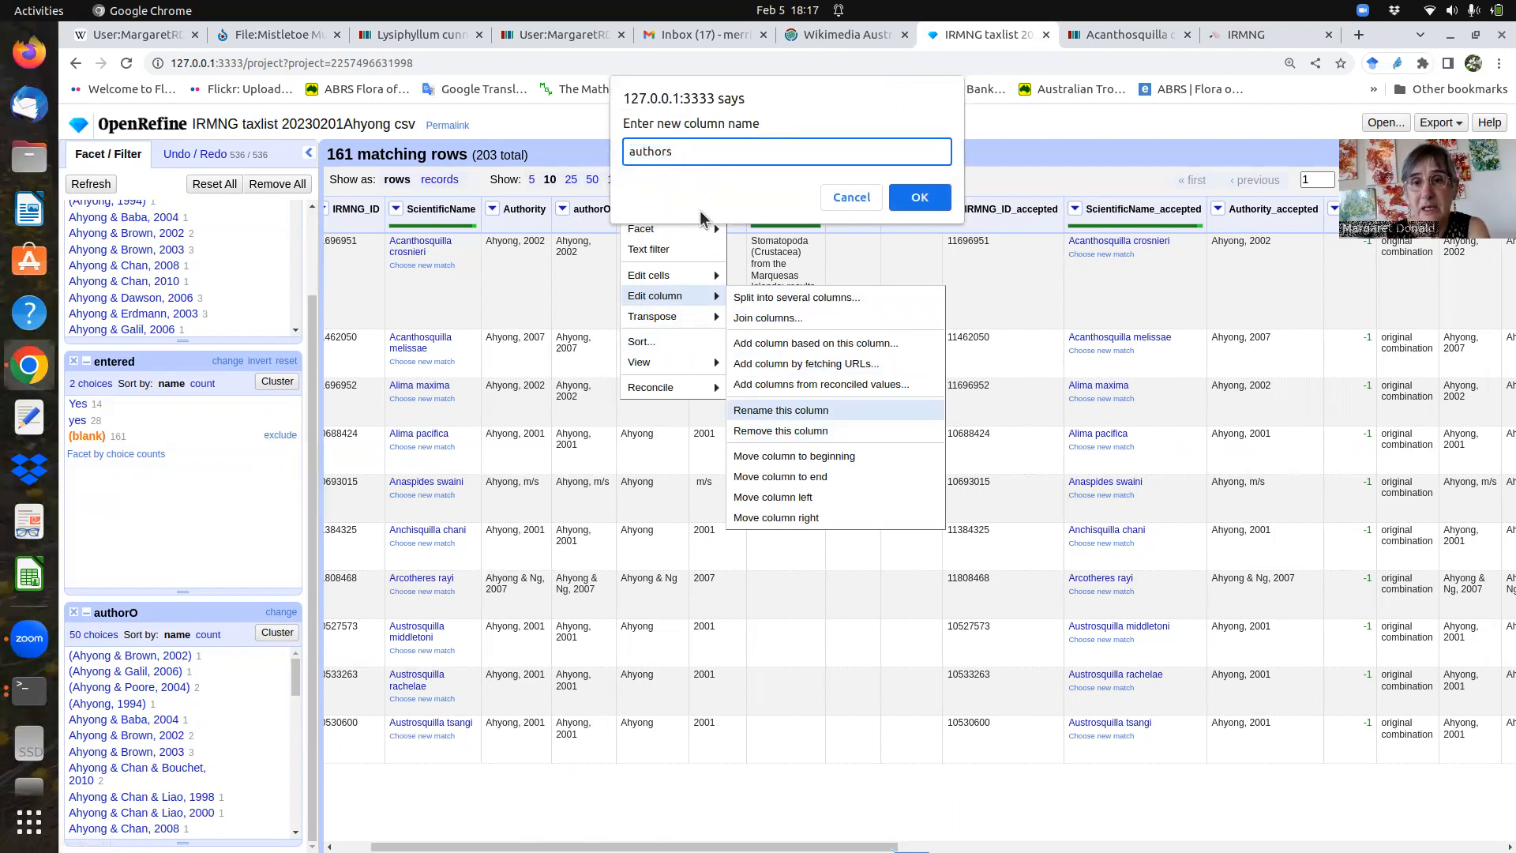
left_click(923, 198)
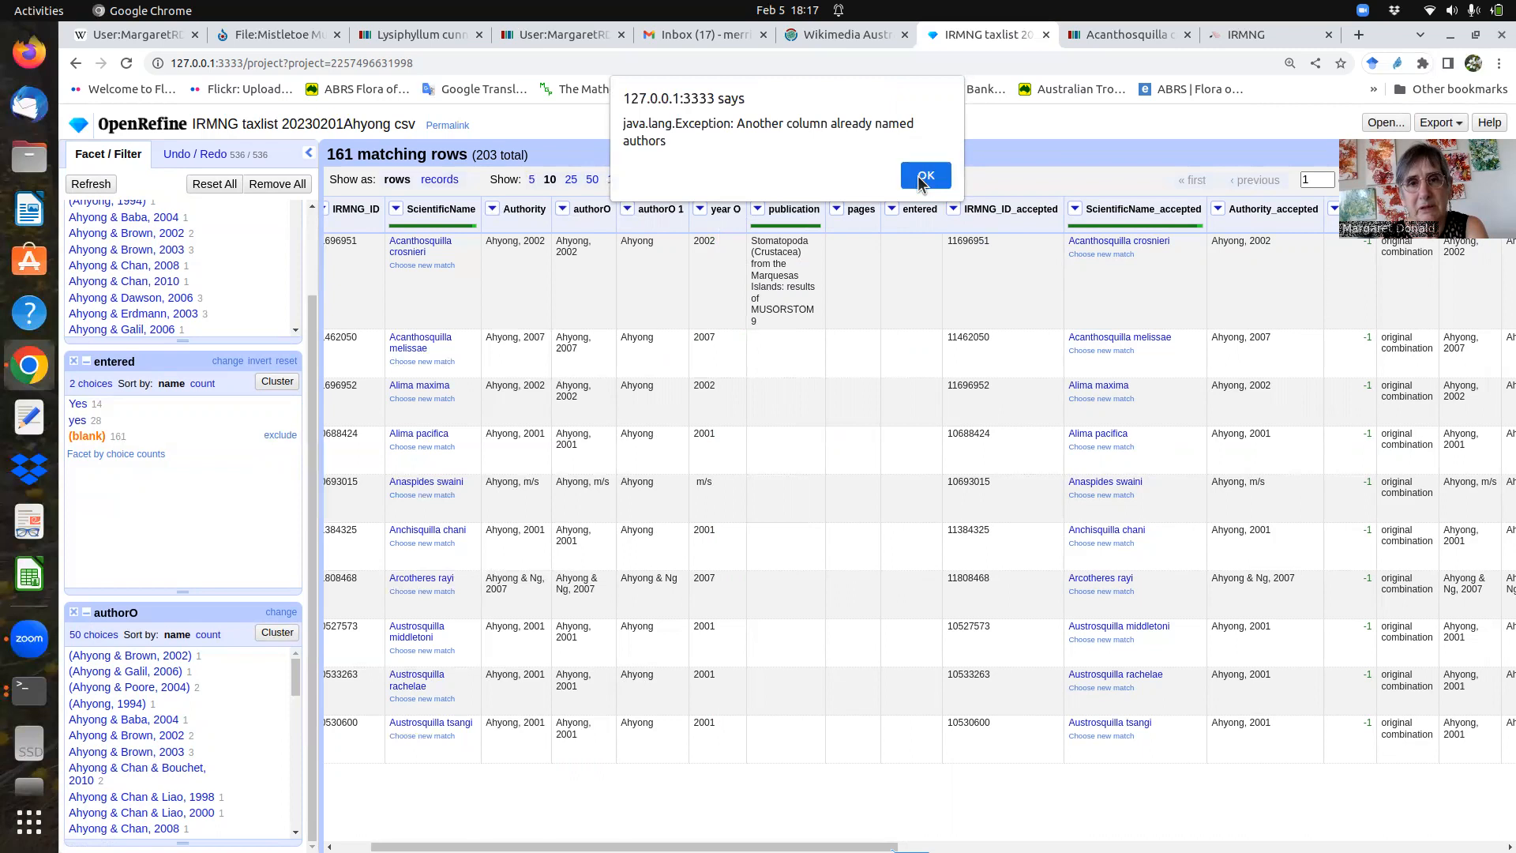
left_click(924, 177)
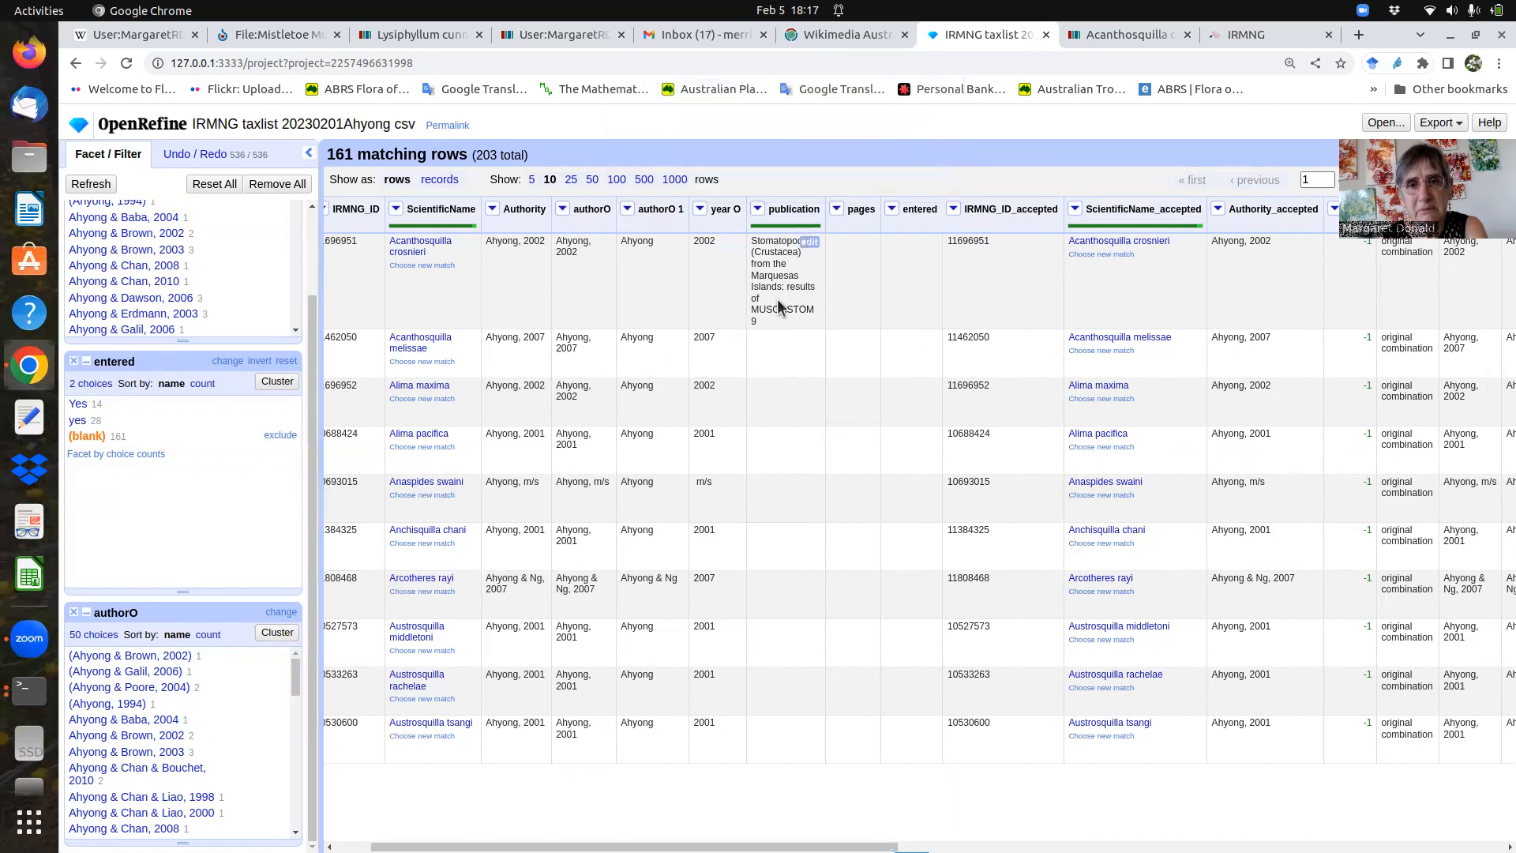
- Rename the authorO 1 column as "A"
left_click(627, 210)
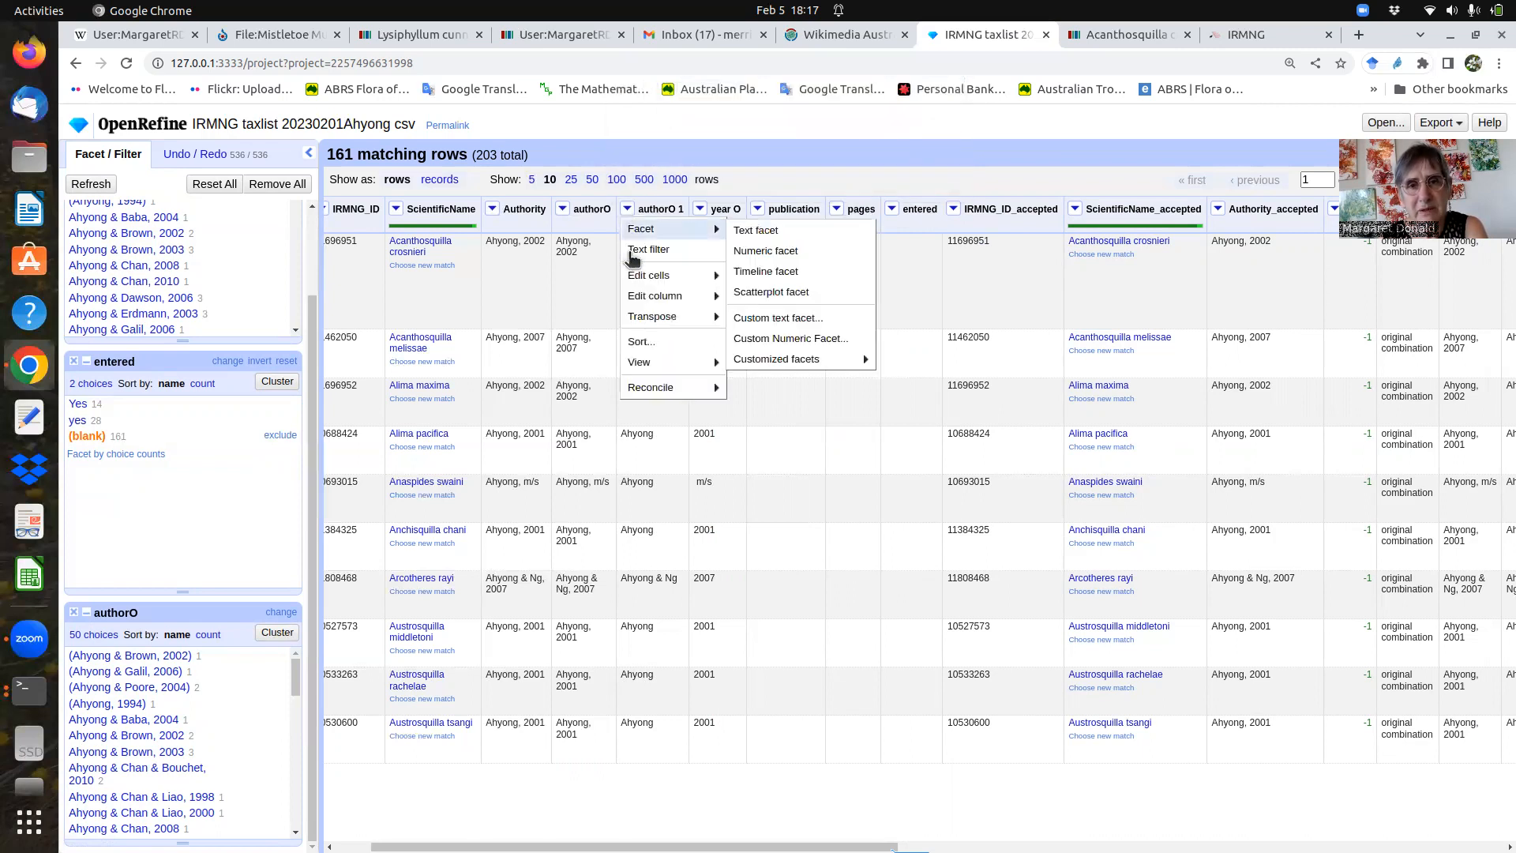
mouse_move(644, 296)
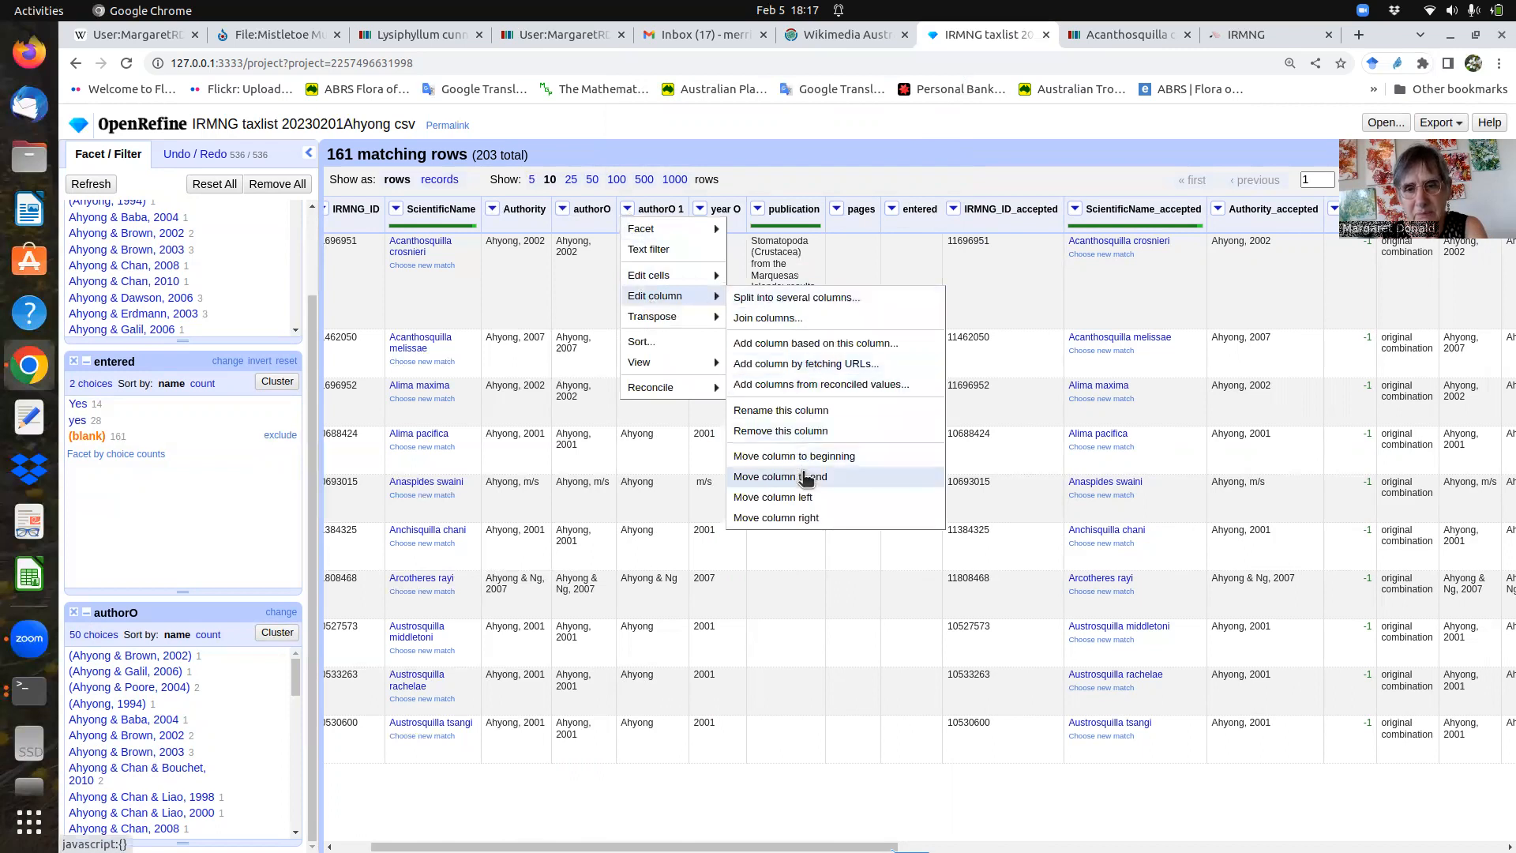
left_click(787, 413)
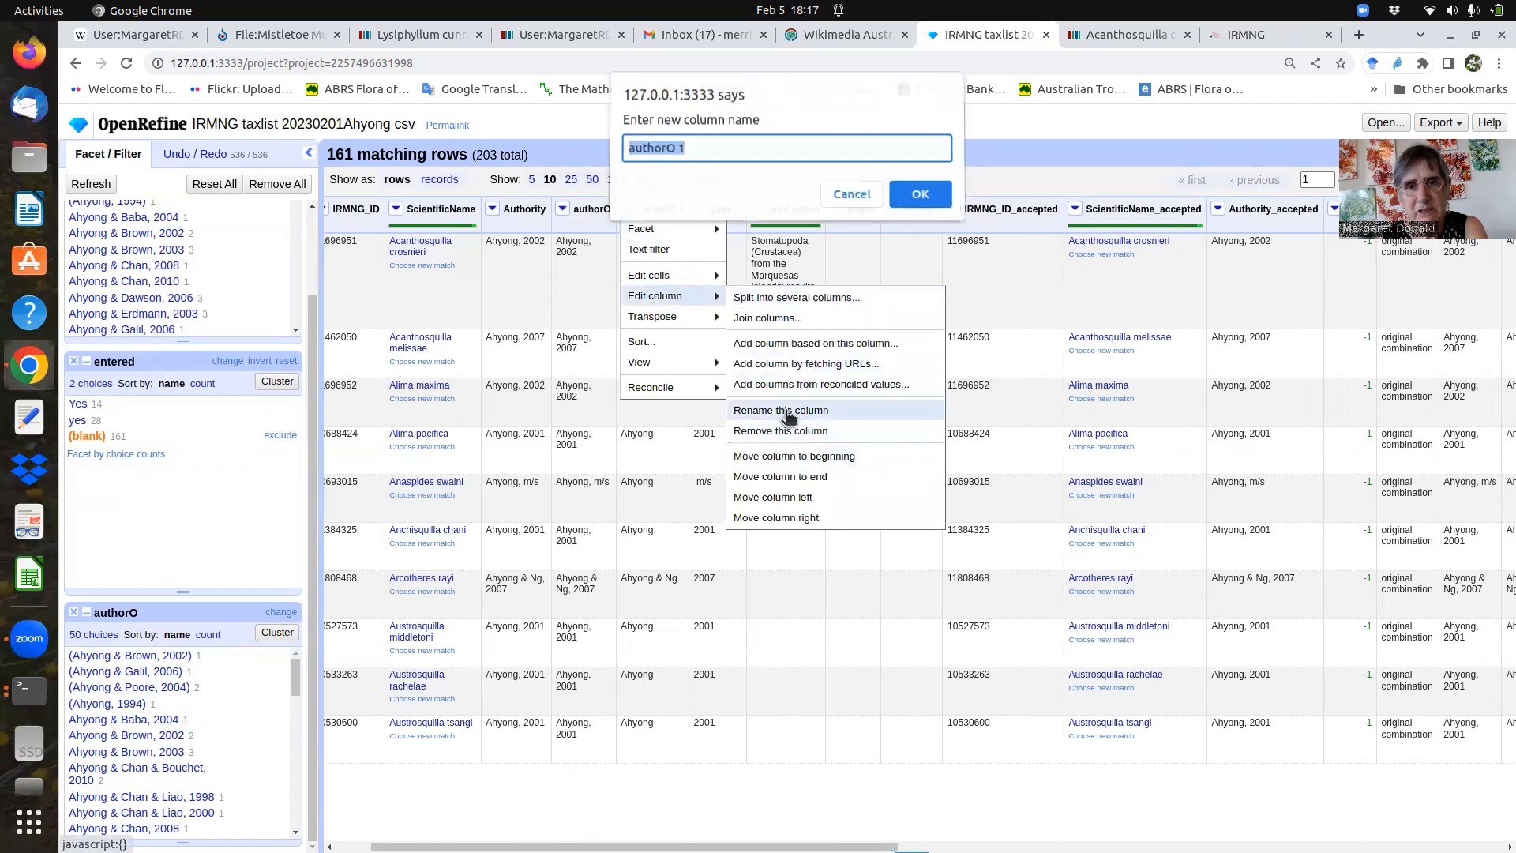
left_click(684, 148)
key("BackSpace")
key("BackSpace")
key("BackSpace")
key("BackSpace")
key("BackSpace")
key("BackSpace")
key("BackSpace")
key("BackSpace")
key("BackSpace")
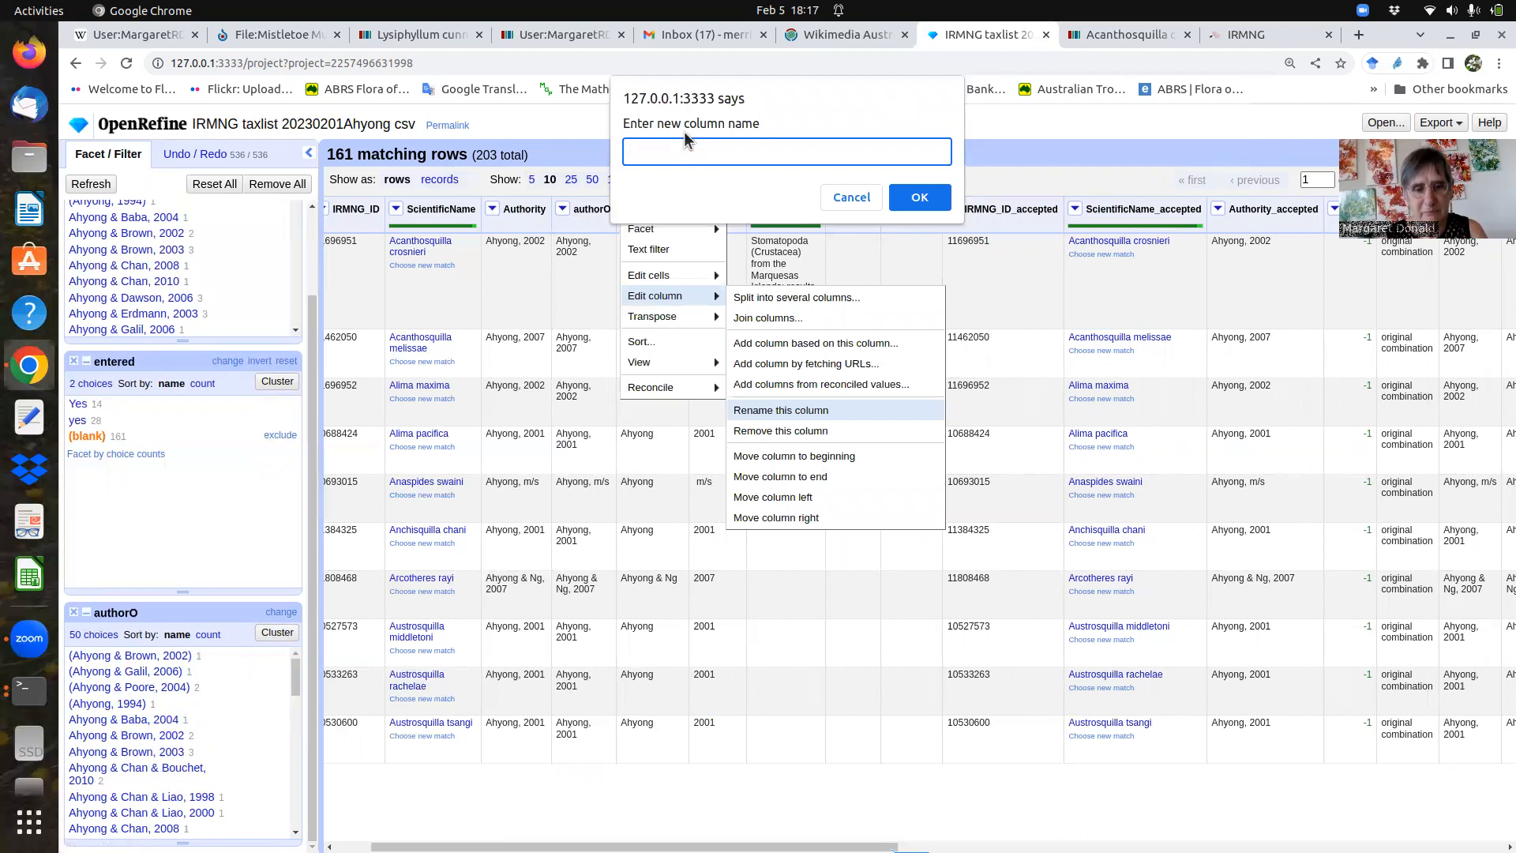
type("A")
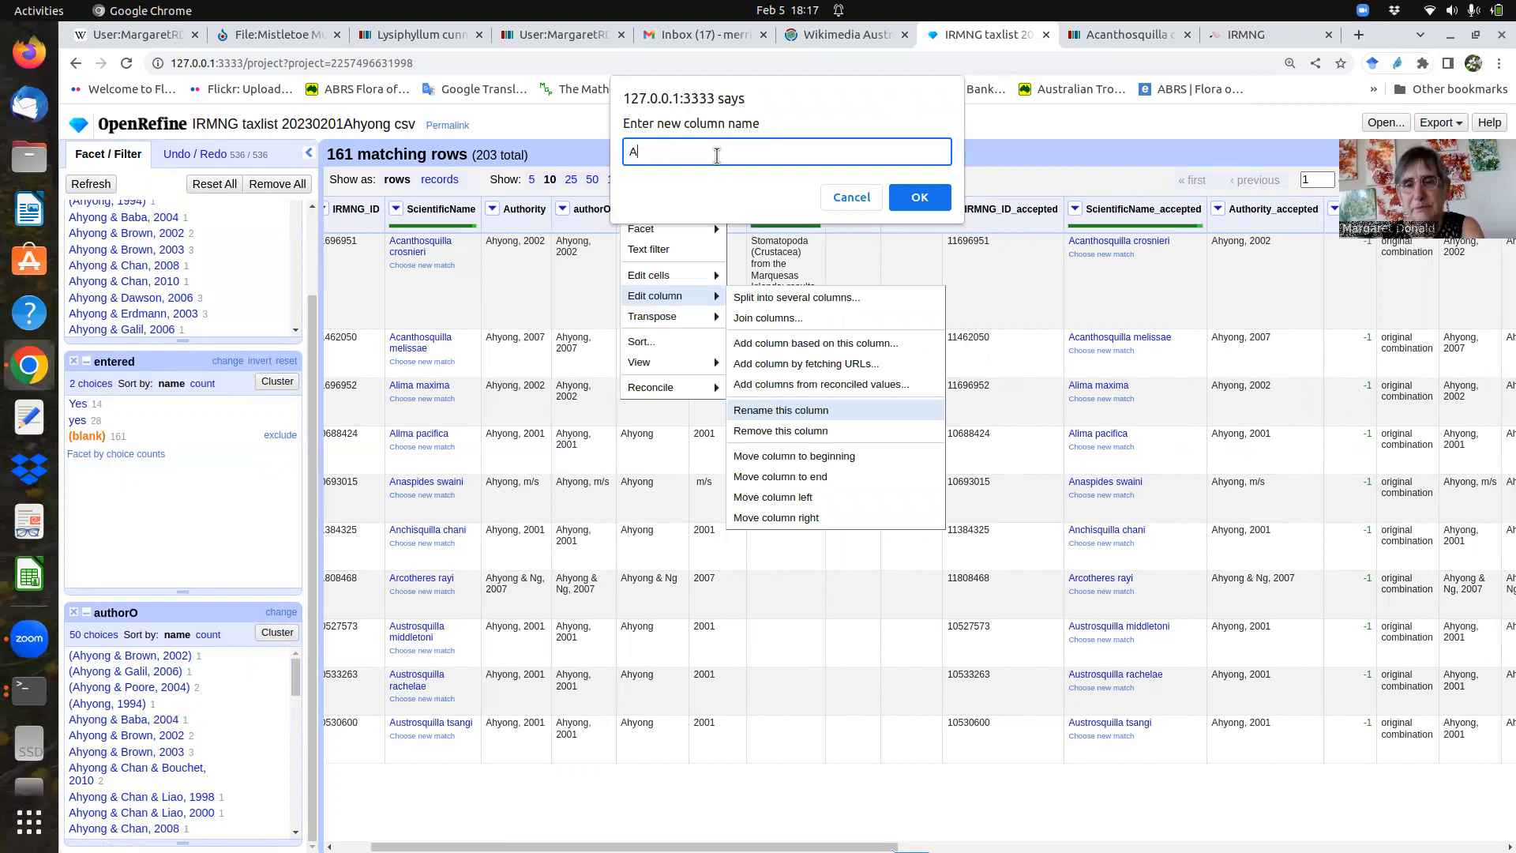
left_click(913, 198)
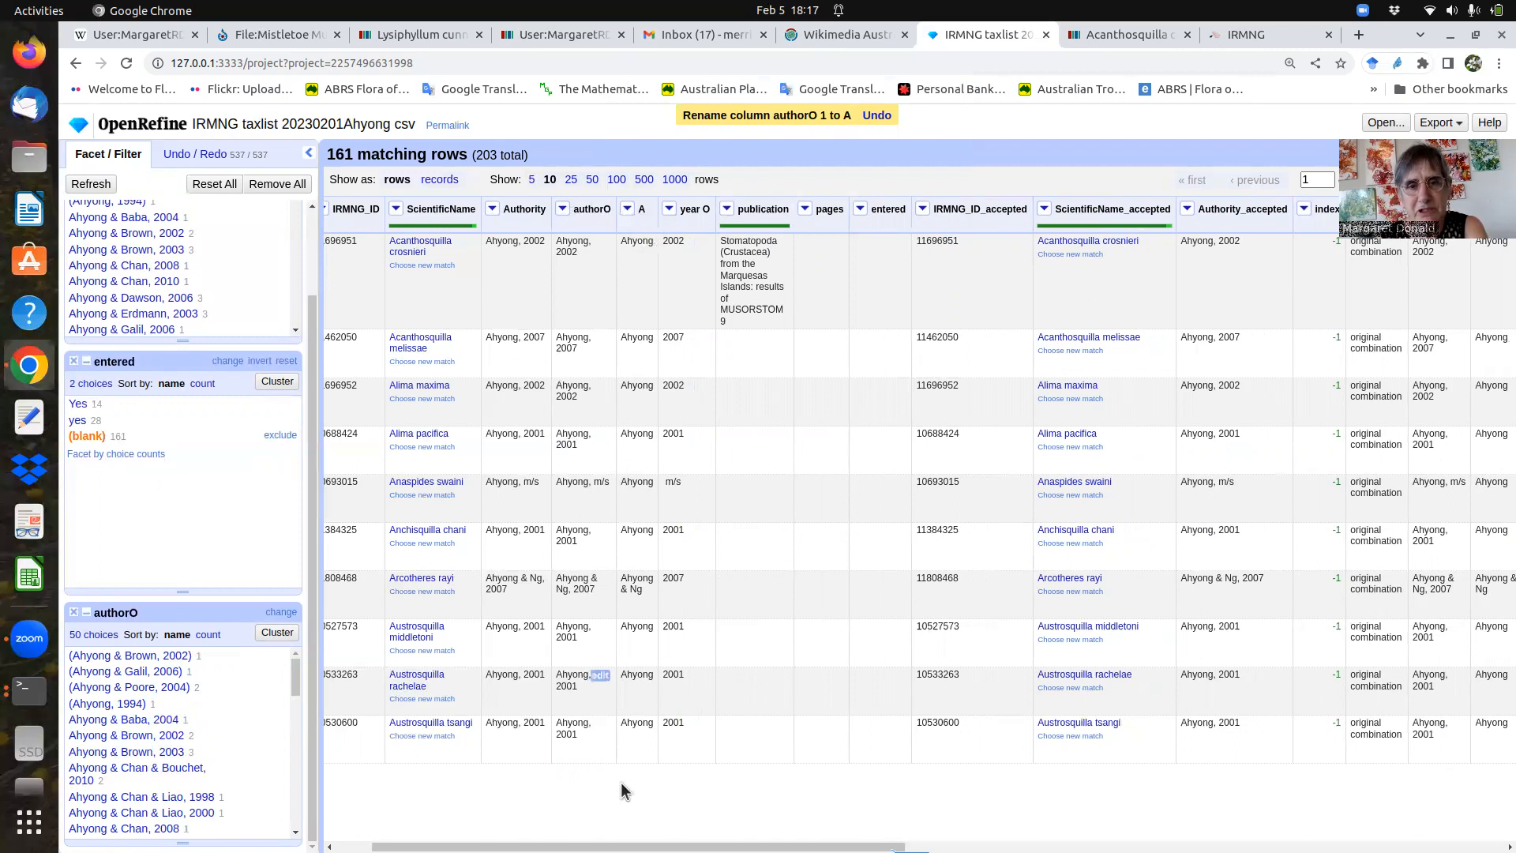
- Split column A into several columns at the "&" separator, keeping the original column
left_click(626, 210)
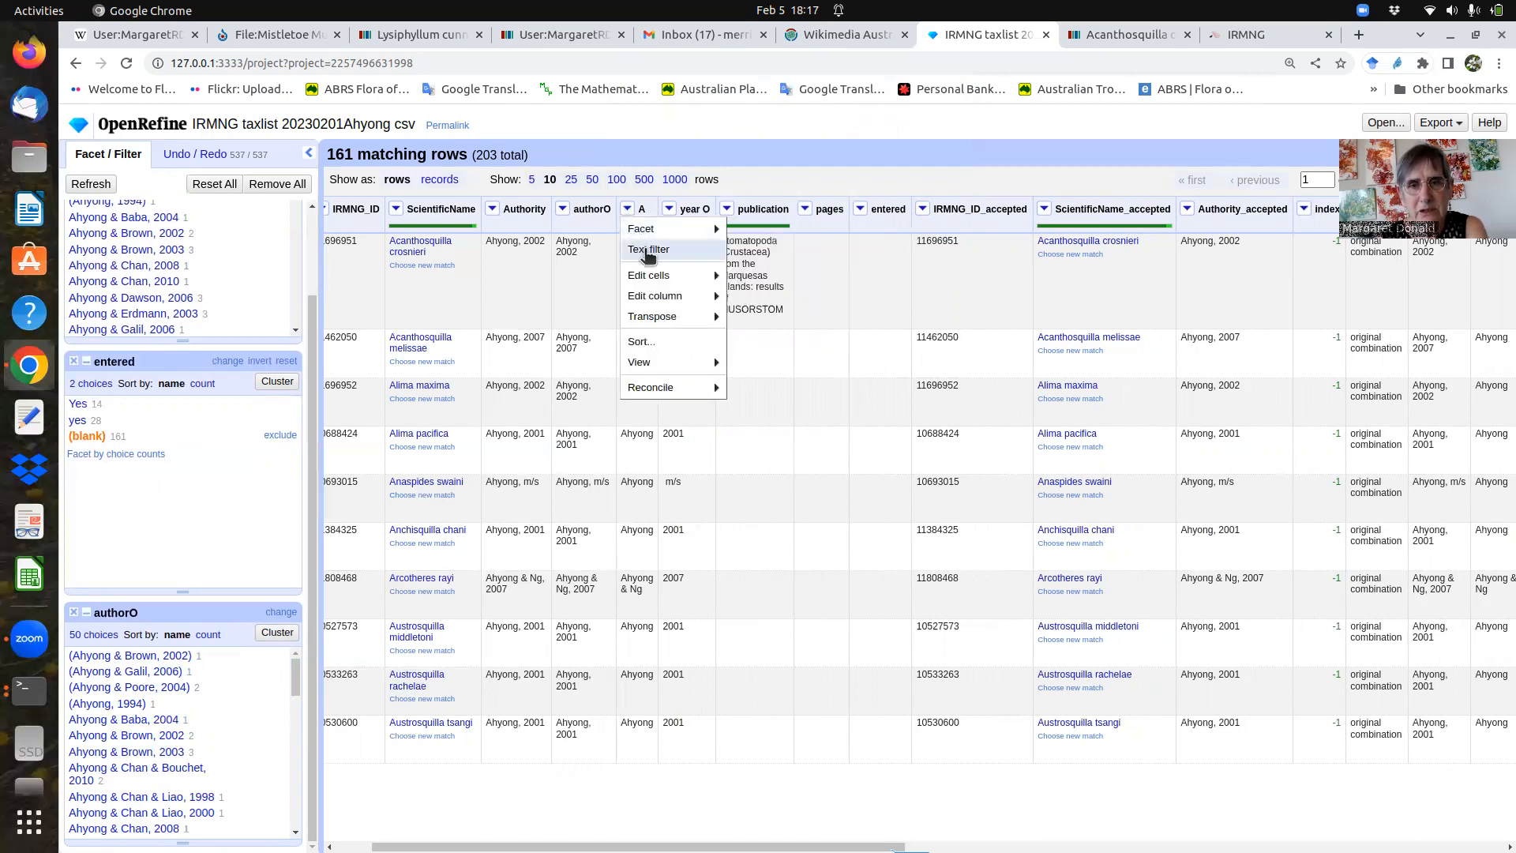
mouse_move(654, 295)
left_click(763, 297)
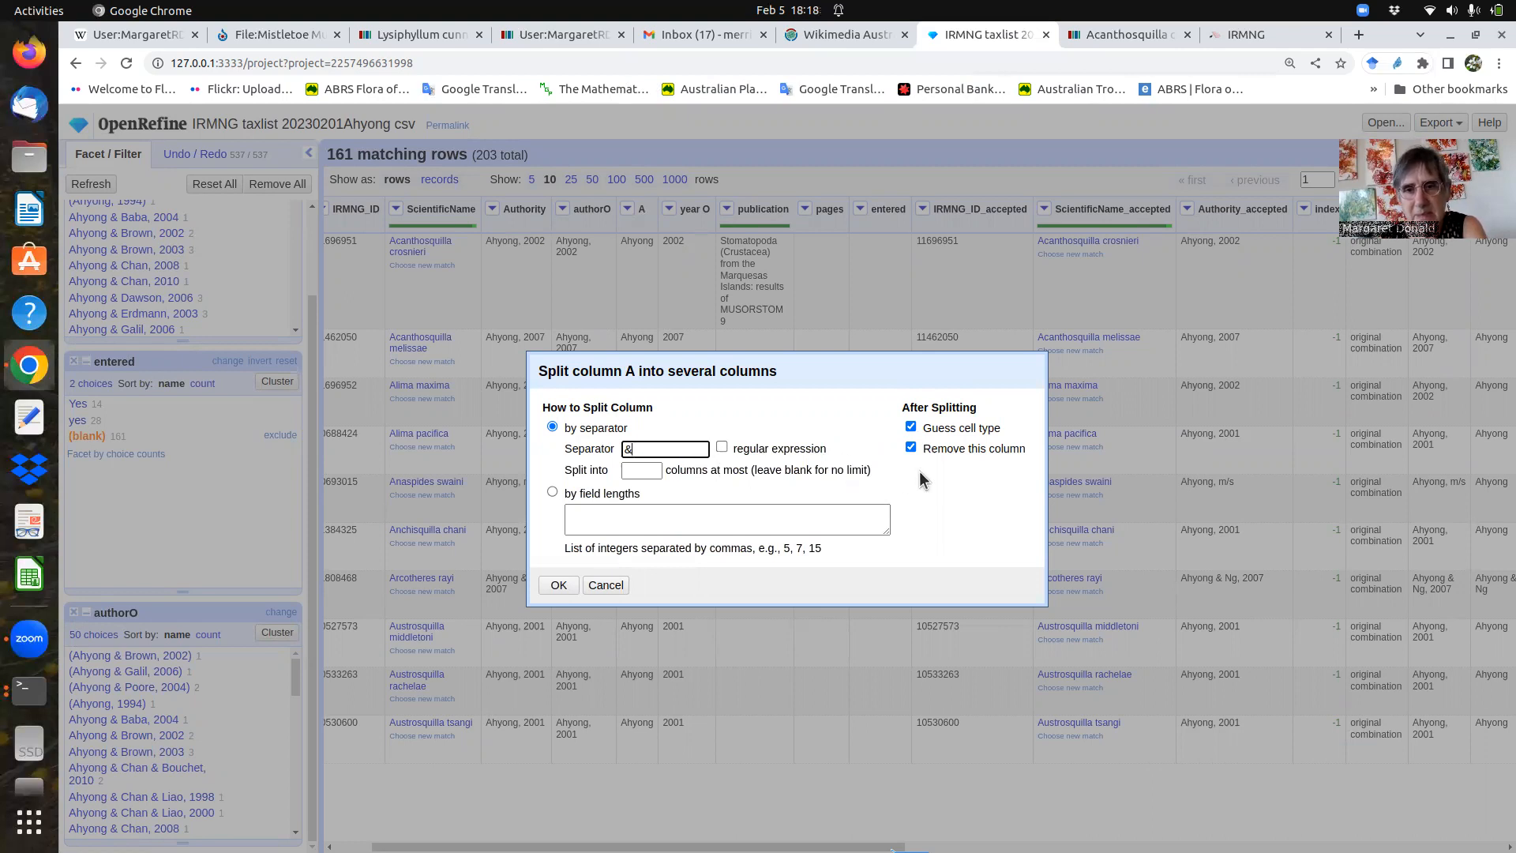
left_click(911, 449)
left_click(562, 589)
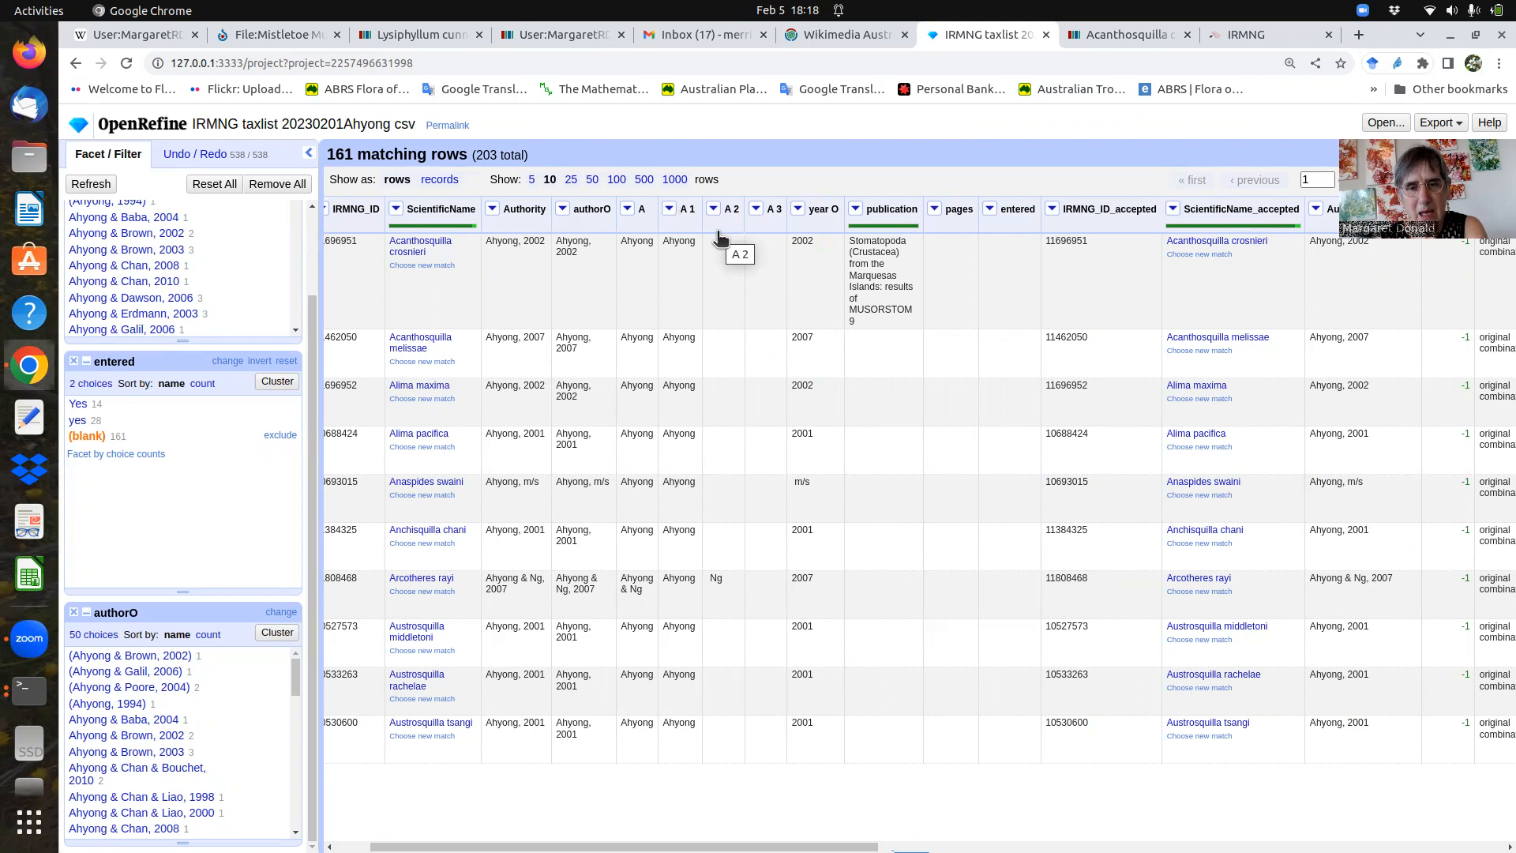
- Reconcile column A 1 against the Wikidata human type (Q5), with auto-matching of high-confidence candidates turned off
left_click(668, 210)
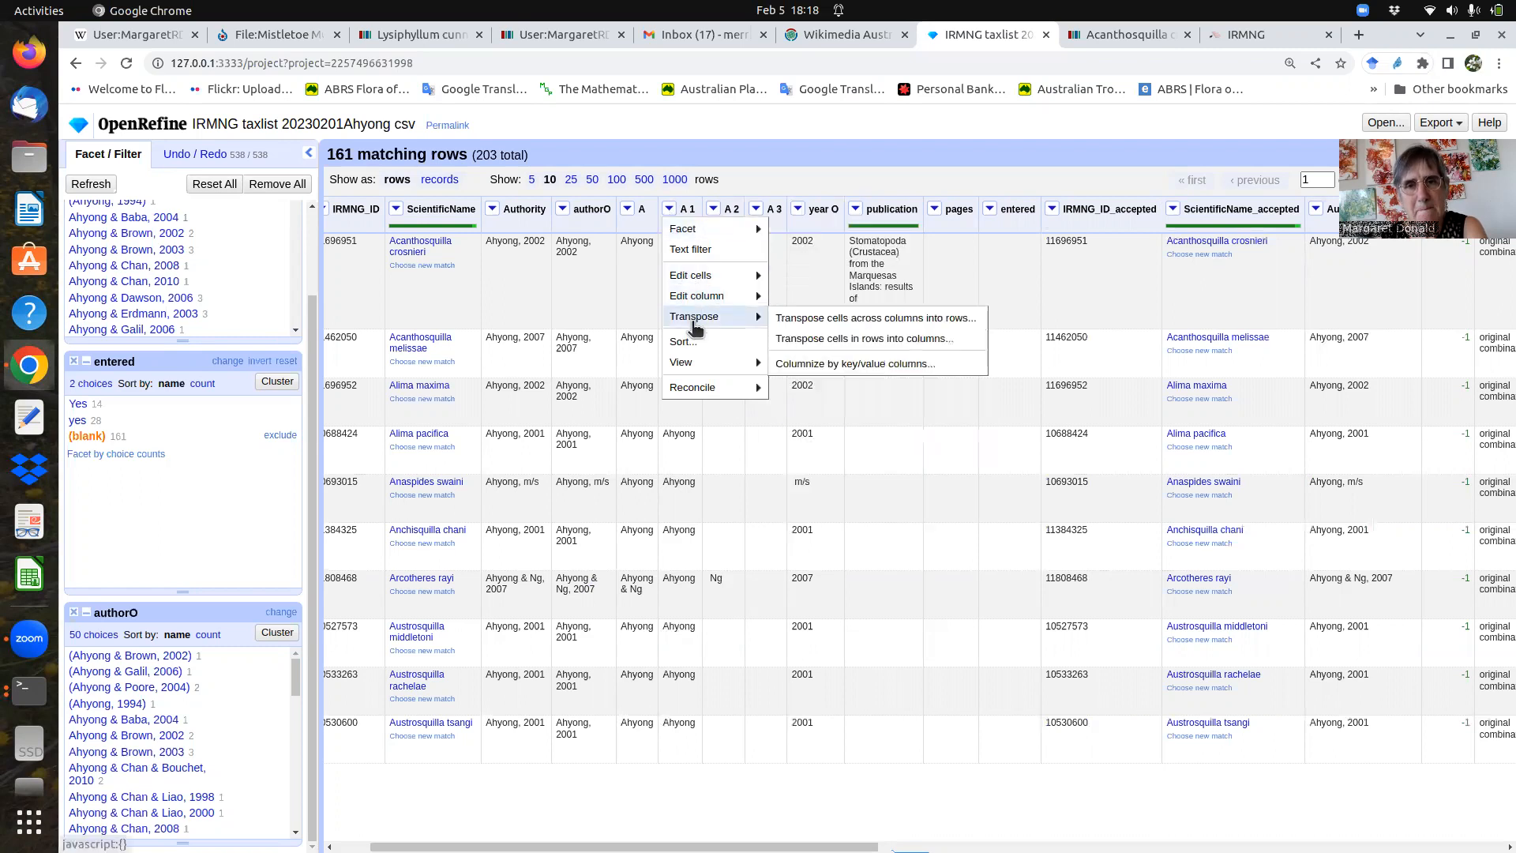
mouse_move(699, 389)
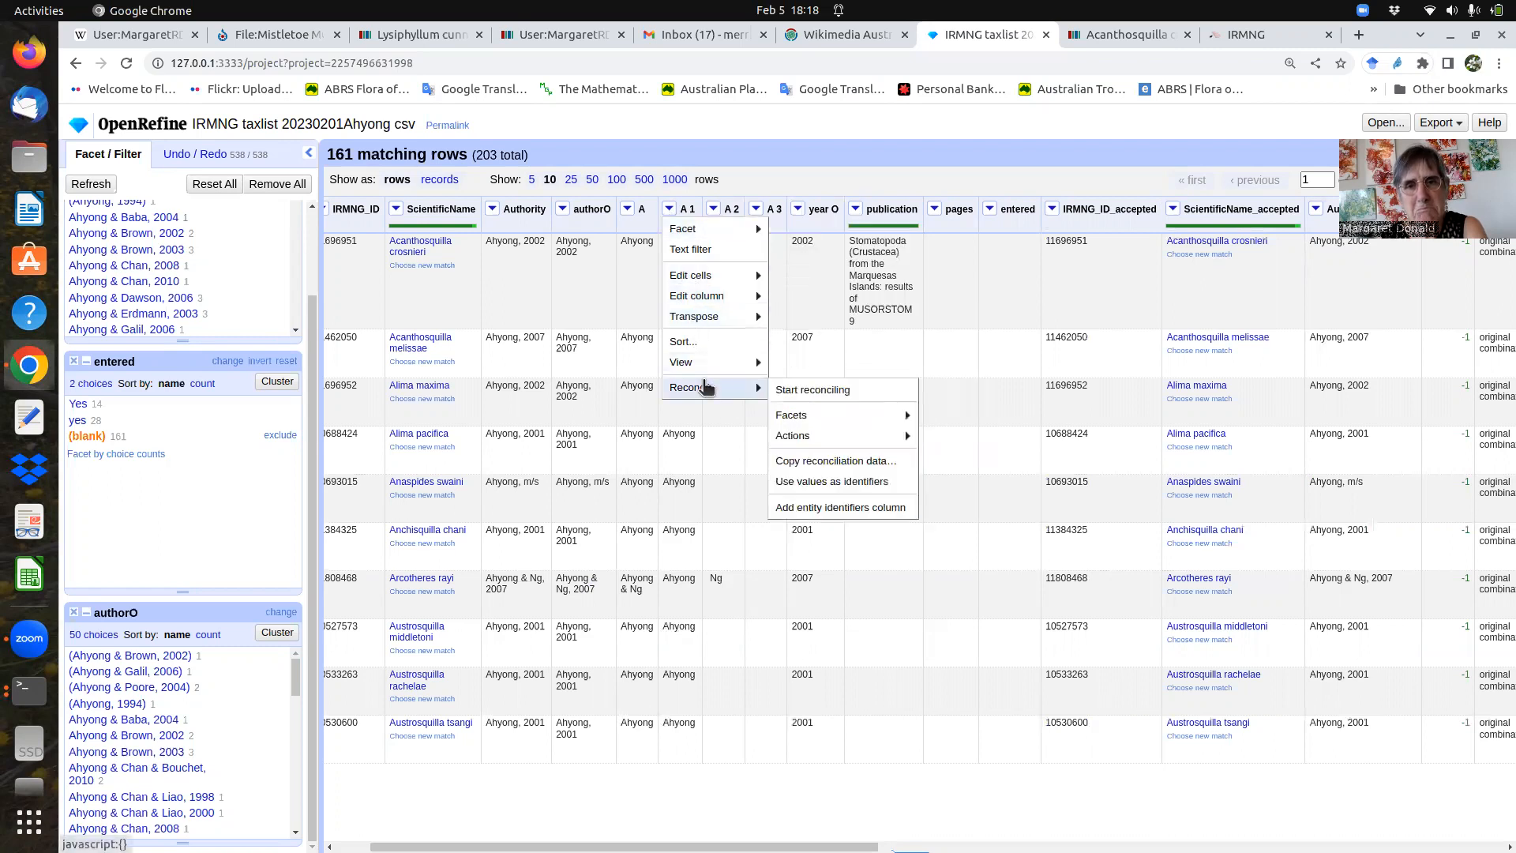
left_click(818, 391)
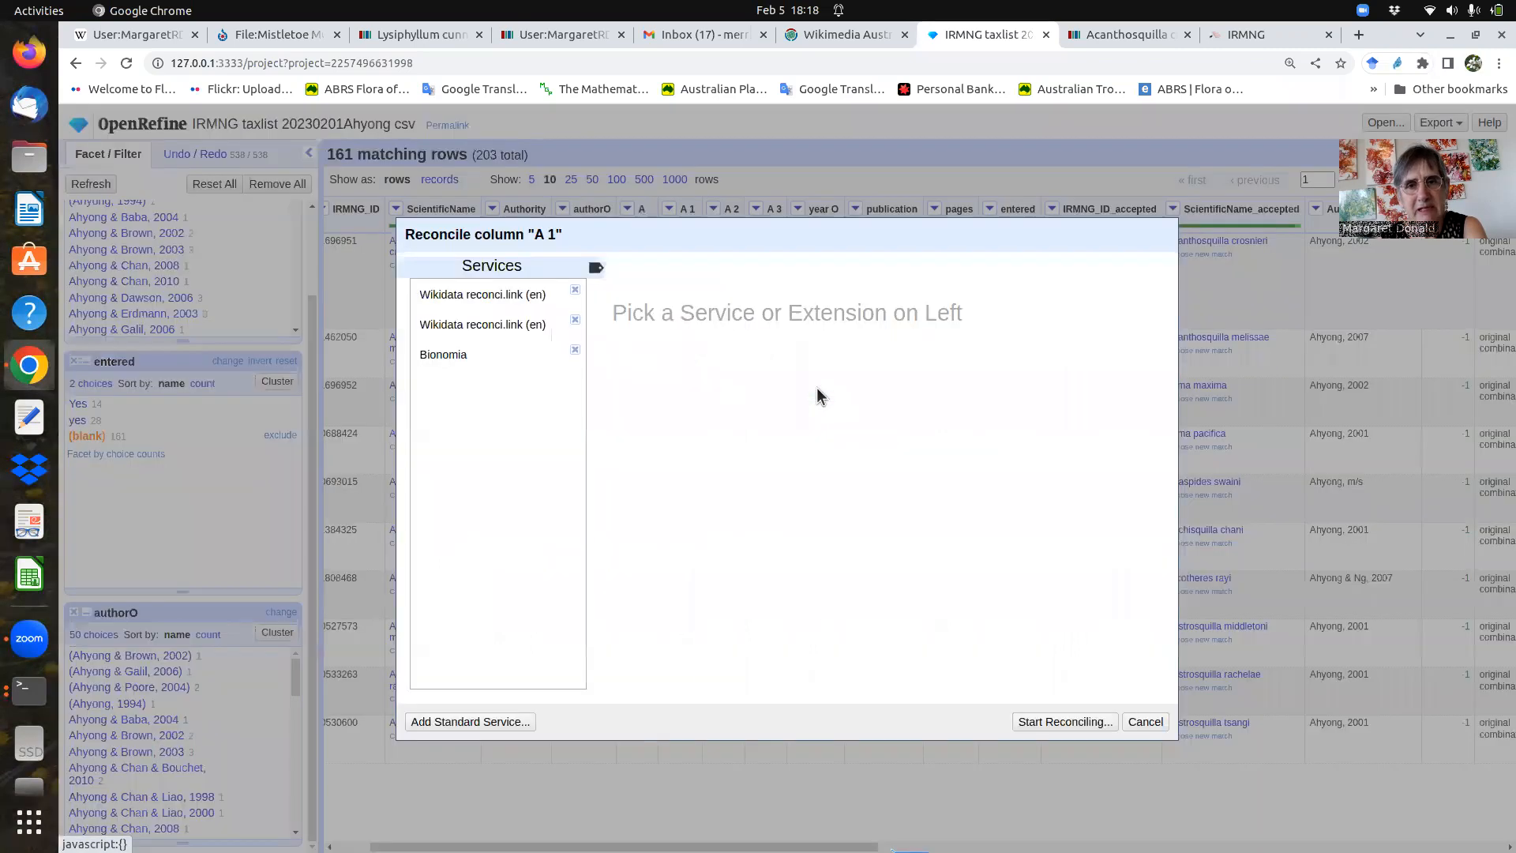
left_click(472, 322)
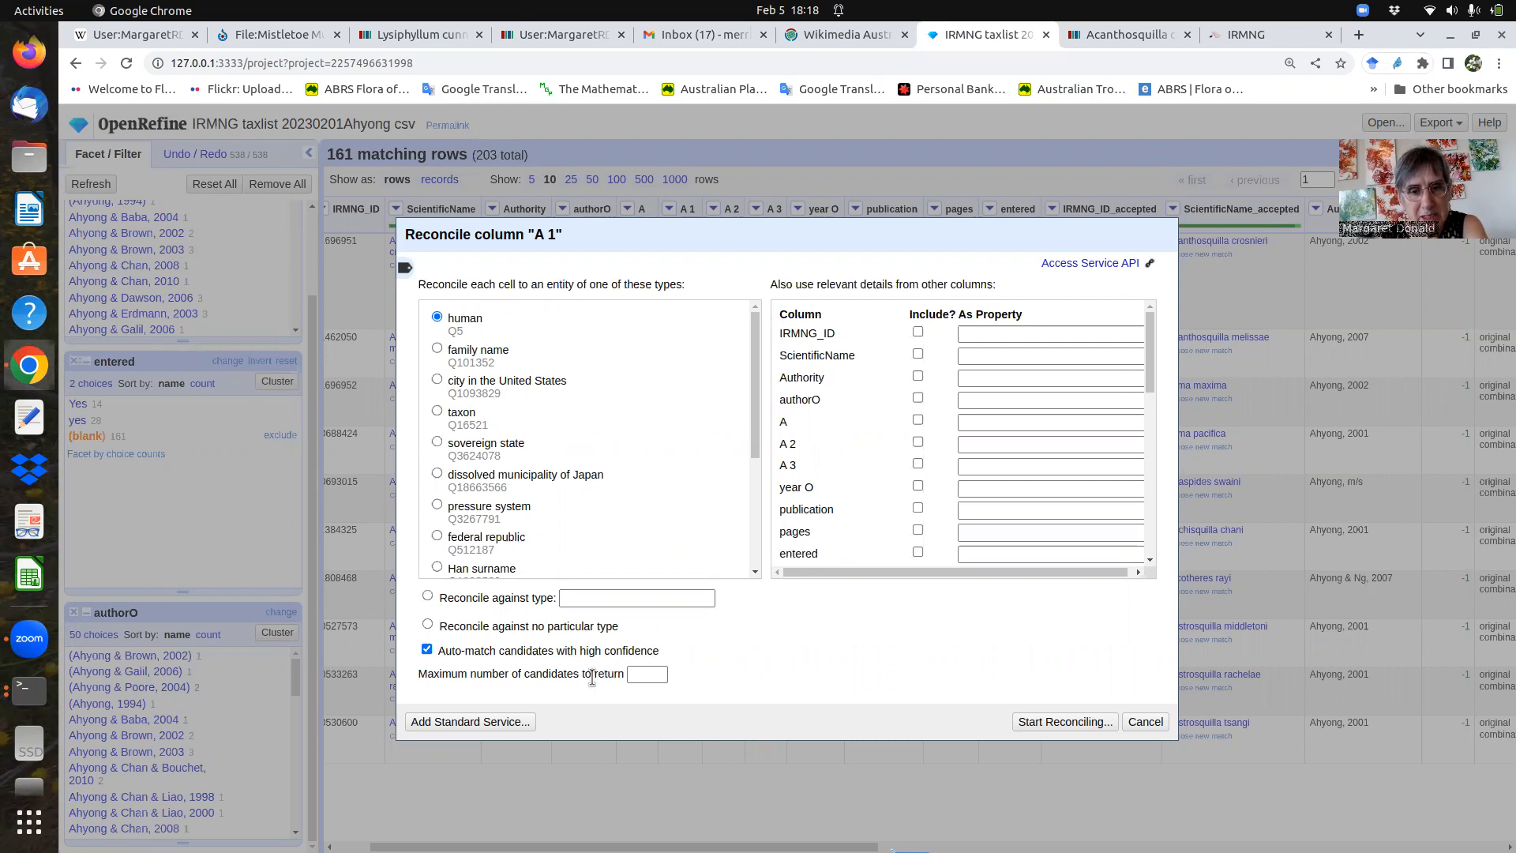
left_click(427, 650)
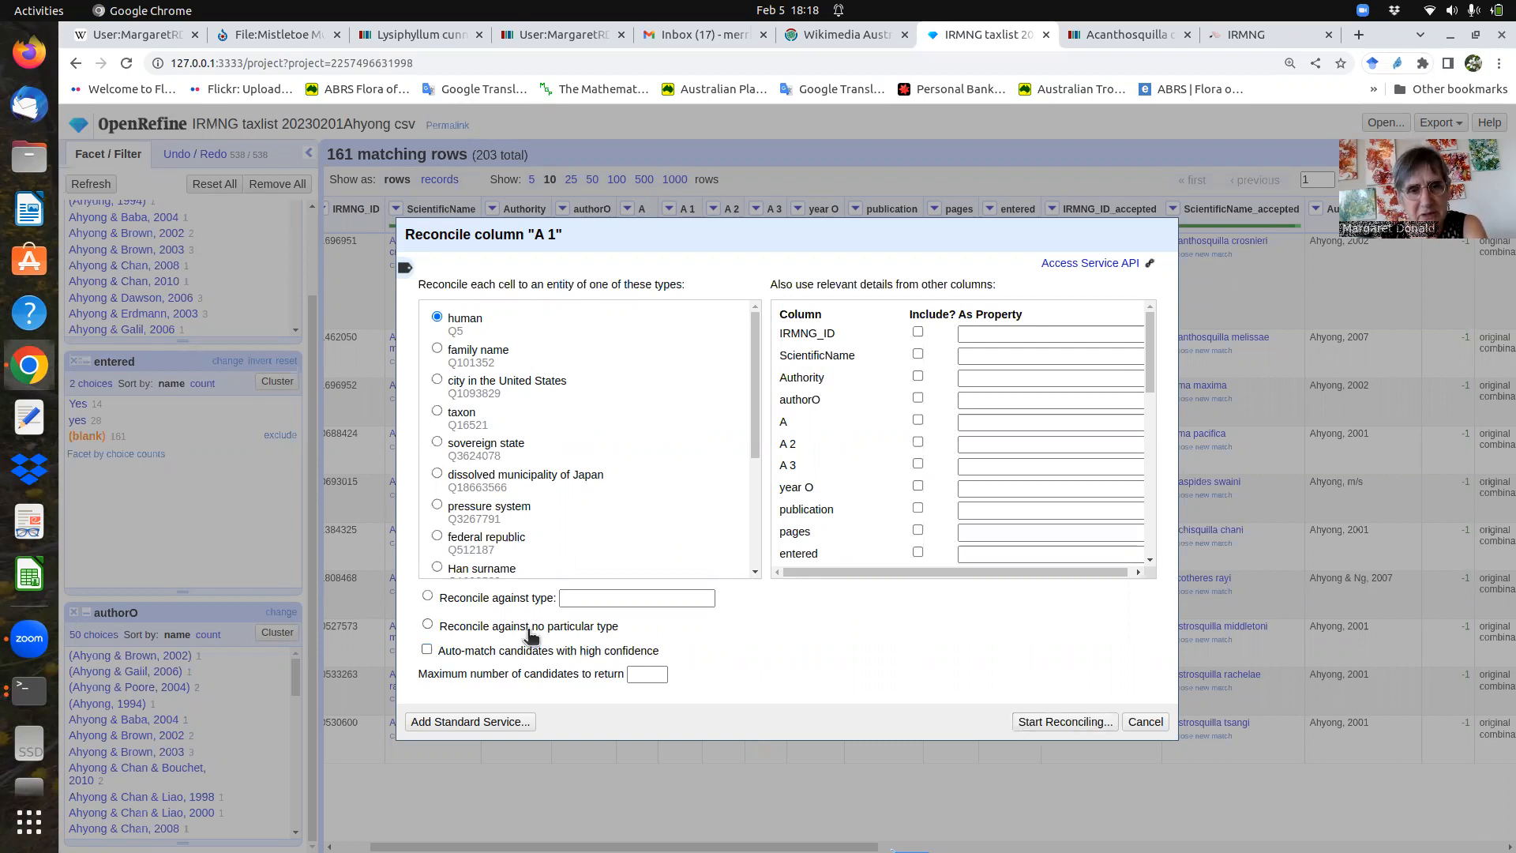
left_click(1078, 723)
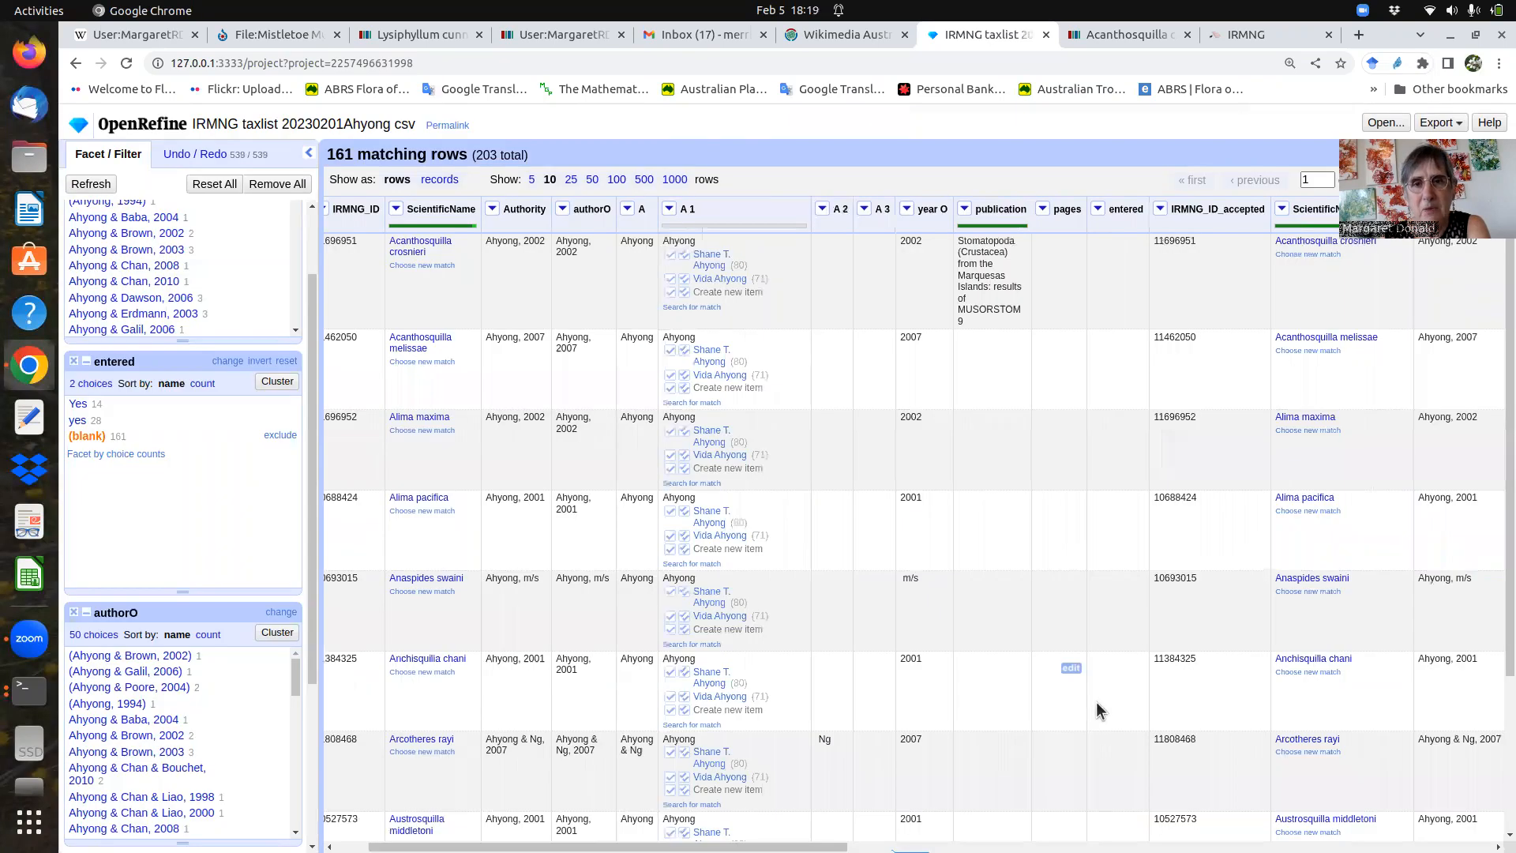
- Match all identical cells of both first-author spellings in column A 1, including the Arcotheres rayi row's, to the candidate scored 80
mouse_move(720, 265)
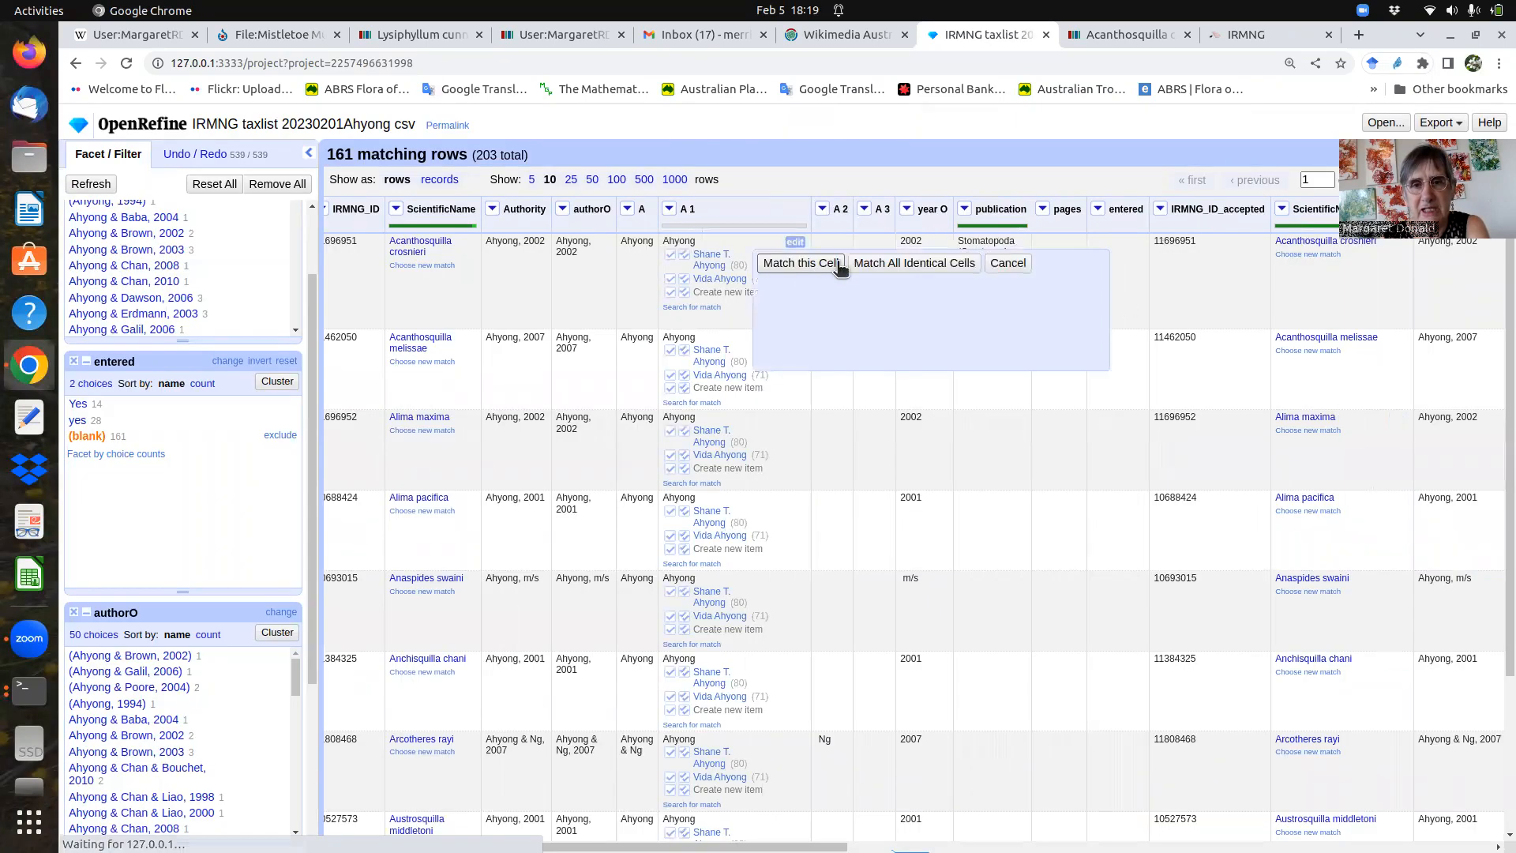
left_click(685, 255)
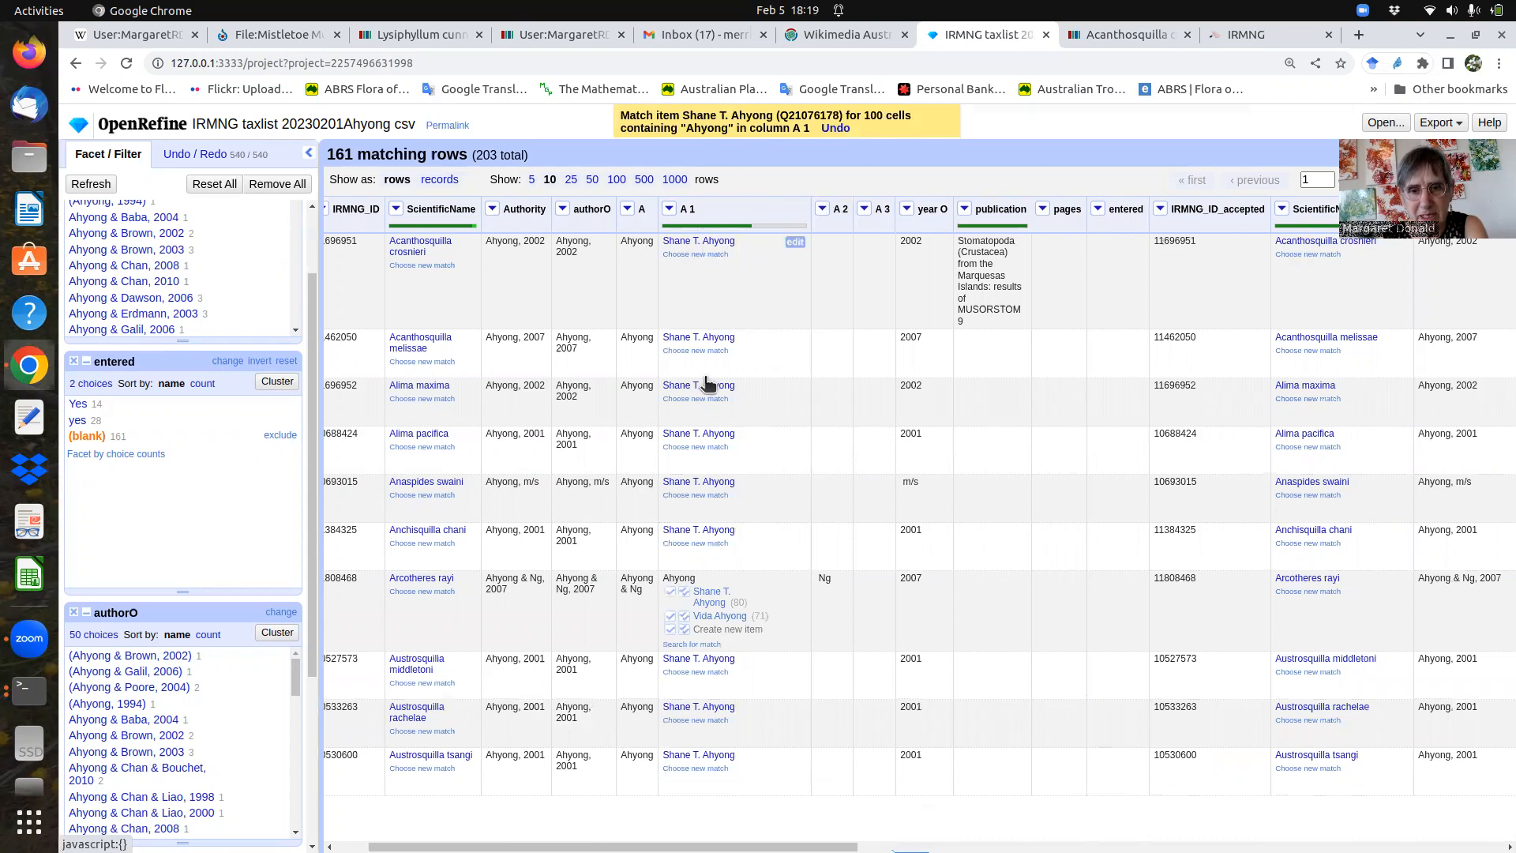
left_click(795, 578)
mouse_move(686, 594)
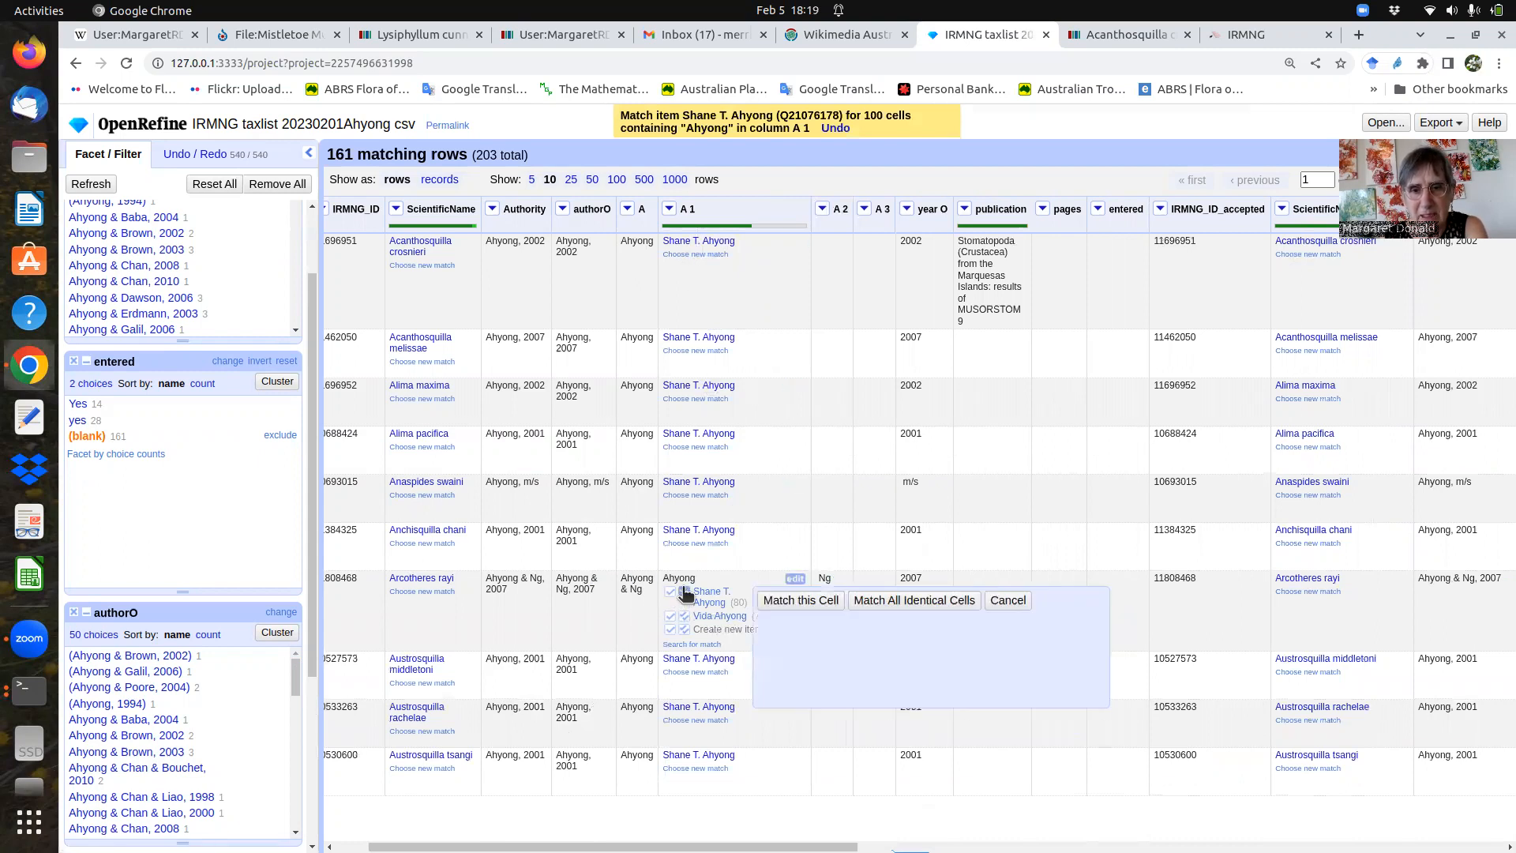
left_click(686, 594)
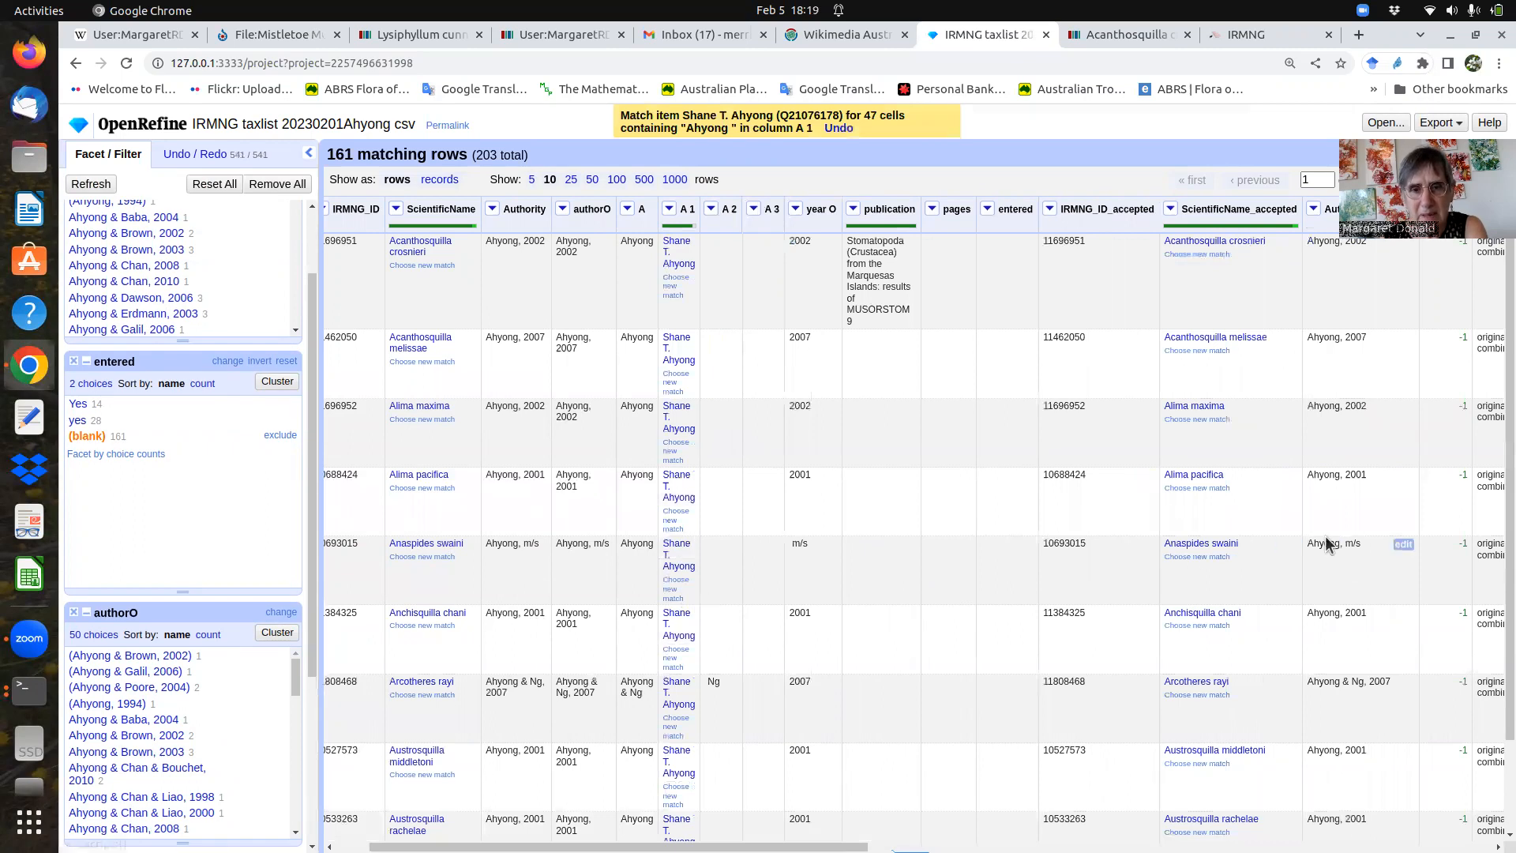
- Page through the rows up to page 6 to check the matches in column A 1 and the co-authors
scroll(1495, 530, "down", 2)
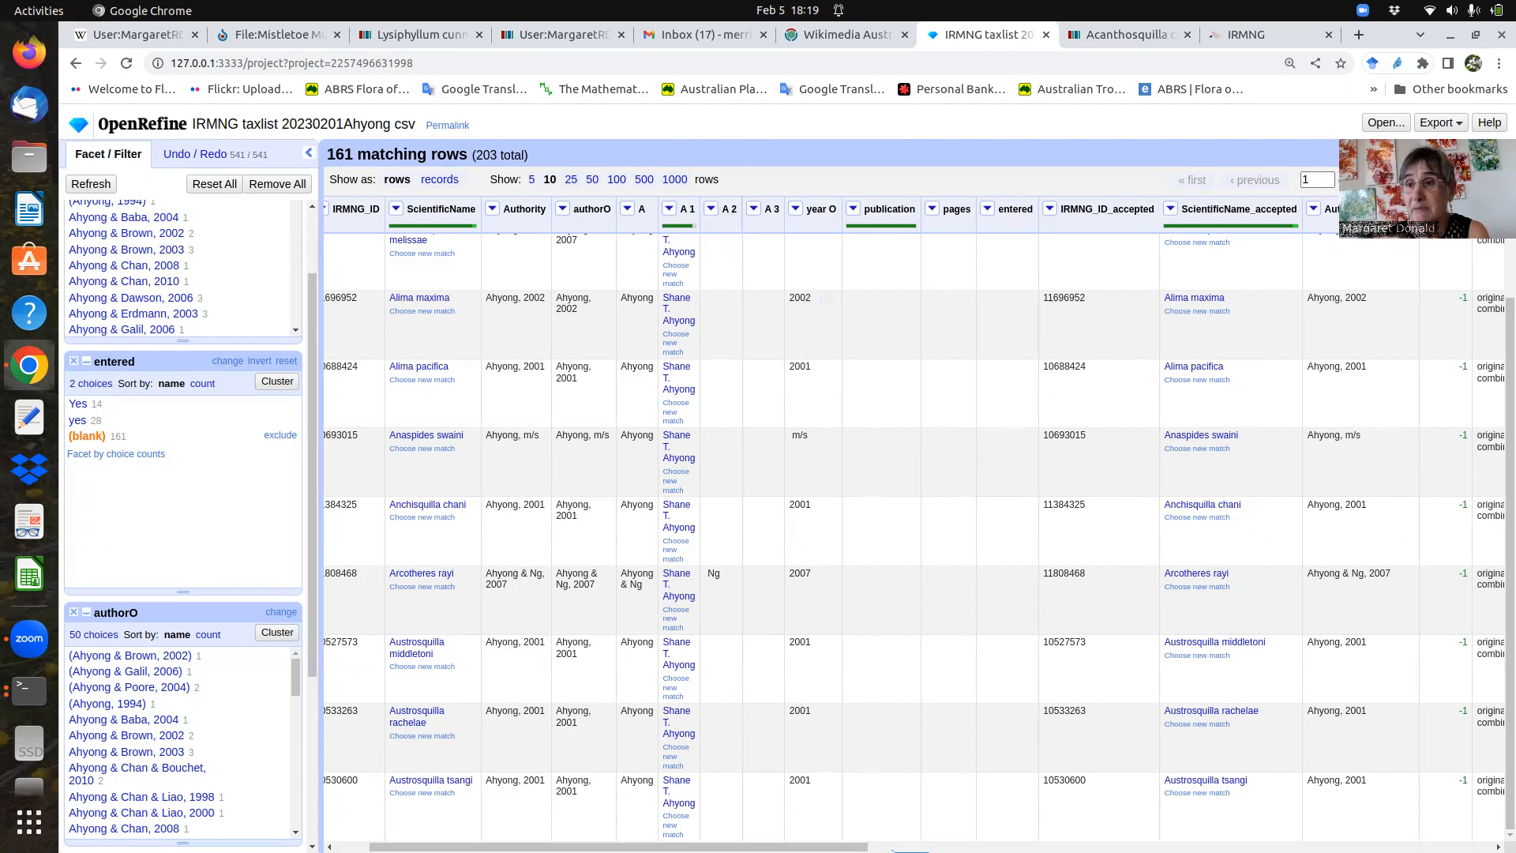
left_click(1428, 180)
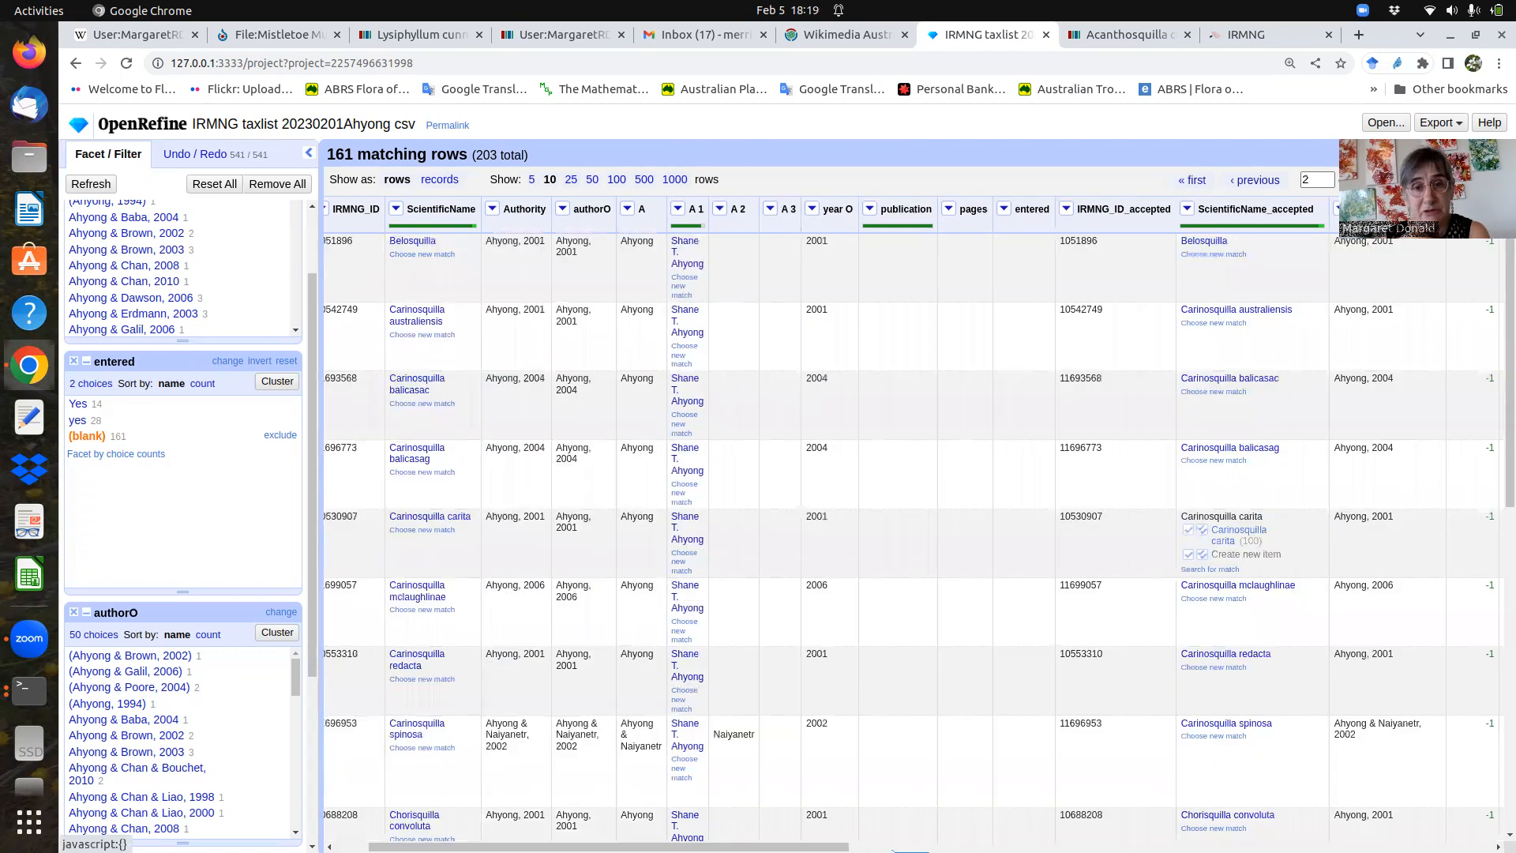
left_click(1427, 180)
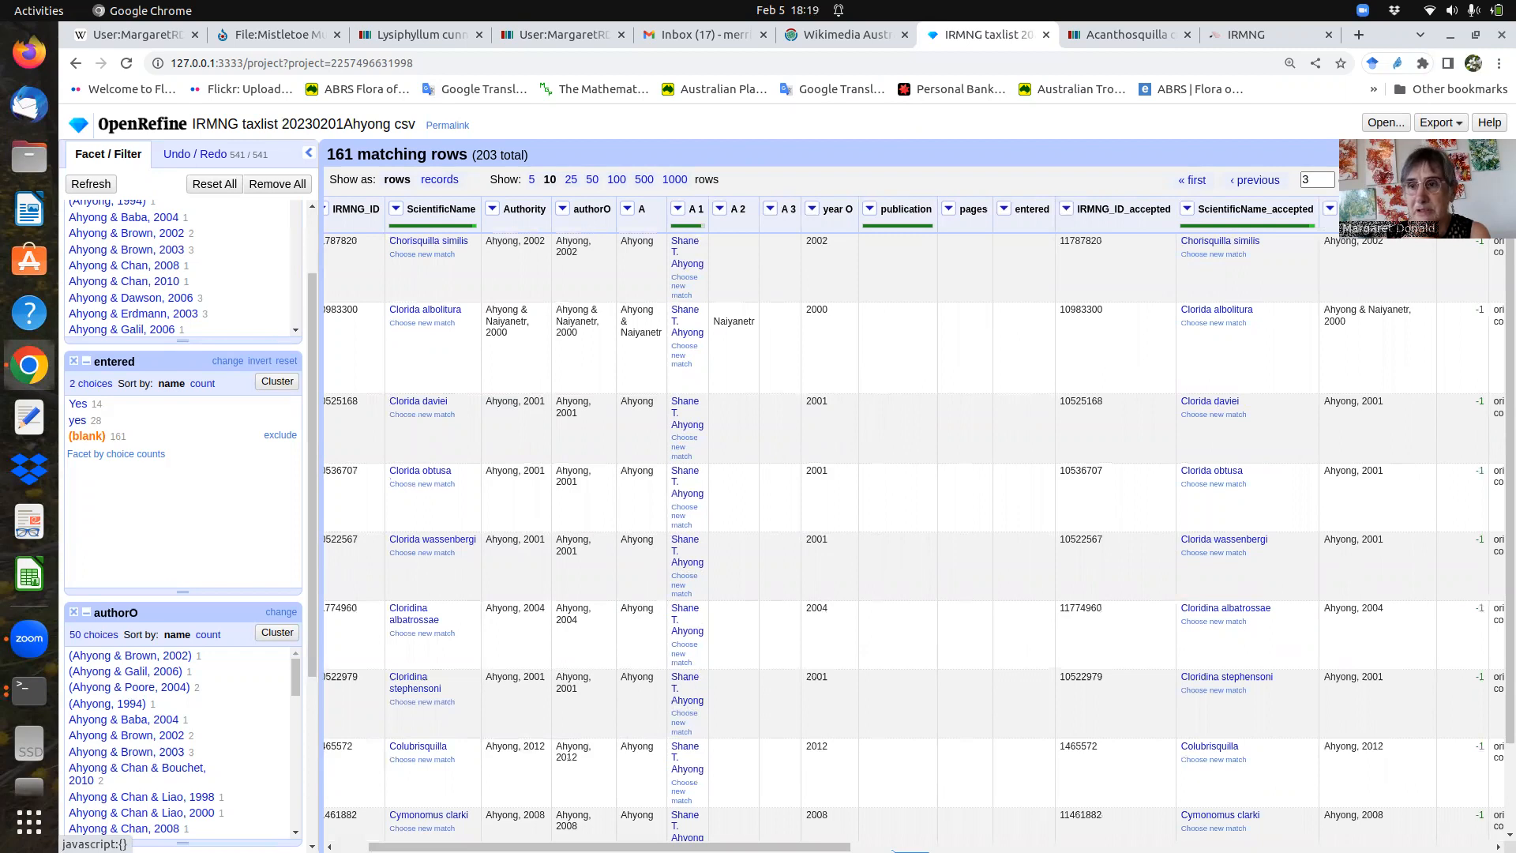
left_click(1428, 180)
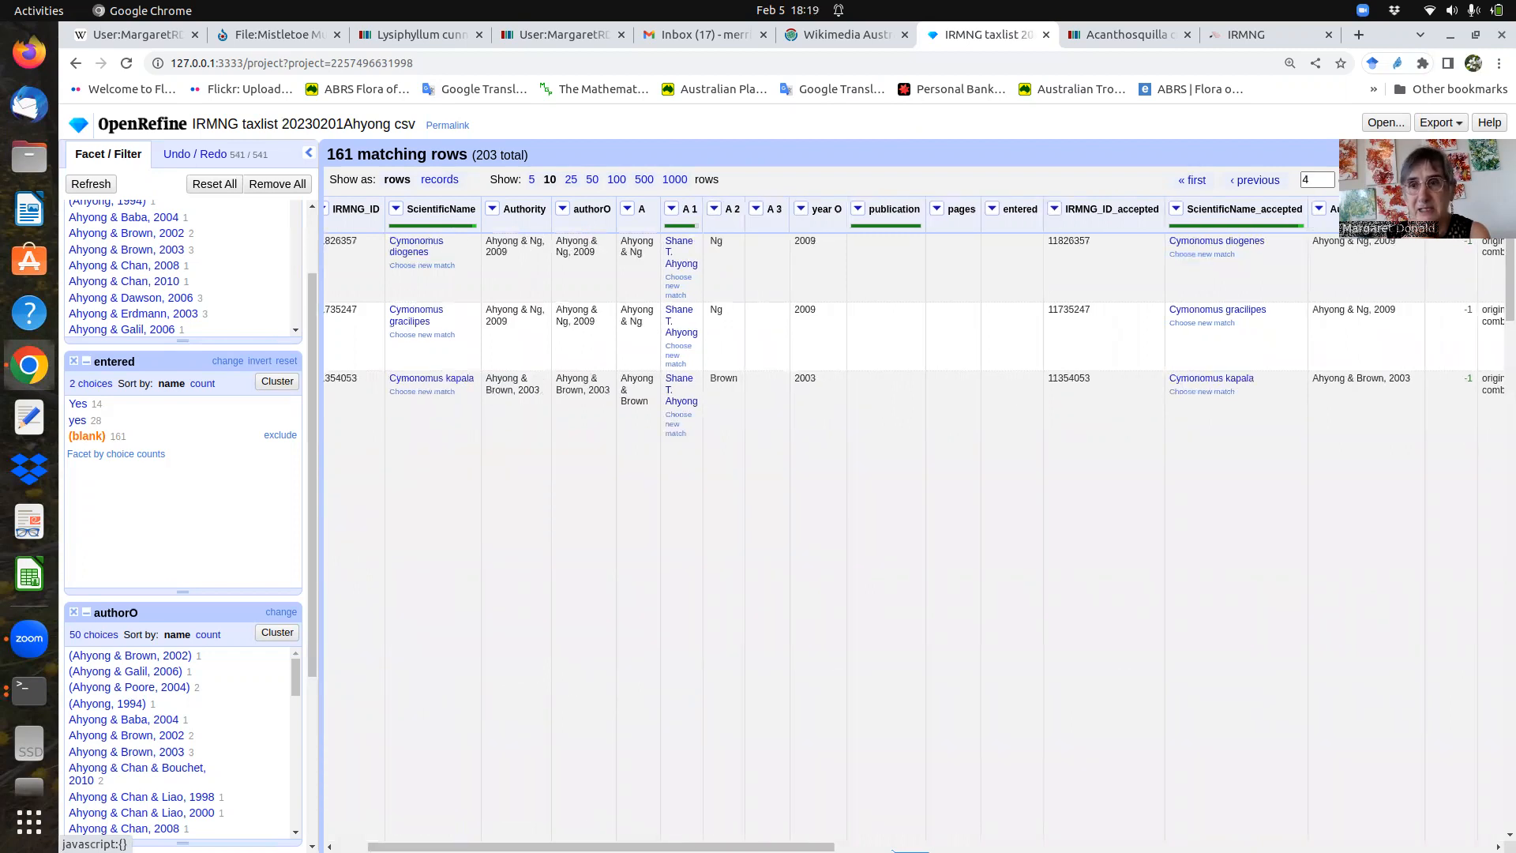
left_click(1428, 180)
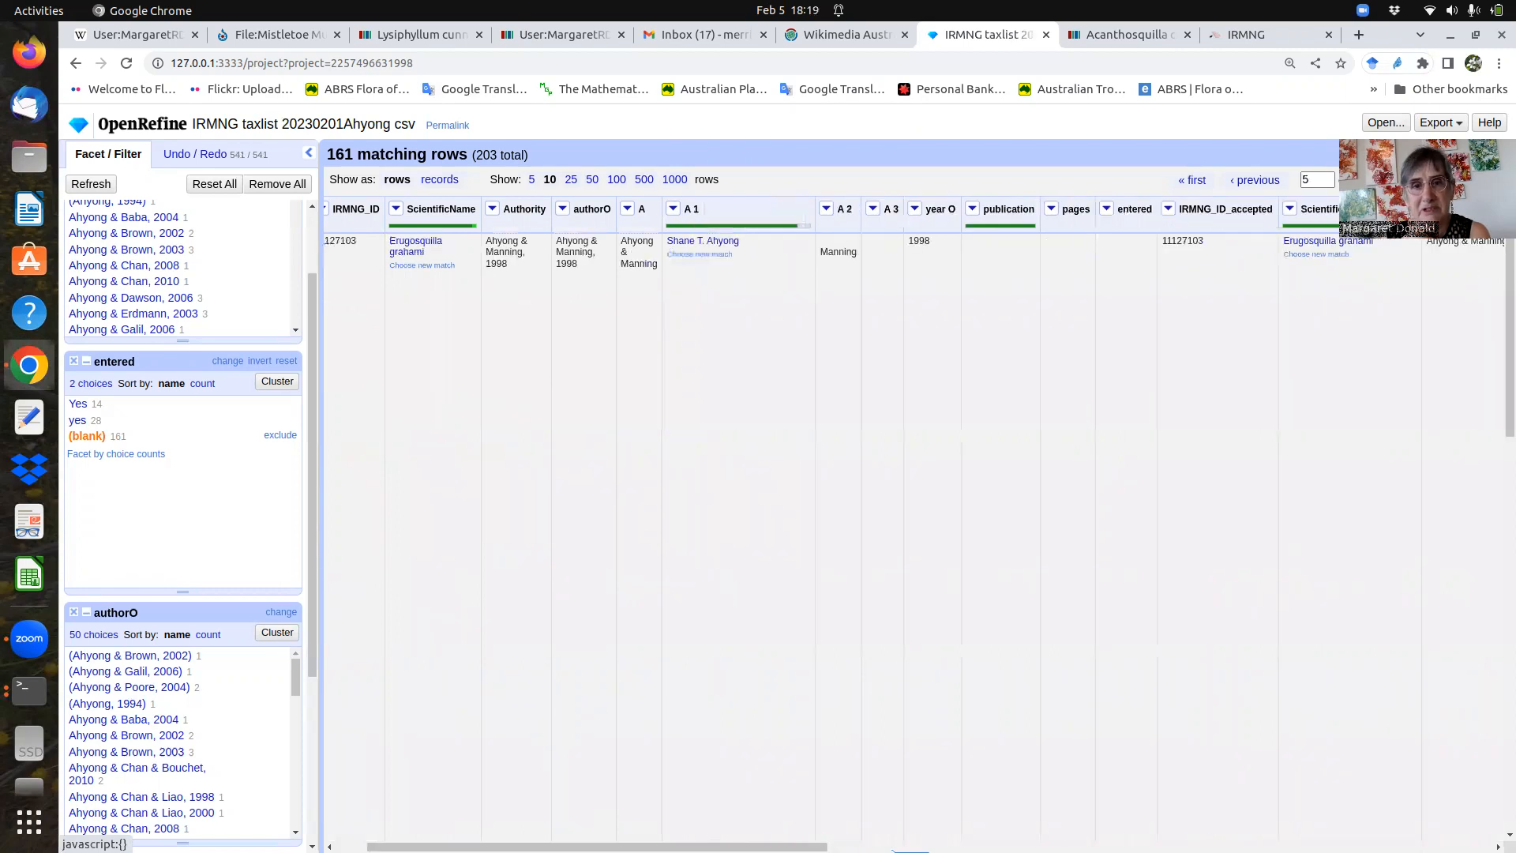
left_click(1428, 180)
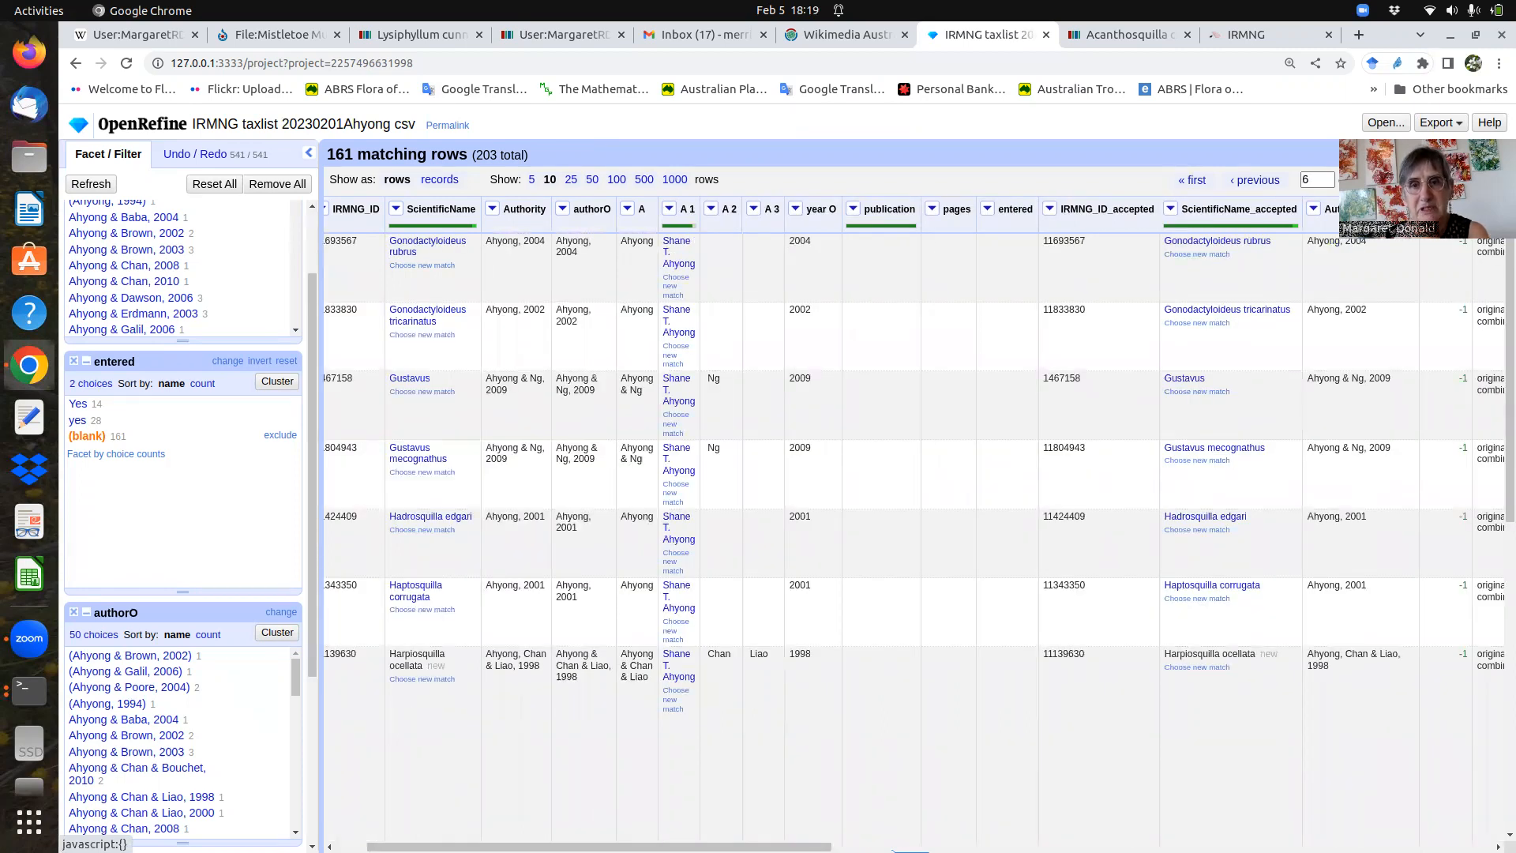
- Reconcile column A 2 against the Wikidata human type (Q5), with auto-matching of high-confidence candidates turned off
left_click(712, 209)
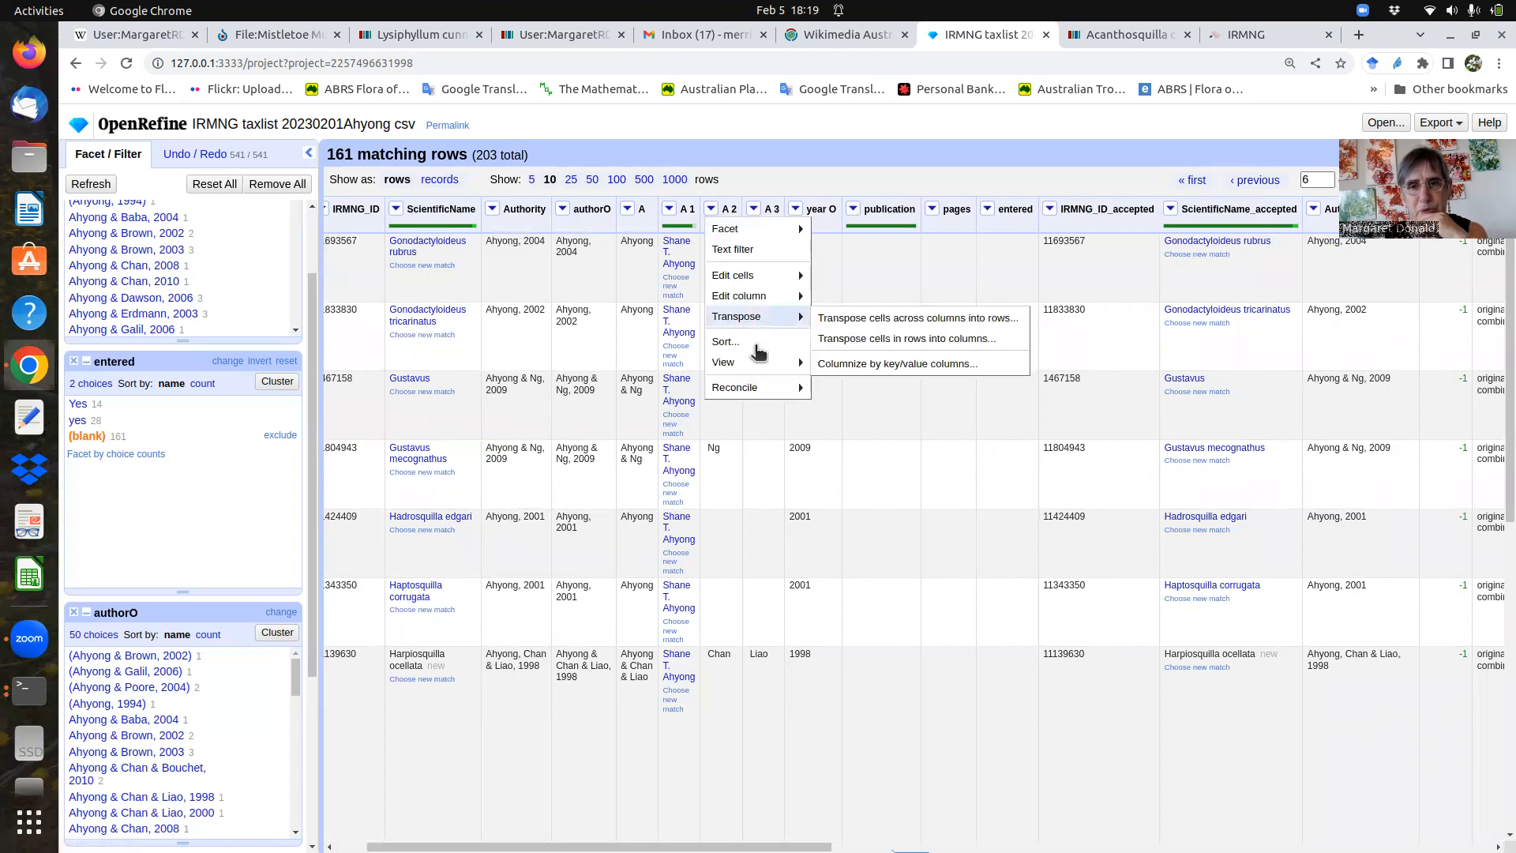
left_click(834, 391)
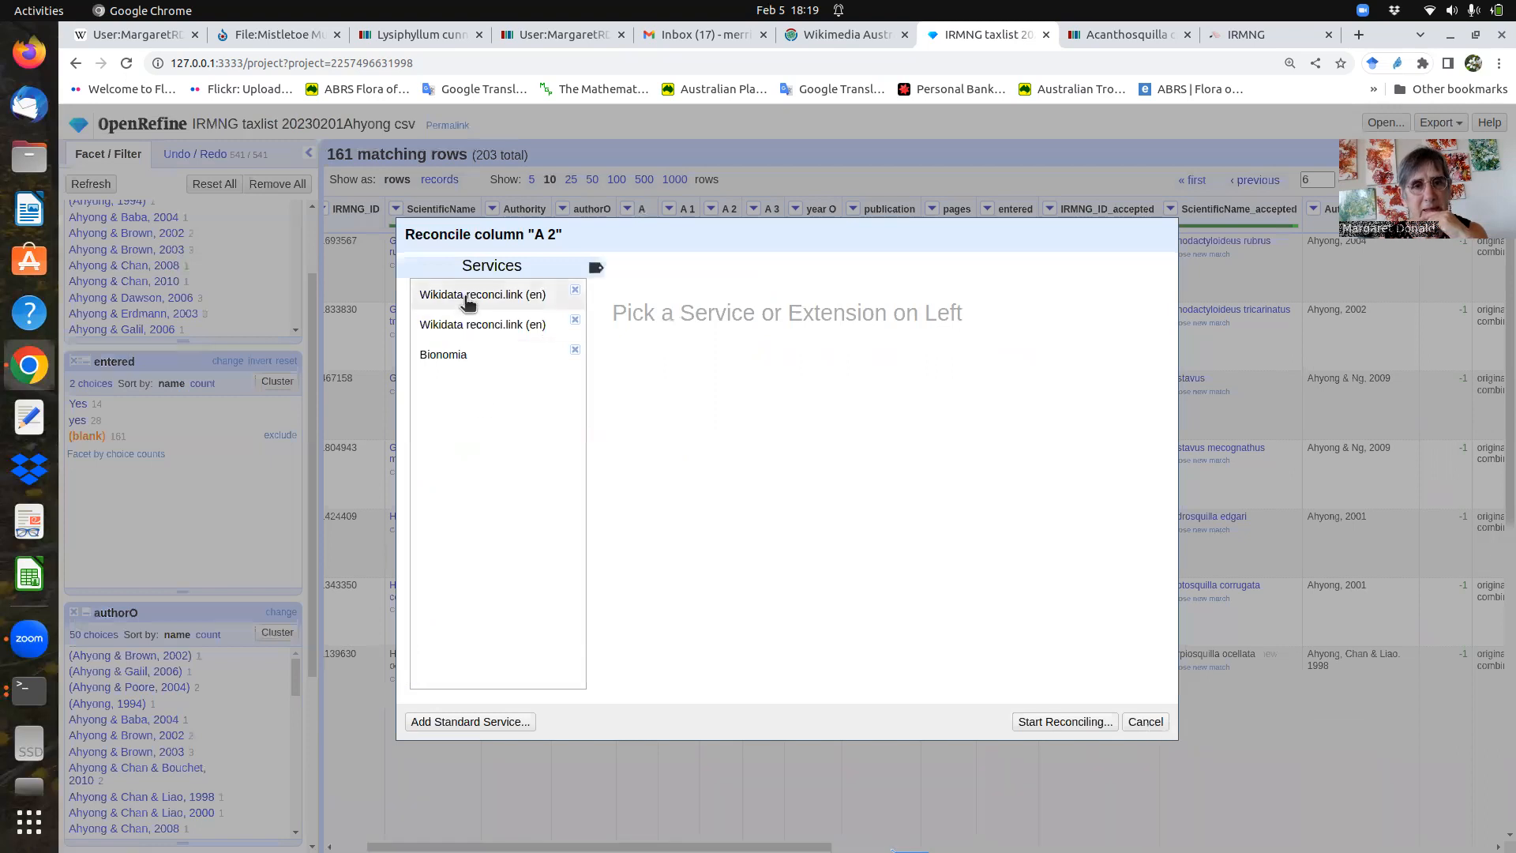
left_click(476, 324)
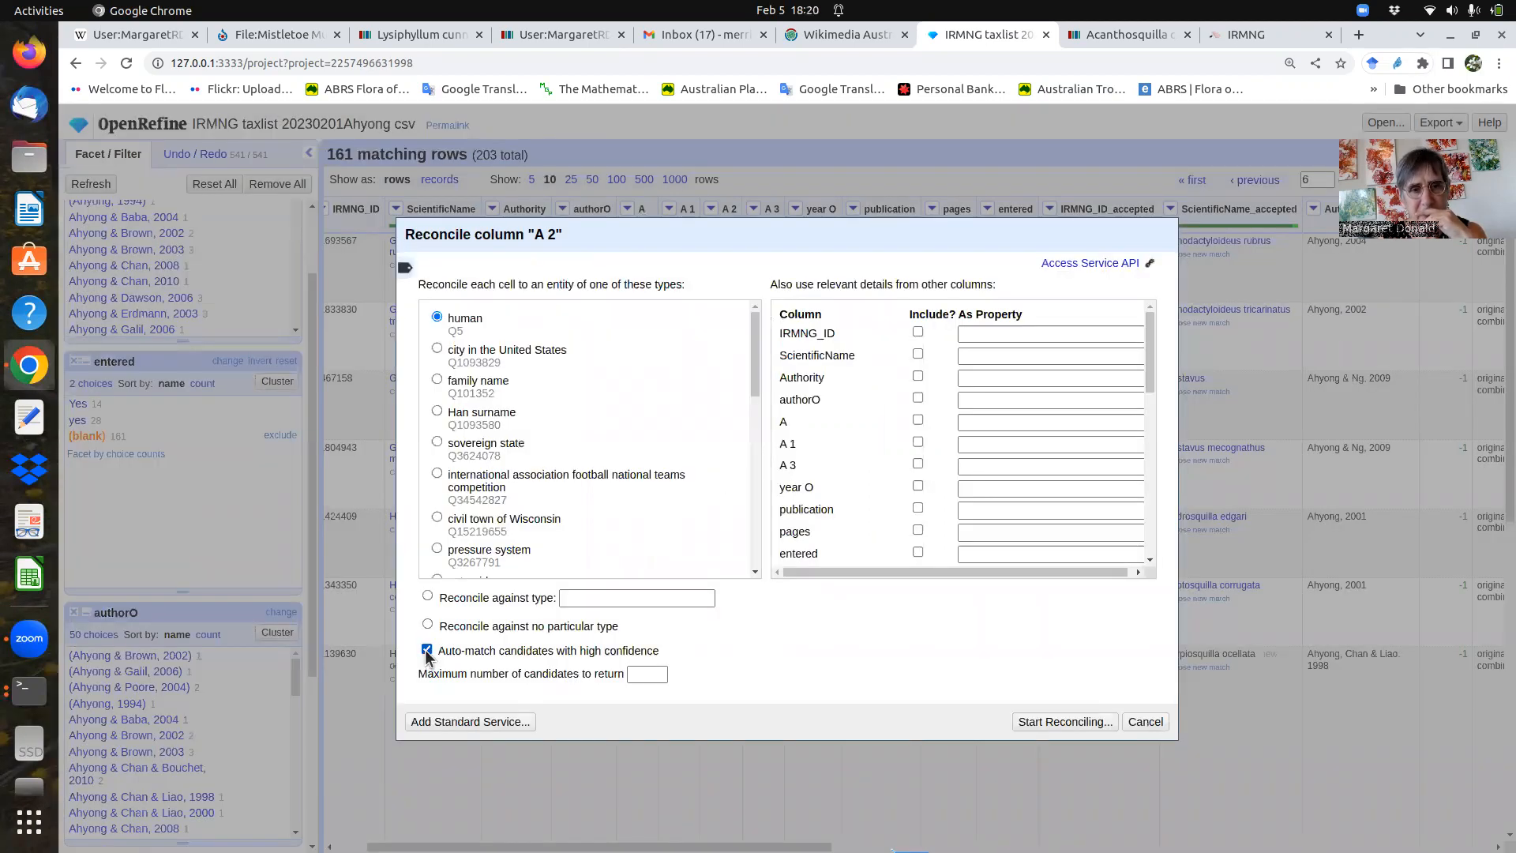
left_click(426, 649)
left_click(1070, 722)
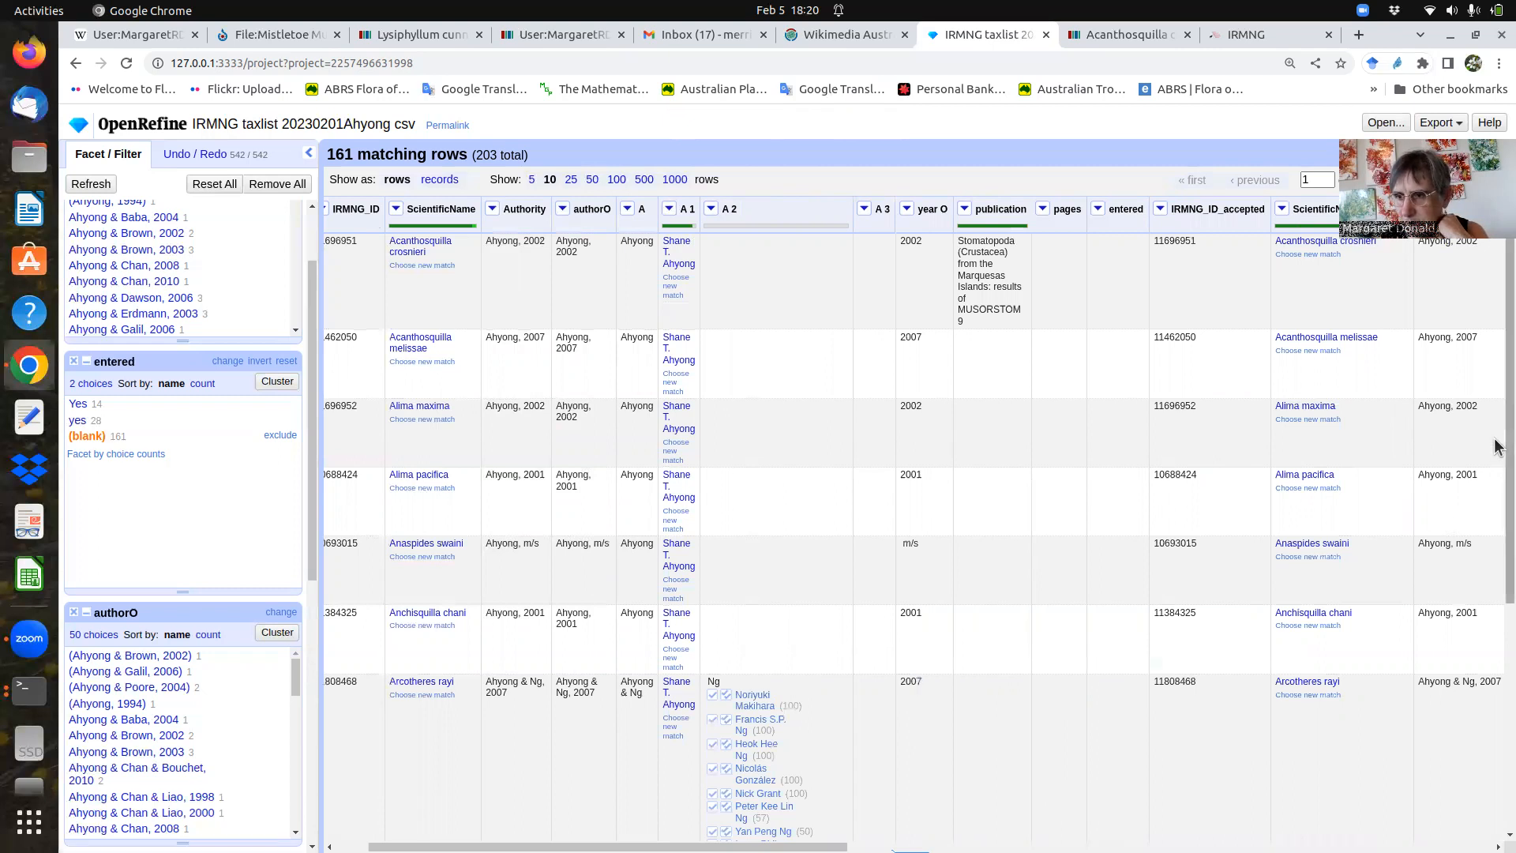
- Search for the Arcotheres rayi co-author by full name and match all identical A 2 cells to the Singaporean freshwater field biologist
scroll(1494, 446, "down", 5)
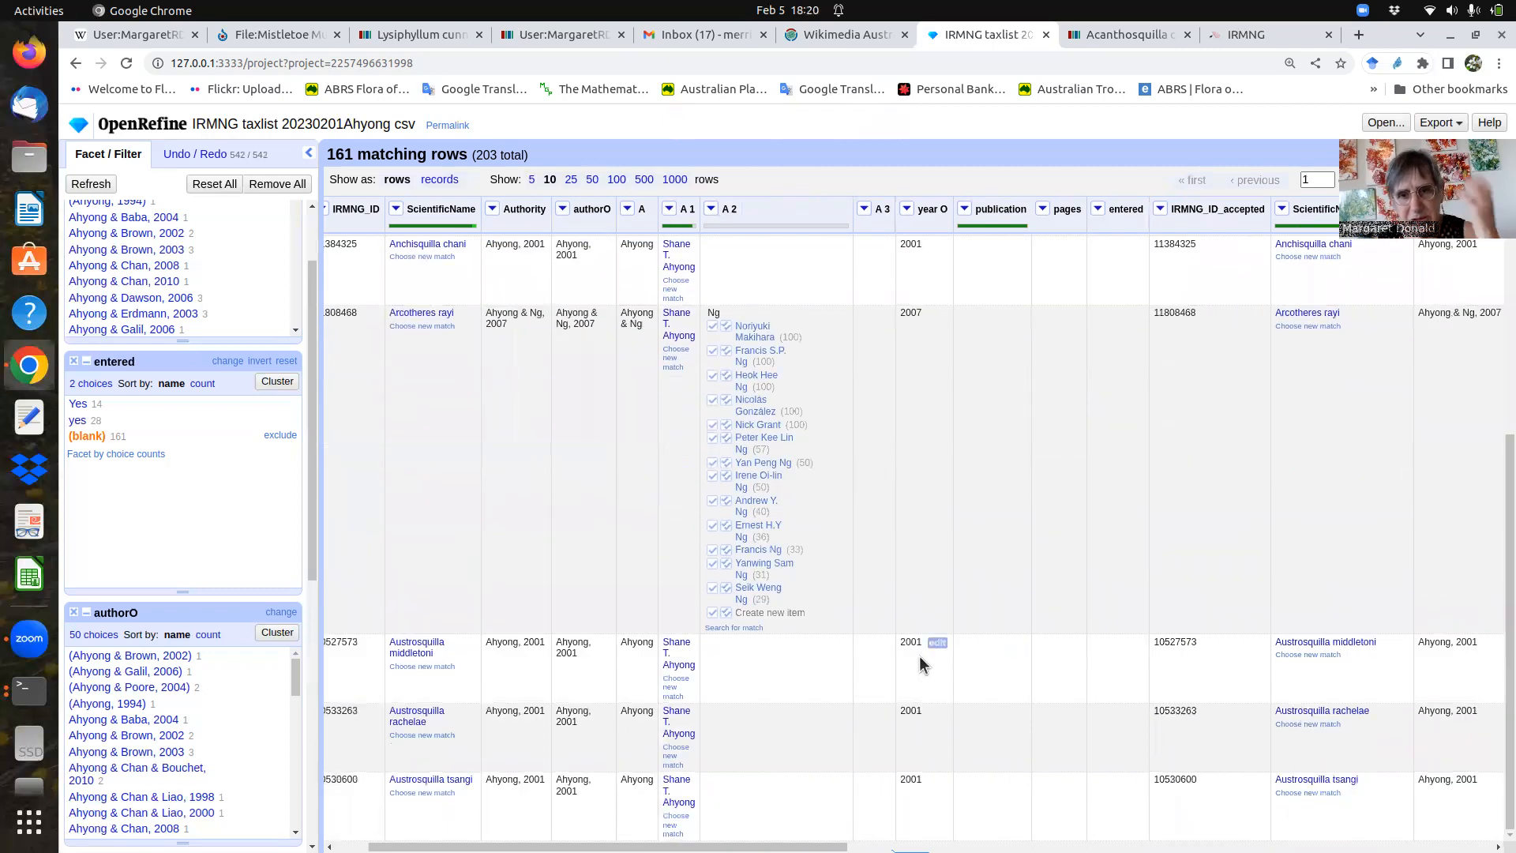
left_click(731, 630)
left_click(823, 450)
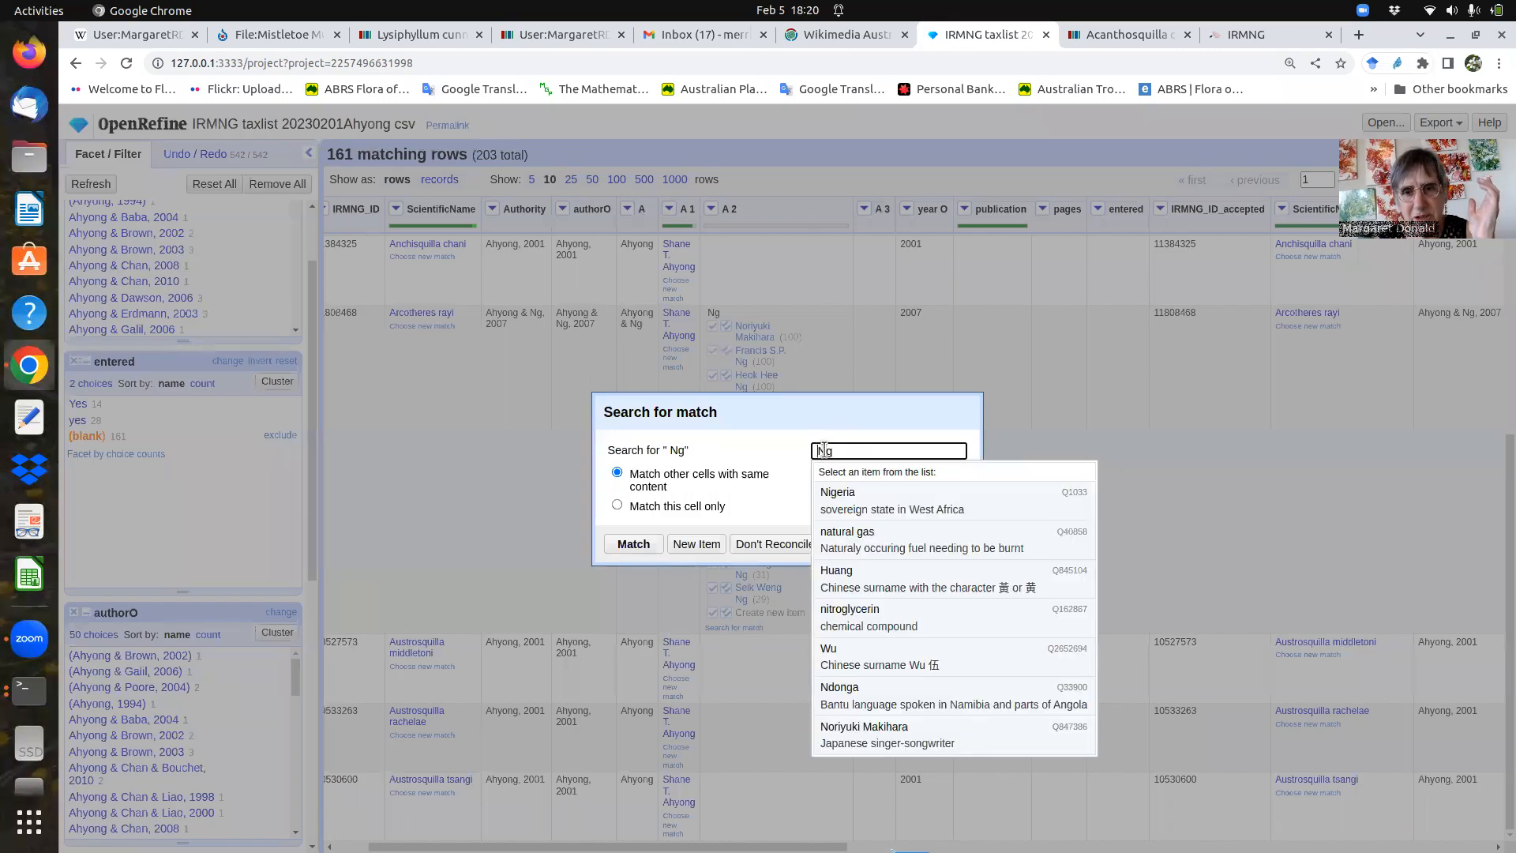
key("BackSpace")
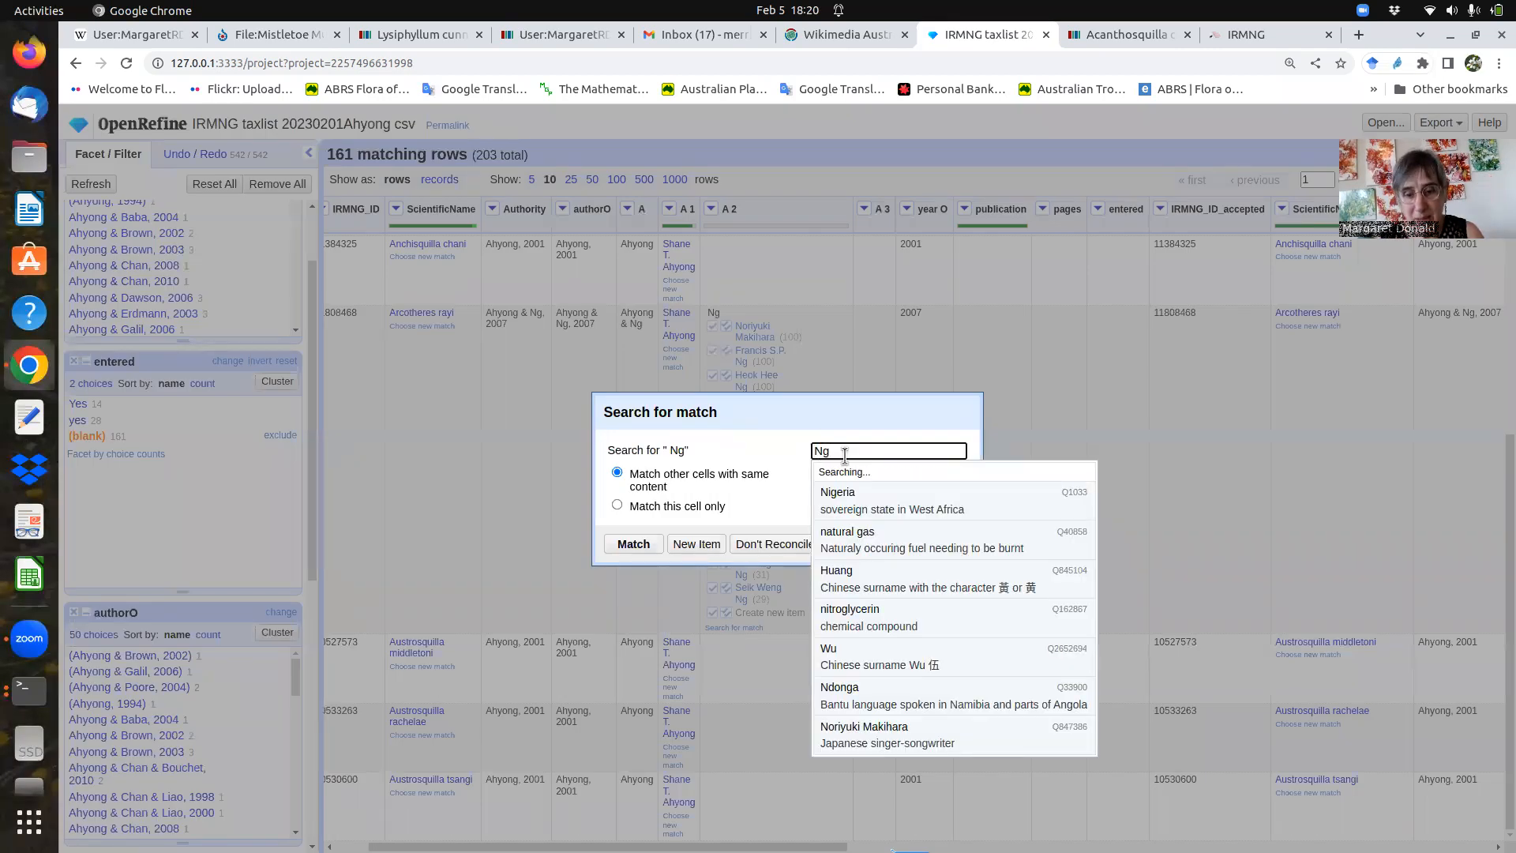
type("Pet")
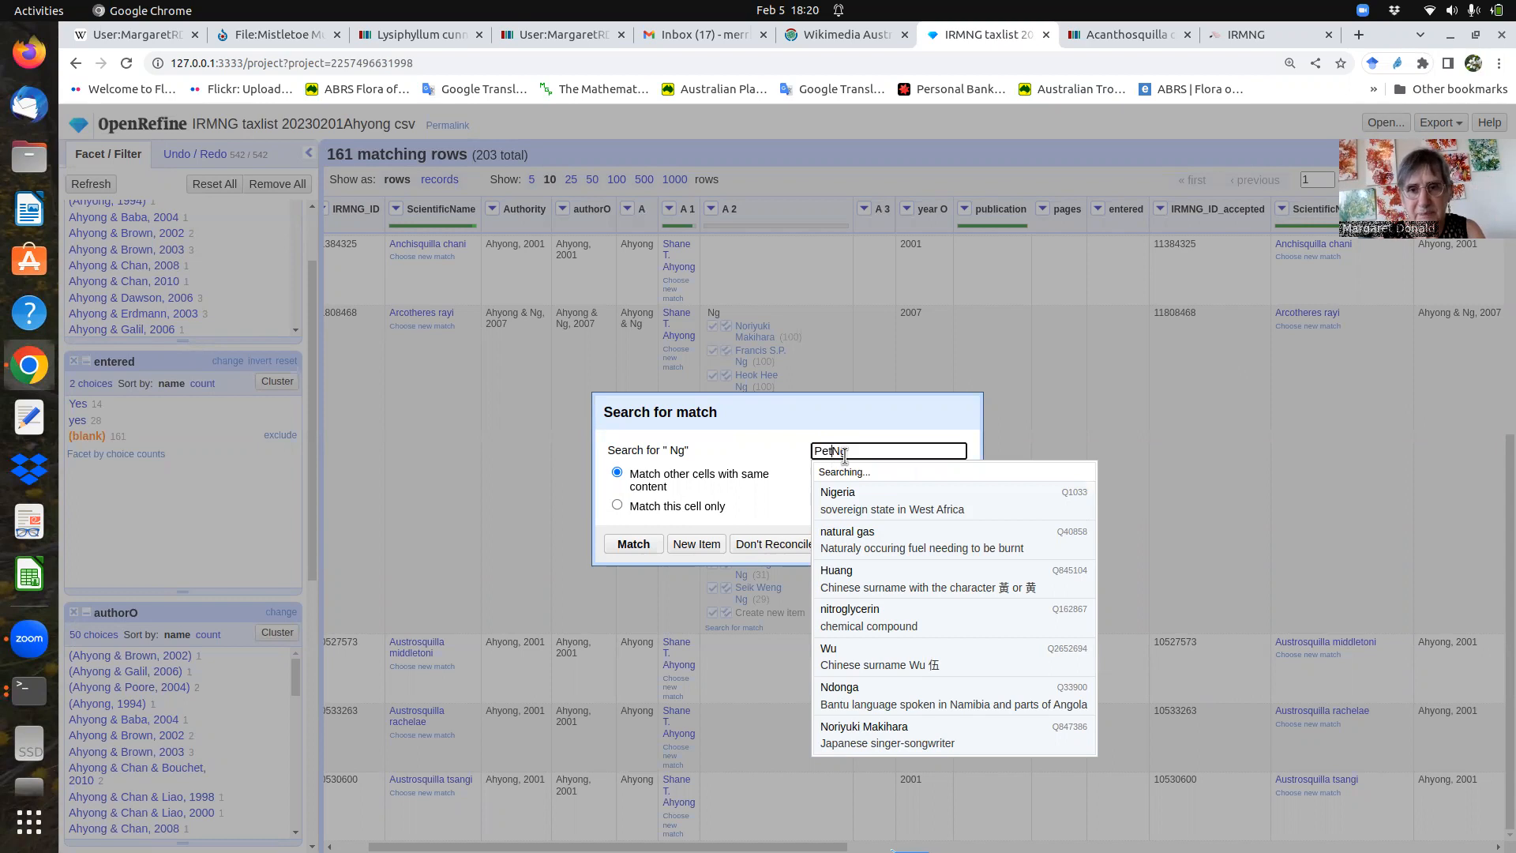
type("er K")
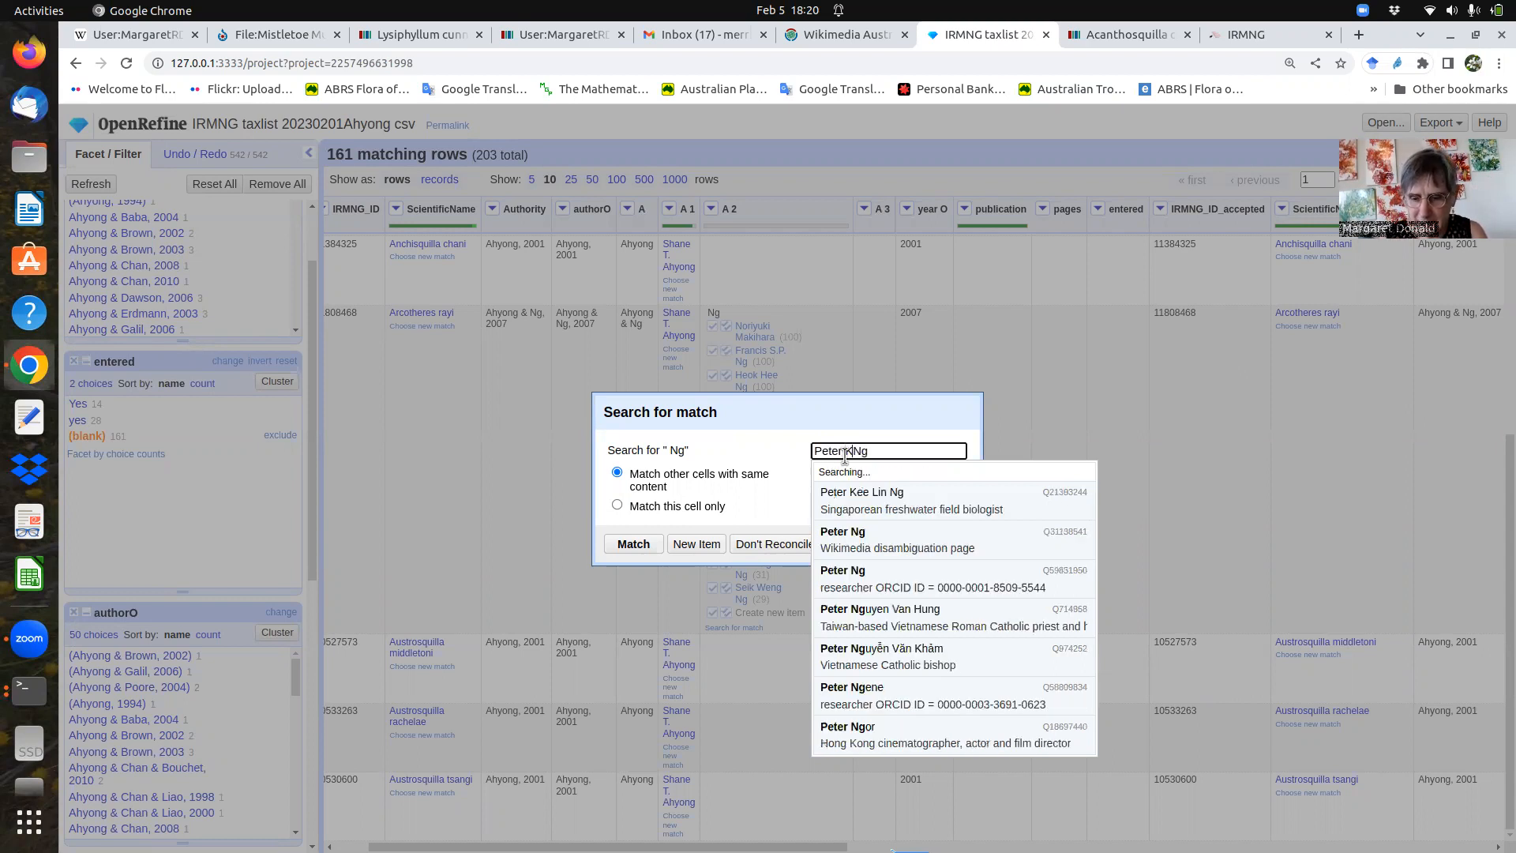
type(".L.")
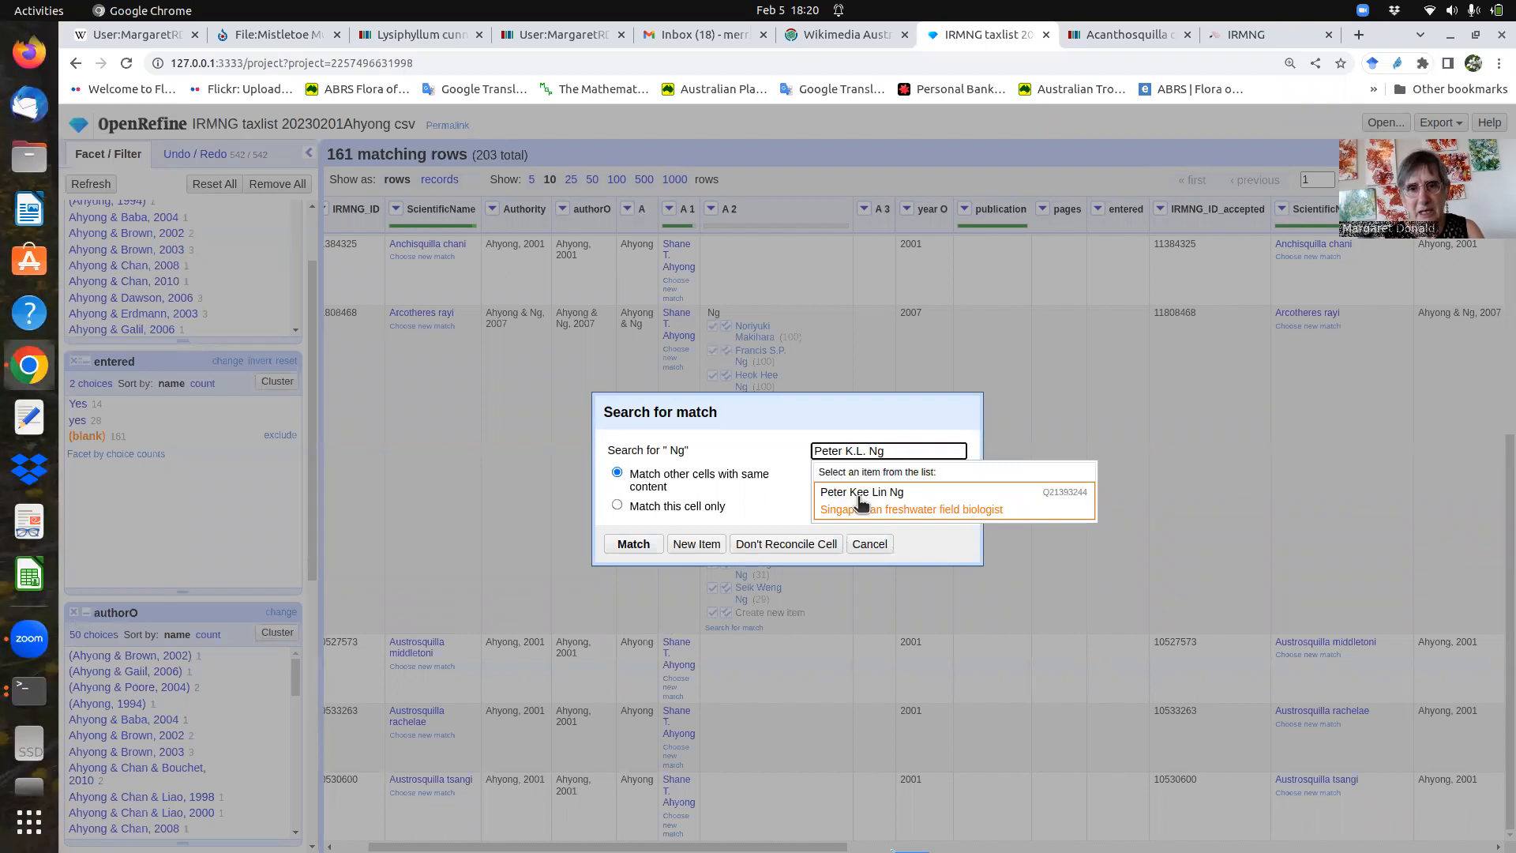
left_click(861, 498)
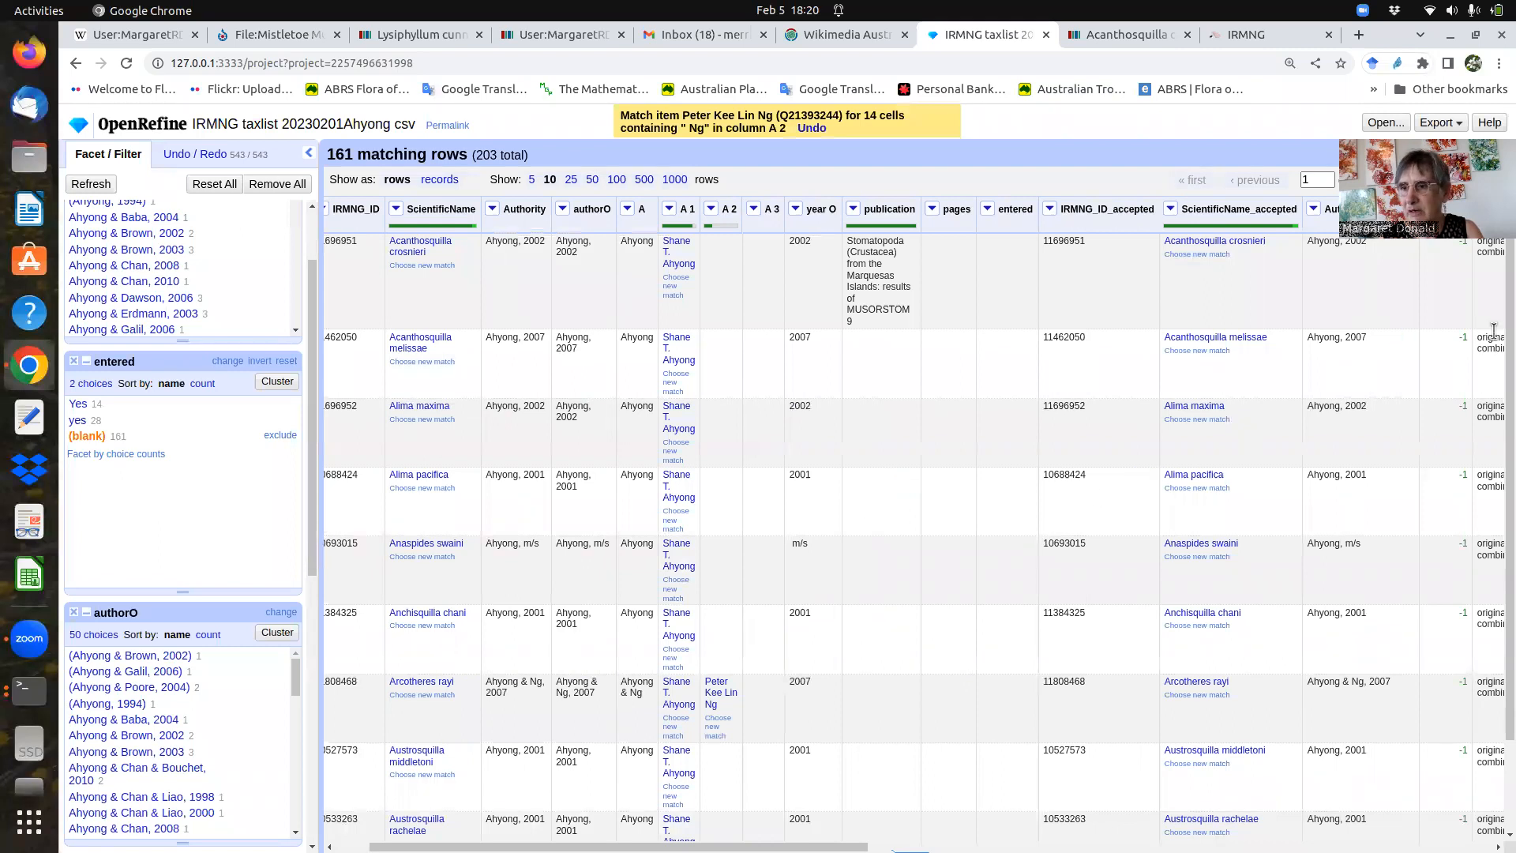
- Reconcile column A 3 against the Wikidata human type (Q5), with auto-matching of high-confidence candidates turned off
scroll(1495, 395, "down", 3)
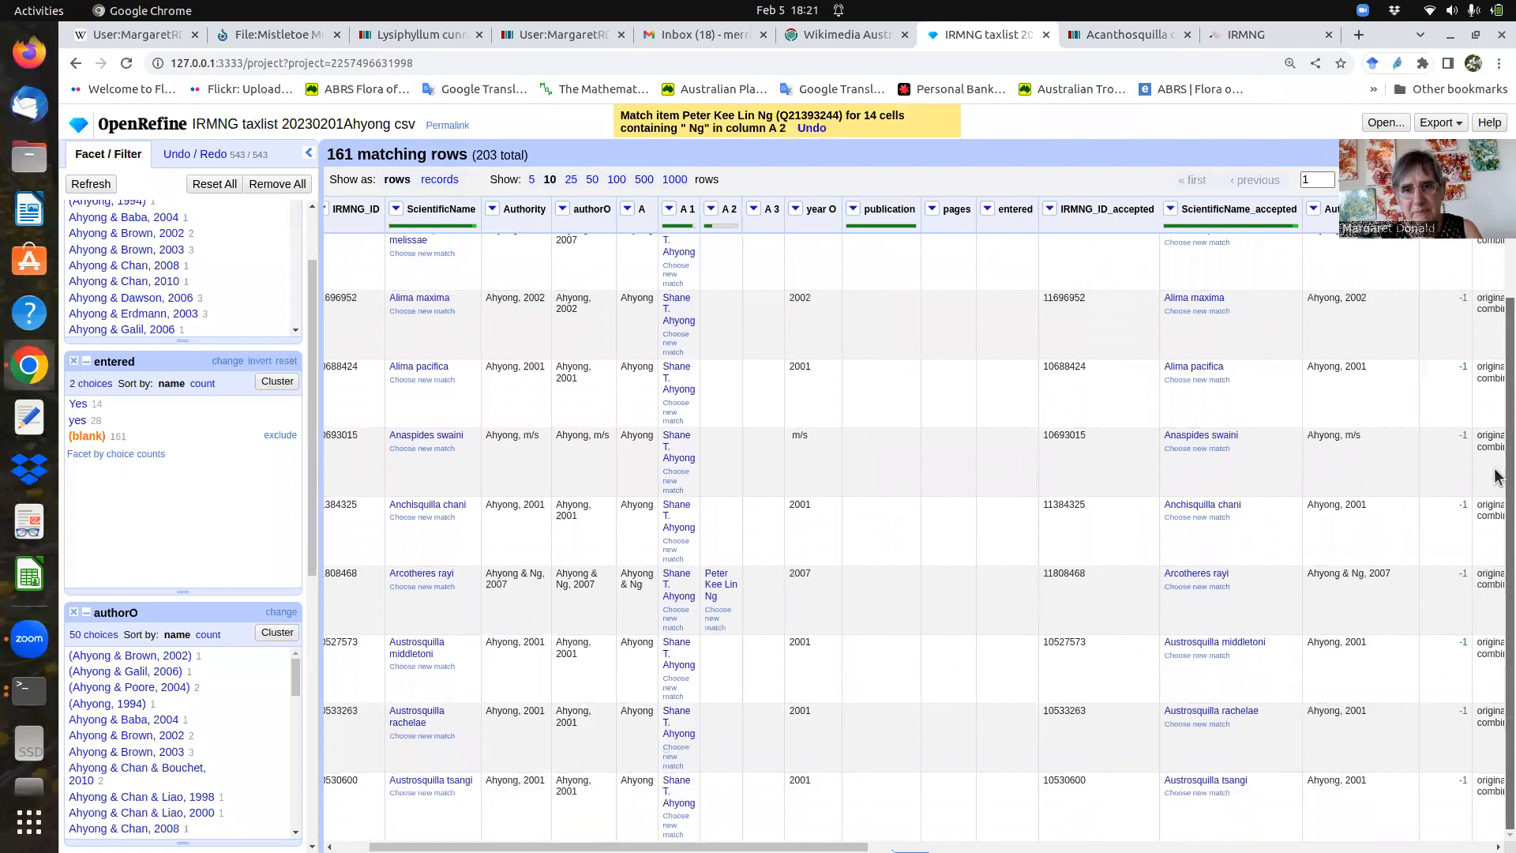
scroll(1495, 473, "up", 3)
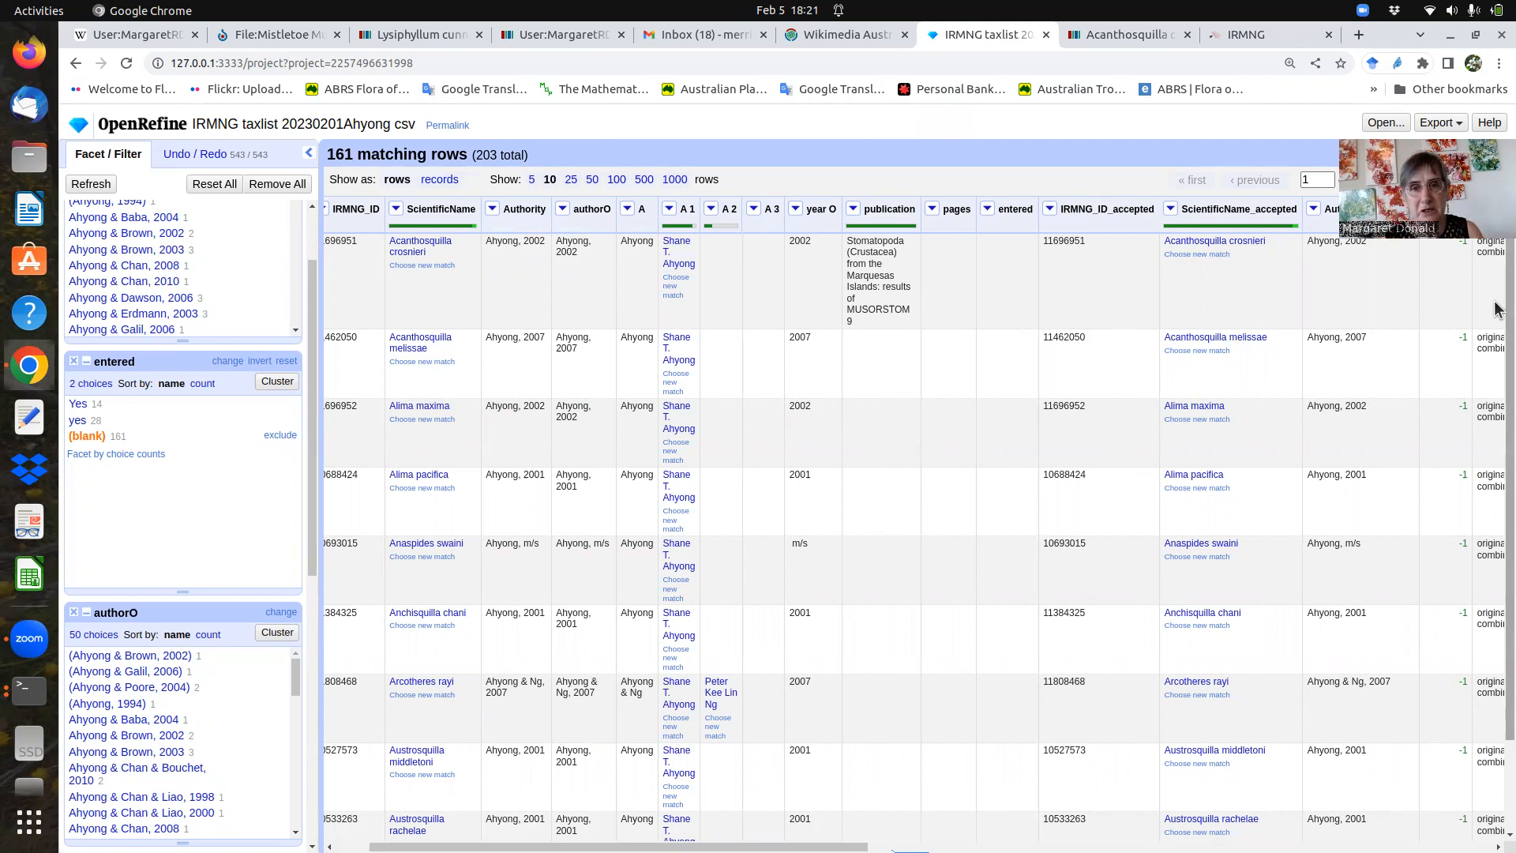
left_click(753, 210)
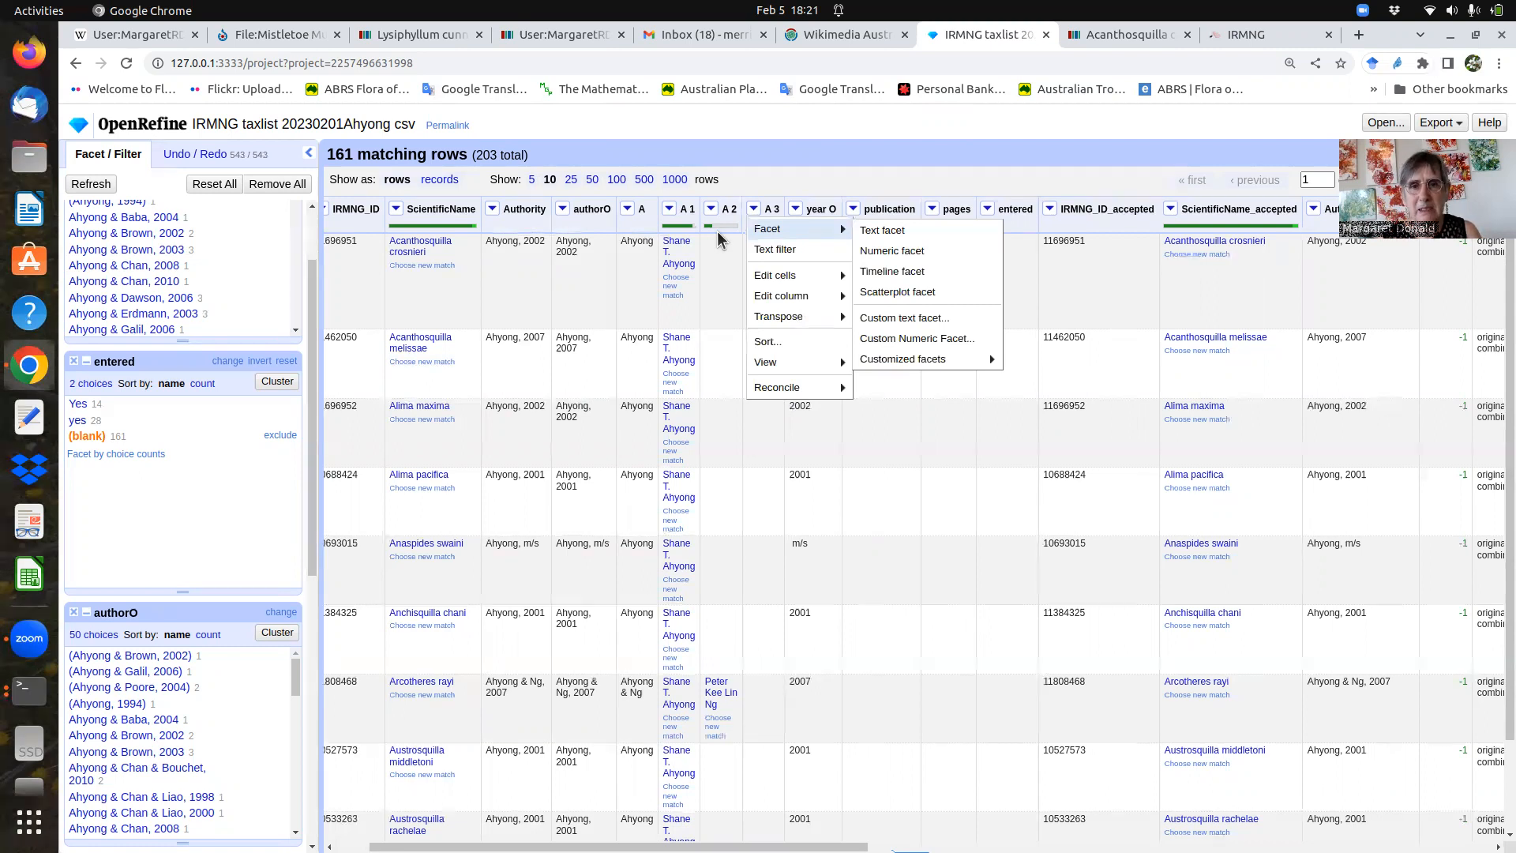
mouse_move(819, 279)
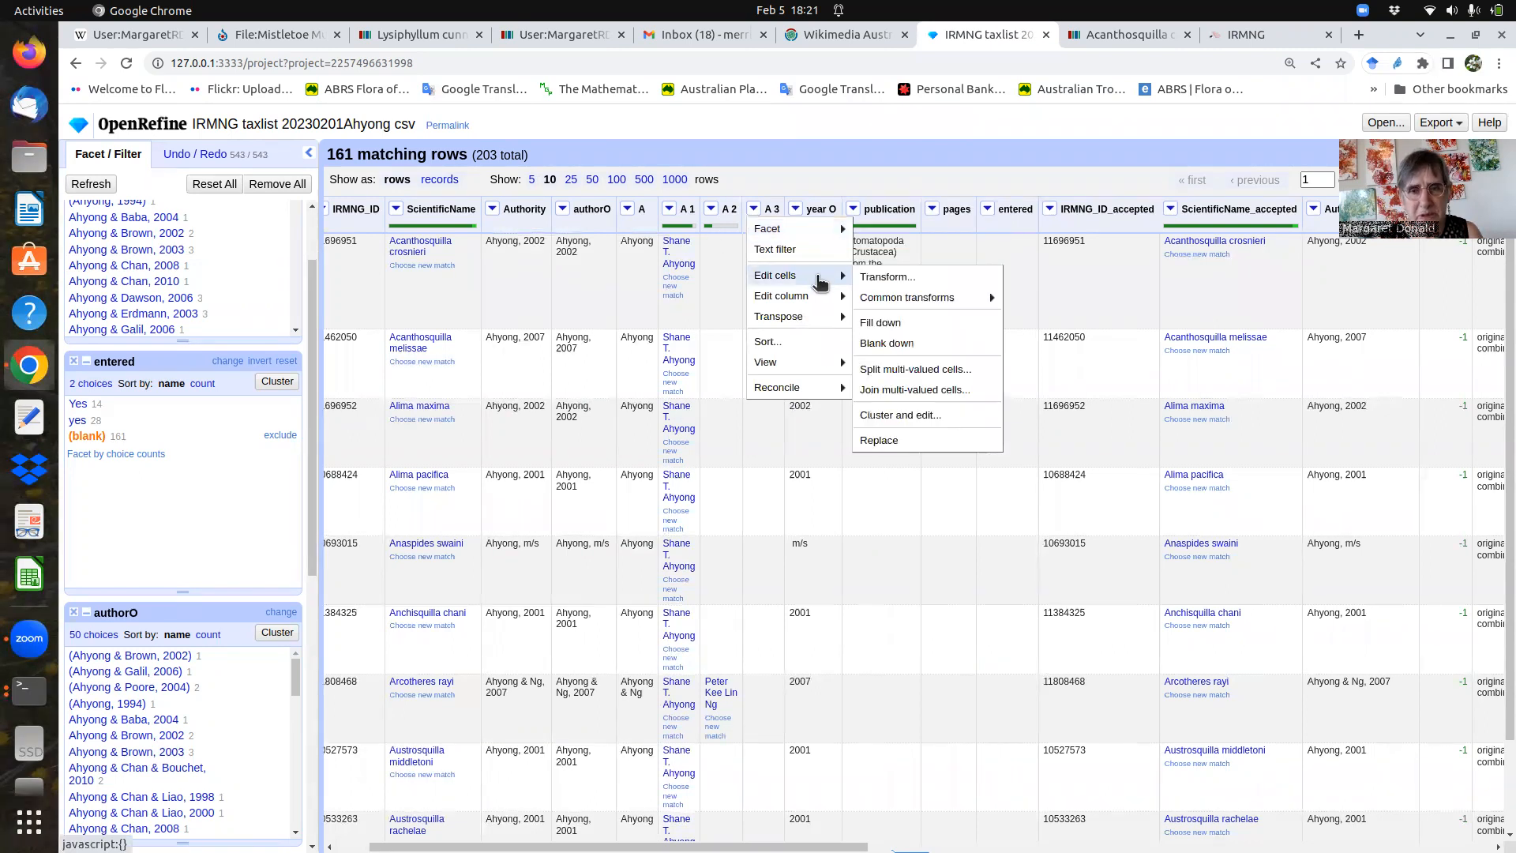
mouse_move(800, 389)
left_click(878, 392)
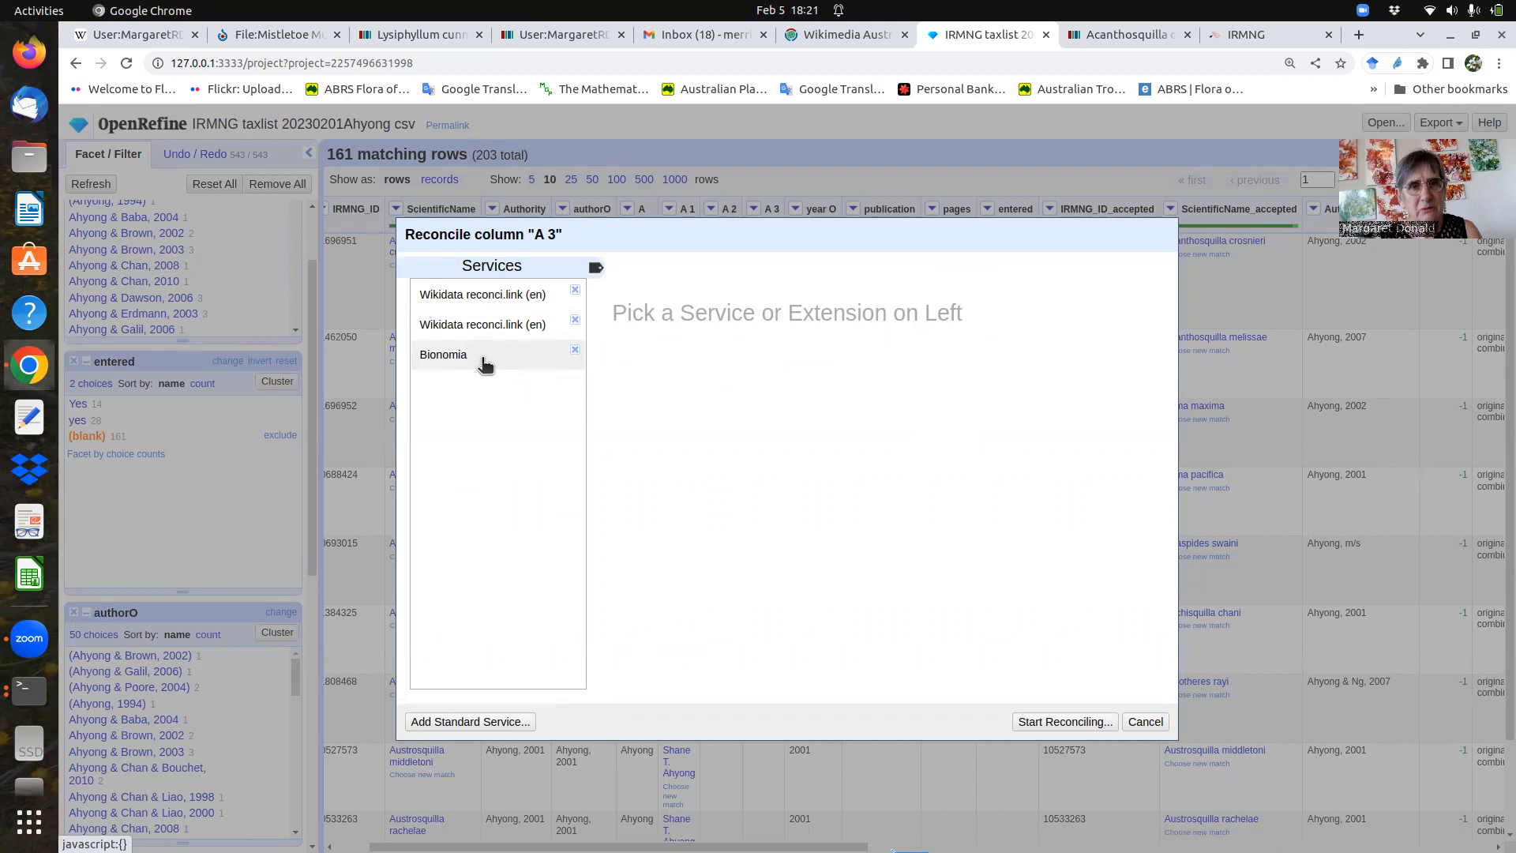
left_click(466, 321)
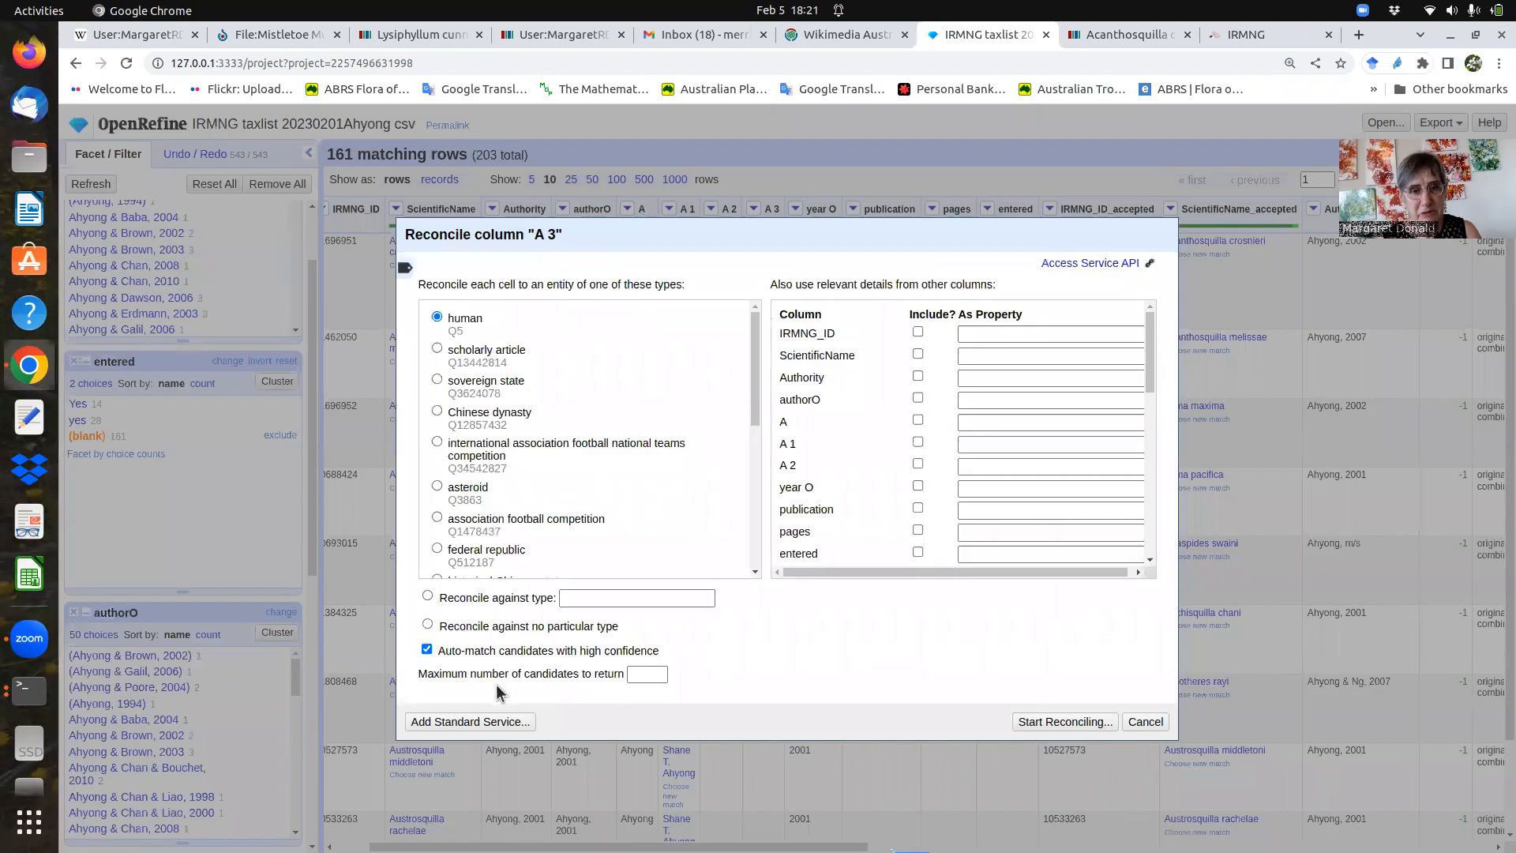
left_click(427, 649)
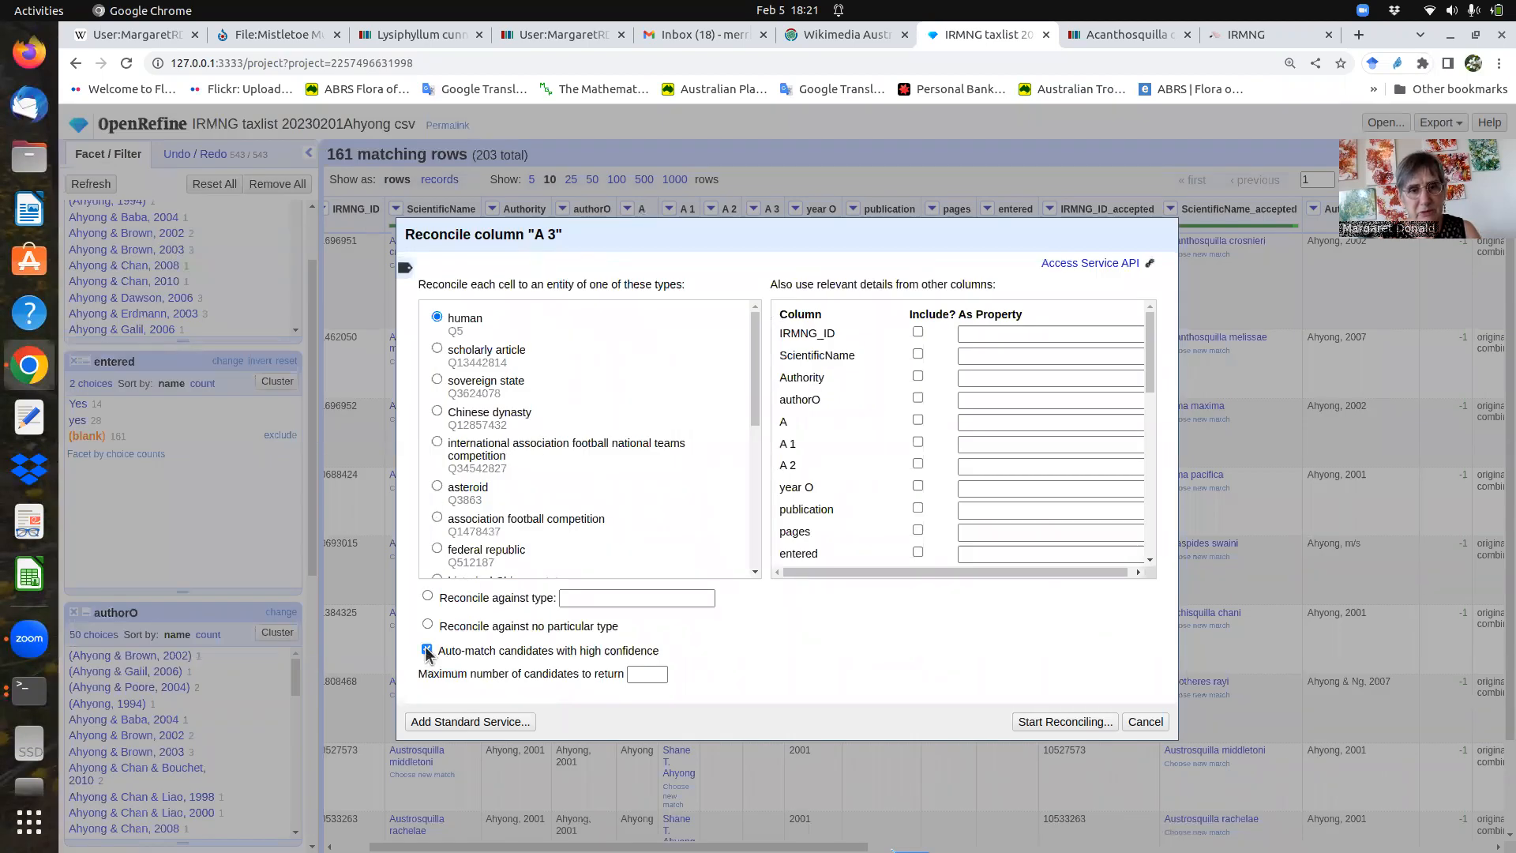
left_click(1093, 723)
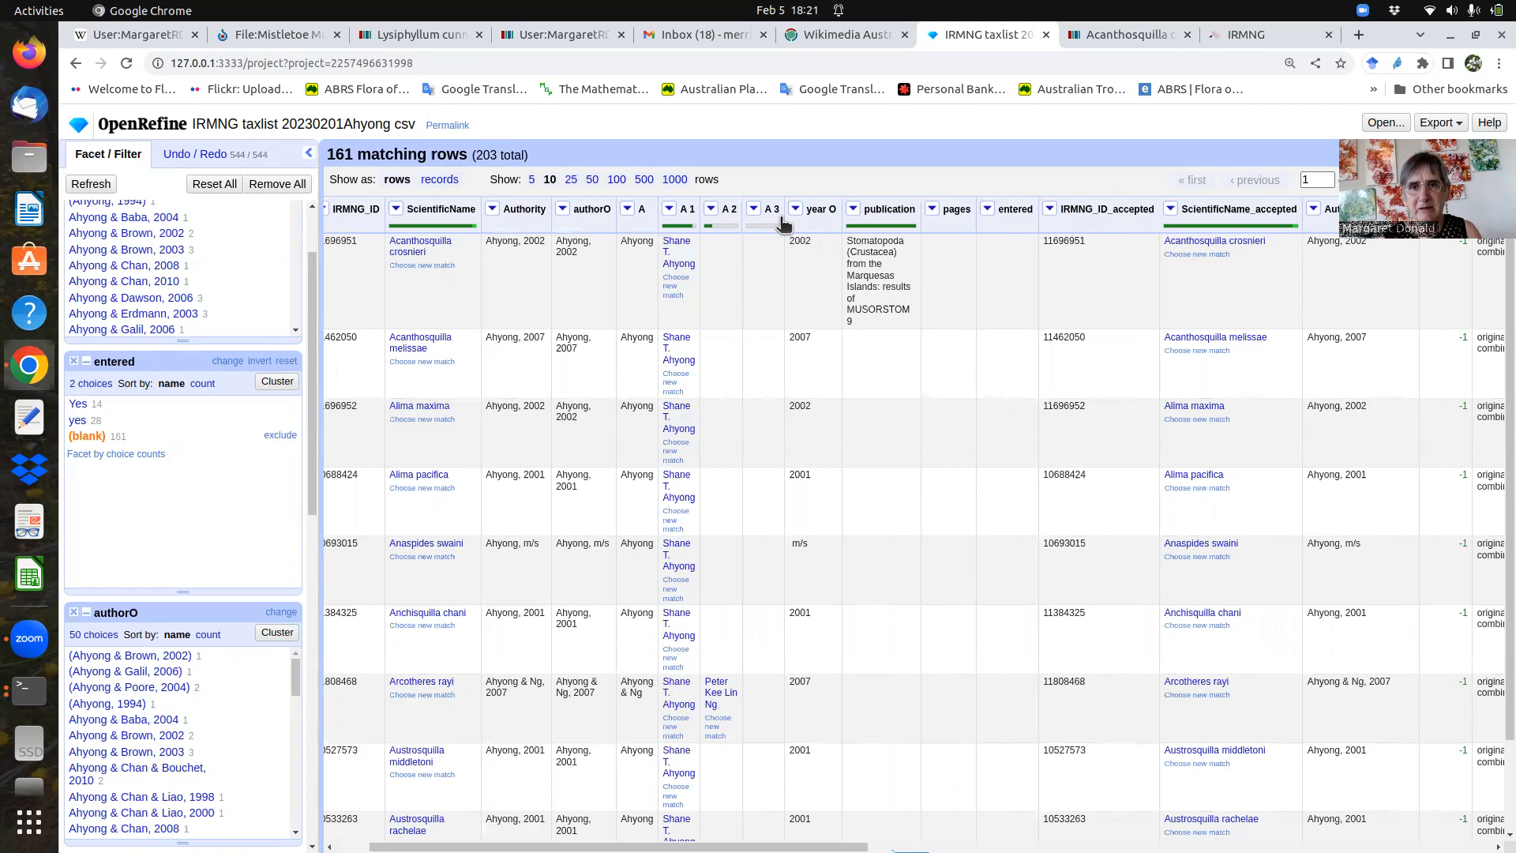
- Add a text facet on column A 3 and restrict the rows to the third author of Pleistacantha stilipes
left_click(754, 210)
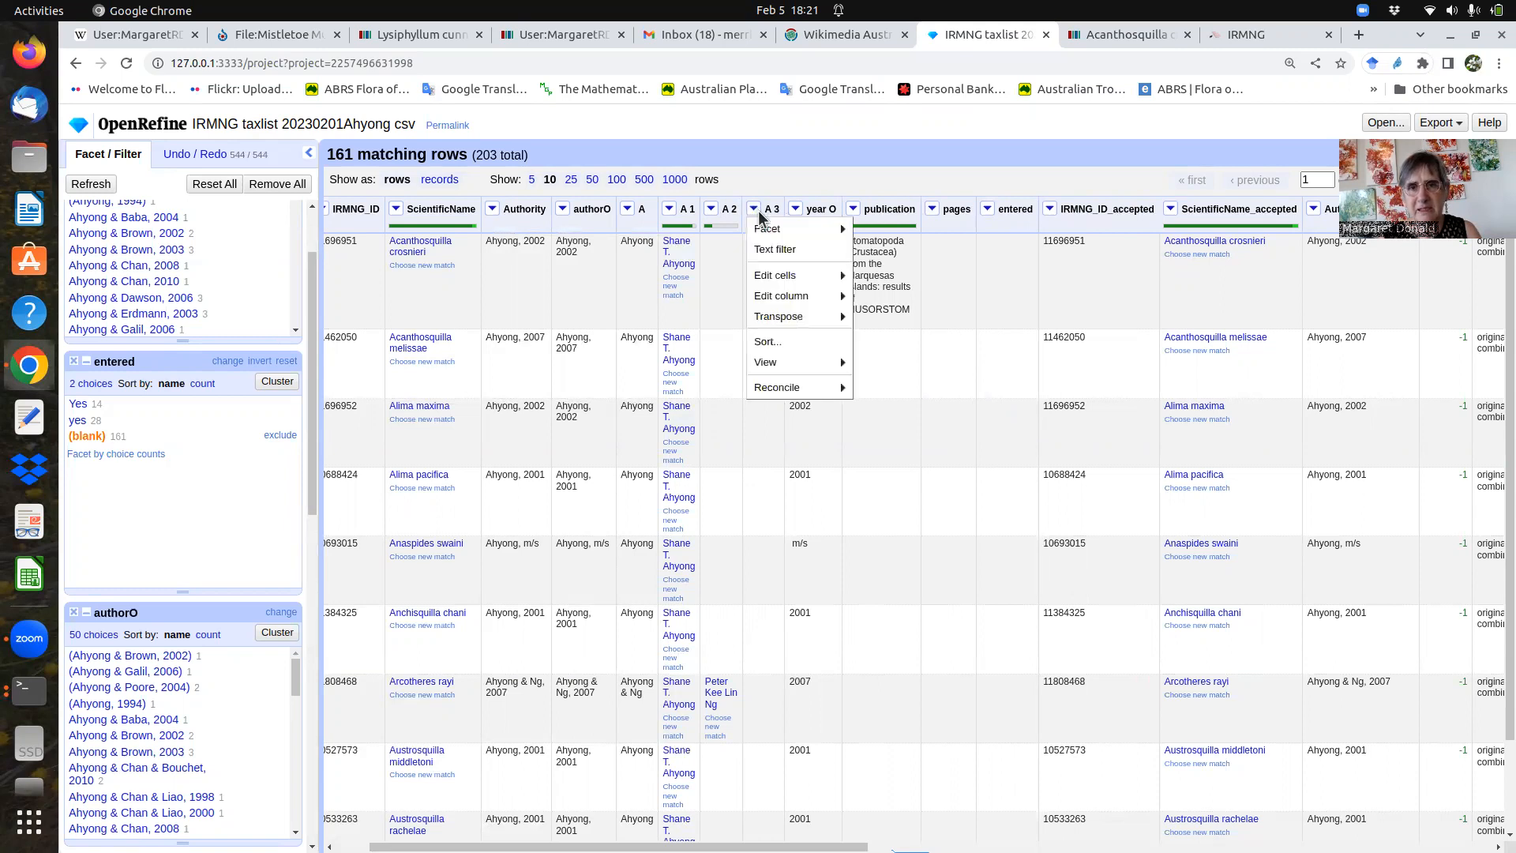
mouse_move(789, 229)
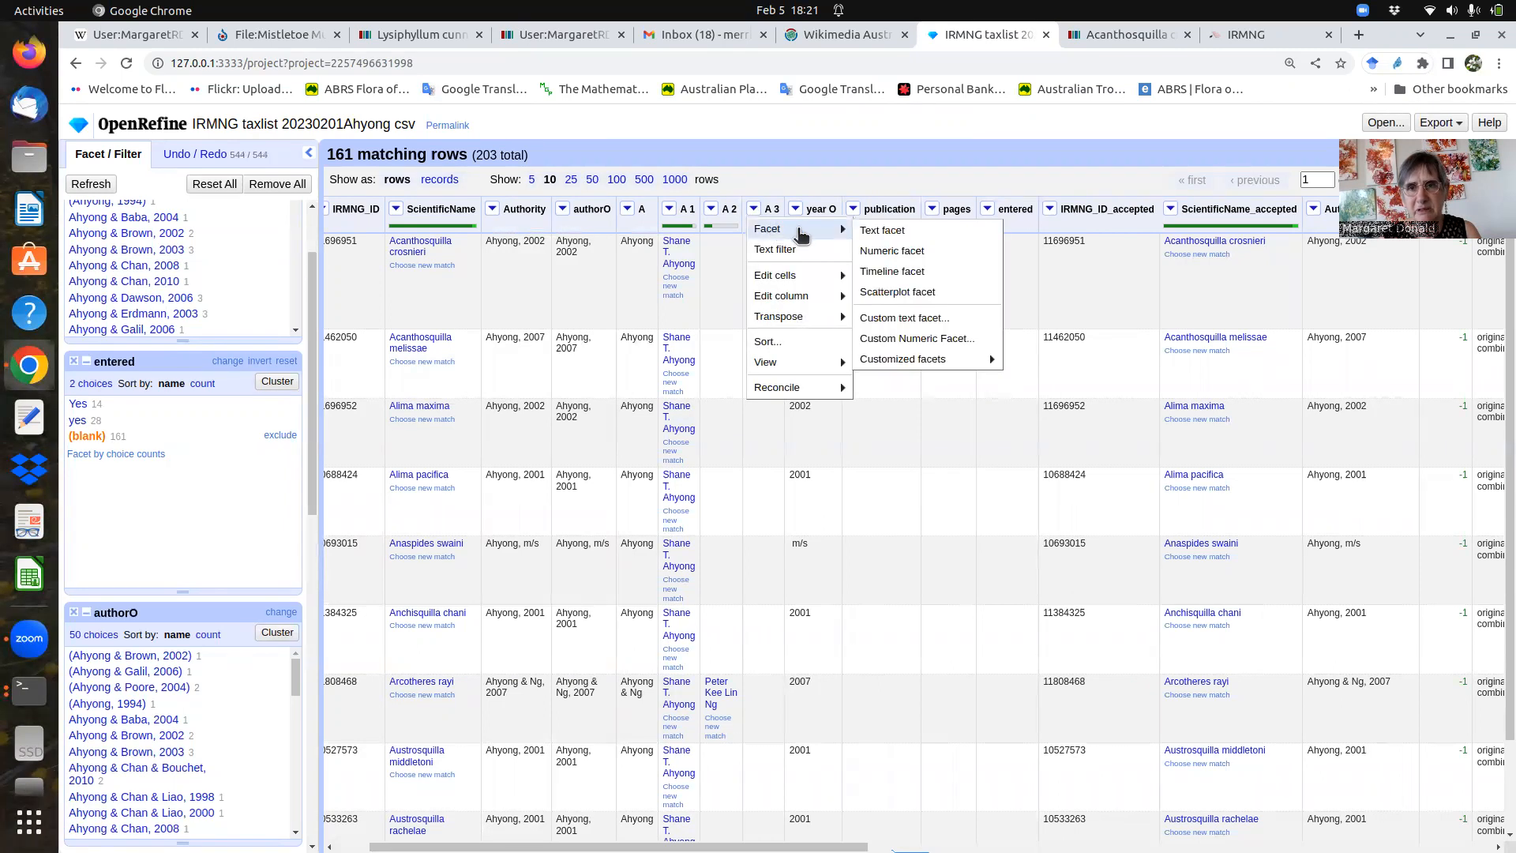
left_click(882, 232)
left_click_drag(308, 462, 319, 821)
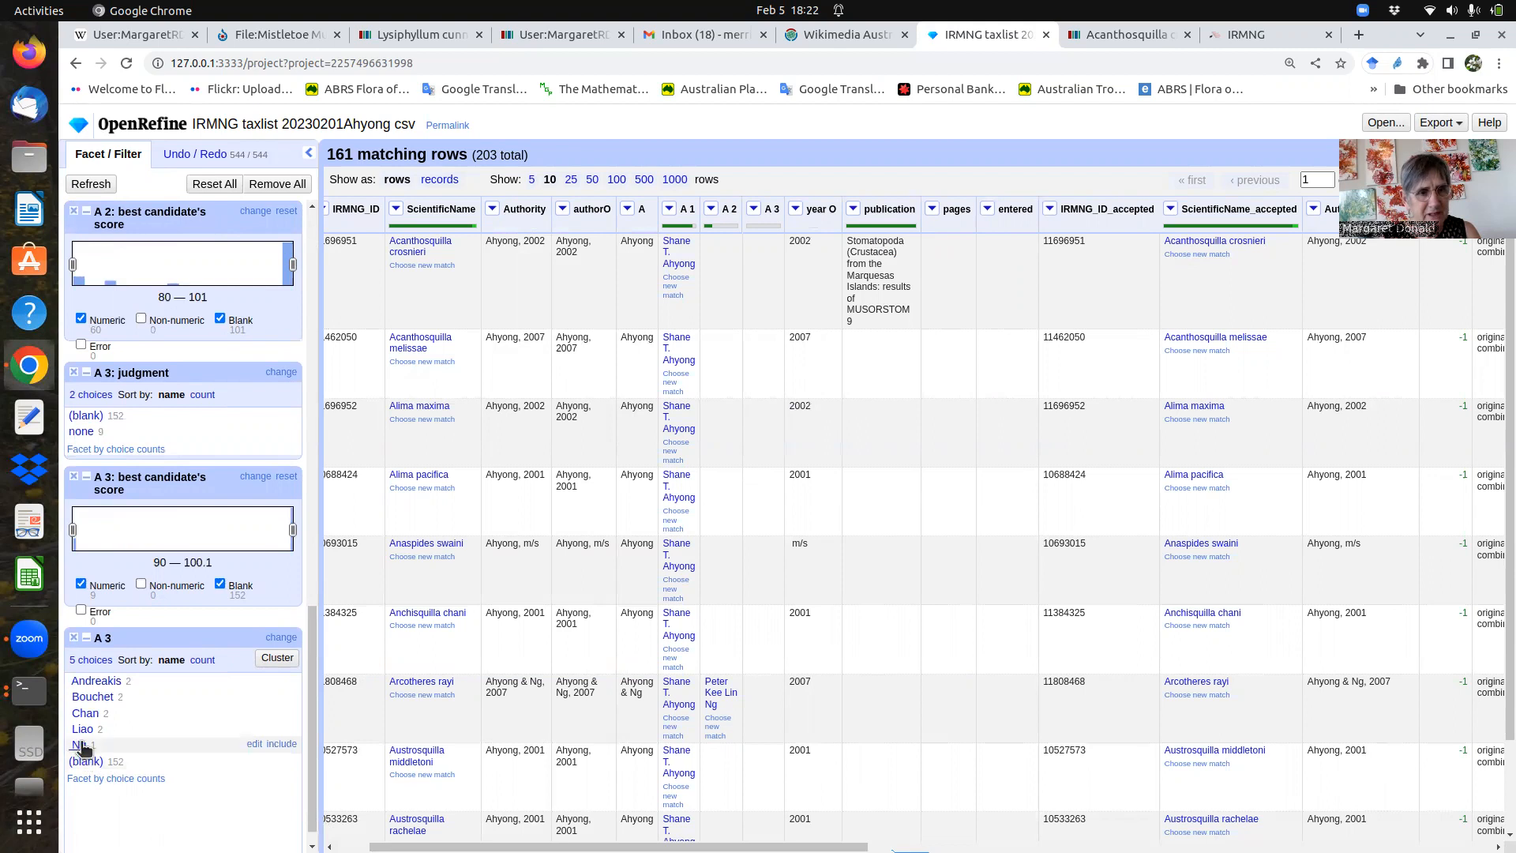
left_click(282, 743)
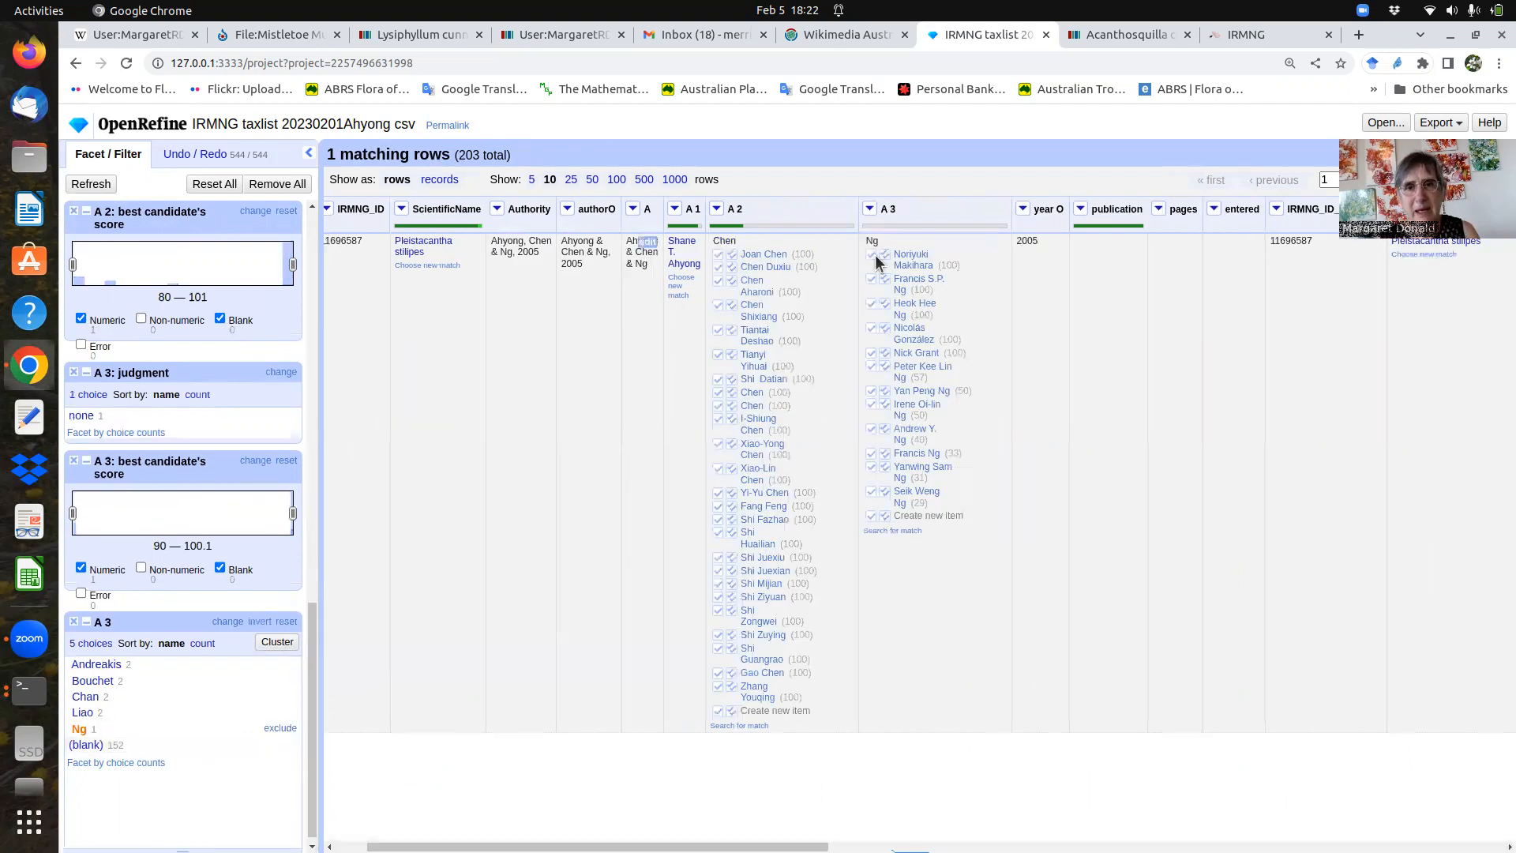
- Match the third author of Pleistacantha stilipes, in all identical A 3 cells, to the same Singaporean biologist chosen in A 2
left_click(892, 530)
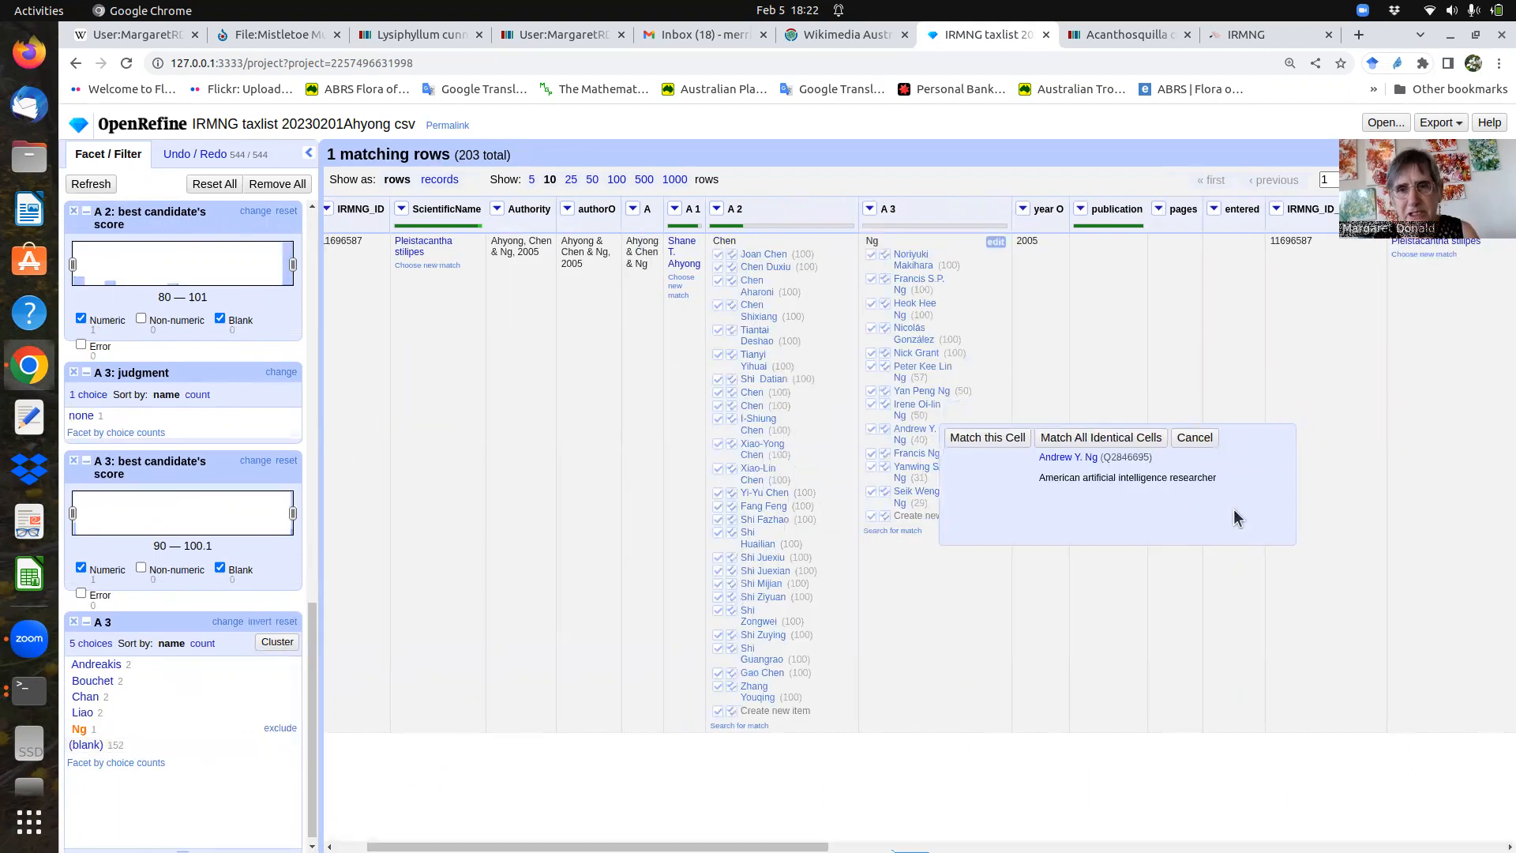
left_click(1195, 437)
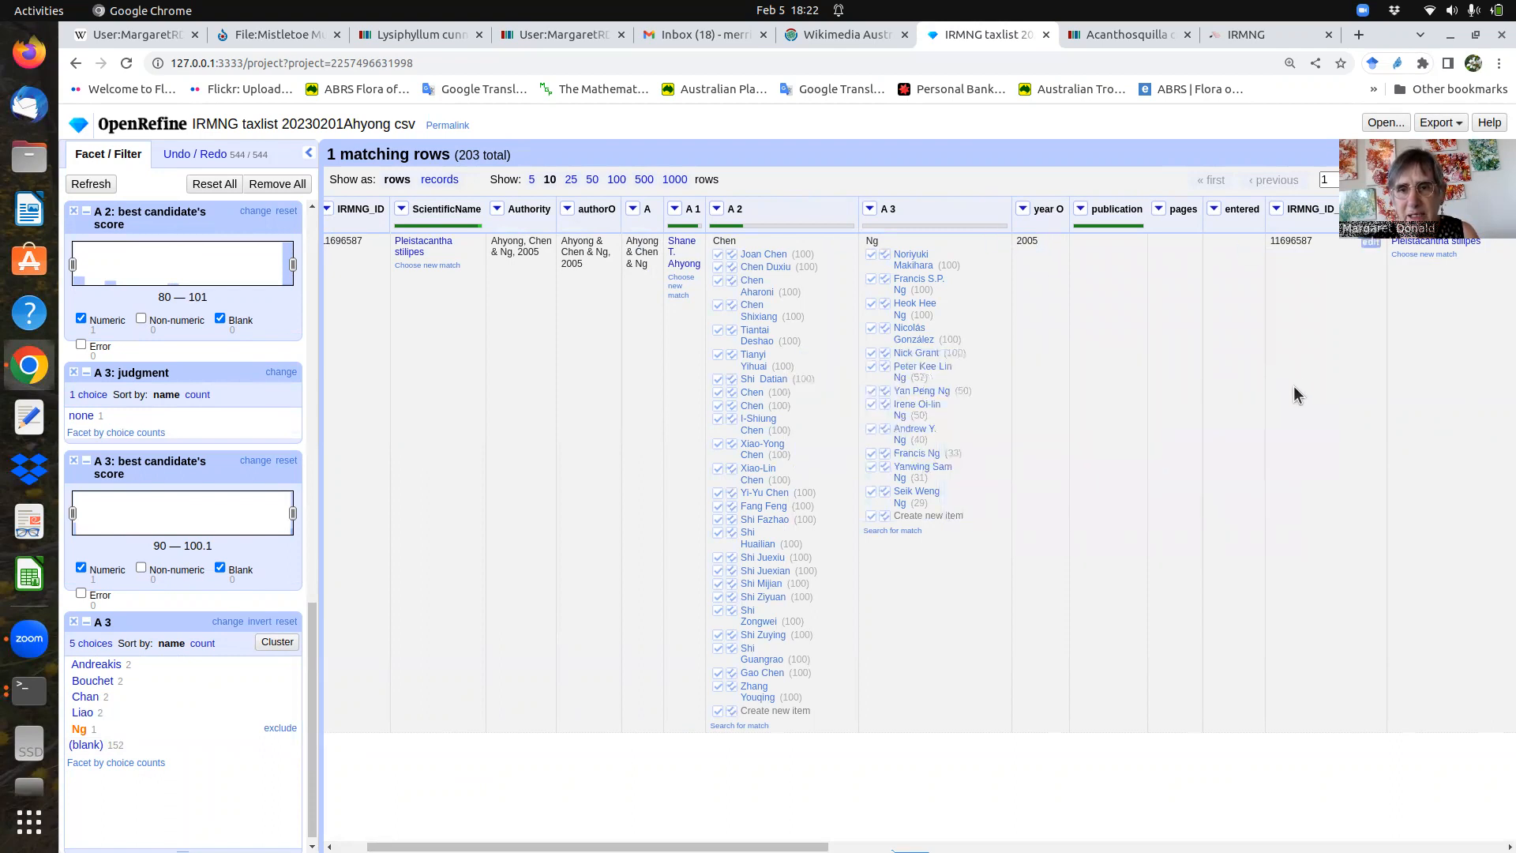
mouse_move(906, 381)
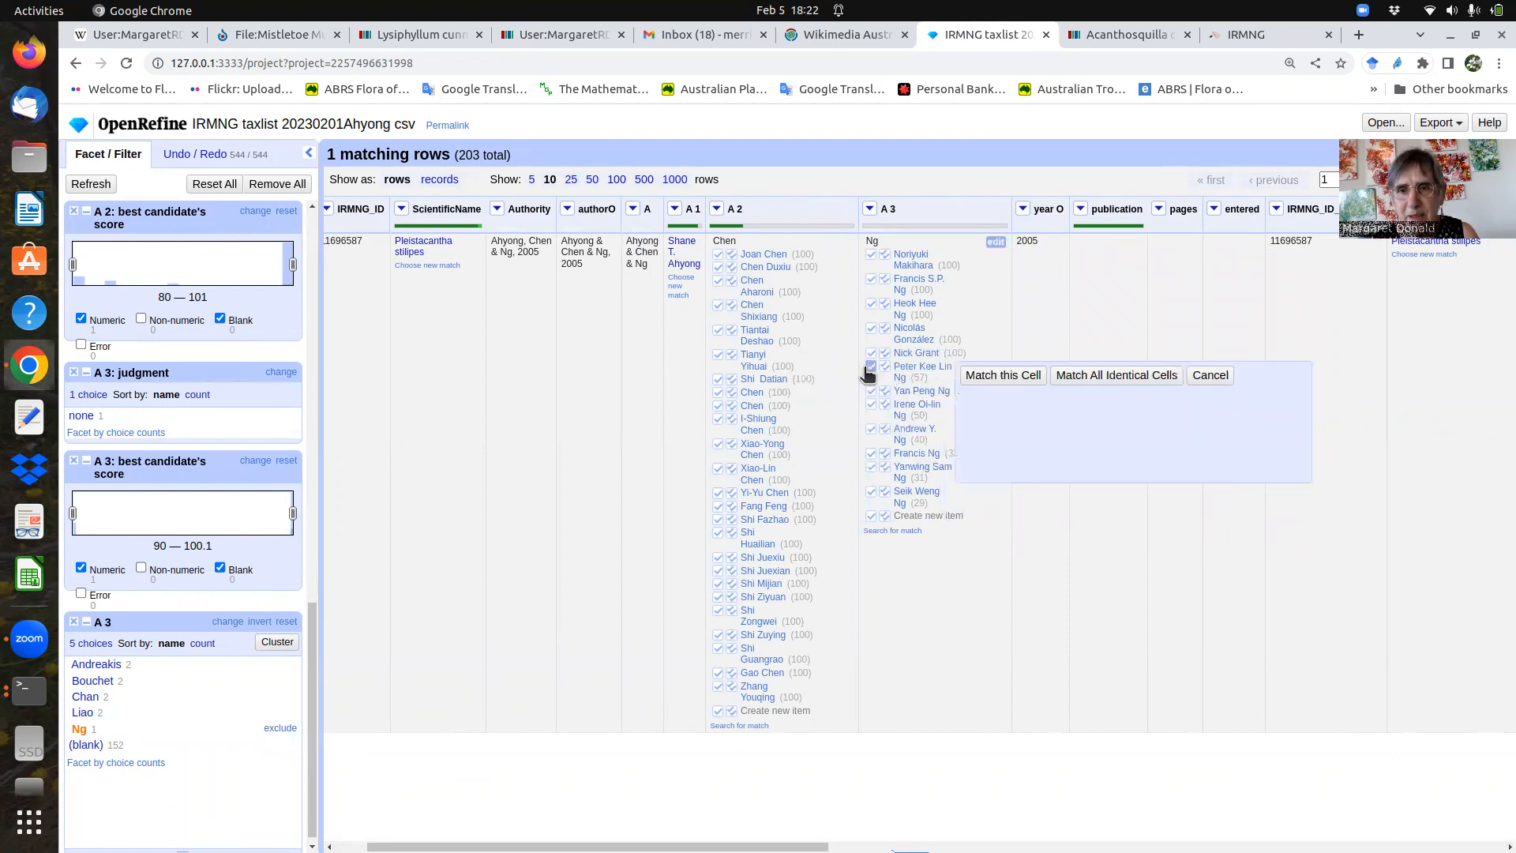
left_click(885, 368)
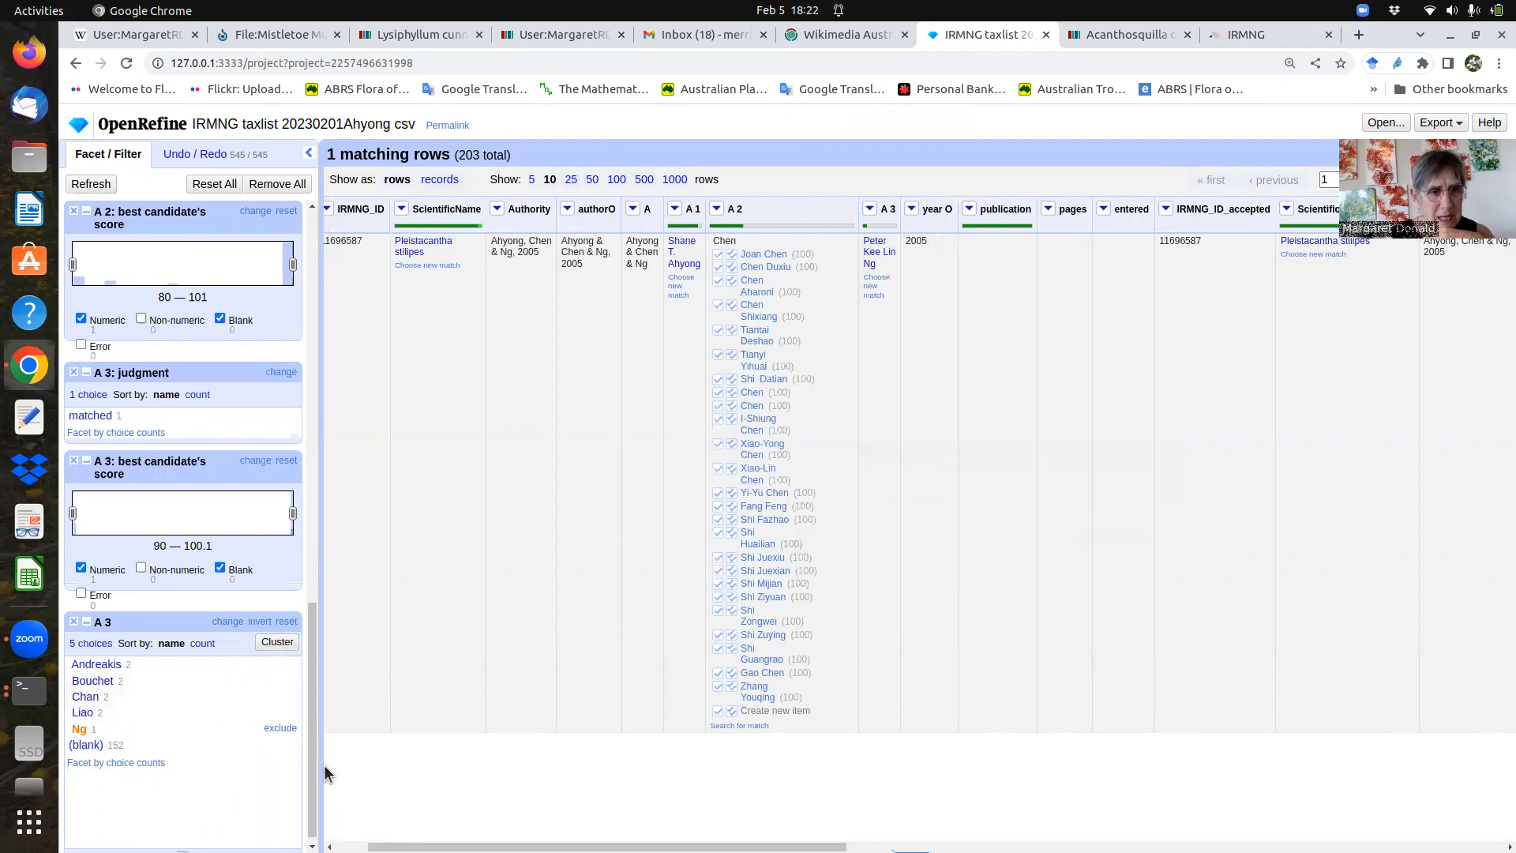
left_click(497, 210)
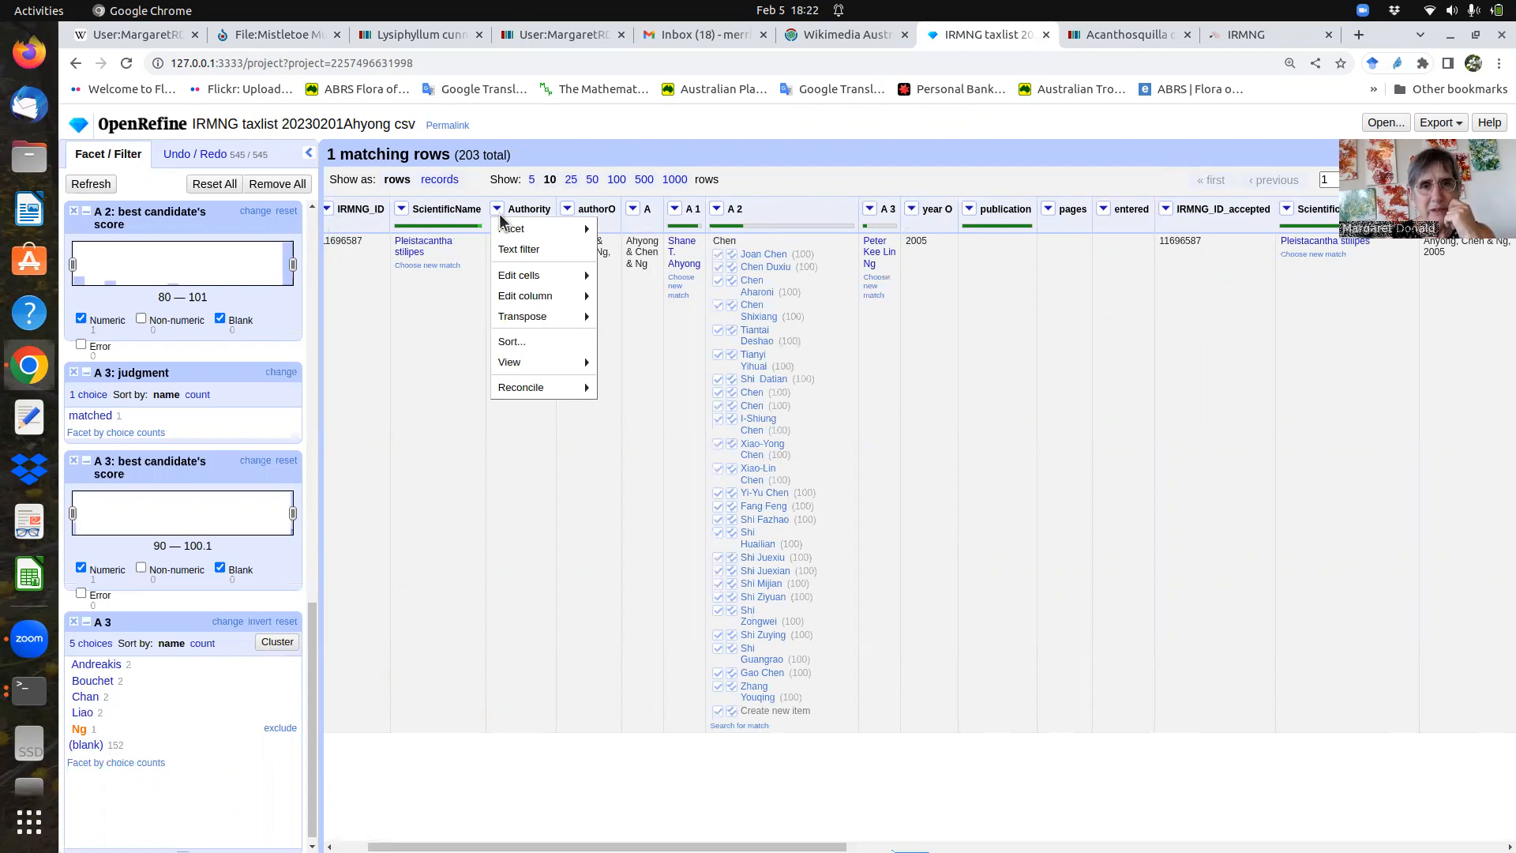
mouse_move(510, 232)
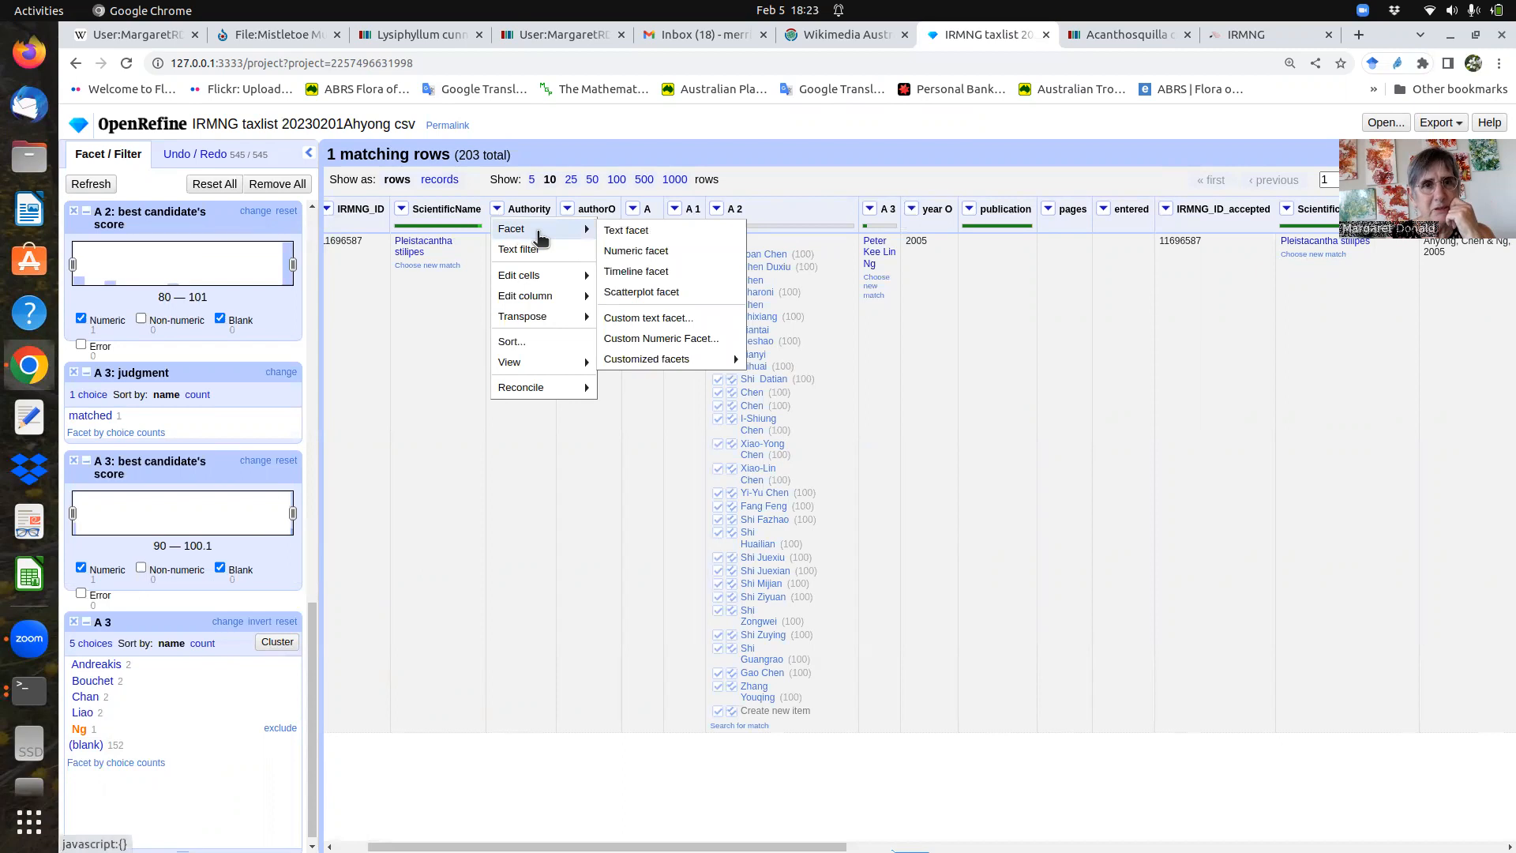
left_click(418, 272)
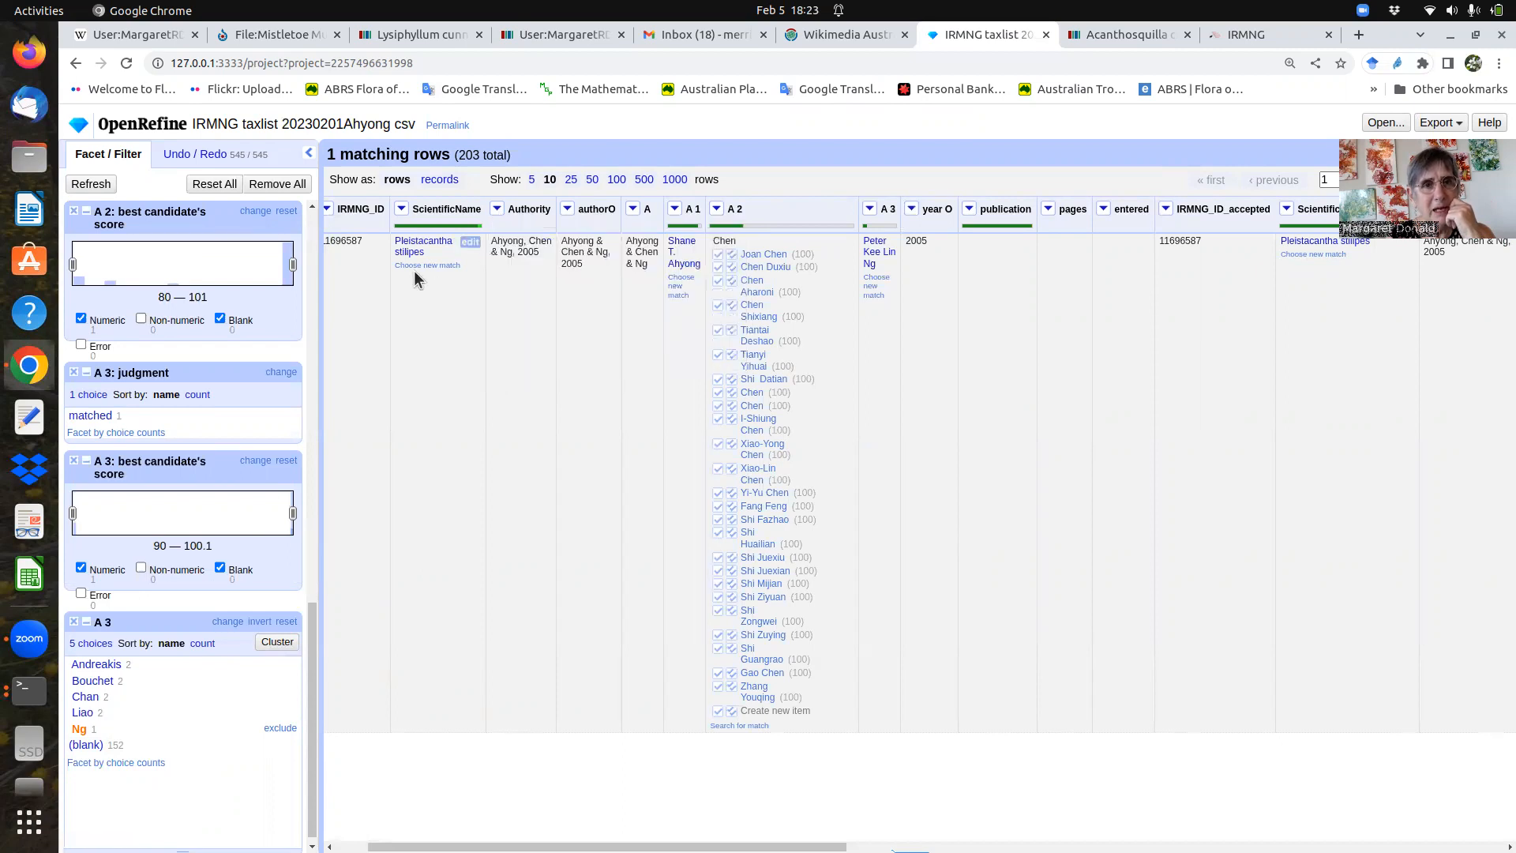
- Reset all facets and add a text facet on the Authority column
left_click(214, 185)
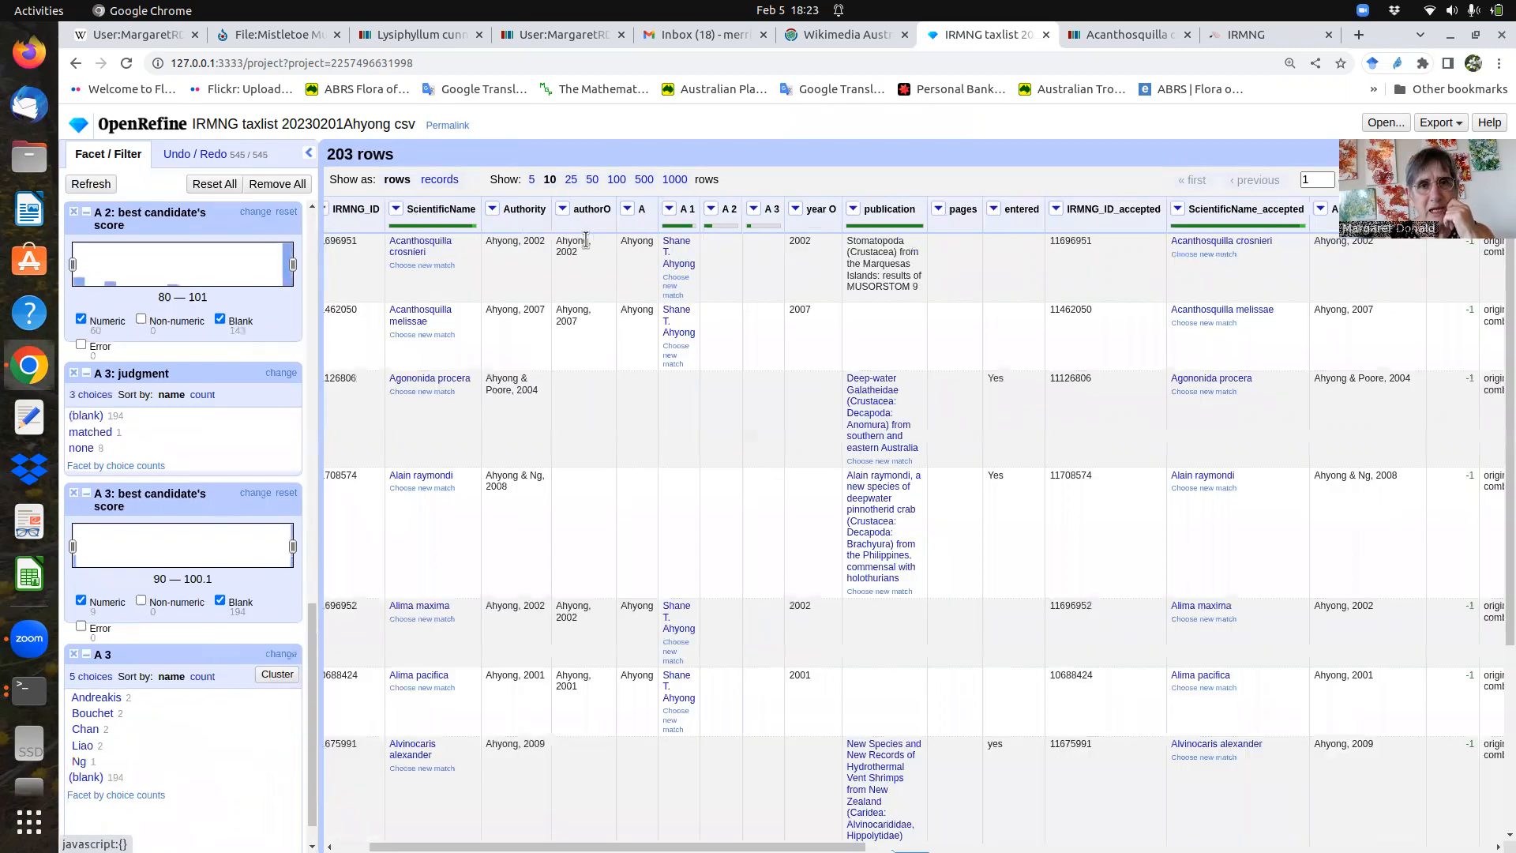
left_click(493, 209)
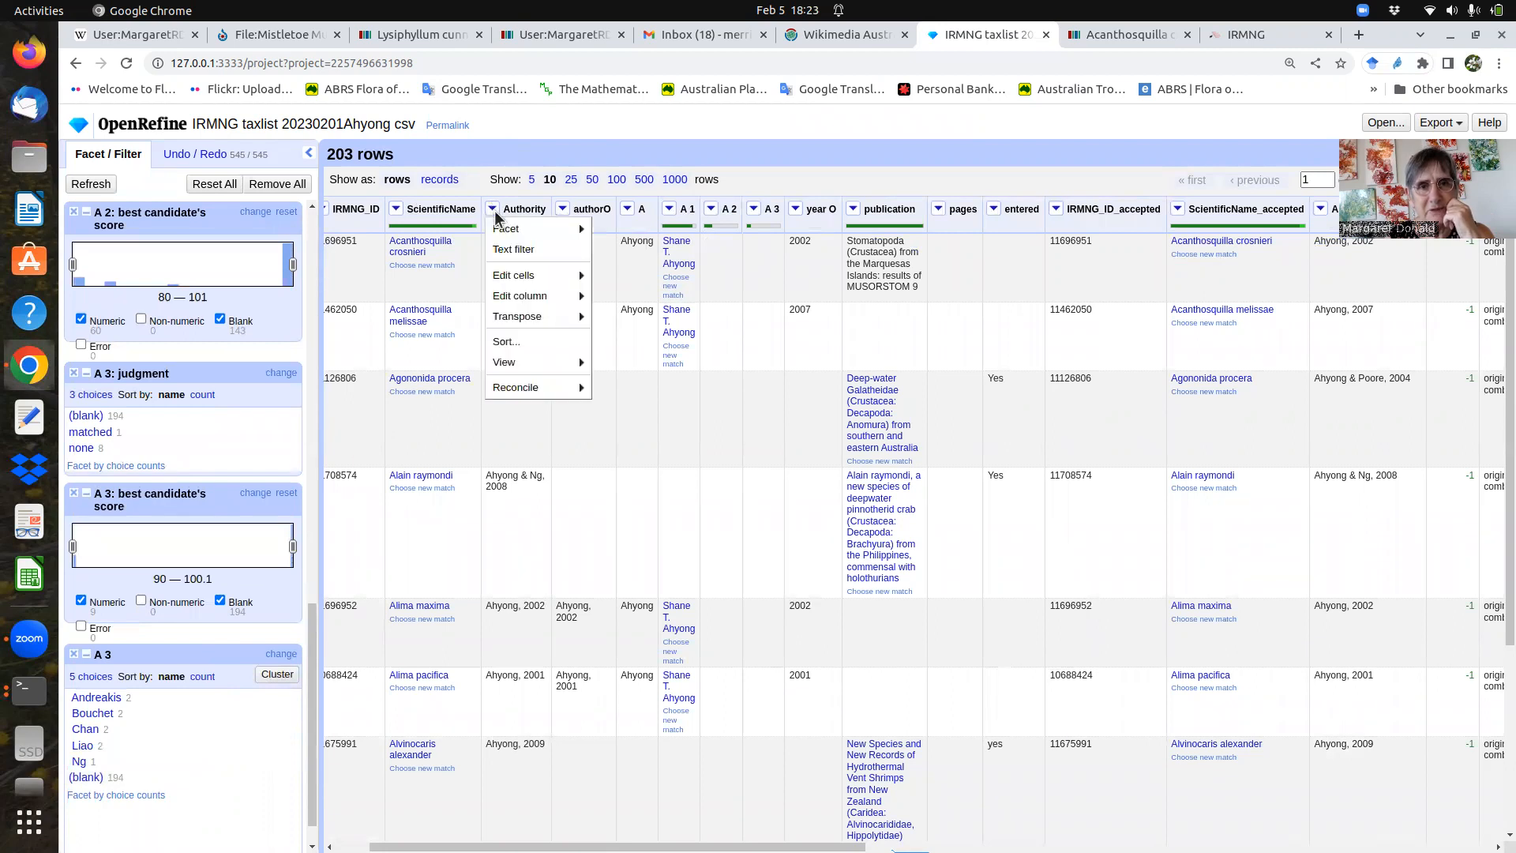
mouse_move(528, 235)
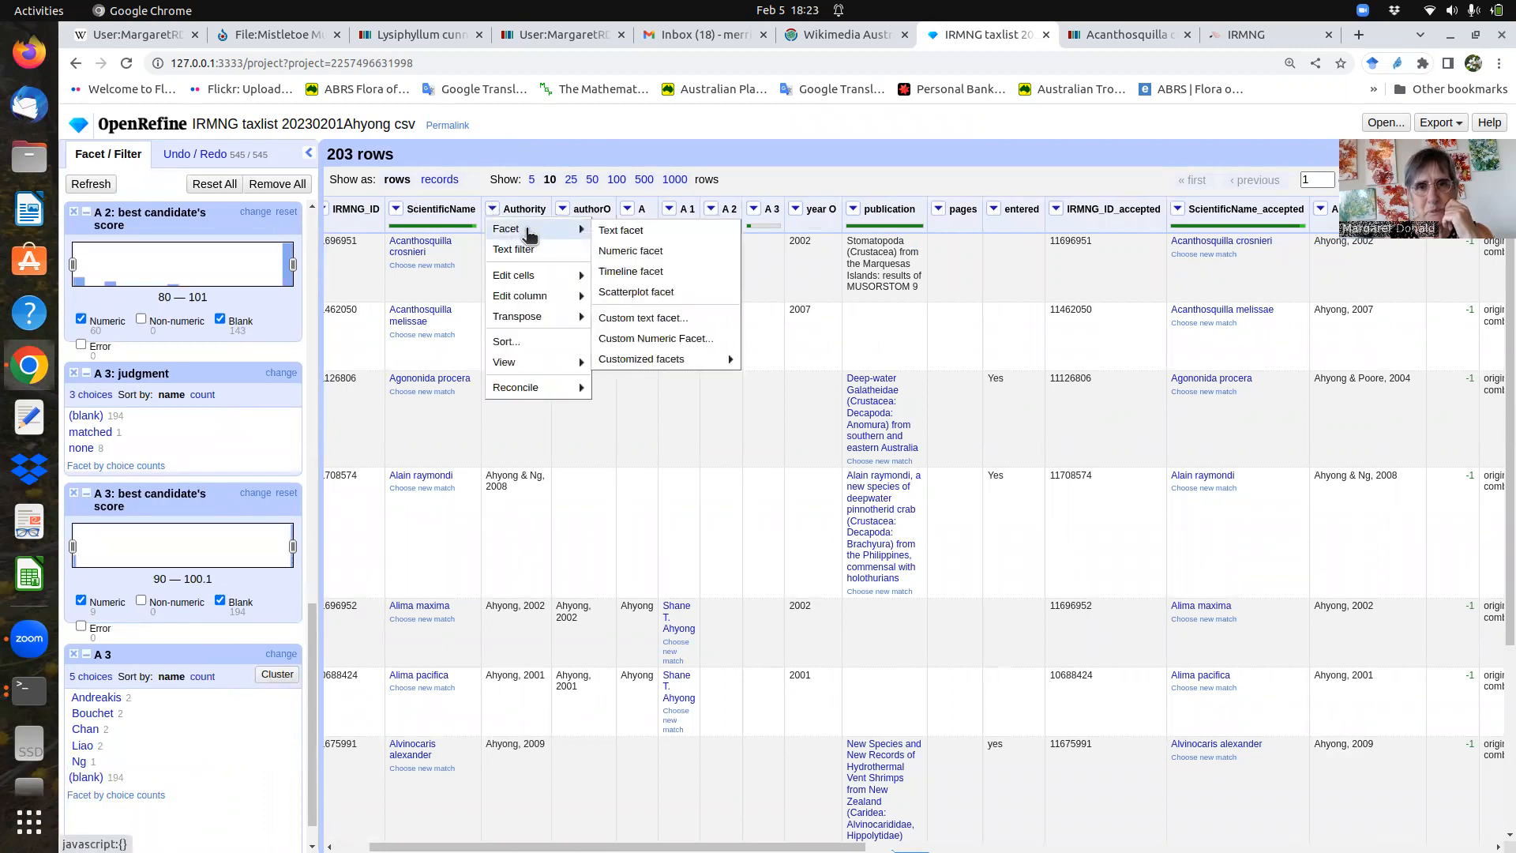
left_click(625, 231)
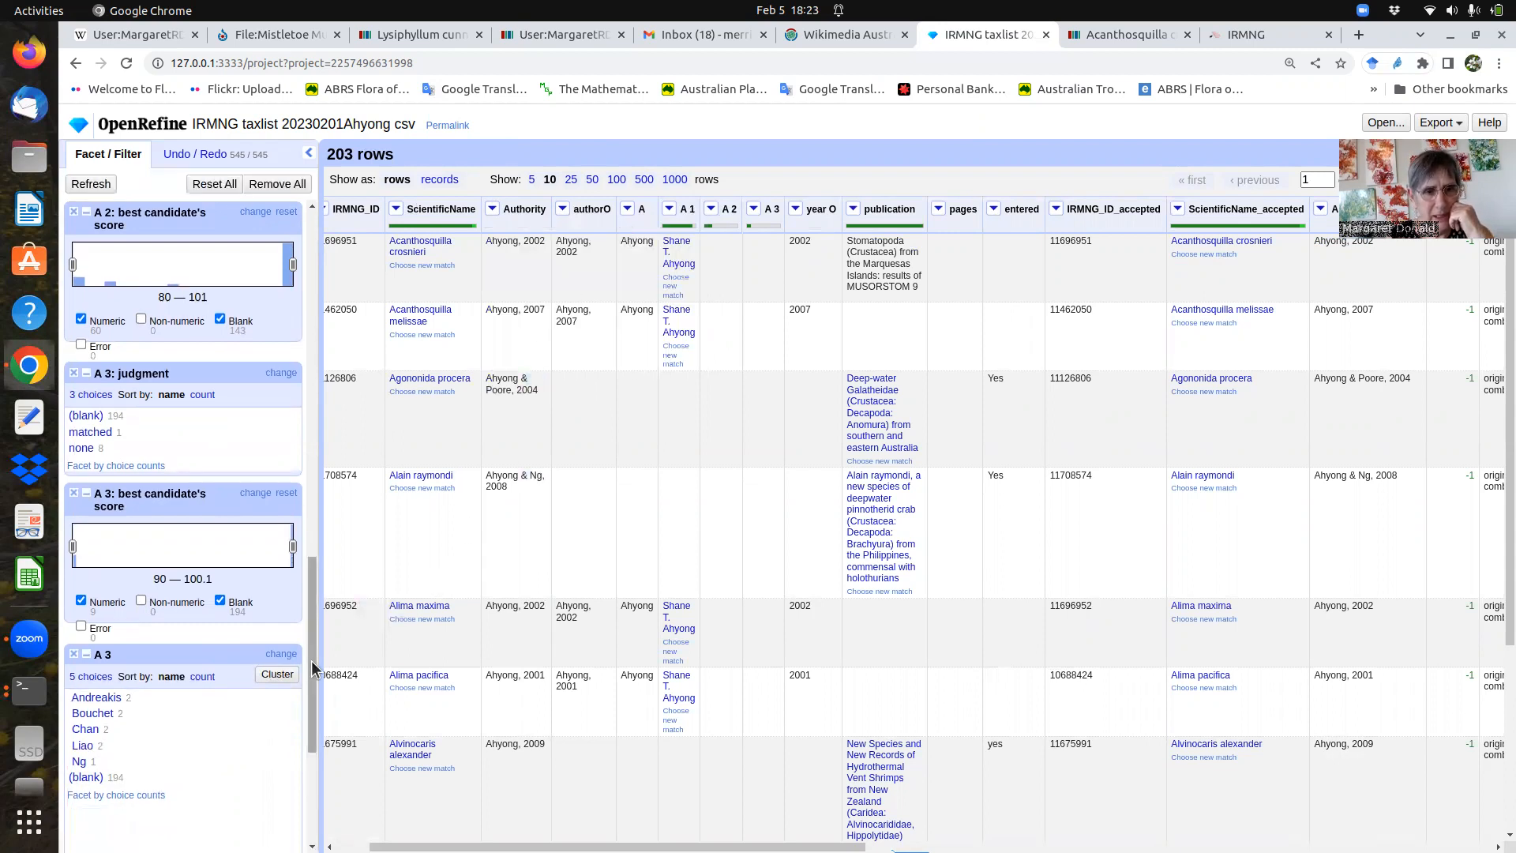
- Sort the Authority facet by count and show only the rows with the taxonomist's sole-authored 2001 authority
scroll(314, 667, "down", 4)
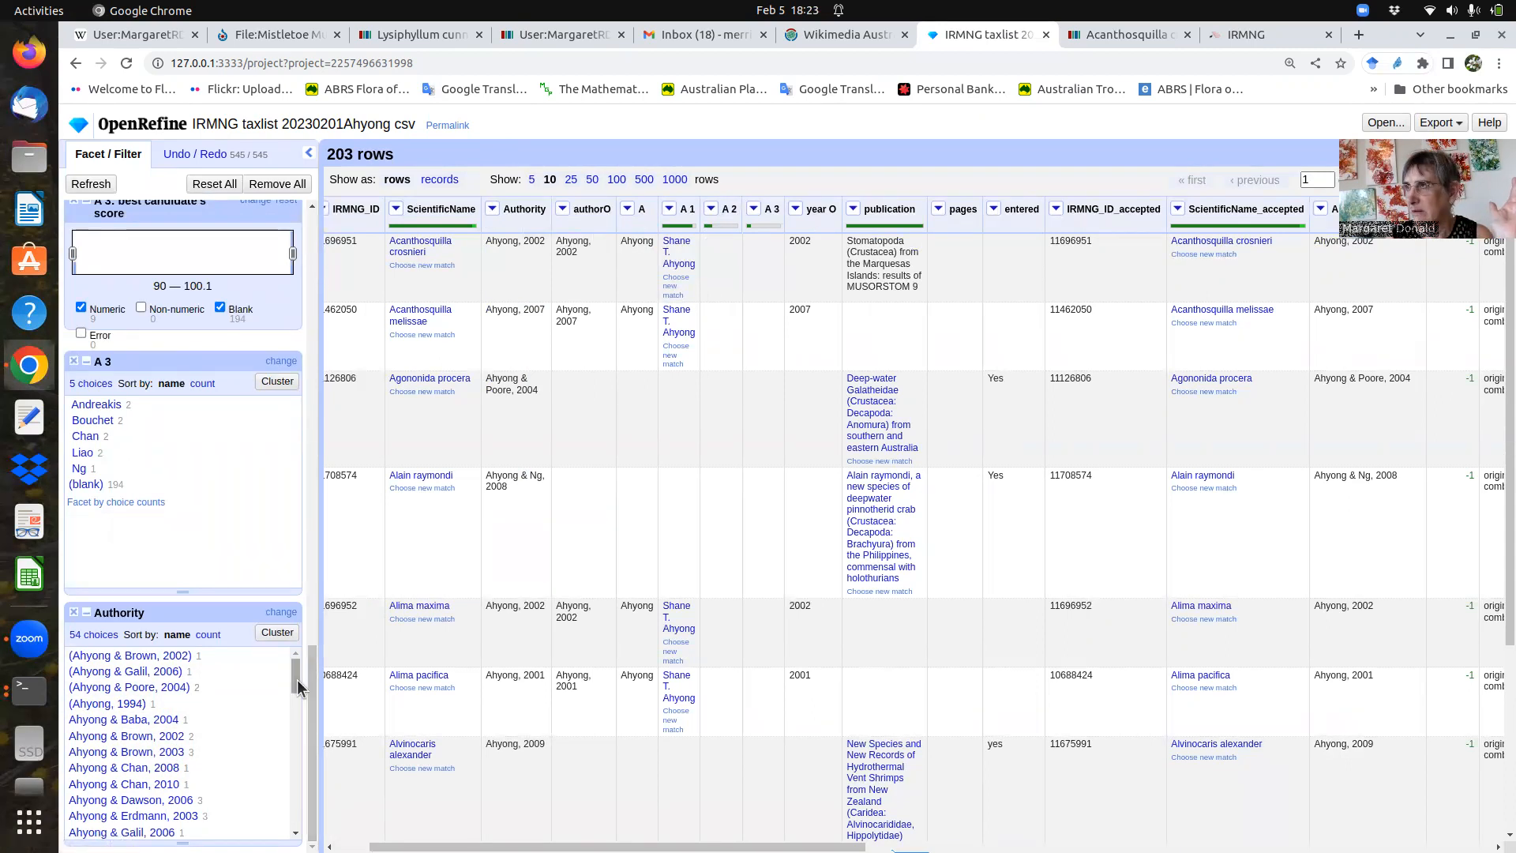
left_click(207, 636)
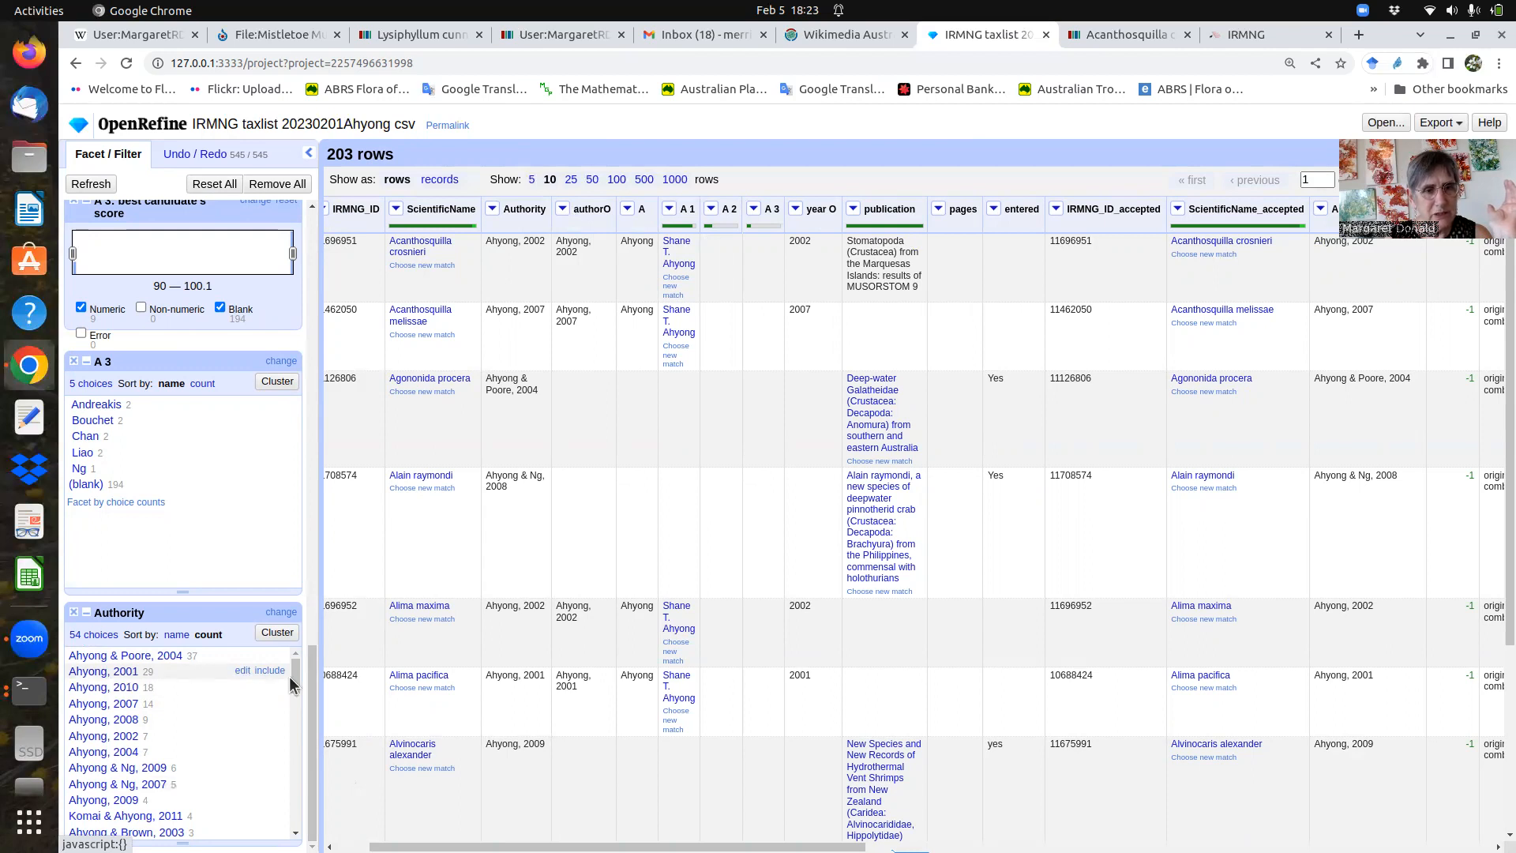
left_click(269, 671)
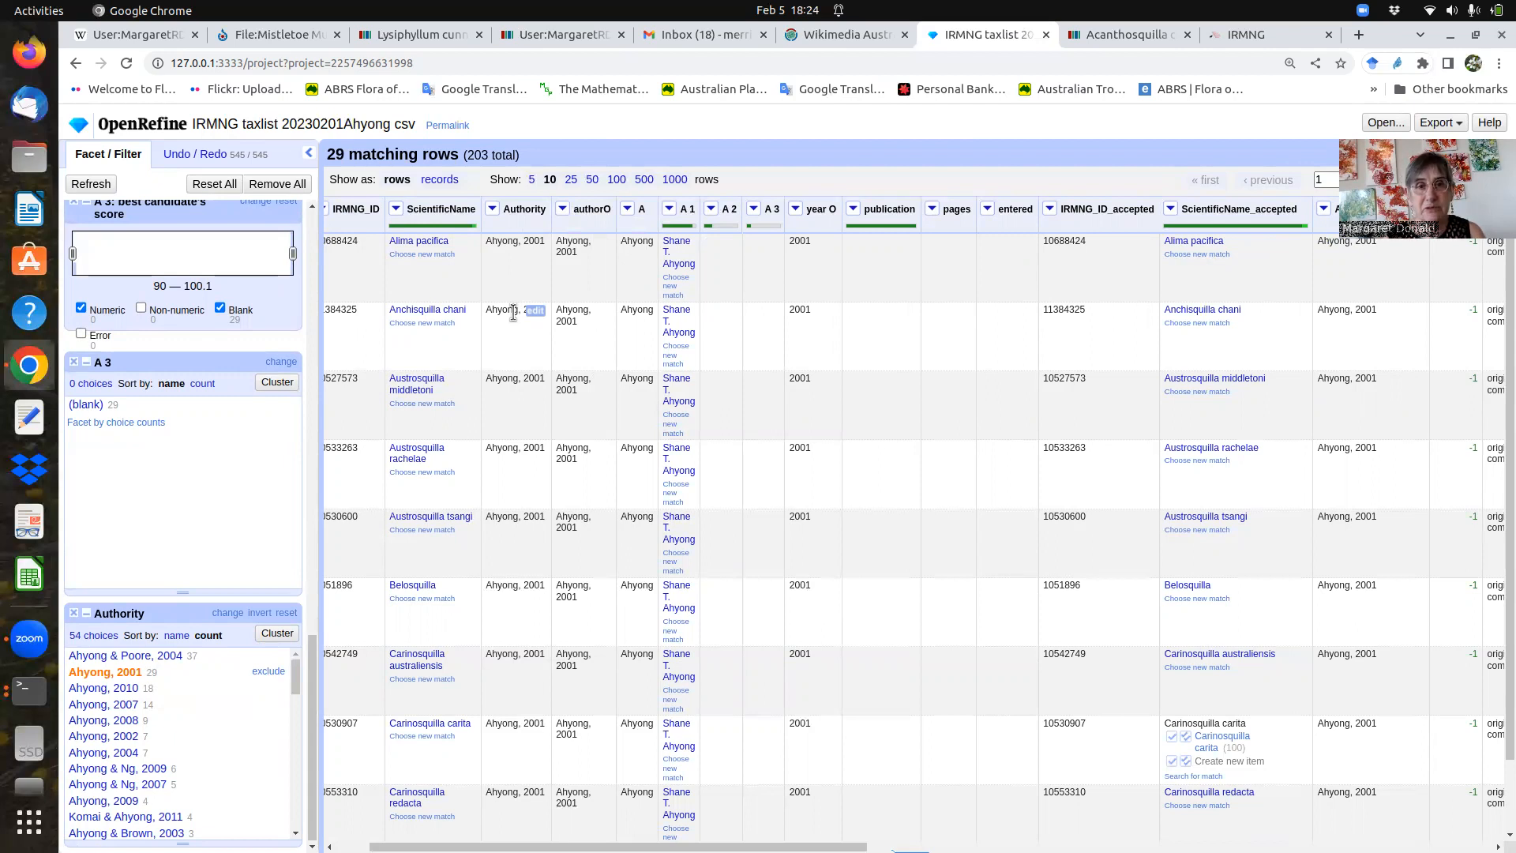
- Open the Wikidata item for Alima pacifica and follow its WoRMS-ID to the WoRMS taxon details page
middle_click(419, 242)
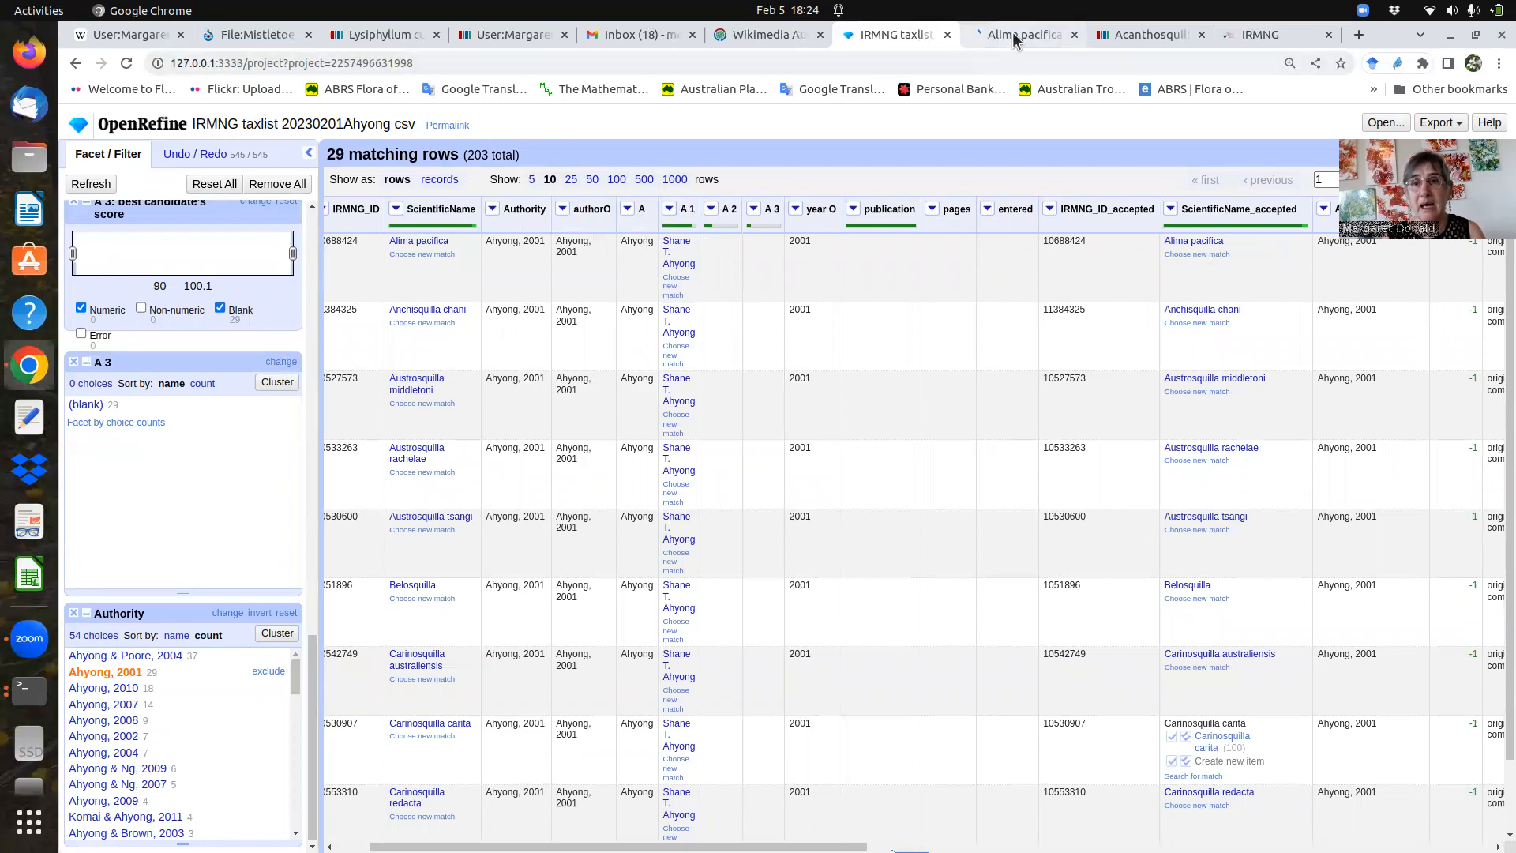
left_click(1012, 32)
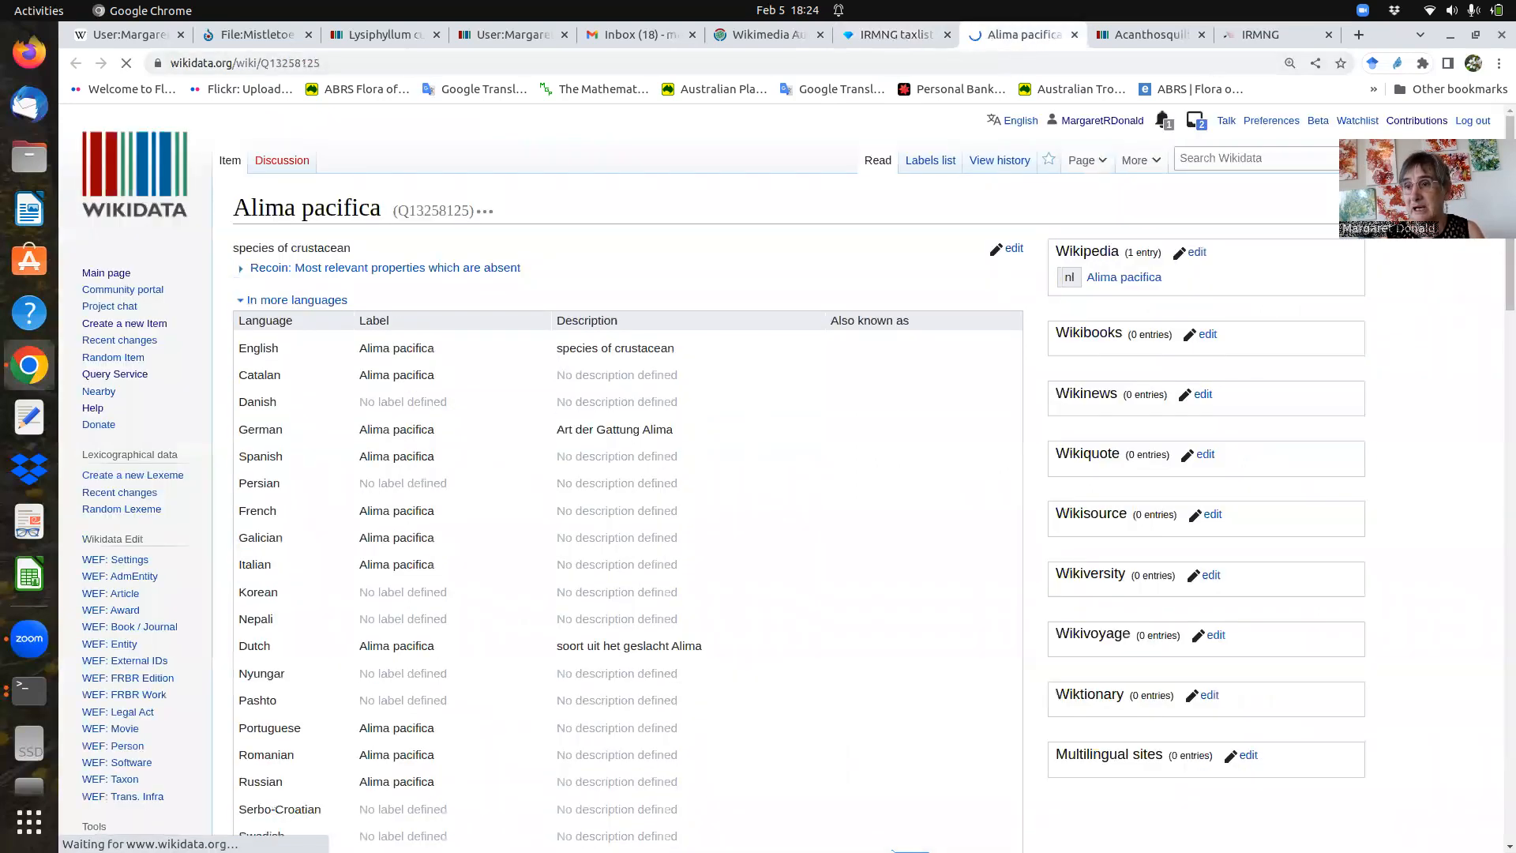
left_click_drag(1508, 289, 1495, 782)
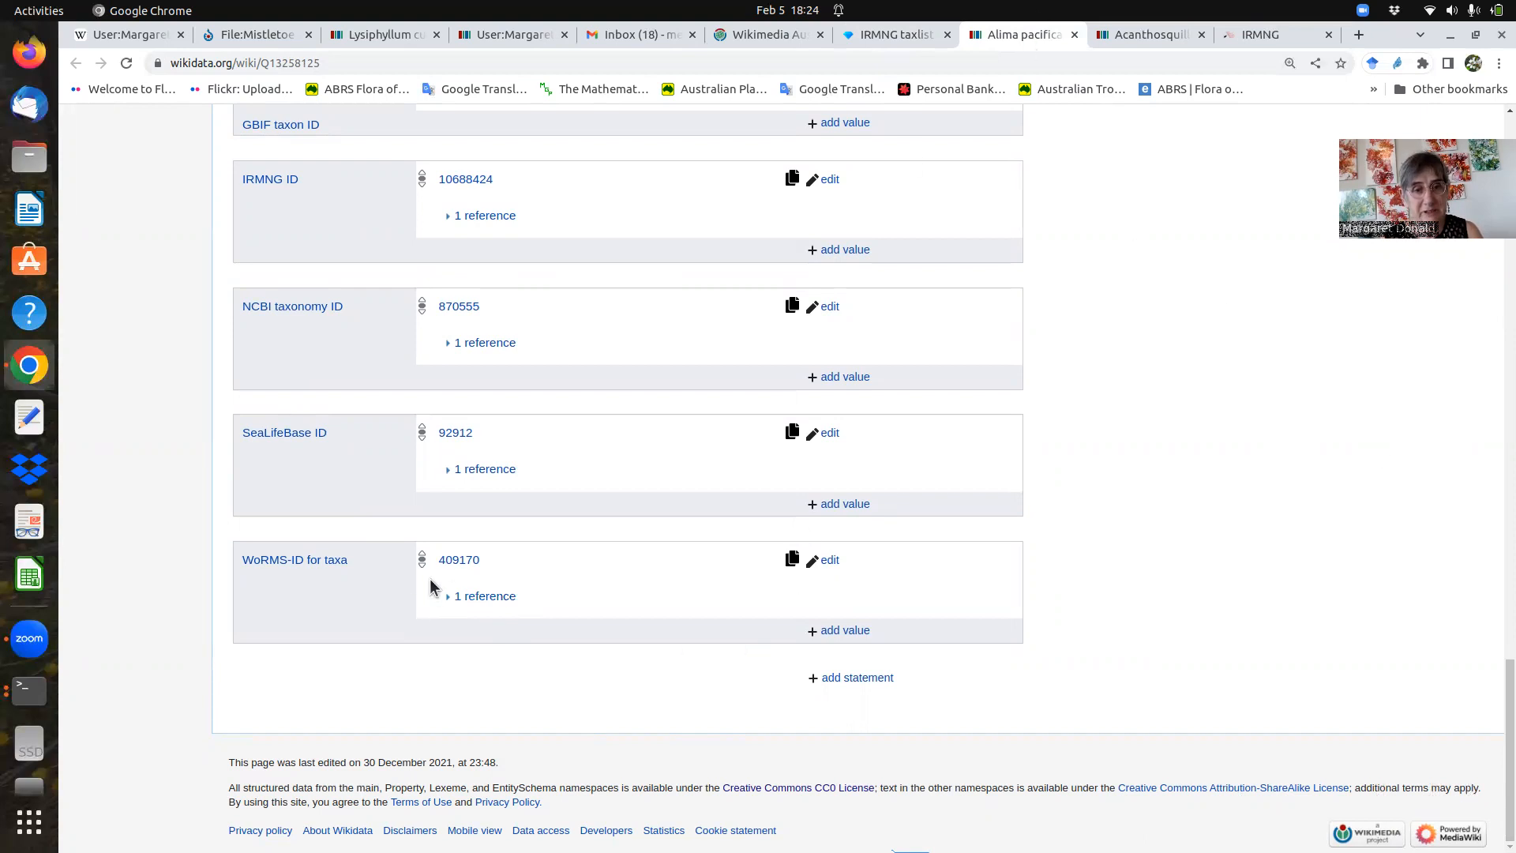
middle_click(458, 563)
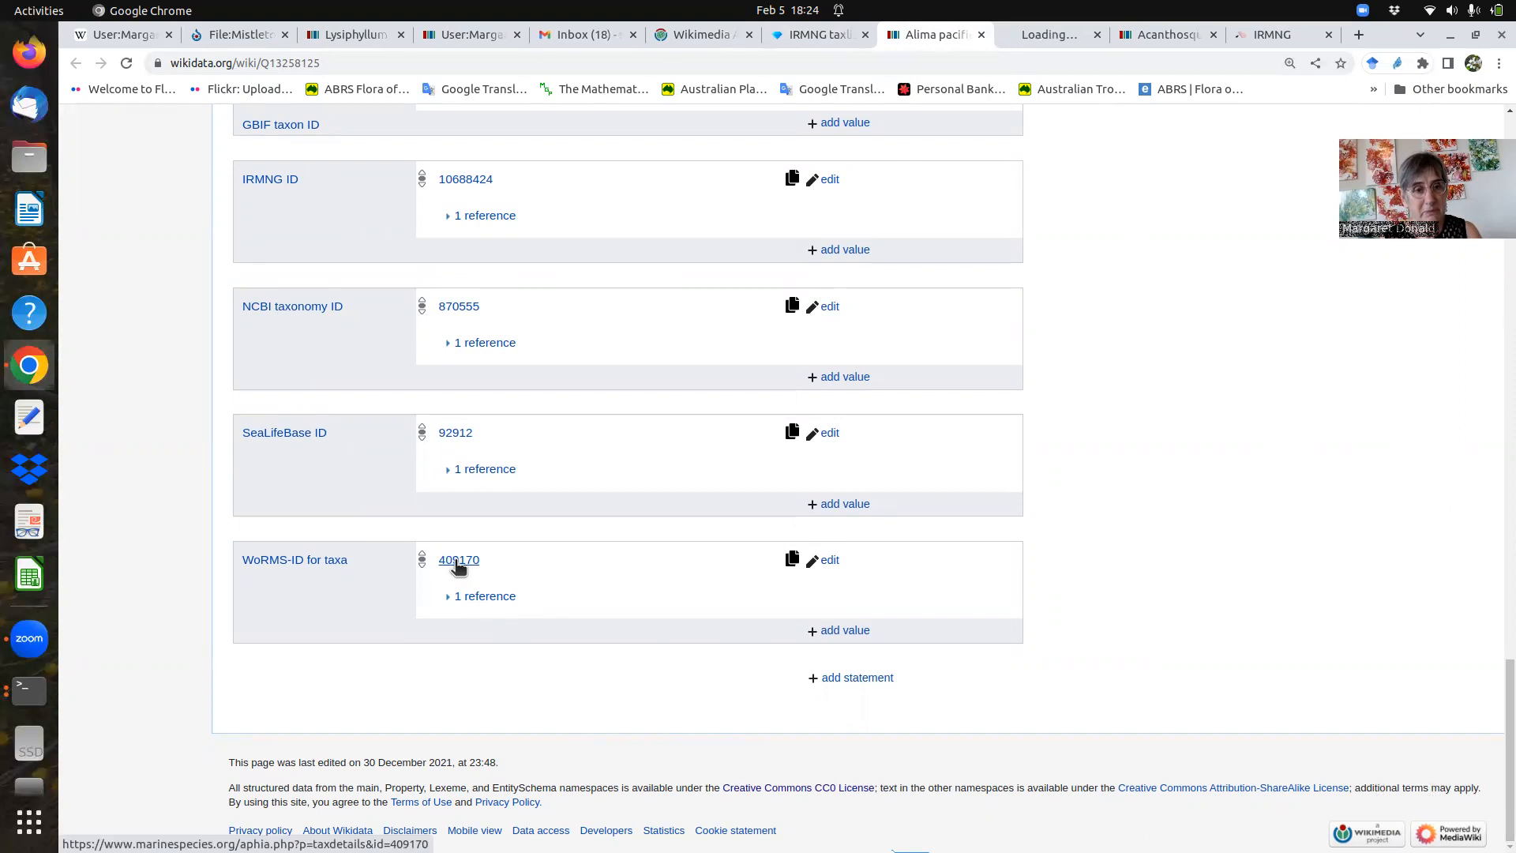
left_click(1043, 36)
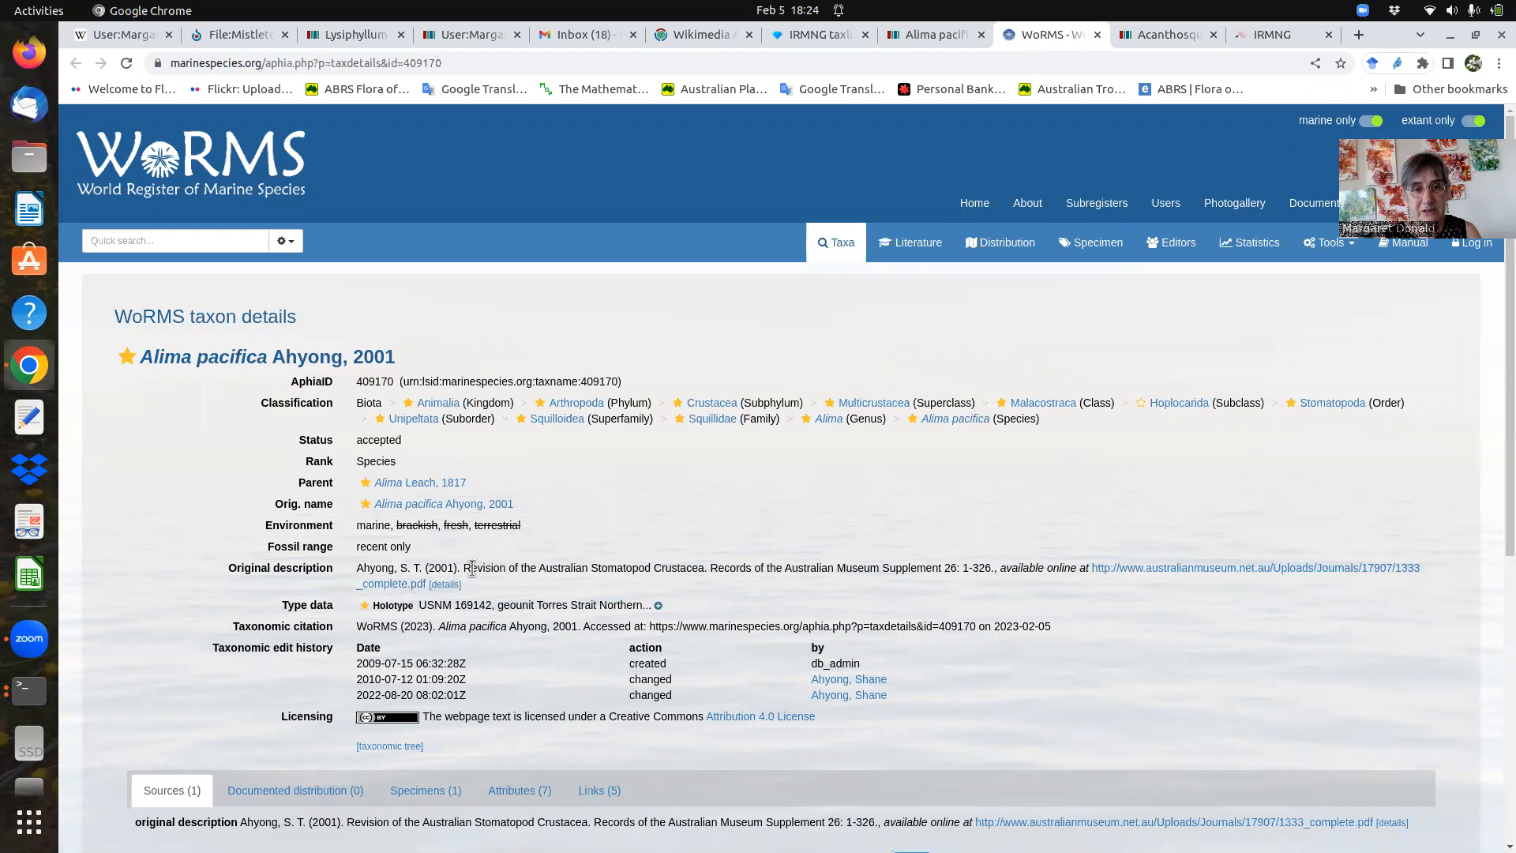
- Copy the original description title "Revision of the Australian Stomatopod Crustacea" from WoRMS into the publication cell of Alima pacifica in OpenRefine
left_click_drag(466, 567, 706, 567)
key("ctrl+c")
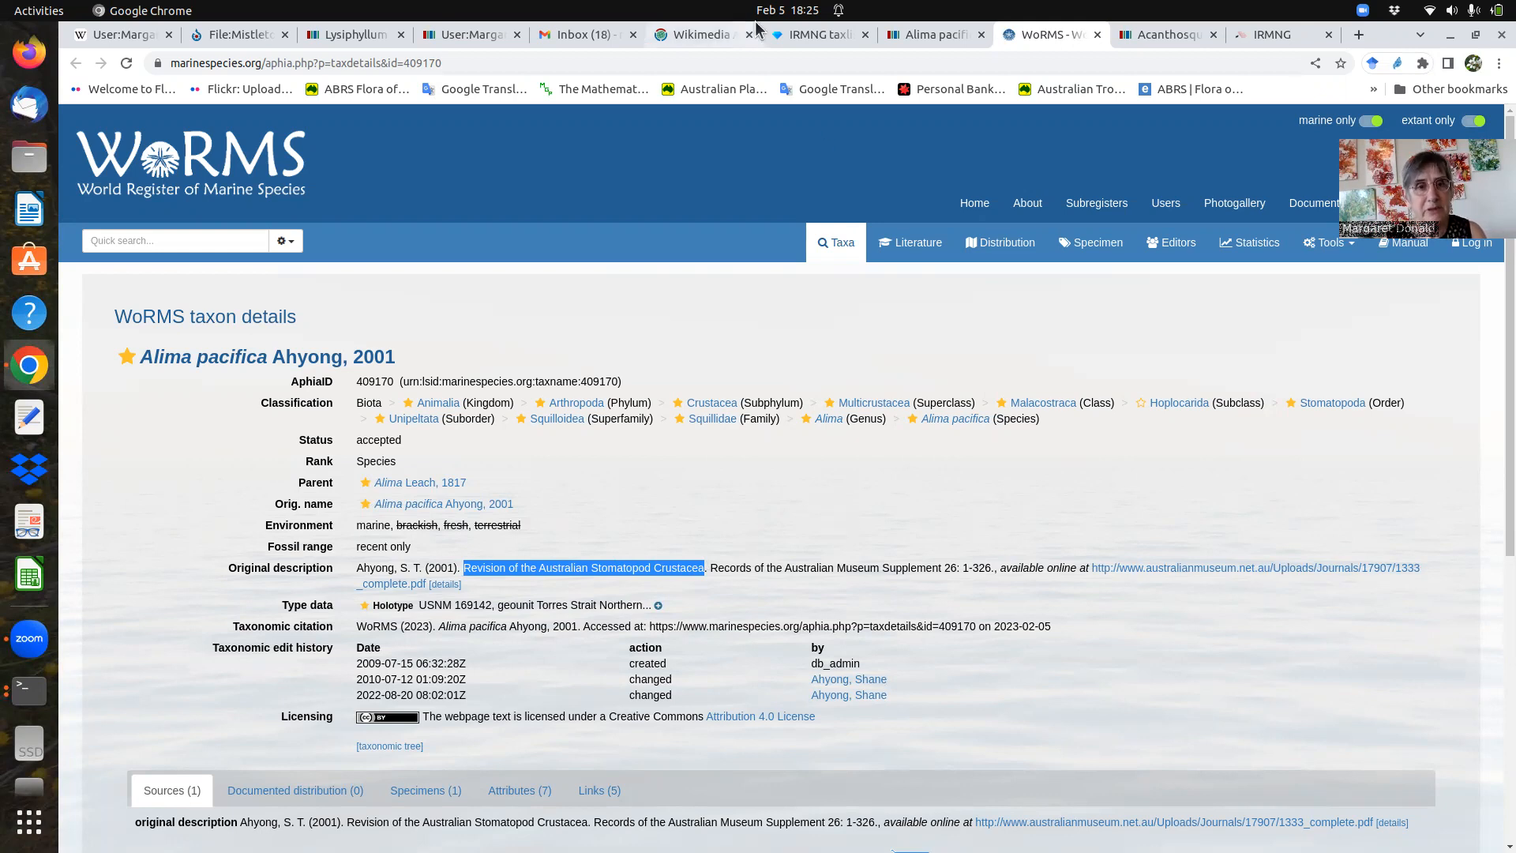
left_click(794, 36)
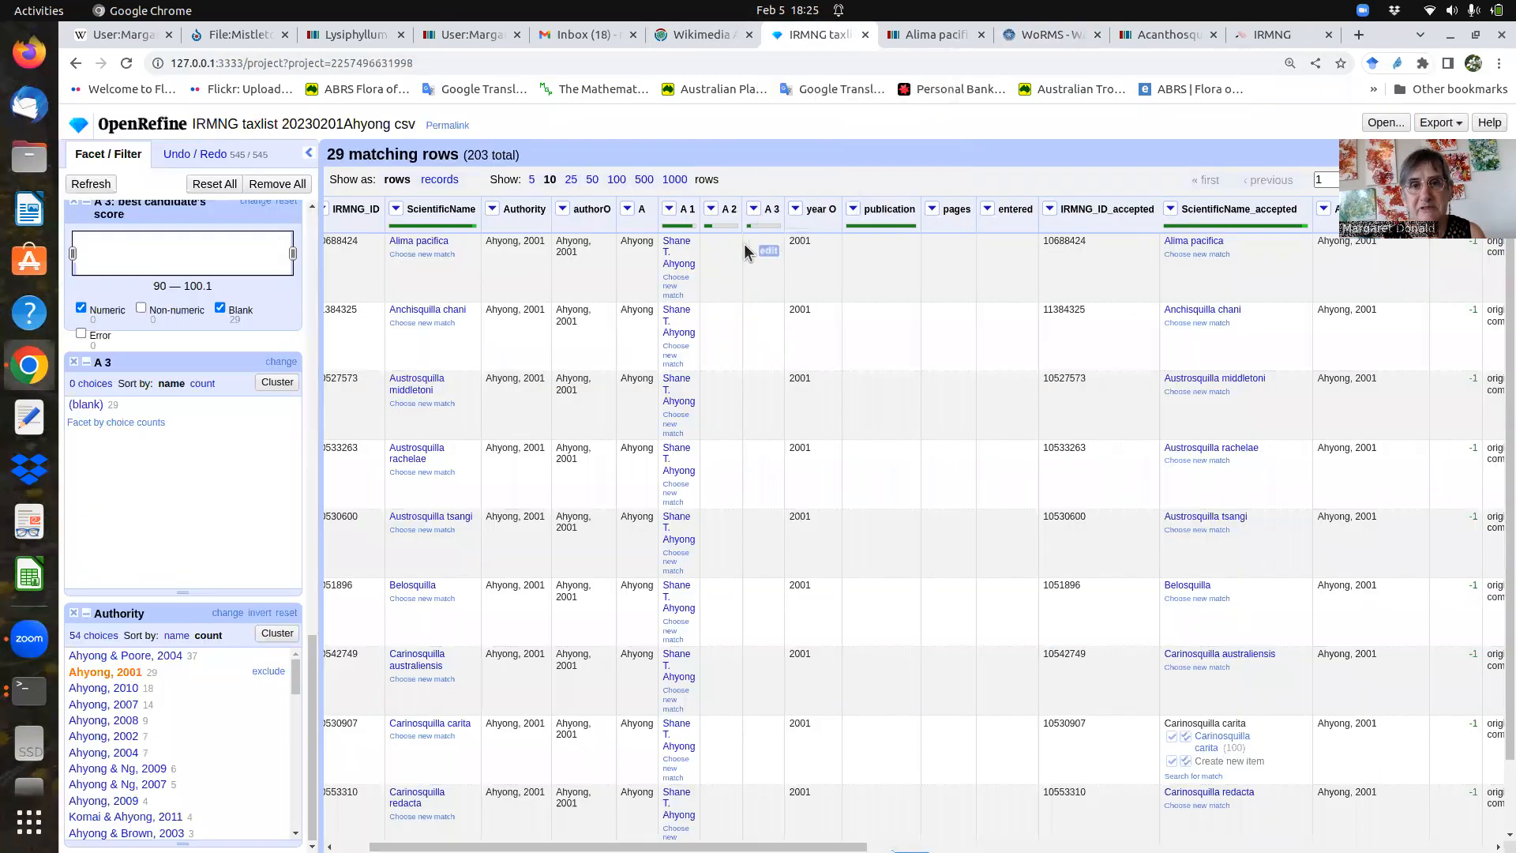
left_click(904, 250)
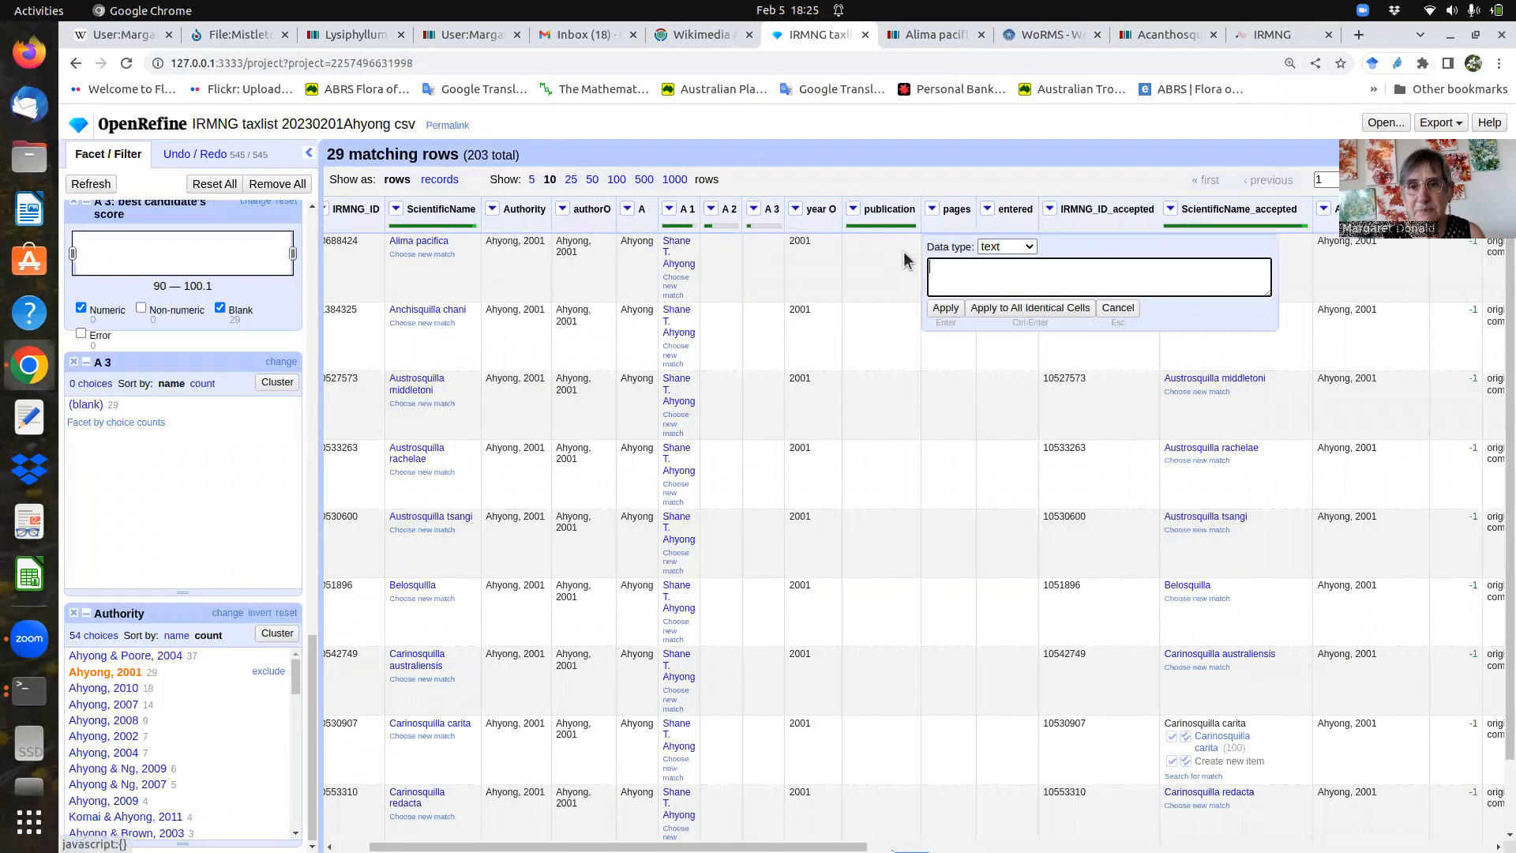
key("ctrl+v")
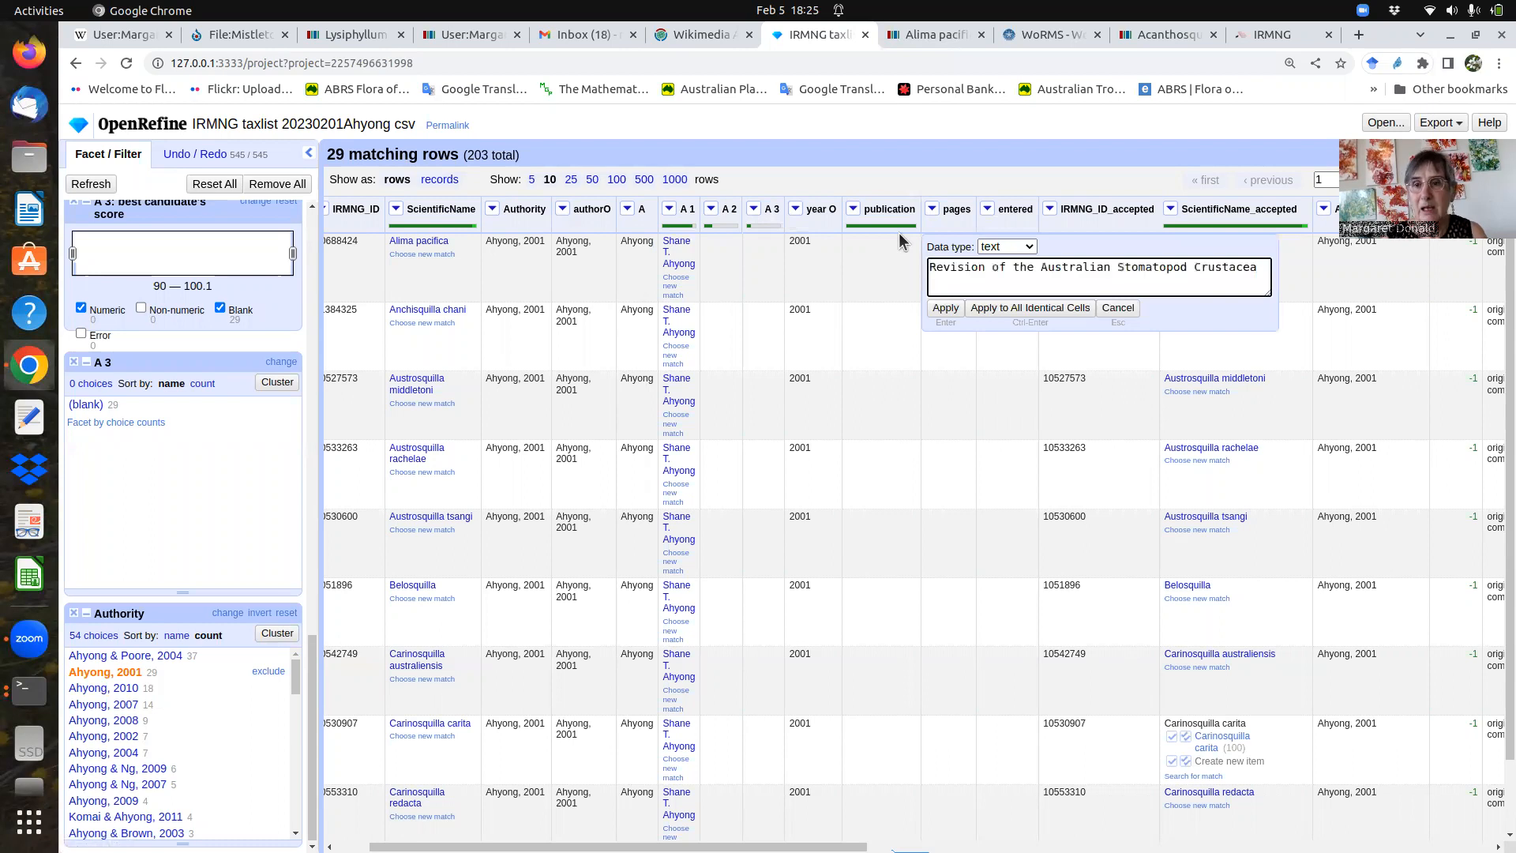
left_click(946, 308)
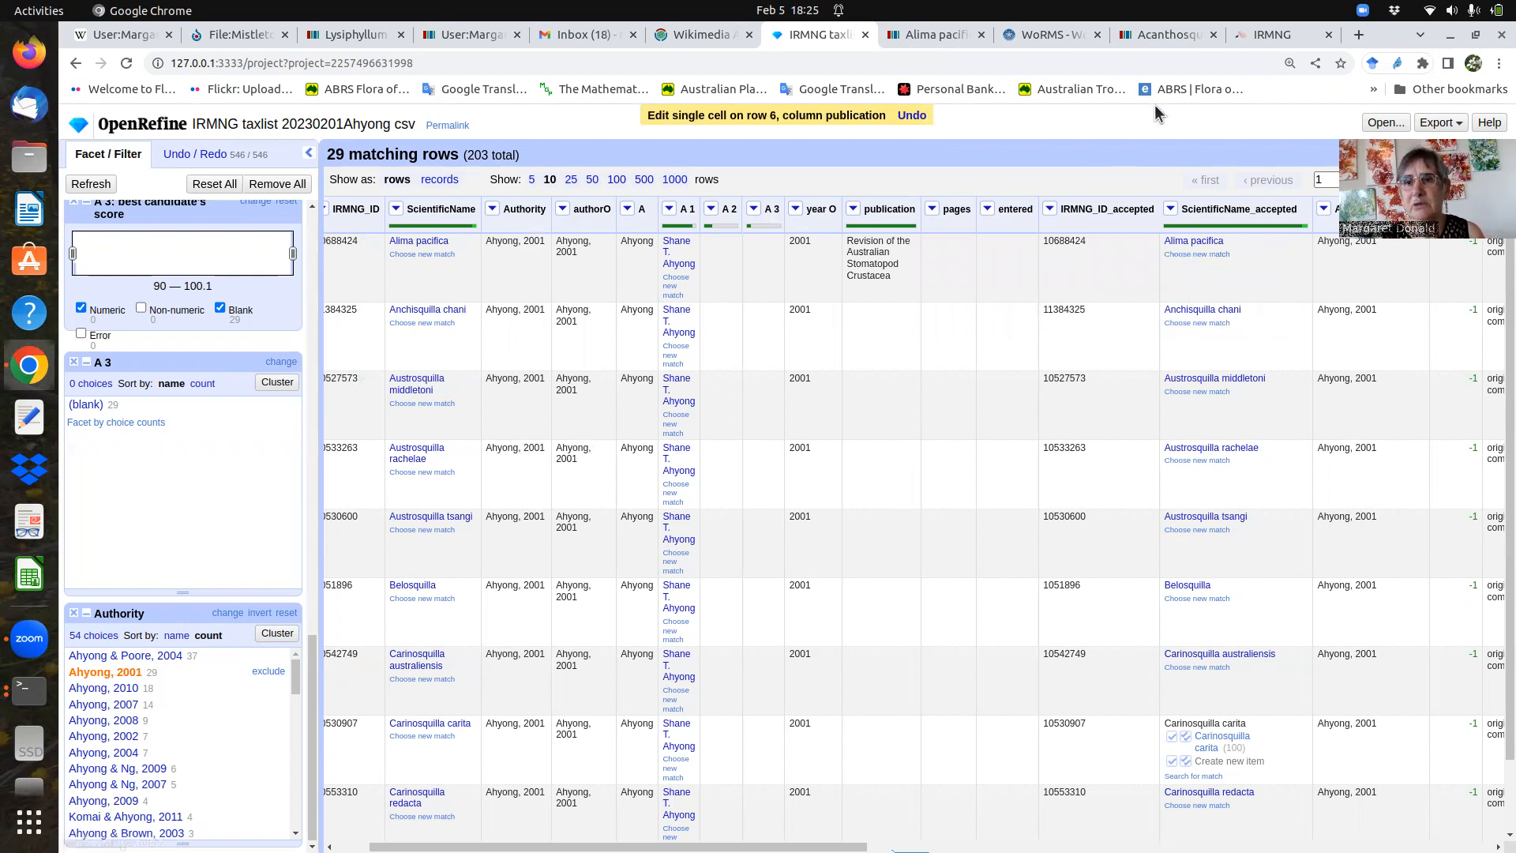
- Open the WoRMS source details of Alima pacifica's original description and examine the listed taxa for those marked as original description
left_click(1044, 38)
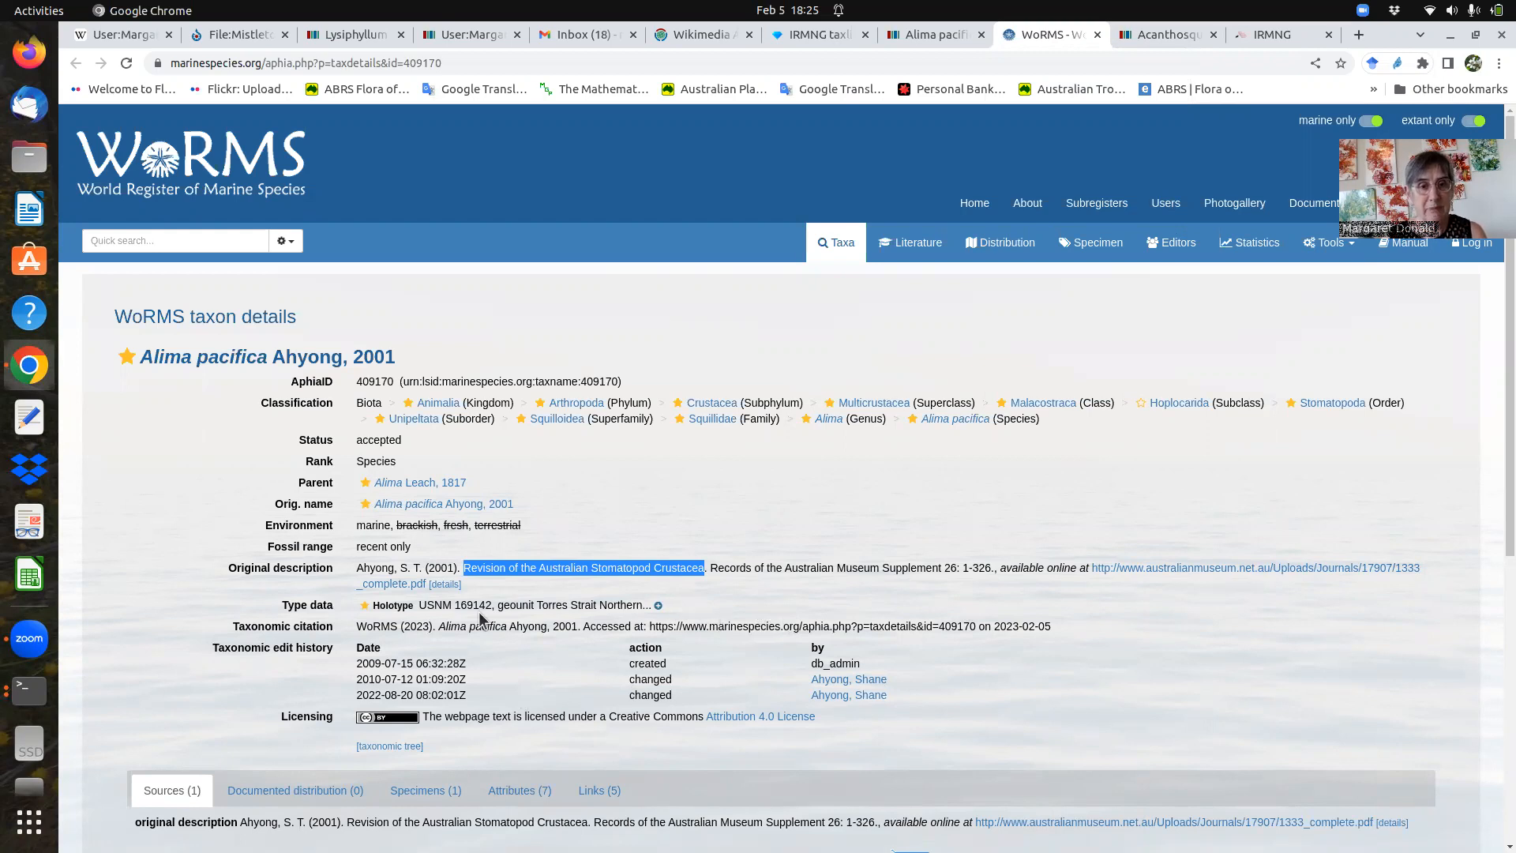
middle_click(448, 584)
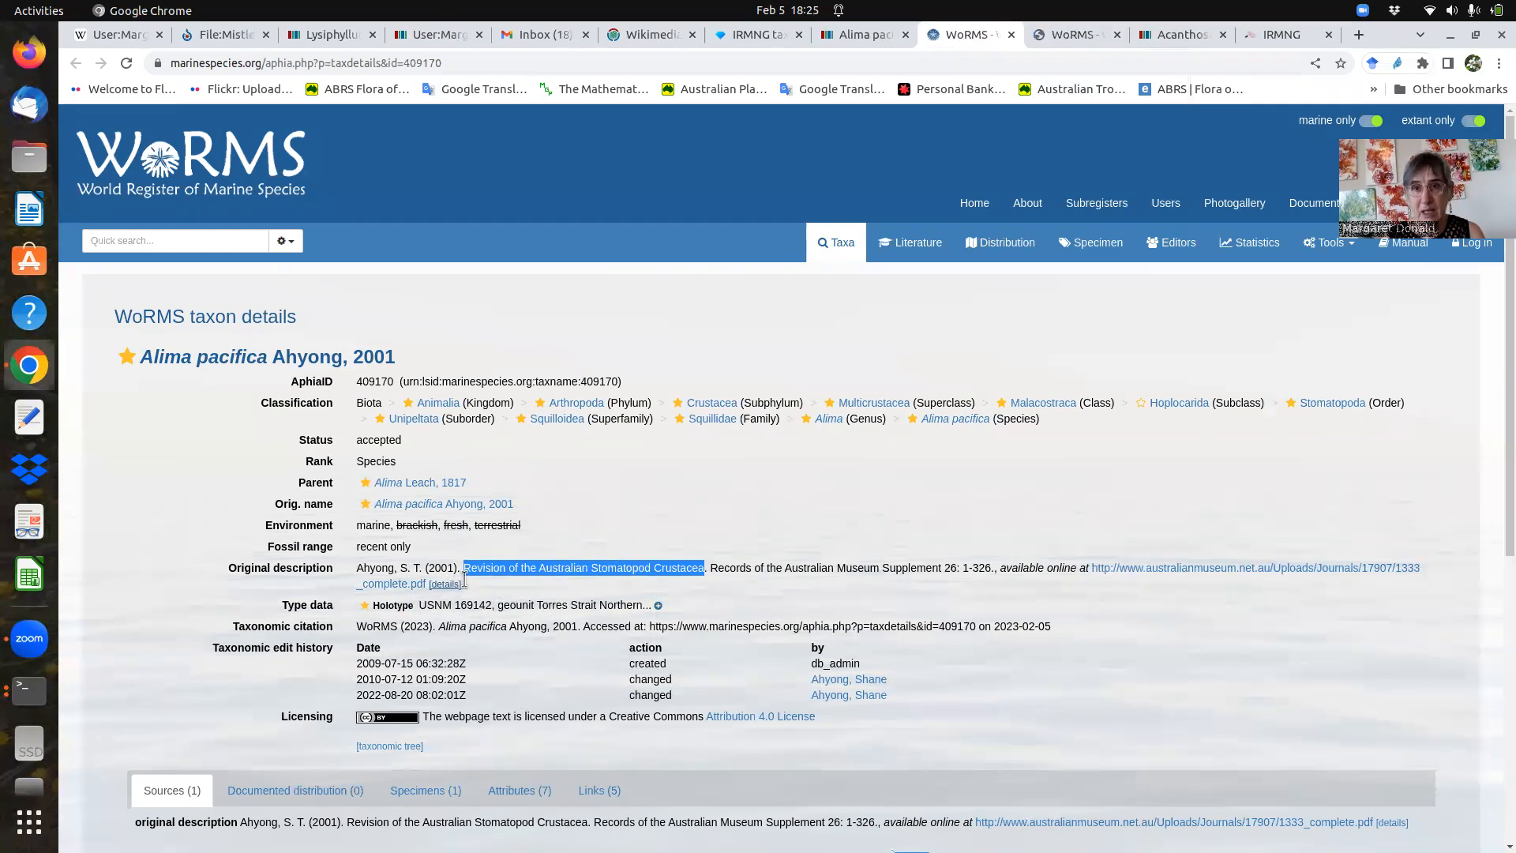
left_click(1082, 37)
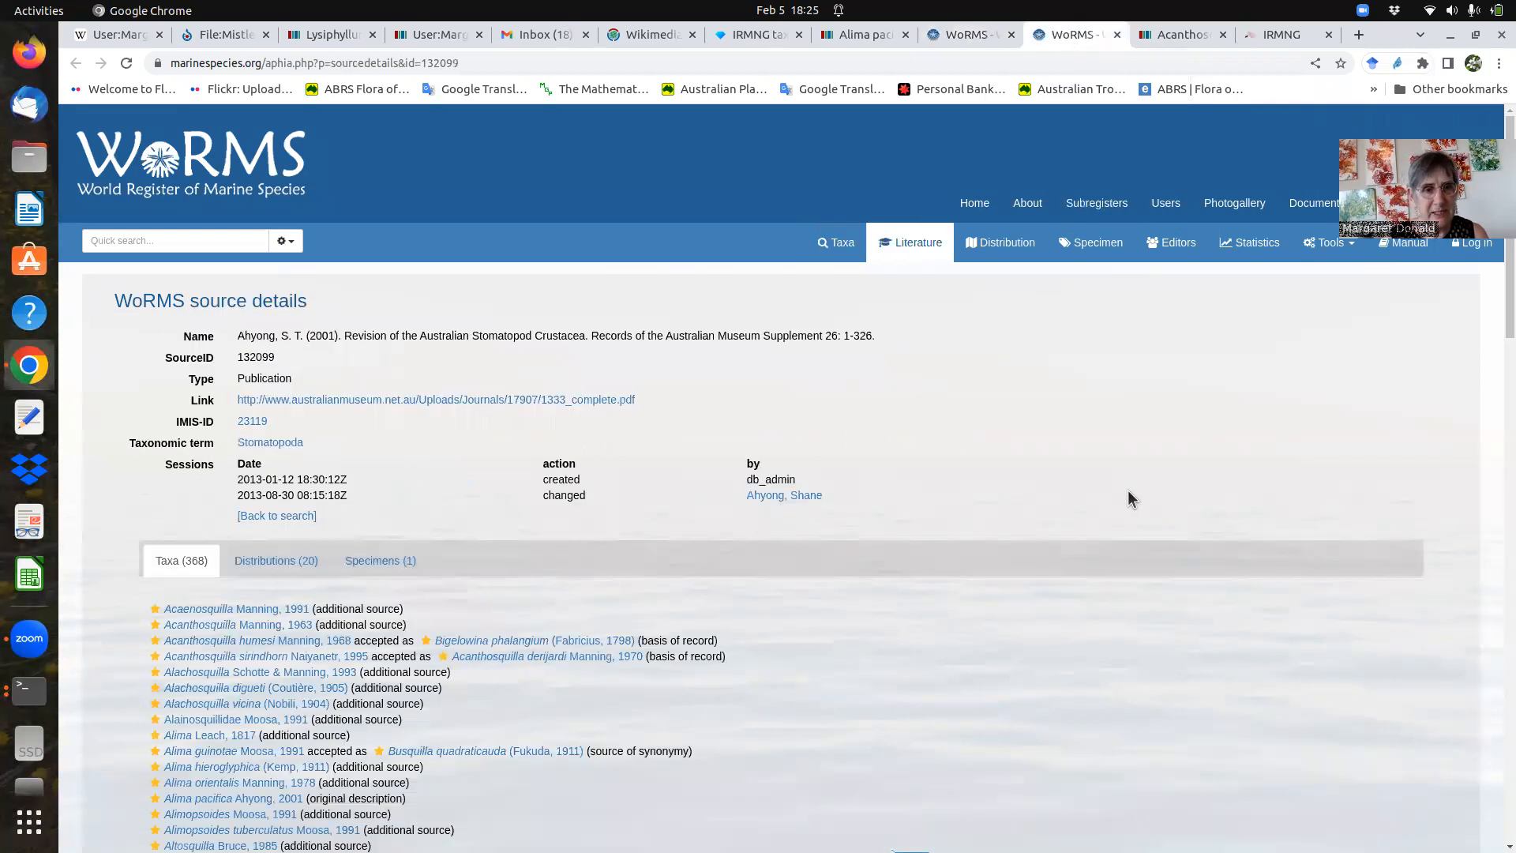
scroll(1498, 316, "down", 4)
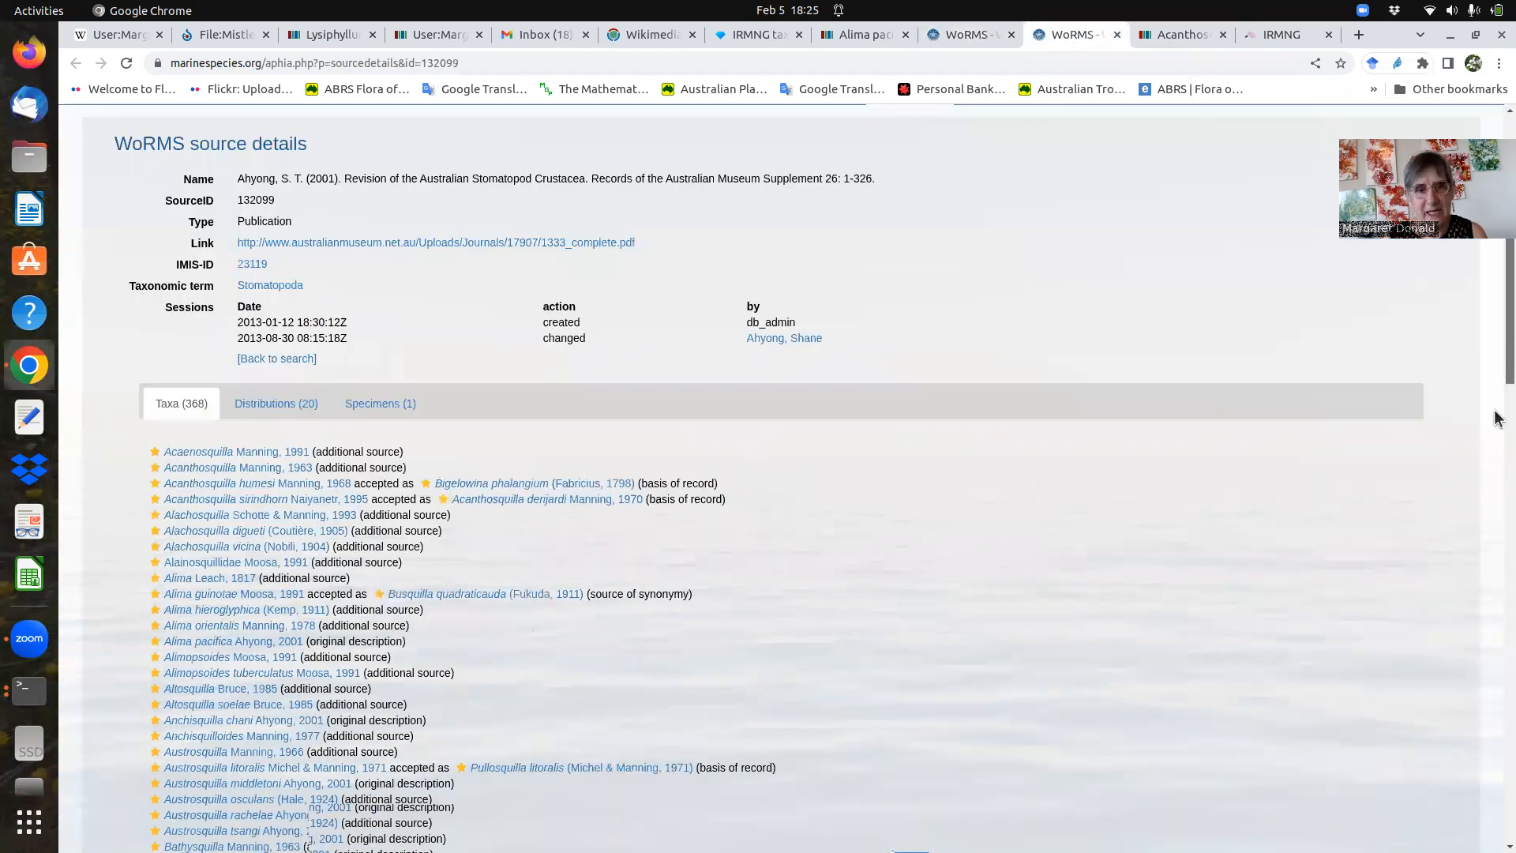
scroll(1498, 419, "down", 20)
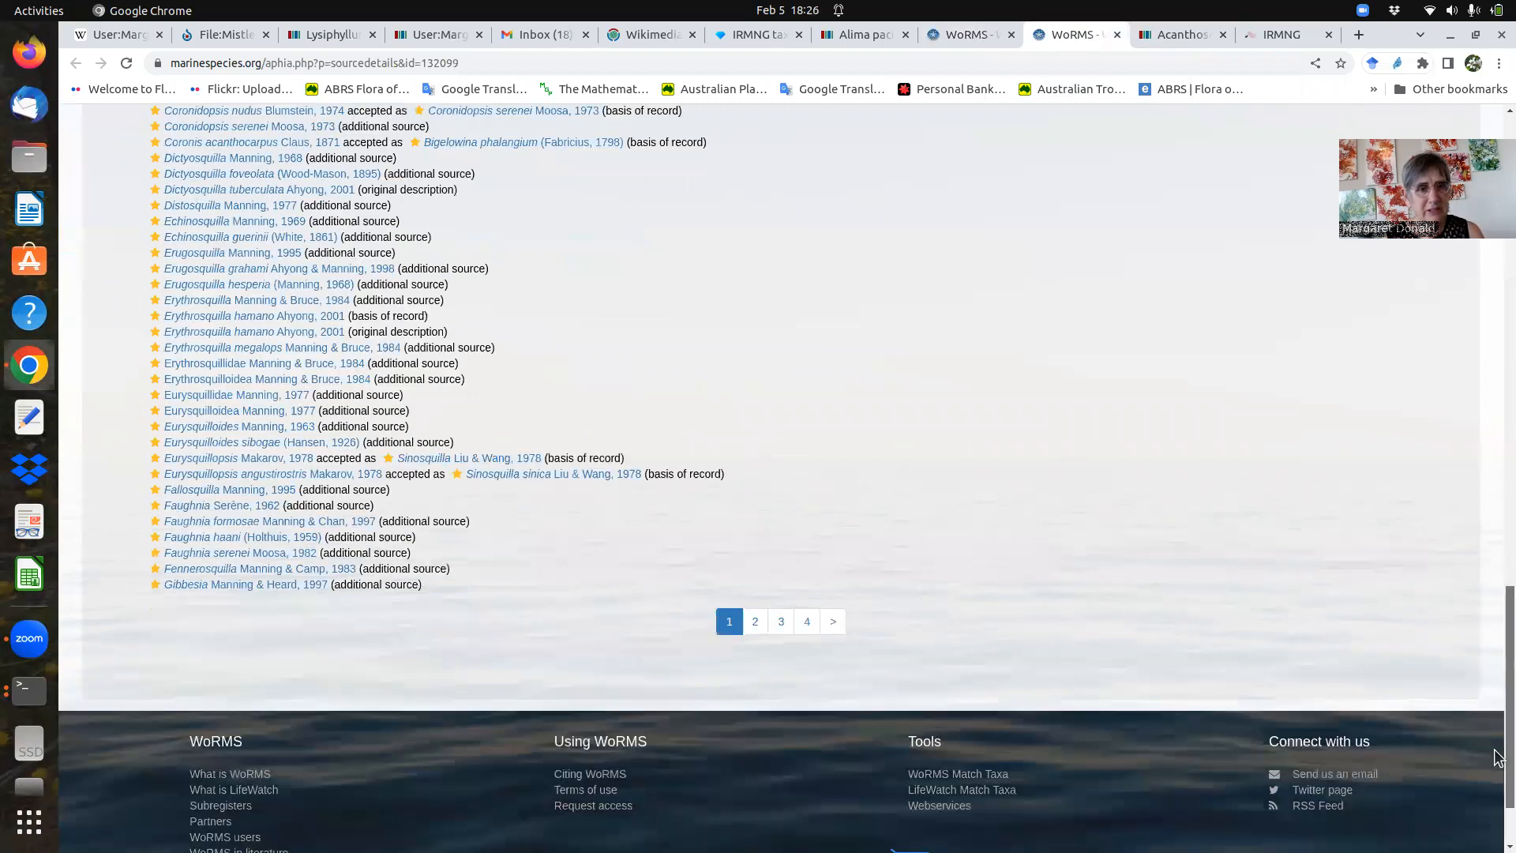
scroll(1498, 632, "up", 1)
scroll(1498, 356, "up", 20)
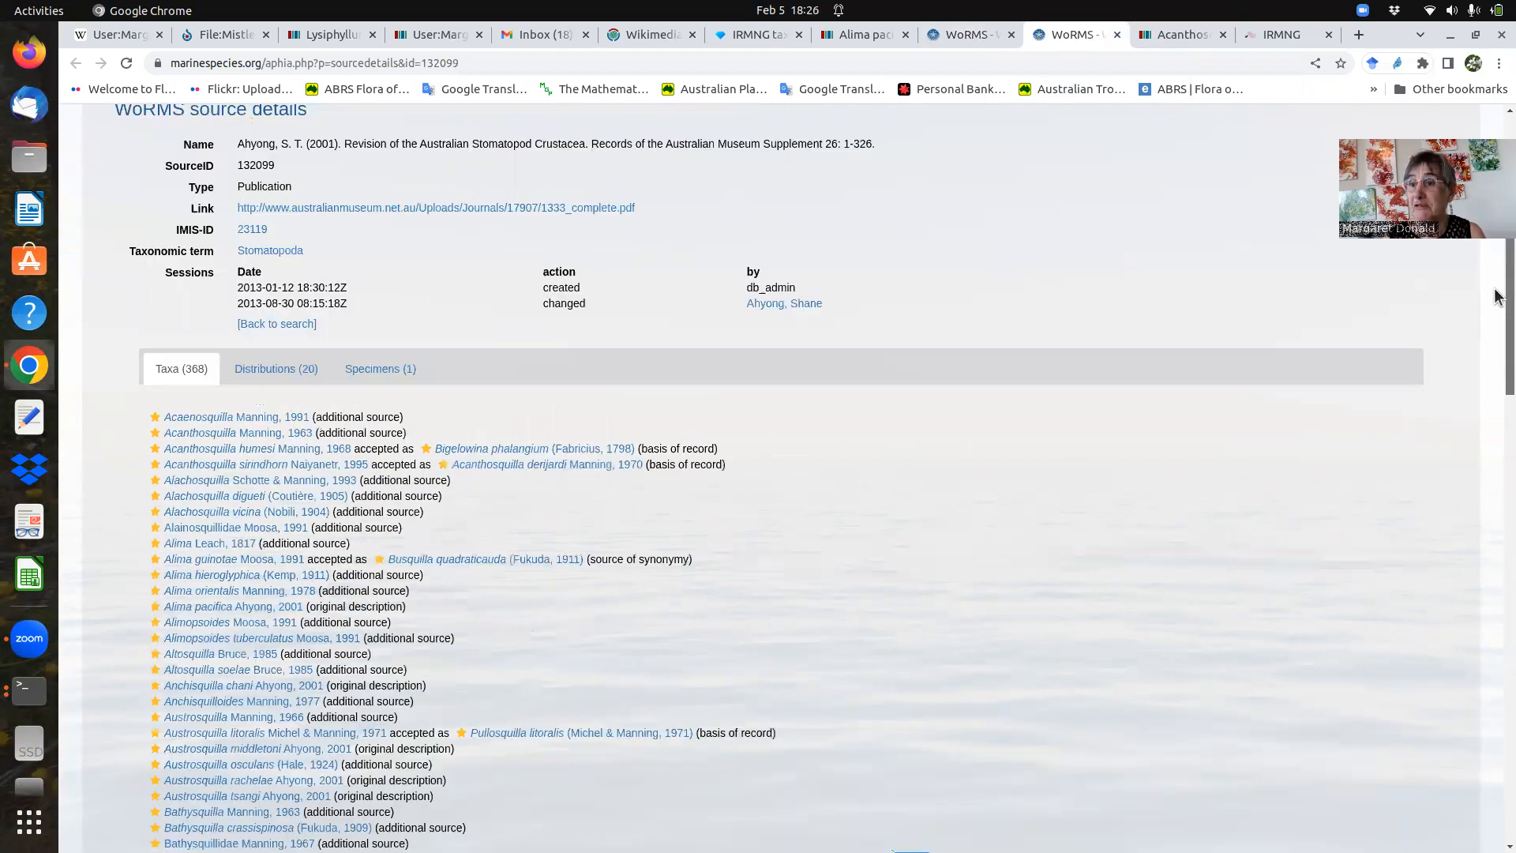
scroll(1498, 296, "up", 2)
scroll(1498, 340, "down", 5)
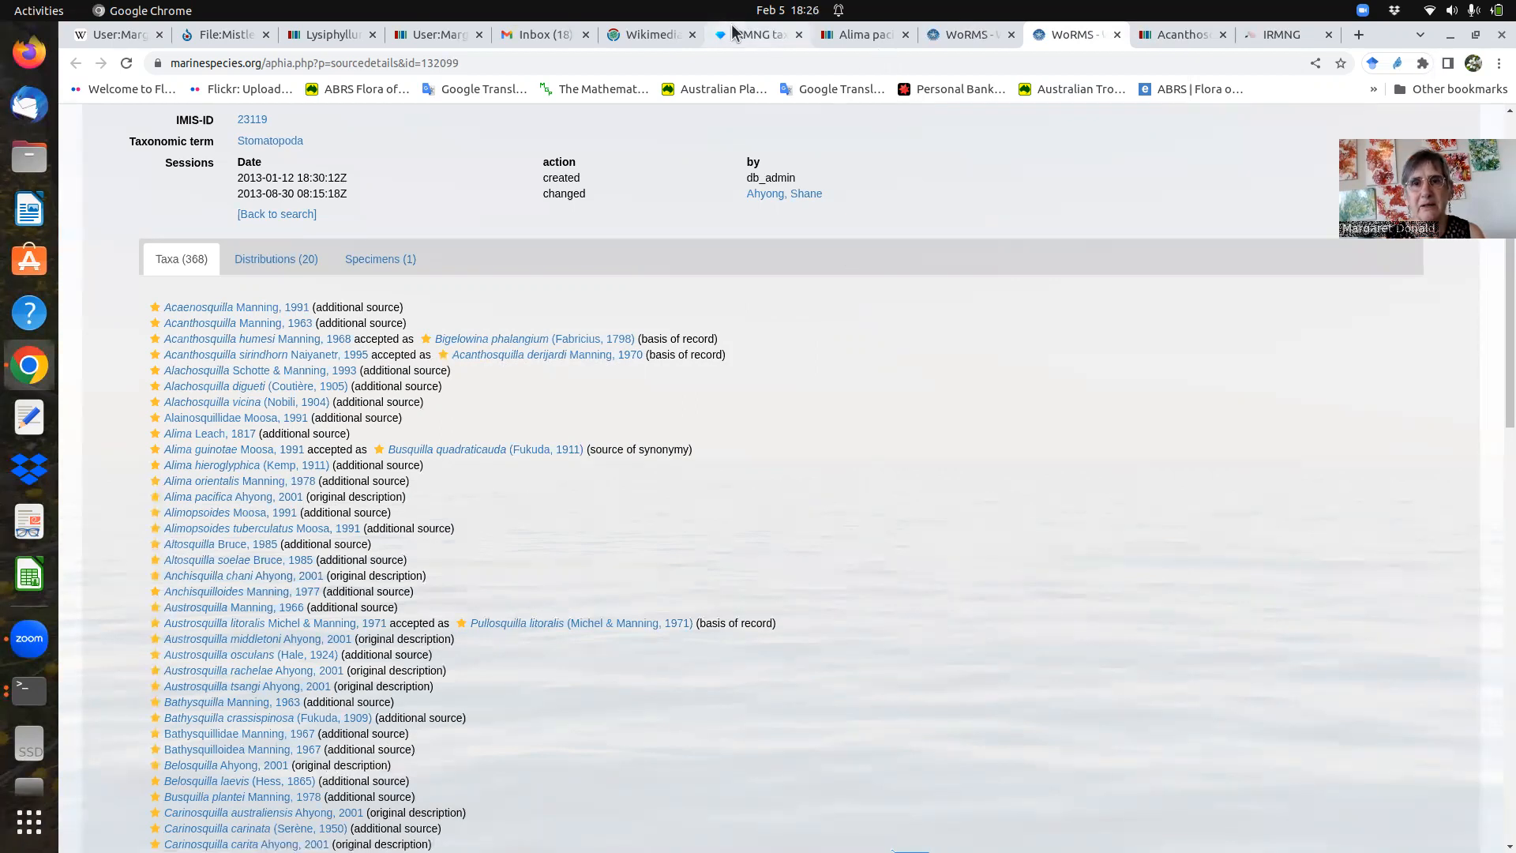
- Enter "Revision of the Australian Stomatopod Crustacea" as the publication for Anchisquilla chani in OpenRefine
left_click(754, 37)
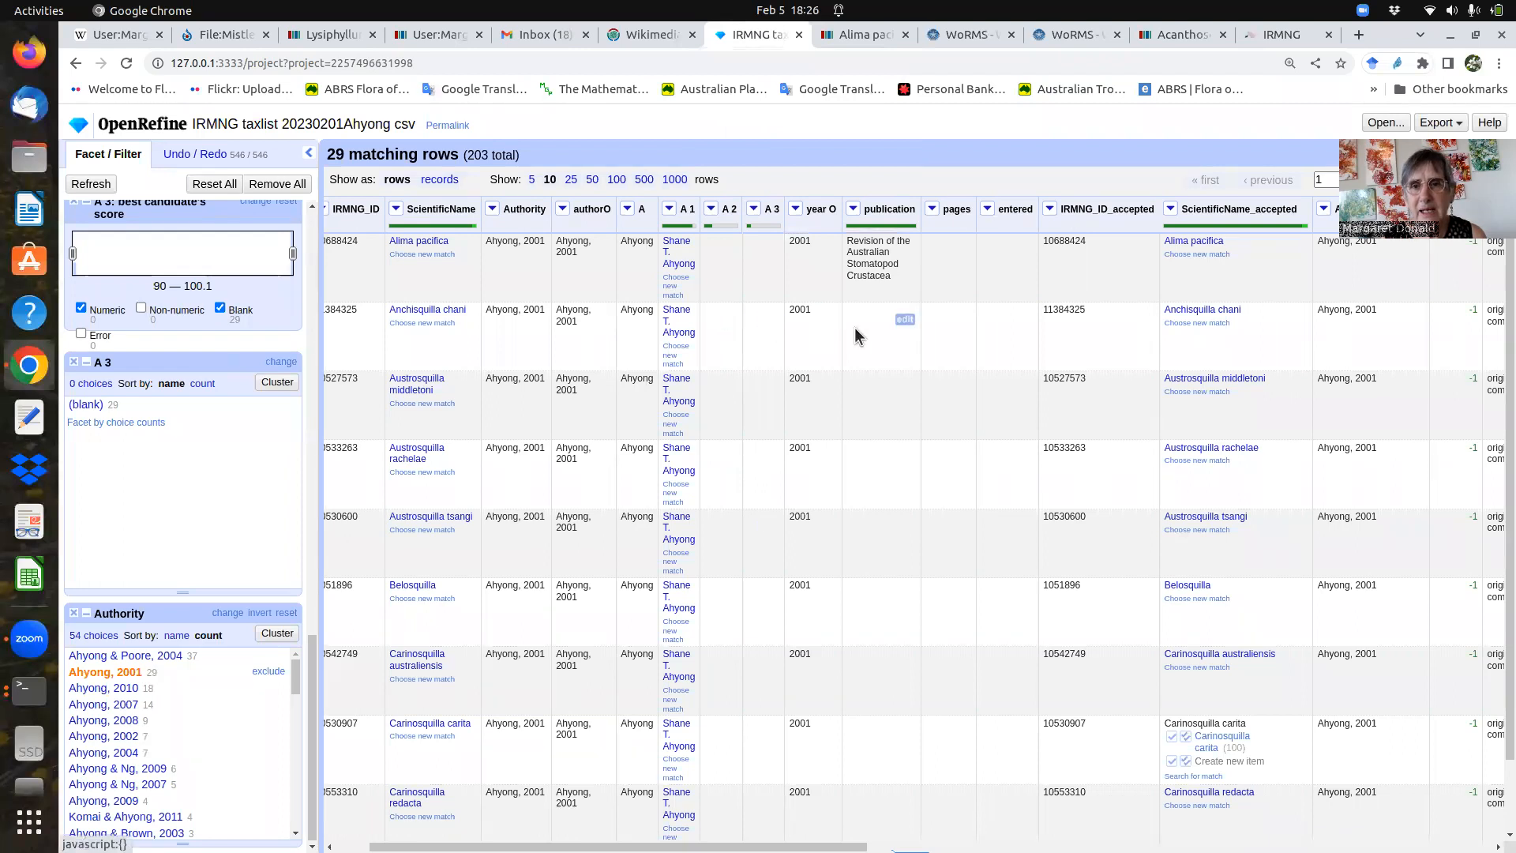
left_click(903, 320)
key("ctrl+v")
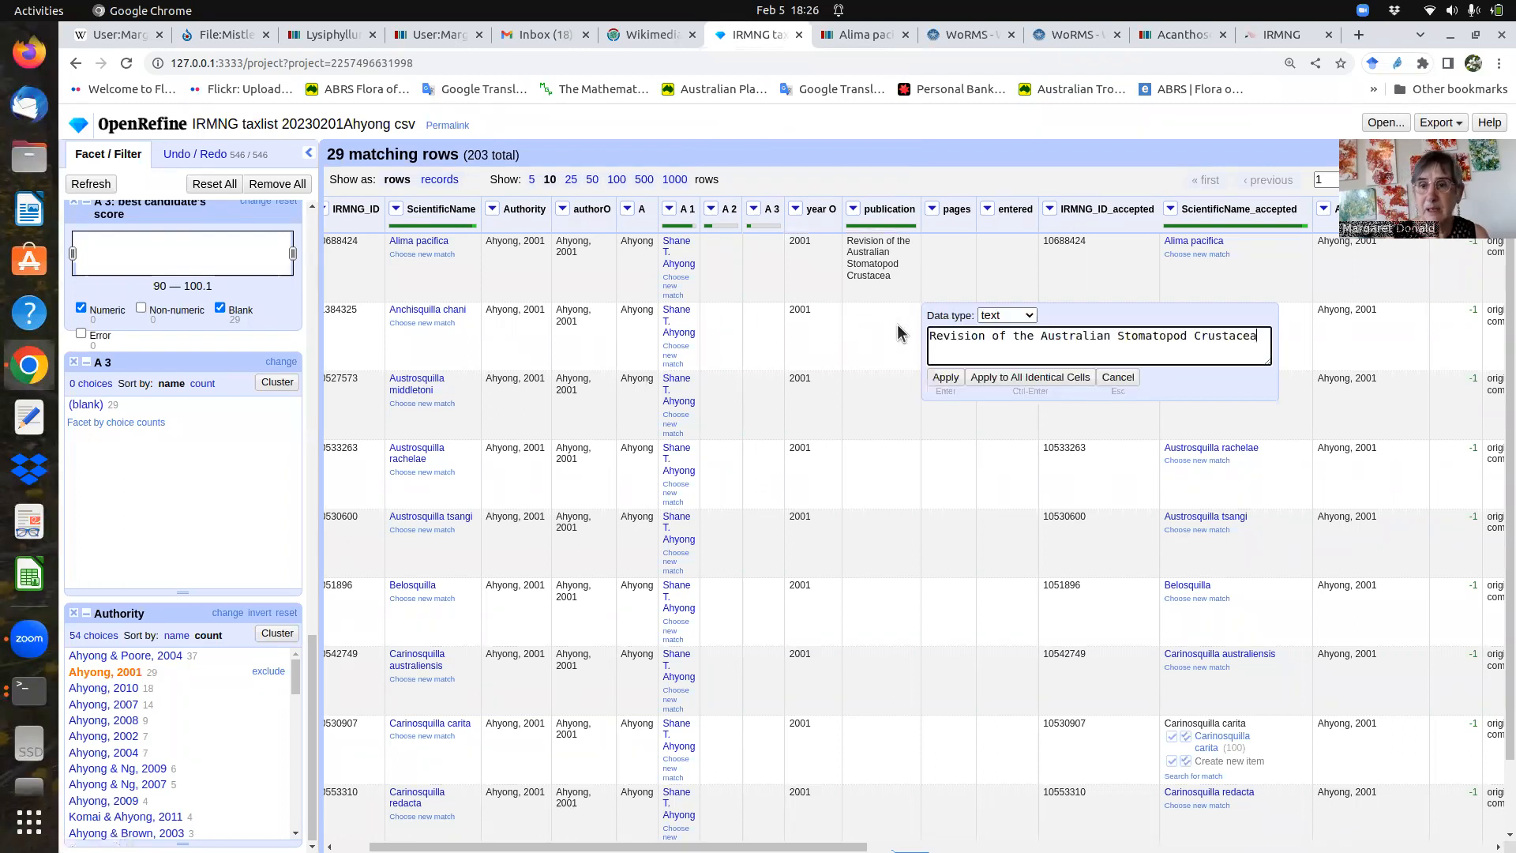
left_click(946, 378)
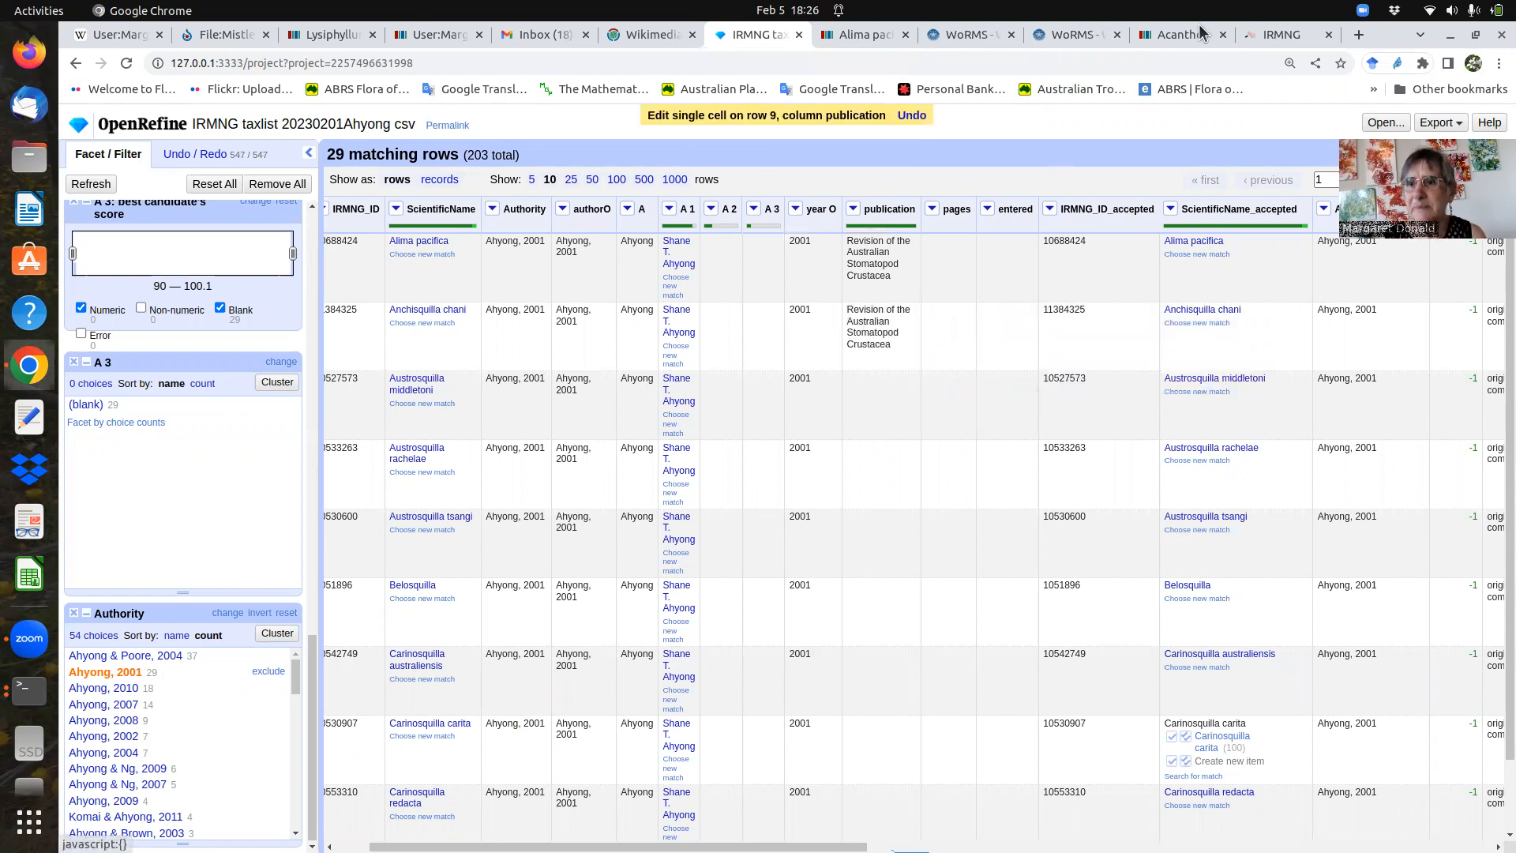
left_click(1058, 36)
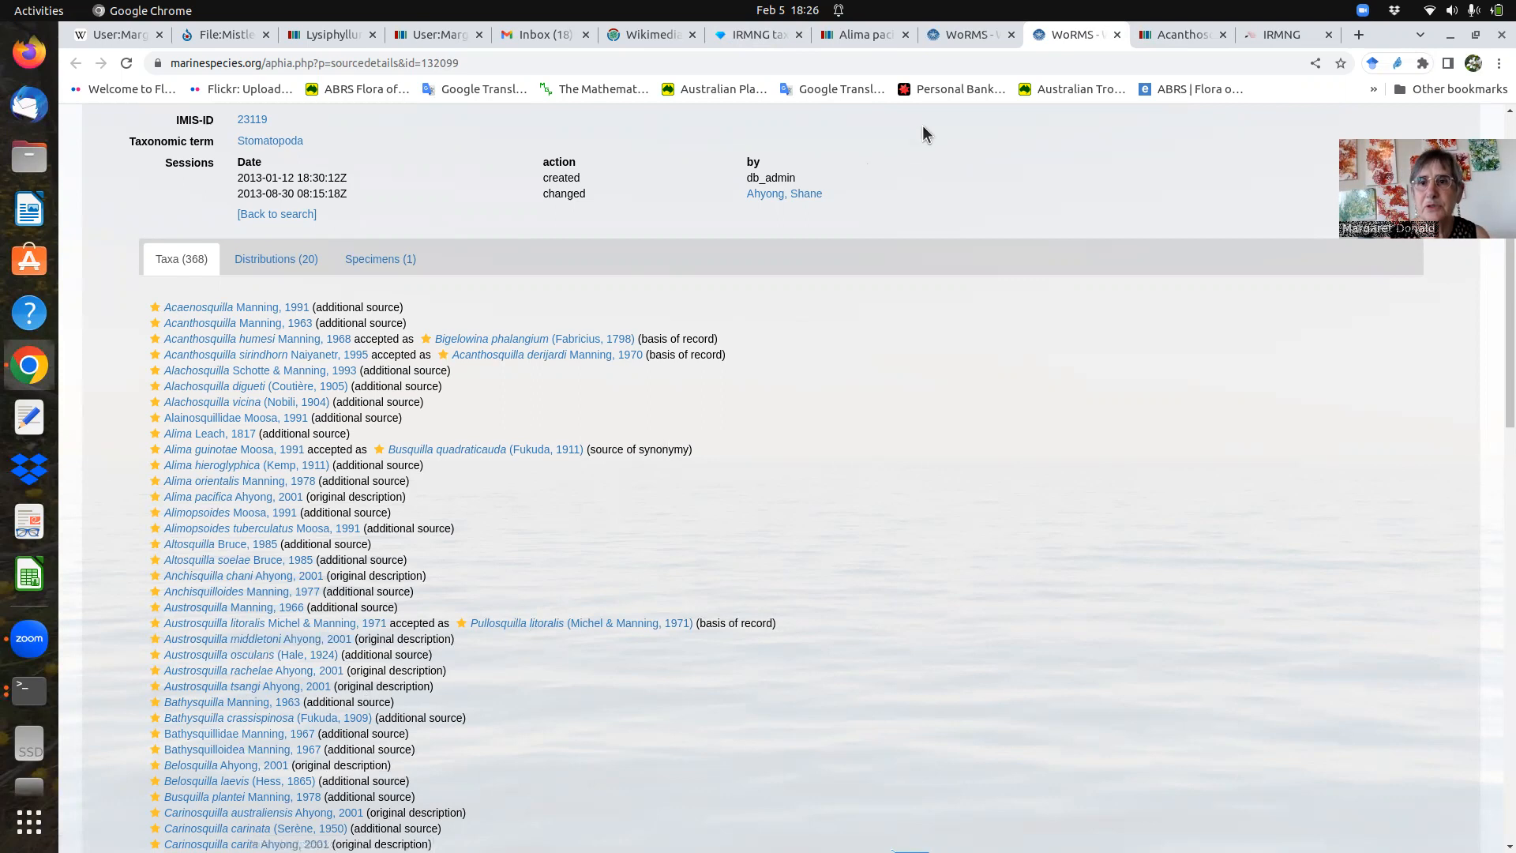
left_click(754, 37)
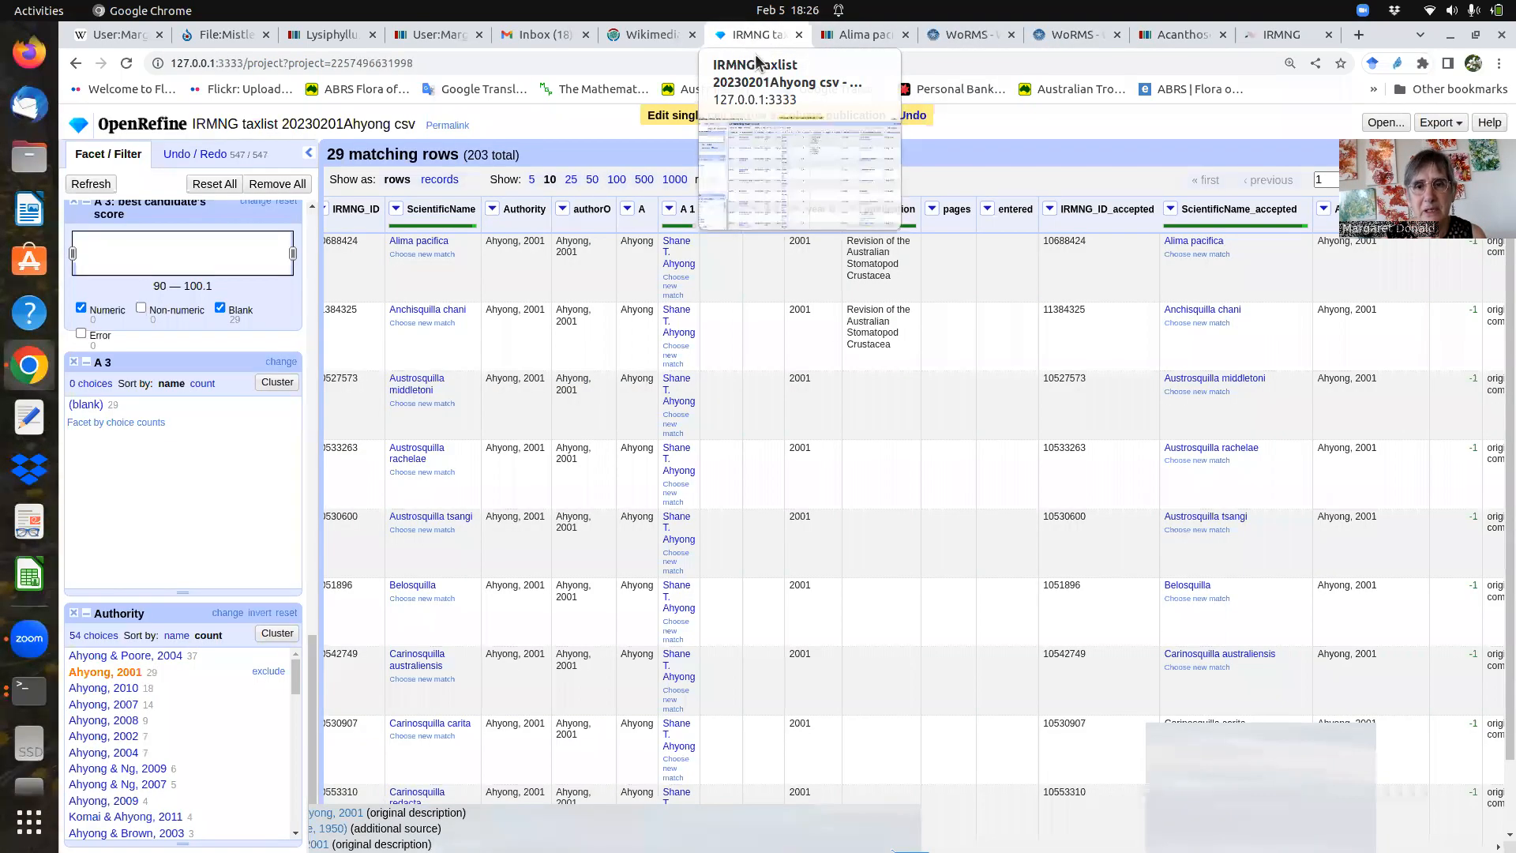
left_click(904, 387)
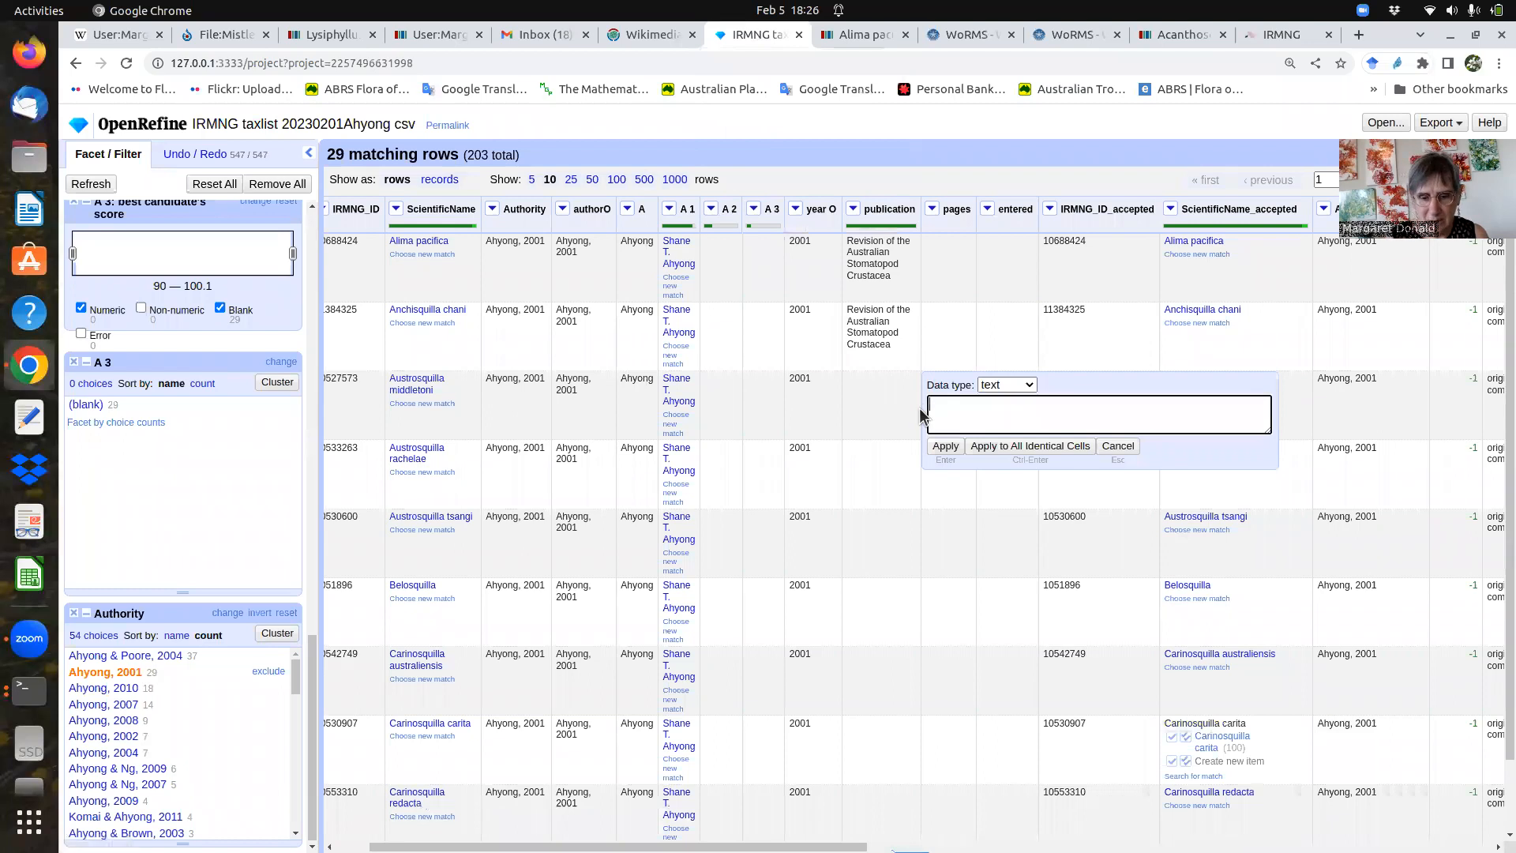
type("Revision of the Australian Stomatopod Crustacea")
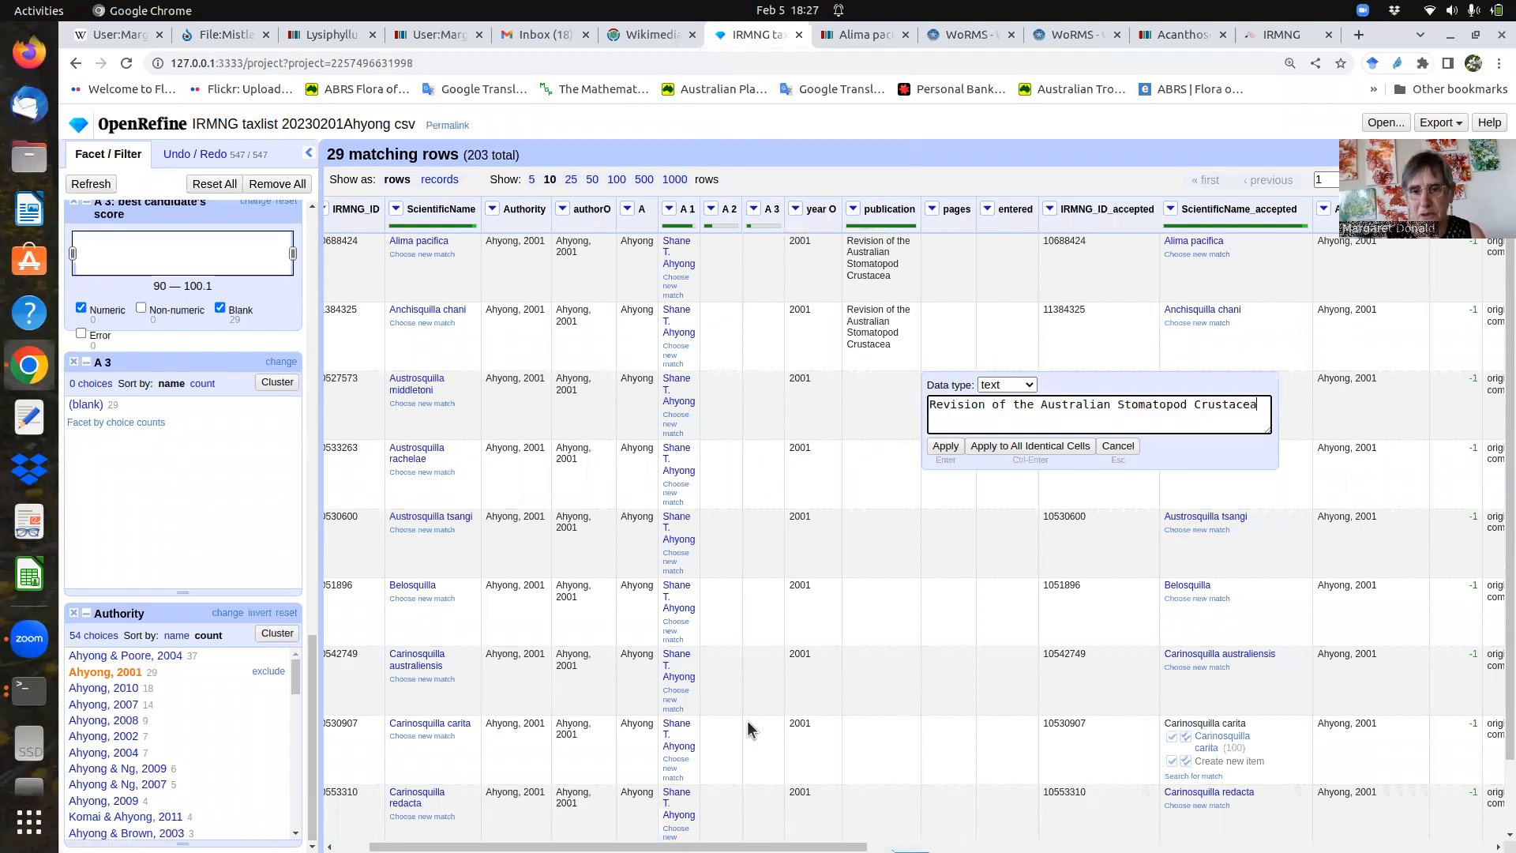
key("Return")
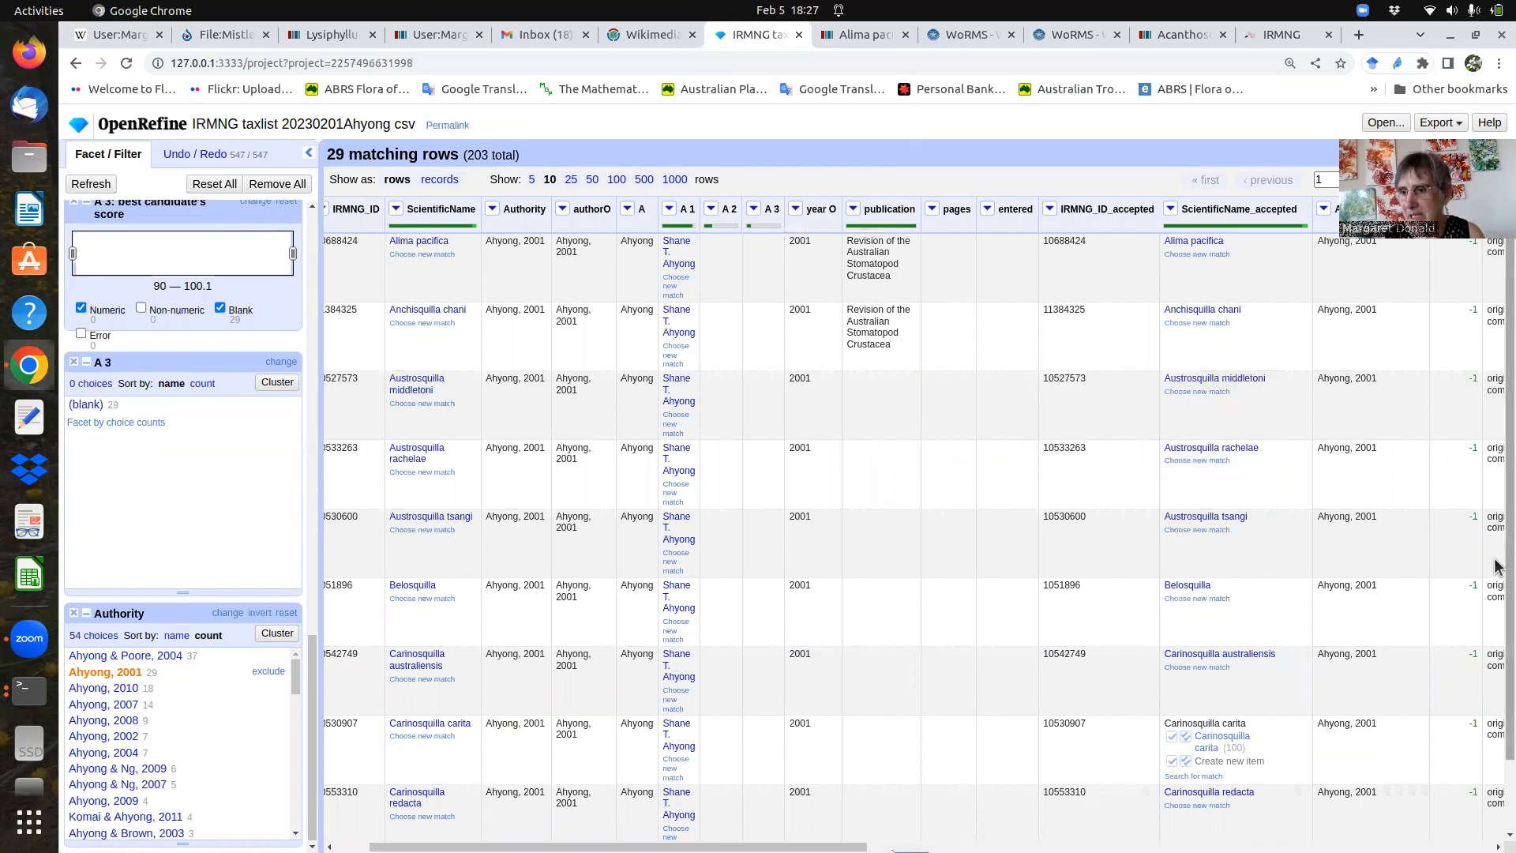
- Reconcile the publication column with the second Wikidata reconci.link (en) service as scholarly article, auto-matching high-confidence candidates
scroll(1496, 640, "down", 1)
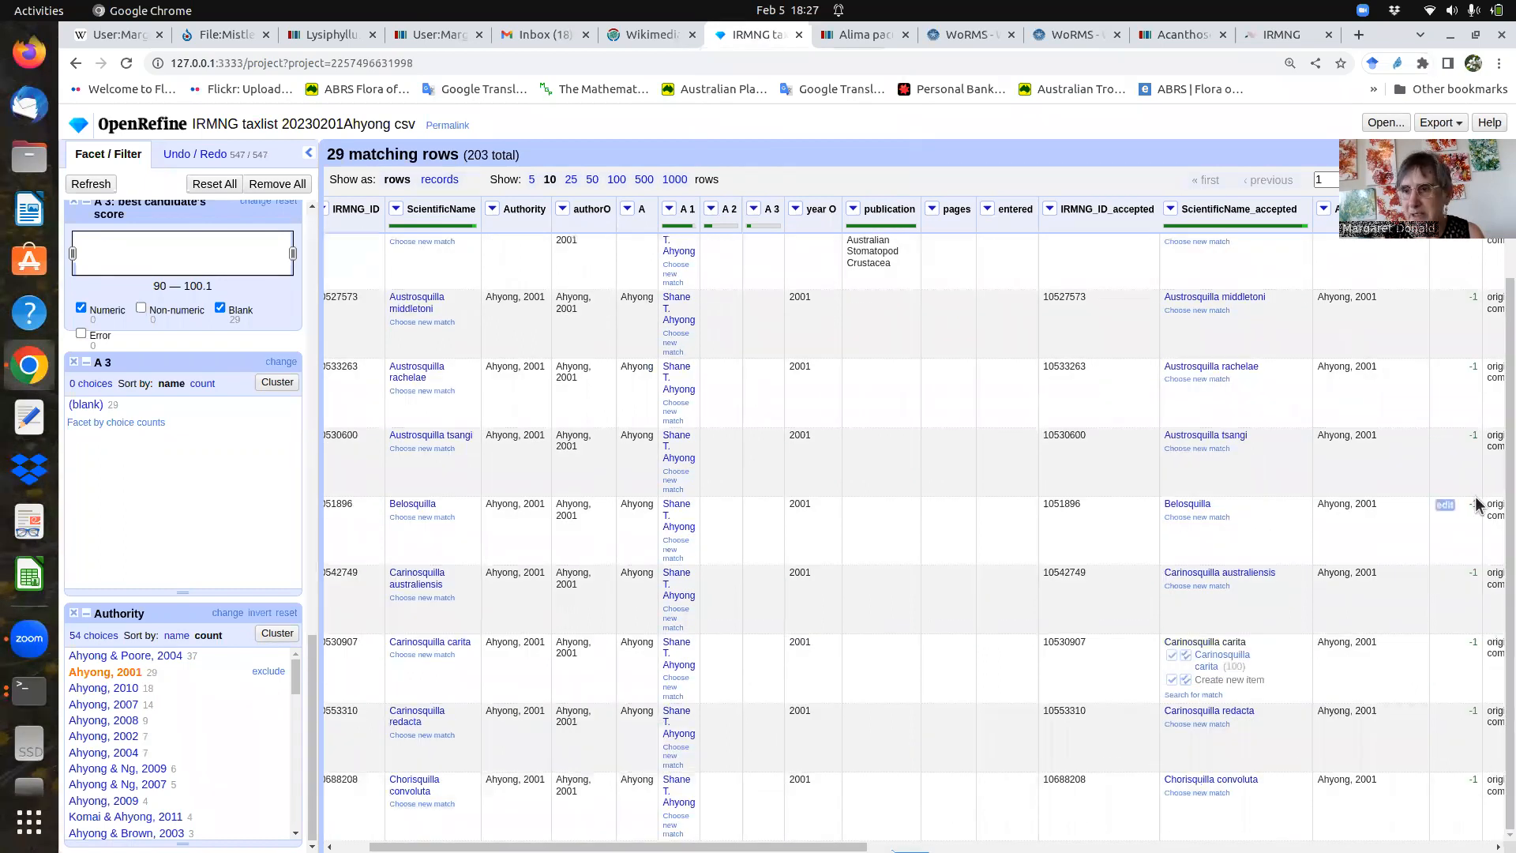
left_click_drag(1495, 586, 1494, 480)
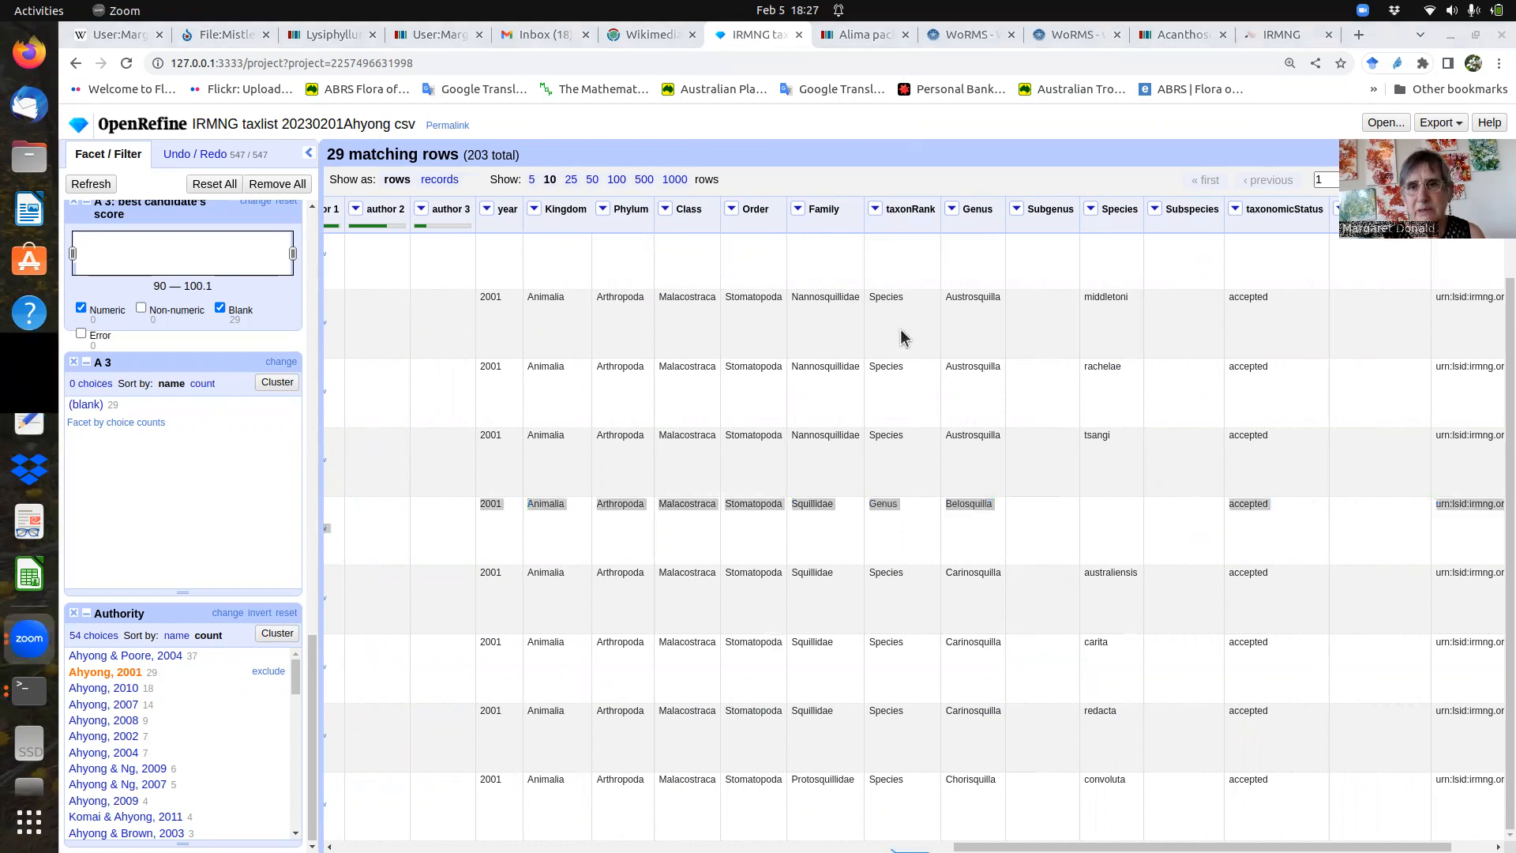
left_click(898, 227)
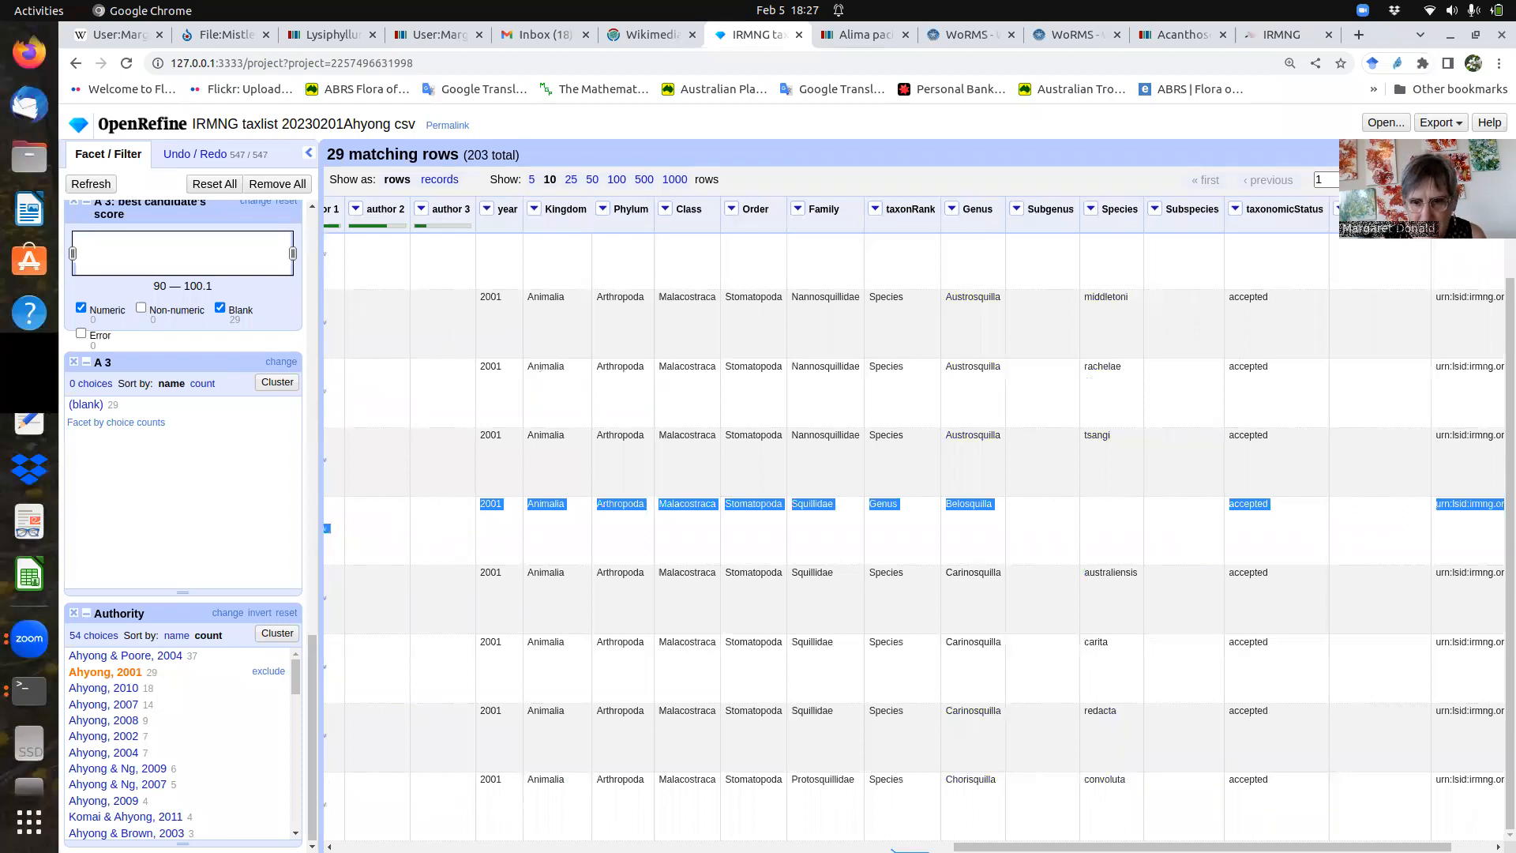
left_click_drag(967, 847, 345, 826)
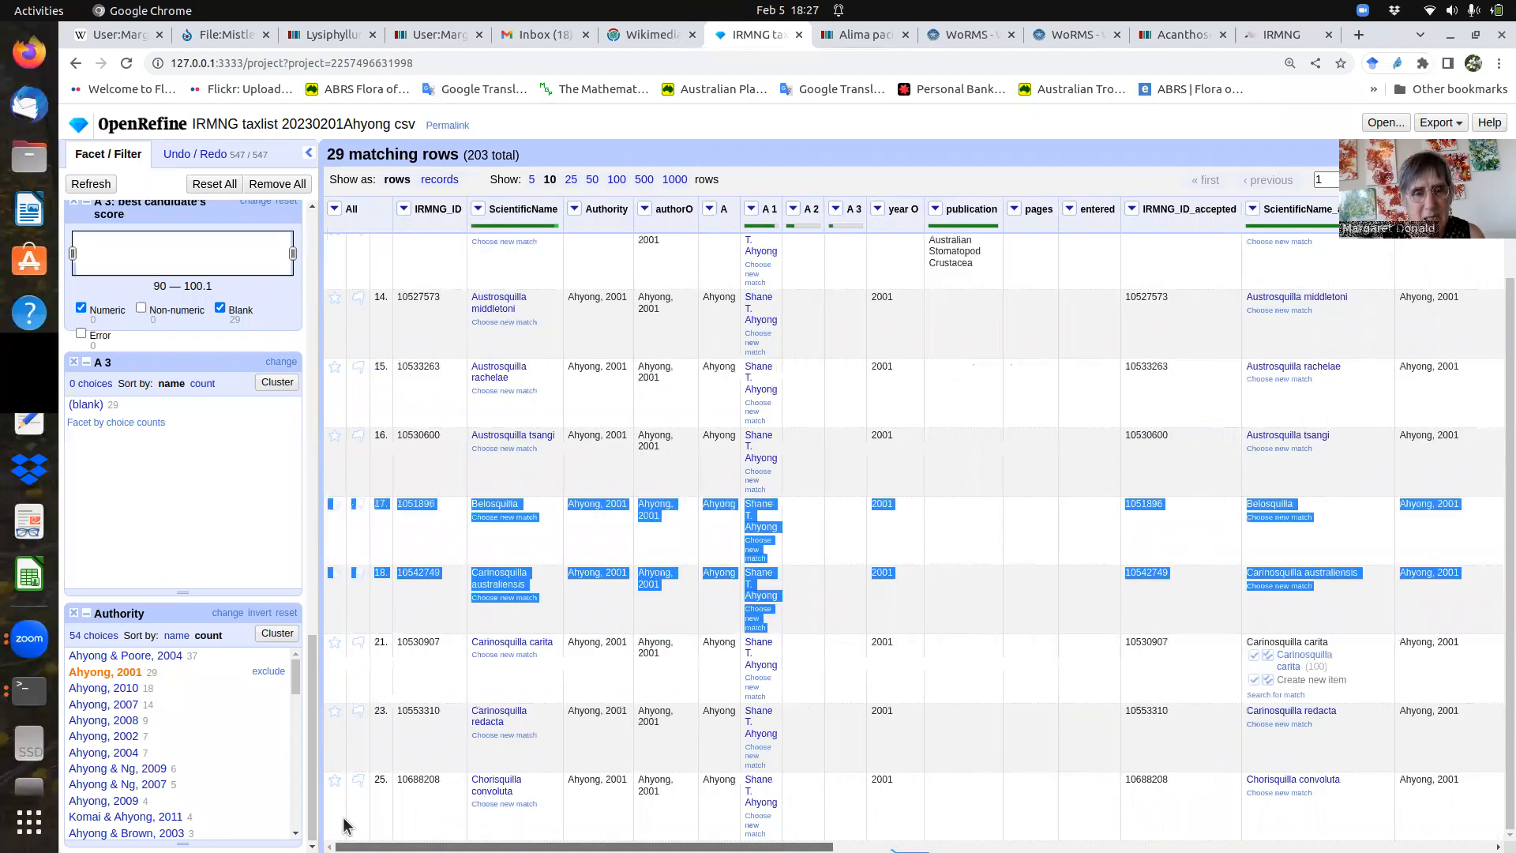
left_click(936, 210)
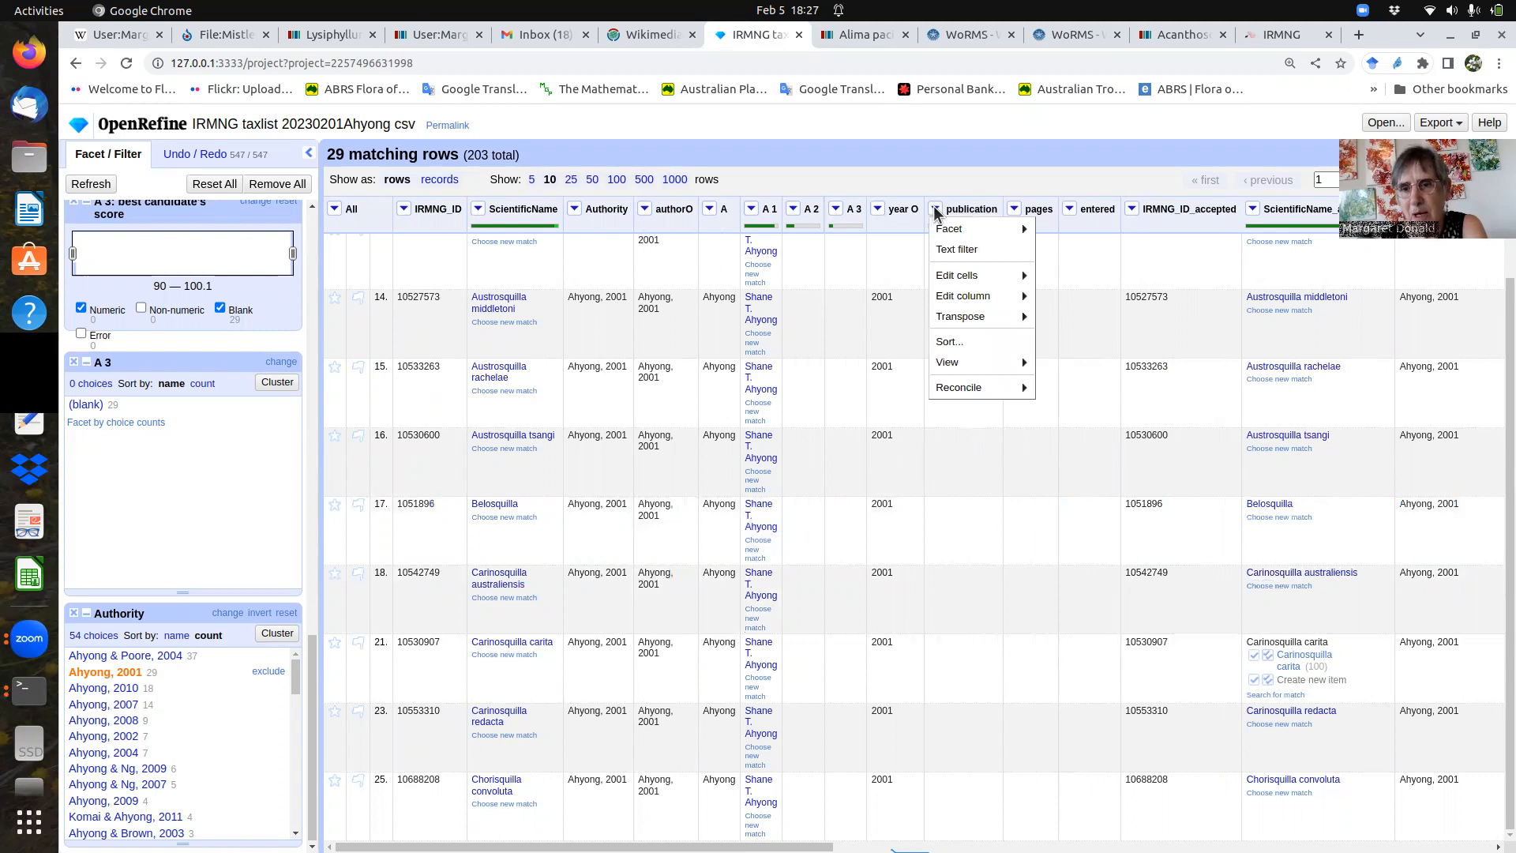
mouse_move(982, 386)
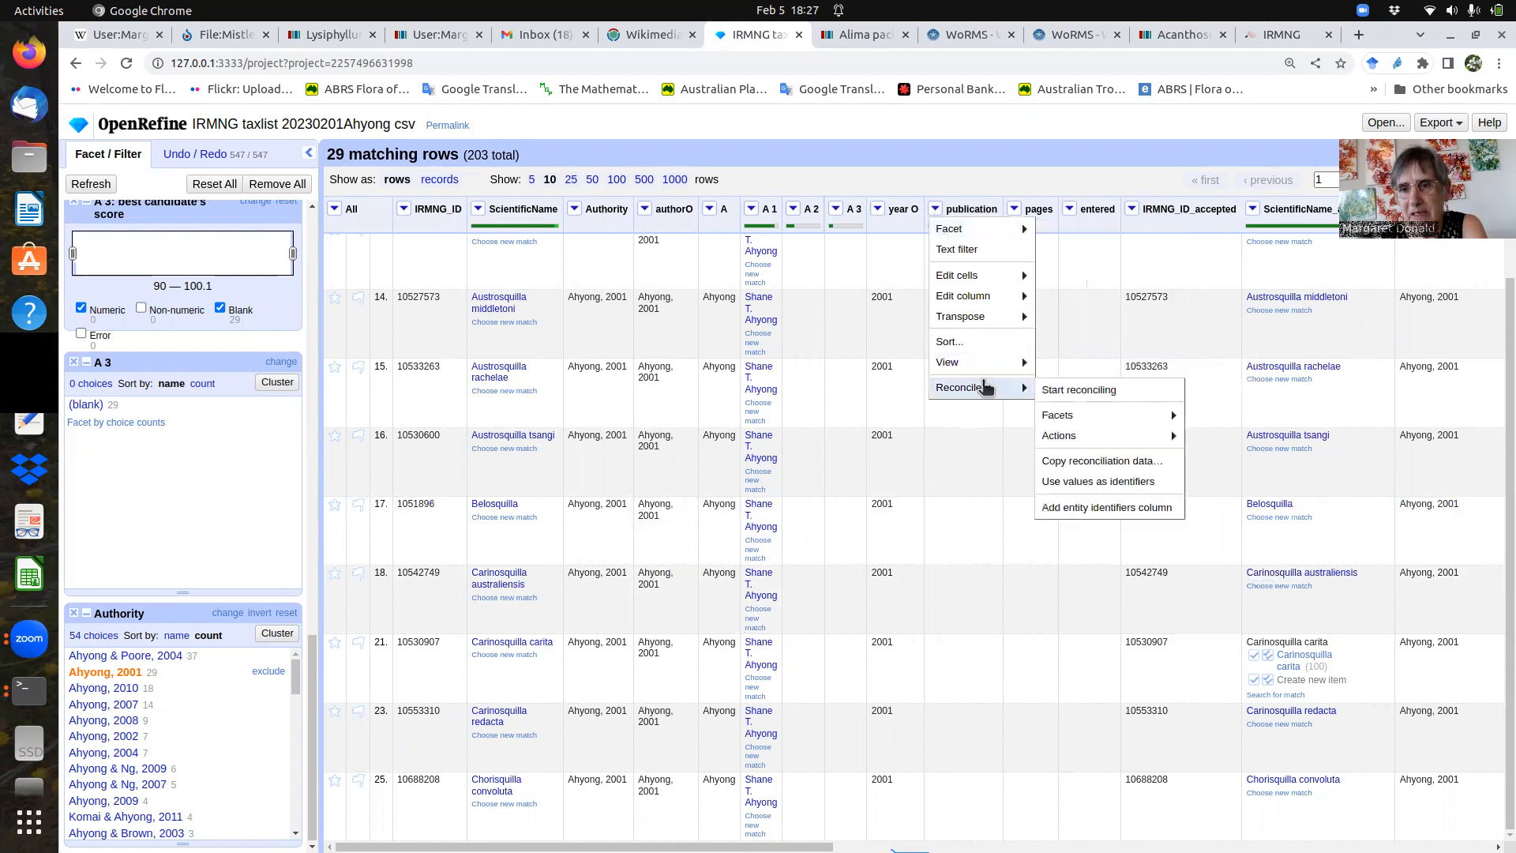
left_click(1063, 390)
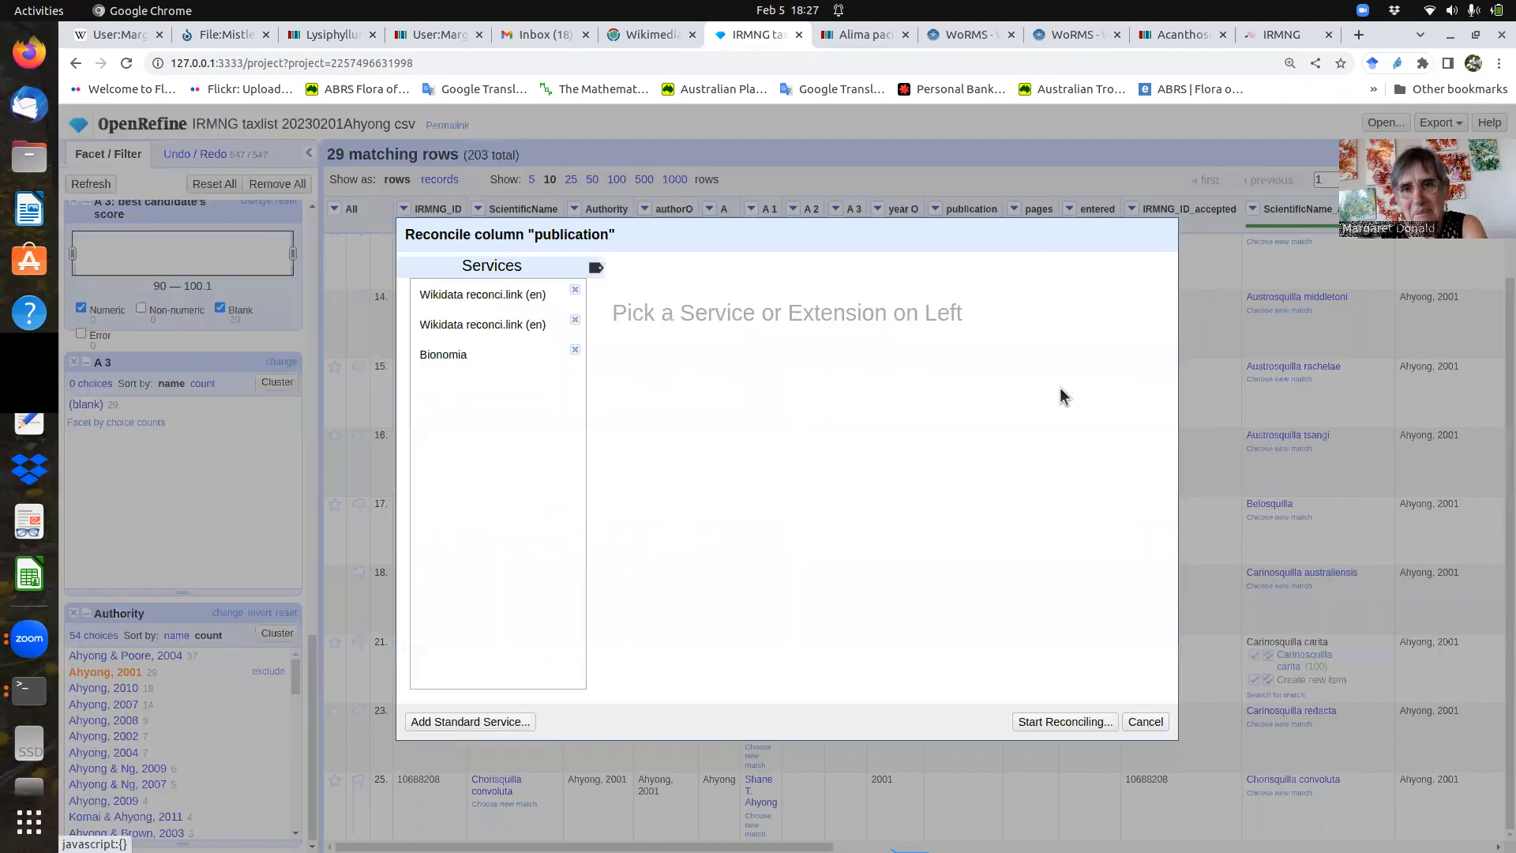
left_click(458, 325)
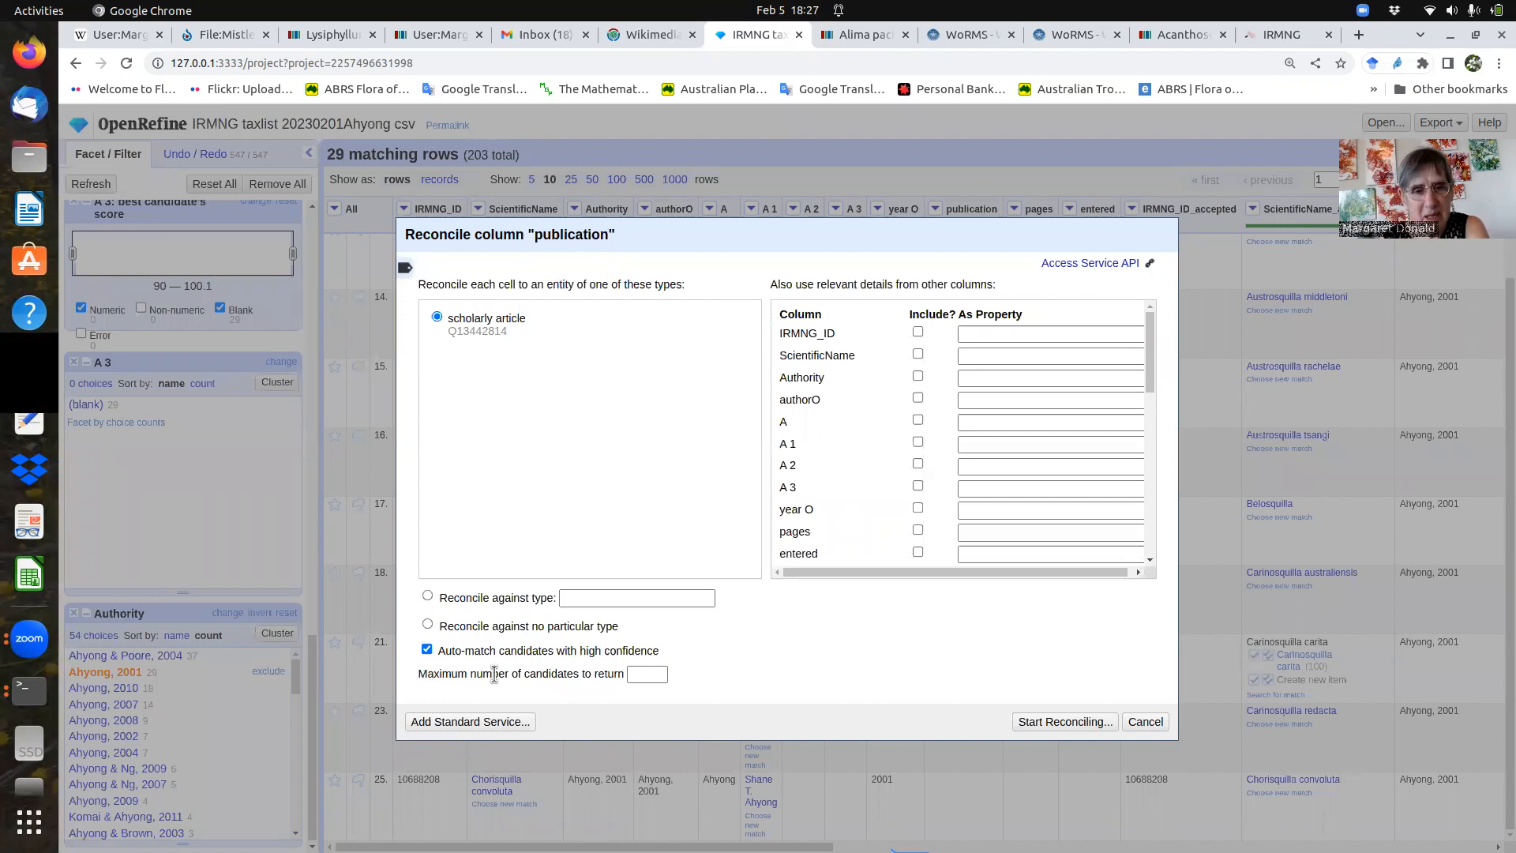
left_click(1064, 722)
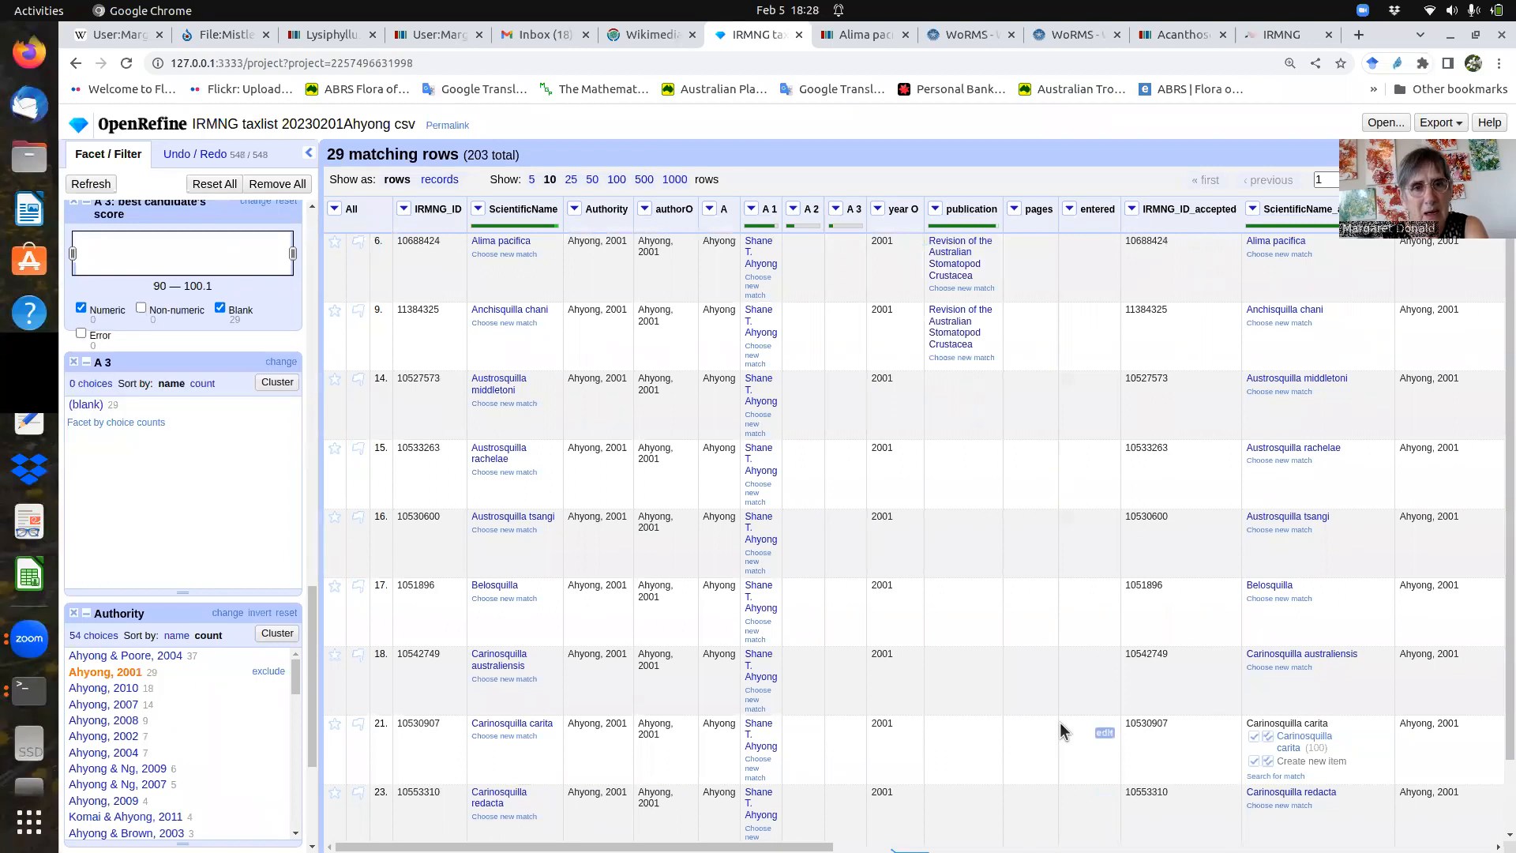
- Add a text facet on the publication column and show only rows with "Revision of the Australian Stomatopod Crustacea"
left_click(934, 210)
mouse_move(951, 229)
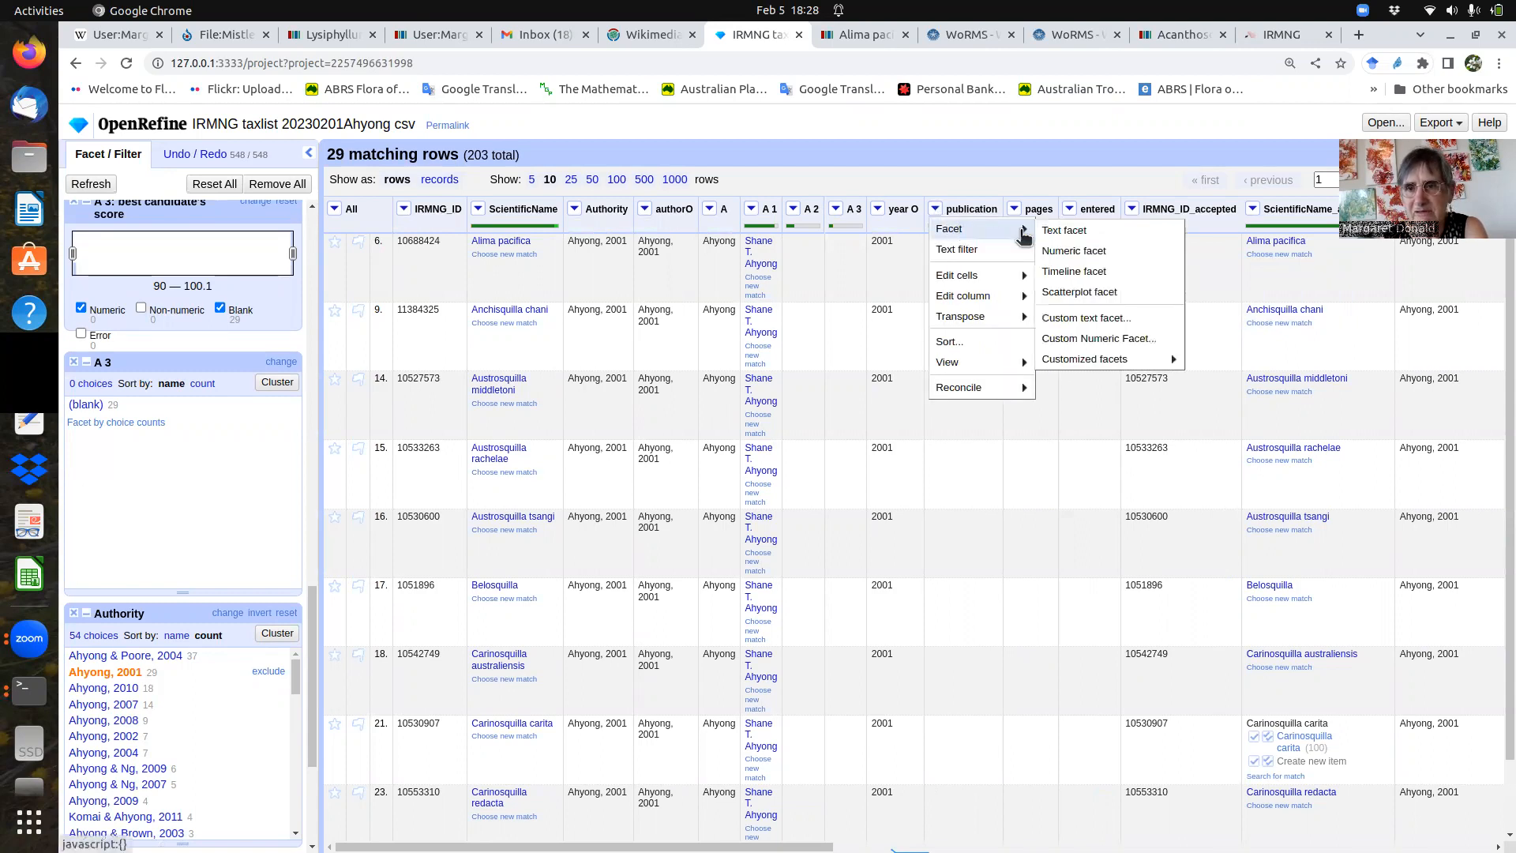
left_click(1052, 231)
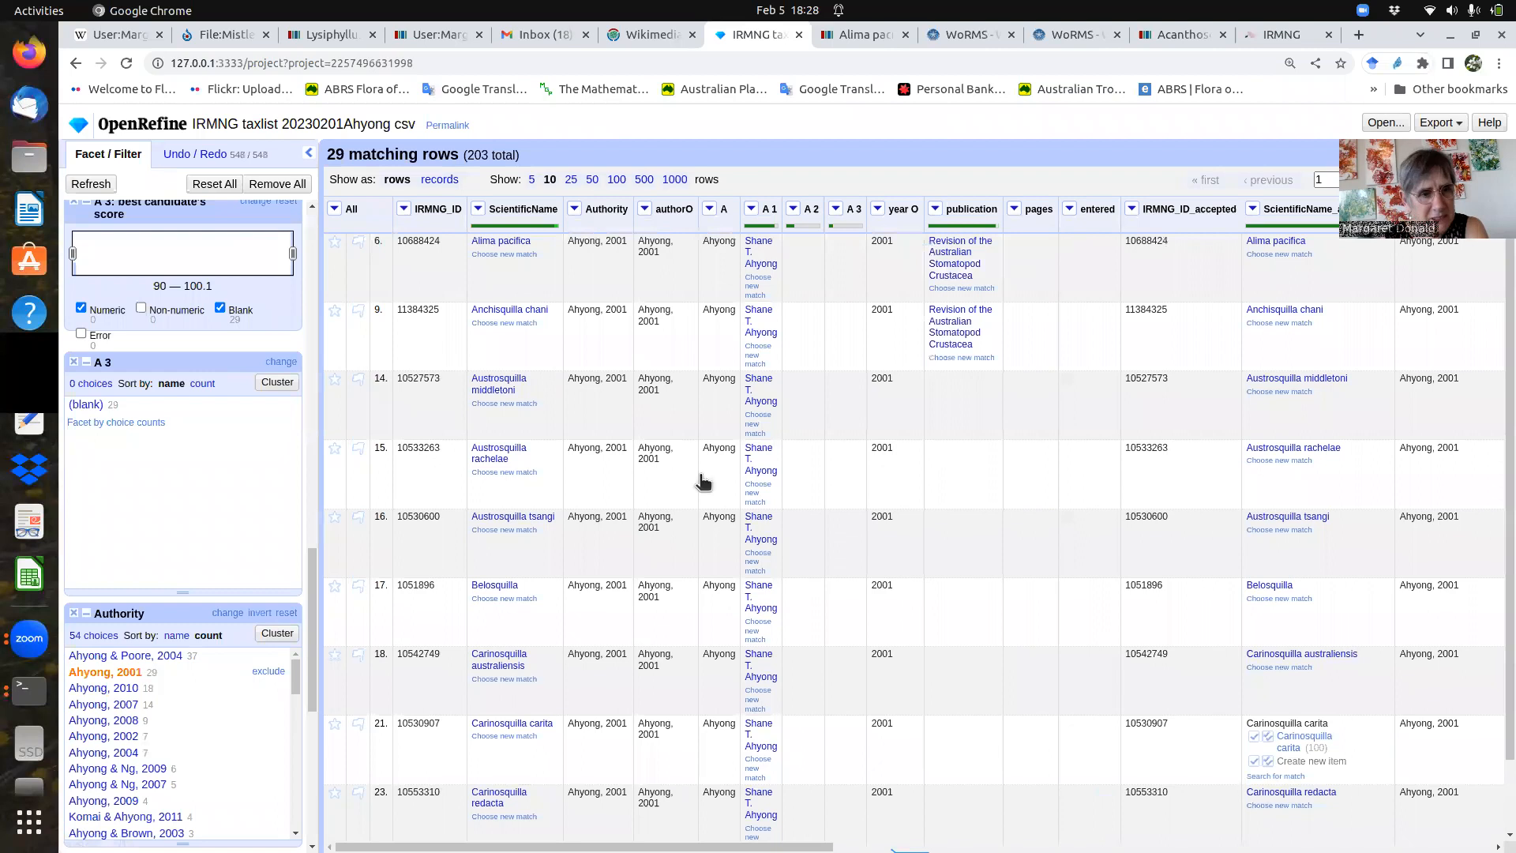
left_click_drag(313, 663, 314, 778)
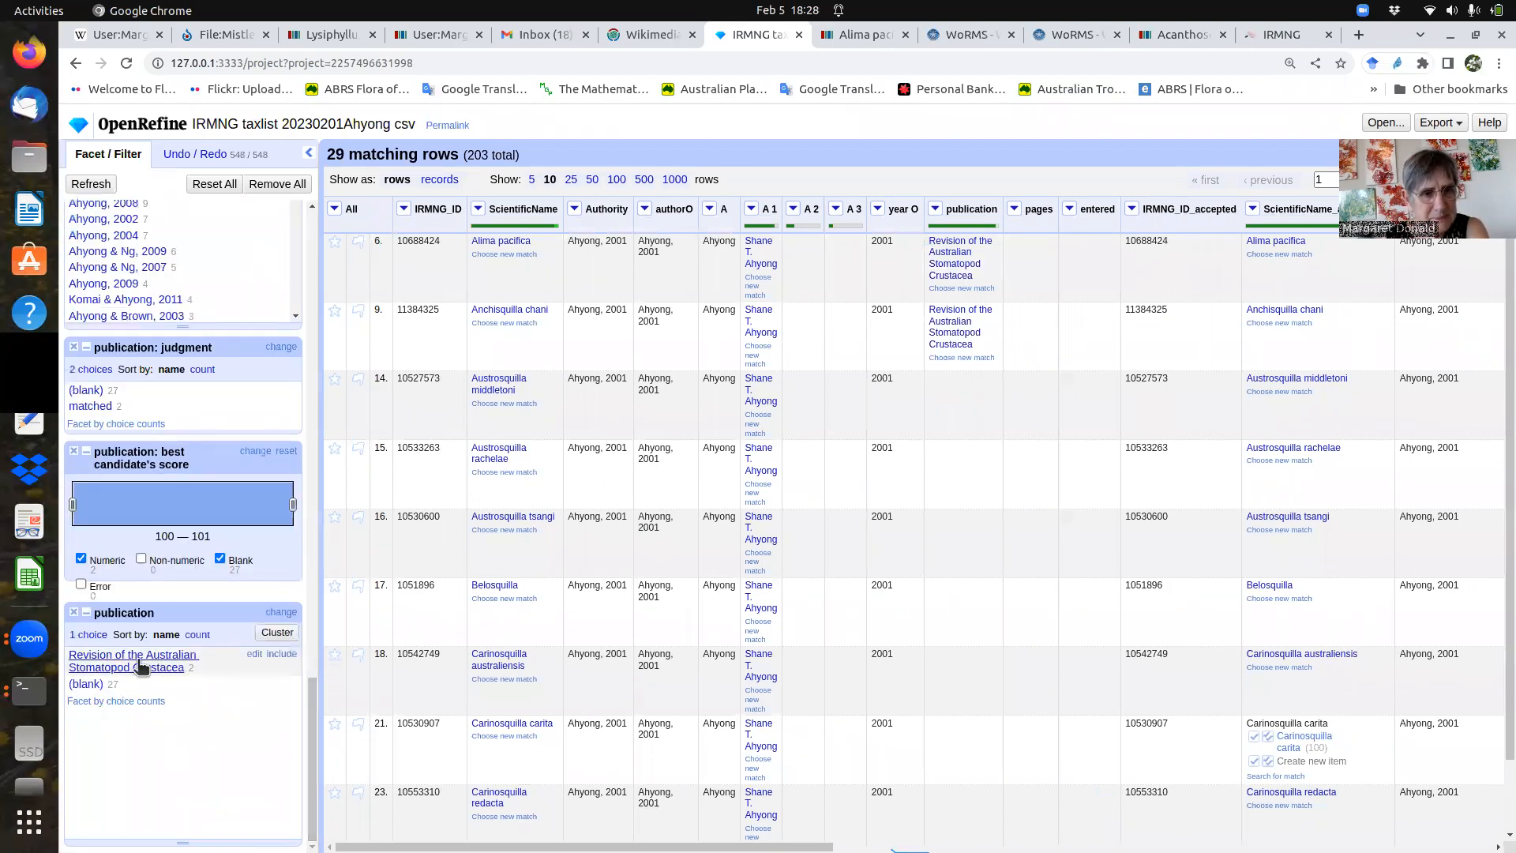
left_click(280, 653)
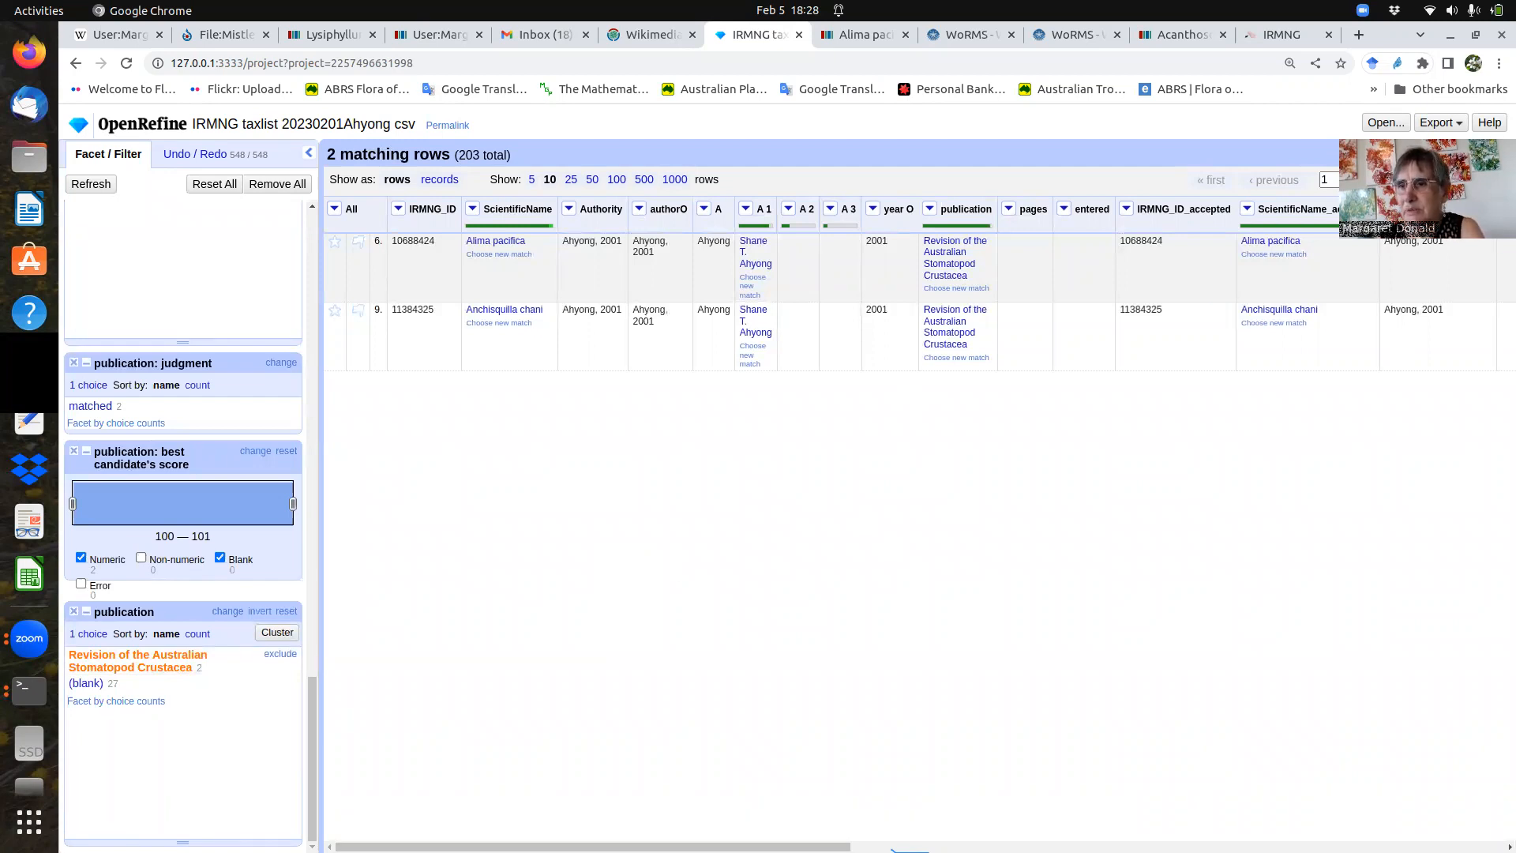
- Replace the existing item in the Wikibase schema with a new one based on the ScientificName column
left_click(1470, 155)
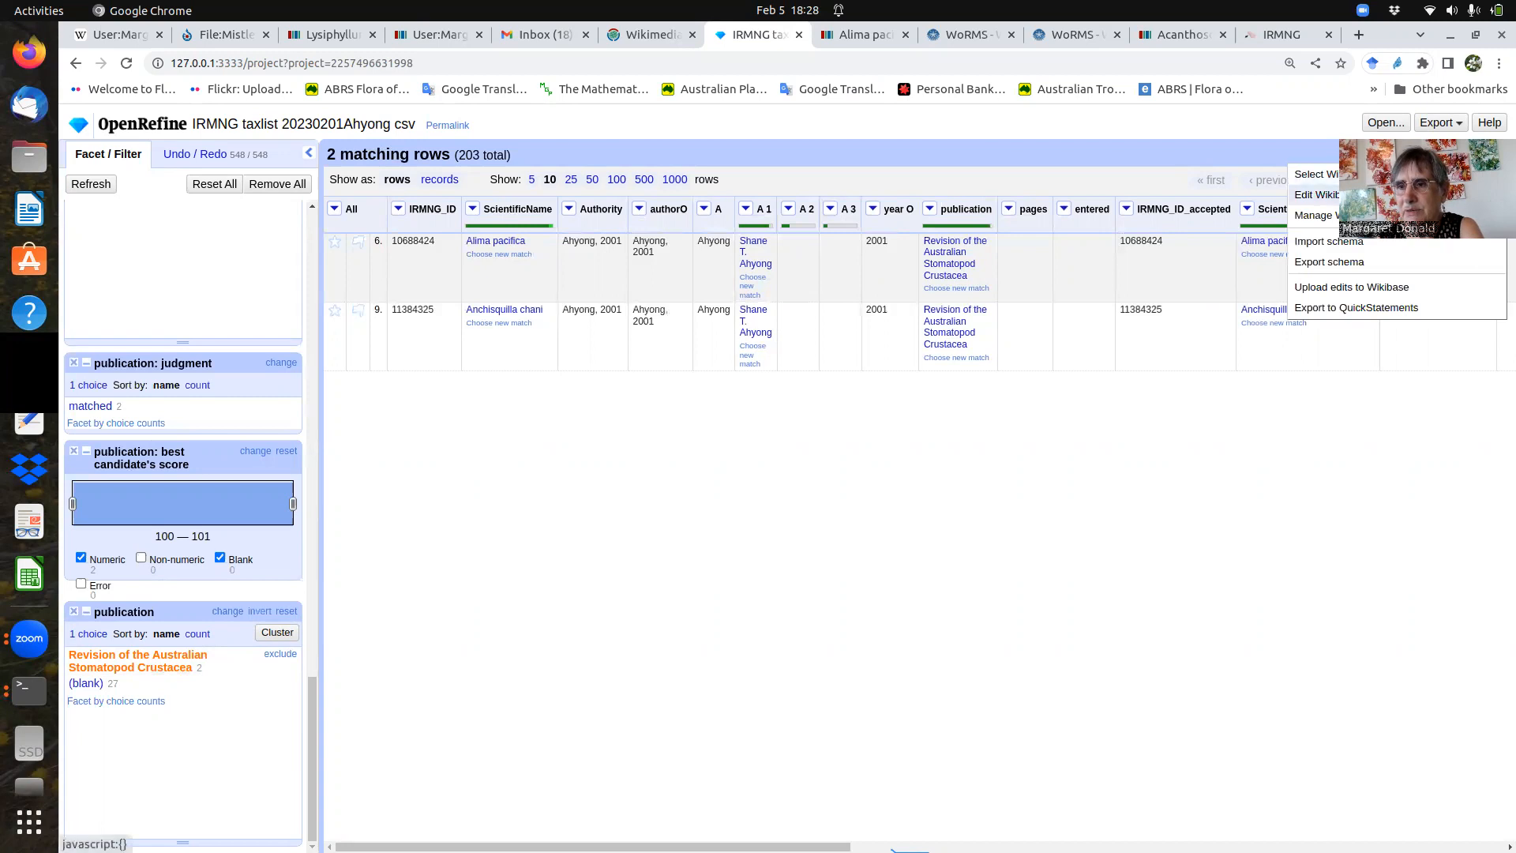
left_click(1318, 194)
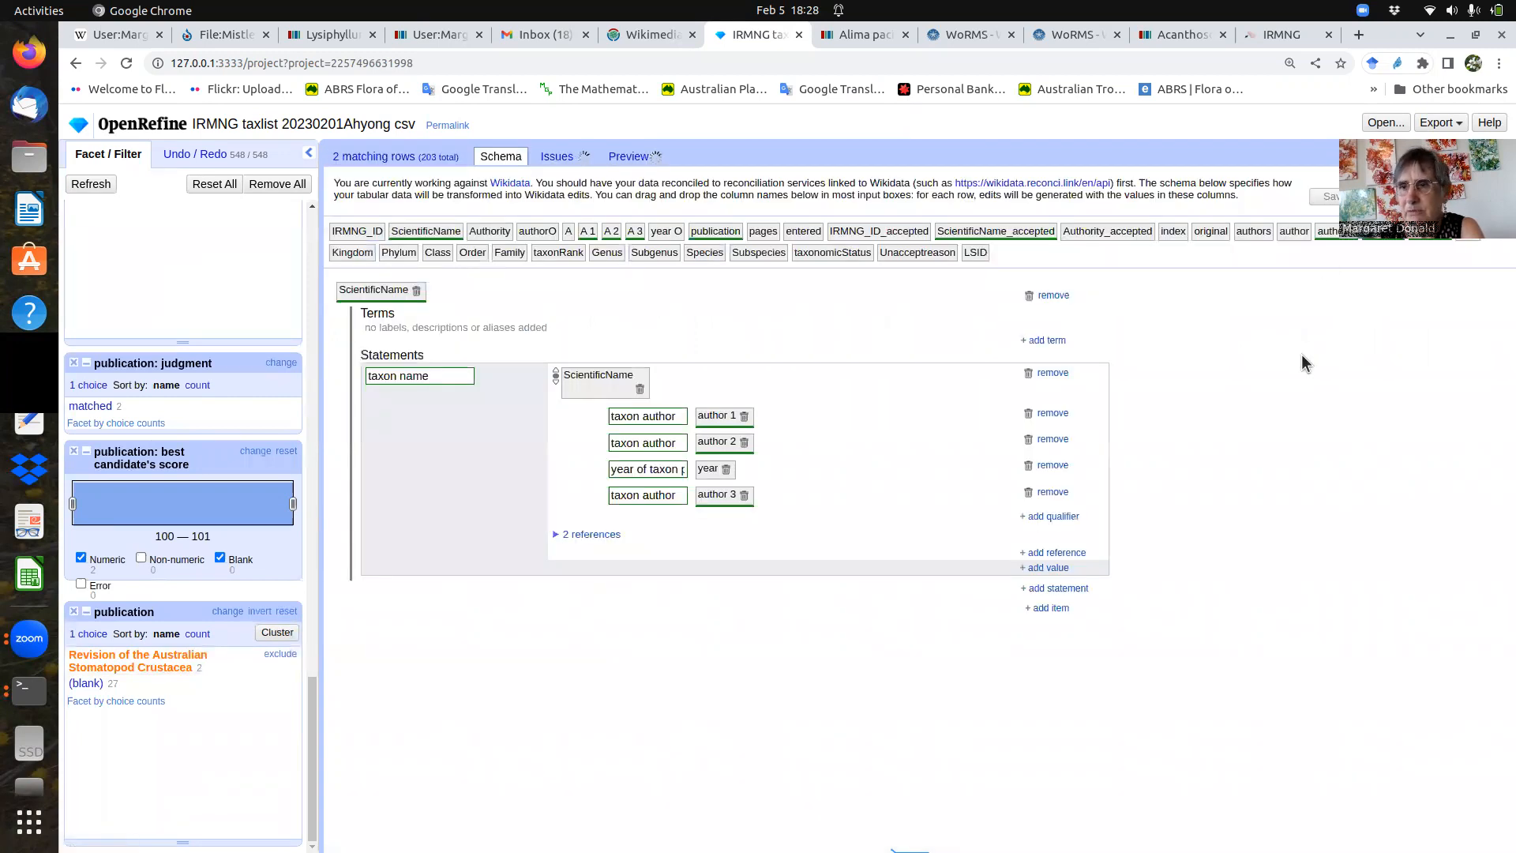
left_click(1053, 296)
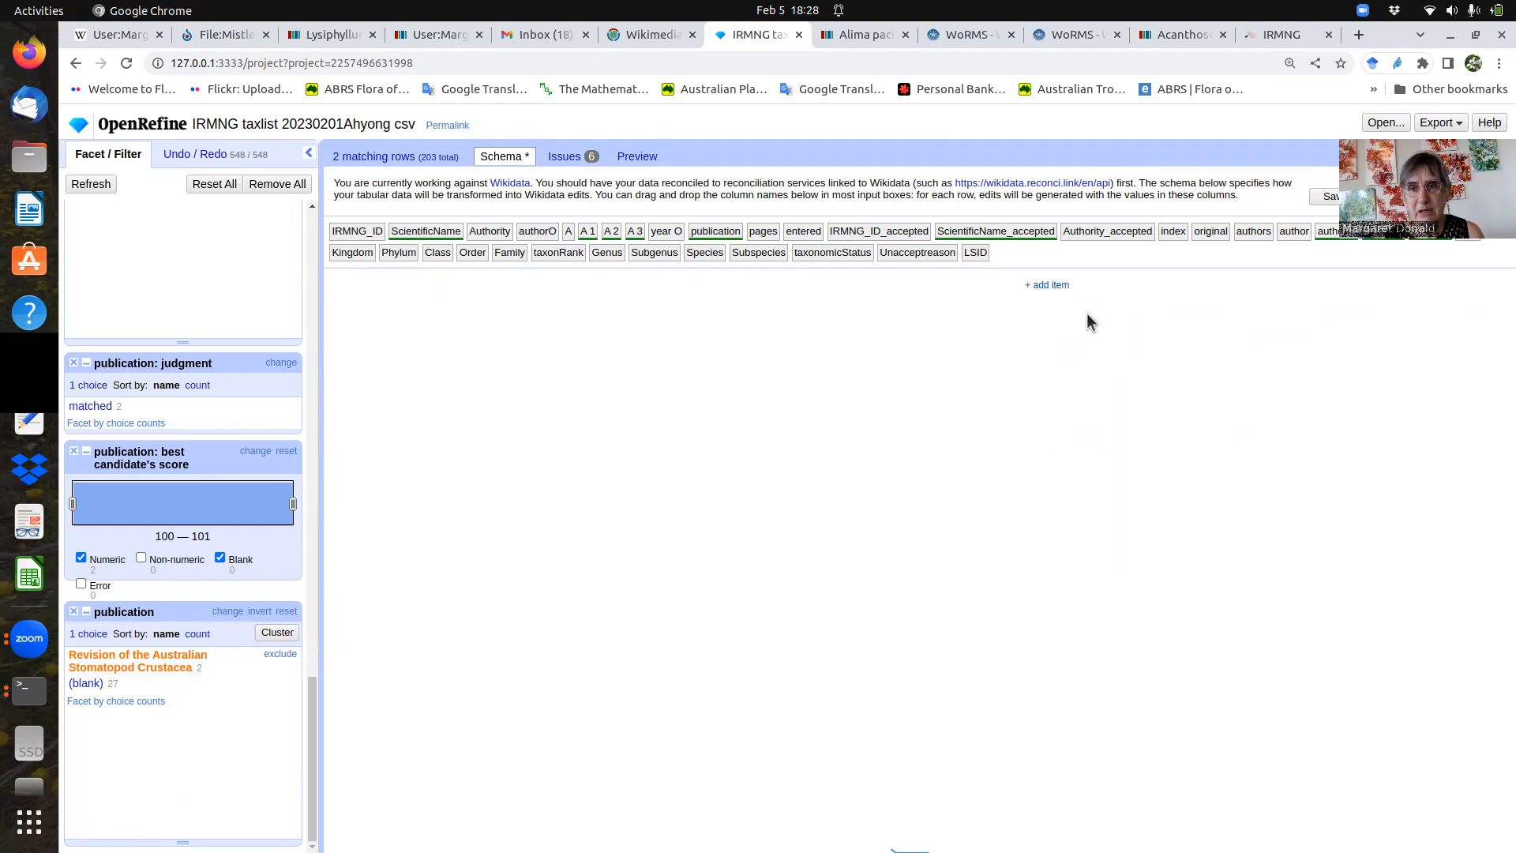
left_click(1047, 285)
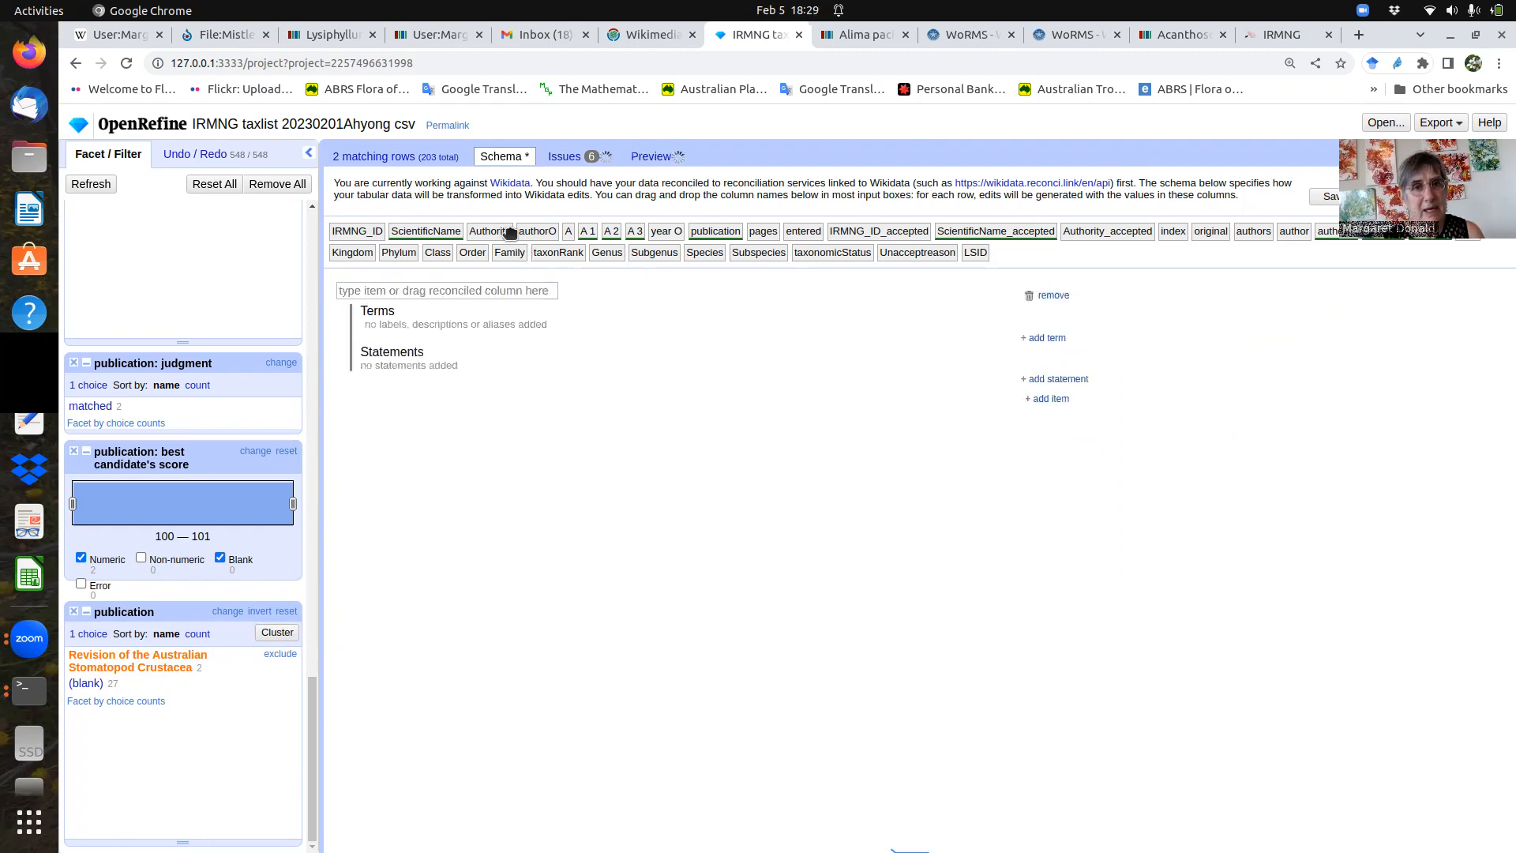
left_click_drag(426, 231, 416, 289)
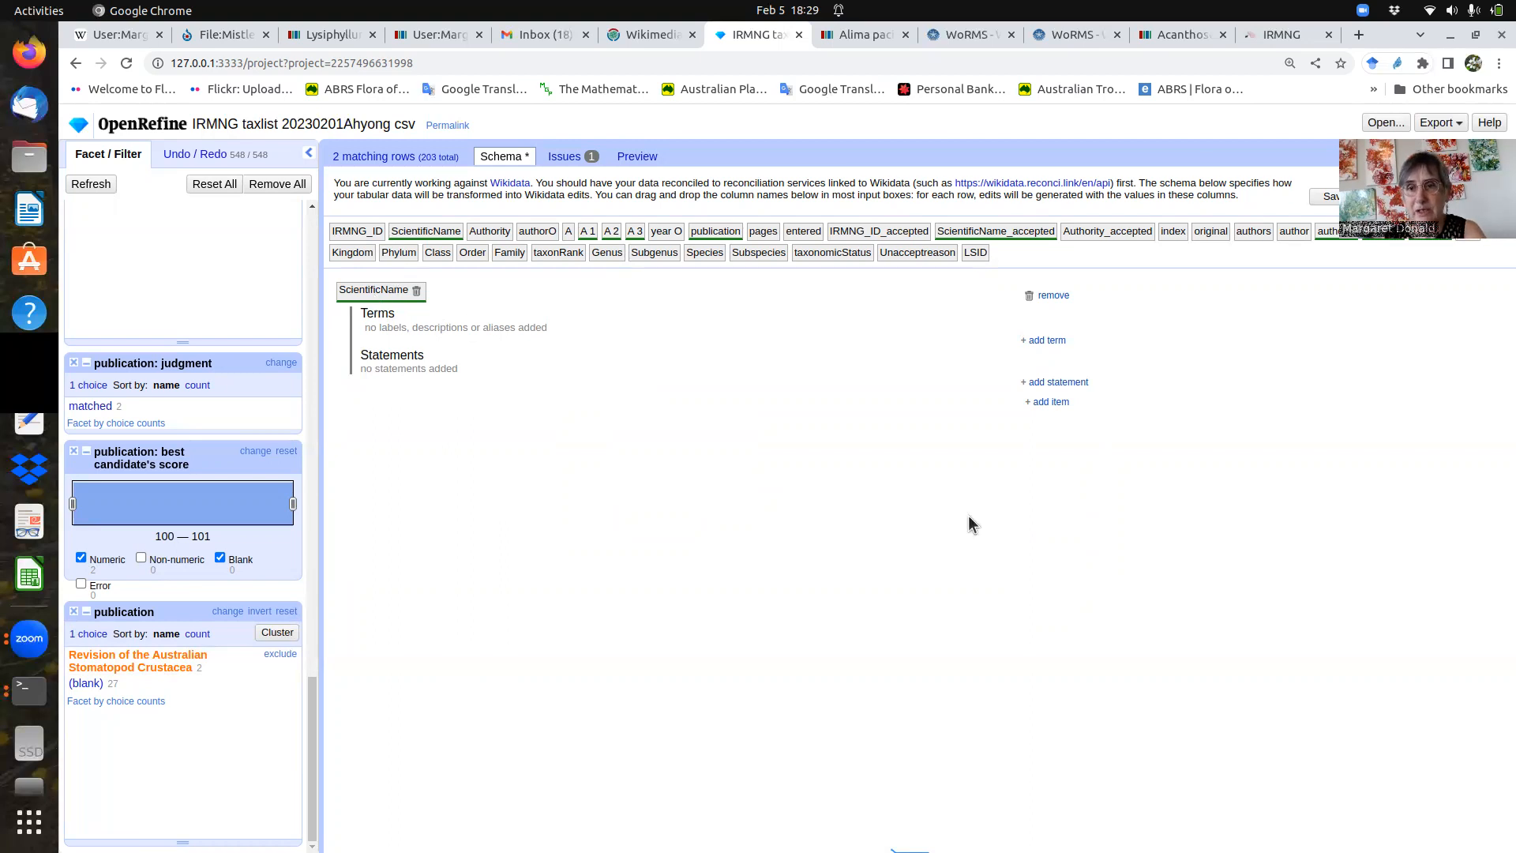
- Add a taxon name statement to the schema item with the ScientificName column as its value
left_click(1062, 382)
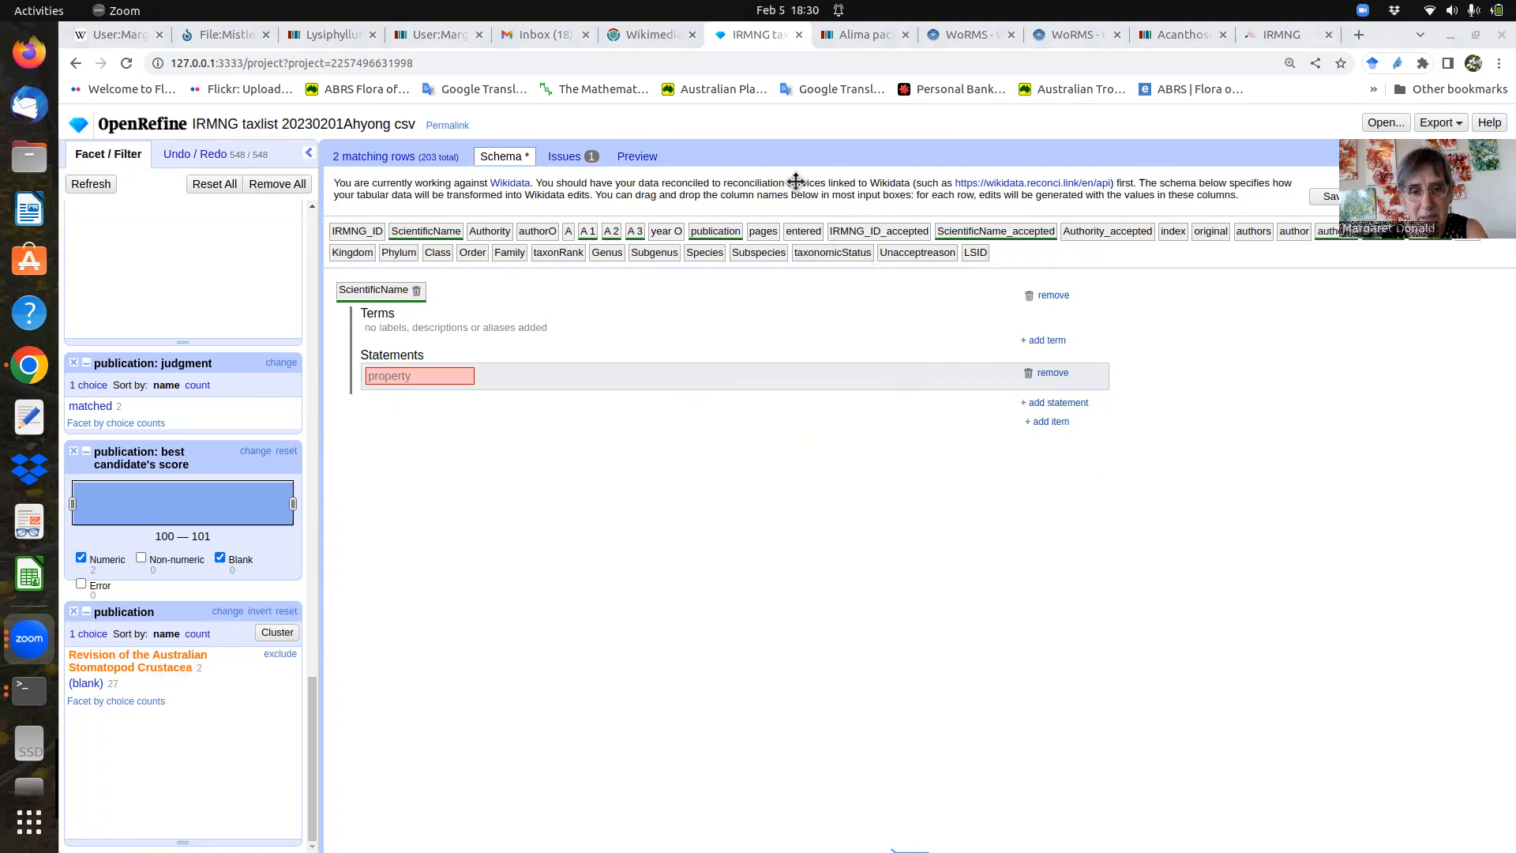
left_click(384, 377)
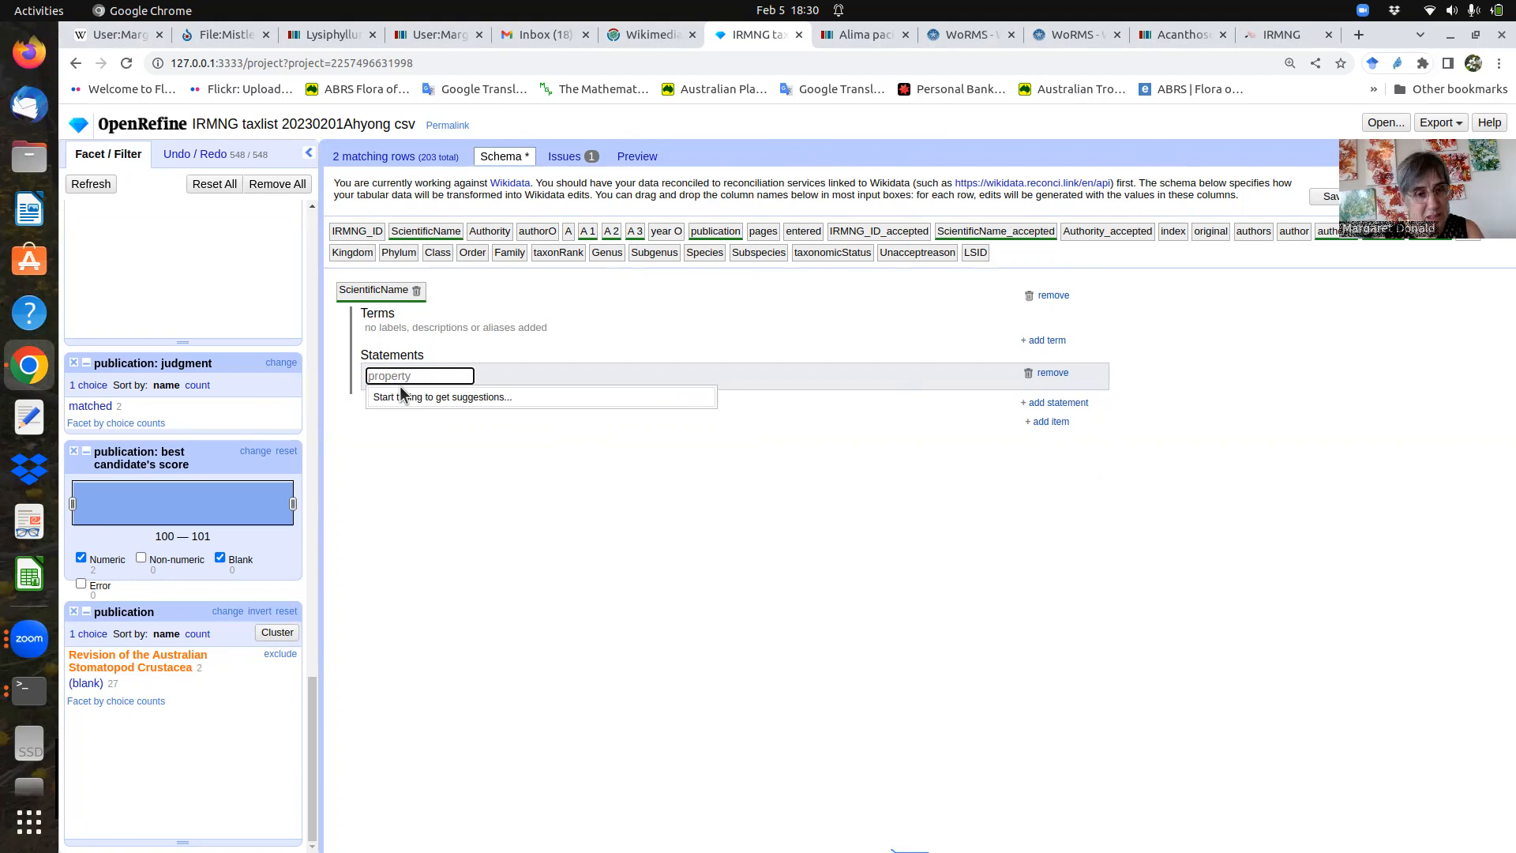
type("tax")
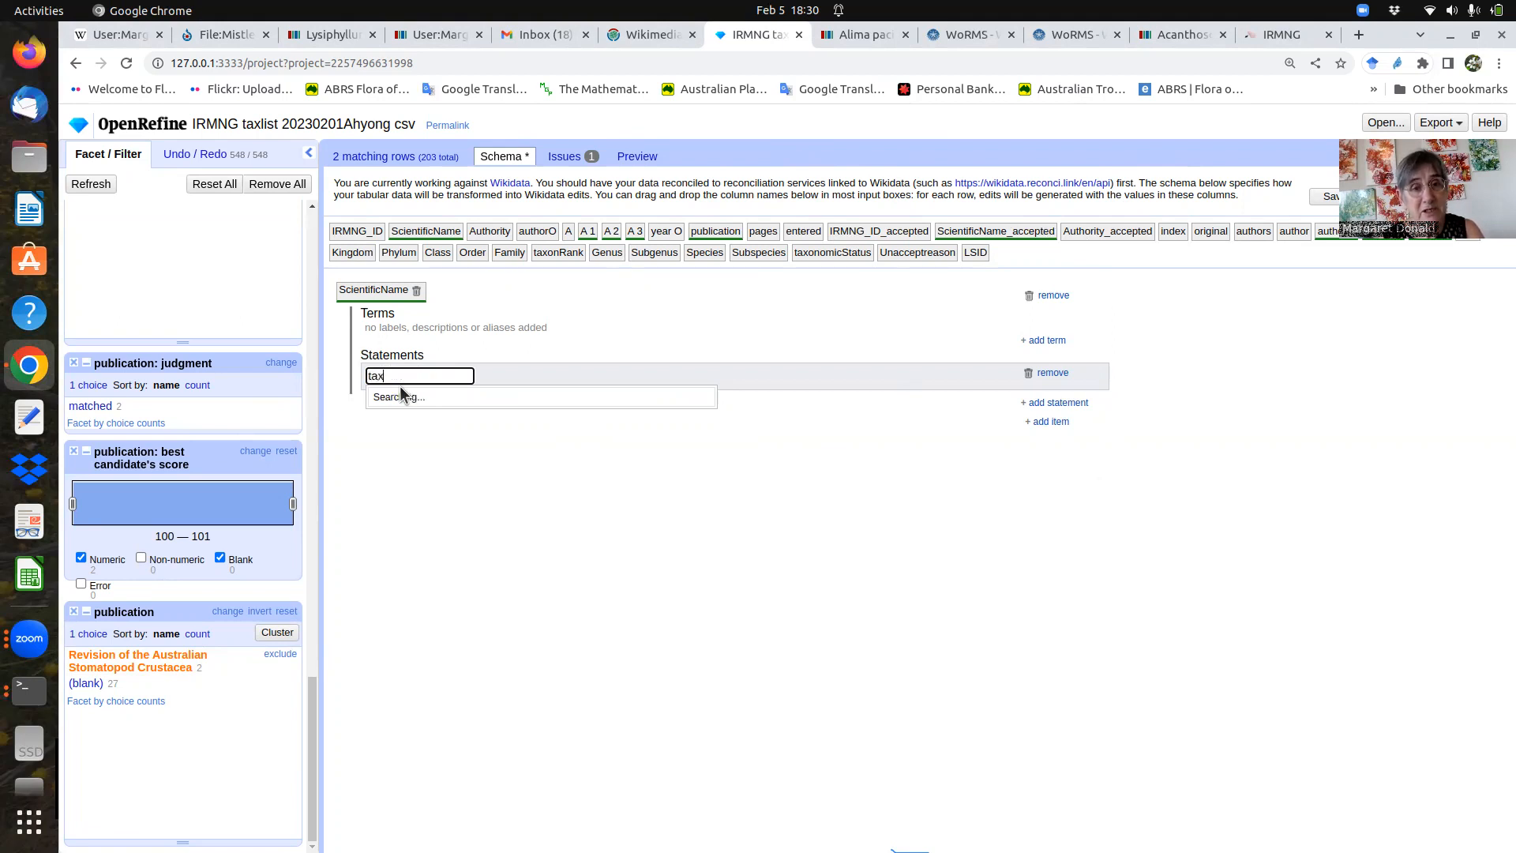
type("on name")
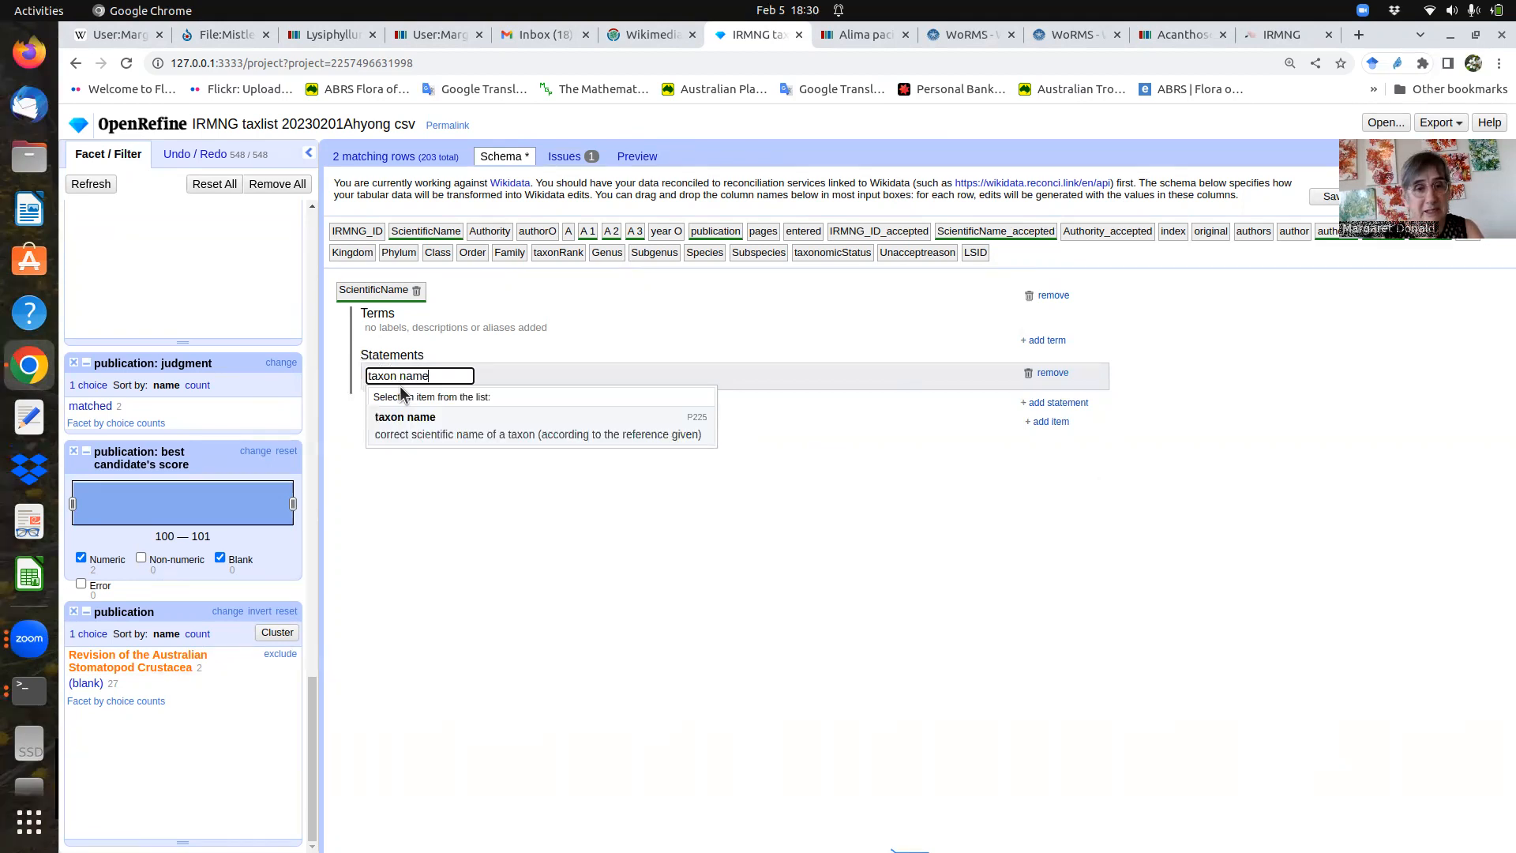
left_click(433, 423)
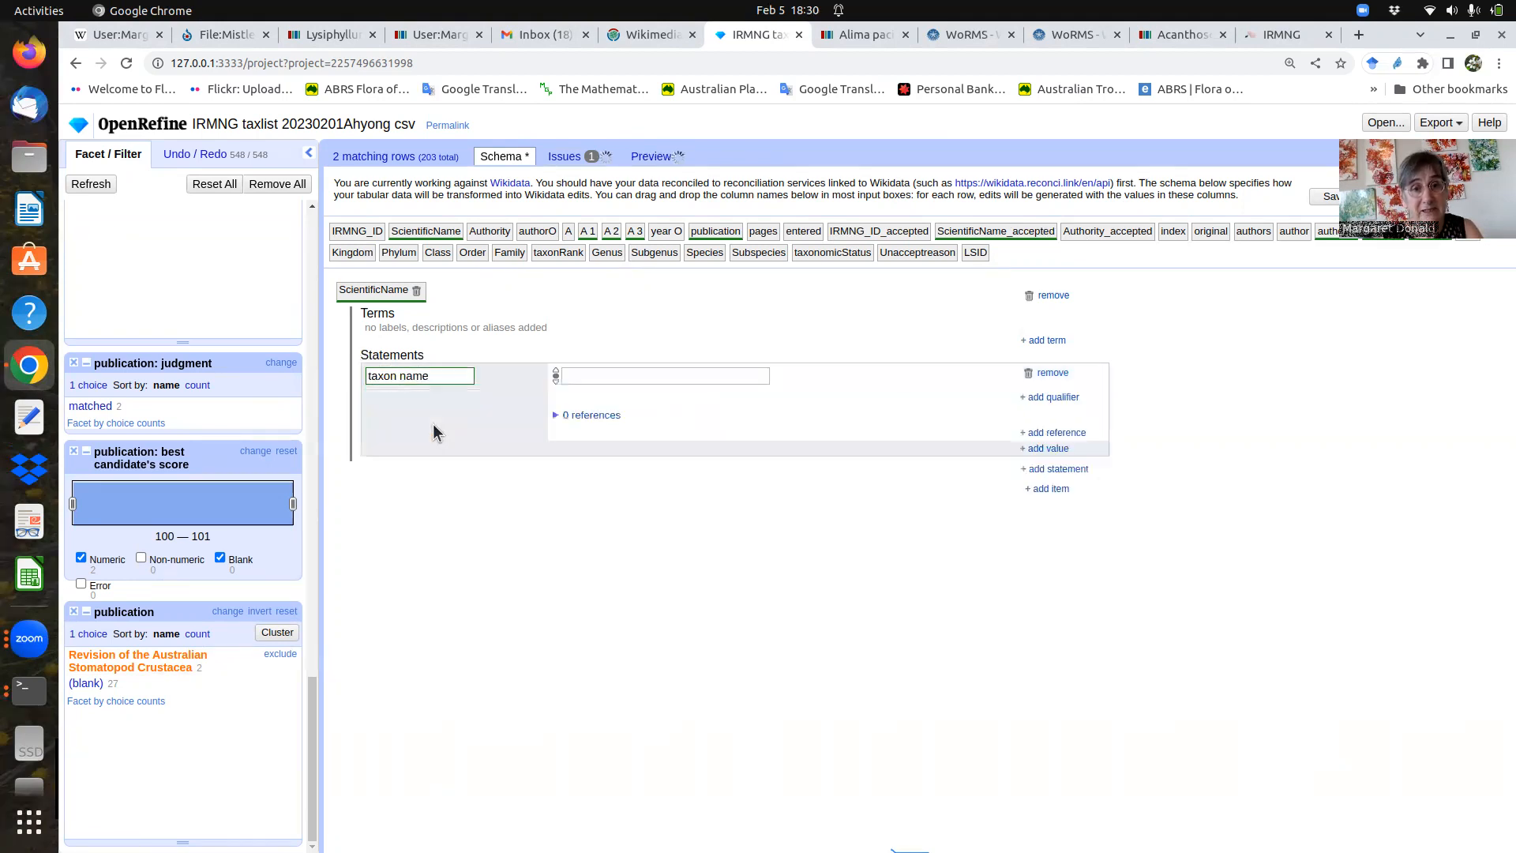
left_click(581, 375)
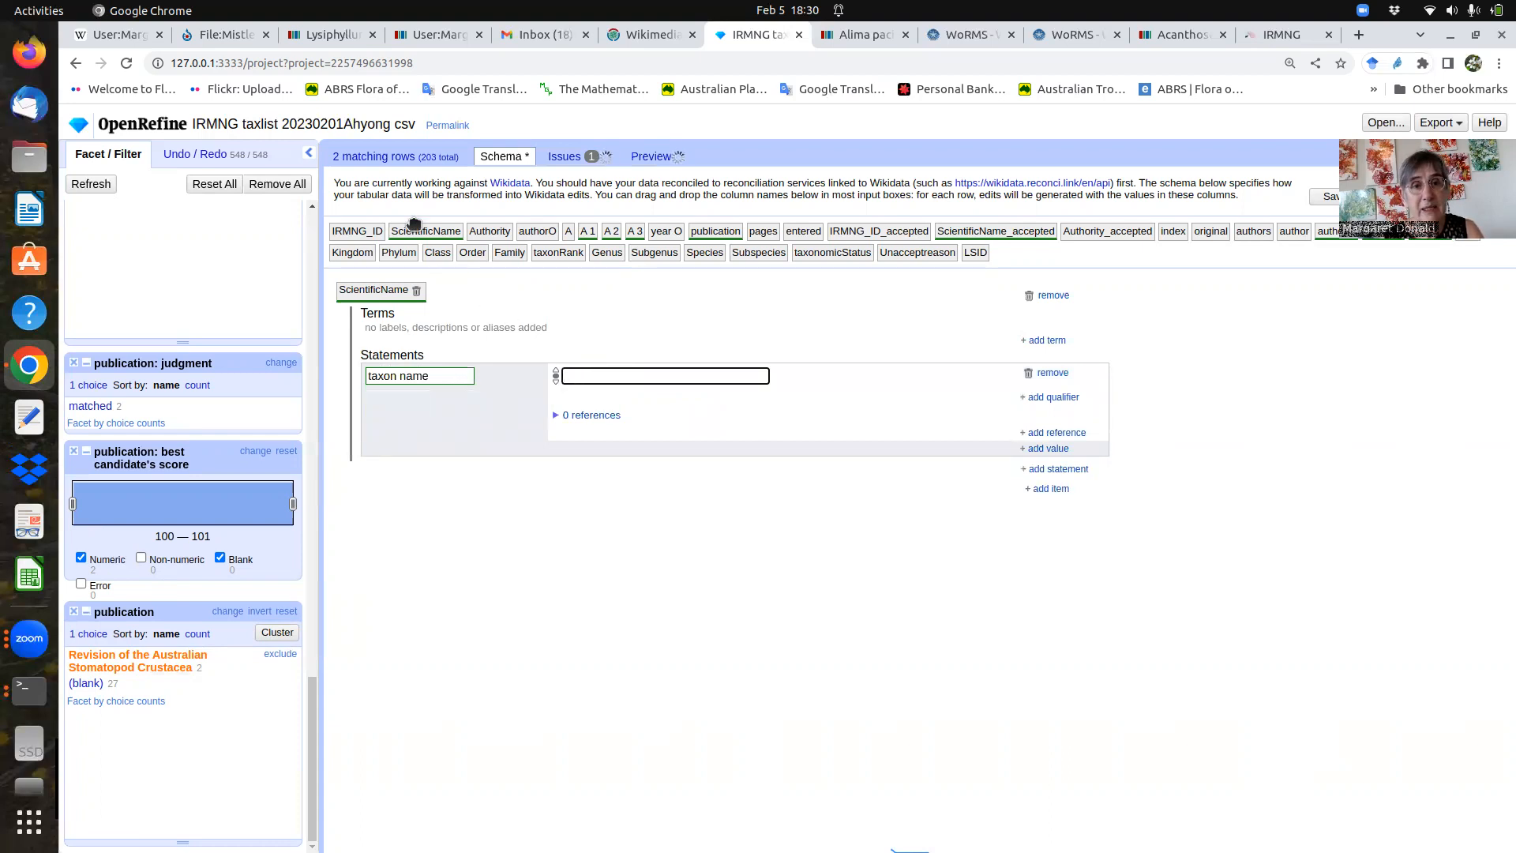
left_click_drag(413, 224, 641, 379)
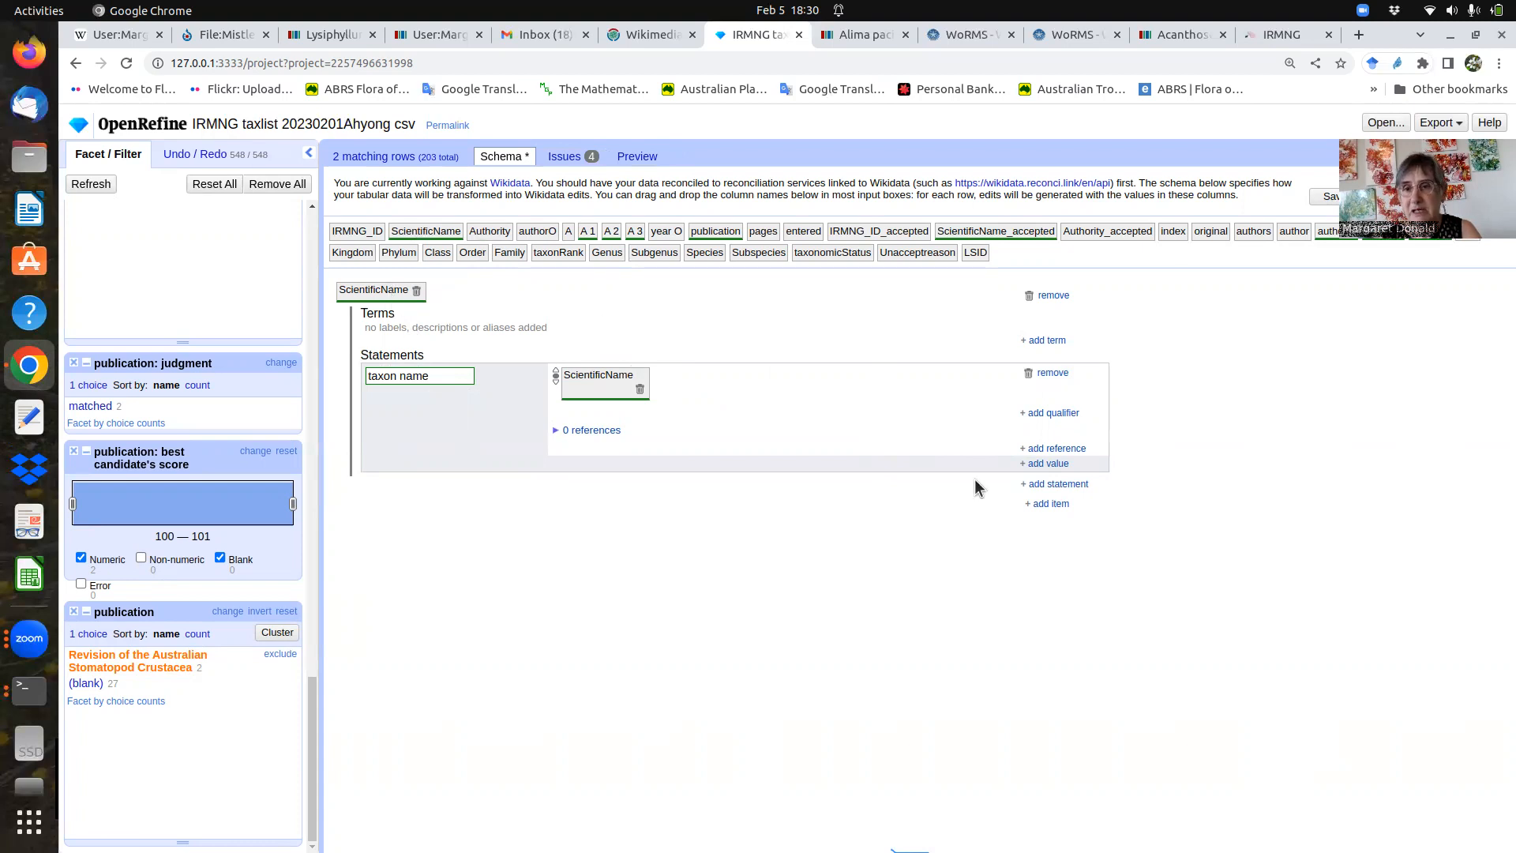
- Add a taxon author qualifier to the taxon name statement with the A 1 column as its value
left_click(1055, 413)
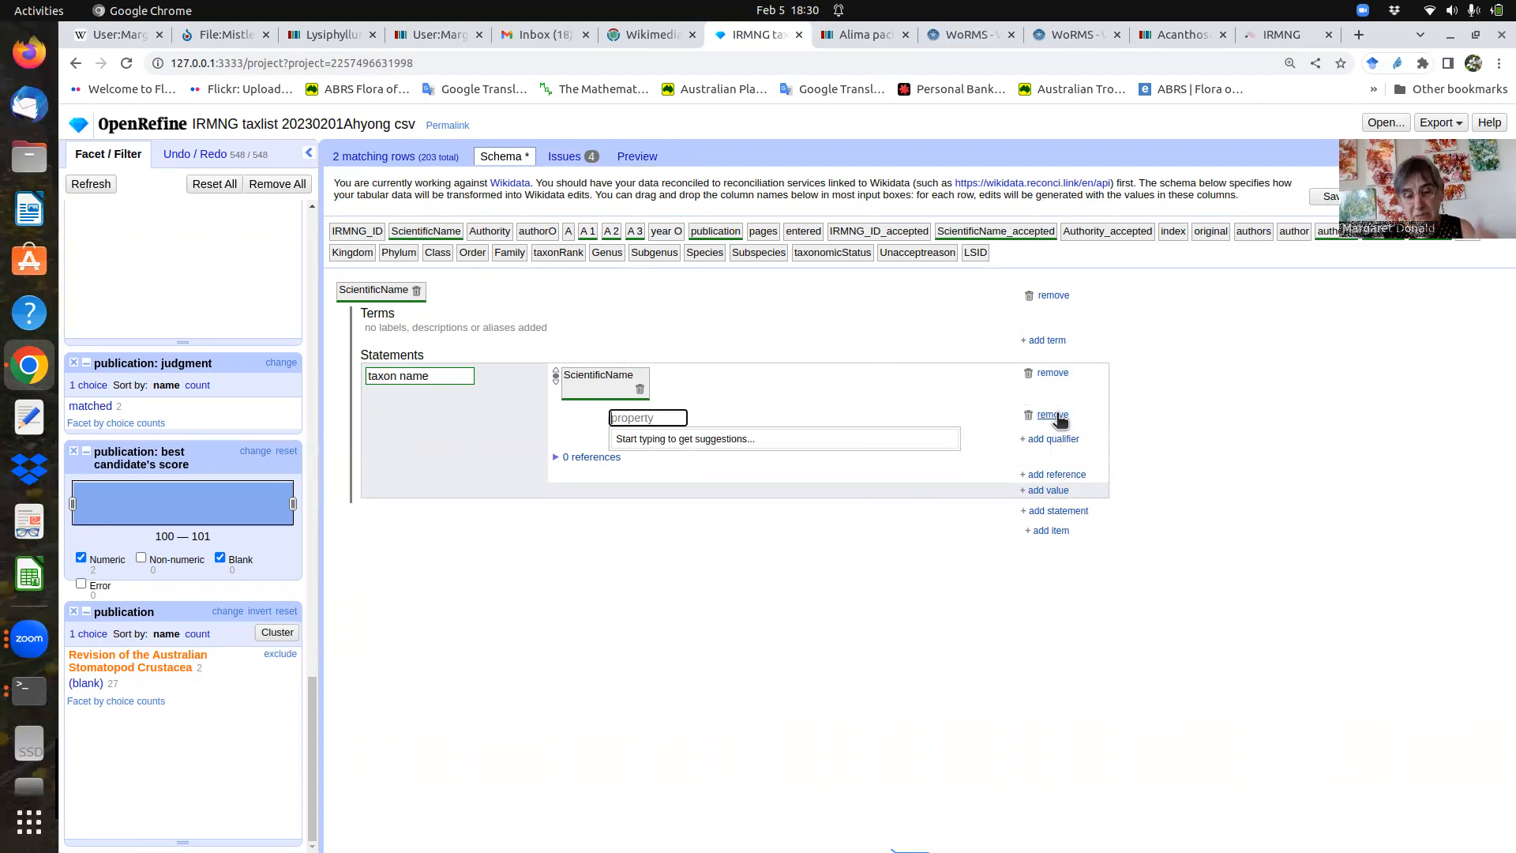
type("taxon au")
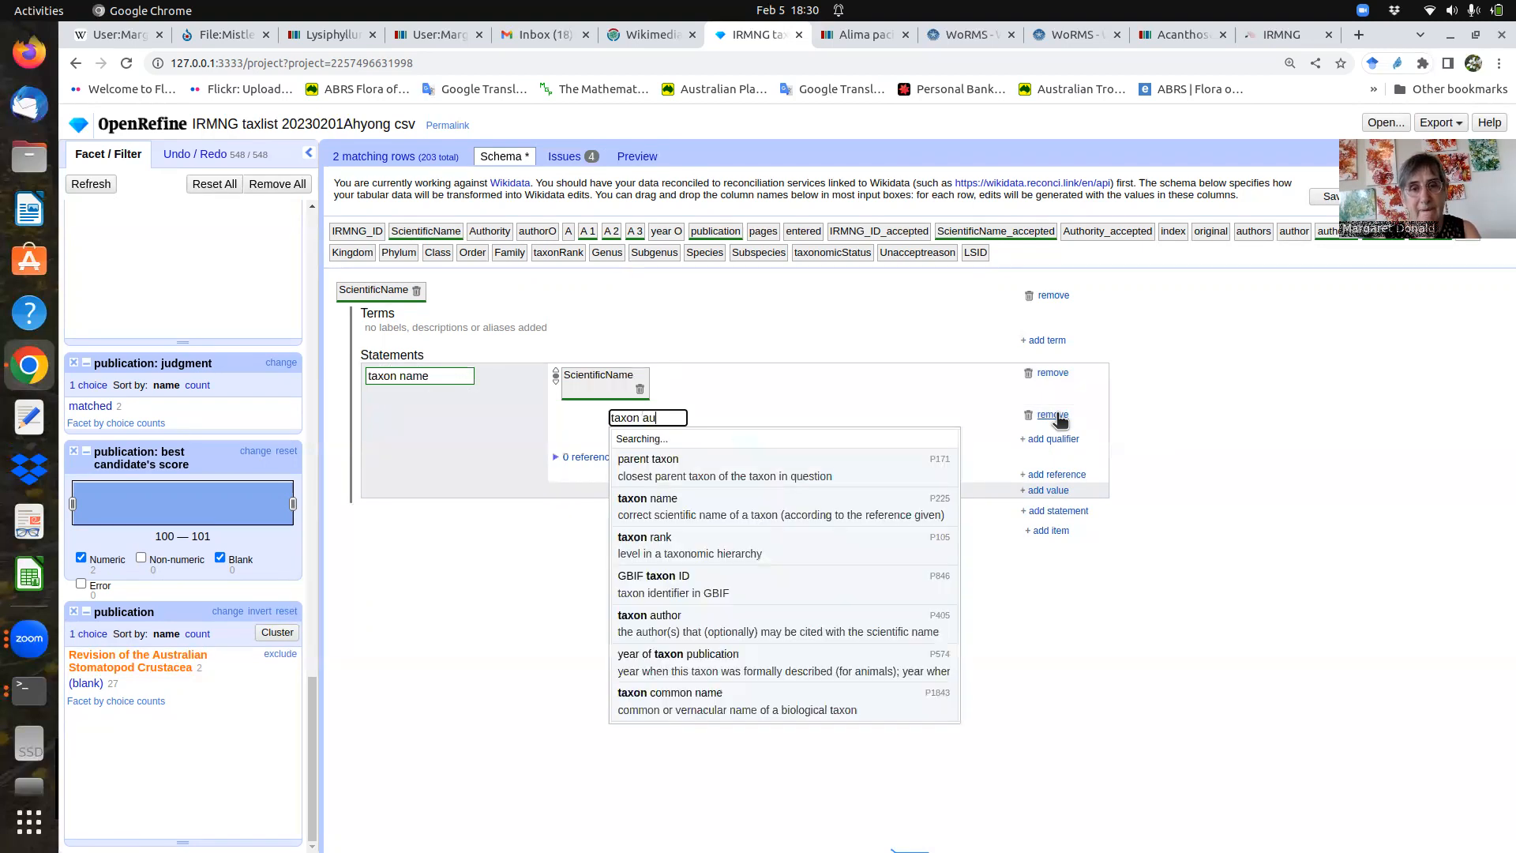
type("th")
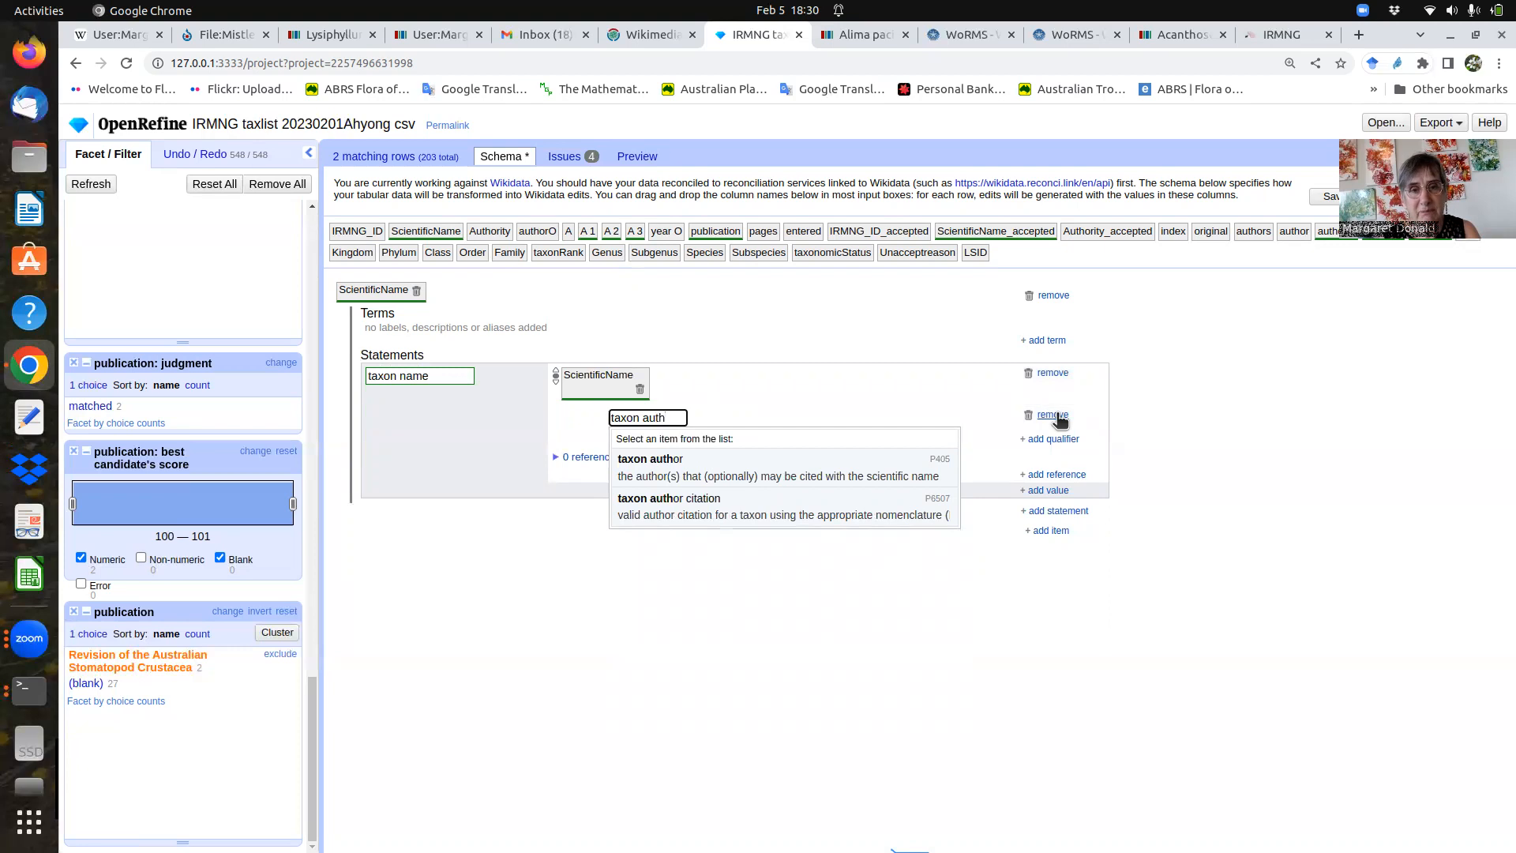
left_click(654, 477)
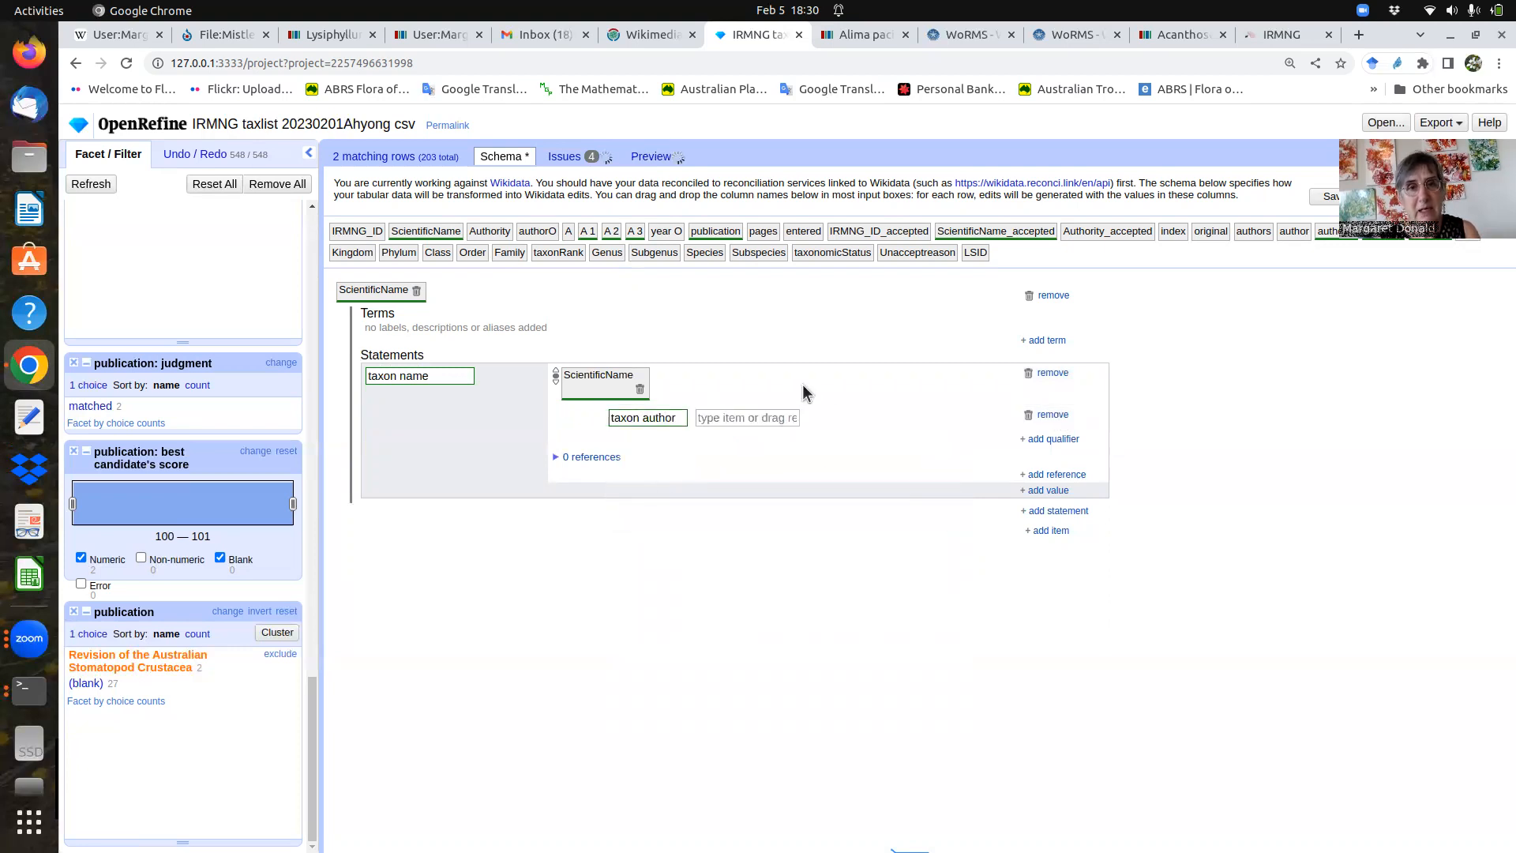
left_click_drag(589, 237, 714, 420)
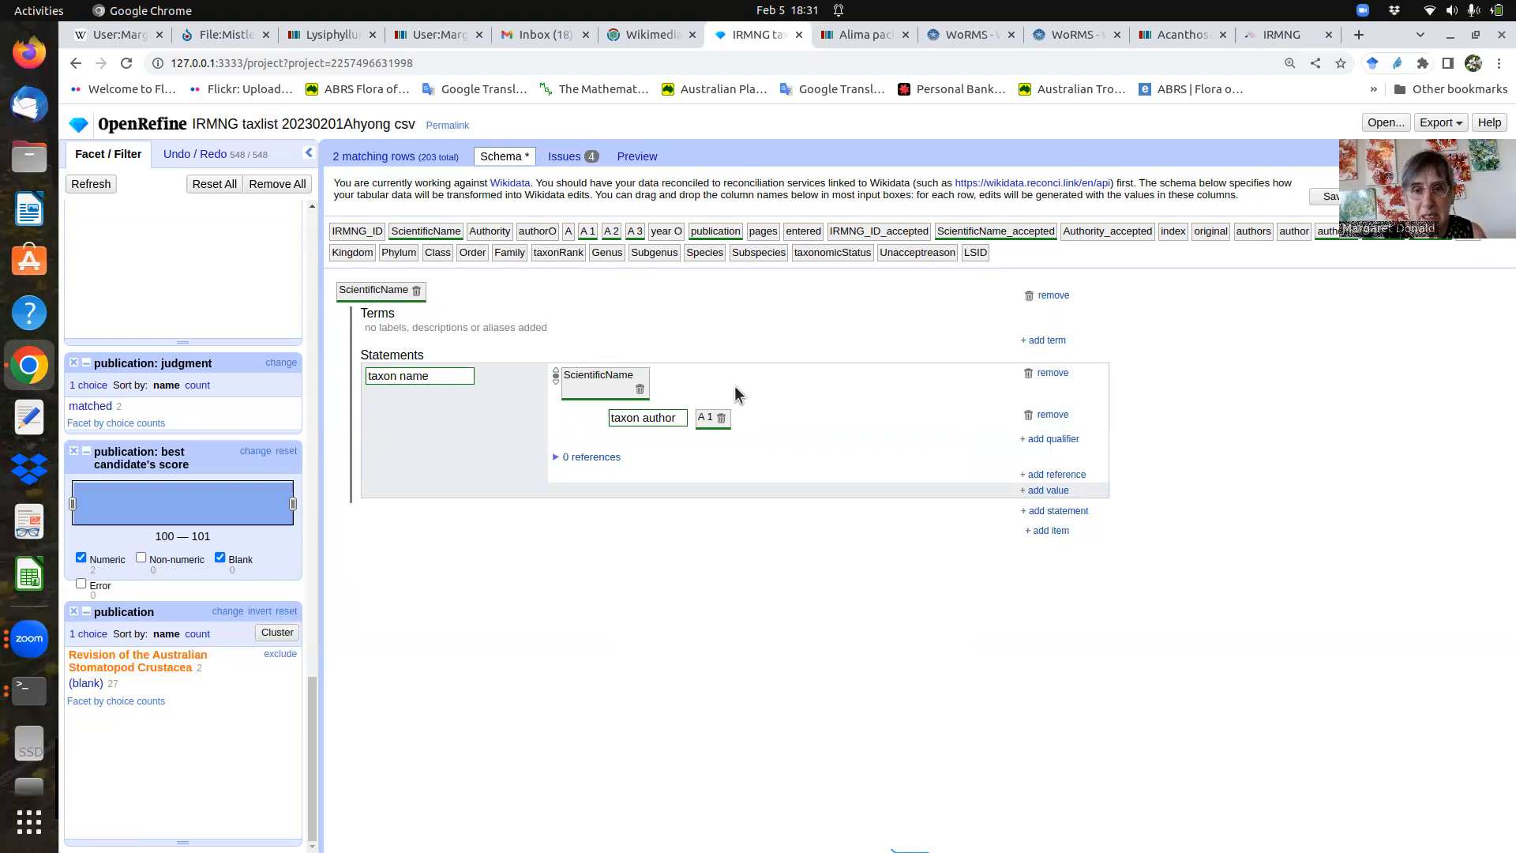
- Add a second taxon author qualifier to the taxon name statement, using the A 2 column as its value
left_click(1053, 439)
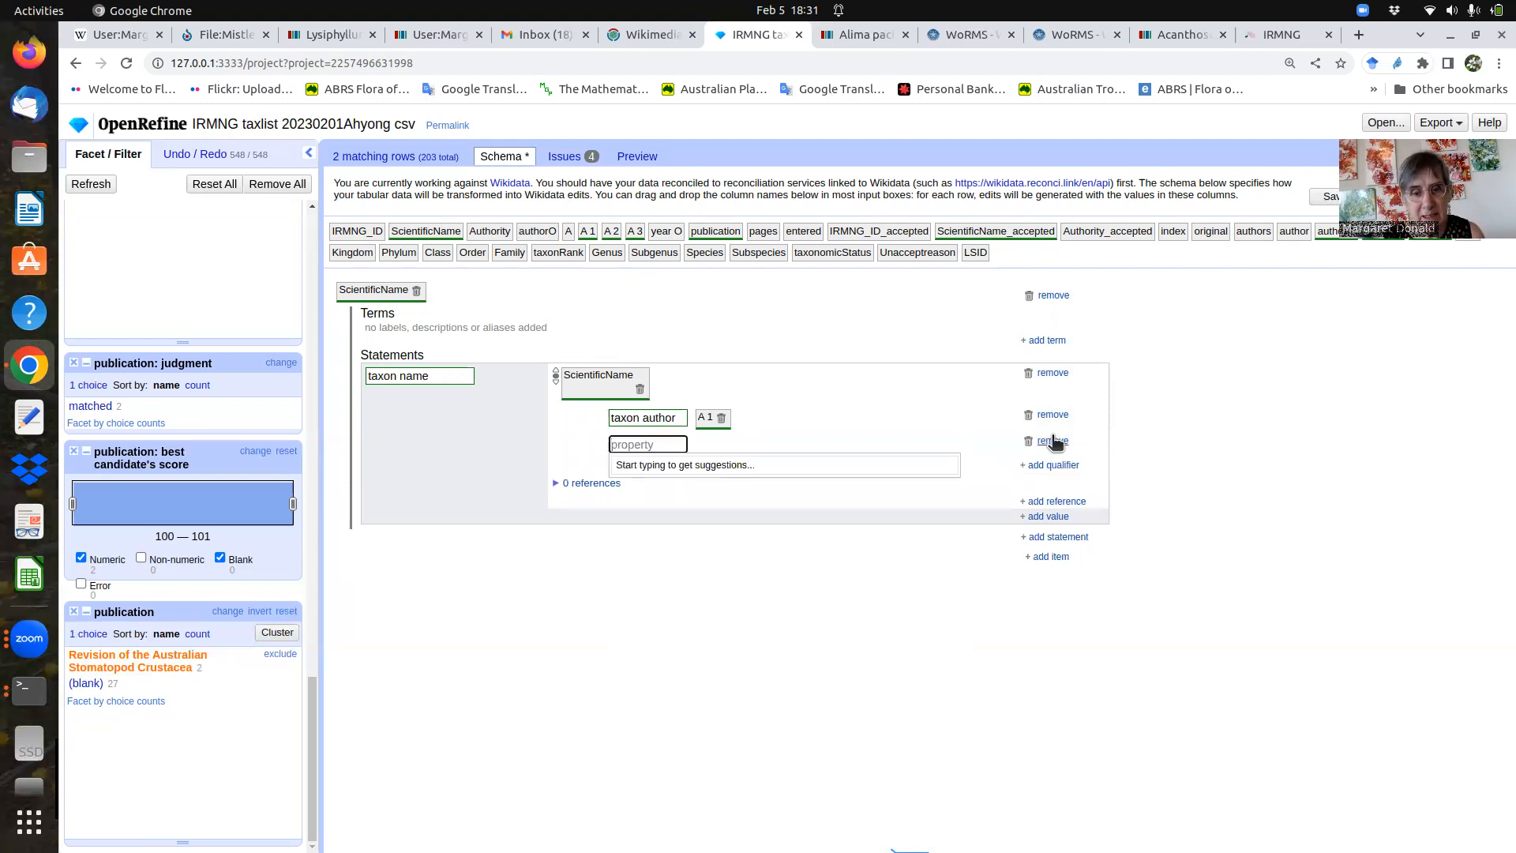
type("taxon ")
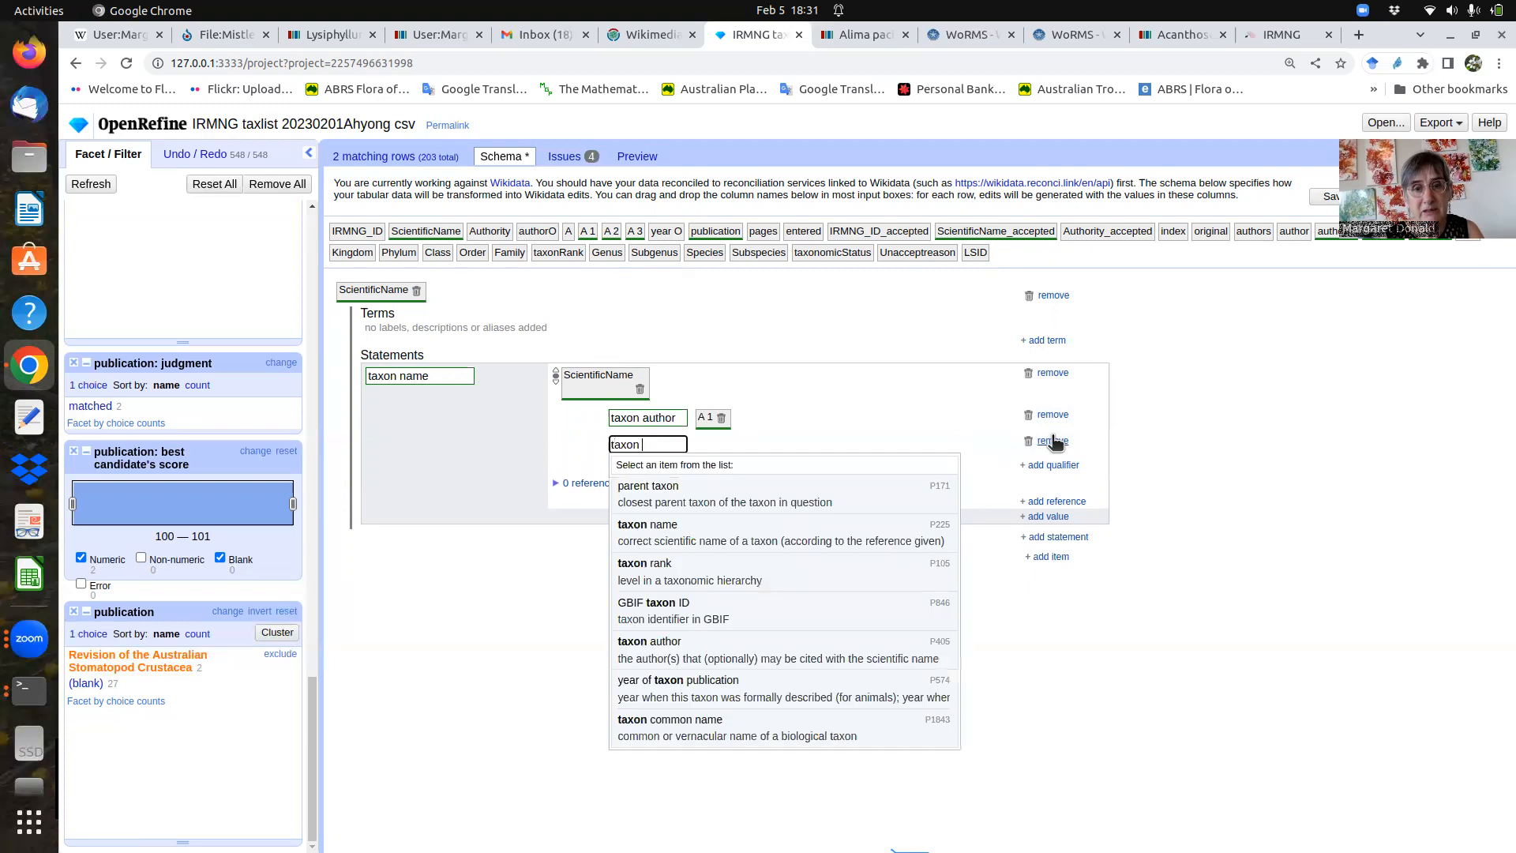
type("author")
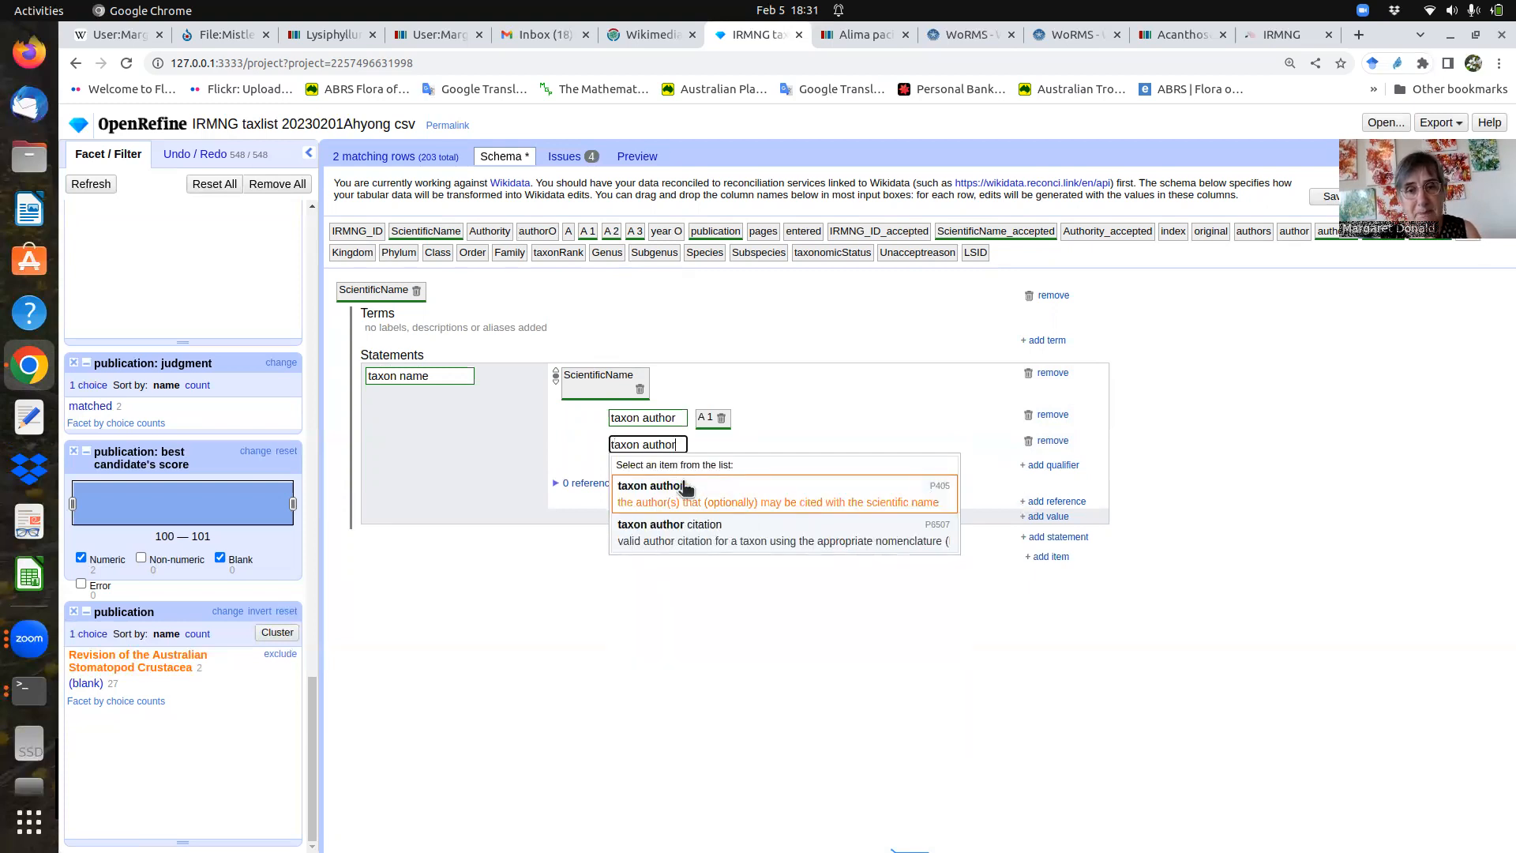
left_click(651, 489)
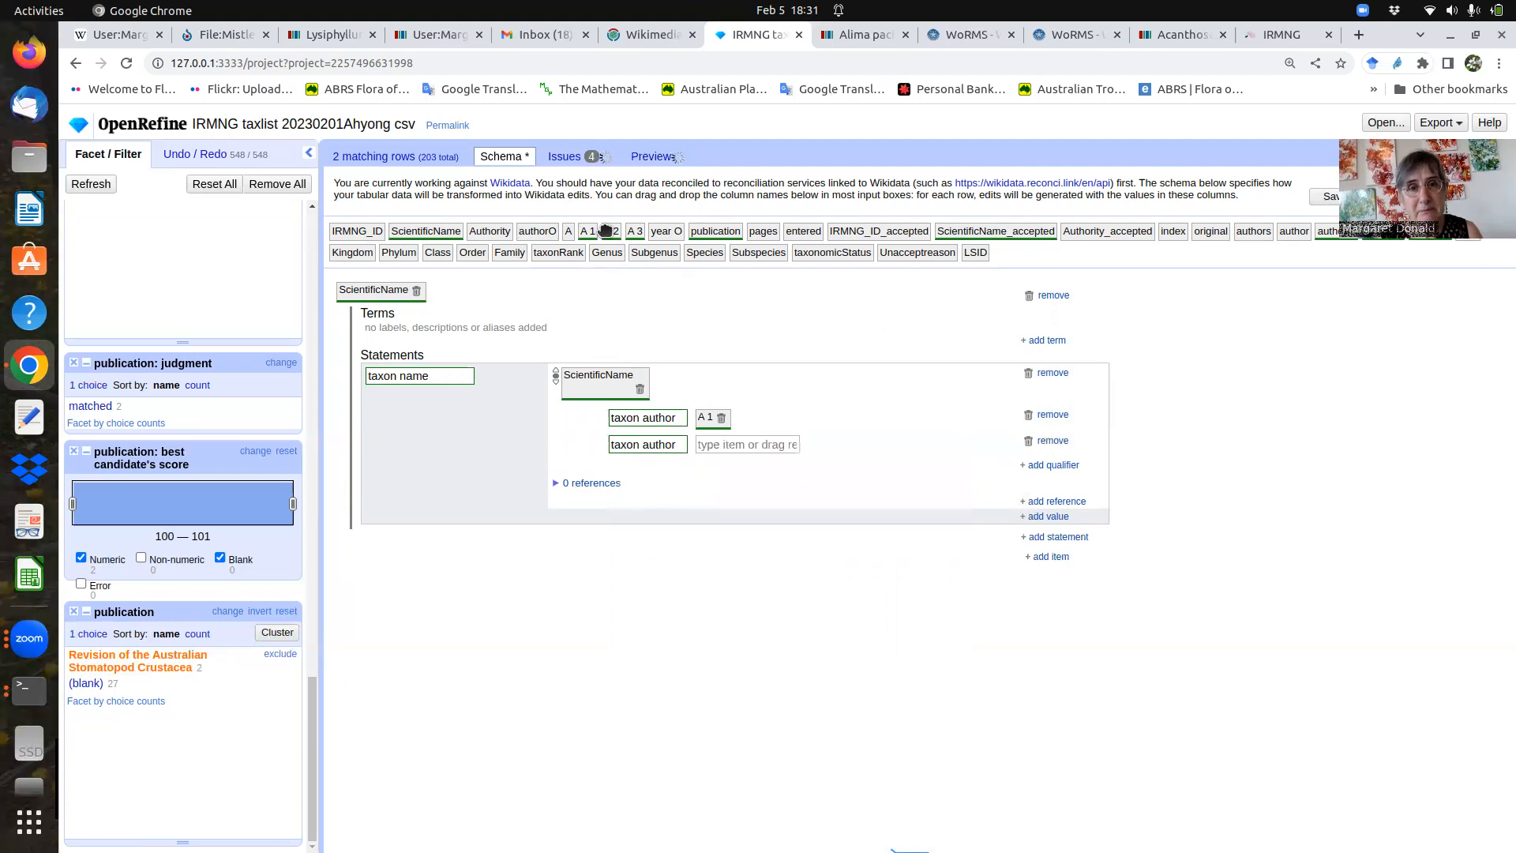
left_click_drag(612, 230, 727, 445)
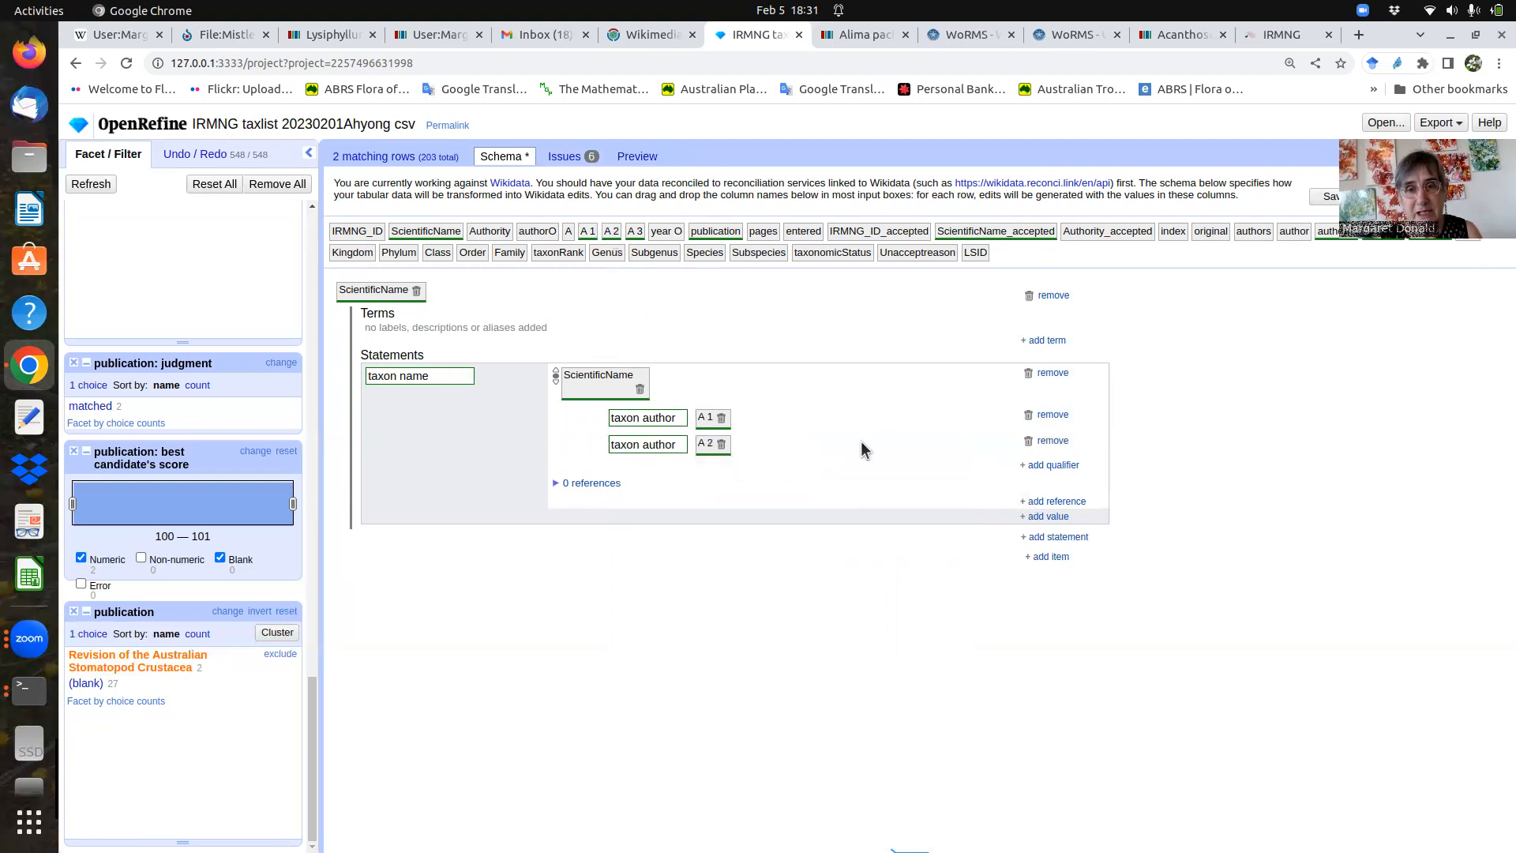
- Add a third taxon author qualifier to the taxon name statement, taking its value from the A 3 column
left_click(1056, 466)
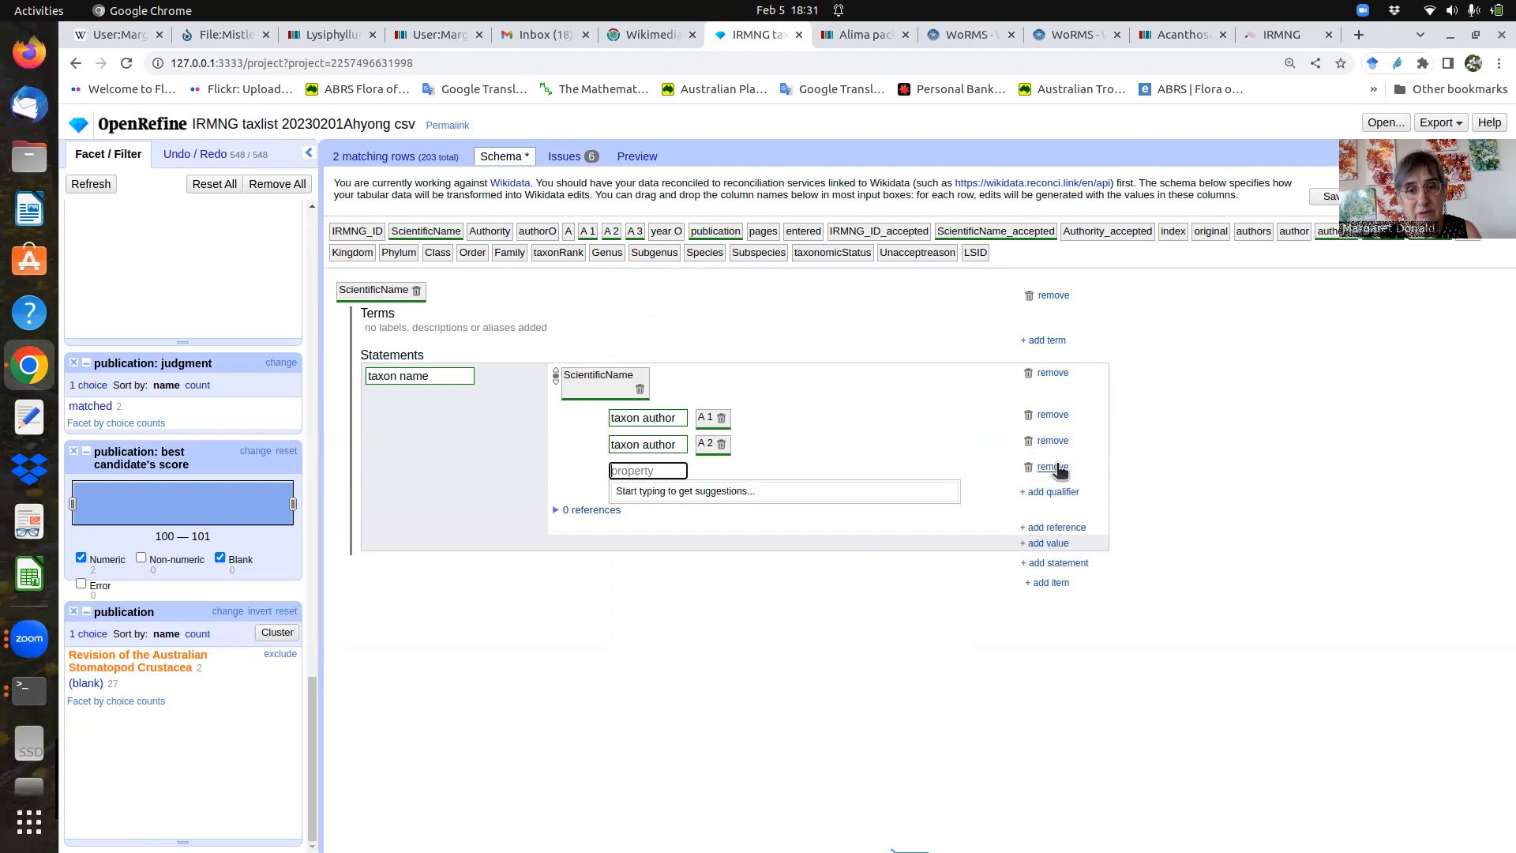
type("taxo")
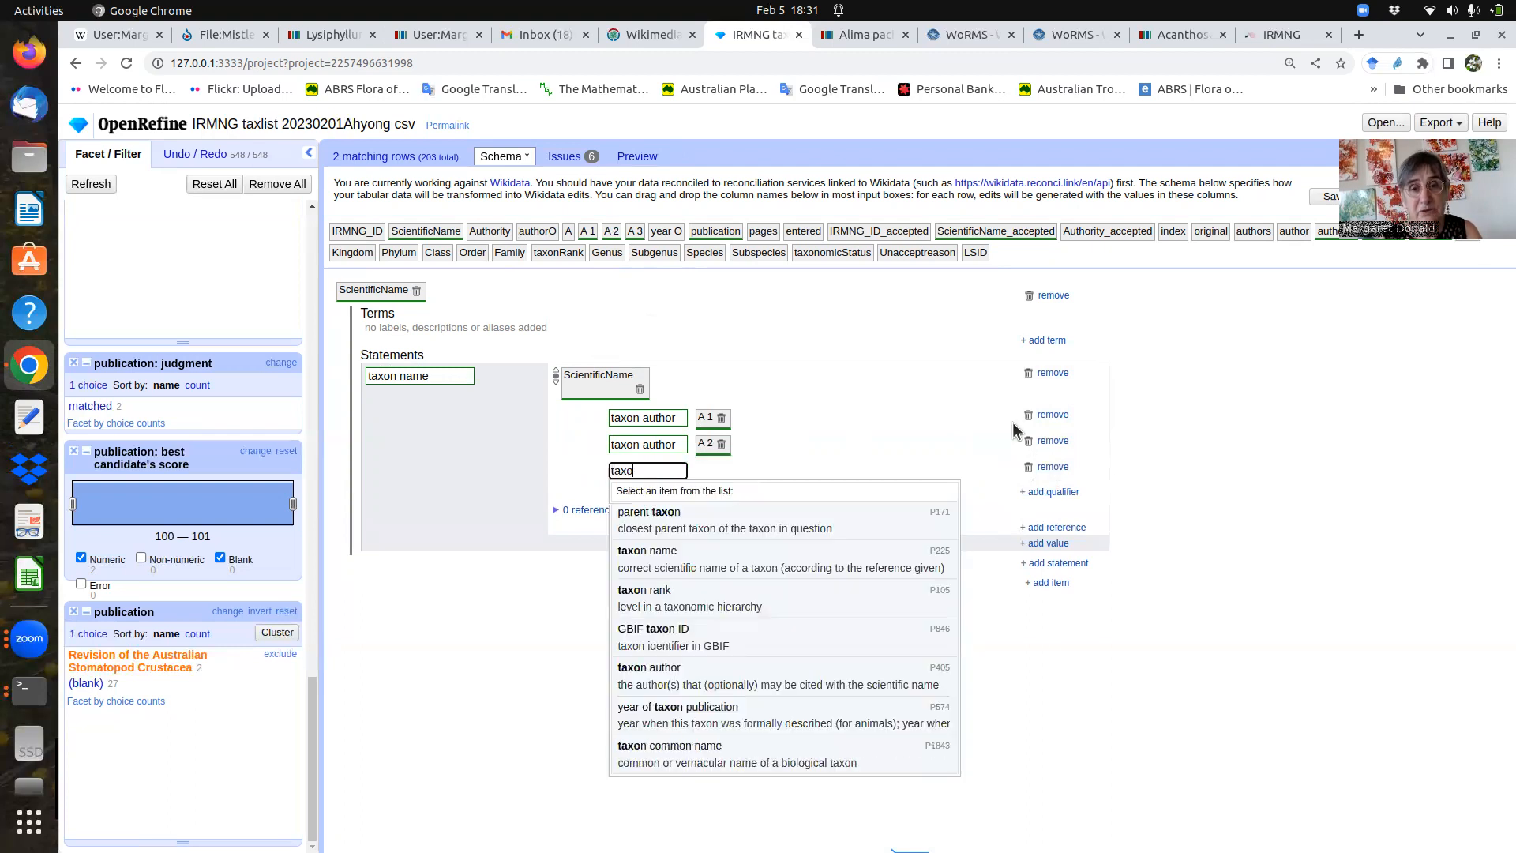
type("n author")
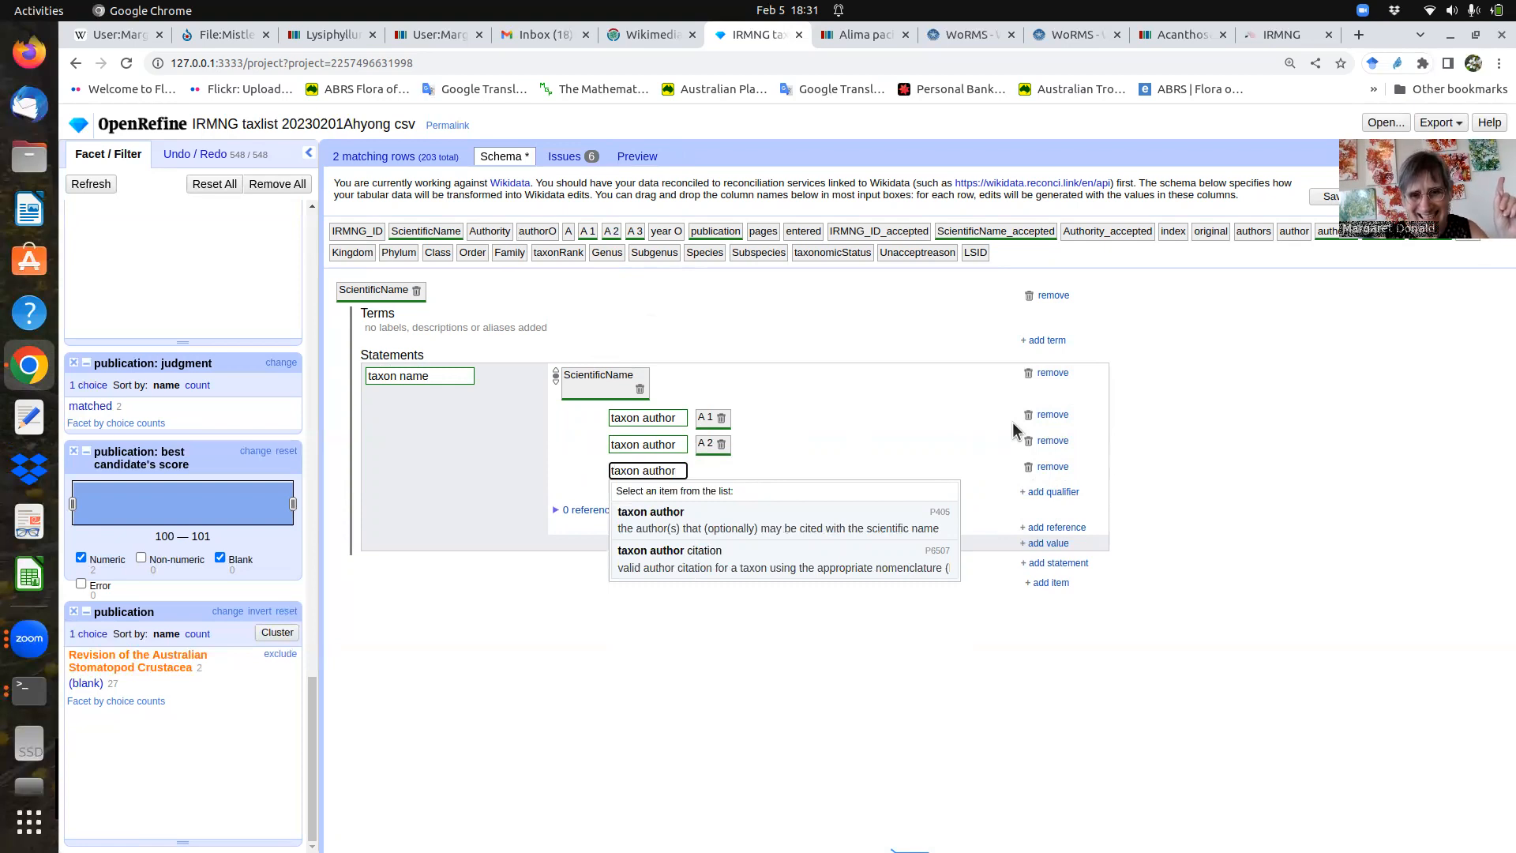
left_click(661, 517)
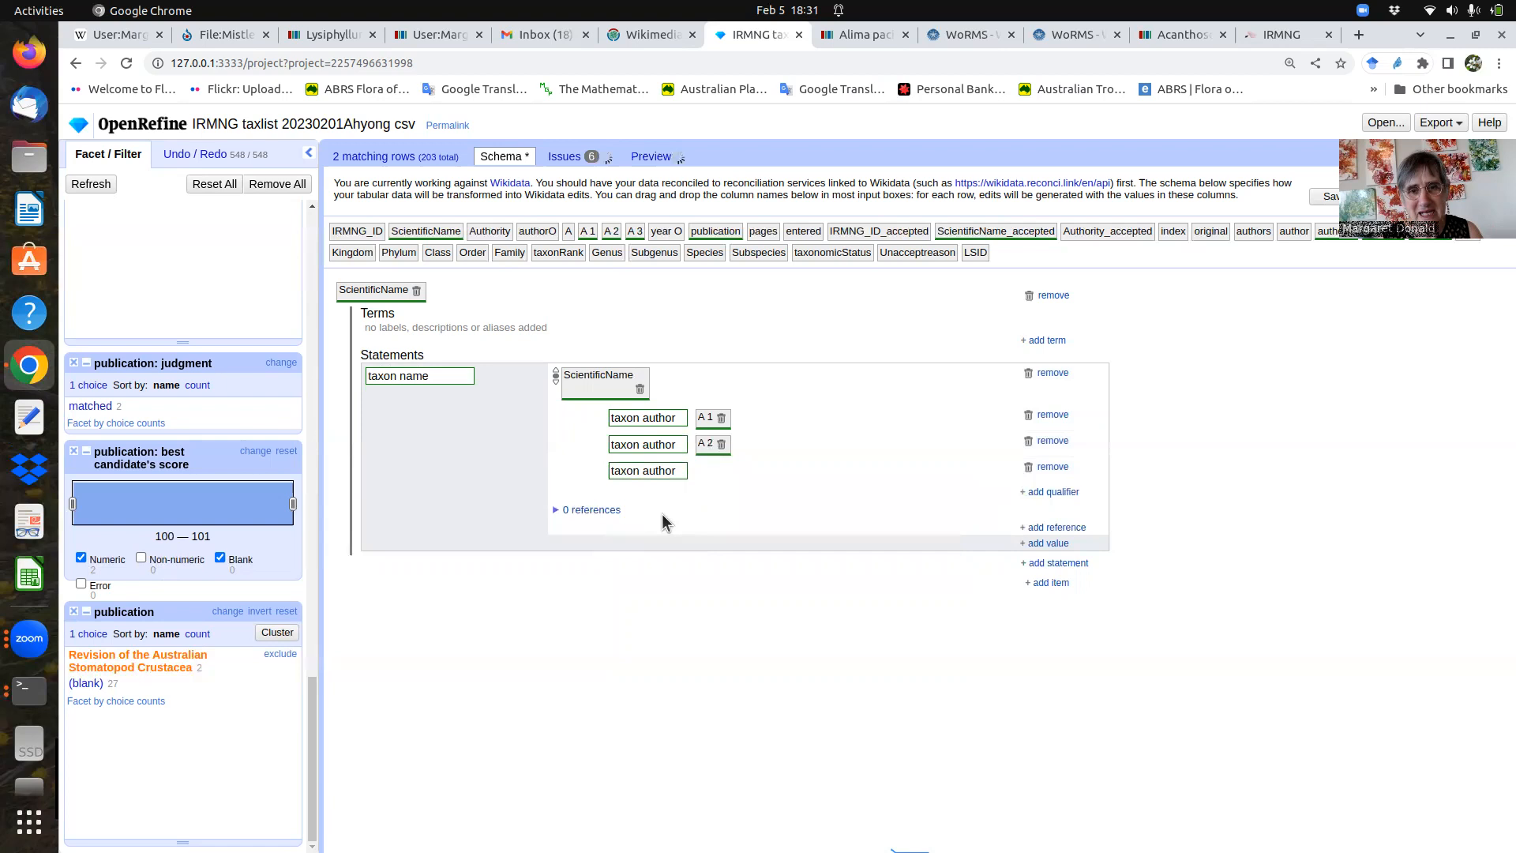
left_click_drag(638, 235, 742, 471)
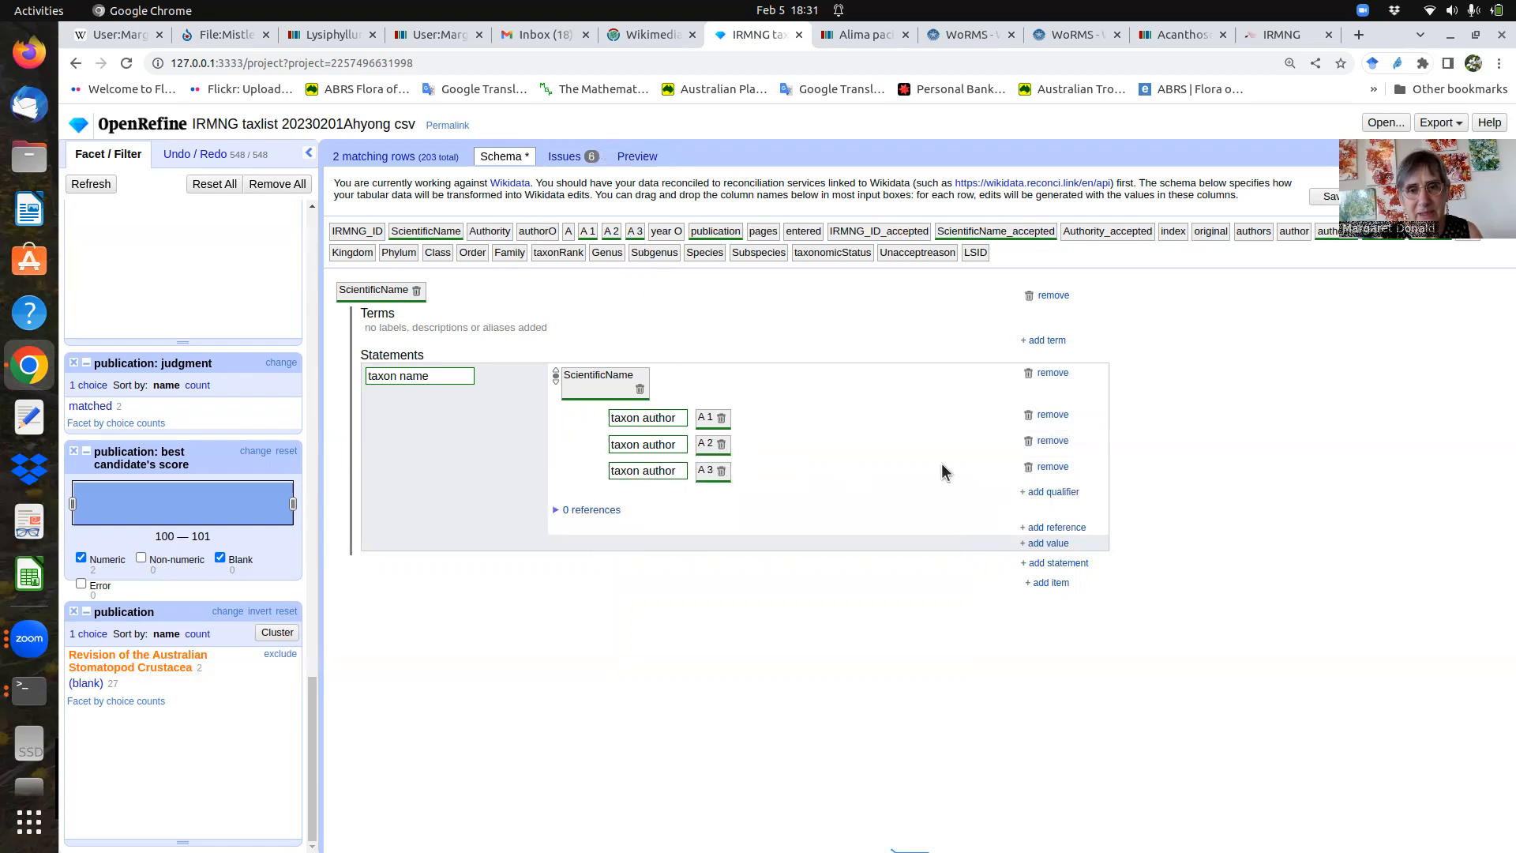
- Add a year of taxon publication qualifier to the taxon name statement with the year O column as its value
left_click(1059, 492)
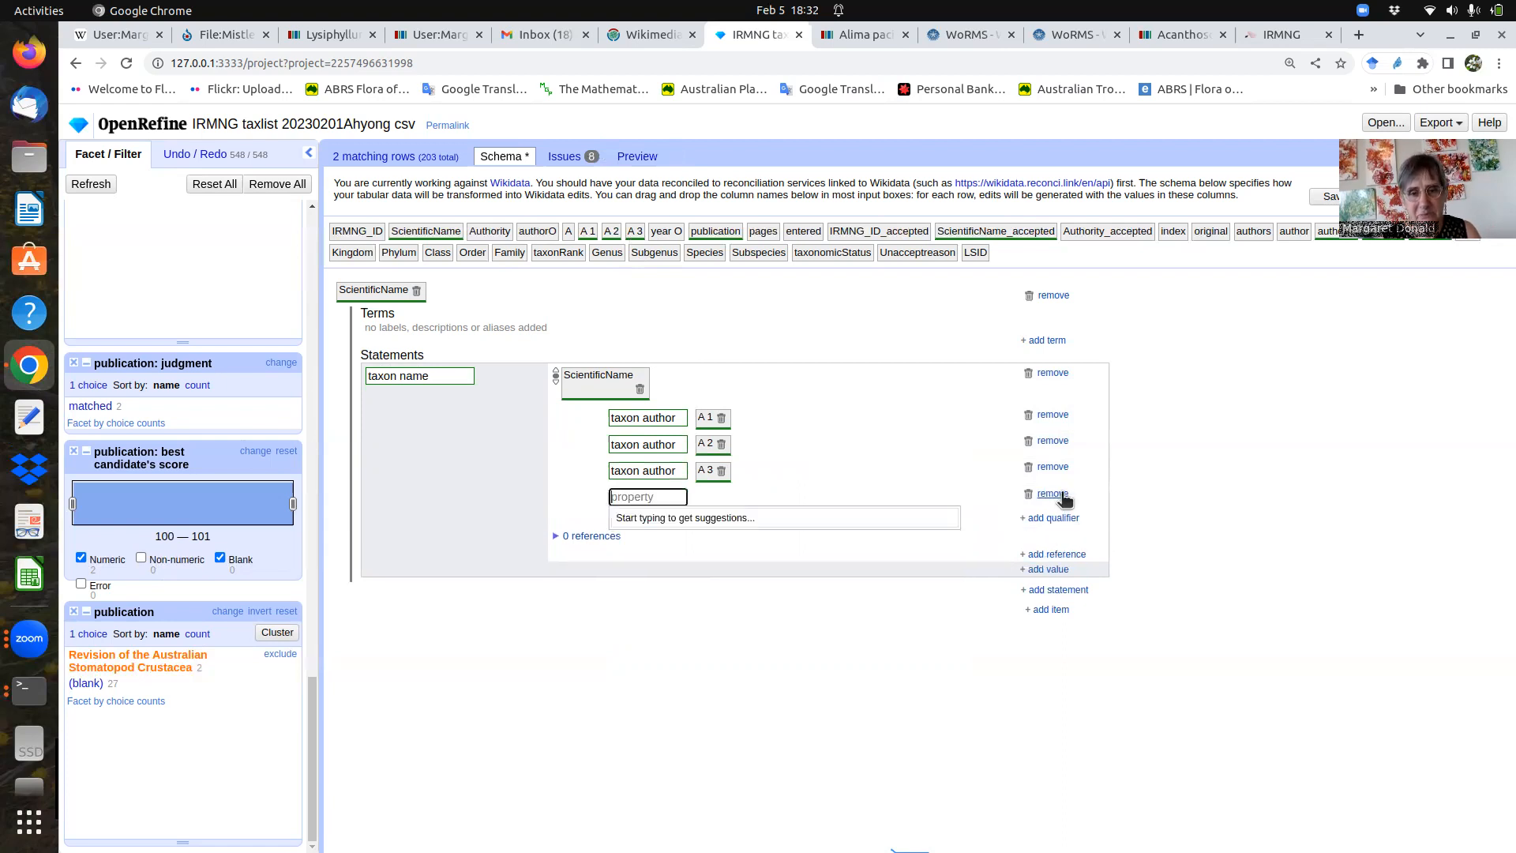
type("year ")
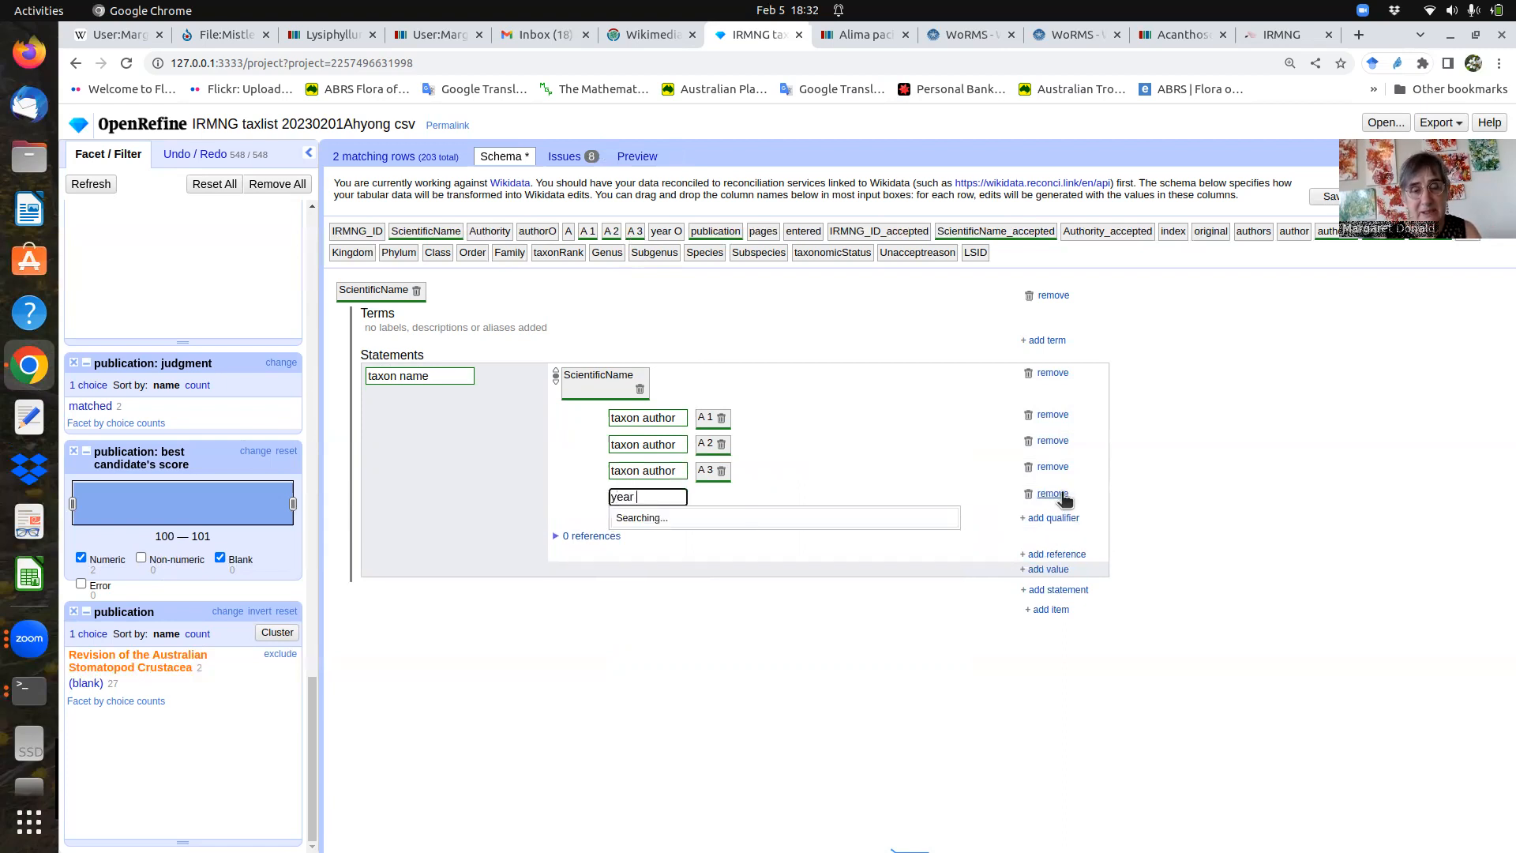
type("of taxon")
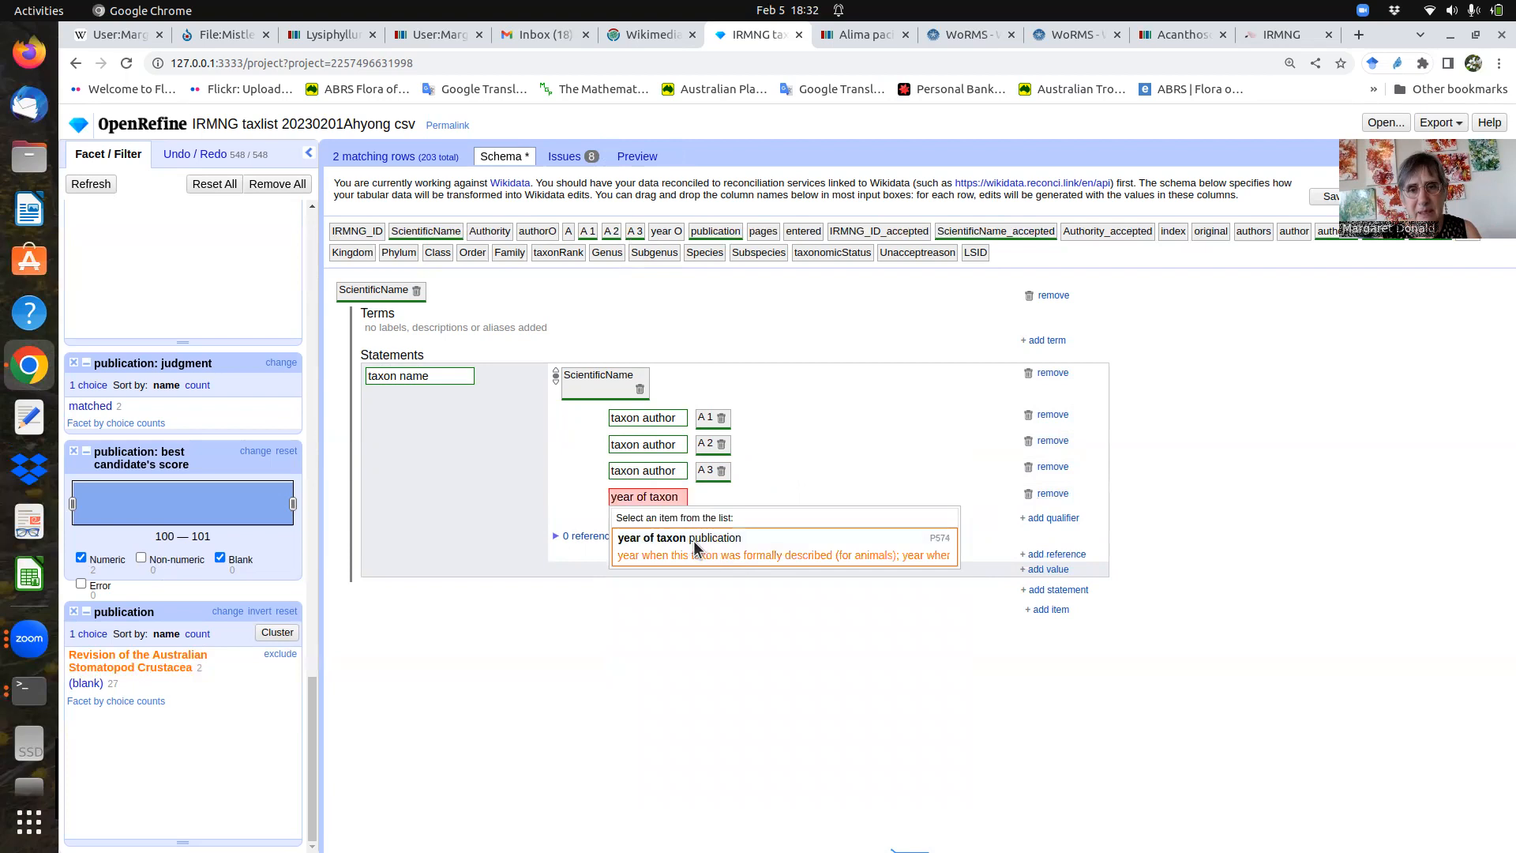
left_click(695, 545)
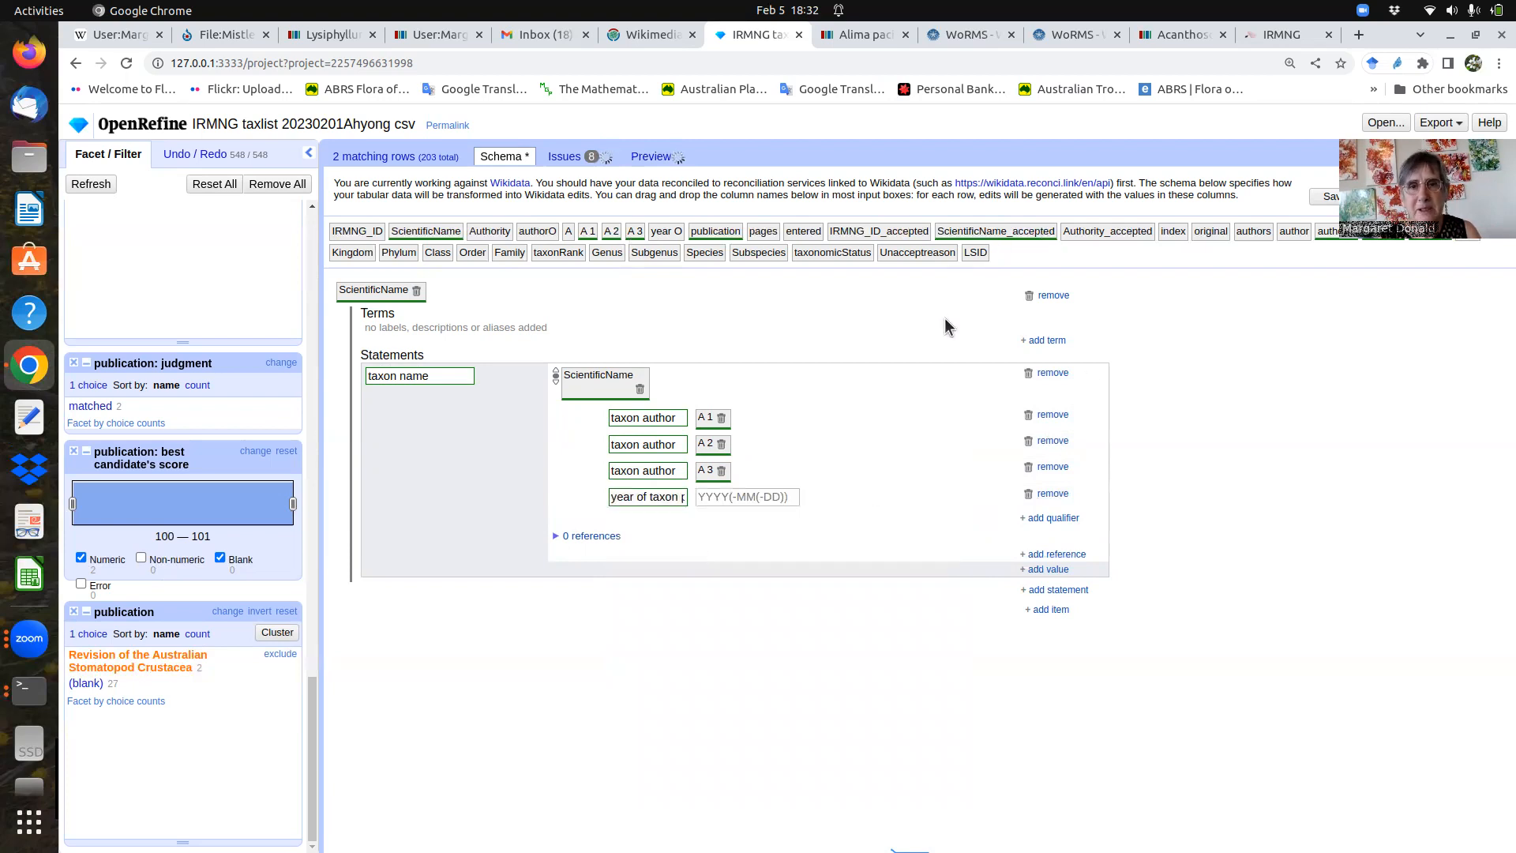
left_click_drag(669, 229, 793, 503)
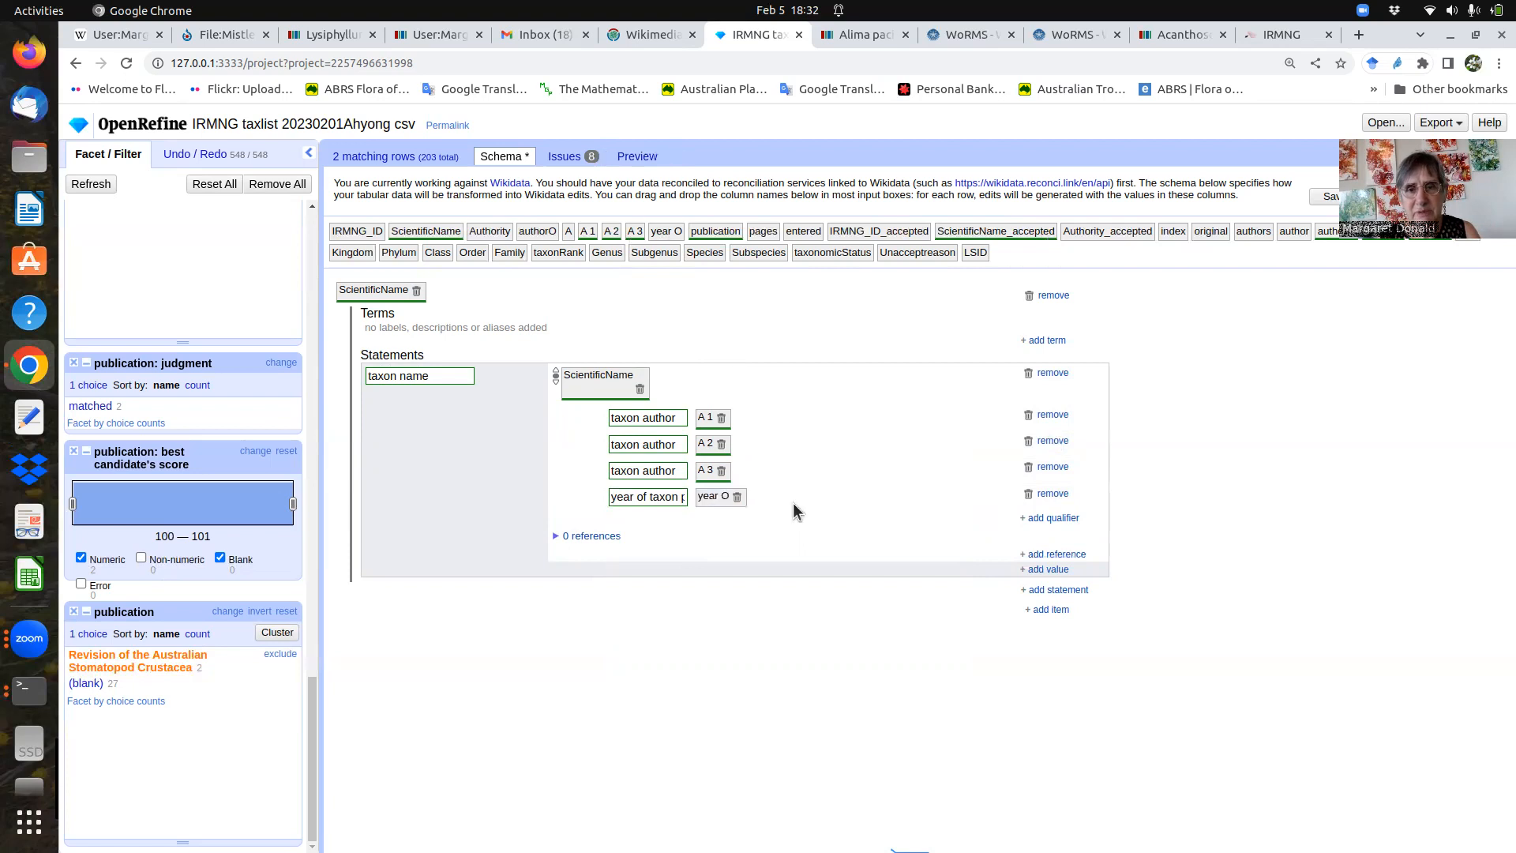
- Add a reference to the taxon name statement with stated in set to the Interim Register of Marine and Nonmarine Genera (IRMNG) taxonomic database
left_click(1056, 554)
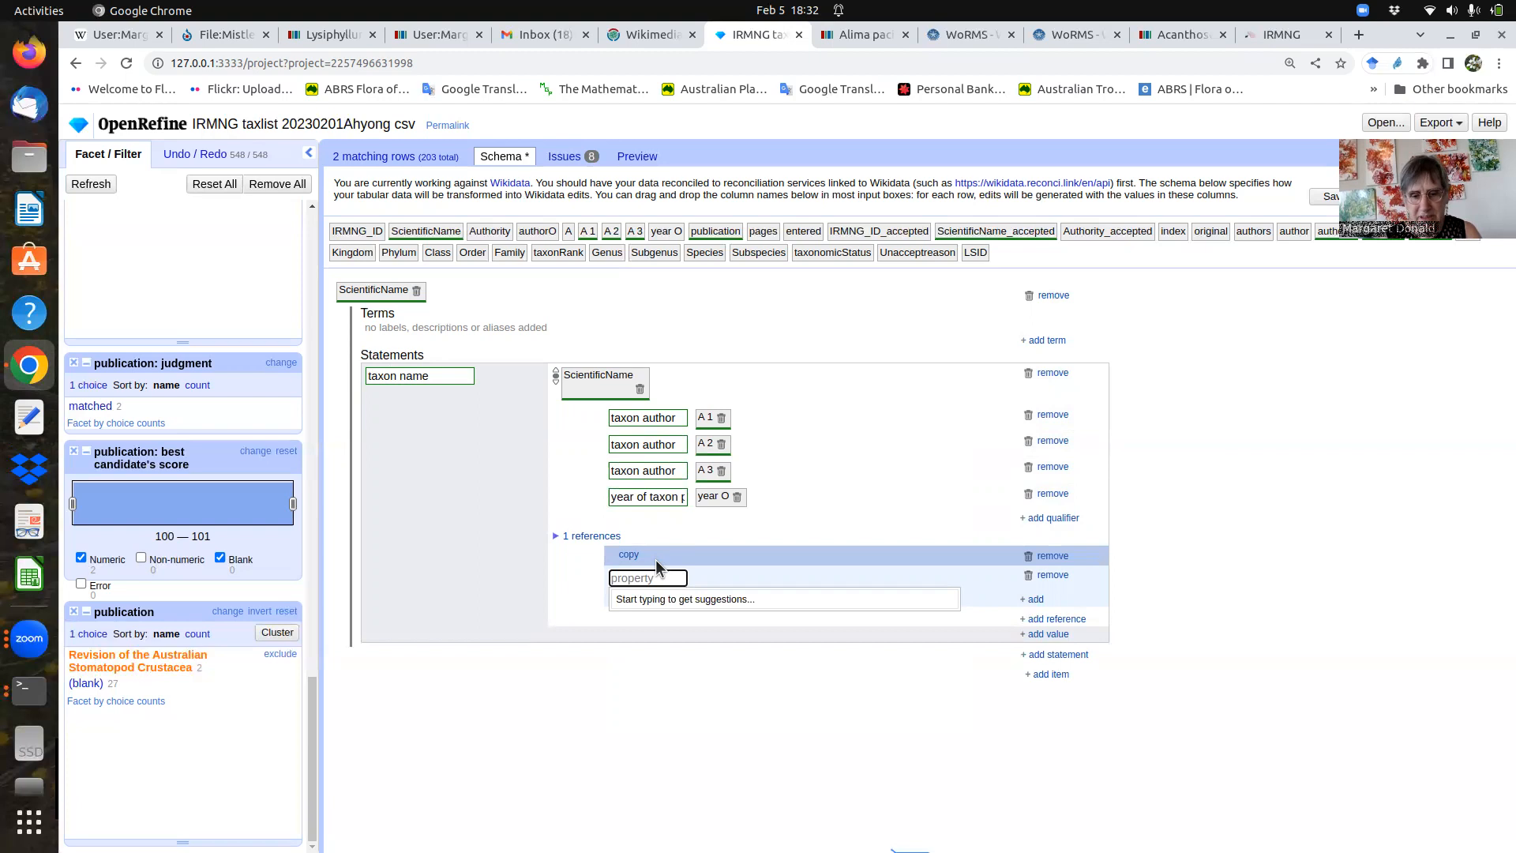
type("s")
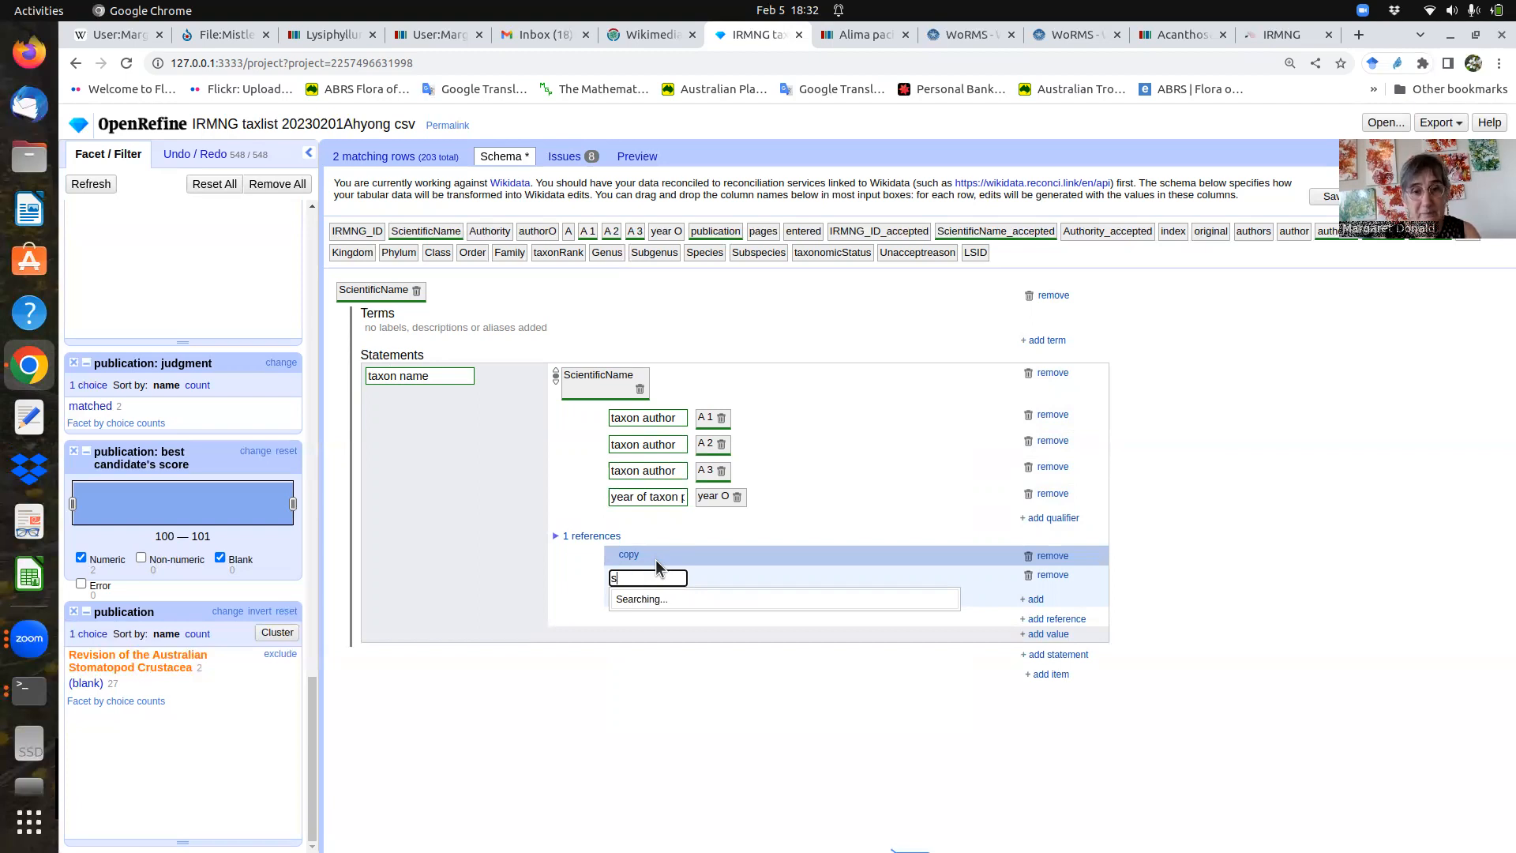
type("tated in")
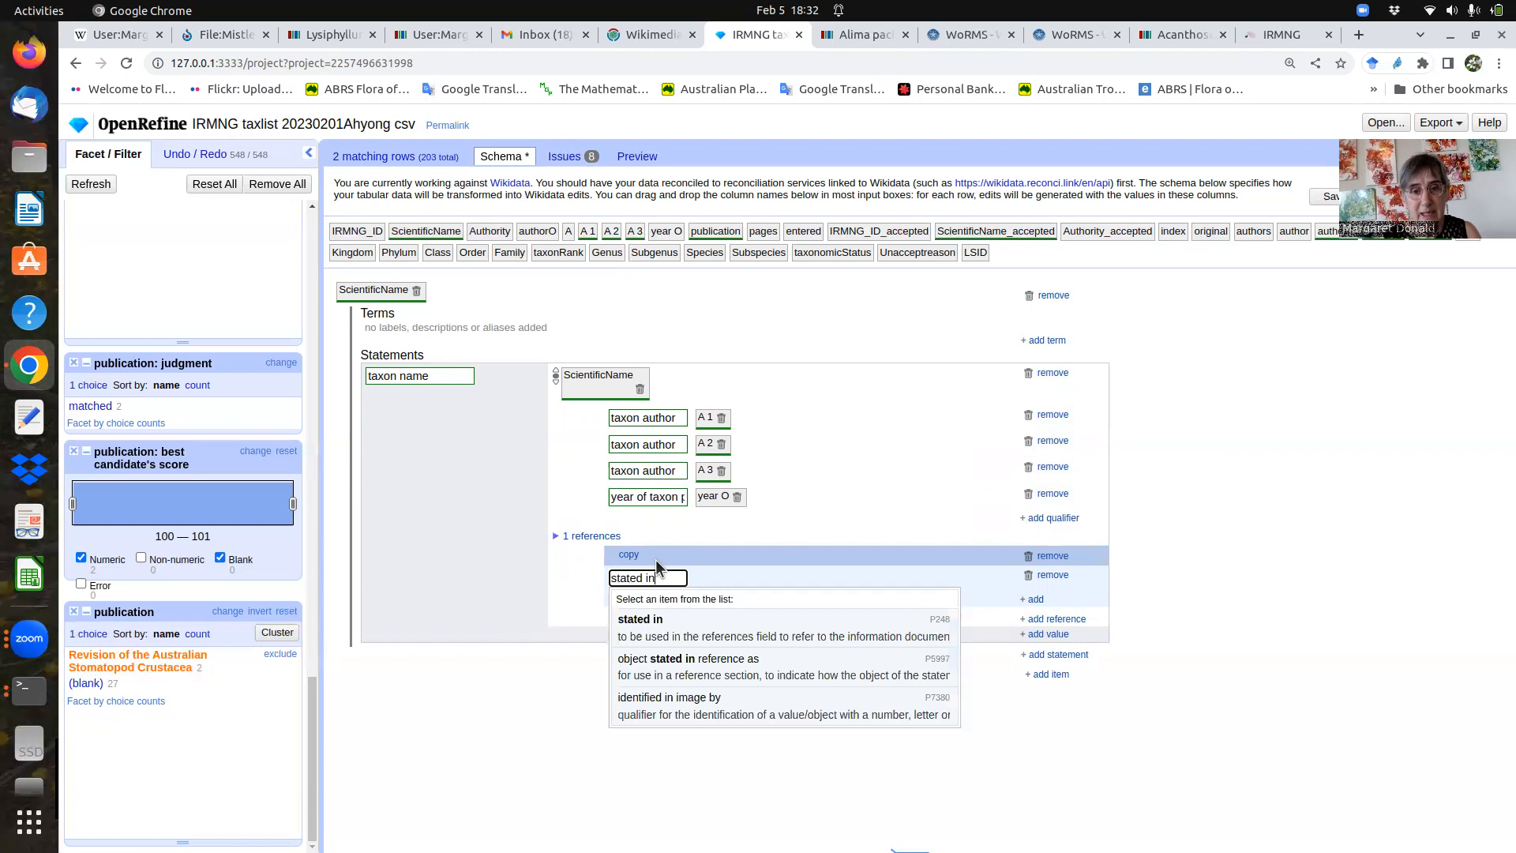
left_click(652, 628)
left_click(725, 579)
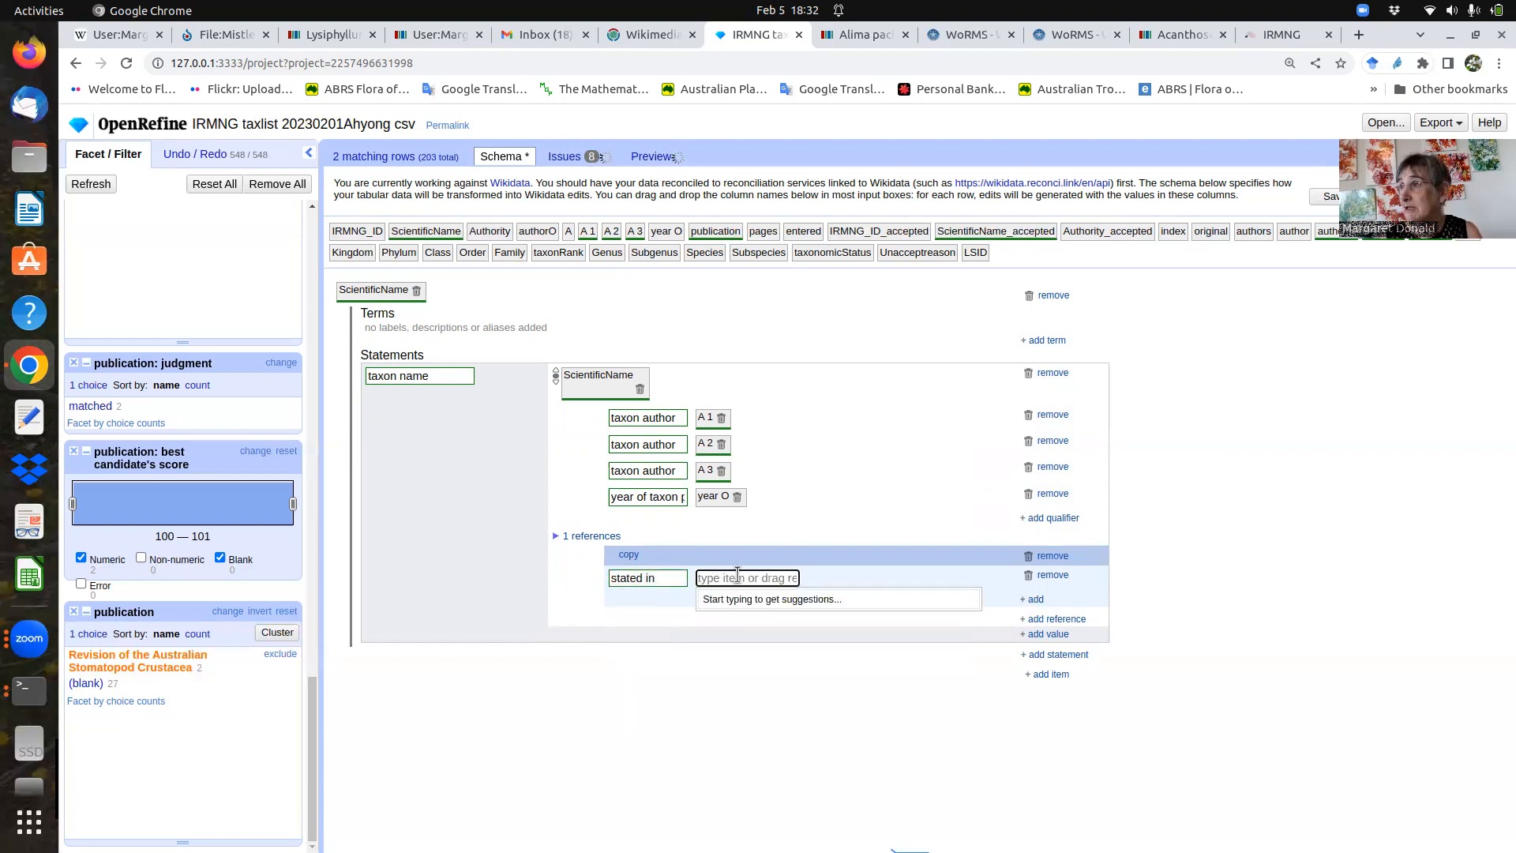
type("I")
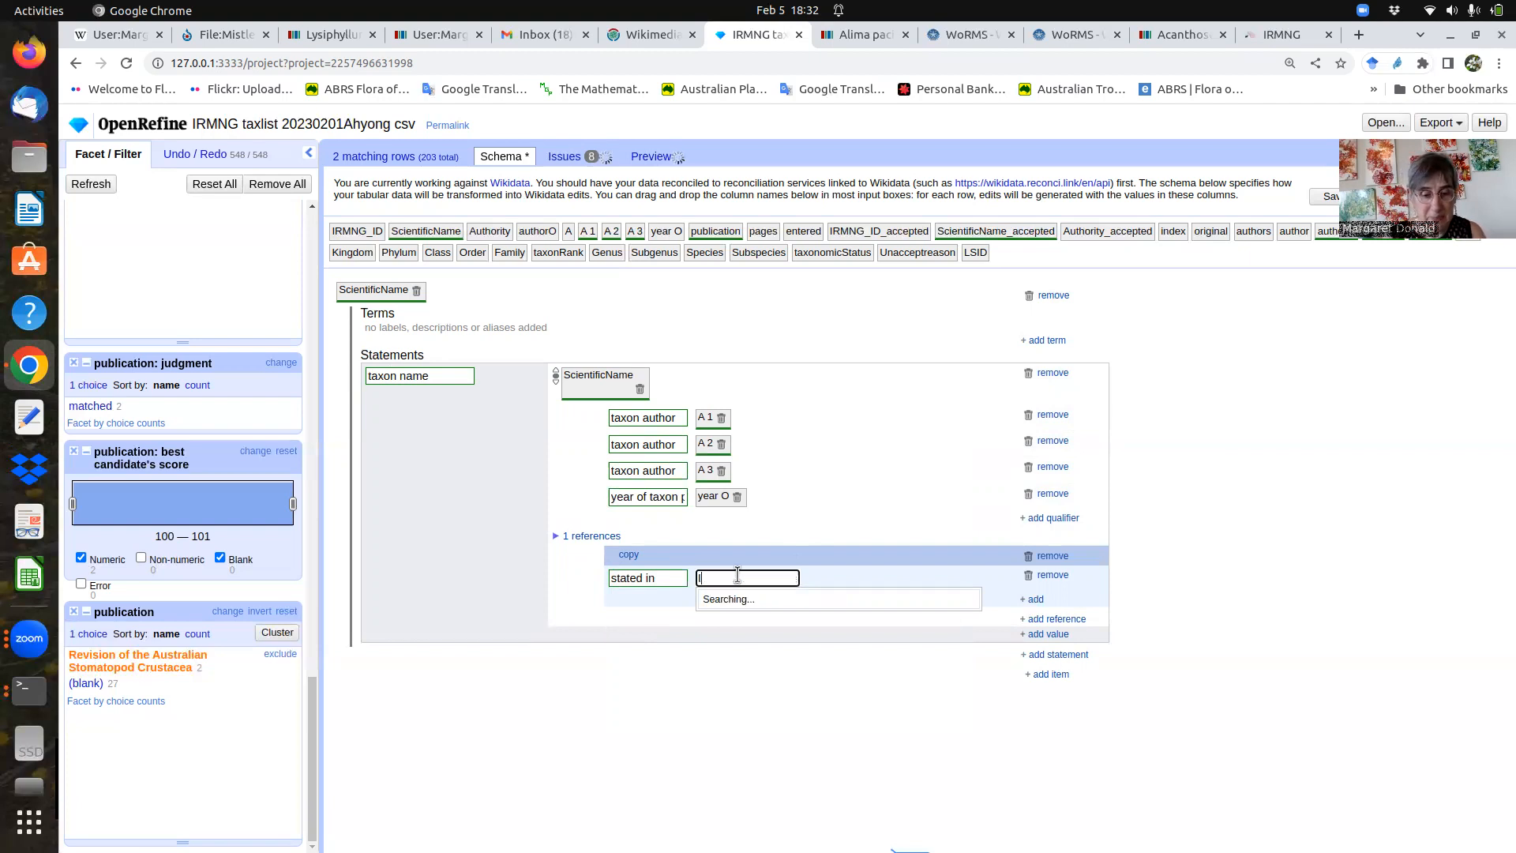
type("RMNG")
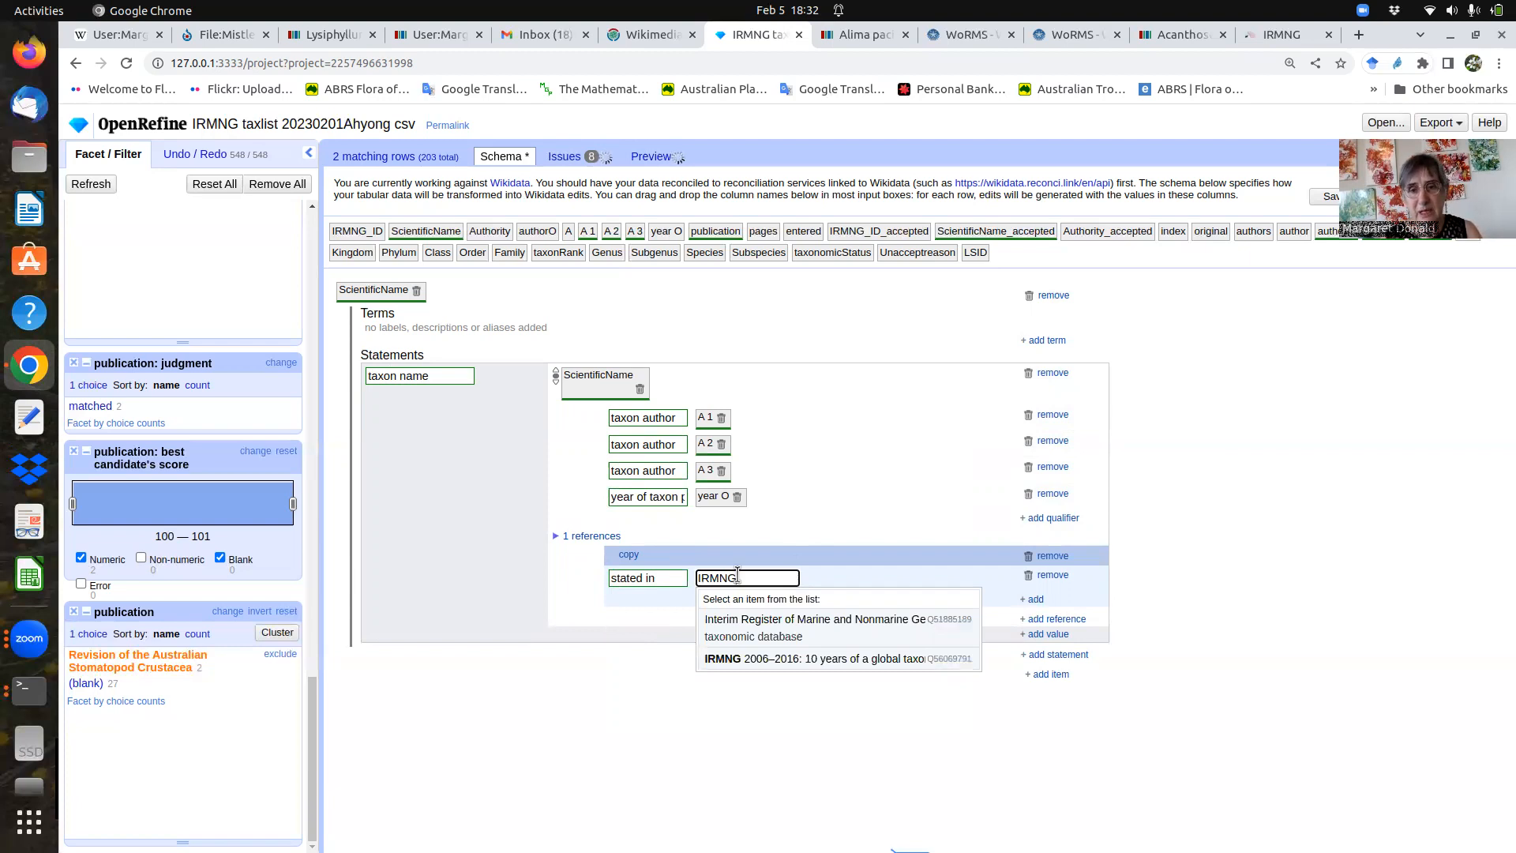
left_click(793, 632)
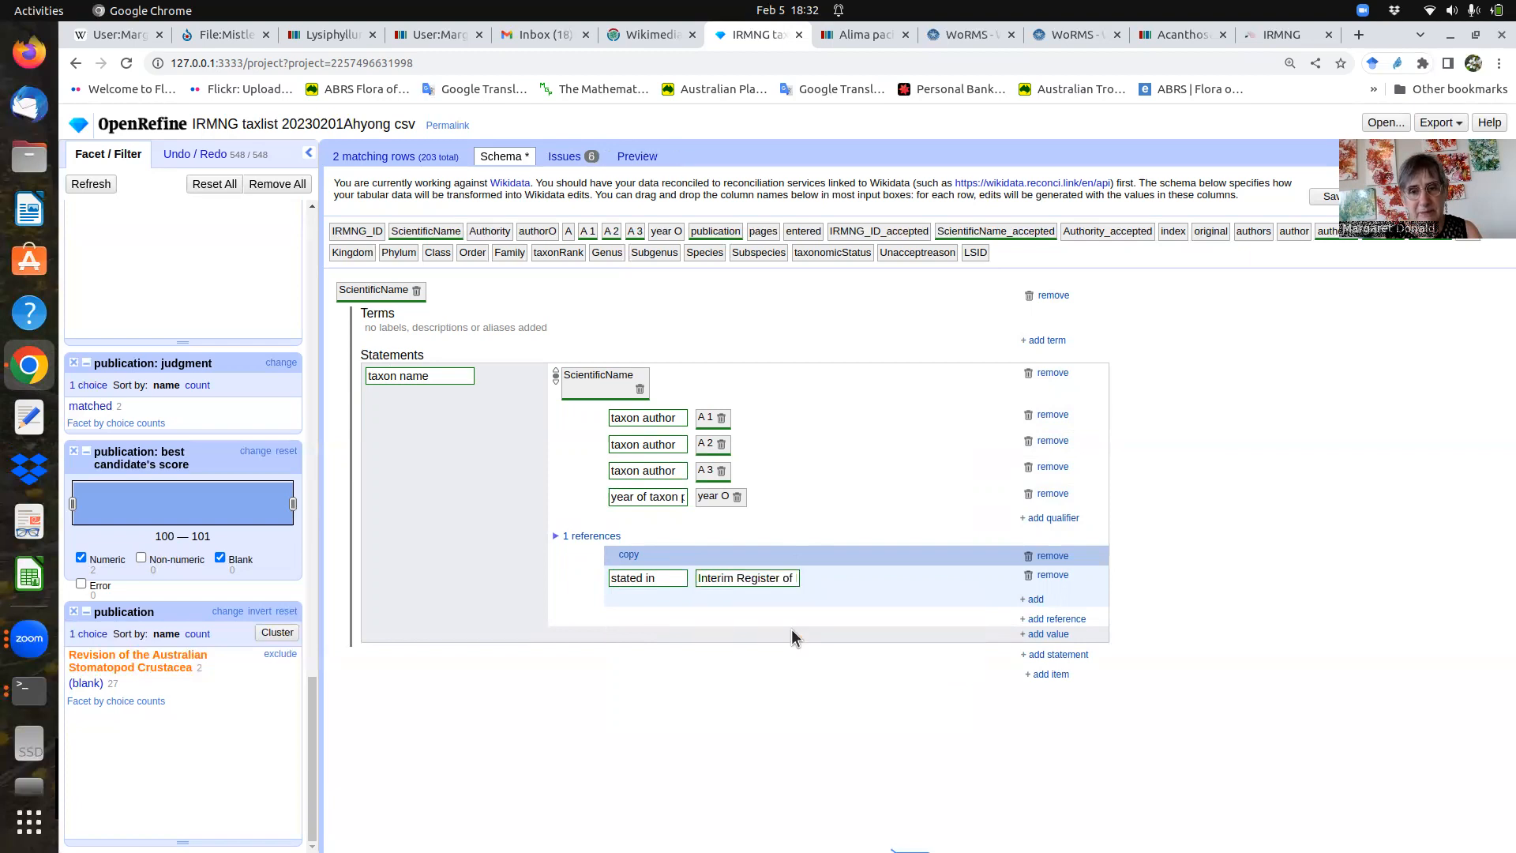
- Add an IRMNG ID property to the reference with the IRMNG_ID column as its value
left_click(1034, 599)
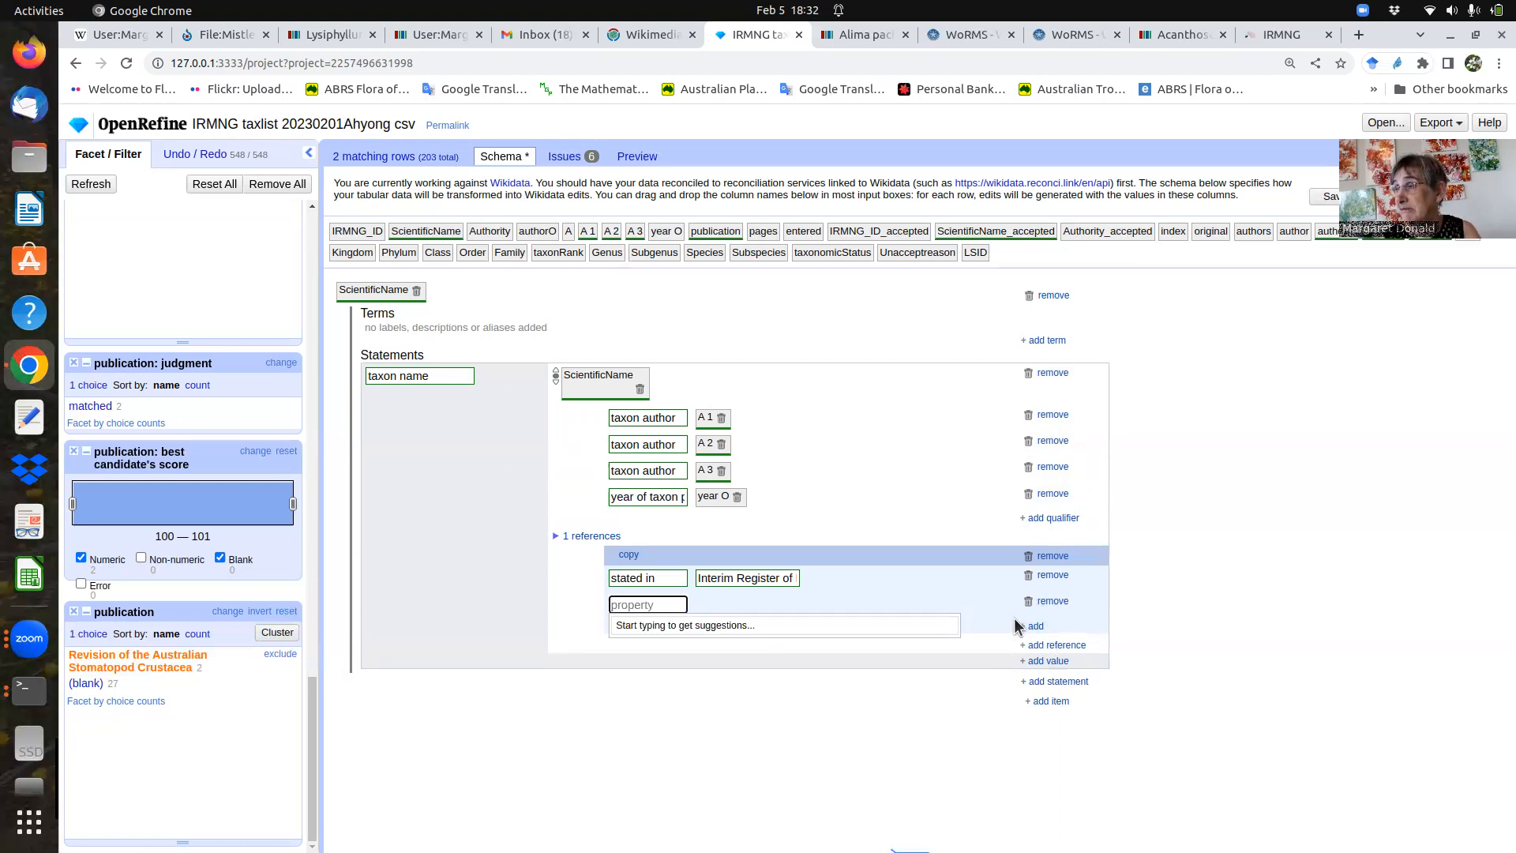
type("irmng")
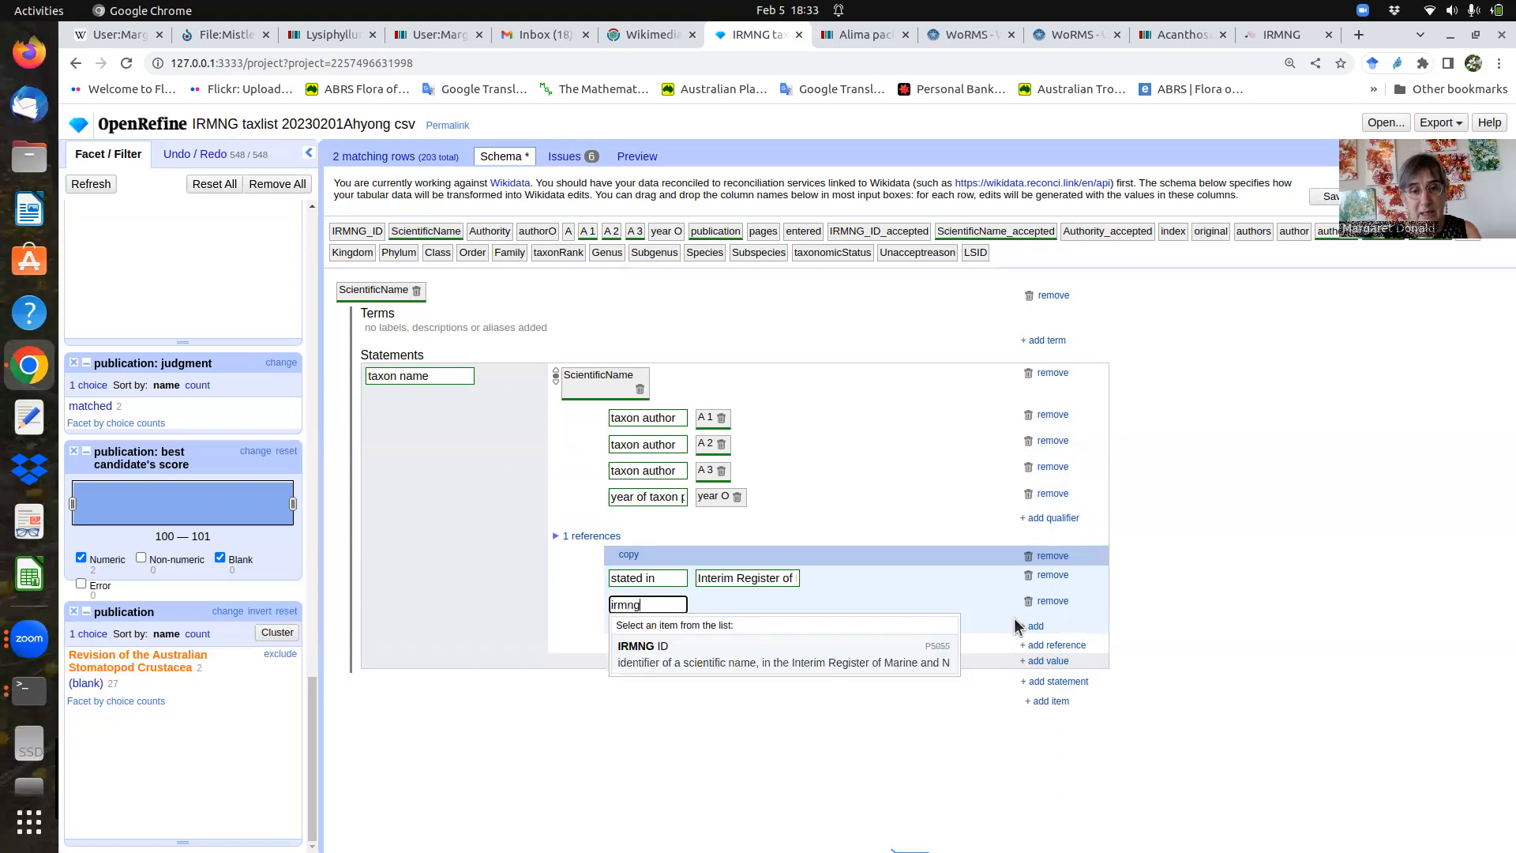
left_click(673, 662)
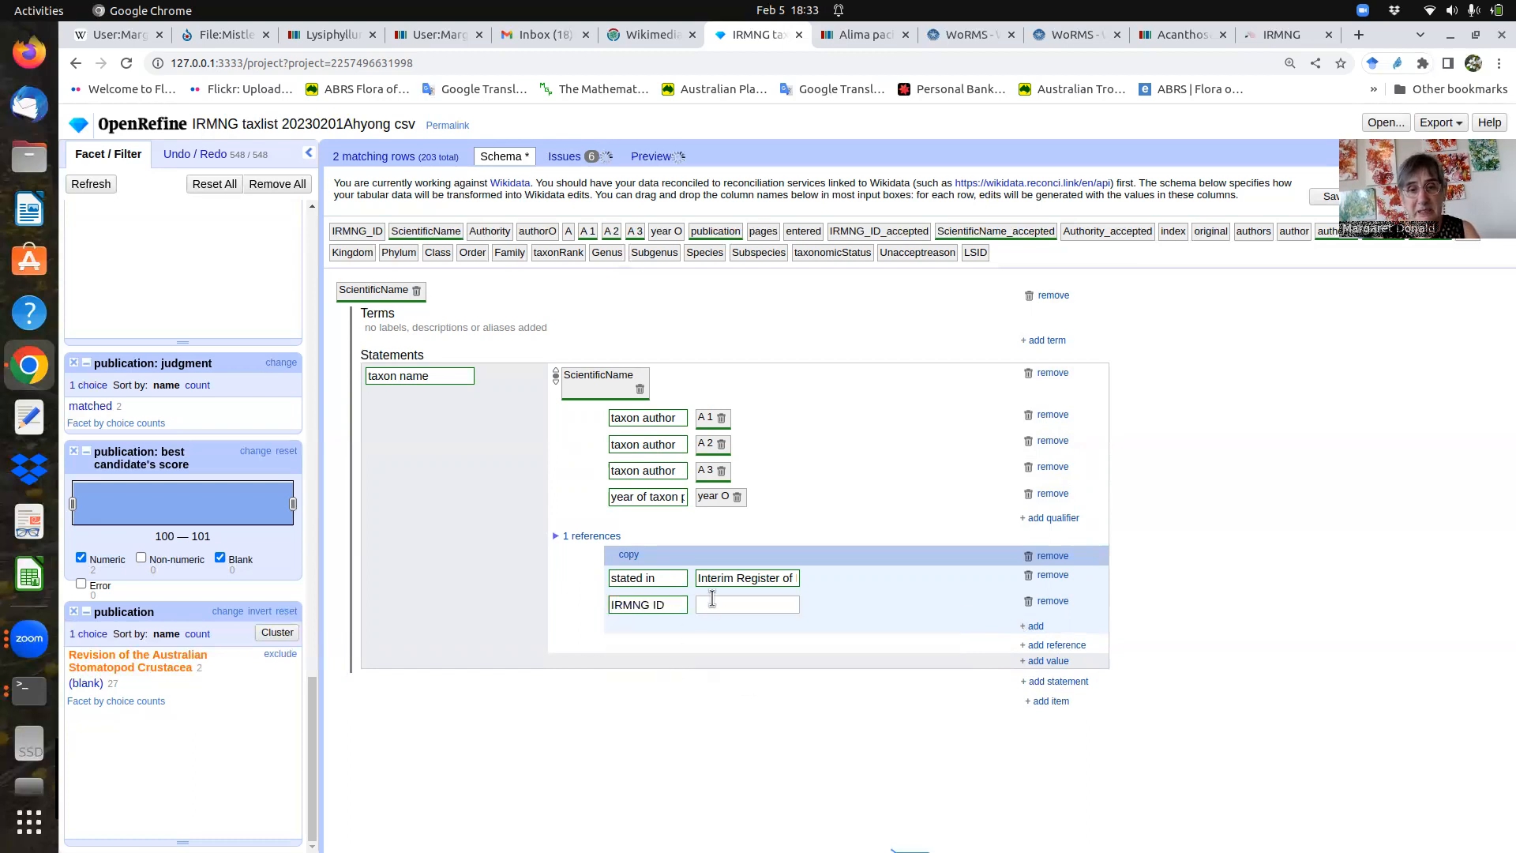
left_click_drag(344, 229, 720, 611)
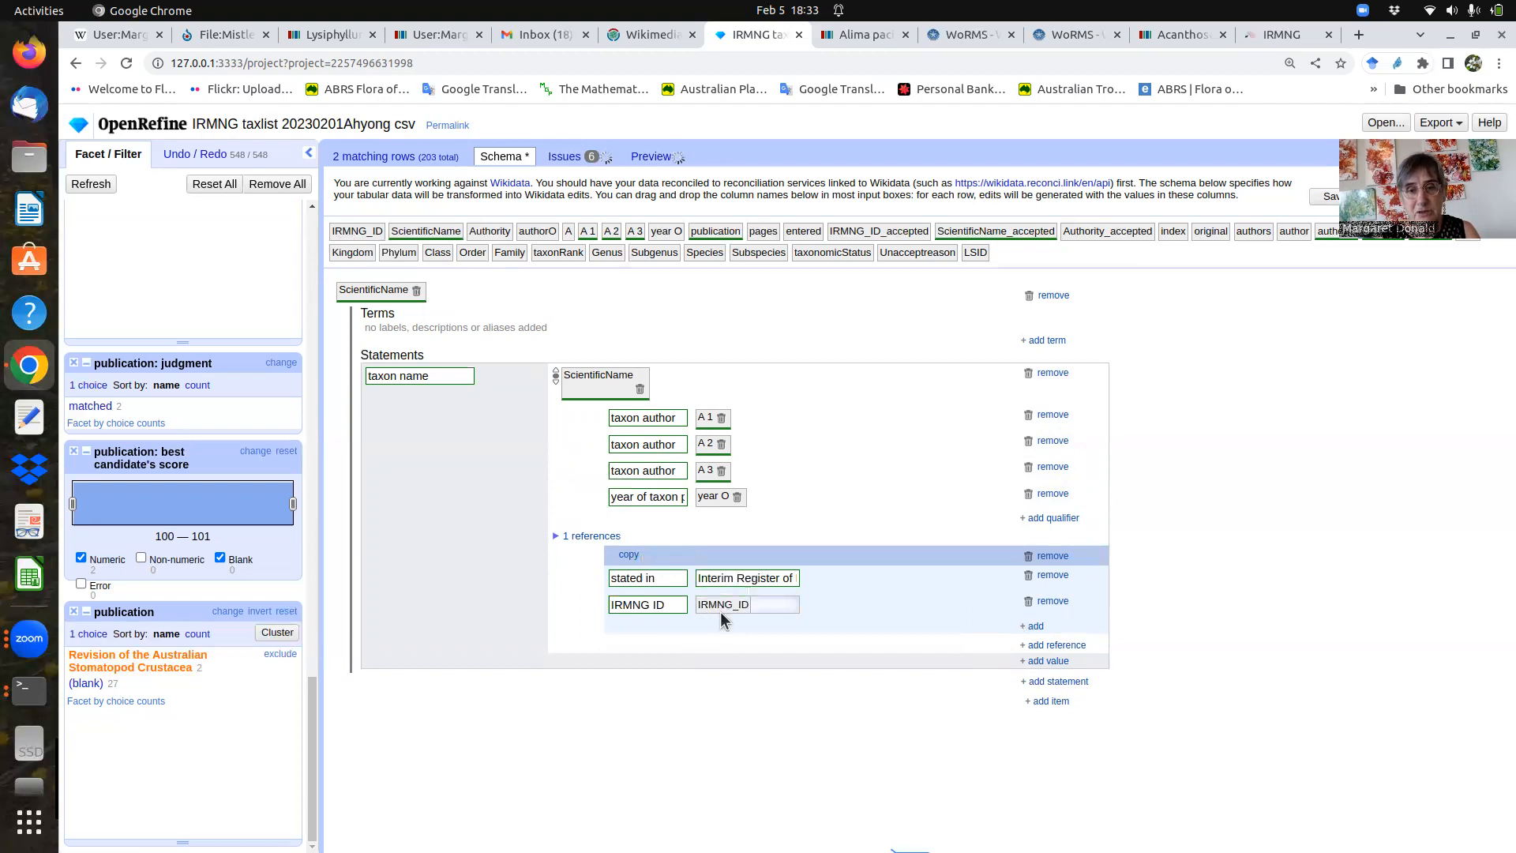
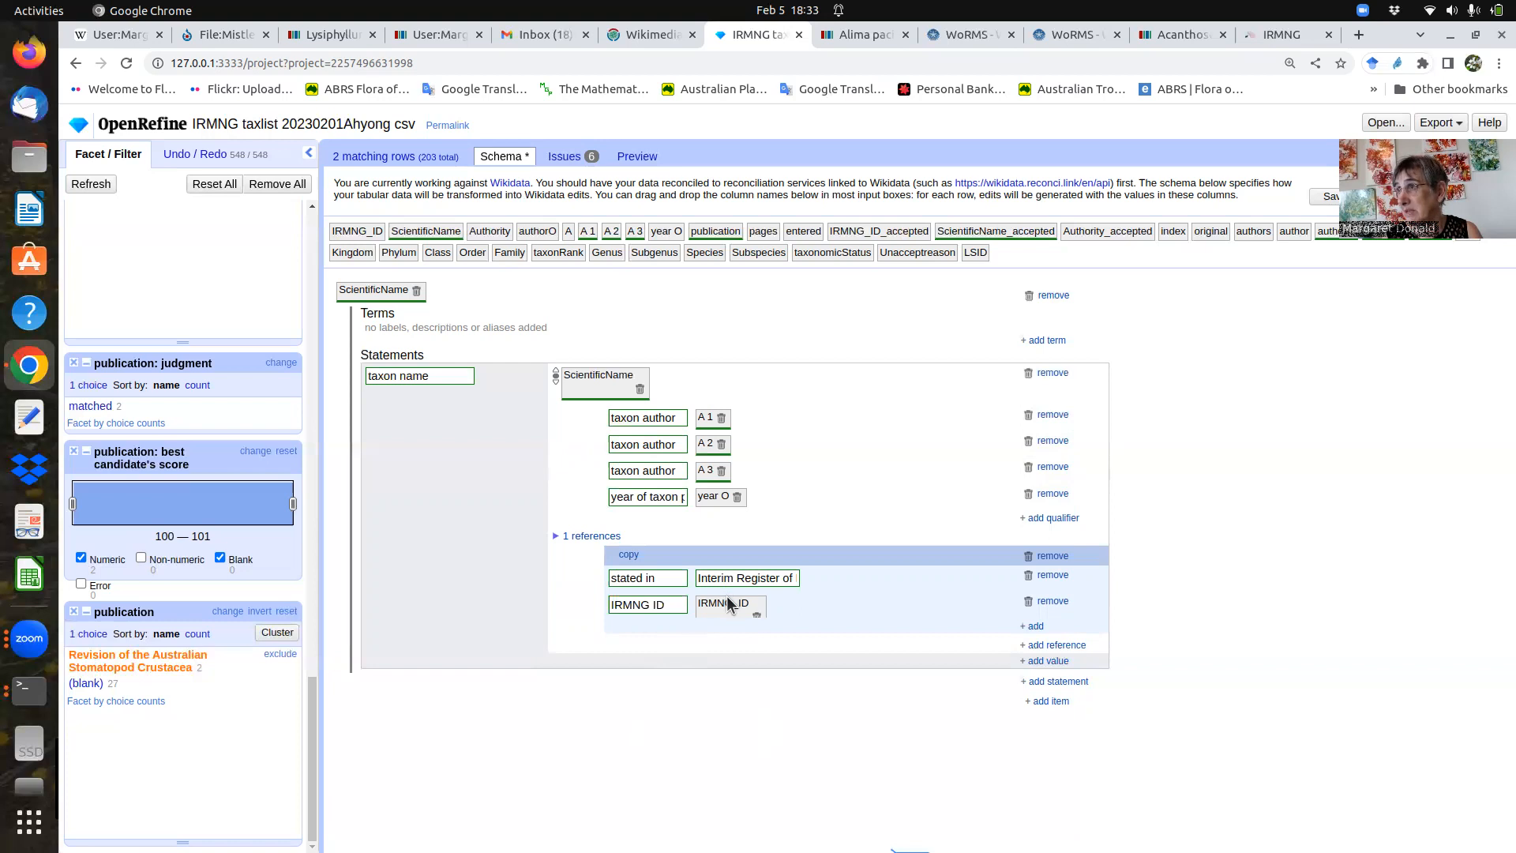
- Add a retrieved property to the IRMNG reference with the date 2023-02-01
left_click(1034, 627)
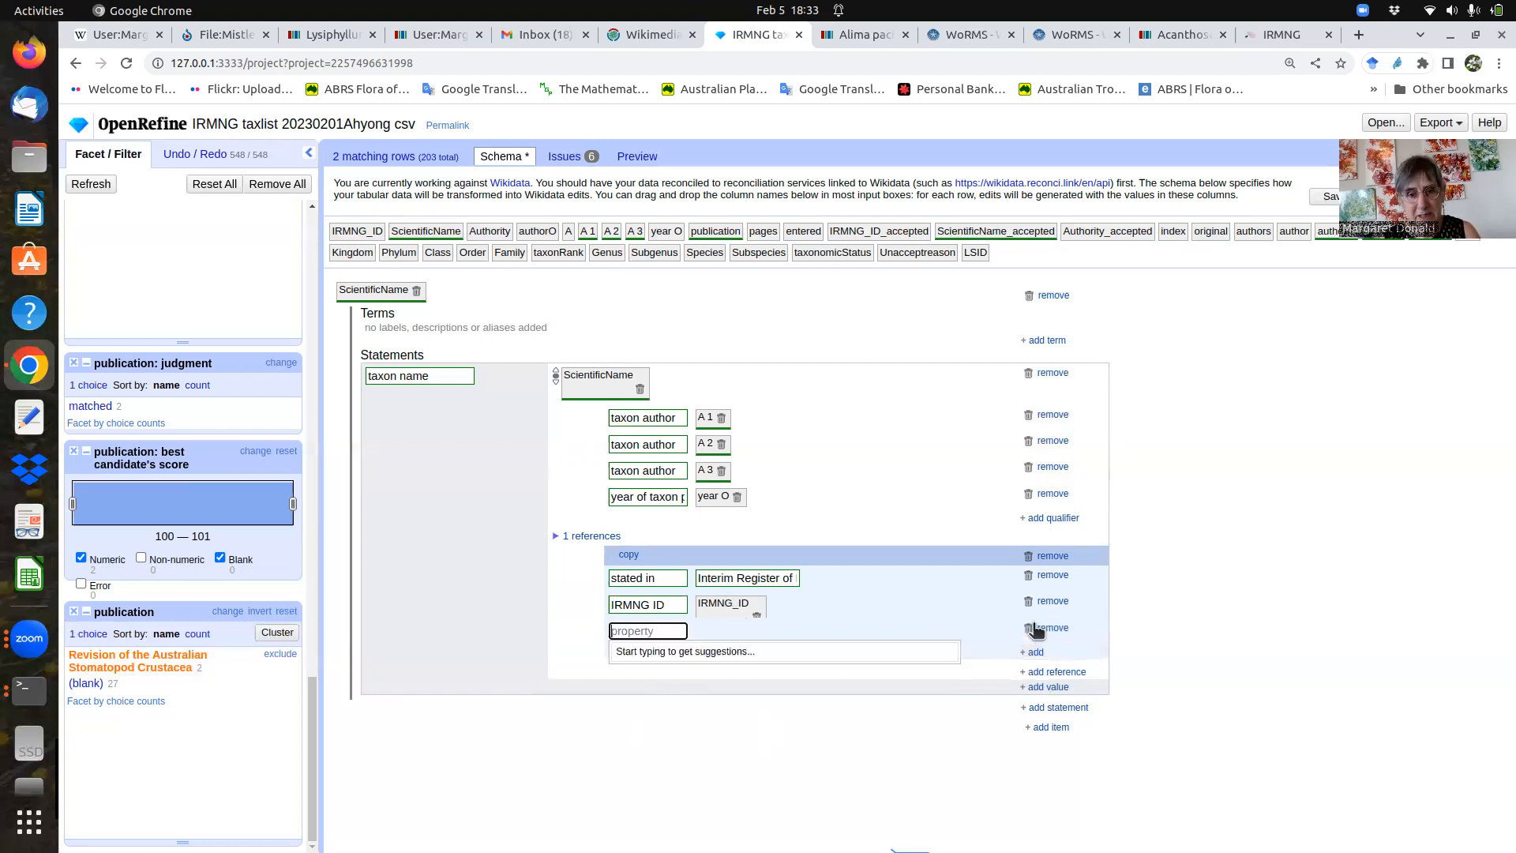
type("retrieved")
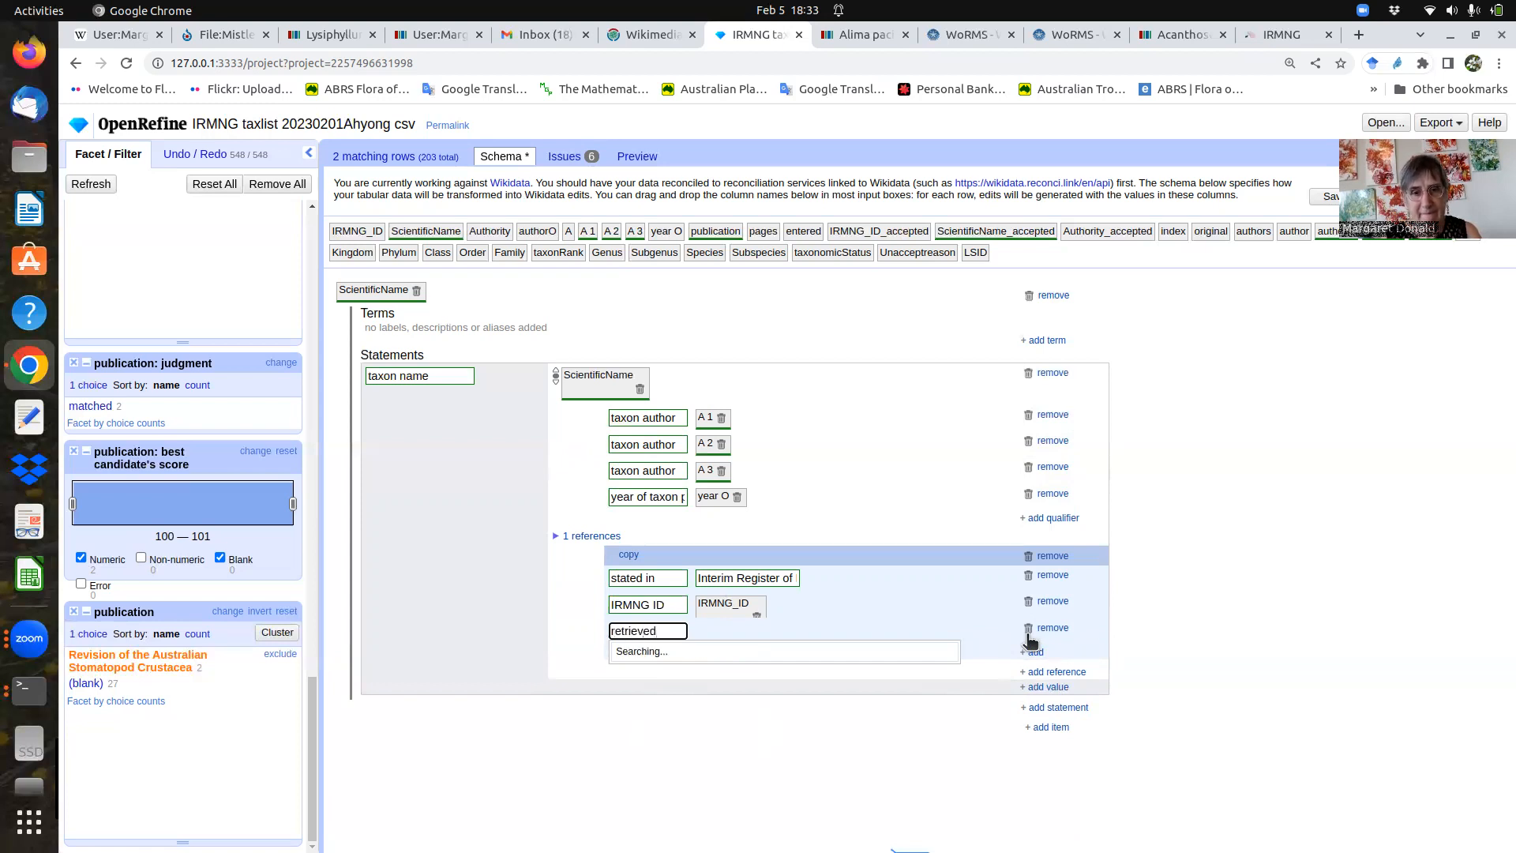
left_click(687, 663)
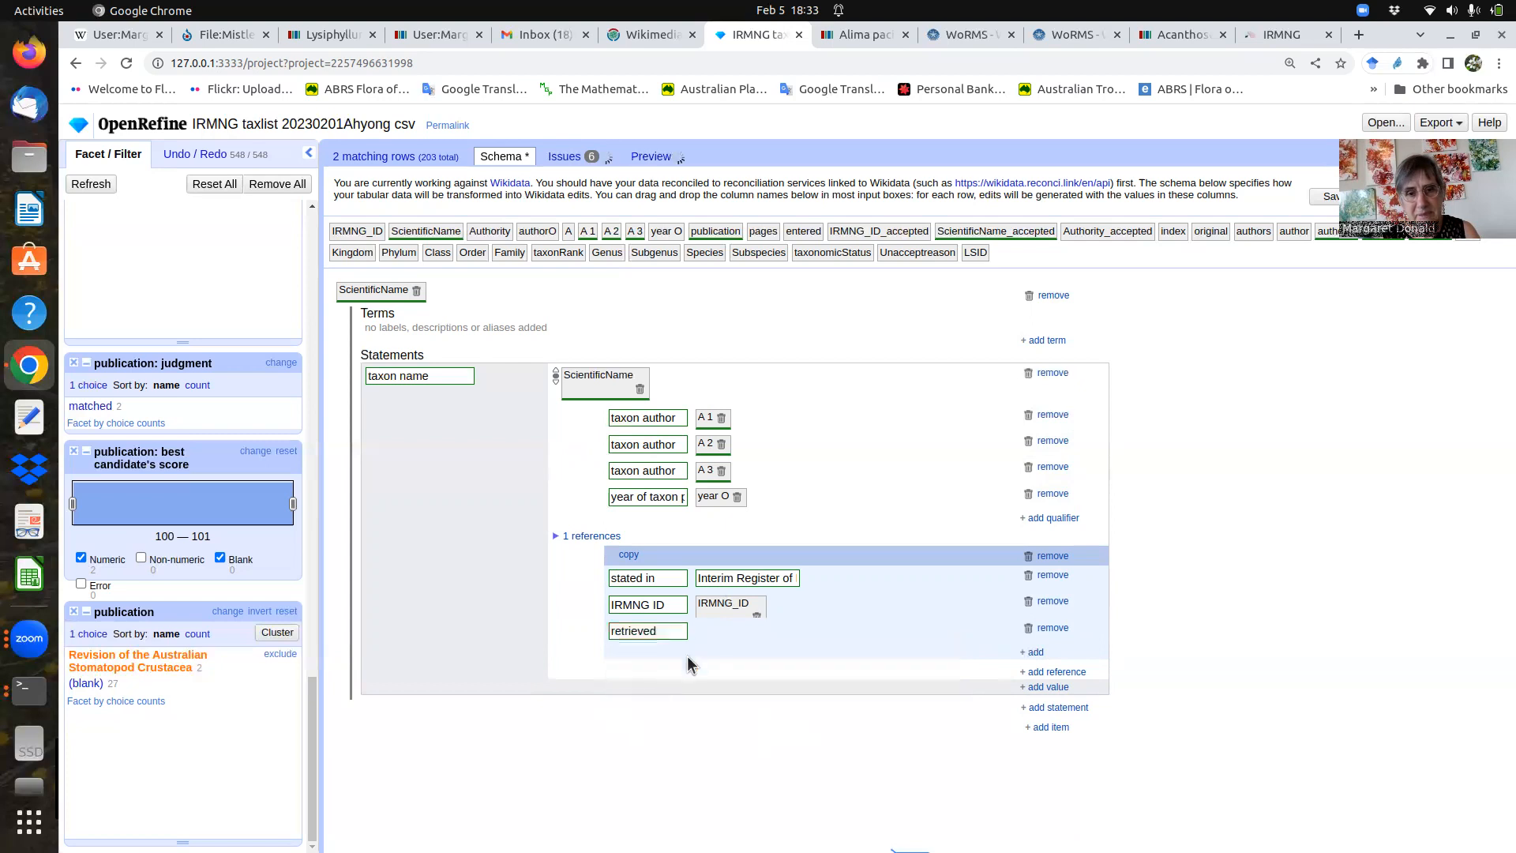
left_click(707, 634)
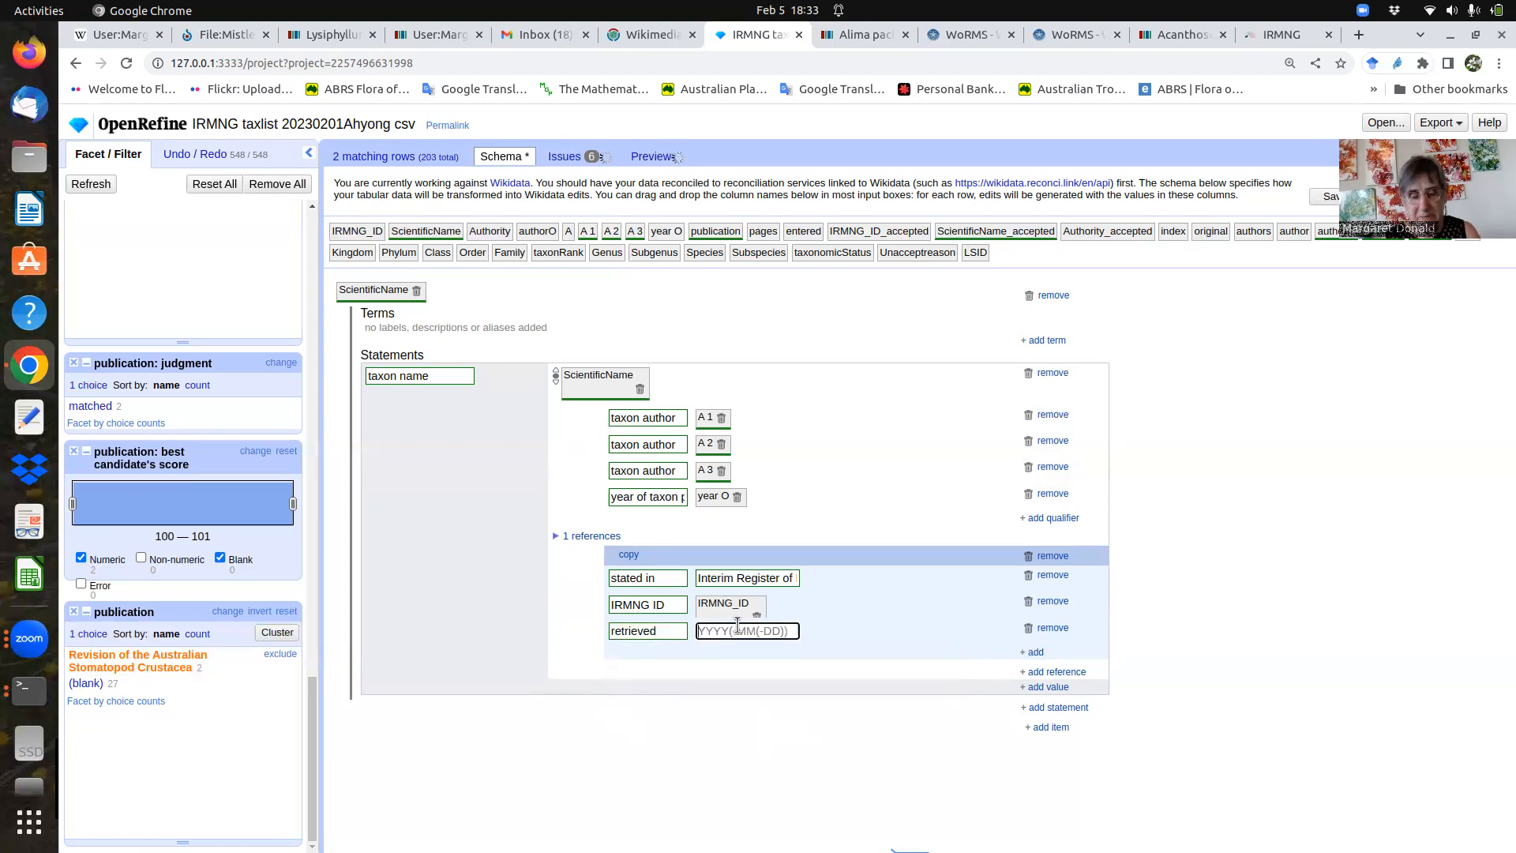
type("202")
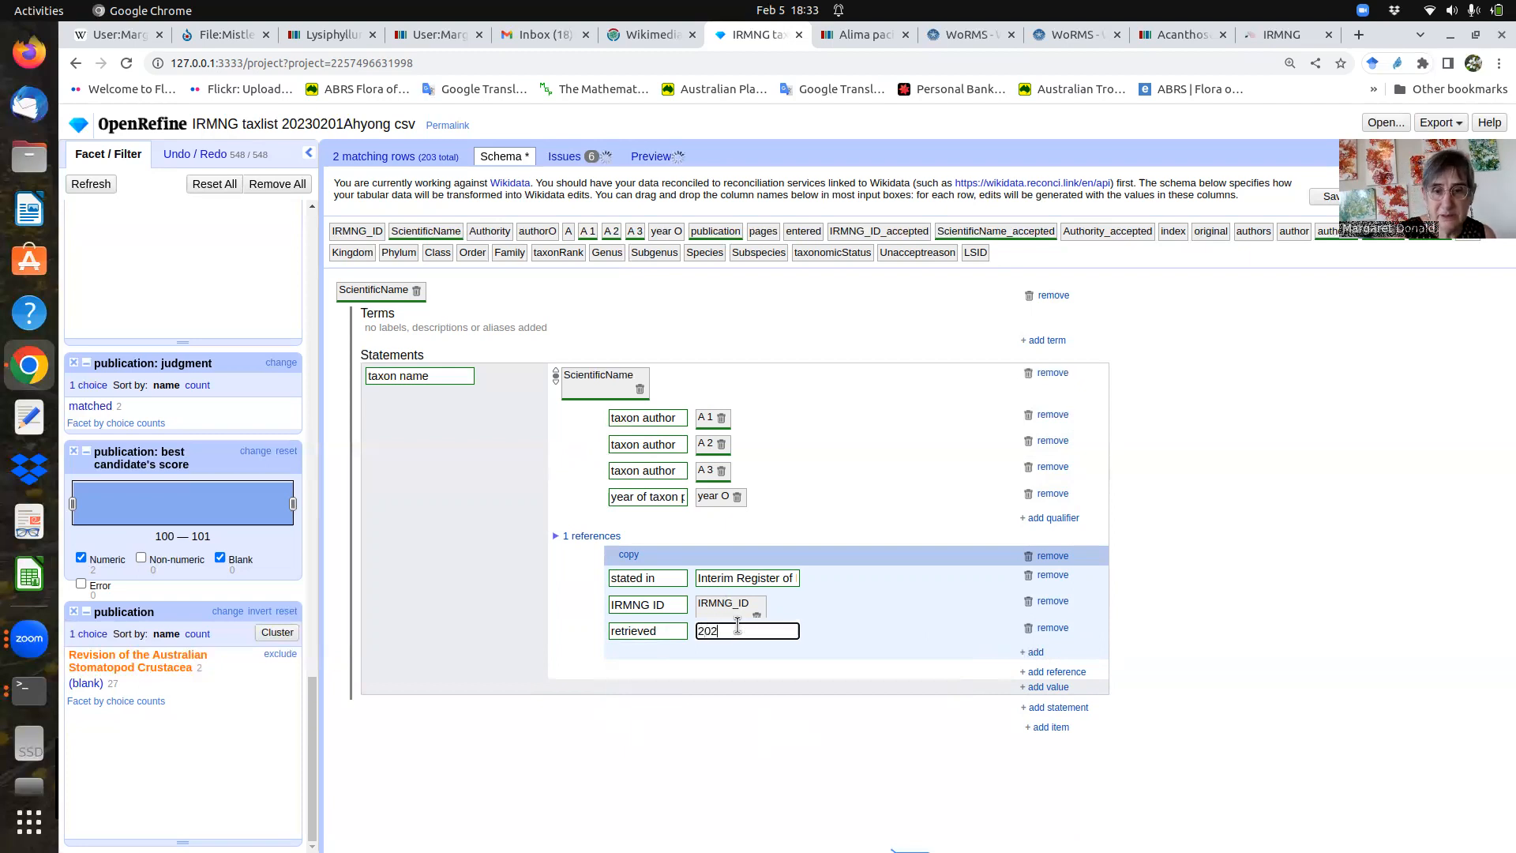
type("3")
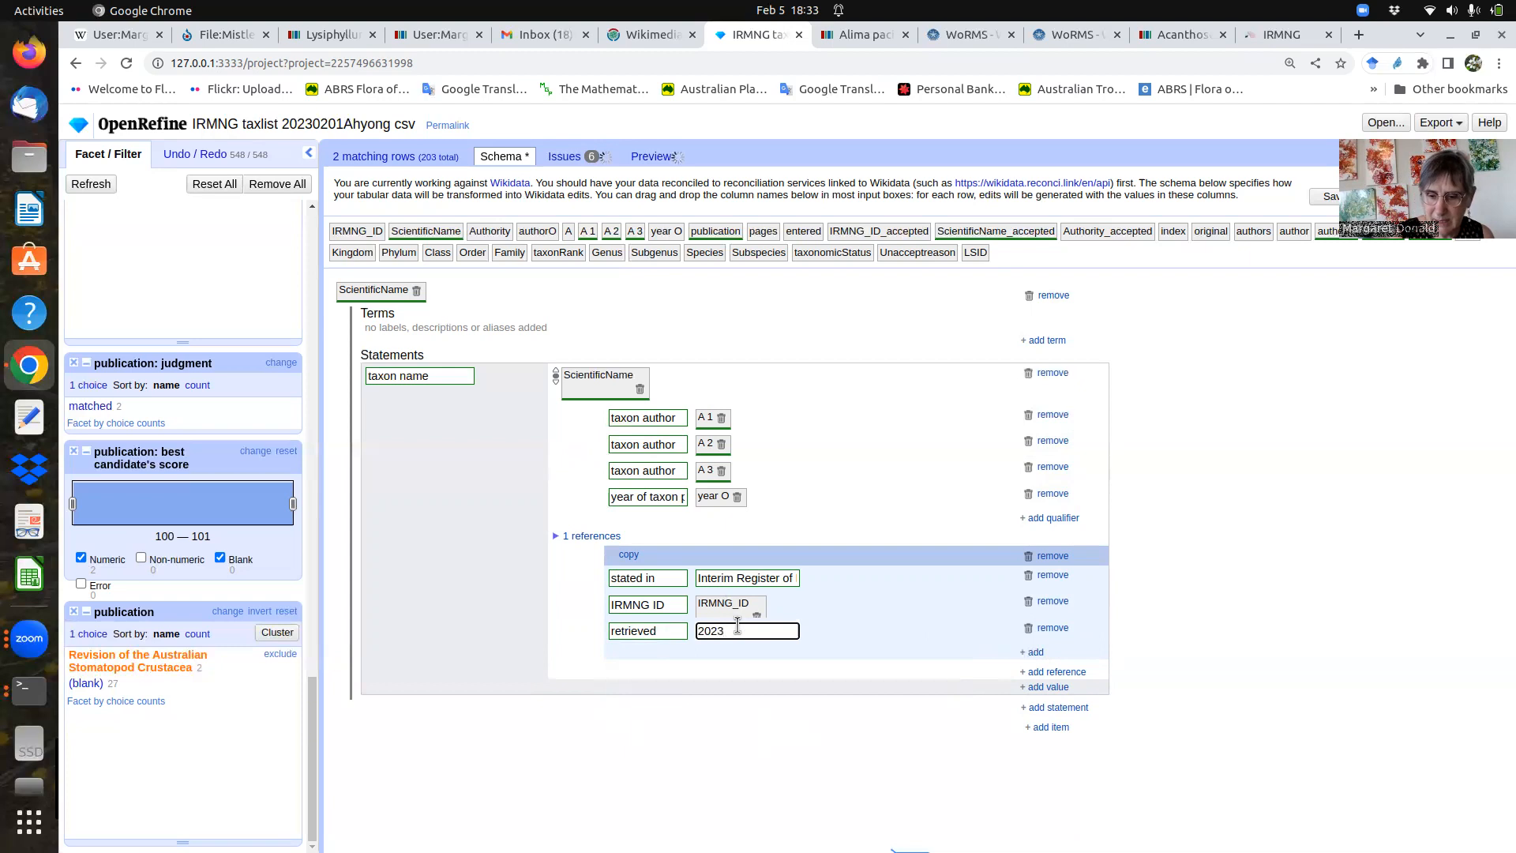
type("-02-01")
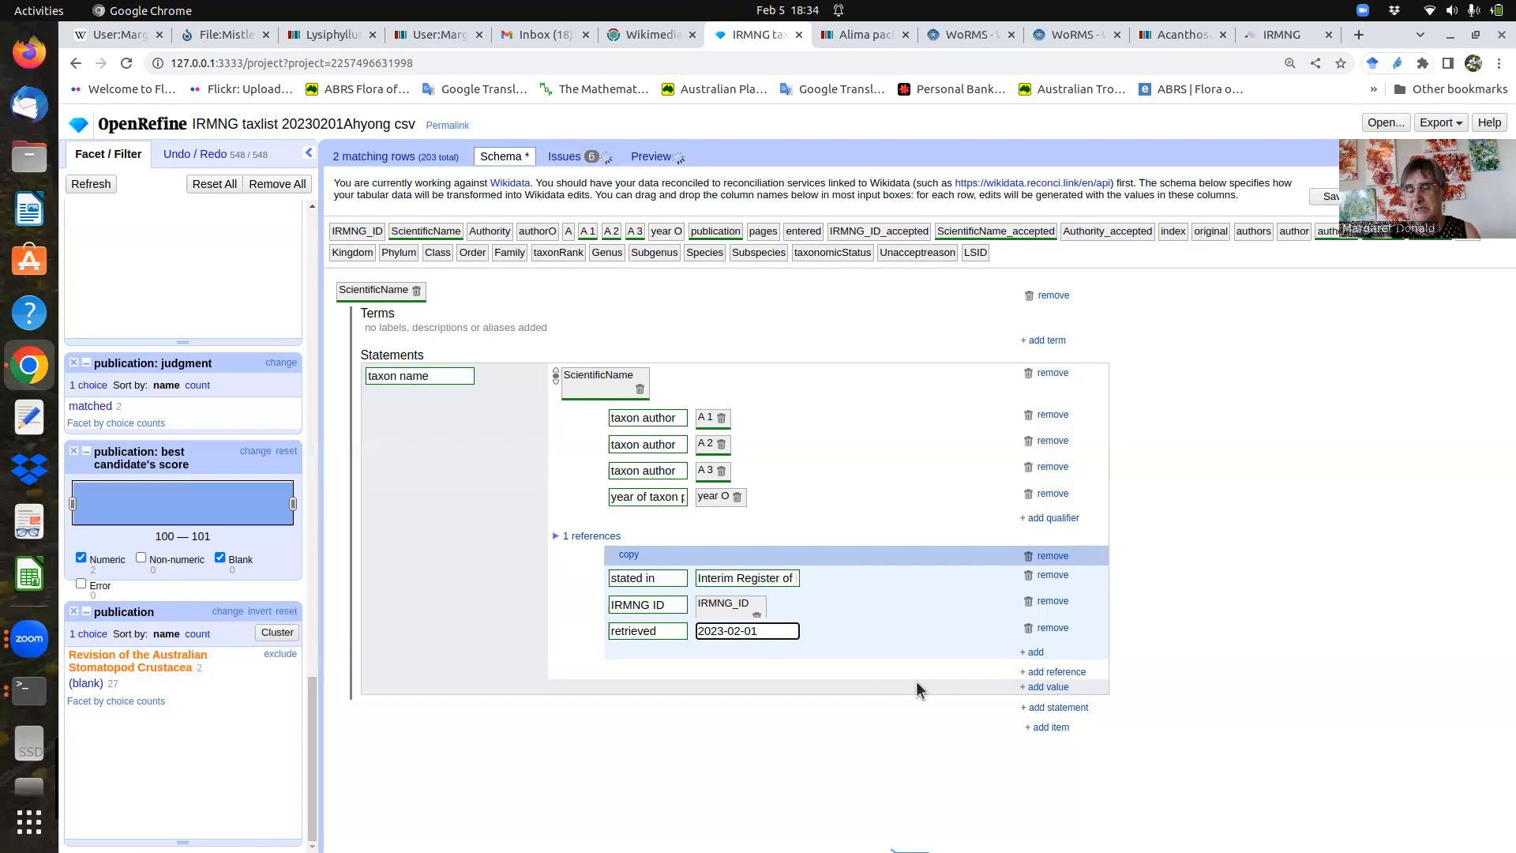
- Add a second reference to the taxon name statement with stated in taking its value from the publication column
left_click(1052, 672)
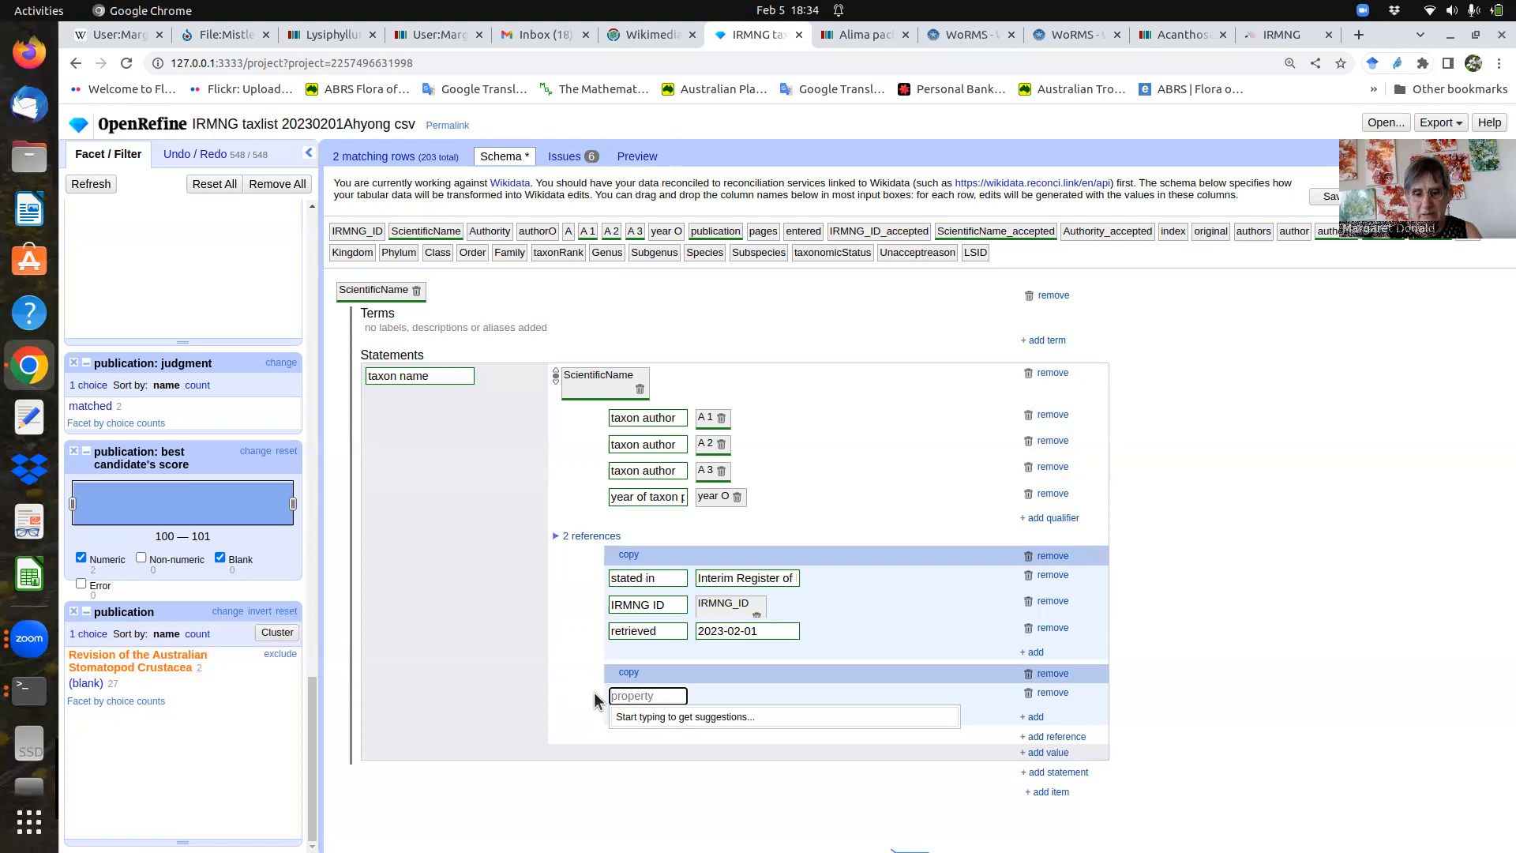
type("st")
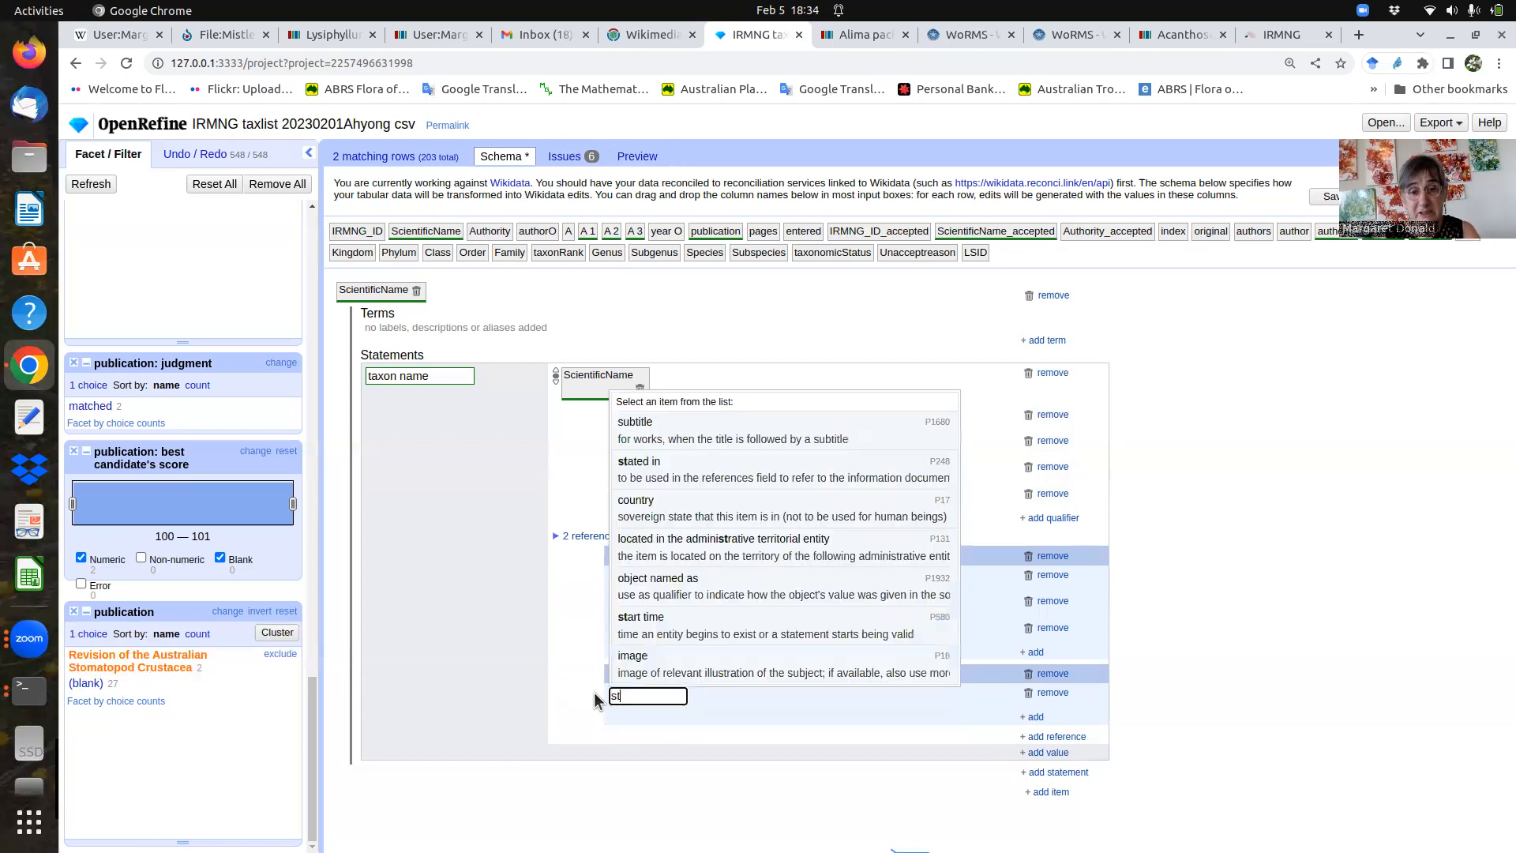
type("ated in")
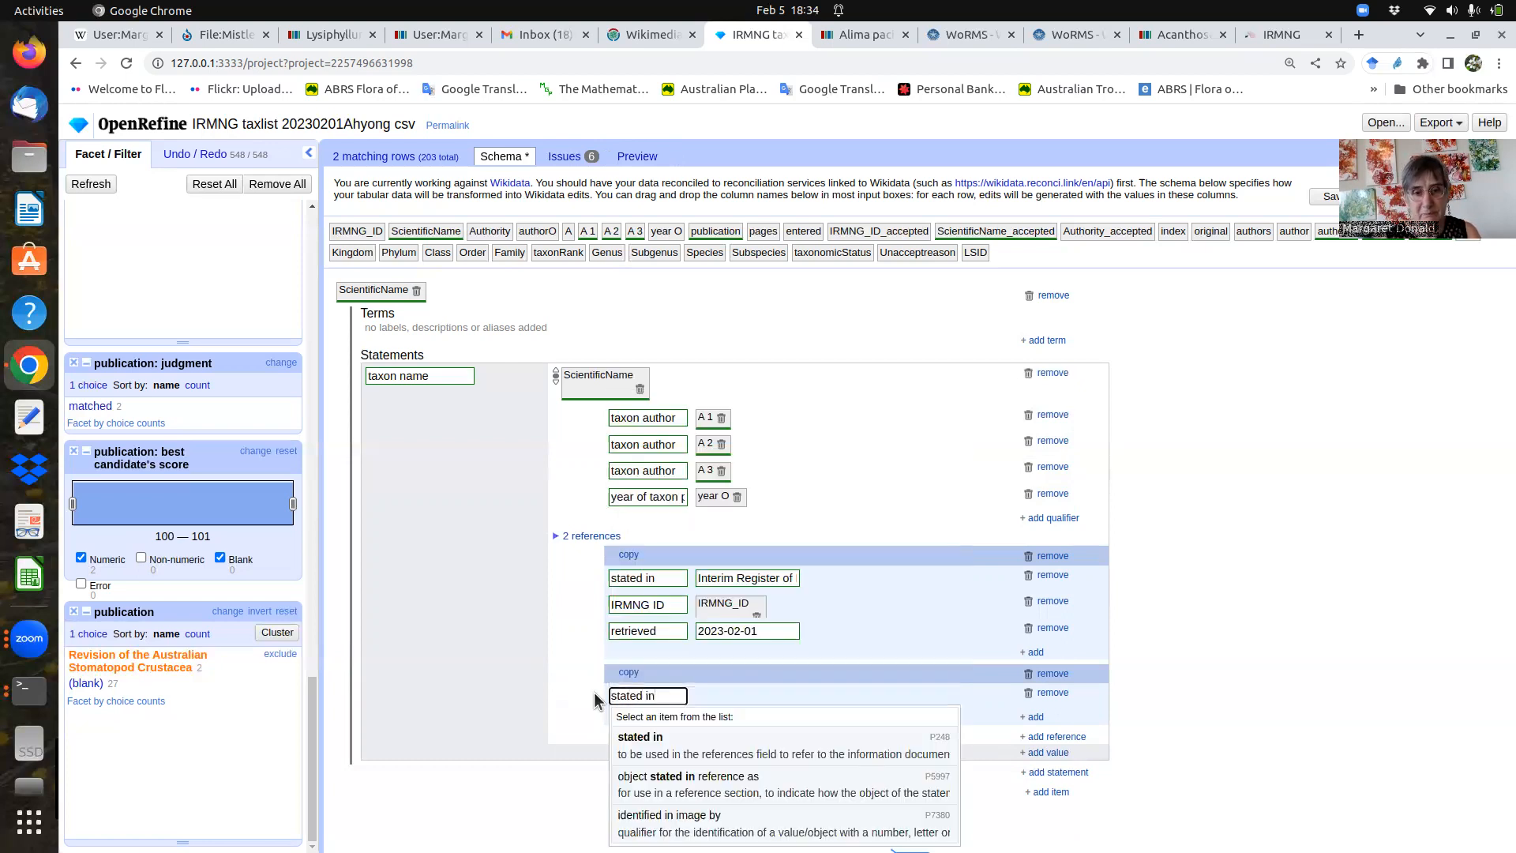
left_click(640, 742)
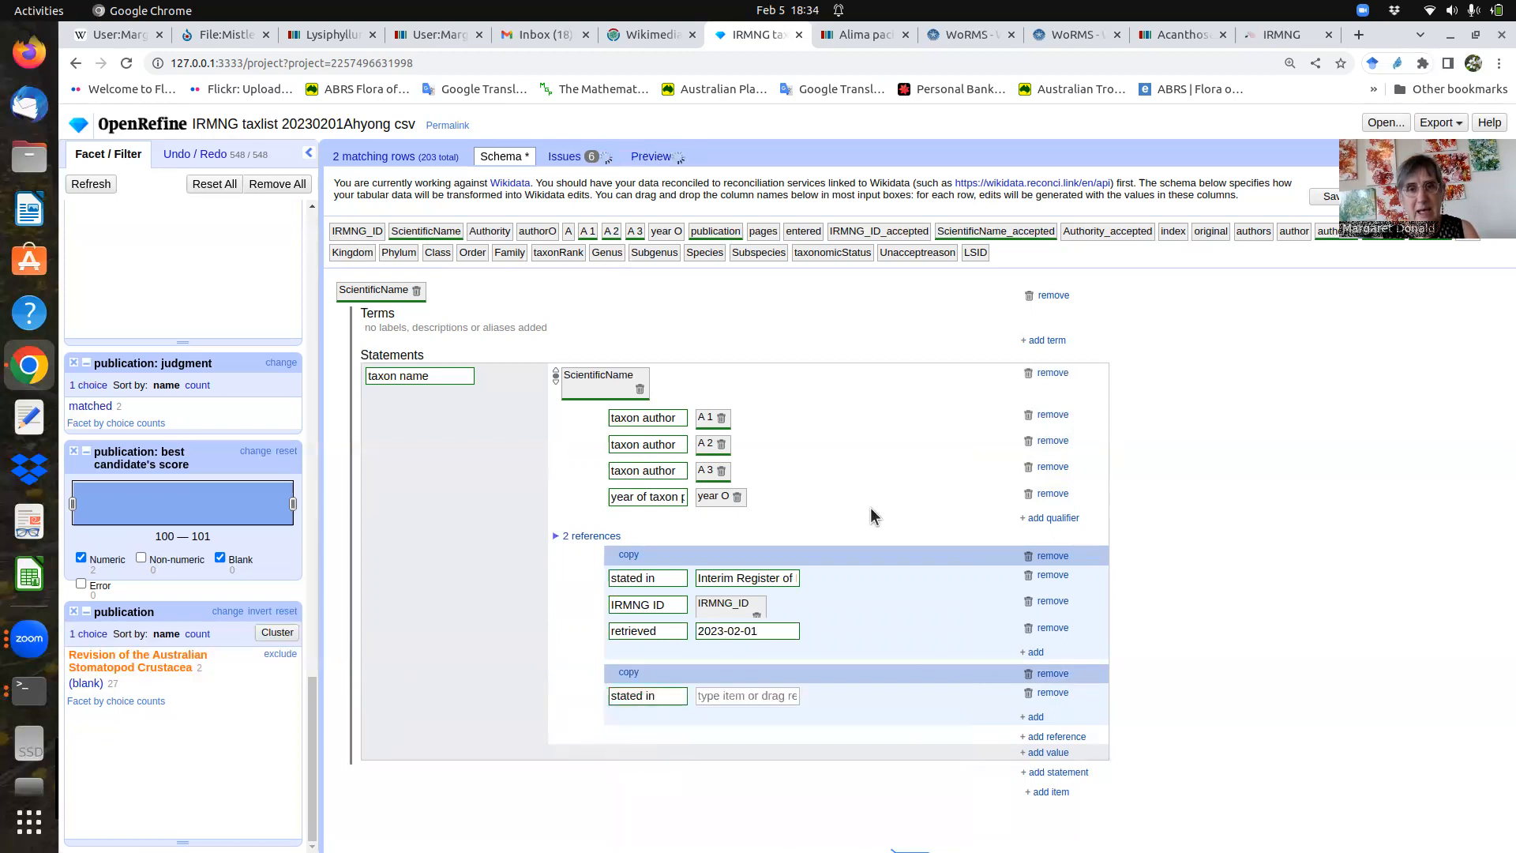
left_click_drag(714, 231, 770, 697)
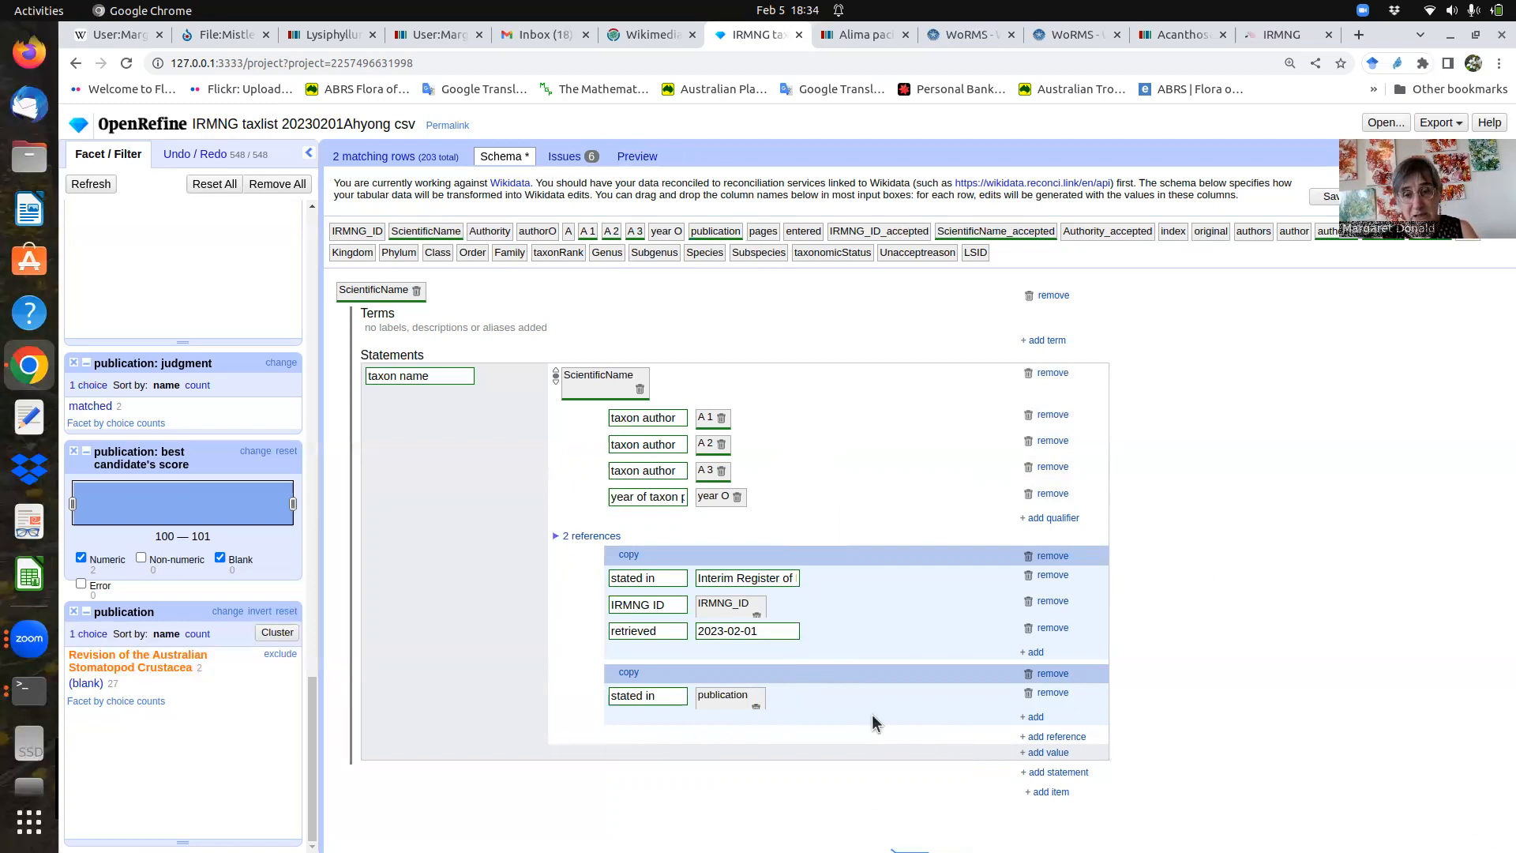
- Add a reference has role property to the publication reference with first valid description as its value
left_click(1035, 718)
type("reference")
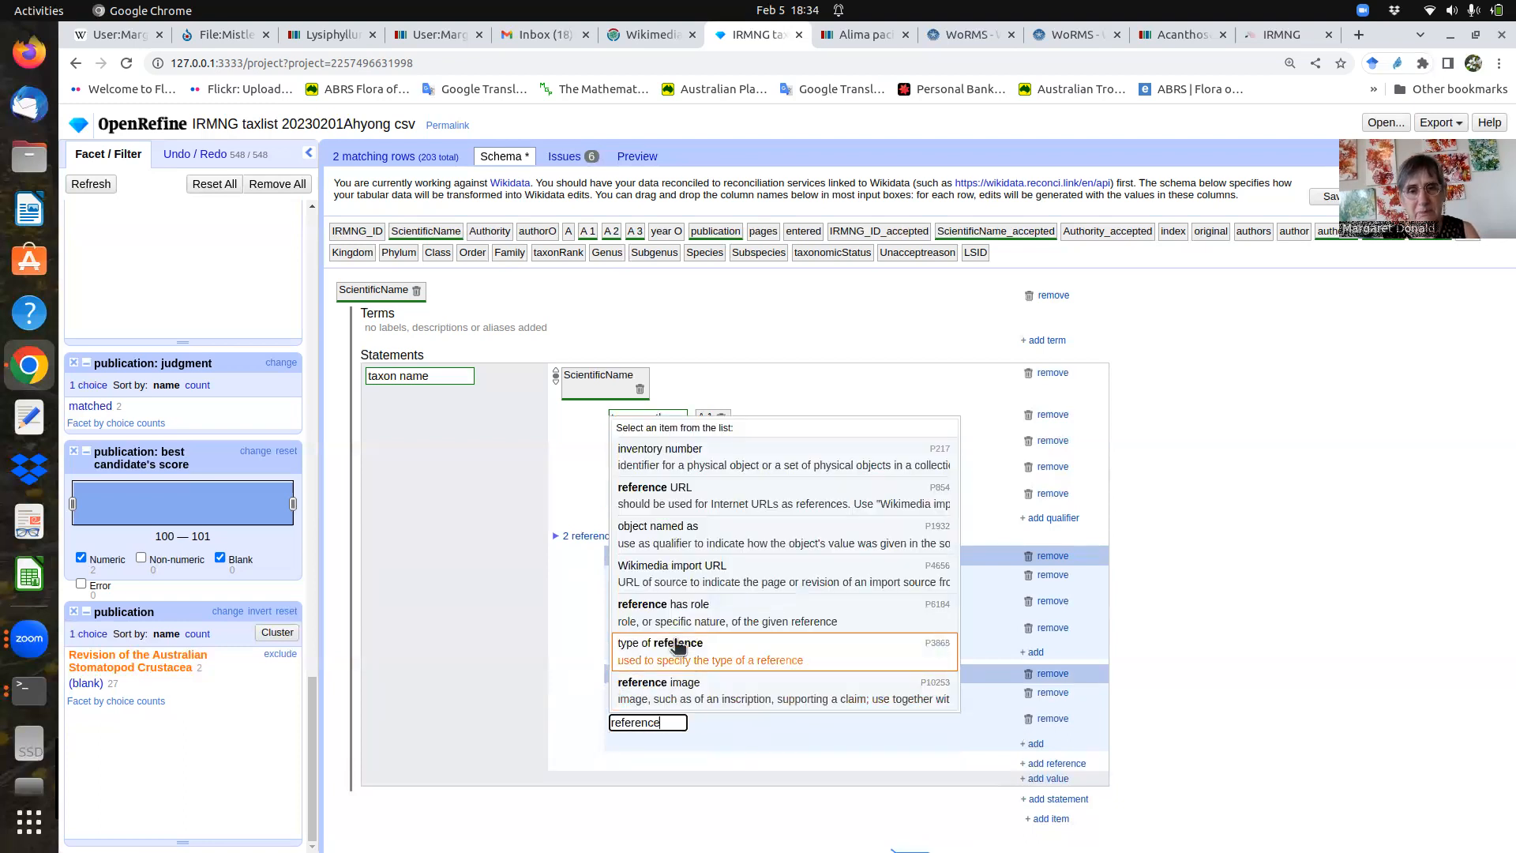
left_click(667, 612)
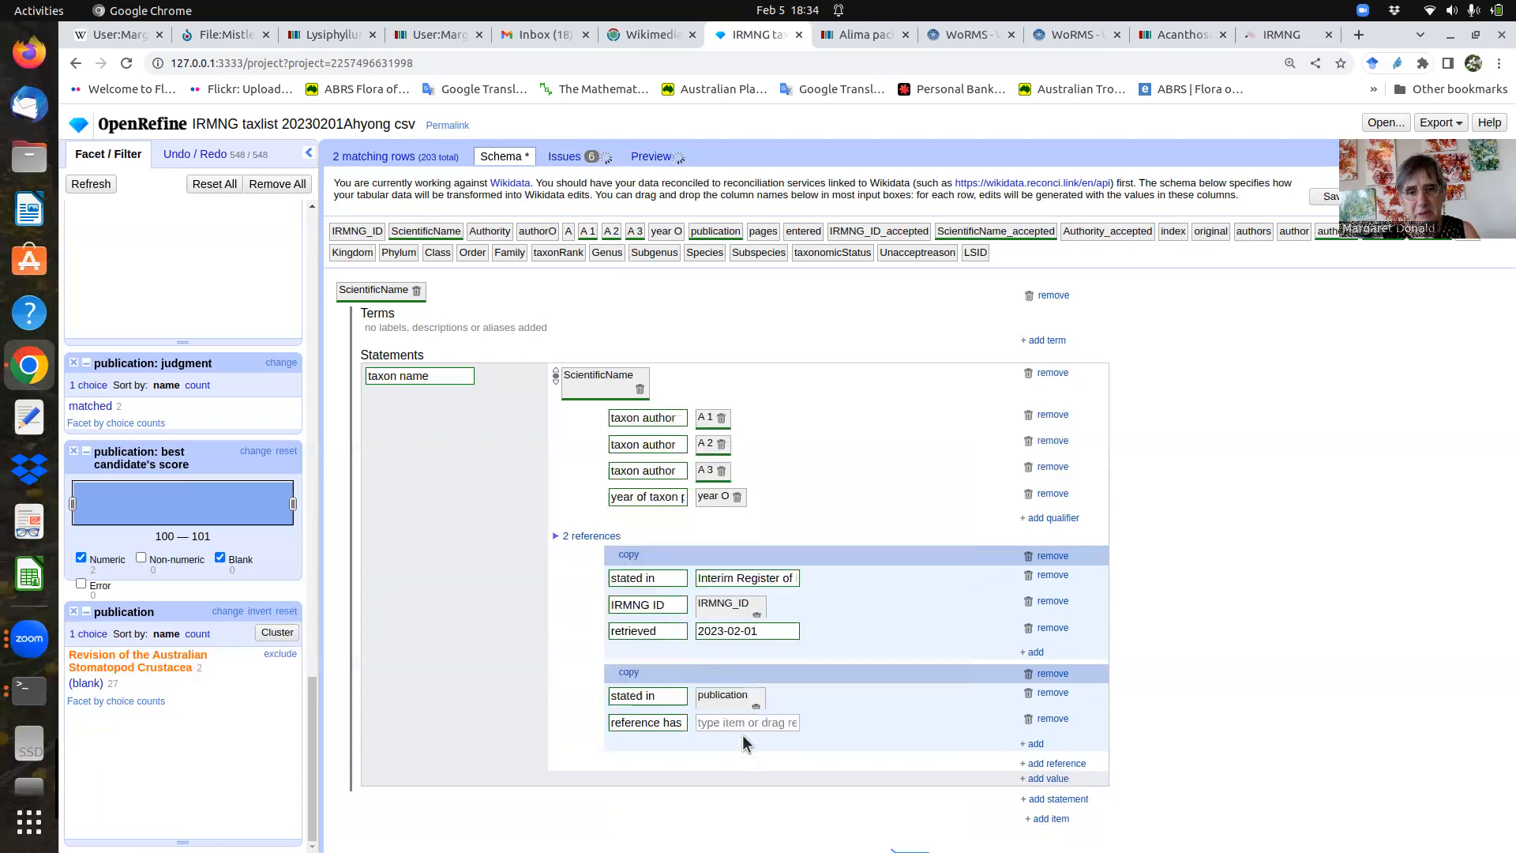
left_click(728, 723)
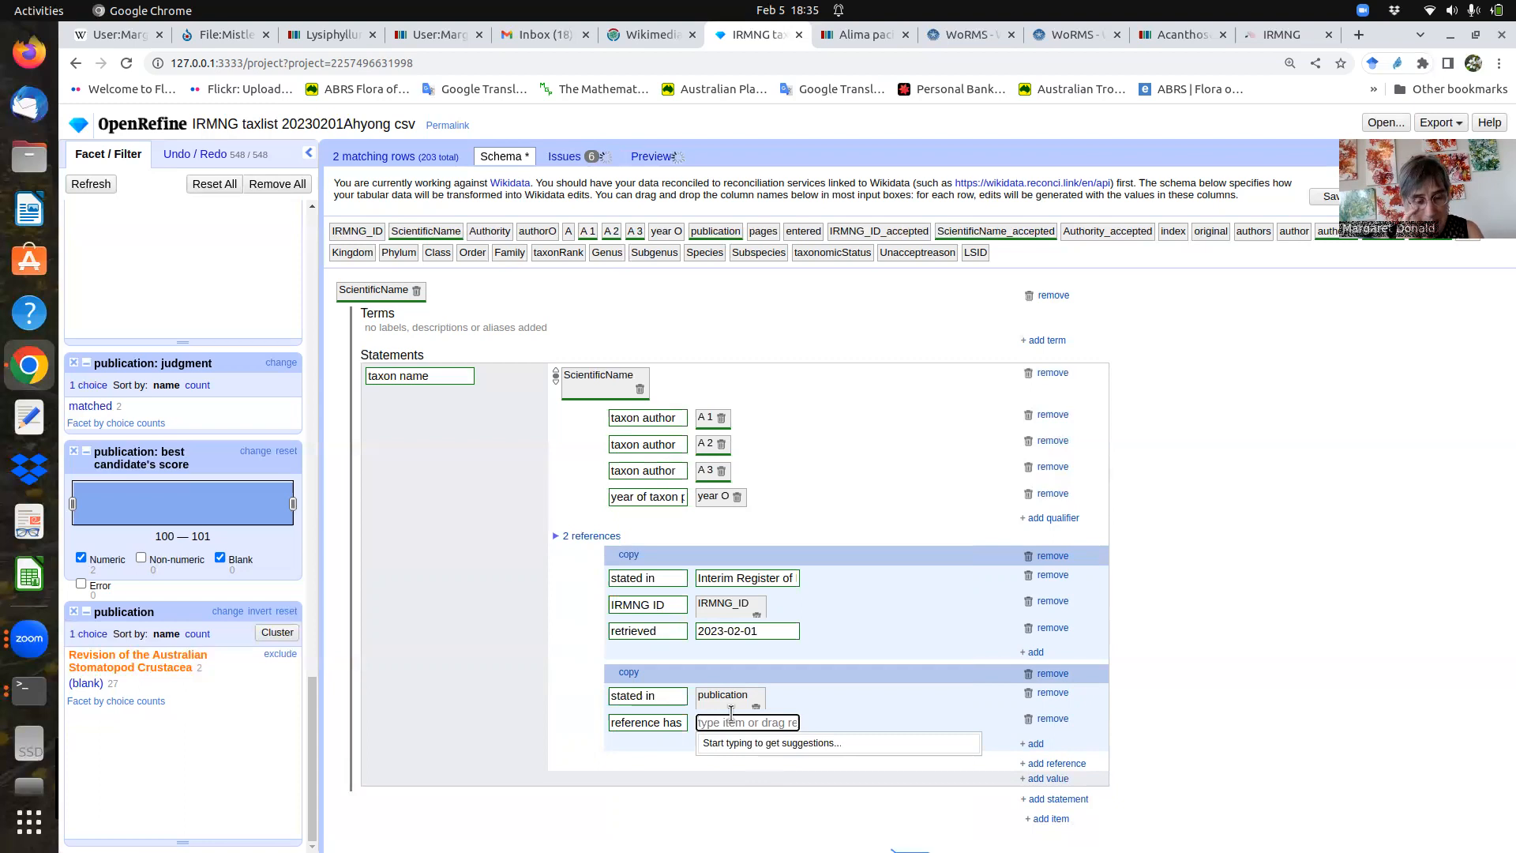
type("f")
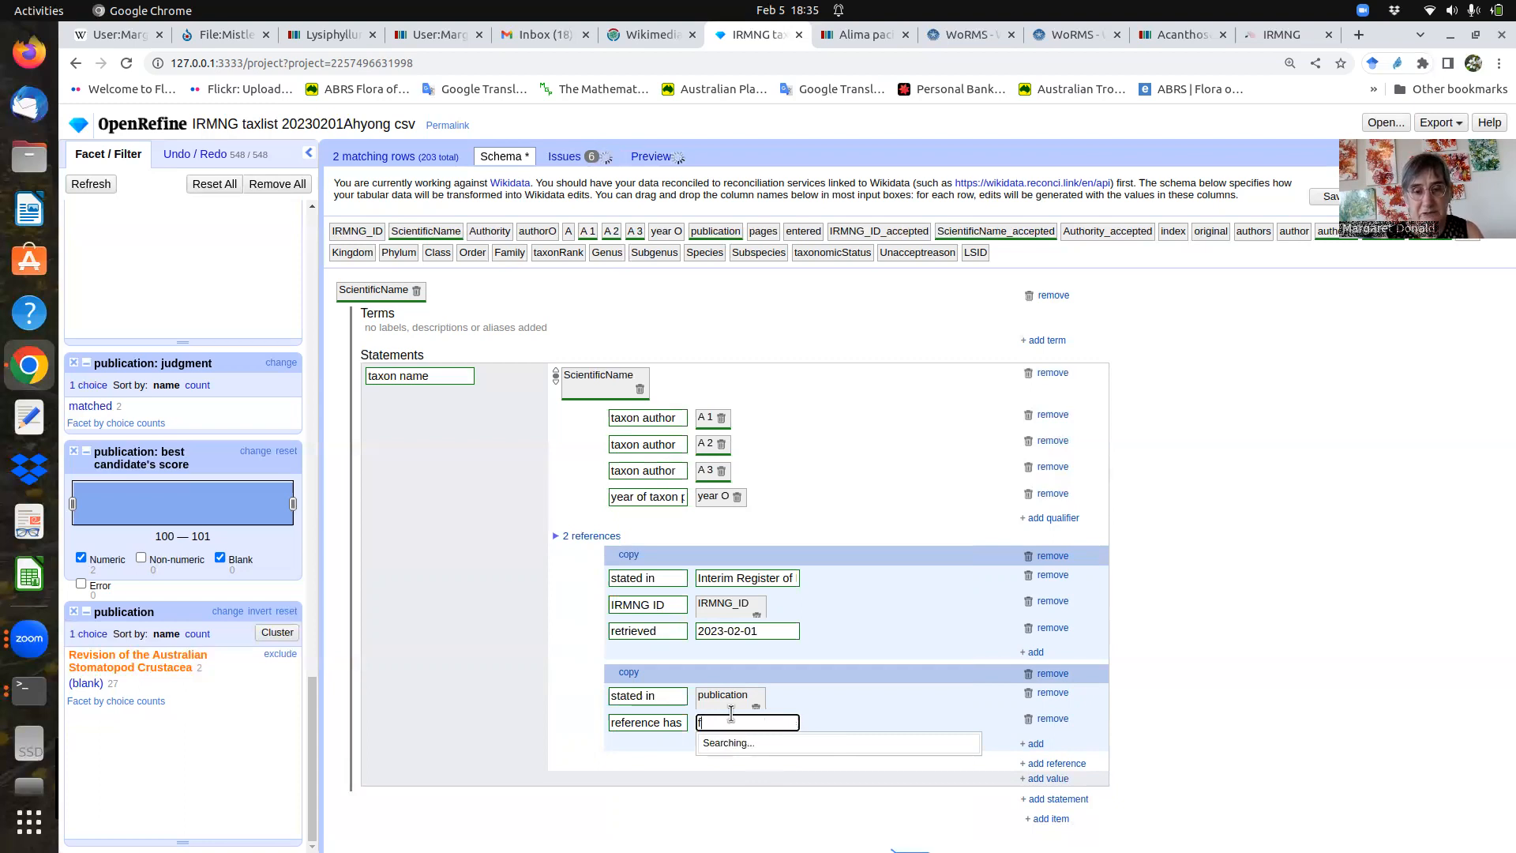
type("irst valid")
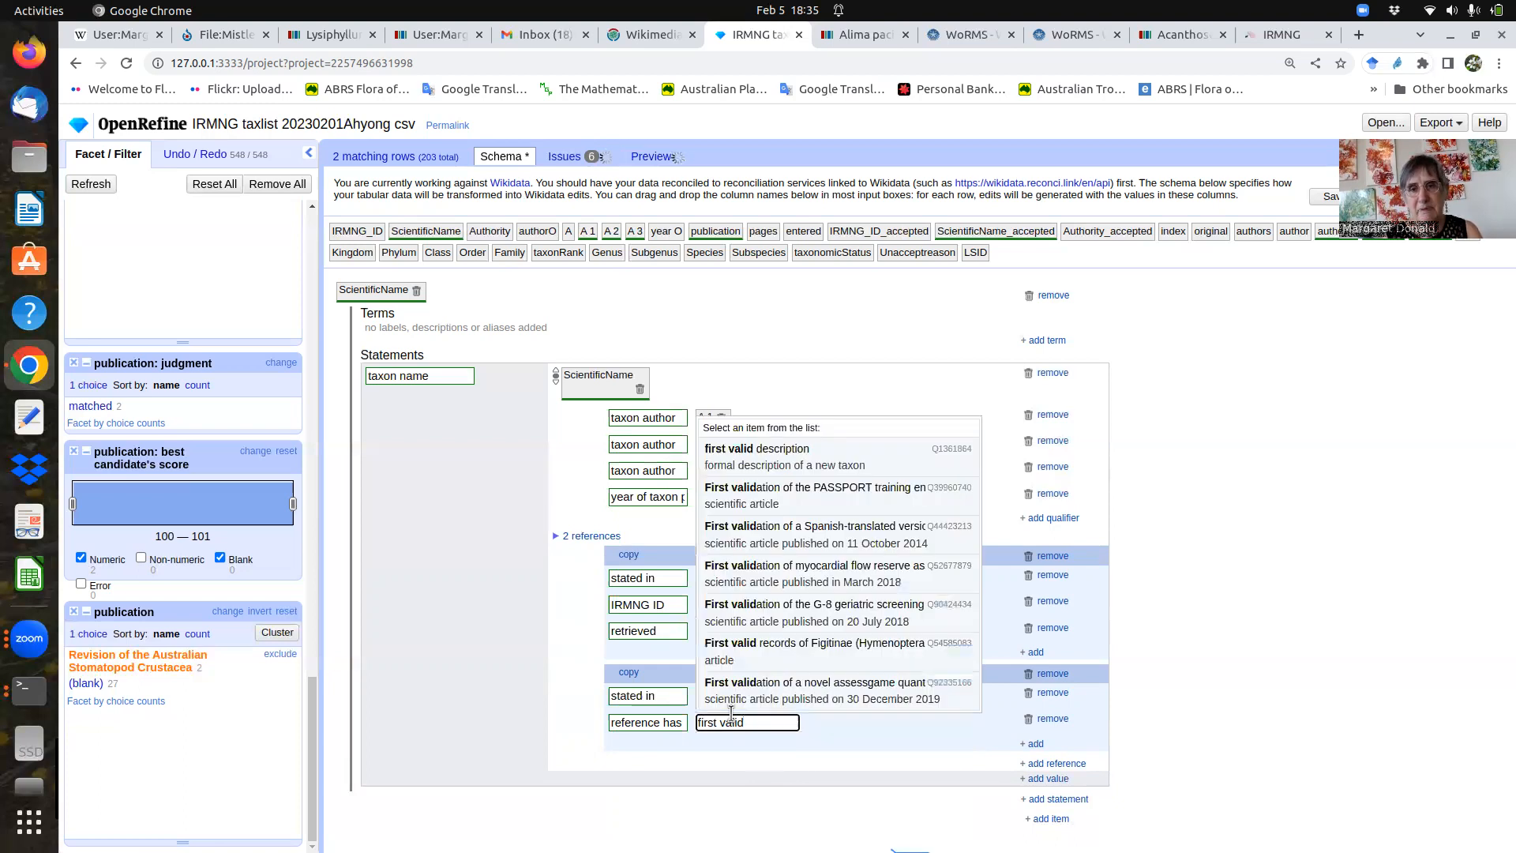
left_click(778, 466)
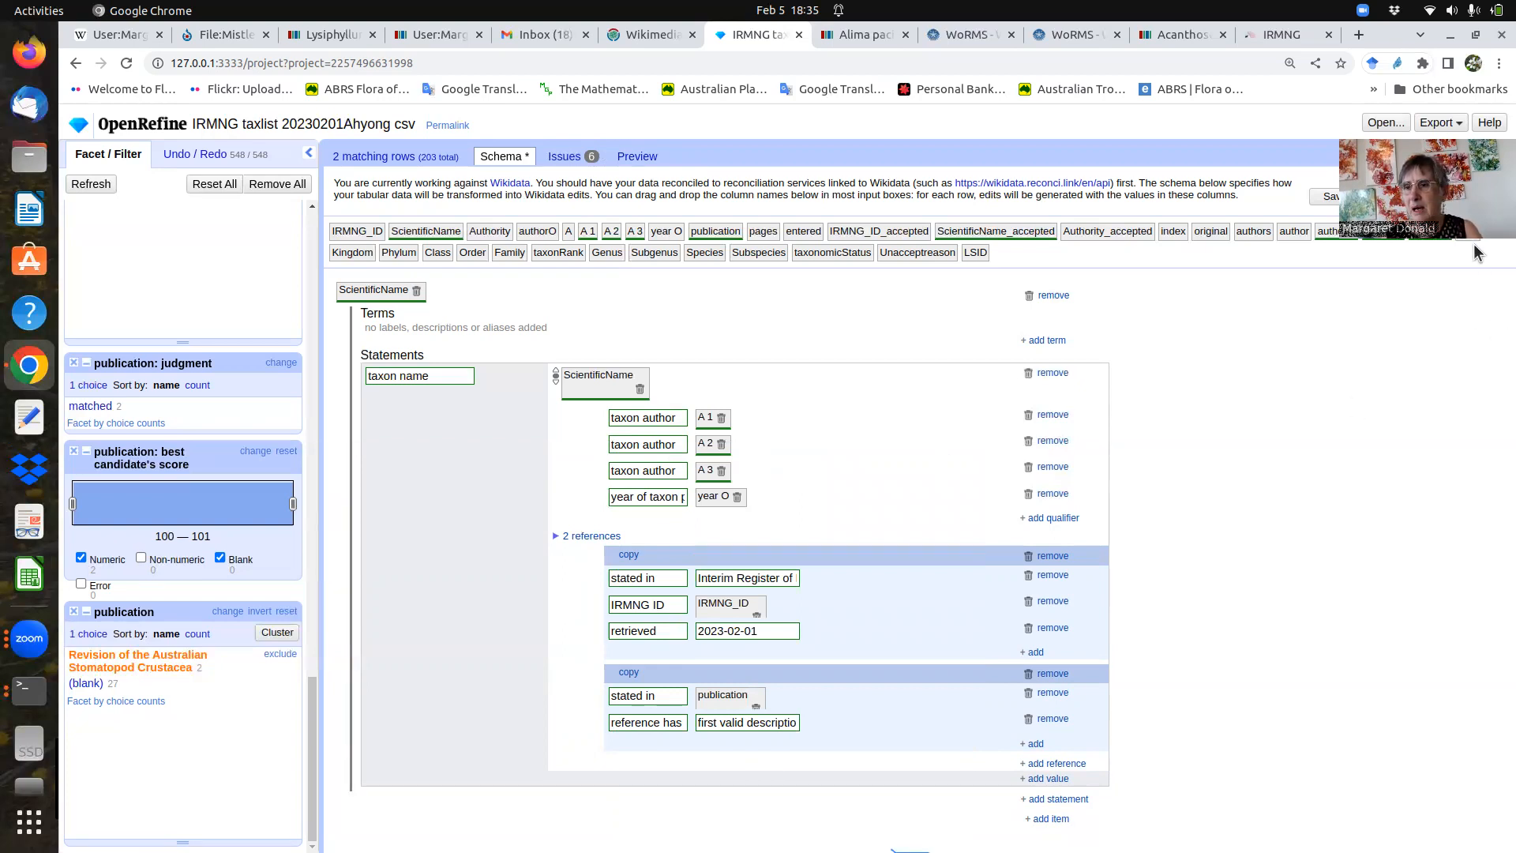
- Preview the Wikidata edits and examine the expanded references for Alima pacifica and Anchisquilla chani
left_click(638, 158)
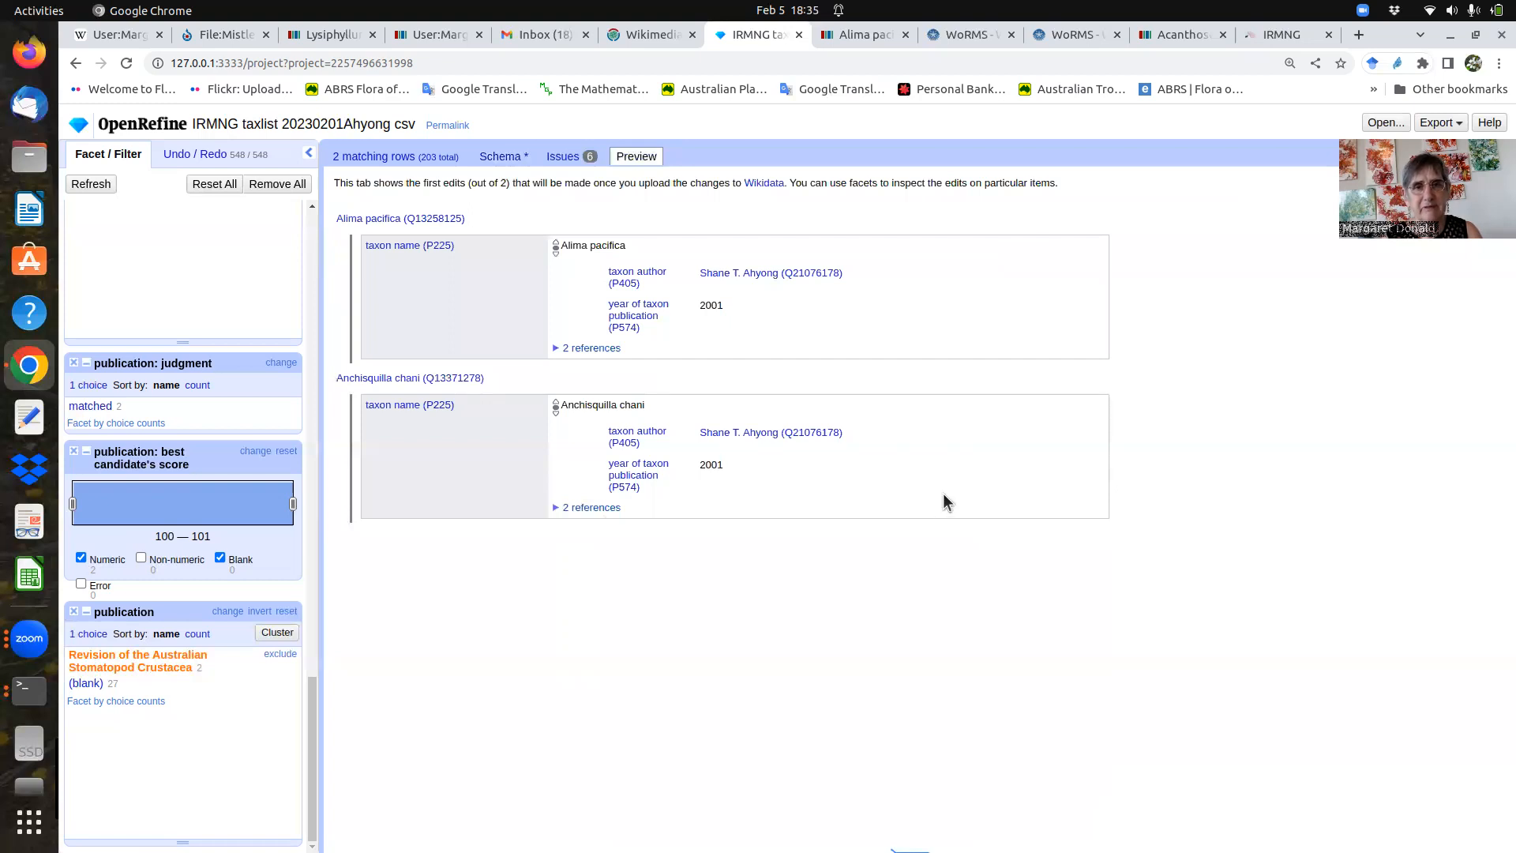
left_click(588, 348)
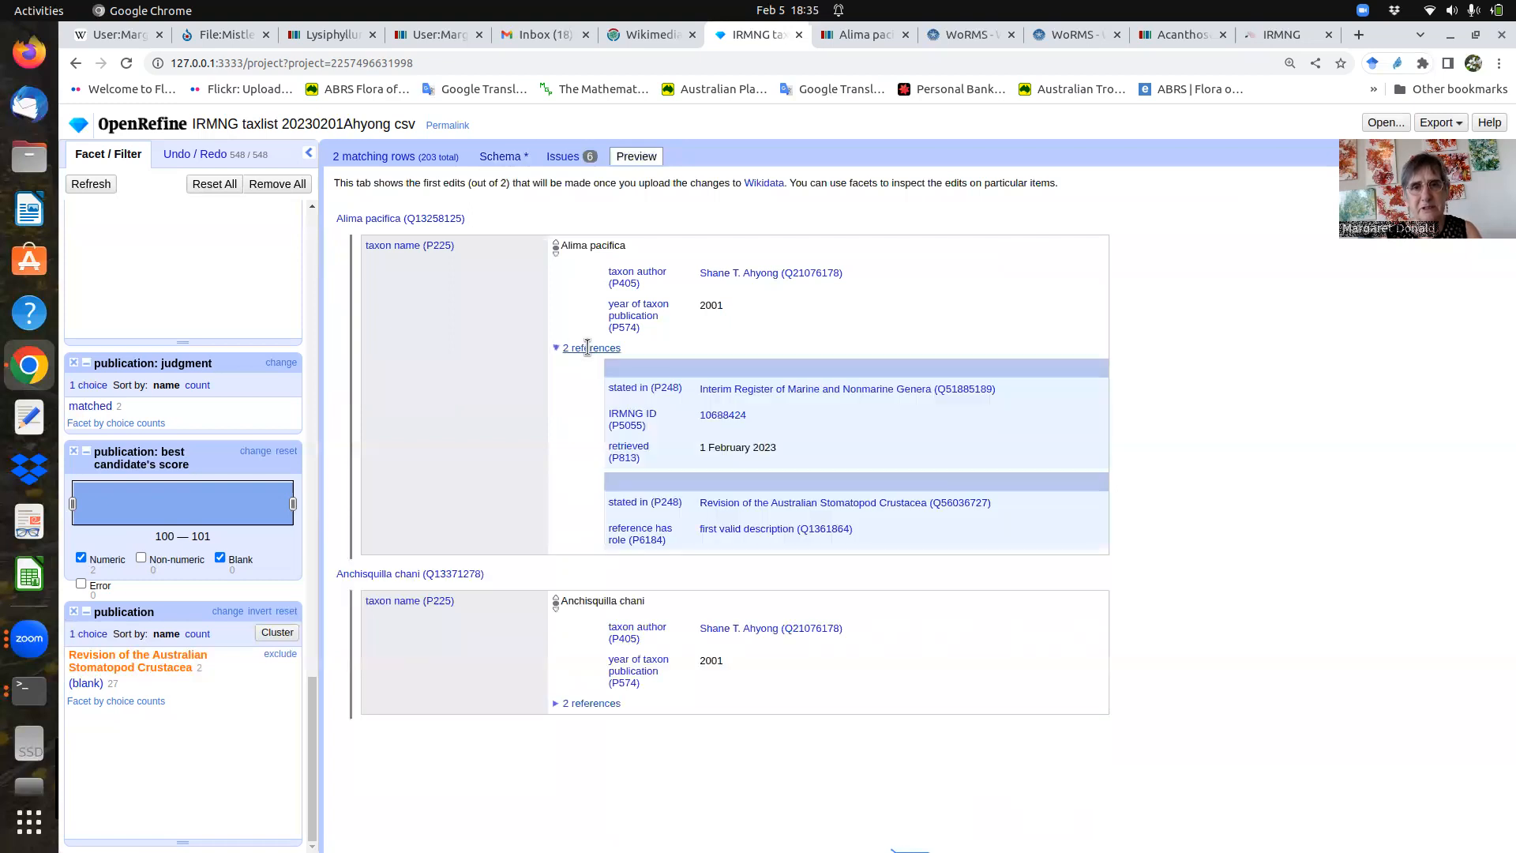
left_click(581, 705)
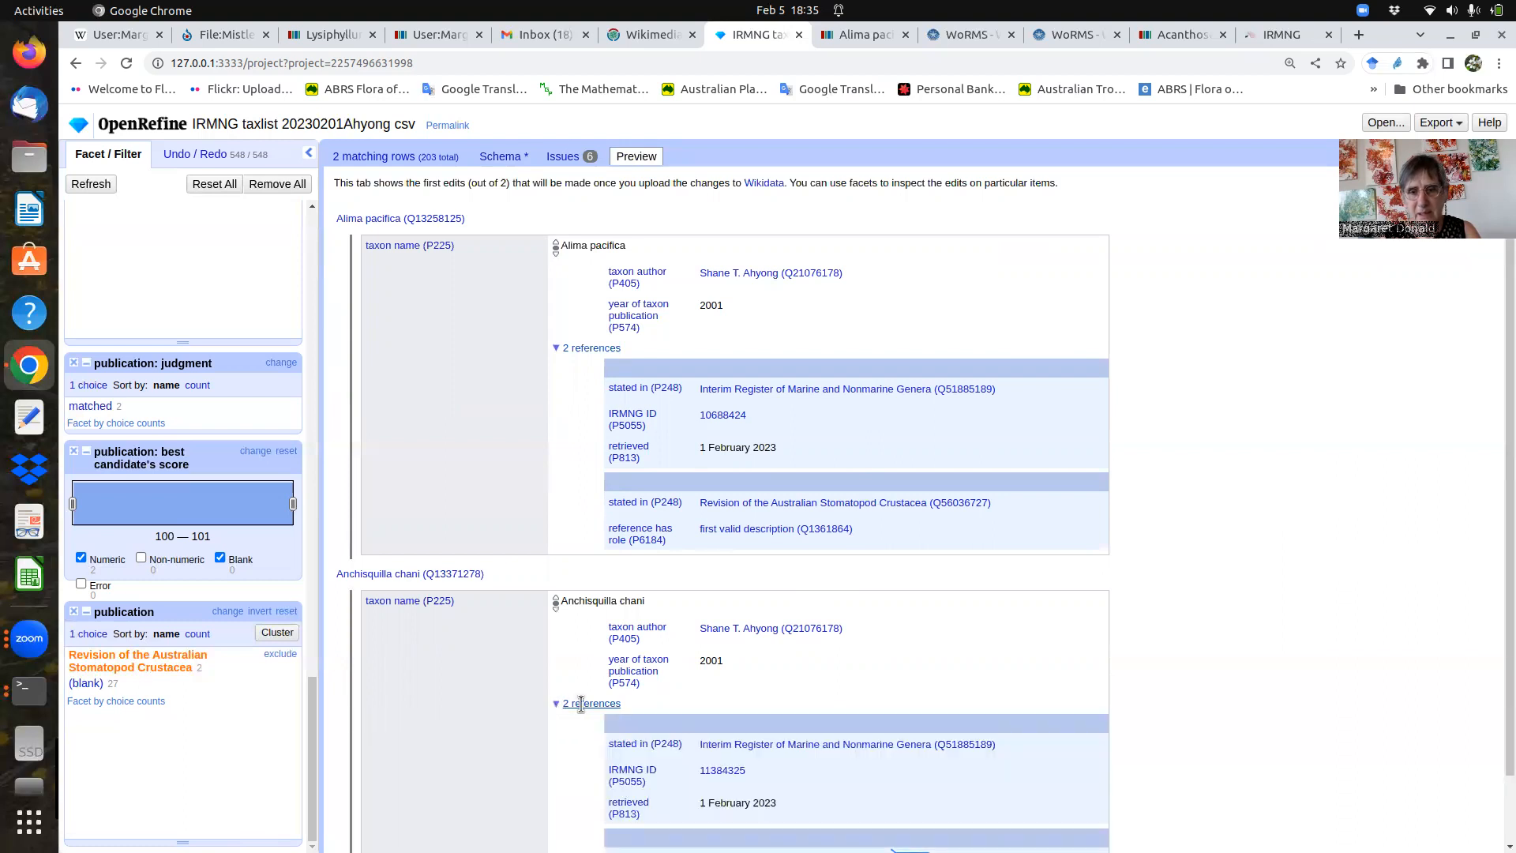
scroll(1491, 379, "down", 2)
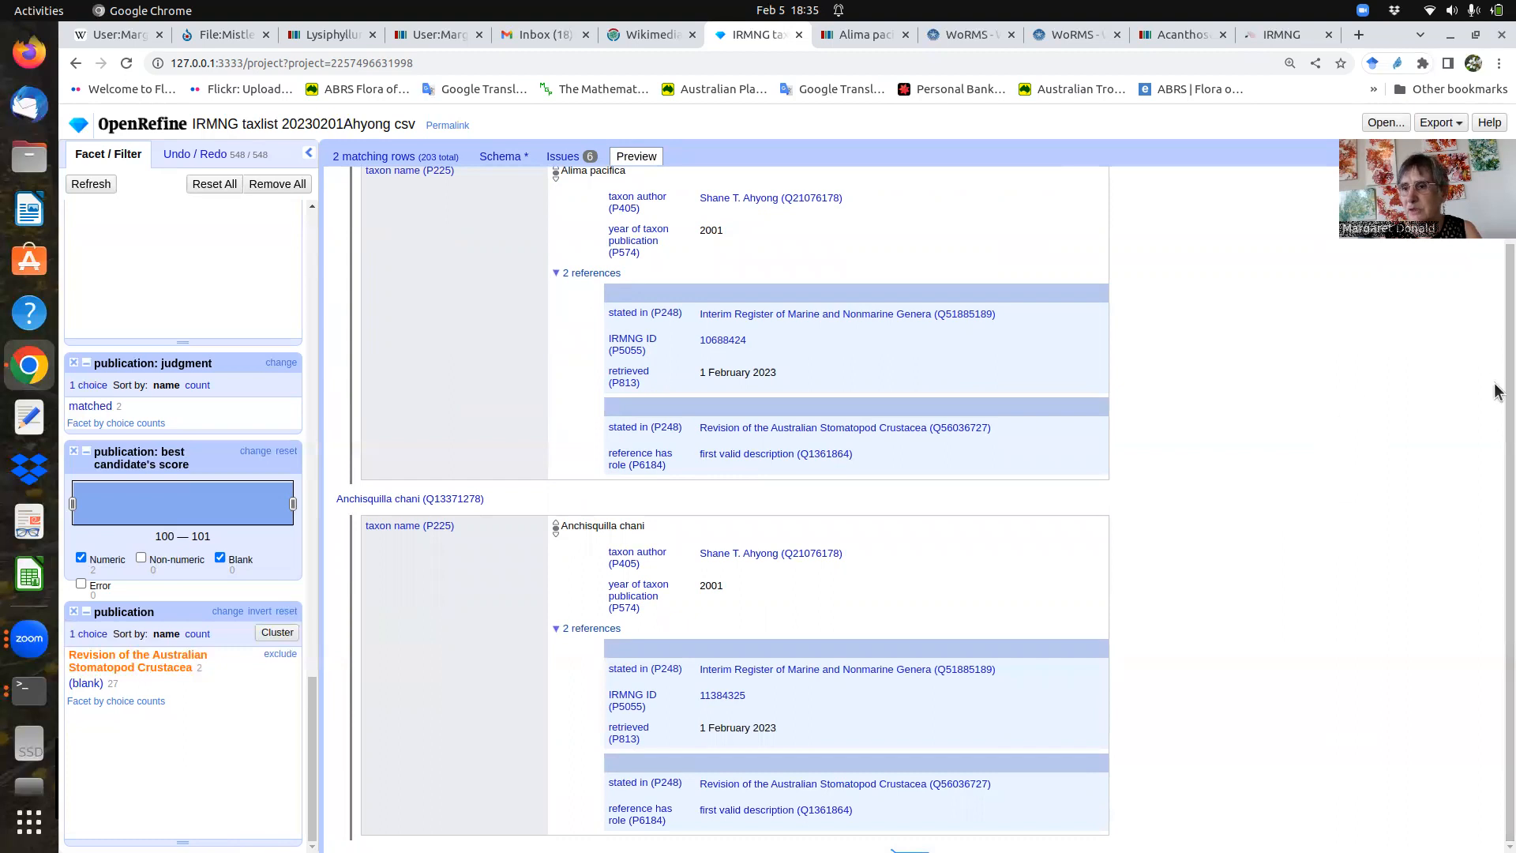
scroll(1496, 327, "up", 1)
scroll(1496, 327, "up", 1)
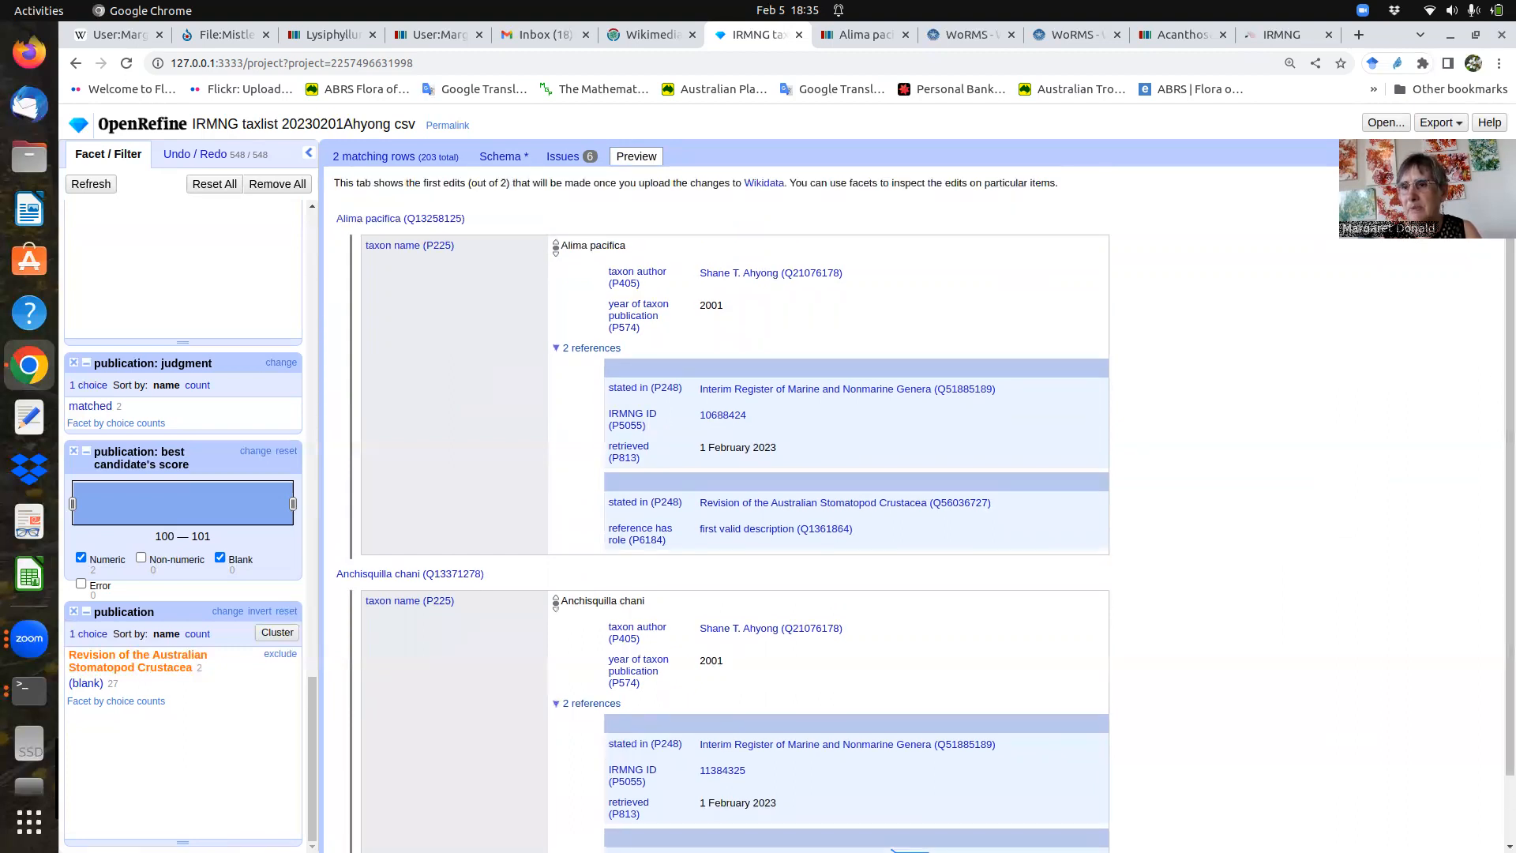
- Export the Wikibase schema to the Downloads folder as schemaAhyongV2.json
left_click(1469, 155)
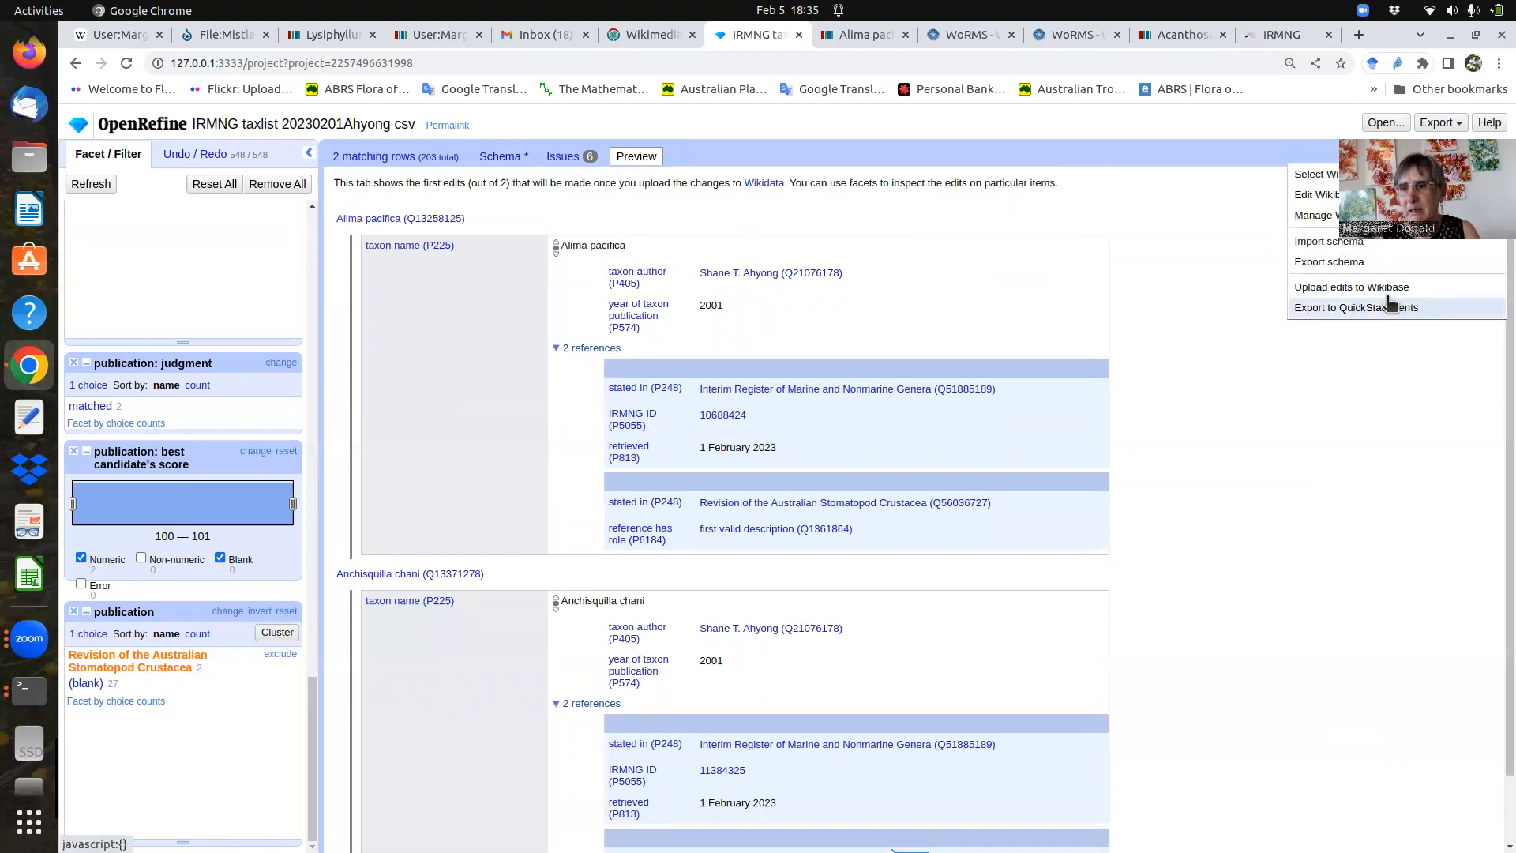
left_click(1341, 264)
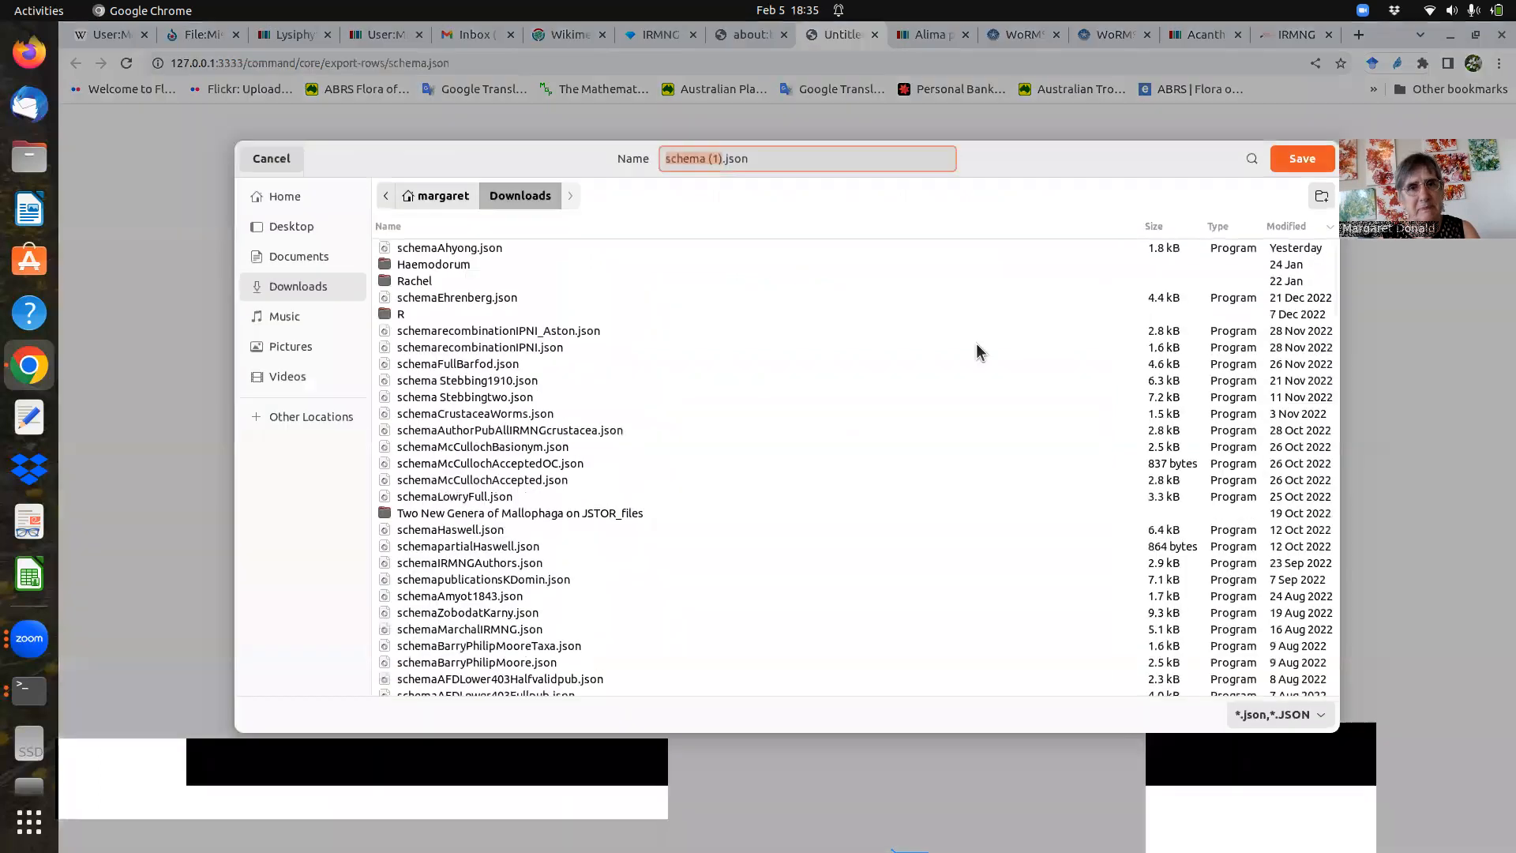
left_click(708, 158)
key("BackSpace")
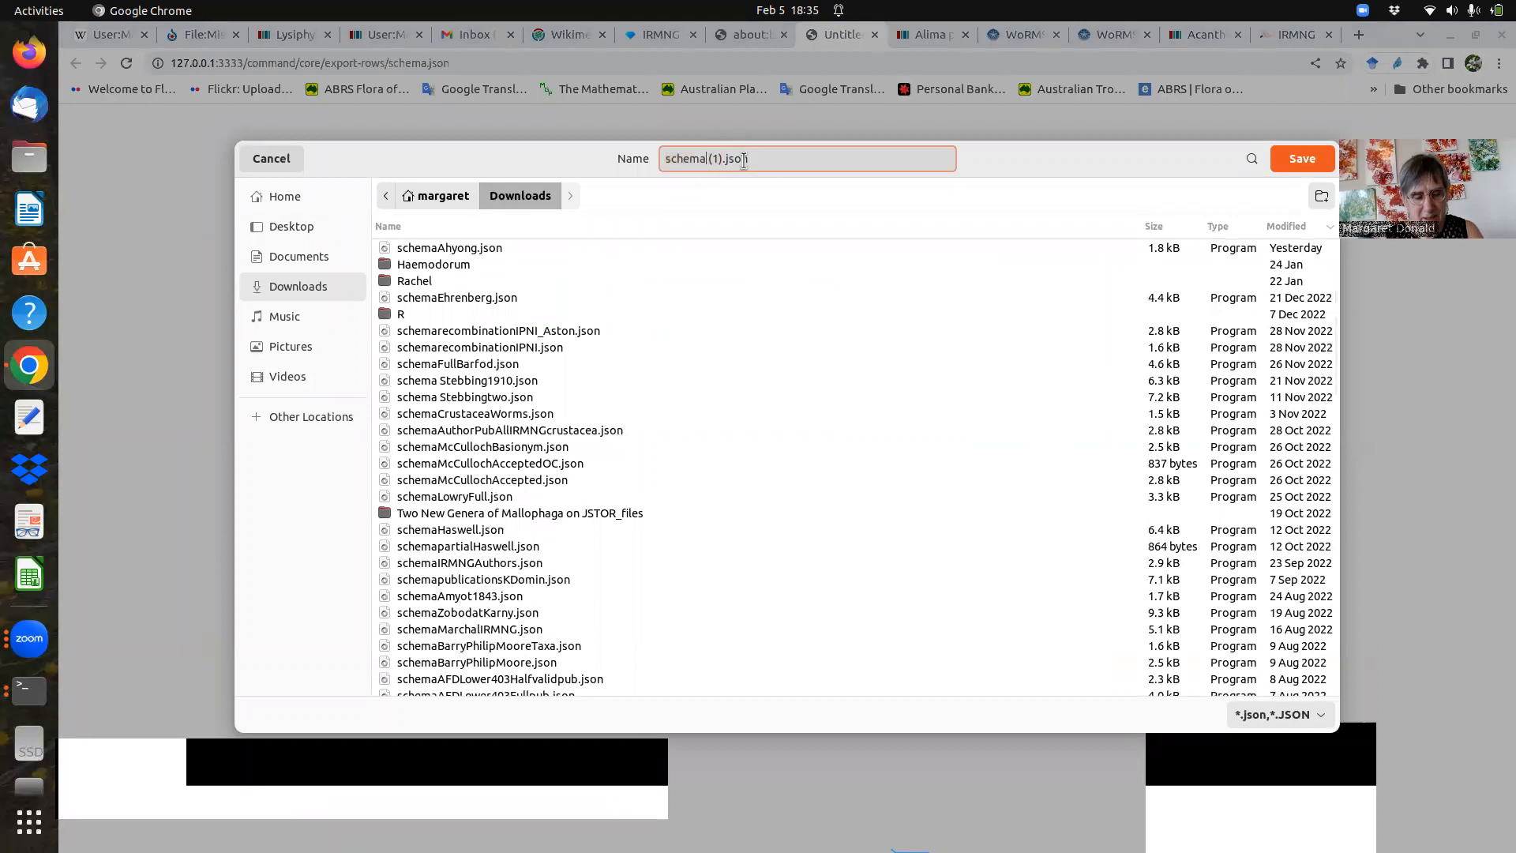
type("Ay")
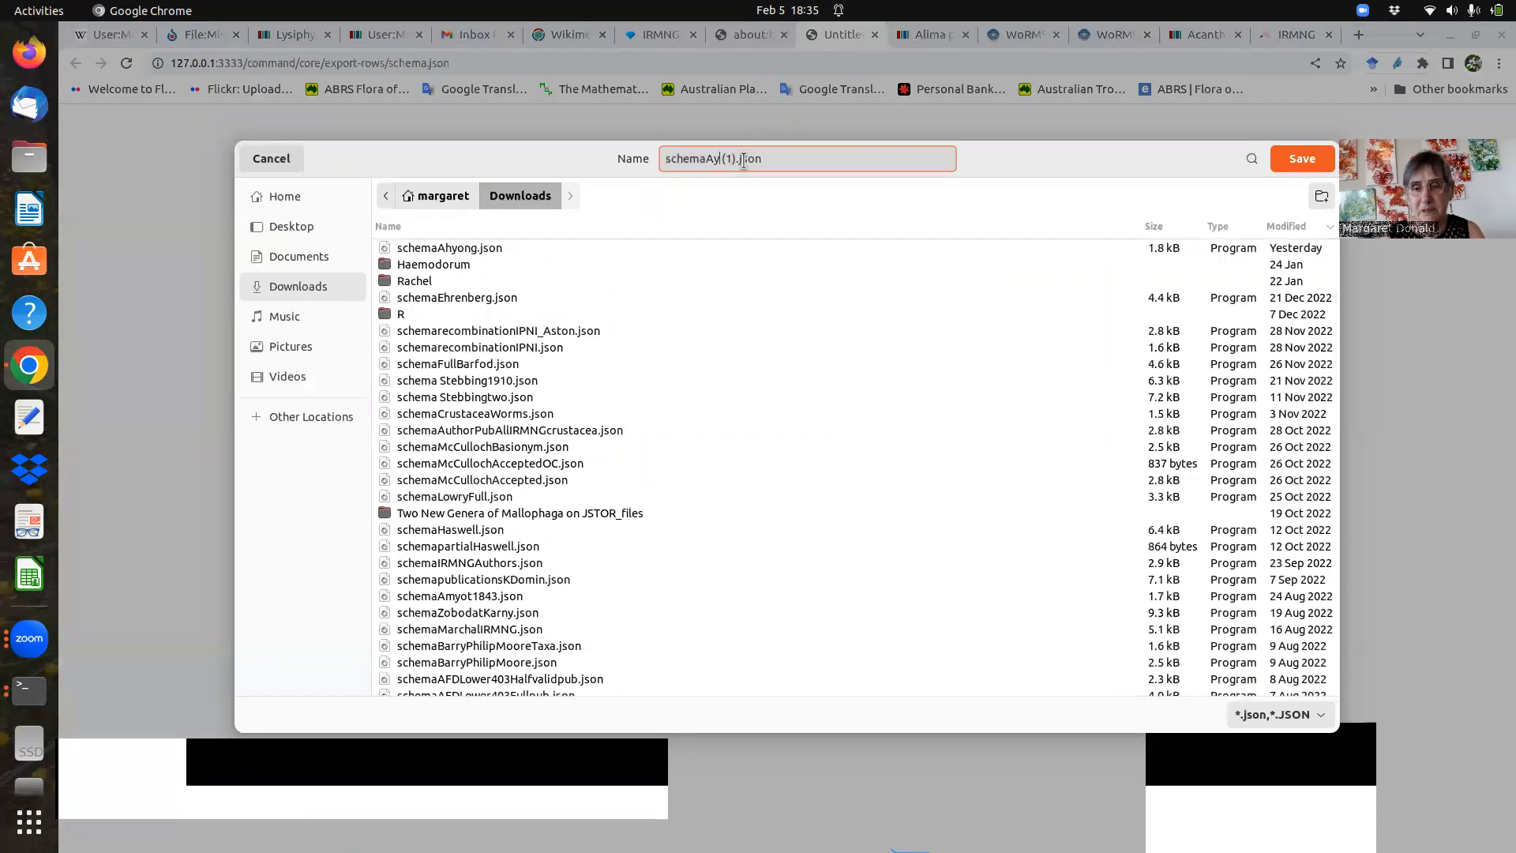
key("BackSpace")
type("hy")
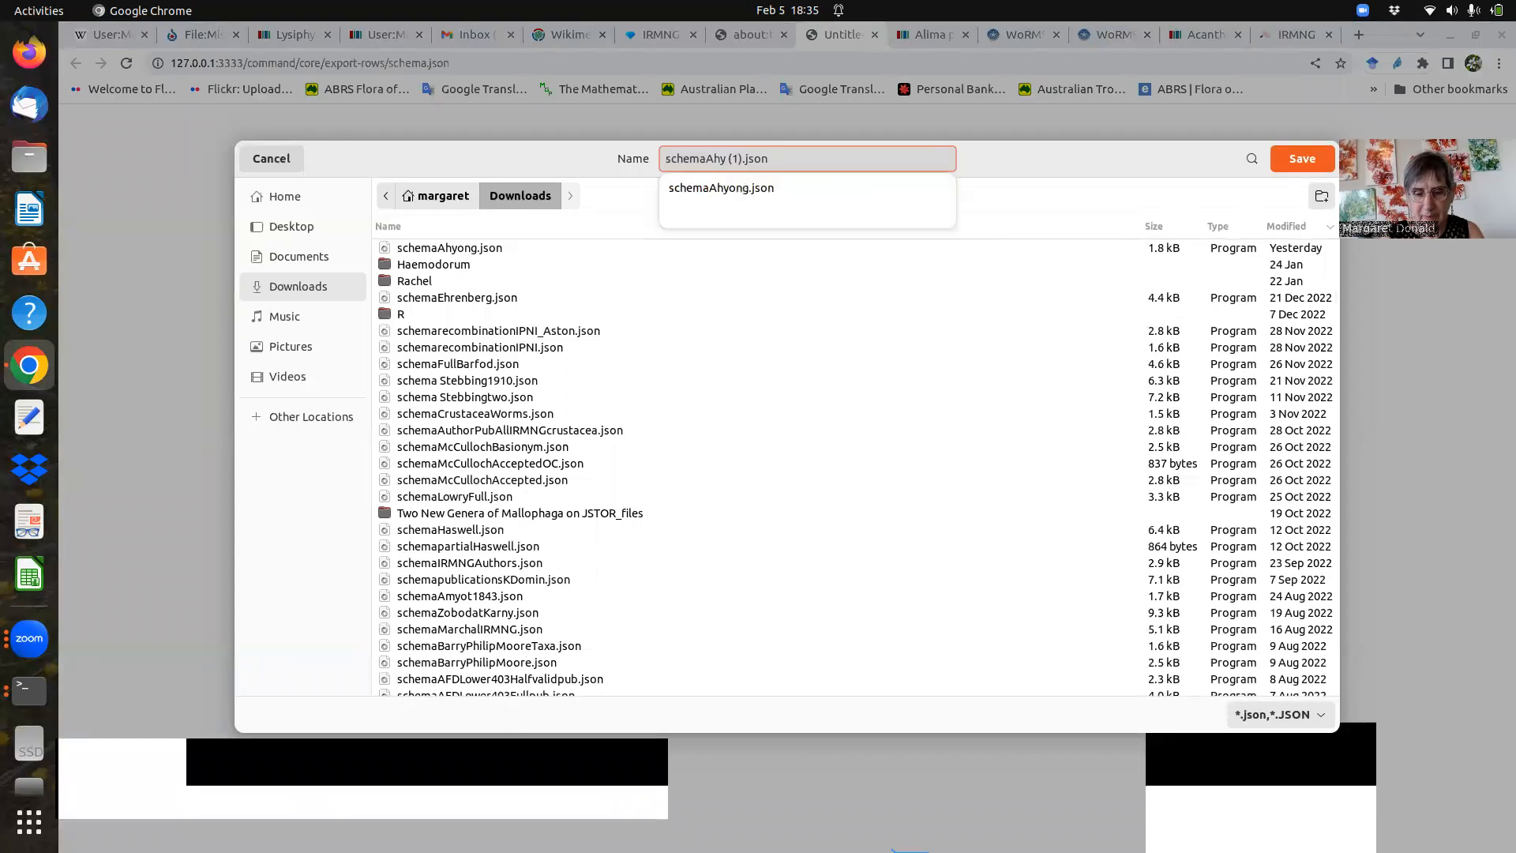
type("ong")
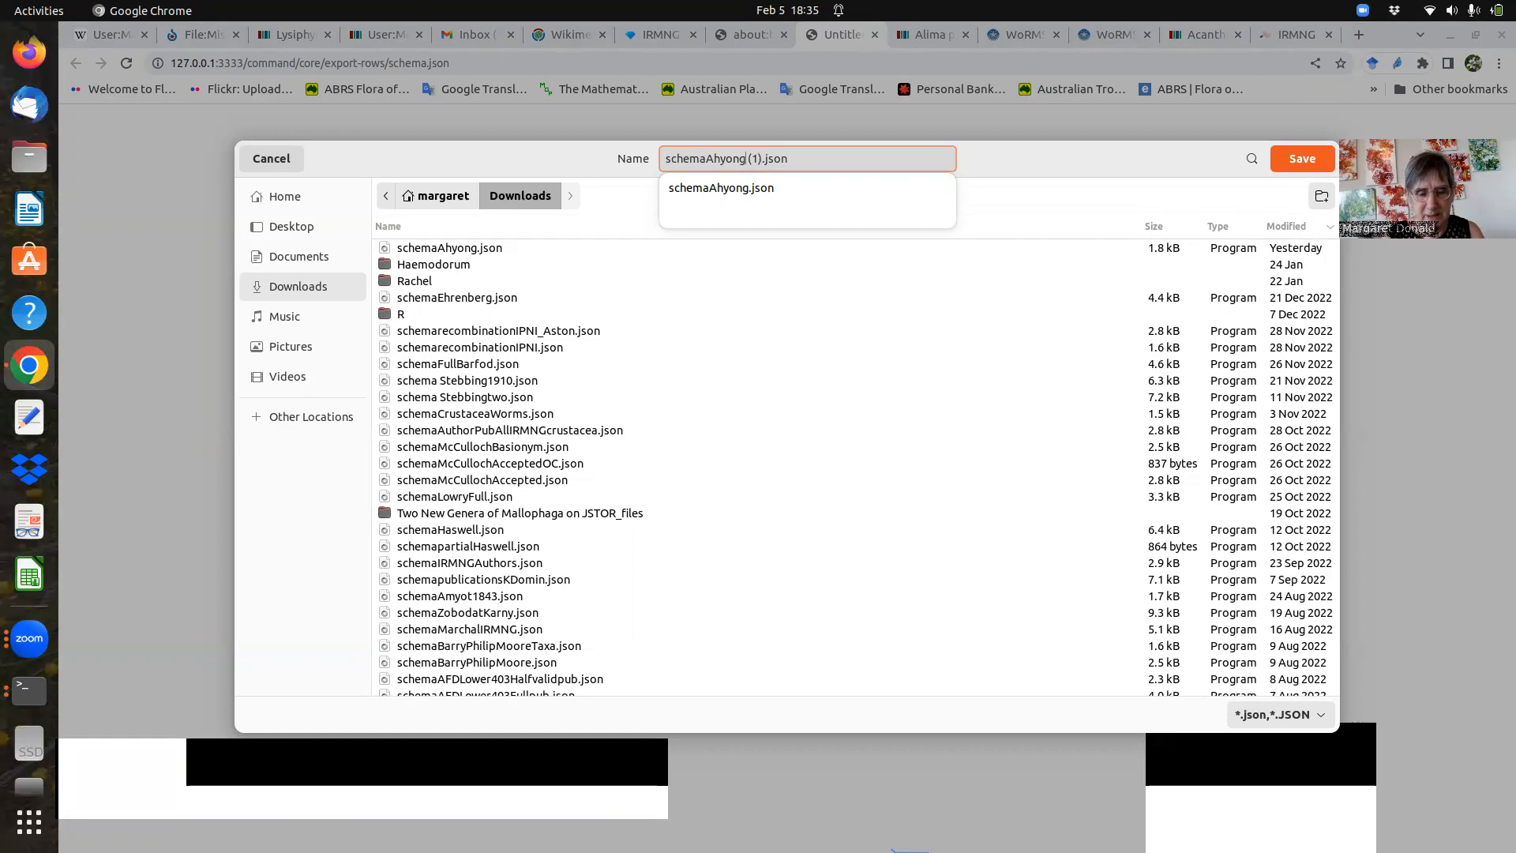
type("V2")
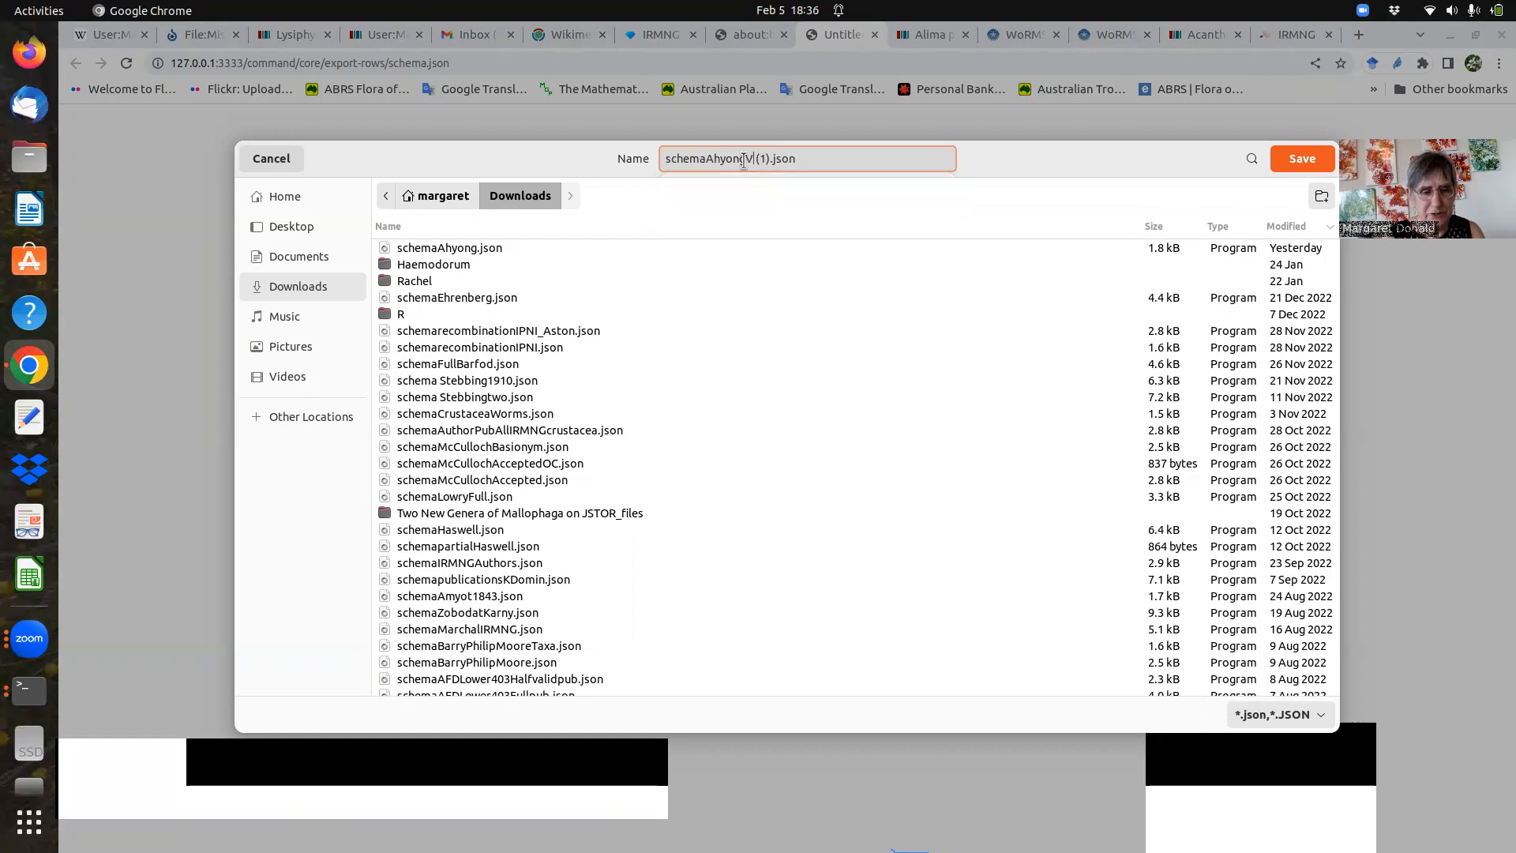
key("Delete")
key("Delete")
key("Delete")
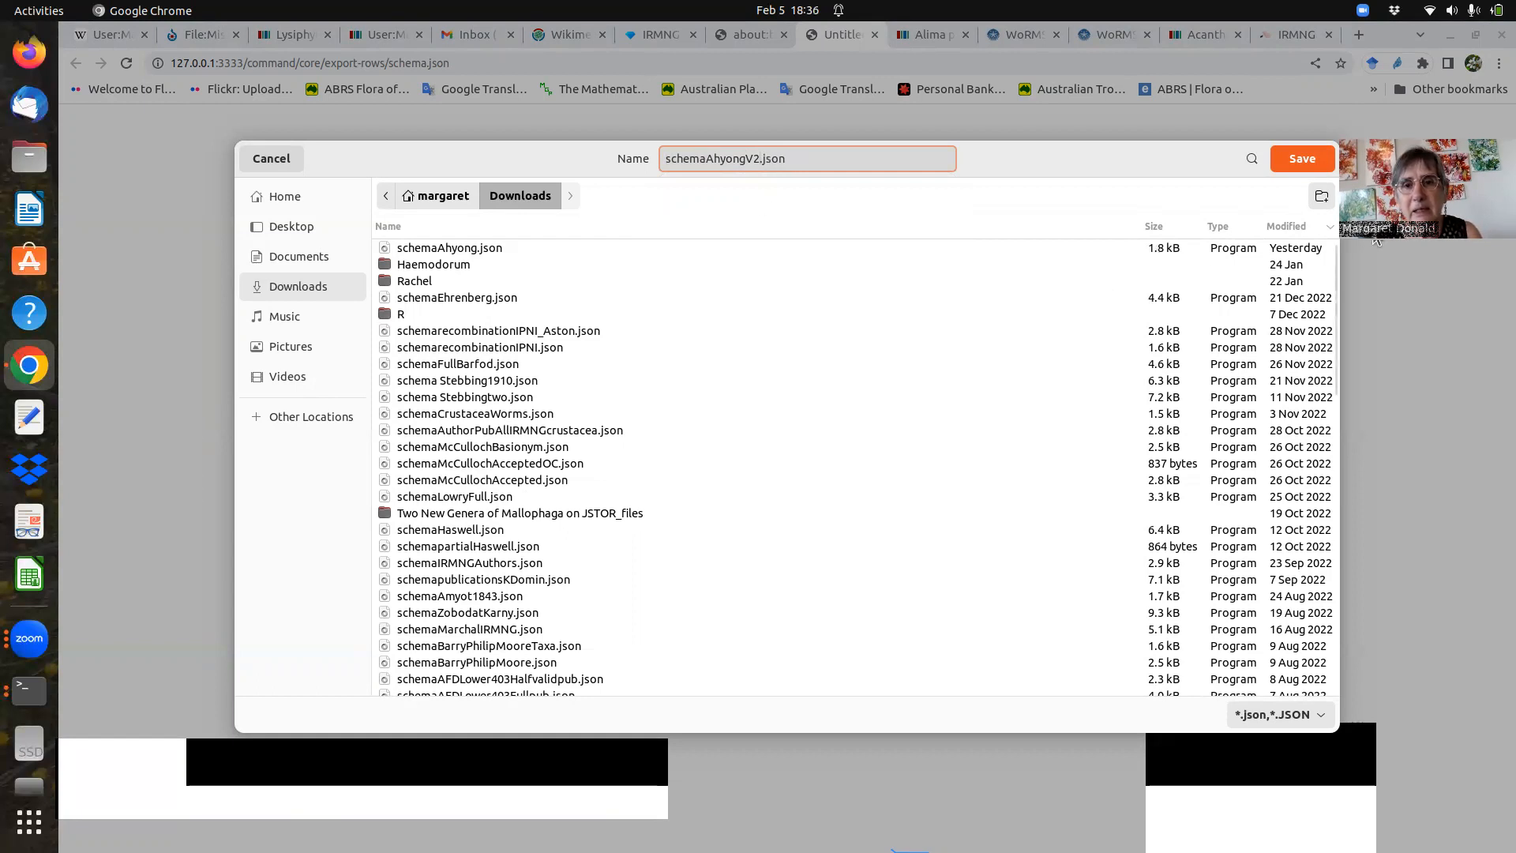
left_click(1292, 162)
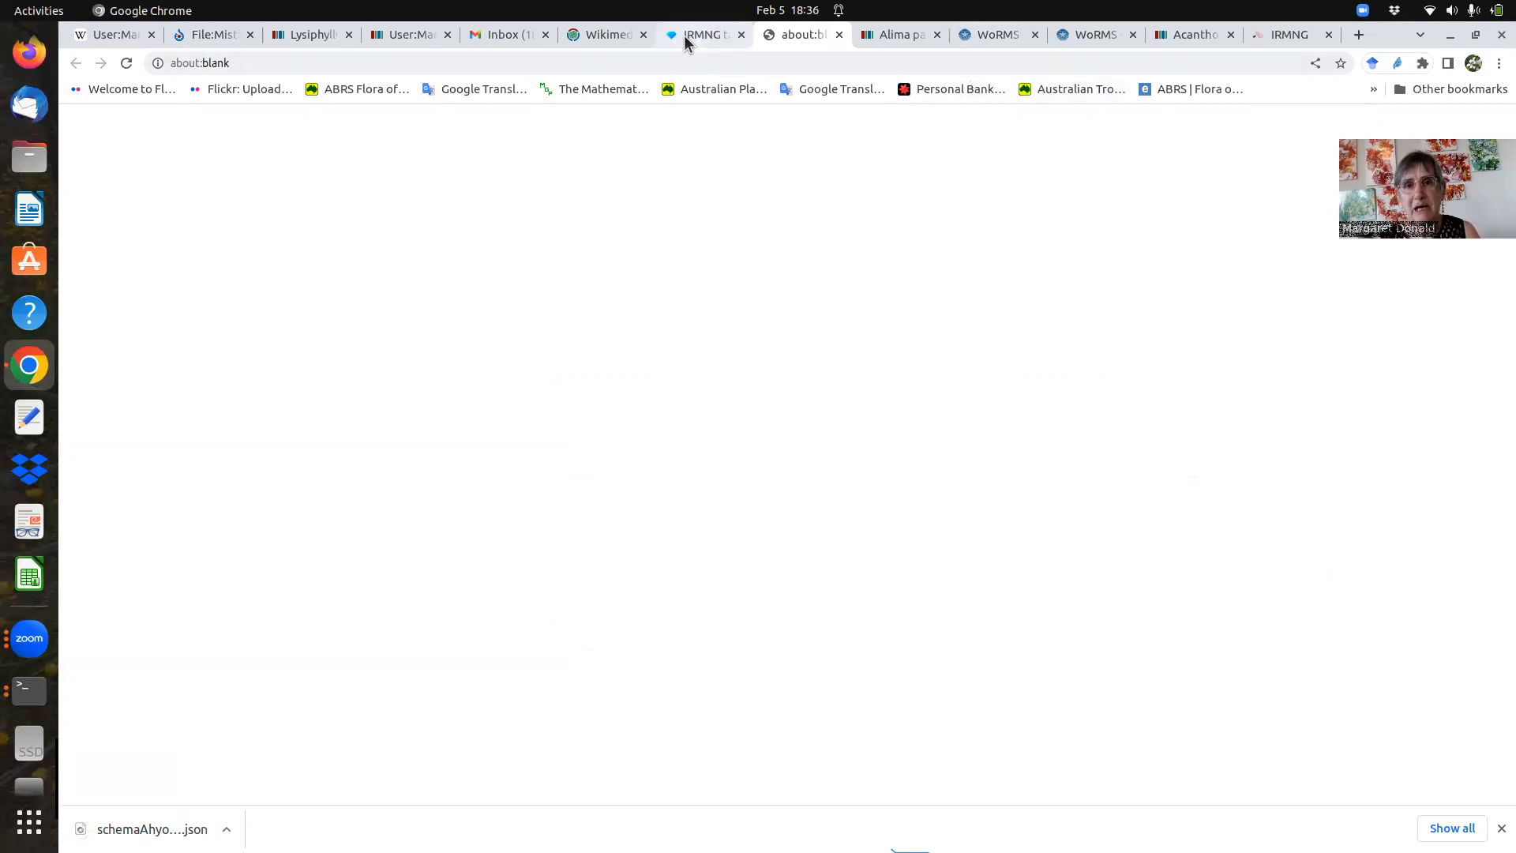
- Export the OpenRefine edits to QuickStatements format in Downloads, overwriting the existing file statementsHope.txt
mouse_move(684, 37)
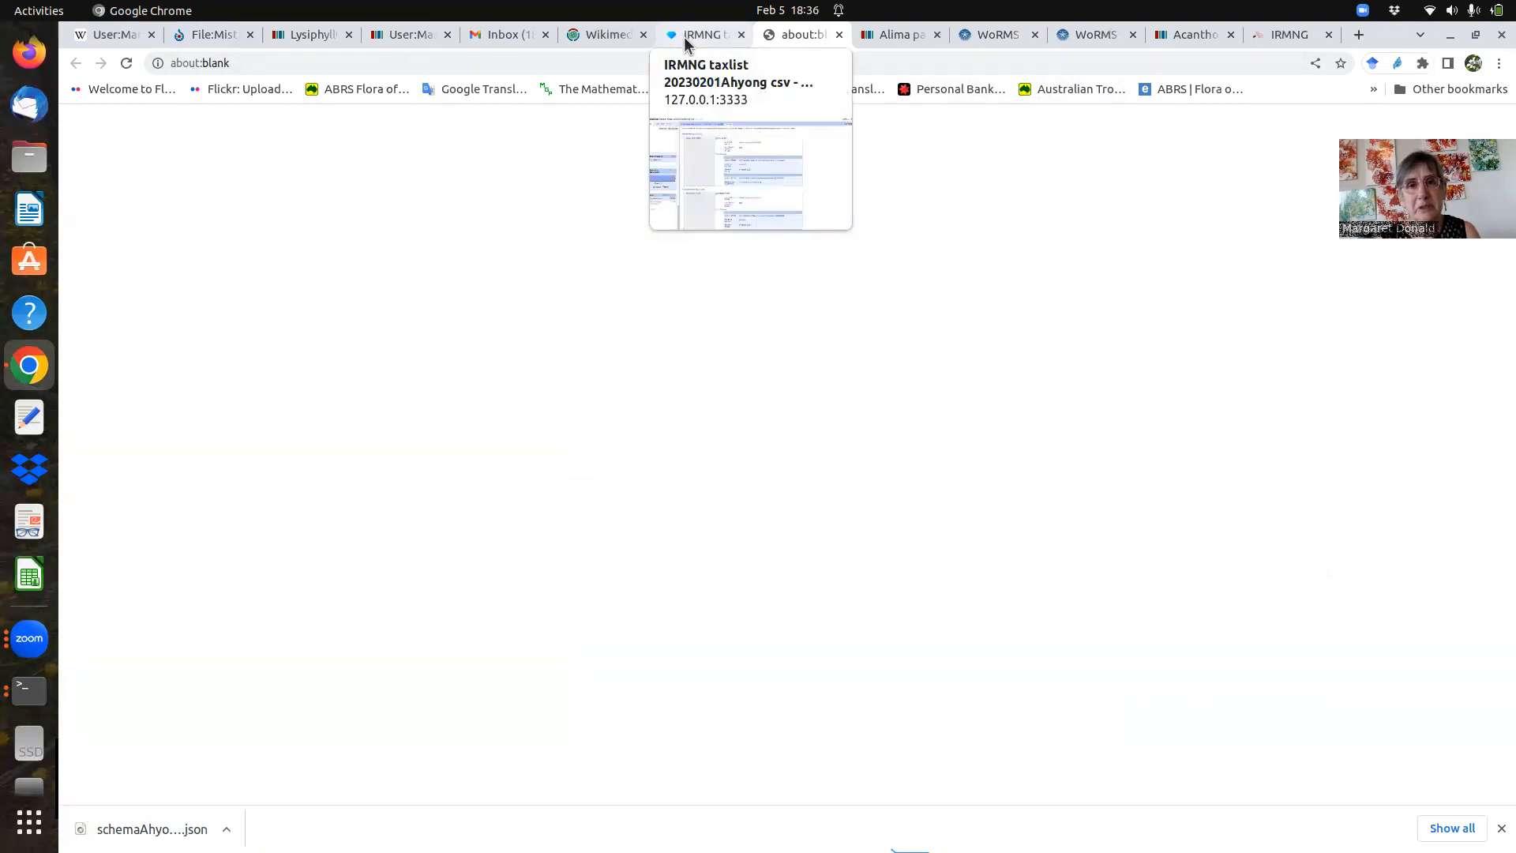
left_click(686, 42)
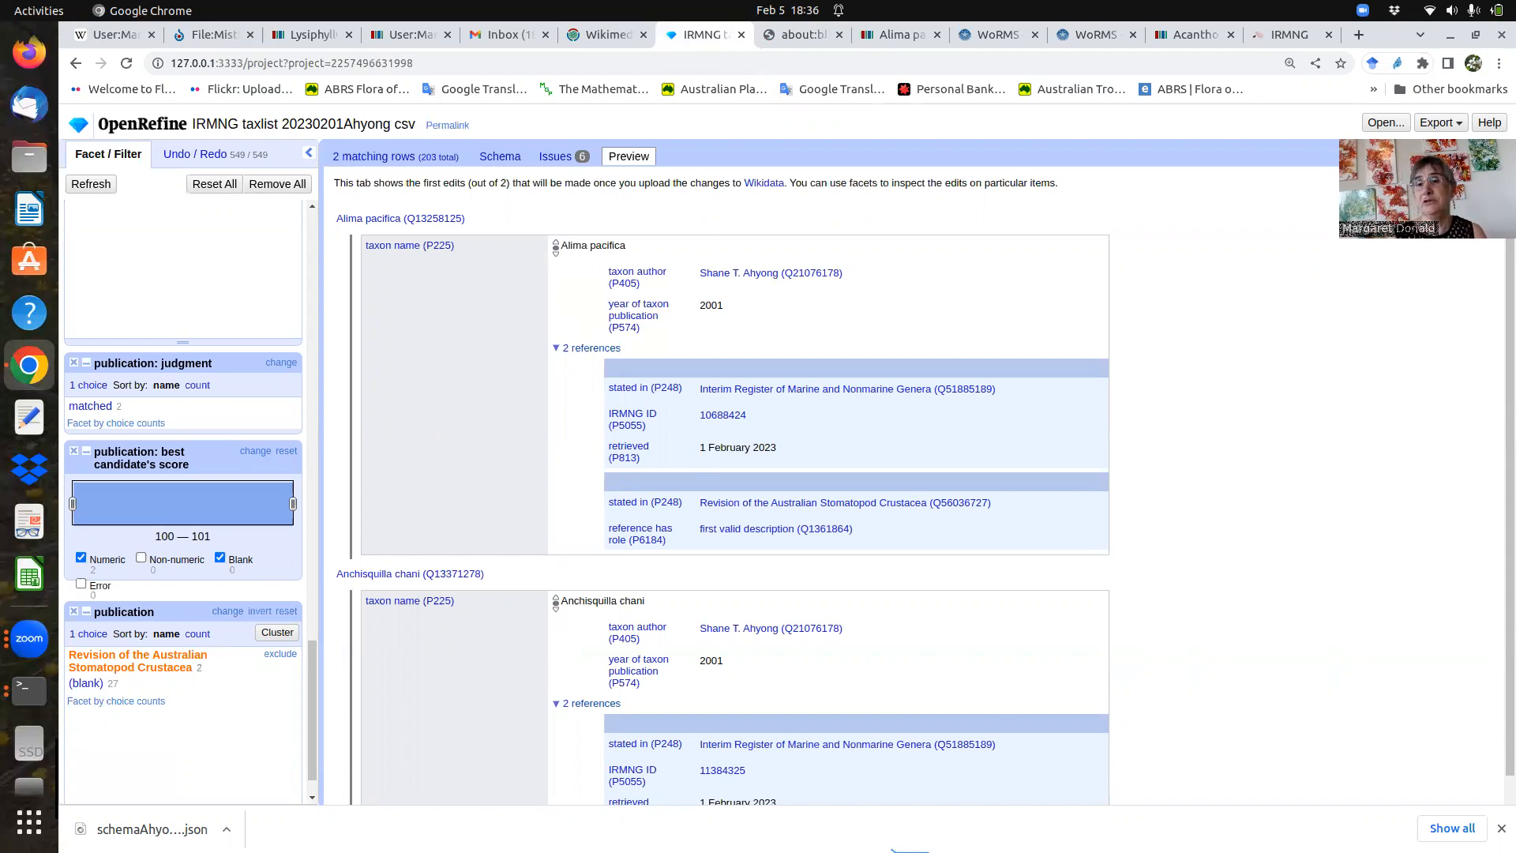
left_click(1474, 155)
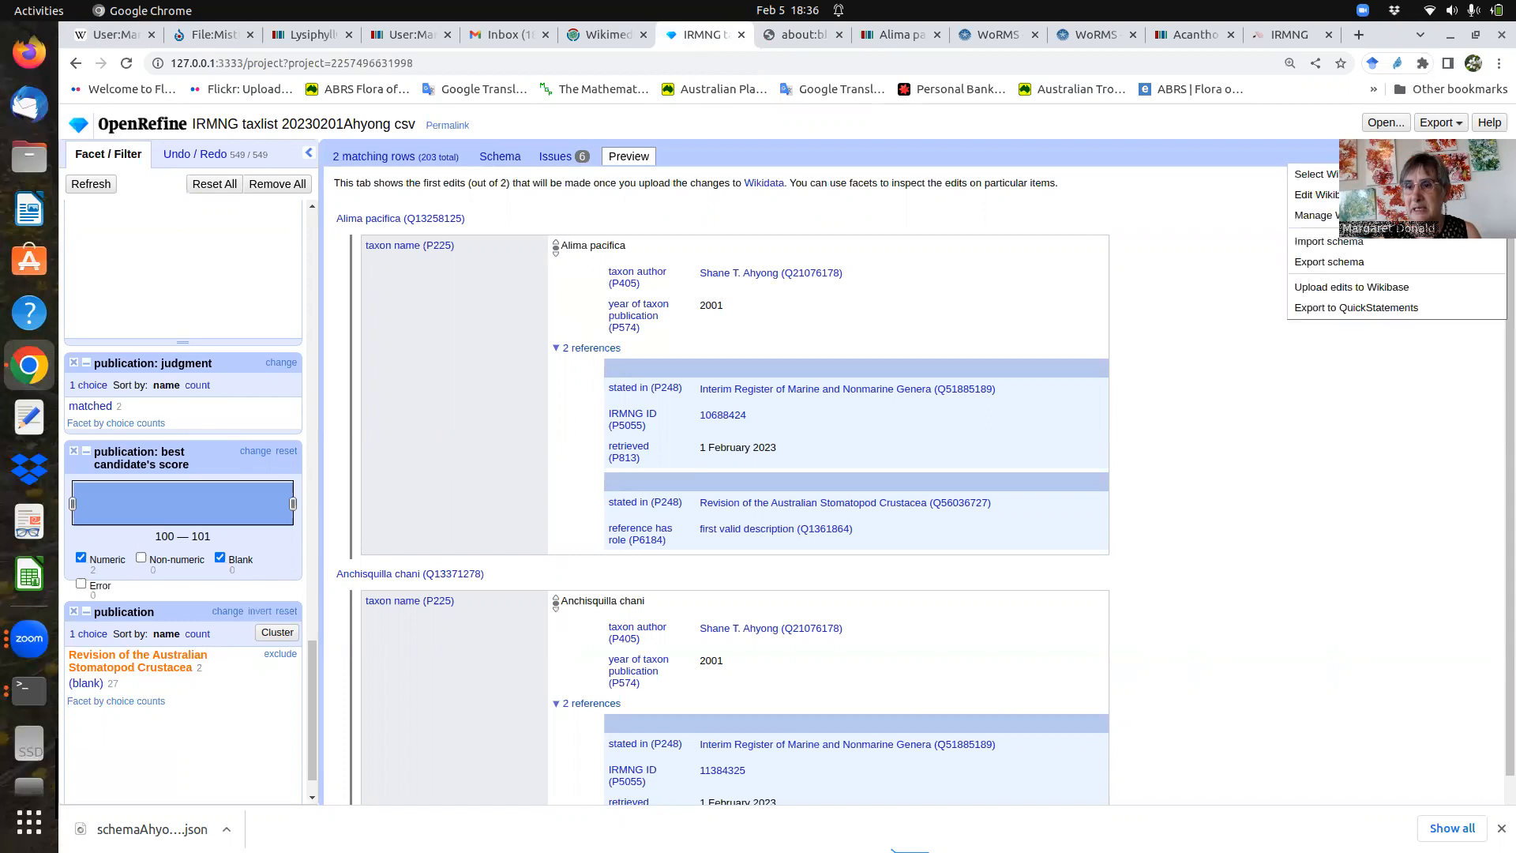
left_click(1343, 308)
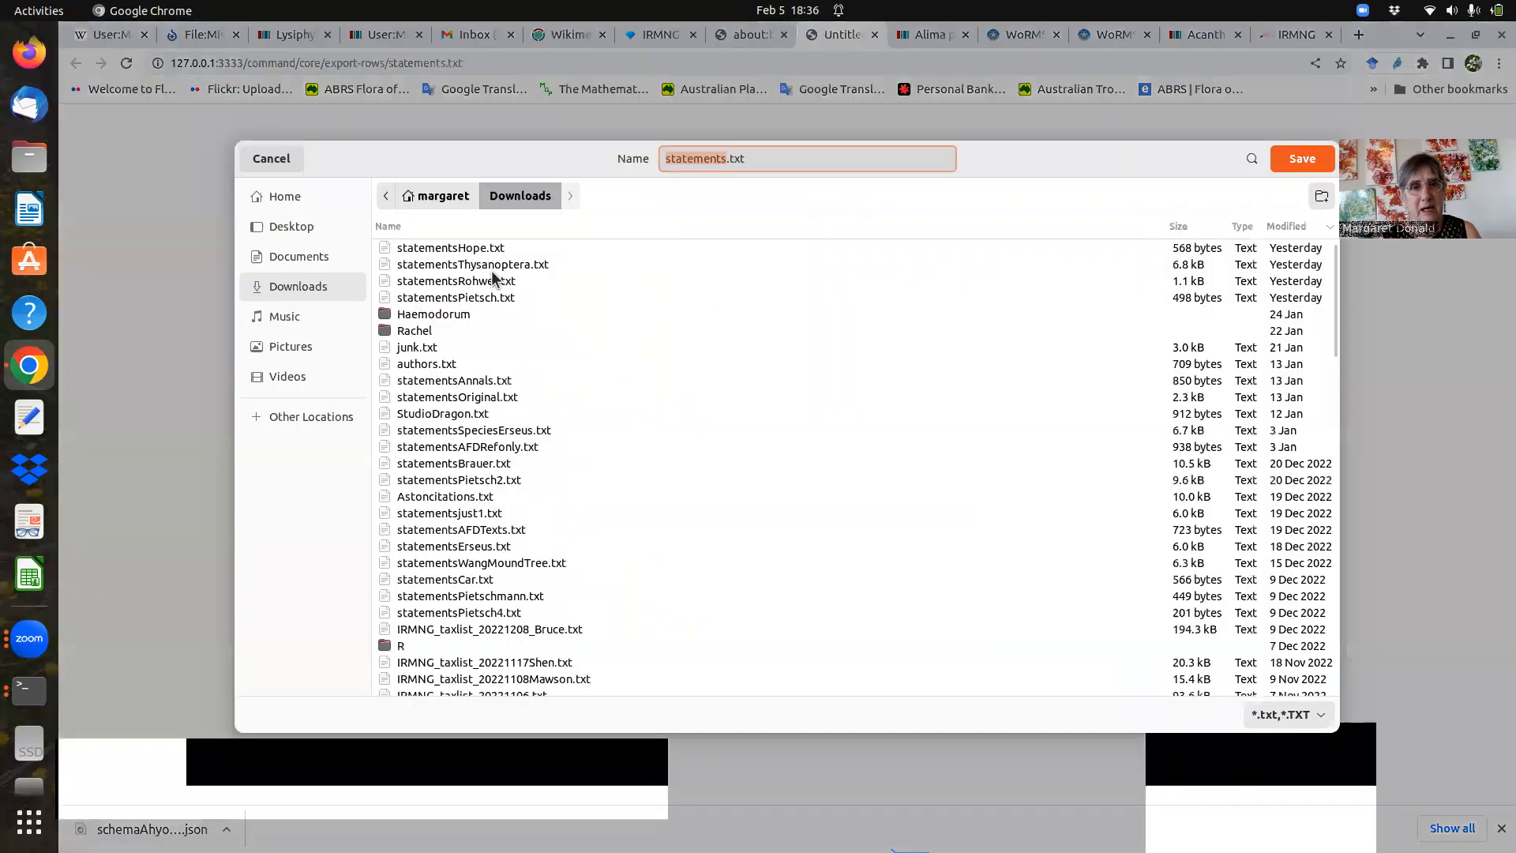
left_click(466, 250)
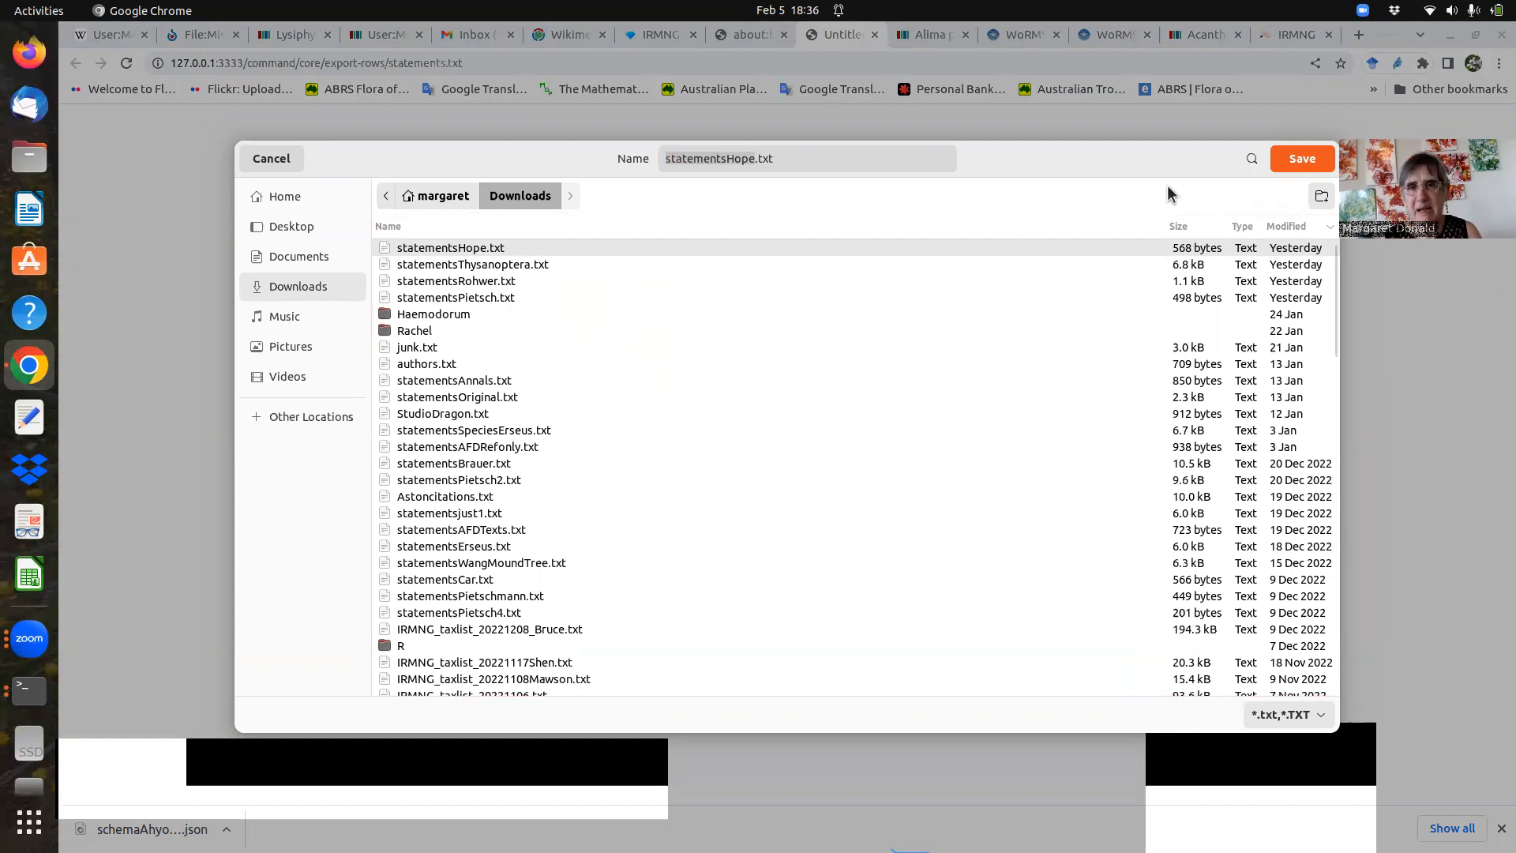
left_click(1303, 162)
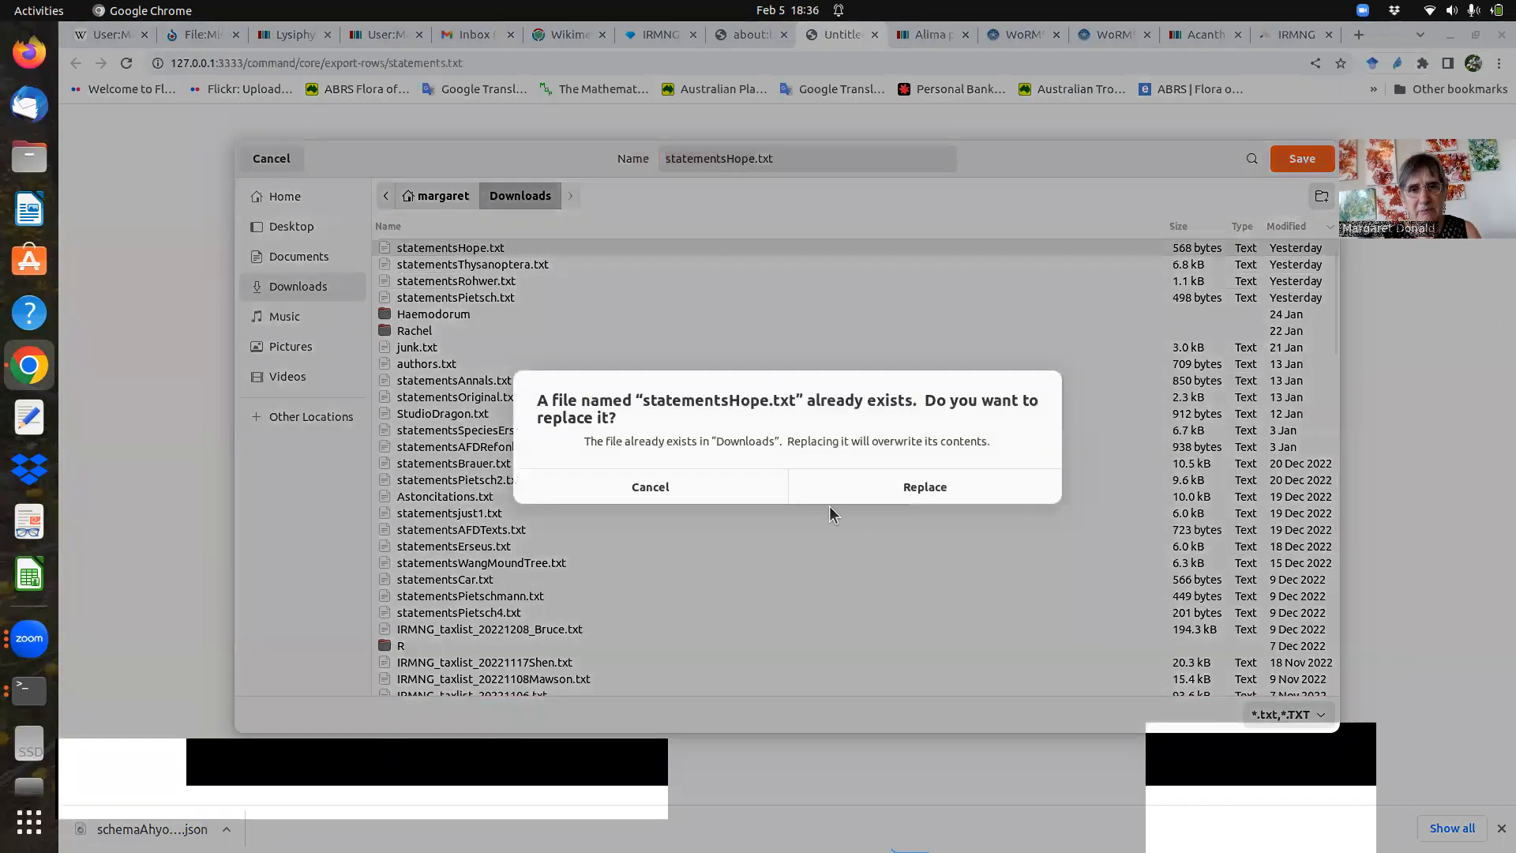
left_click(921, 488)
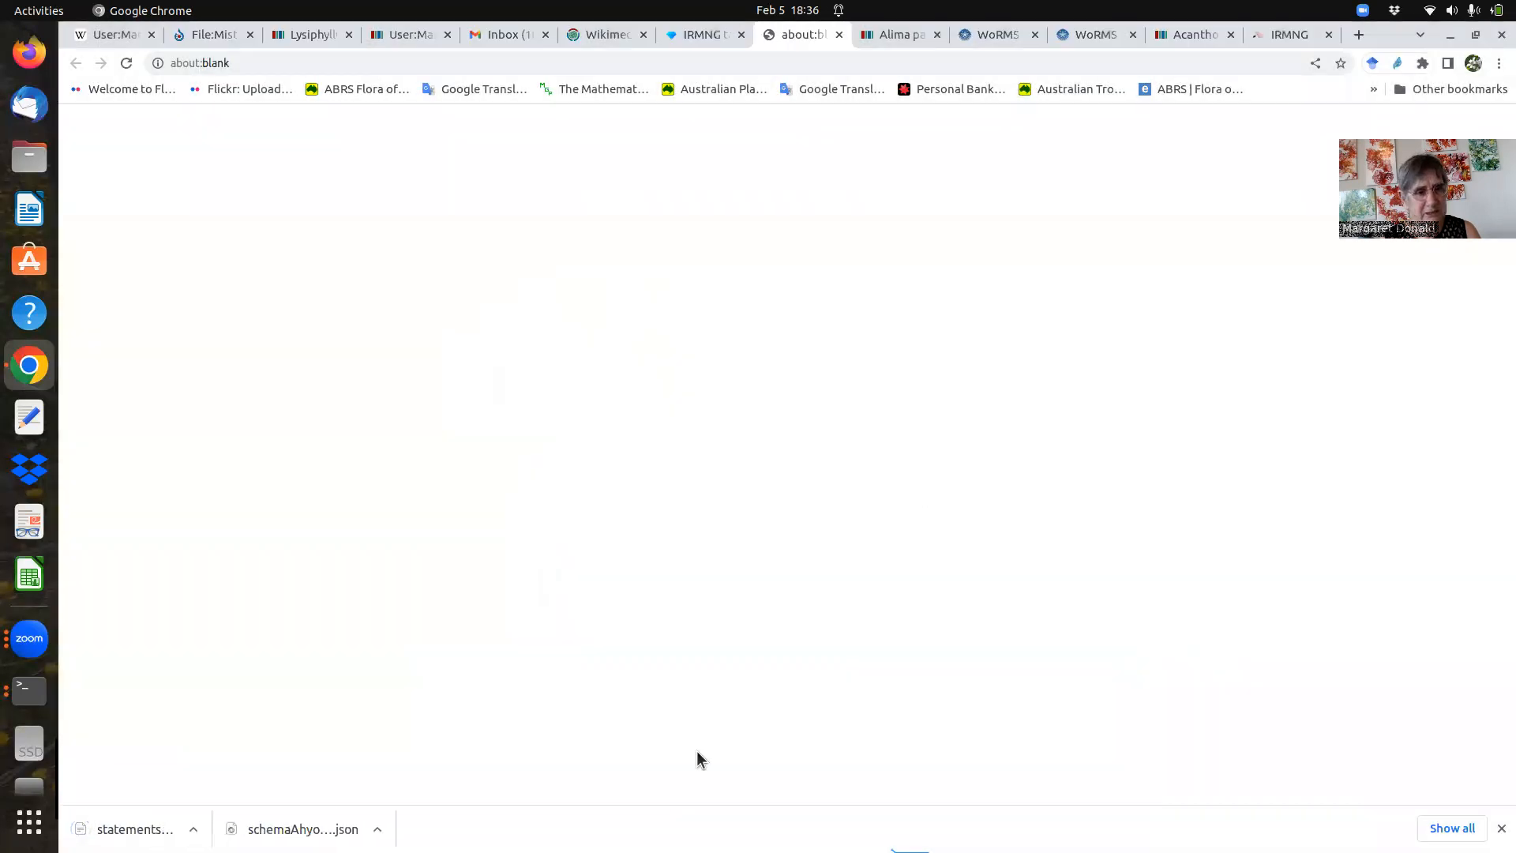
- Open the exported statementsHope.txt in the text editor and copy all of its statements
left_click(150, 828)
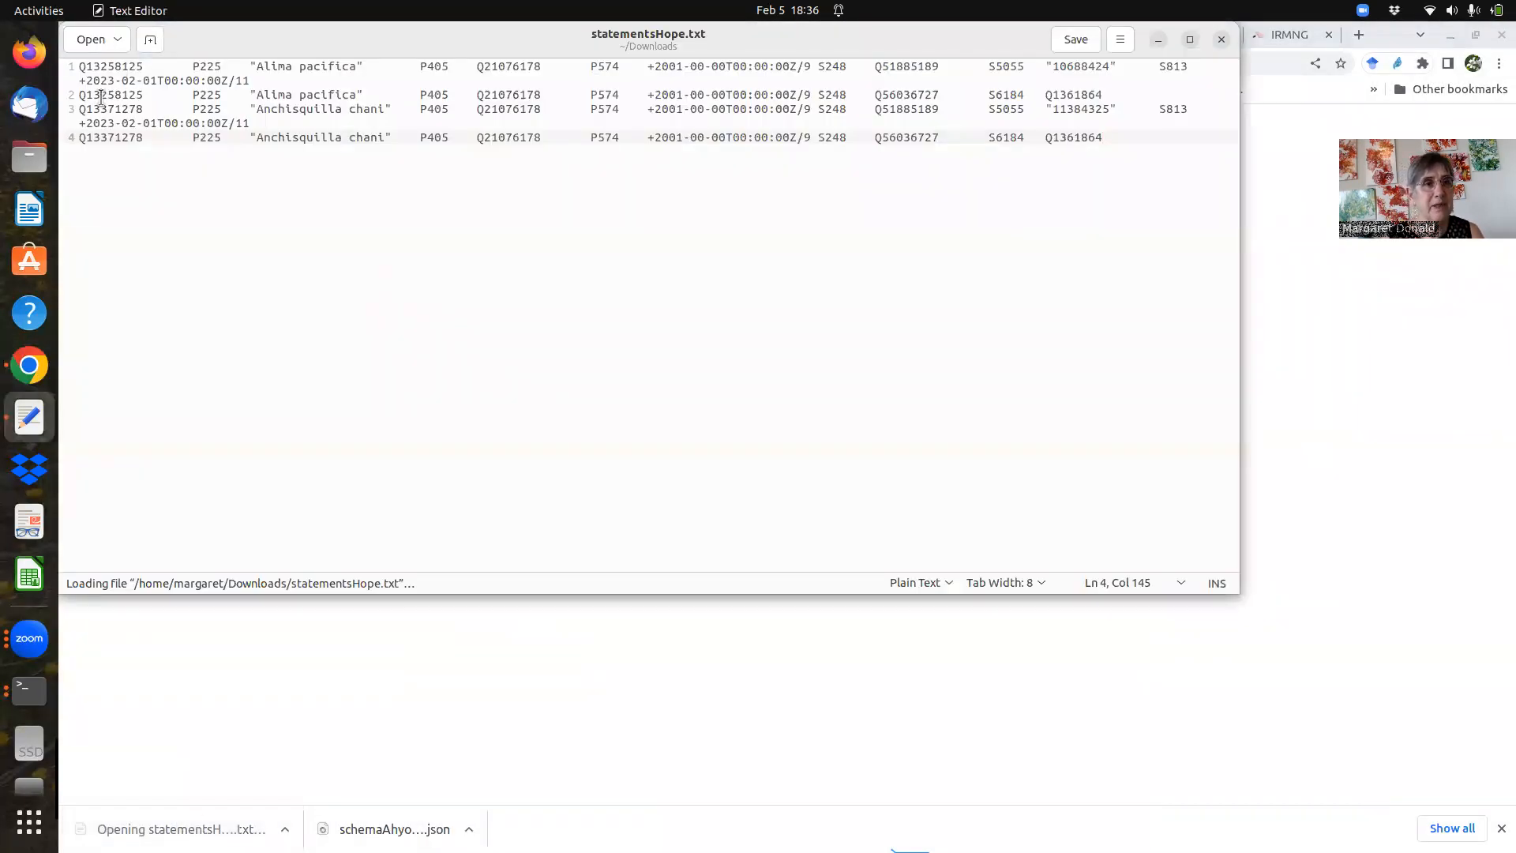
left_click_drag(86, 70, 1058, 206)
key("ctrl+c")
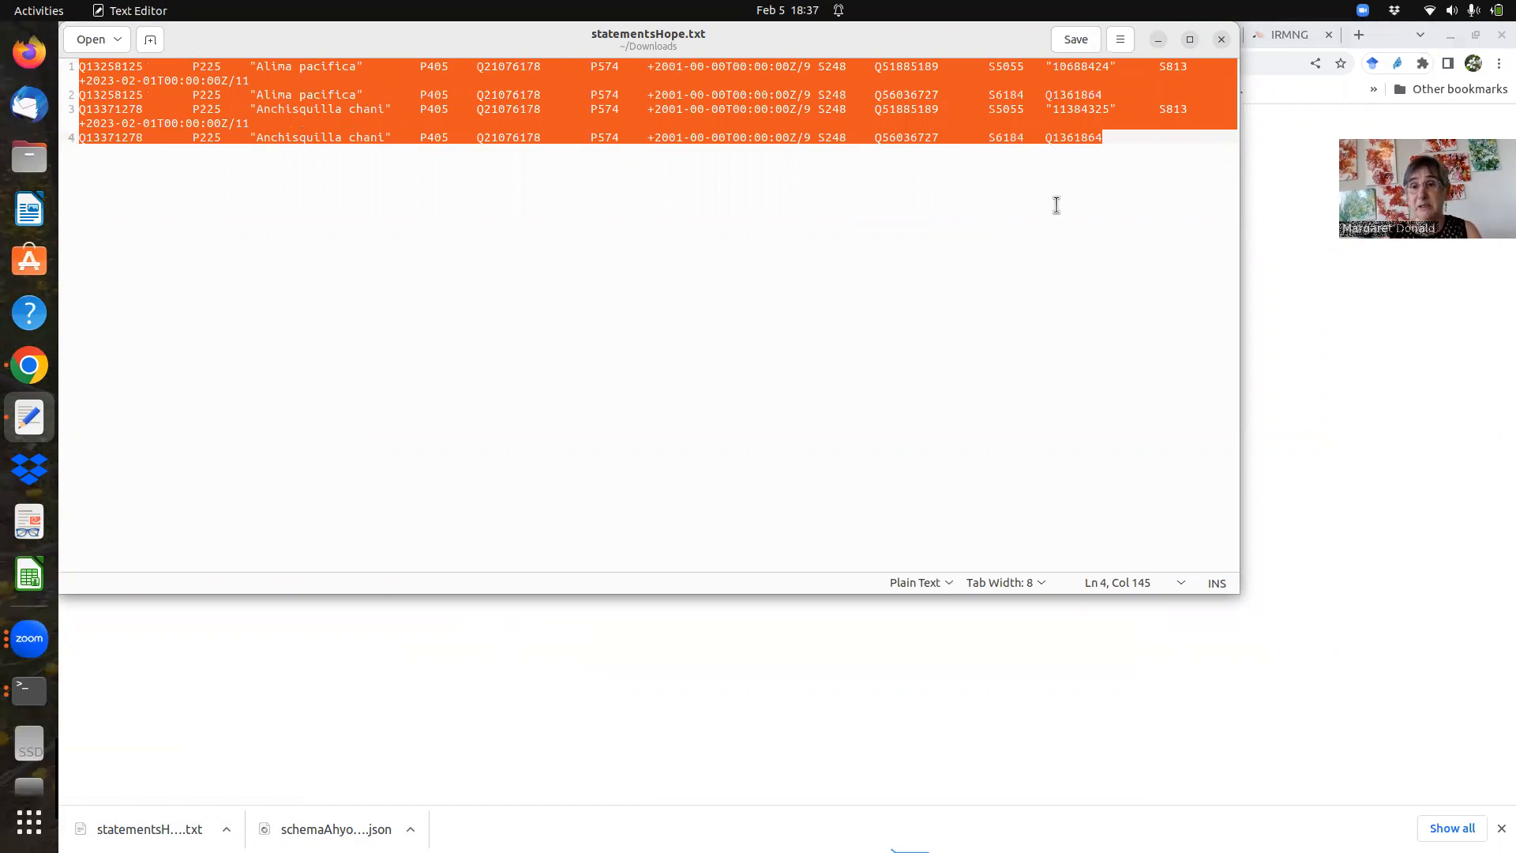
left_click(1398, 241)
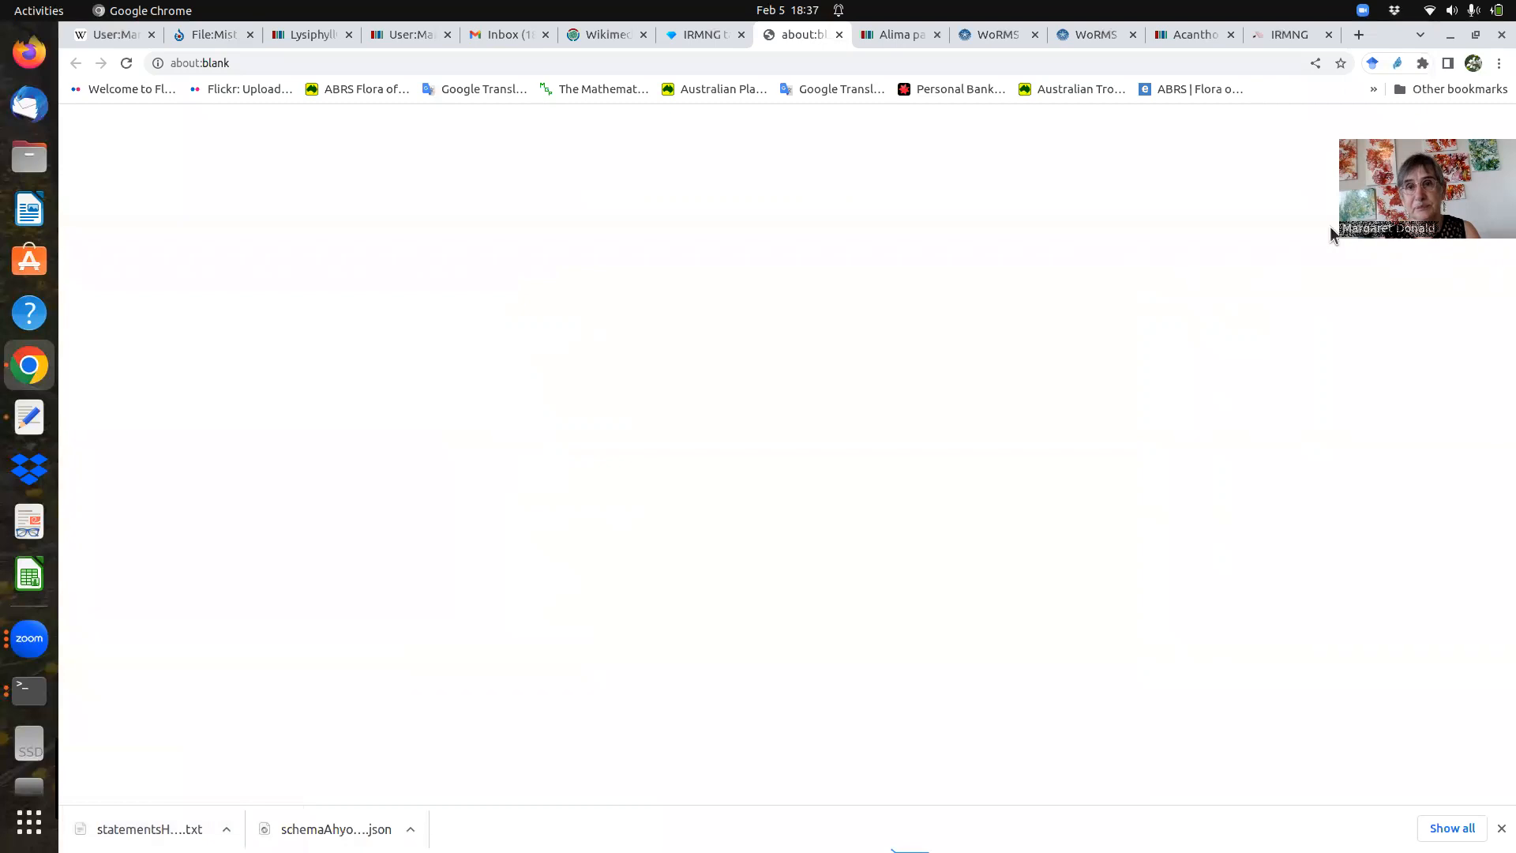
- Open QuickStatements from the Editing Tools links on the Wikipedia user page
left_click(95, 36)
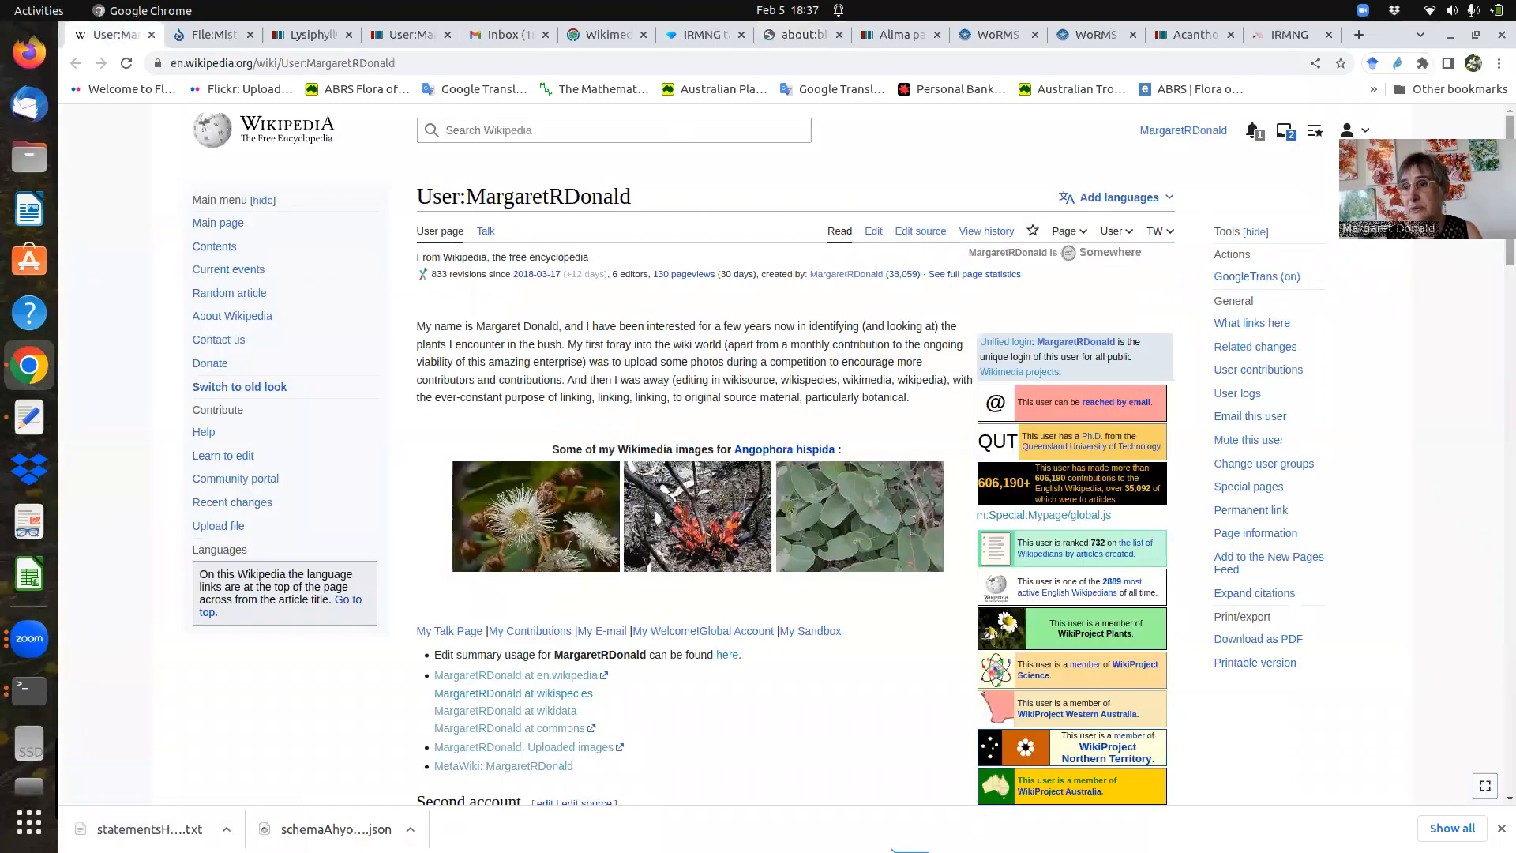
scroll(695, 458, "down", 4)
scroll(695, 458, "down", 1)
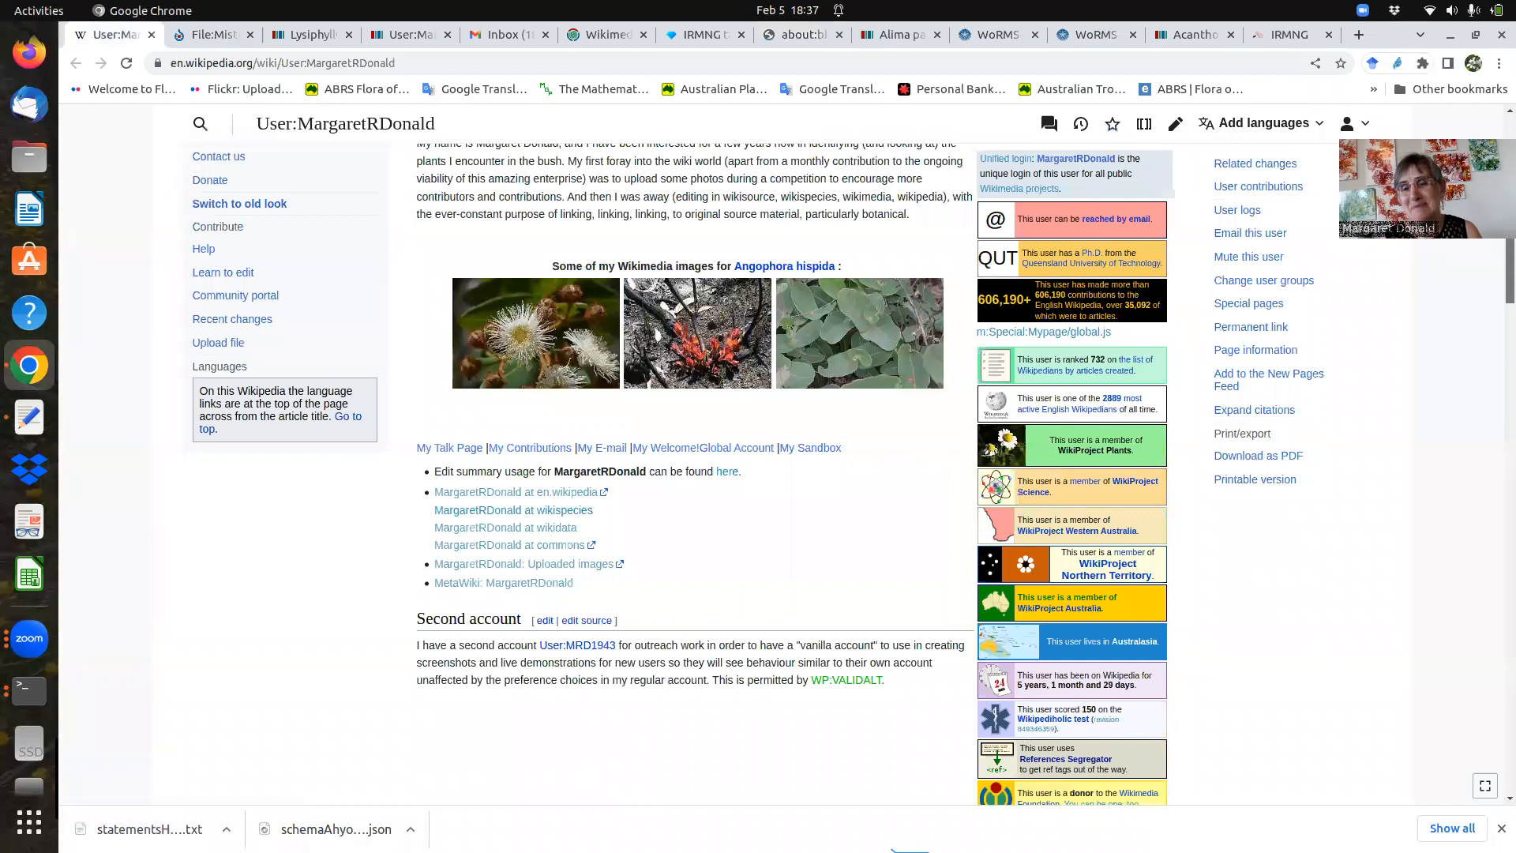
scroll(1495, 257, "down", 5)
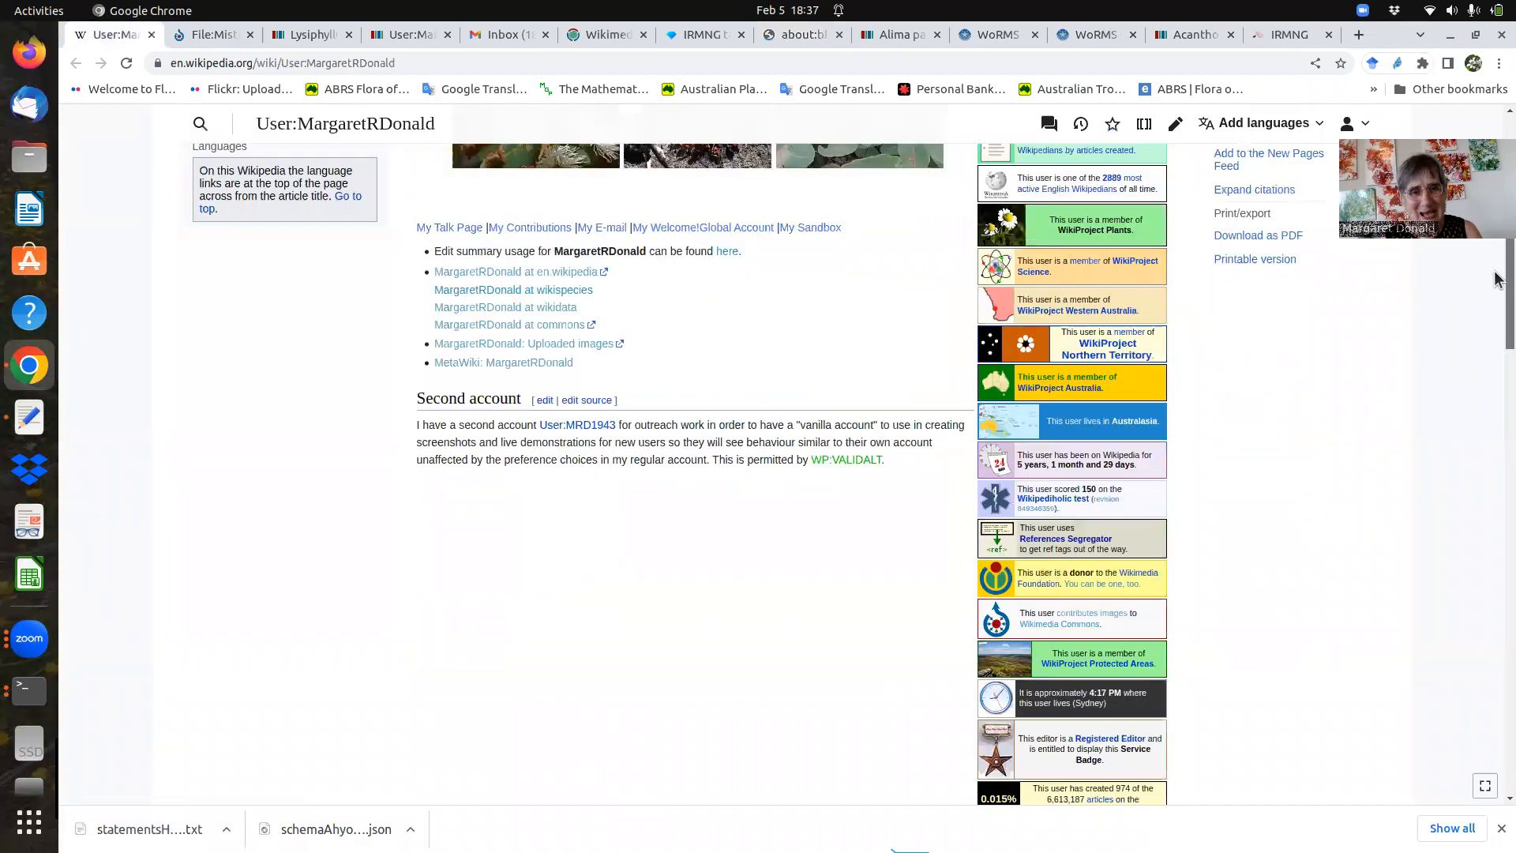
scroll(1493, 363, "down", 15)
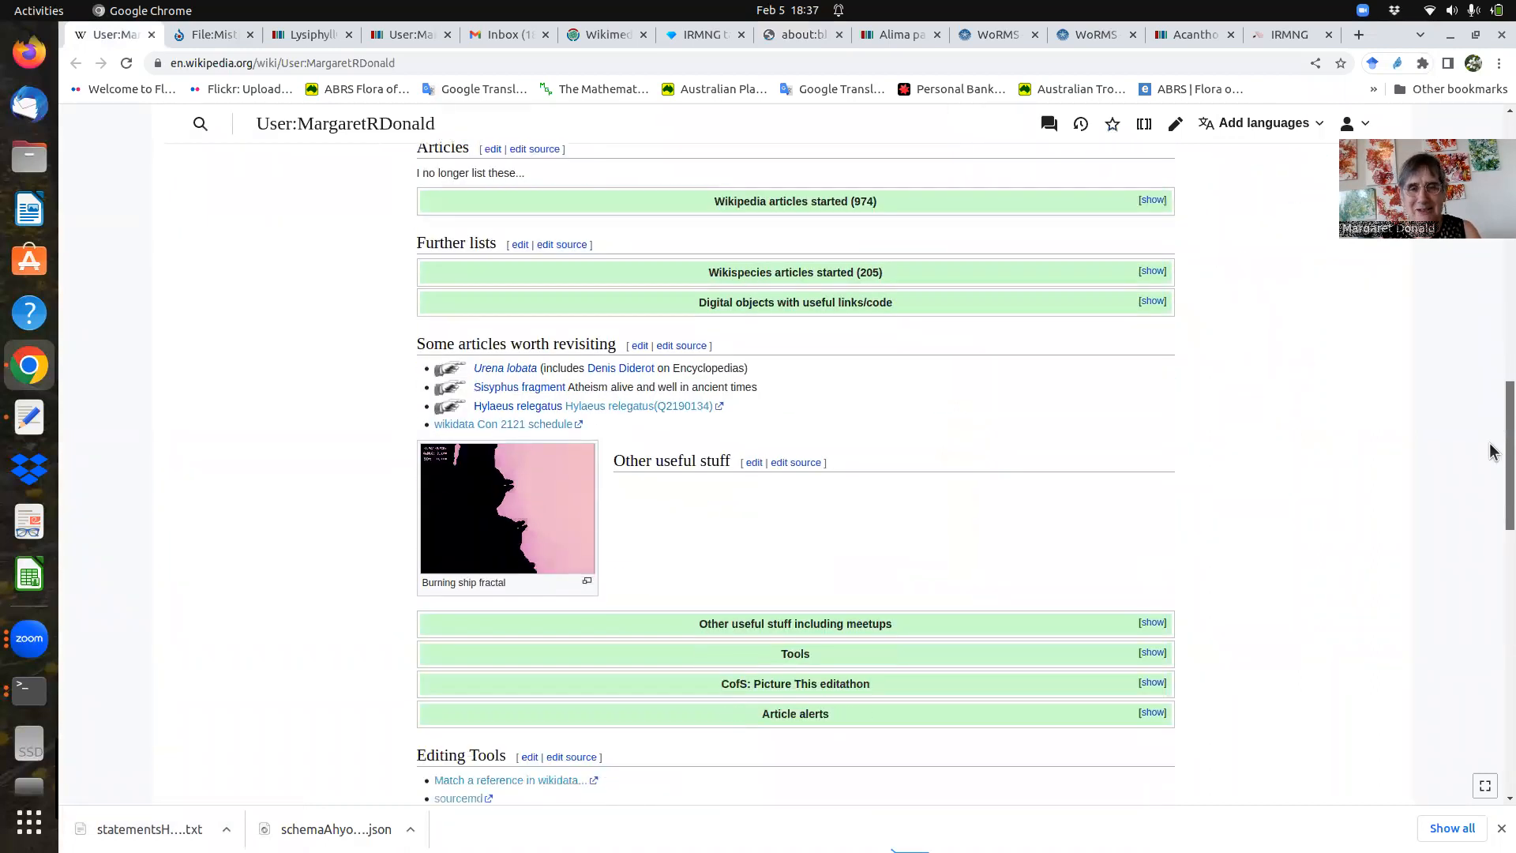
scroll(1489, 465, "down", 3)
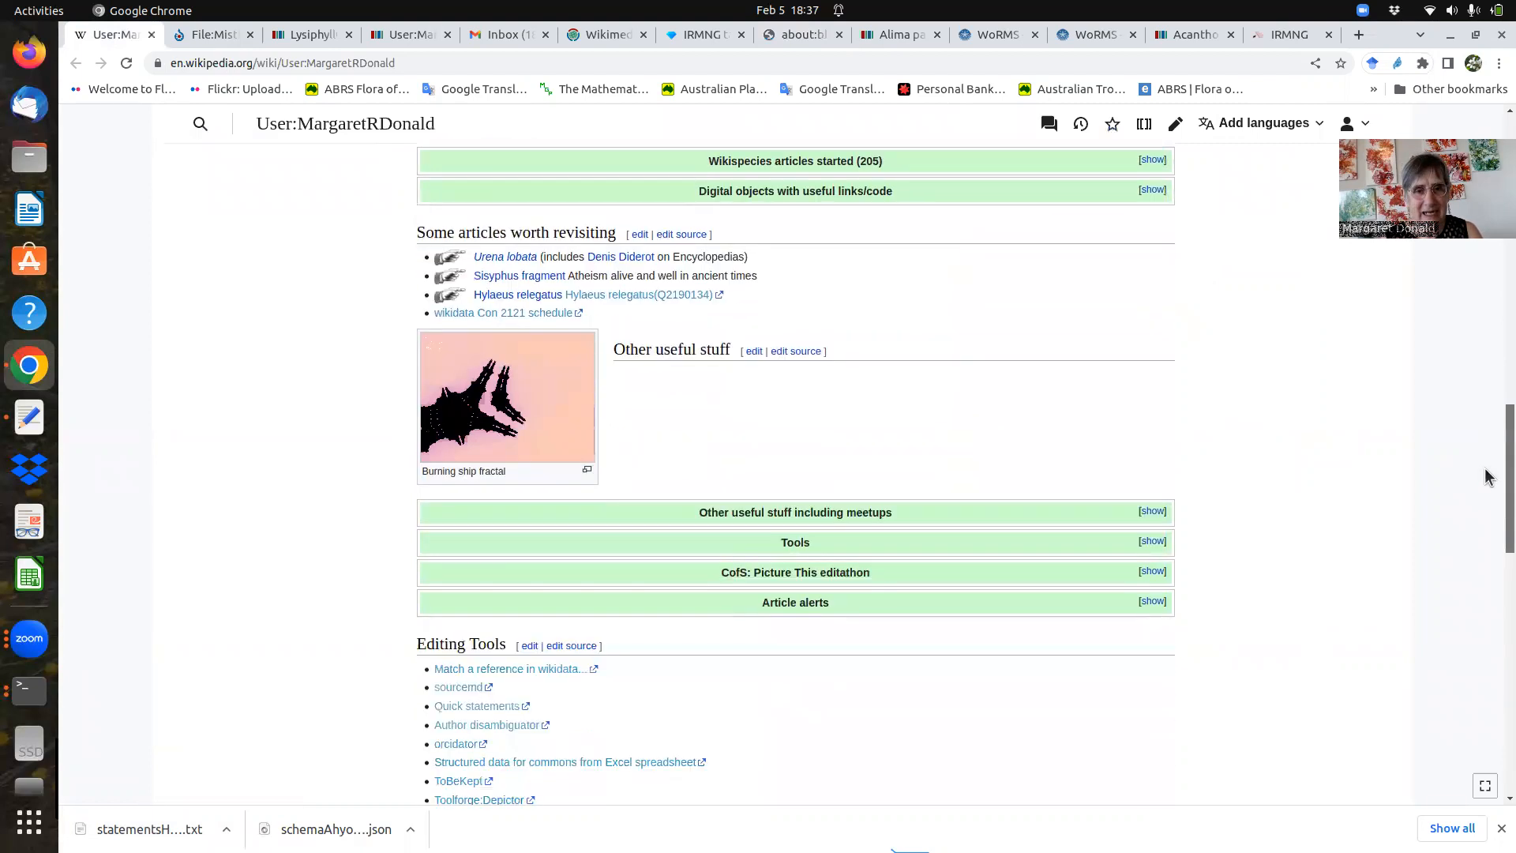
scroll(1485, 475, "down", 6)
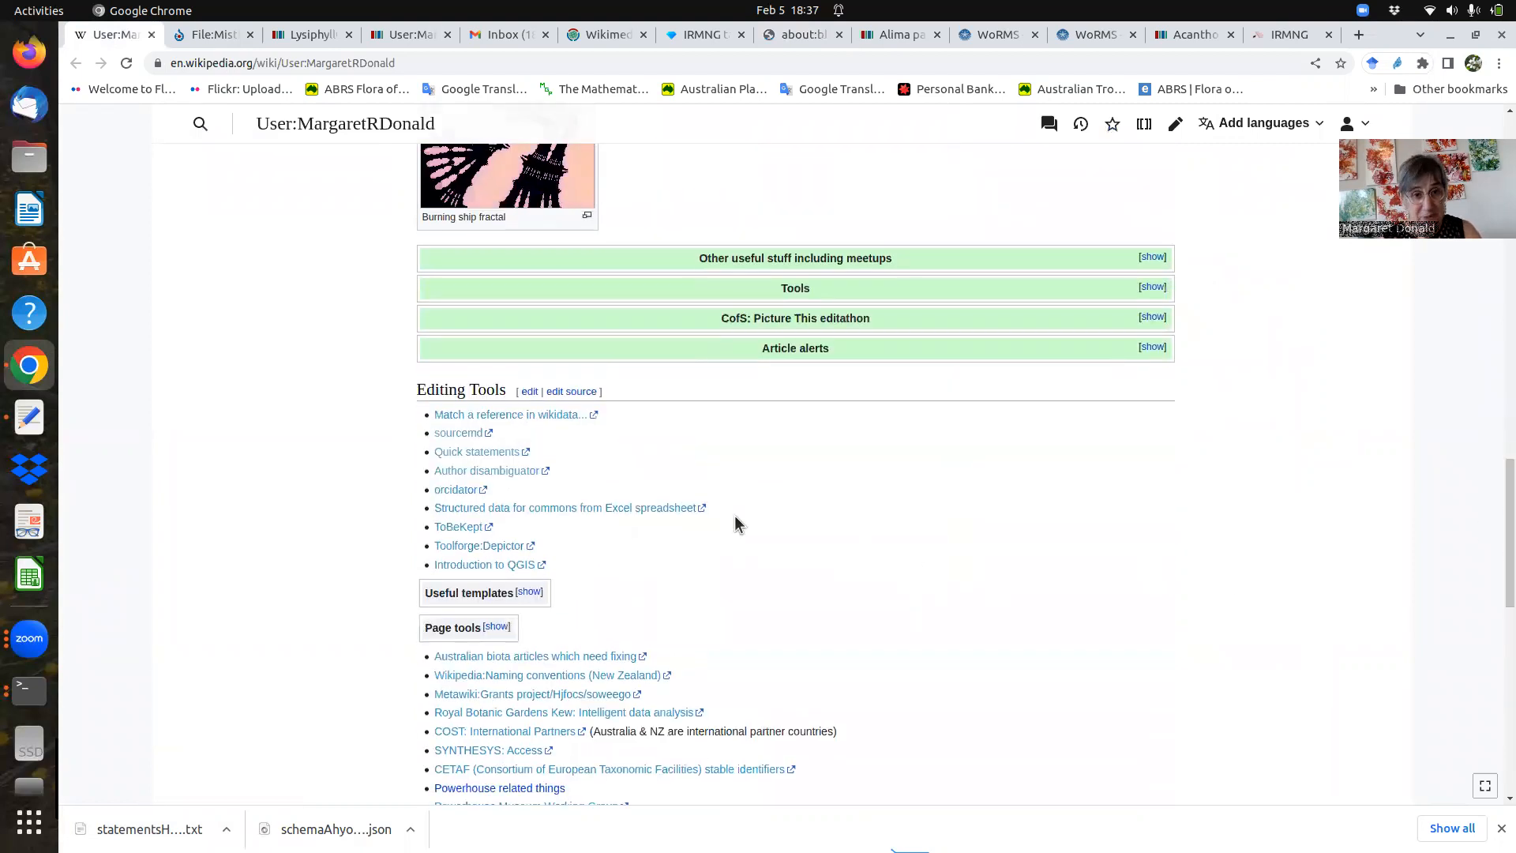
middle_click(477, 456)
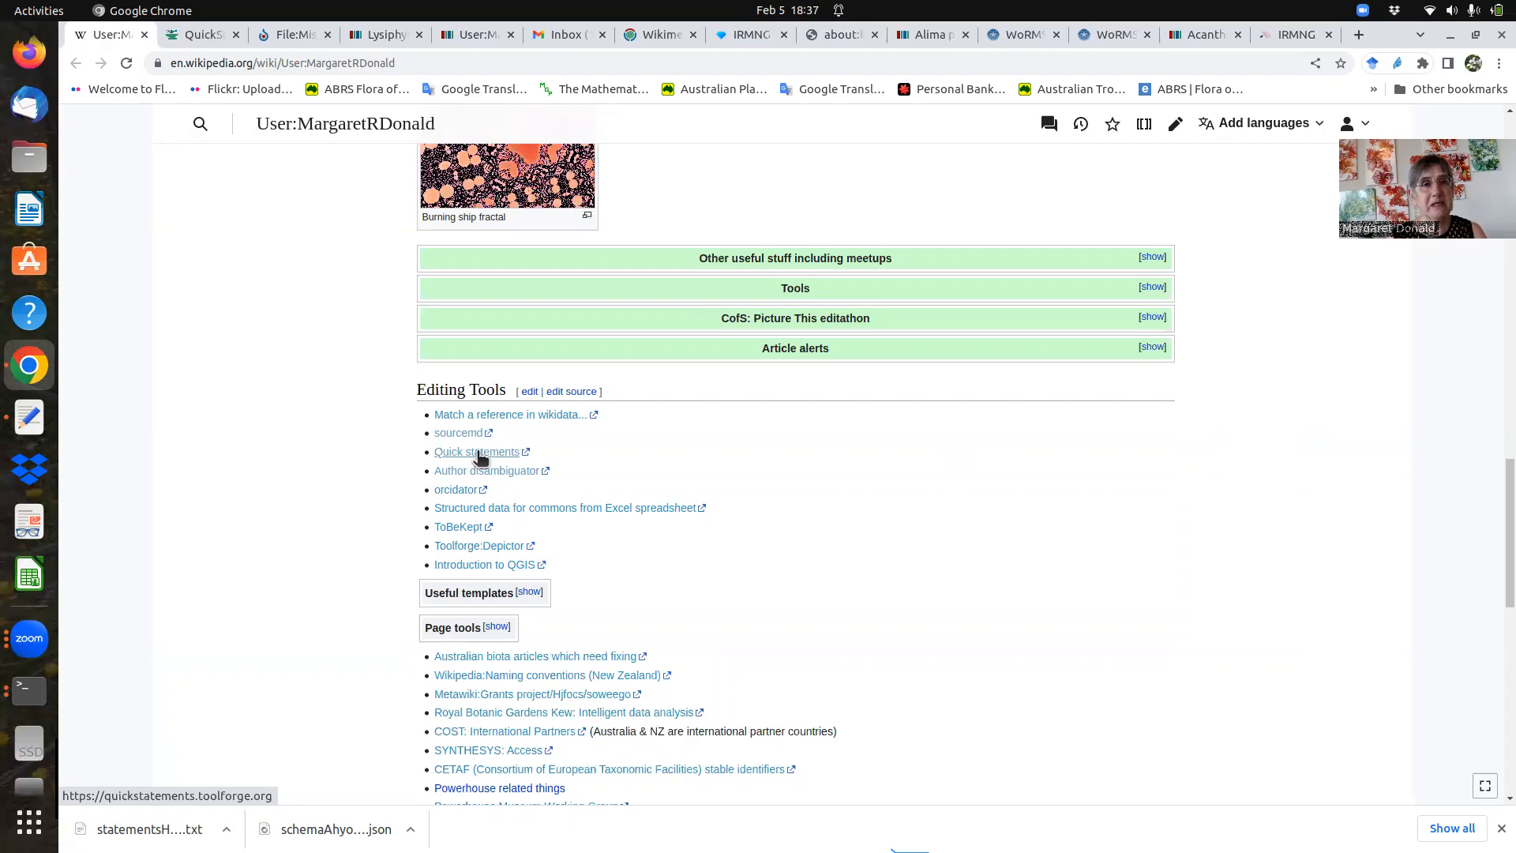
left_click(195, 35)
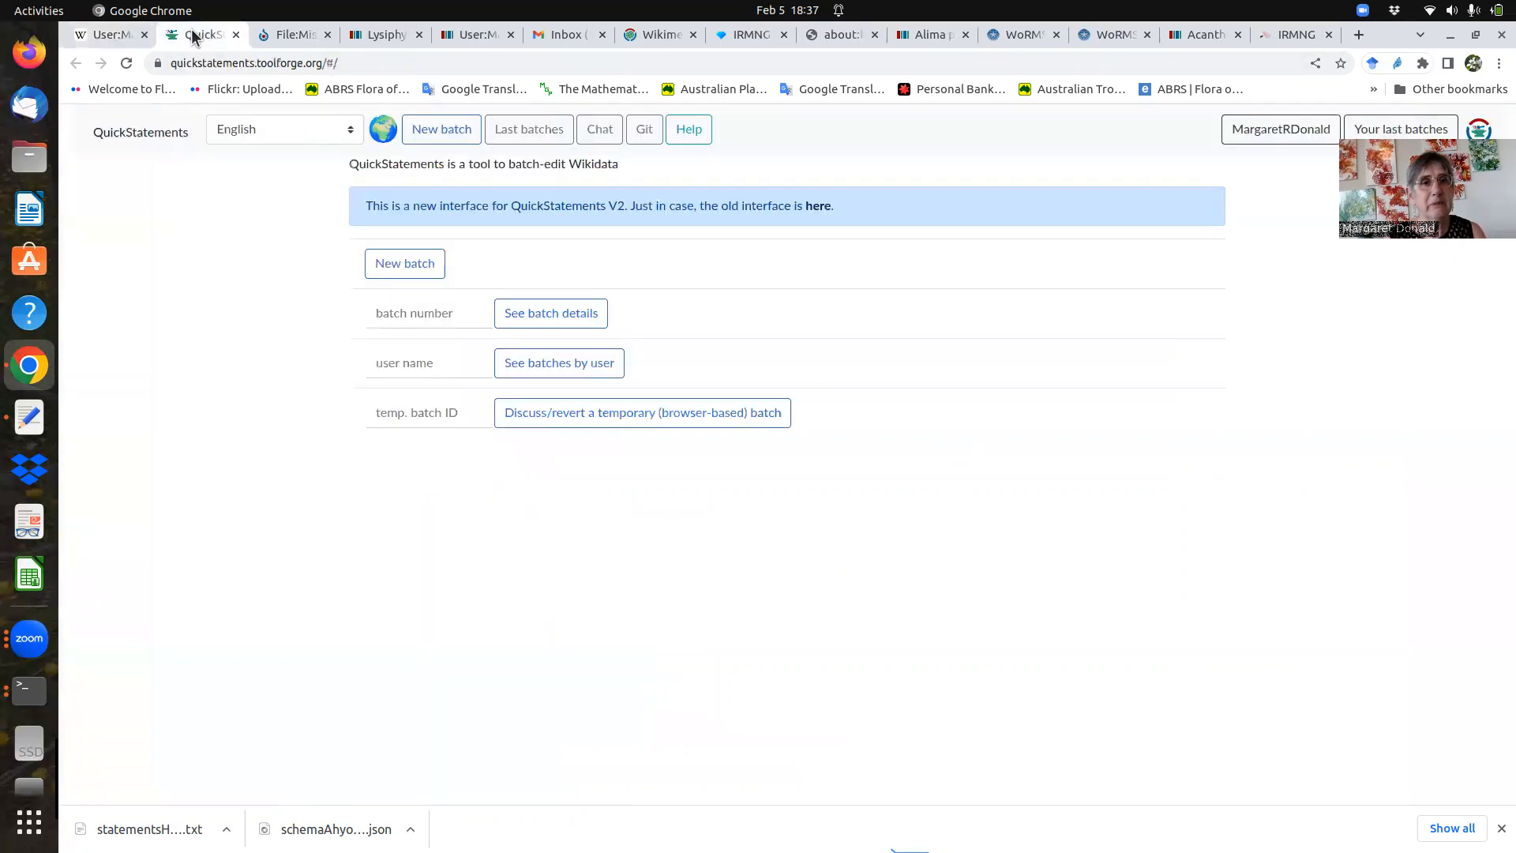
- Create a new Wikidata batch from the copied statements, imported as V1 commands, and run it
left_click(405, 265)
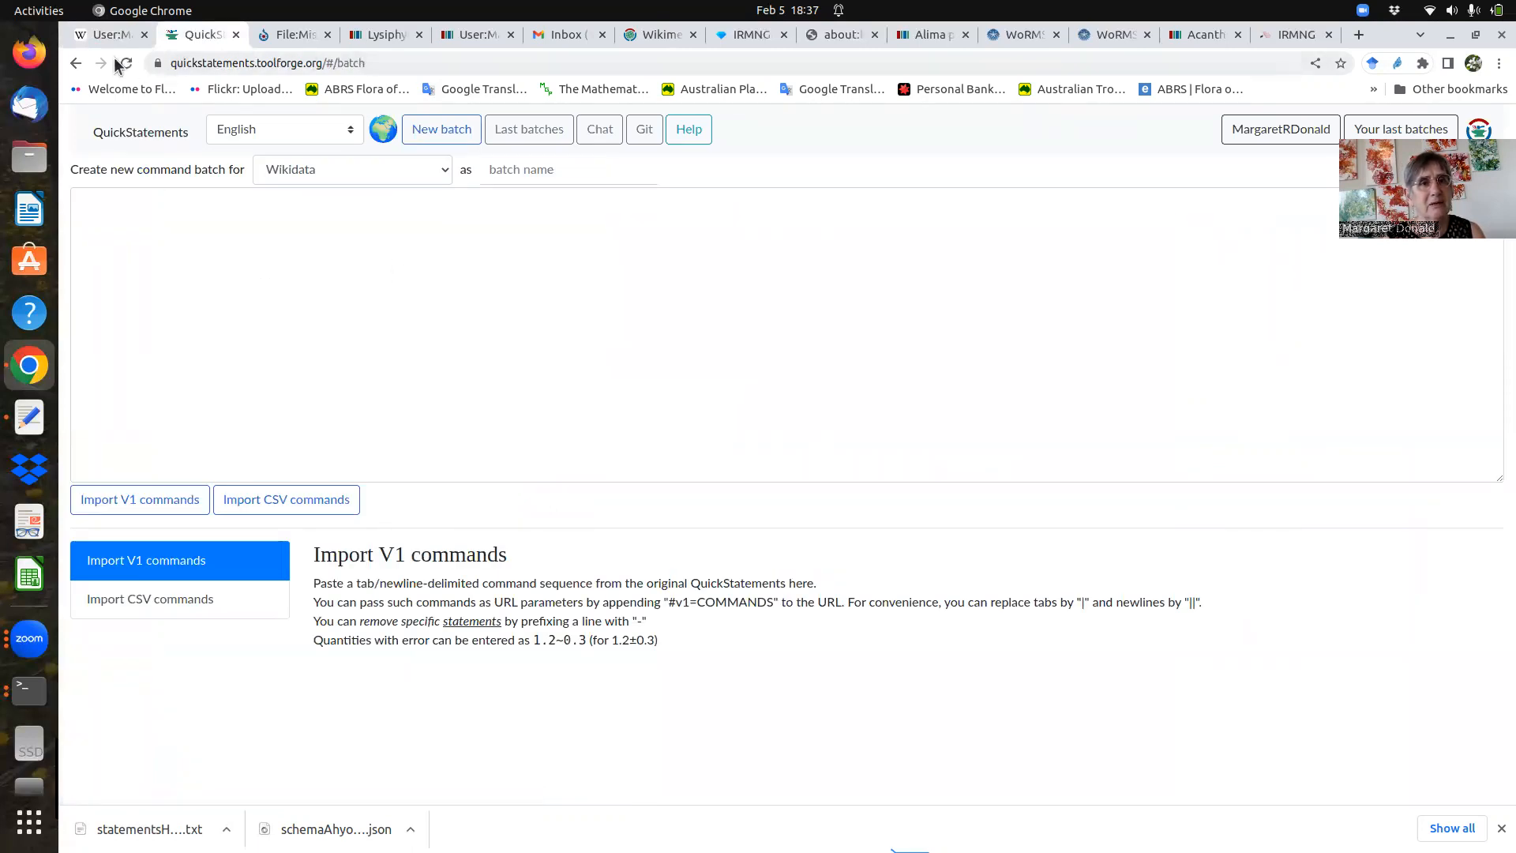
left_click(77, 63)
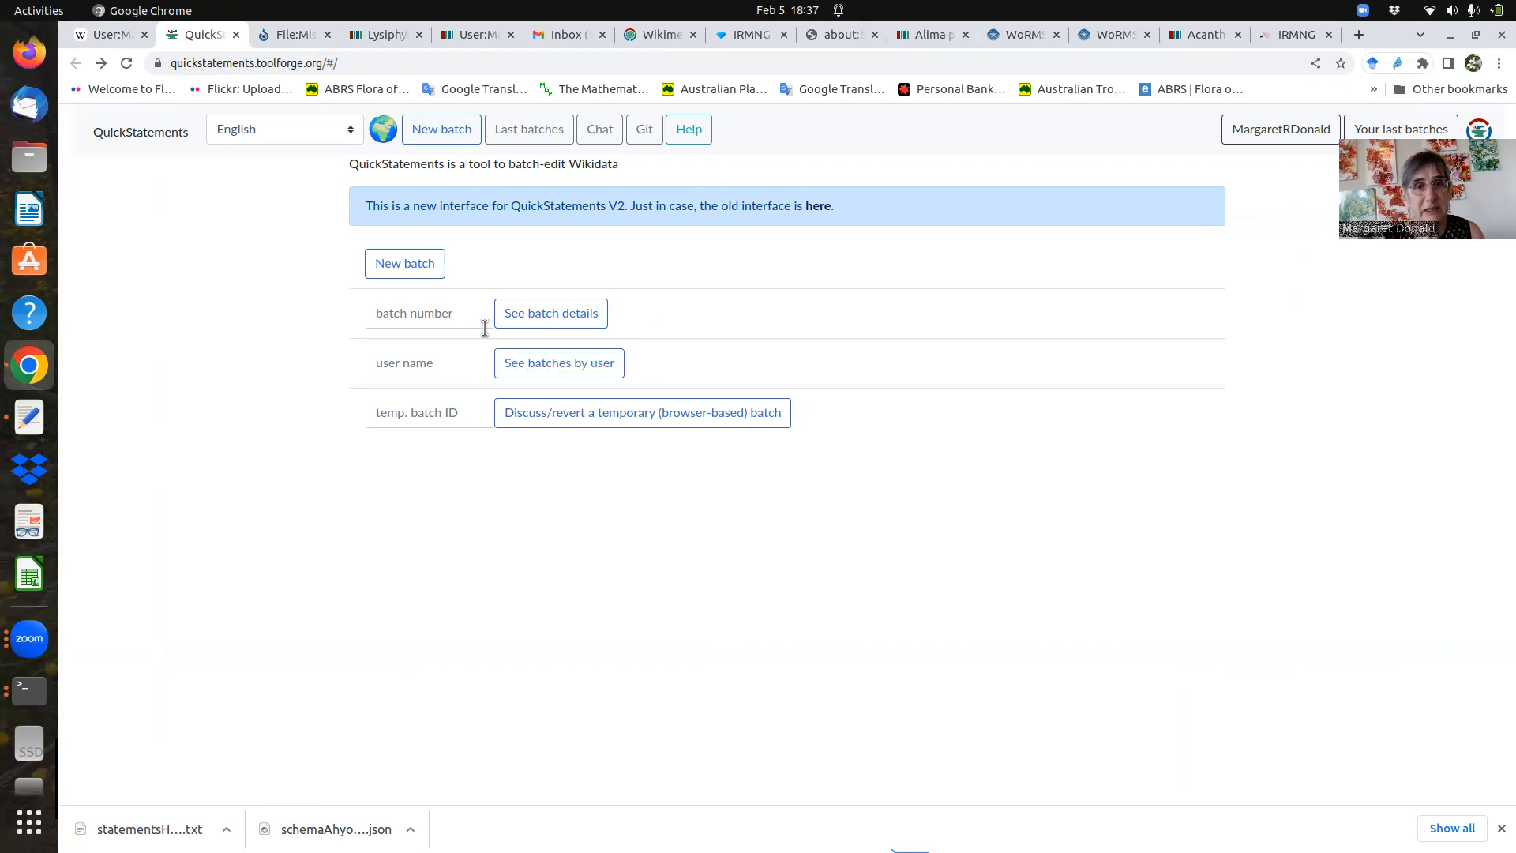
left_click(397, 263)
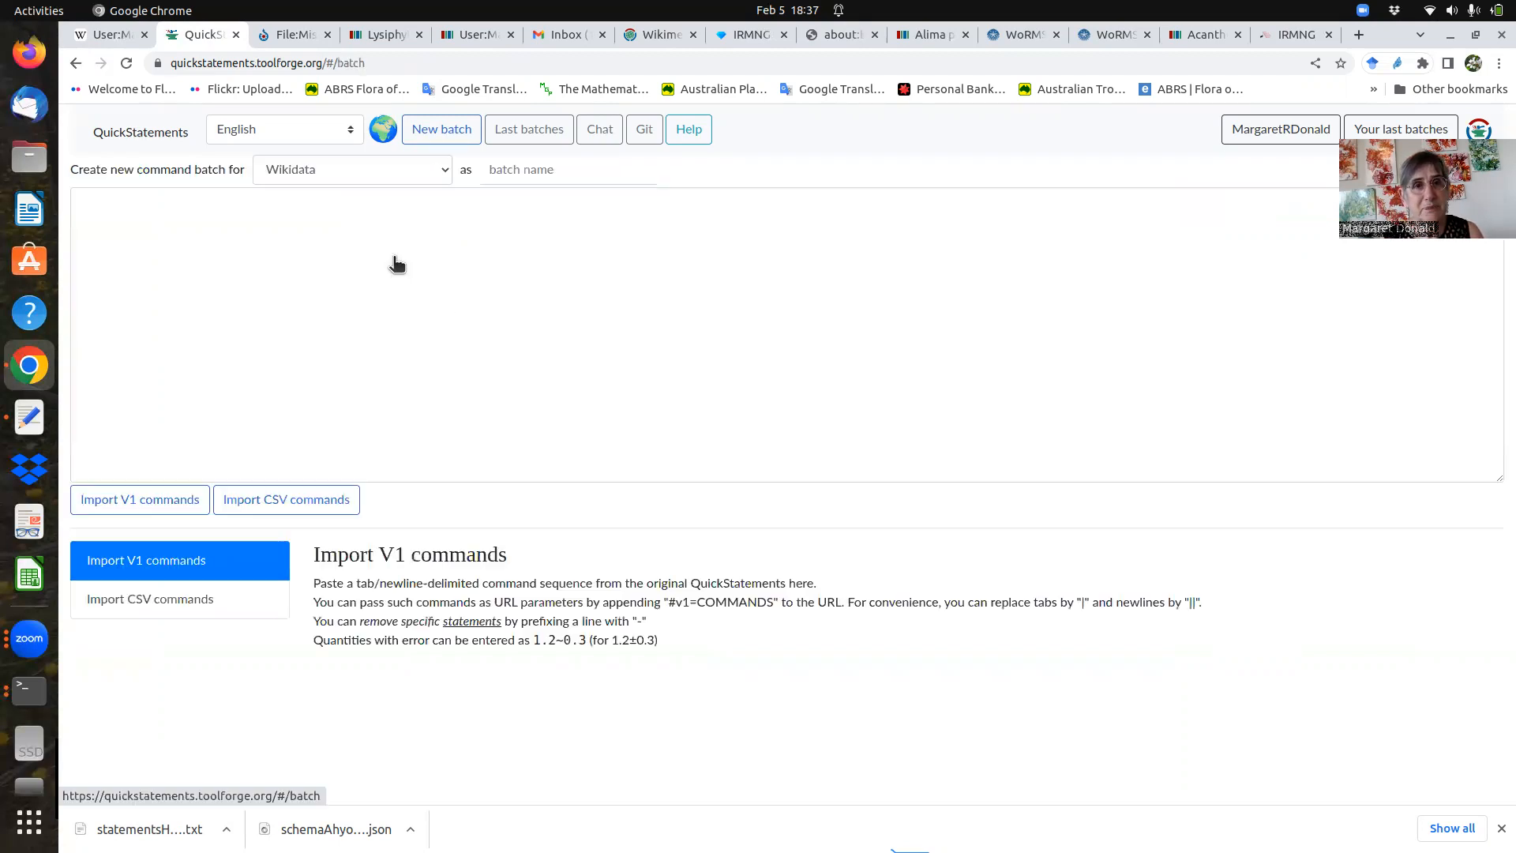
left_click(104, 203)
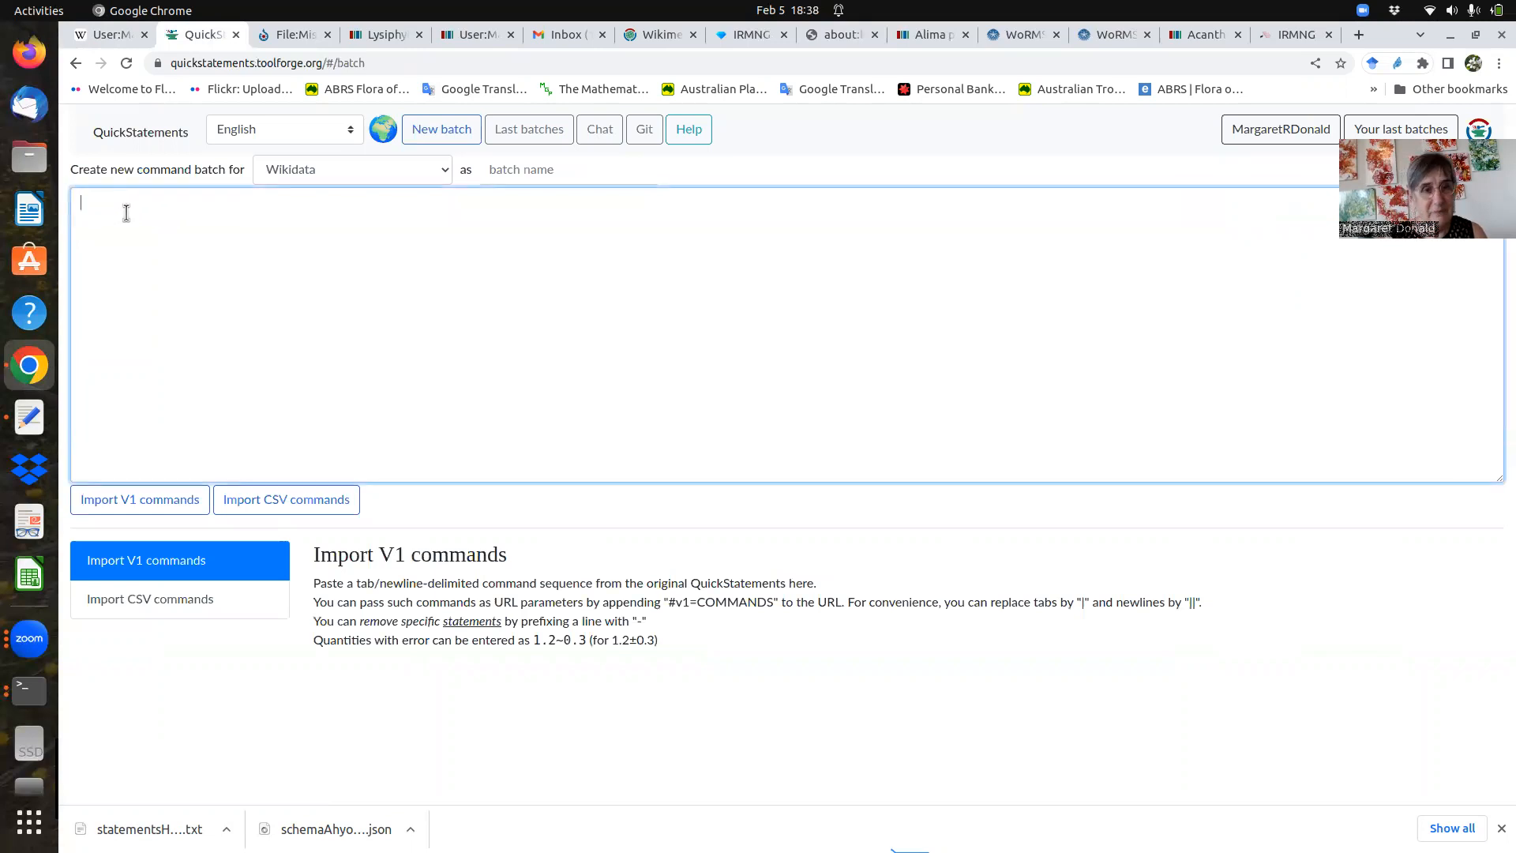
key("ctrl+v")
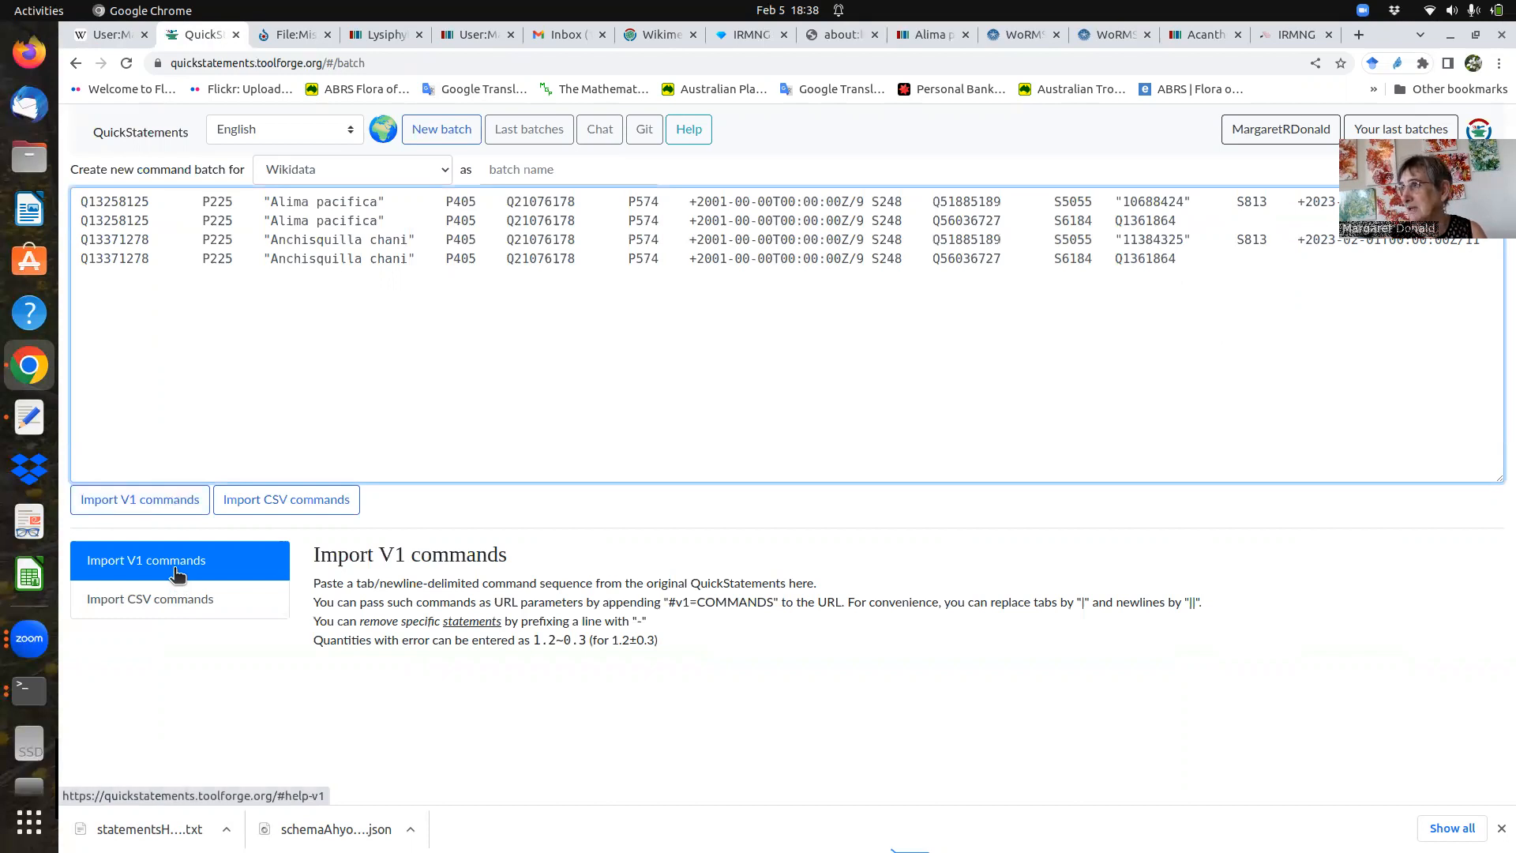
left_click(134, 502)
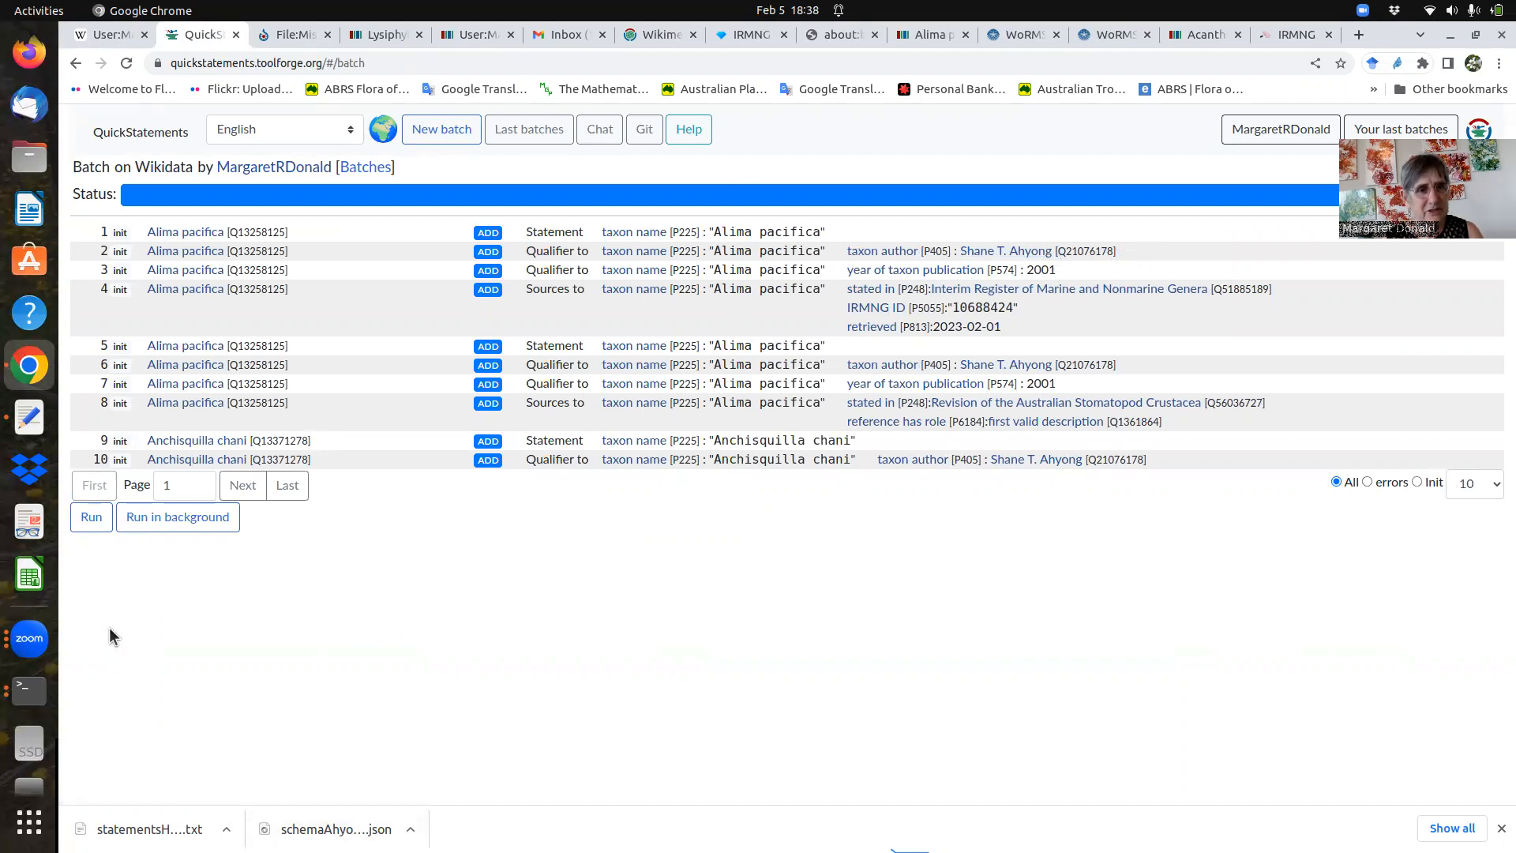
left_click(93, 524)
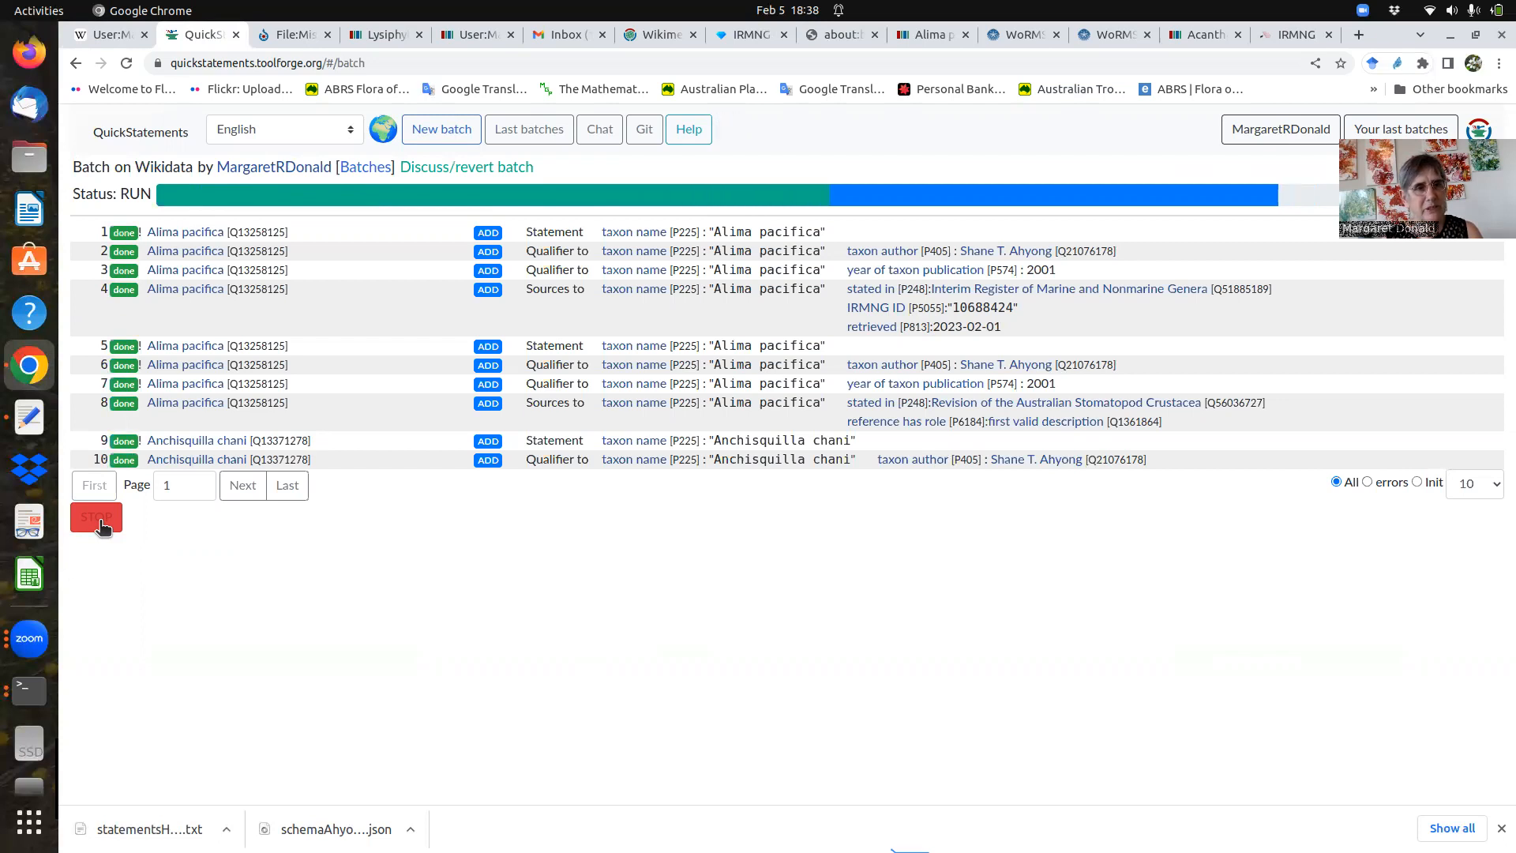
- Open the Alima pacifica item on Wikidata and examine the taxon name statement's qualifiers and expanded references
middle_click(187, 239)
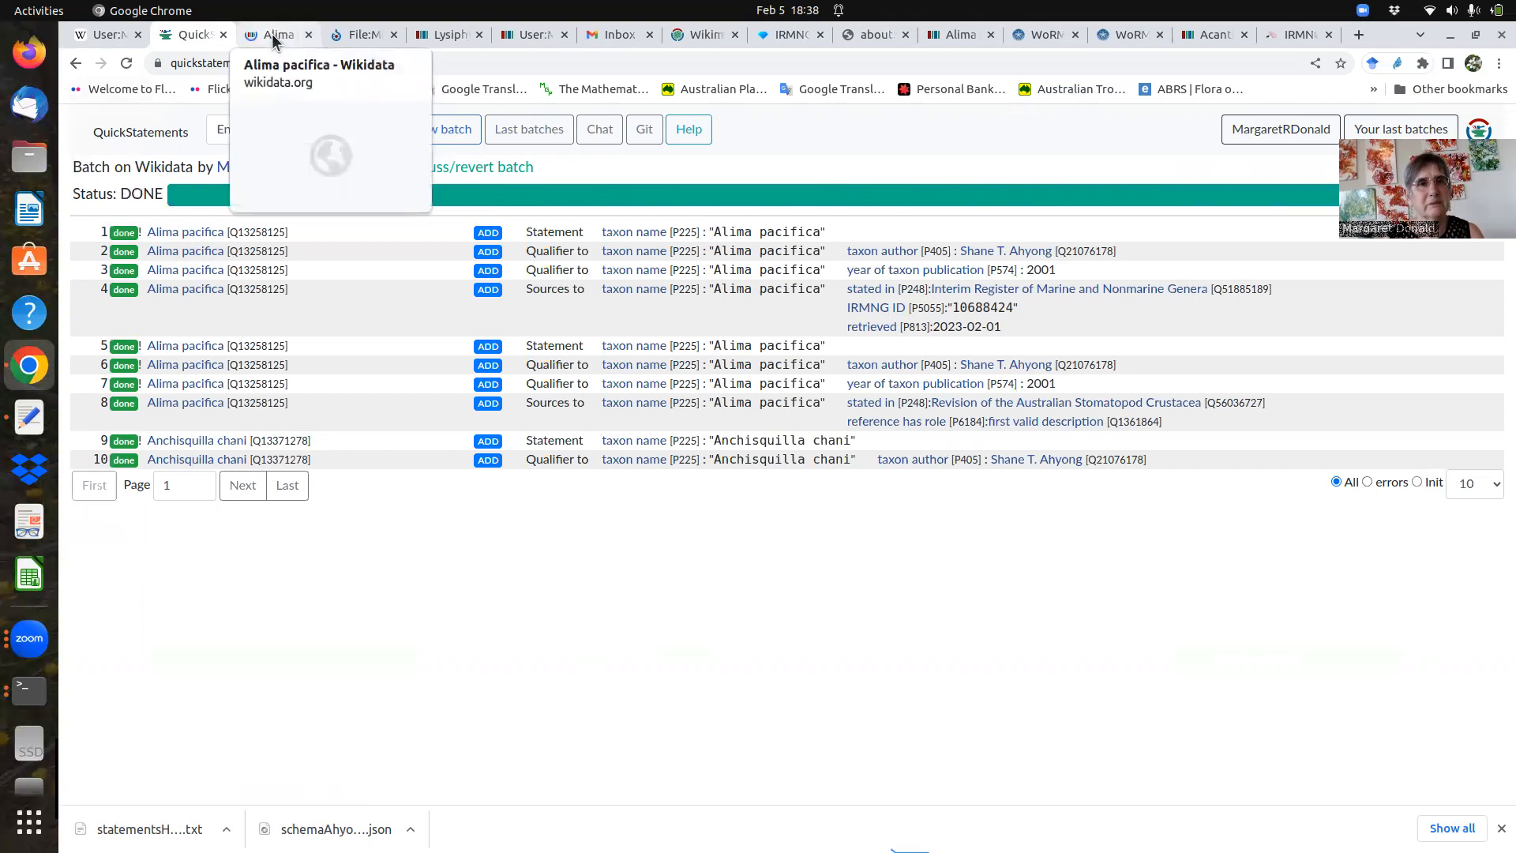
left_click(272, 33)
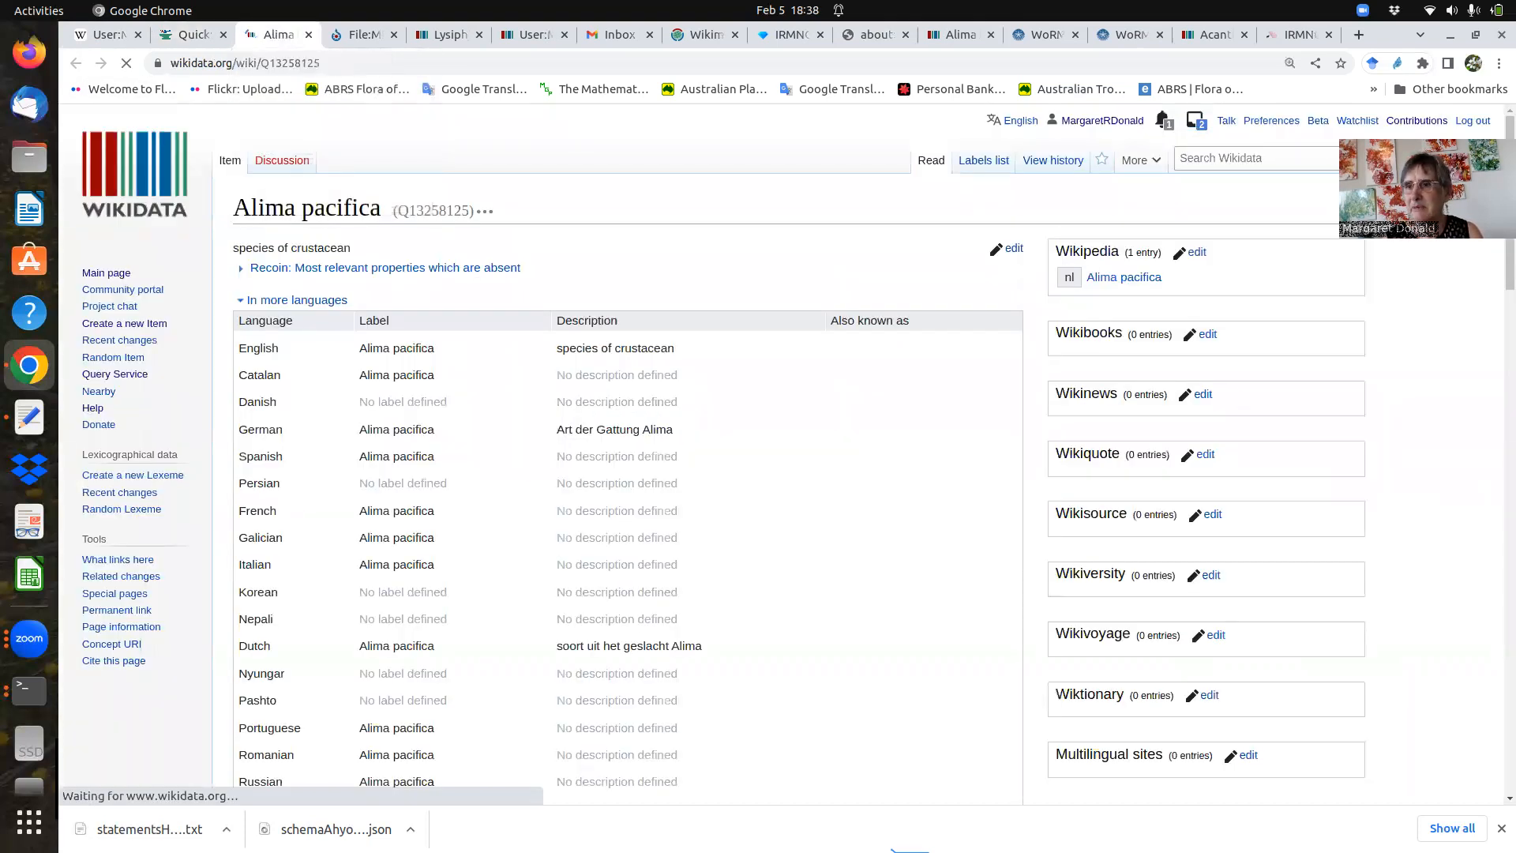
scroll(1498, 389, "down", 10)
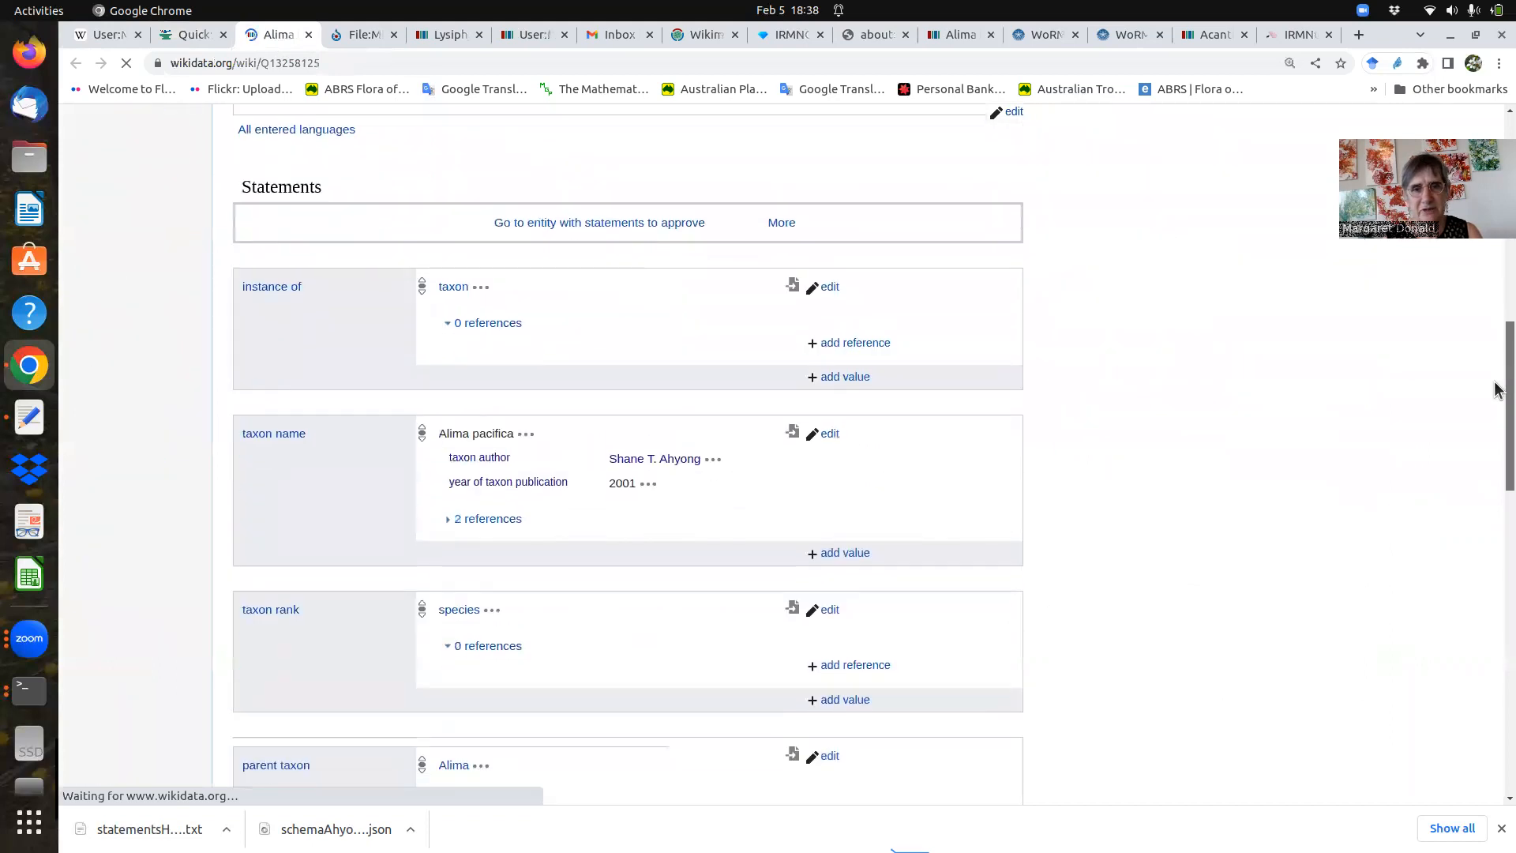
left_click(477, 463)
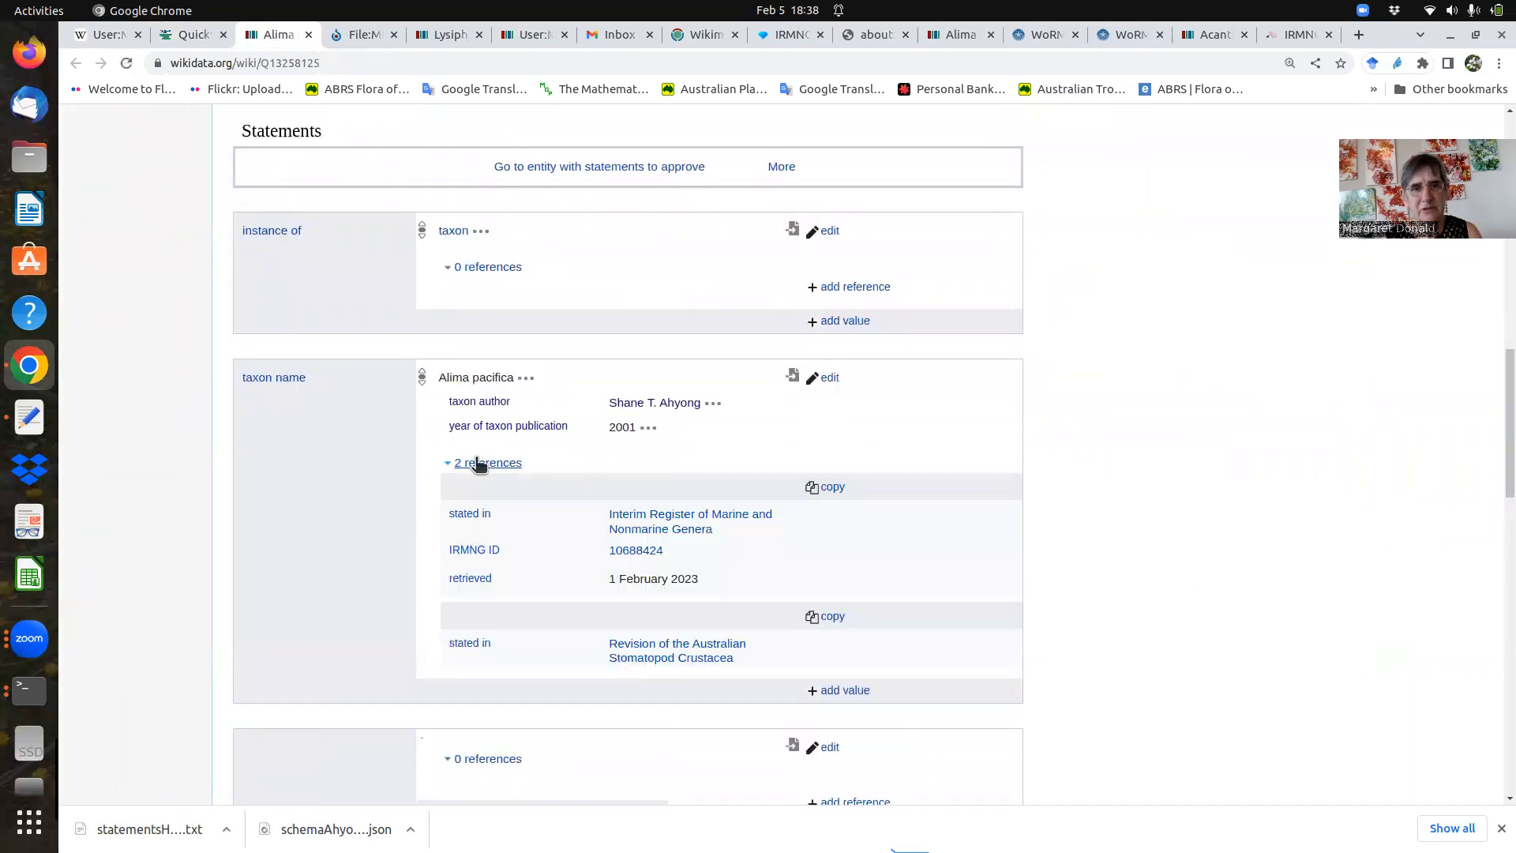
- Open the item's Australian Faunal Directory page and copy the page range 191-192 from the Alima pacifica citation
left_click_drag(1497, 399, 1498, 564)
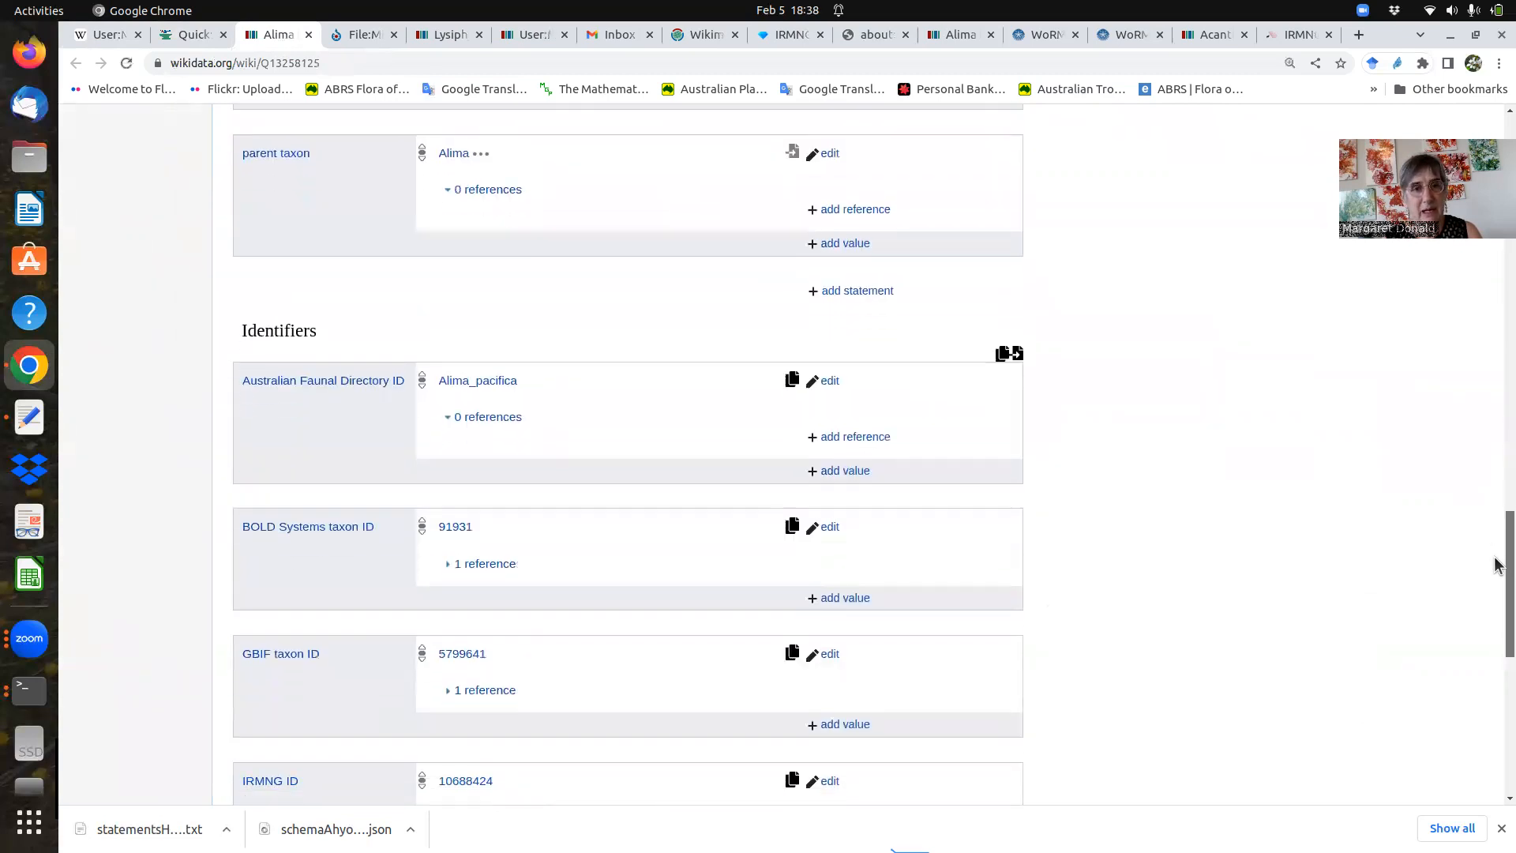
middle_click(489, 387)
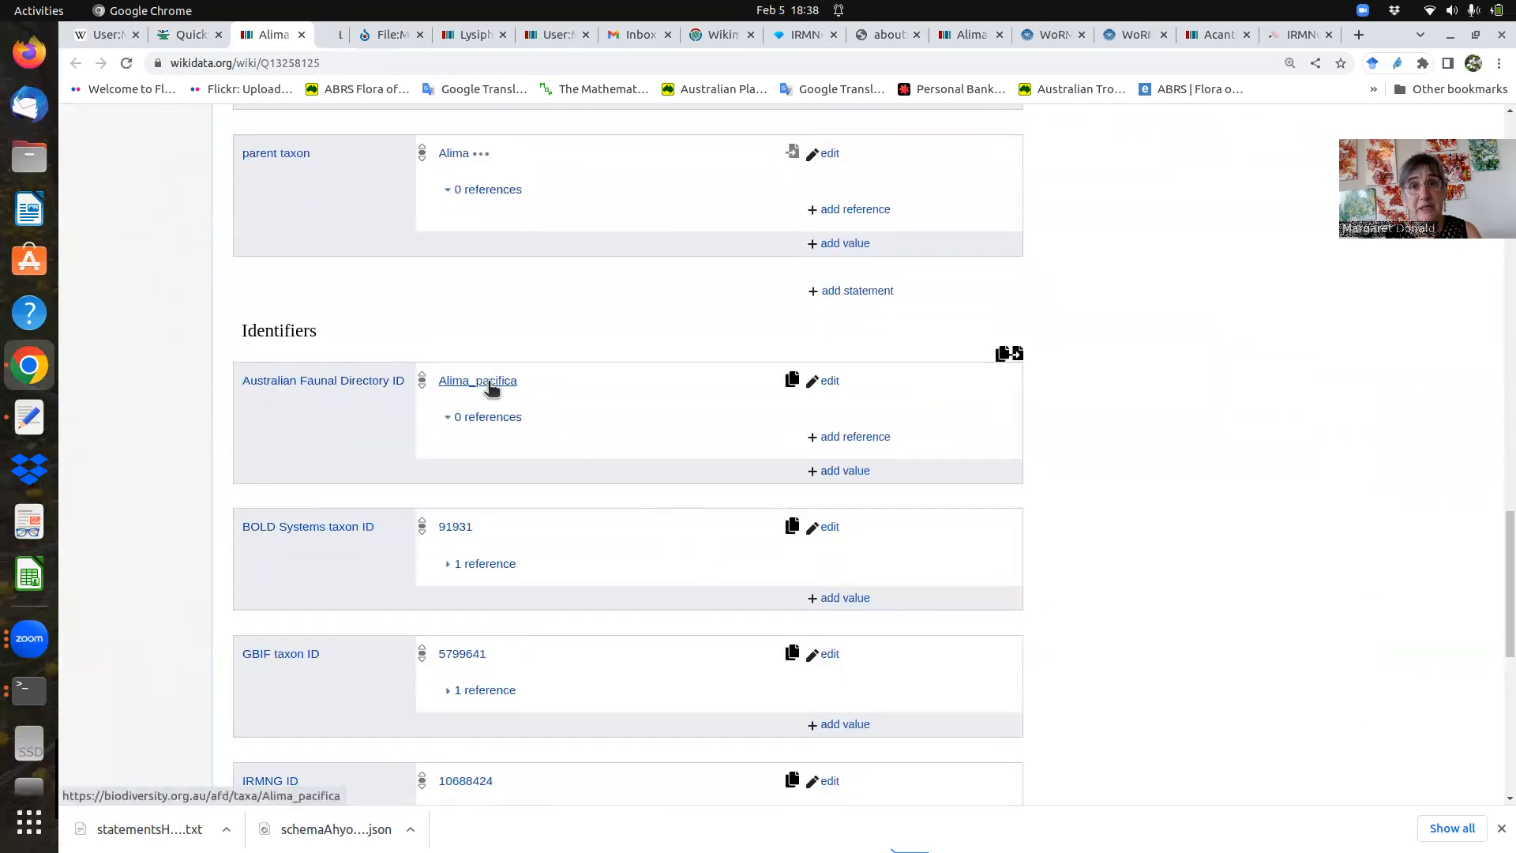
left_click(341, 36)
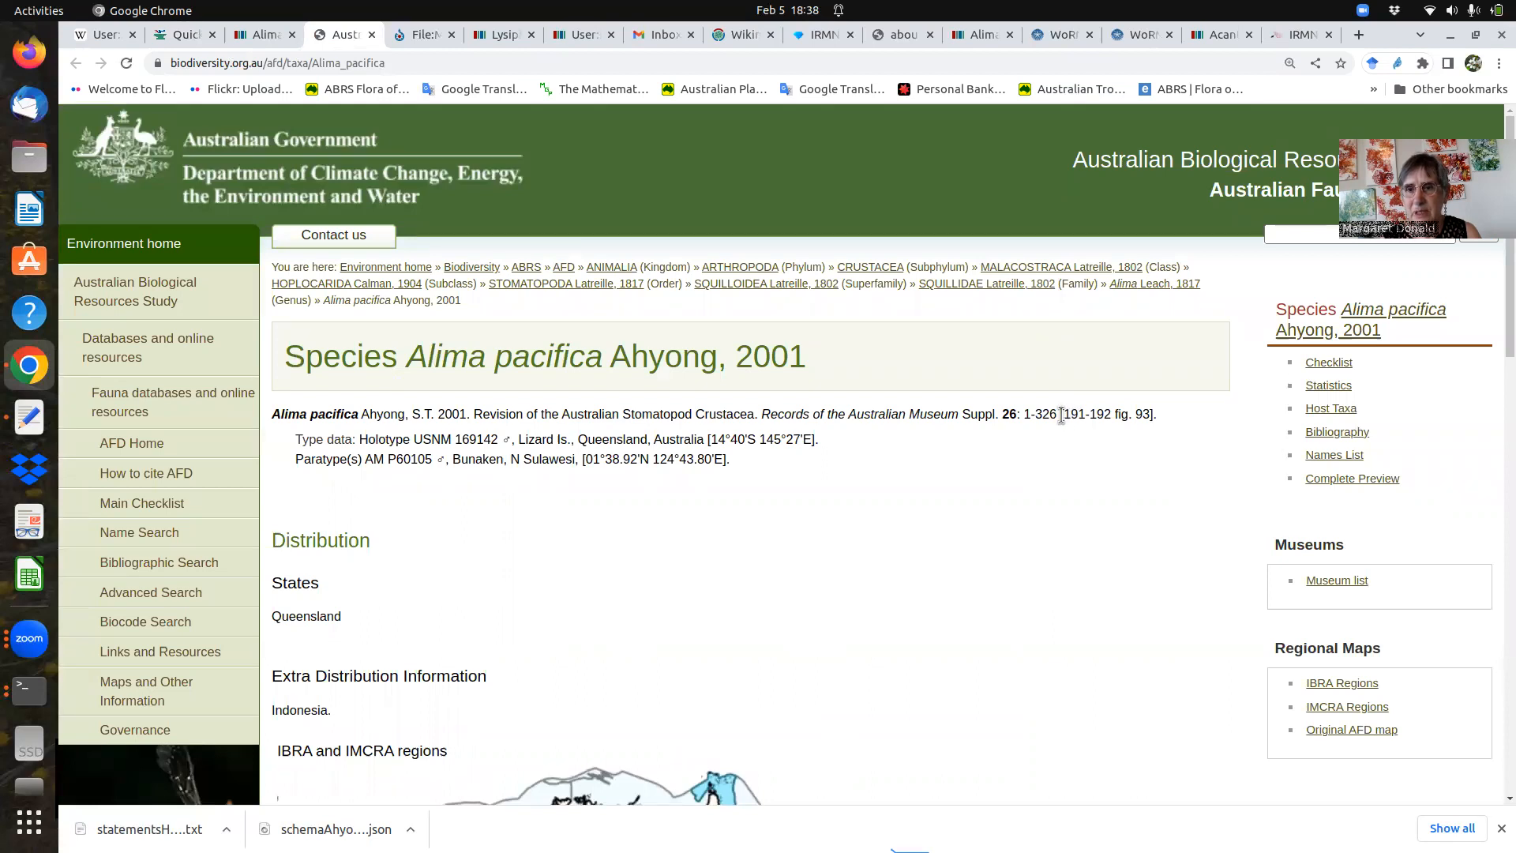
left_click_drag(1062, 416, 1112, 416)
key("ctrl+c")
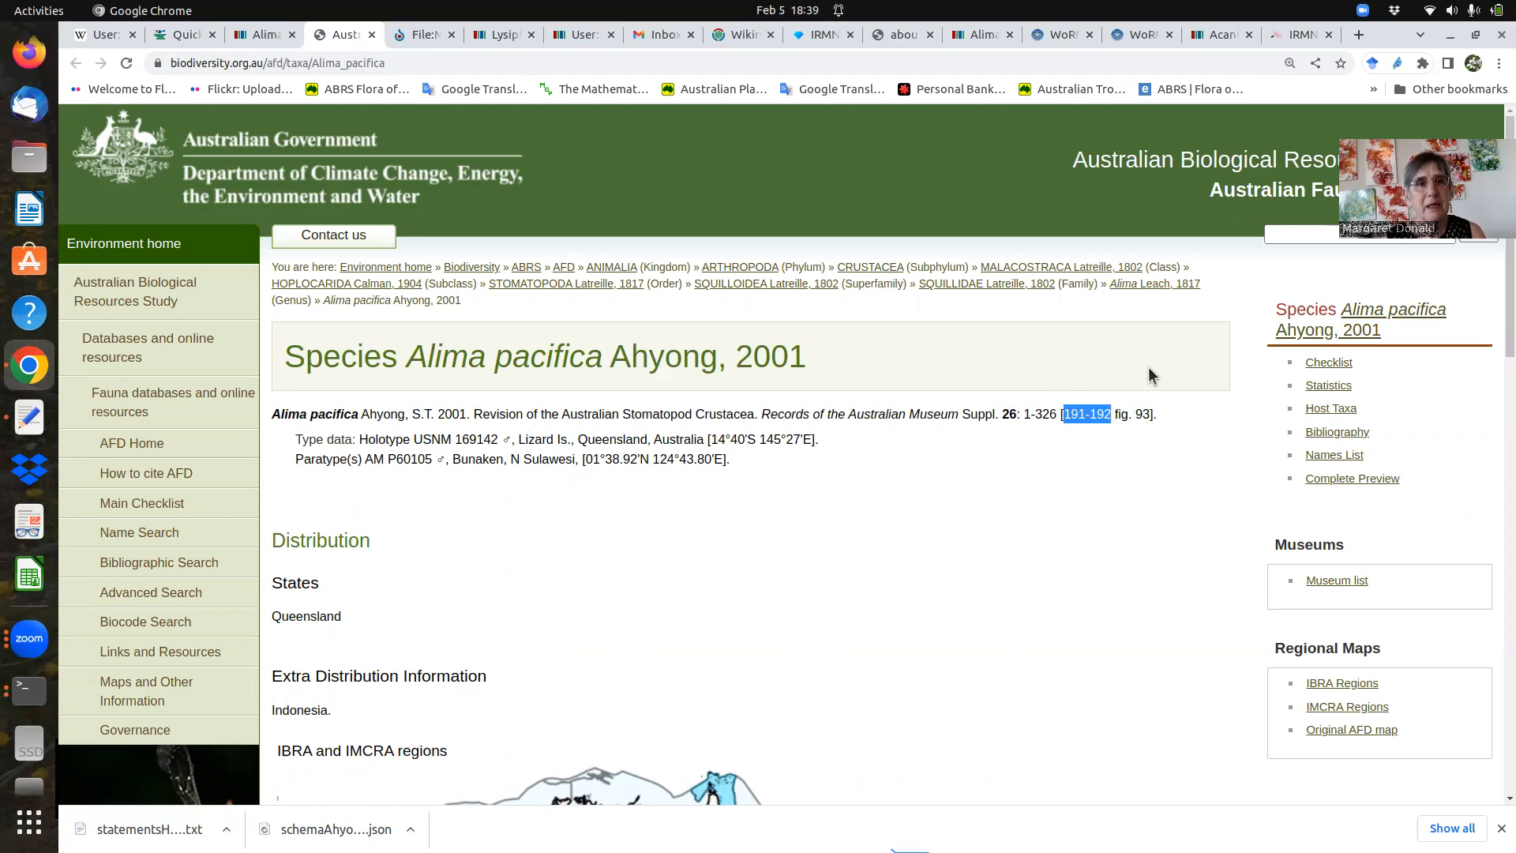
- Add page(s) 191-192 to the Revision of the Australian Stomatopod Crustacea reference of Alima pacifica's taxon name statement on Wikidata and publish it
left_click(263, 35)
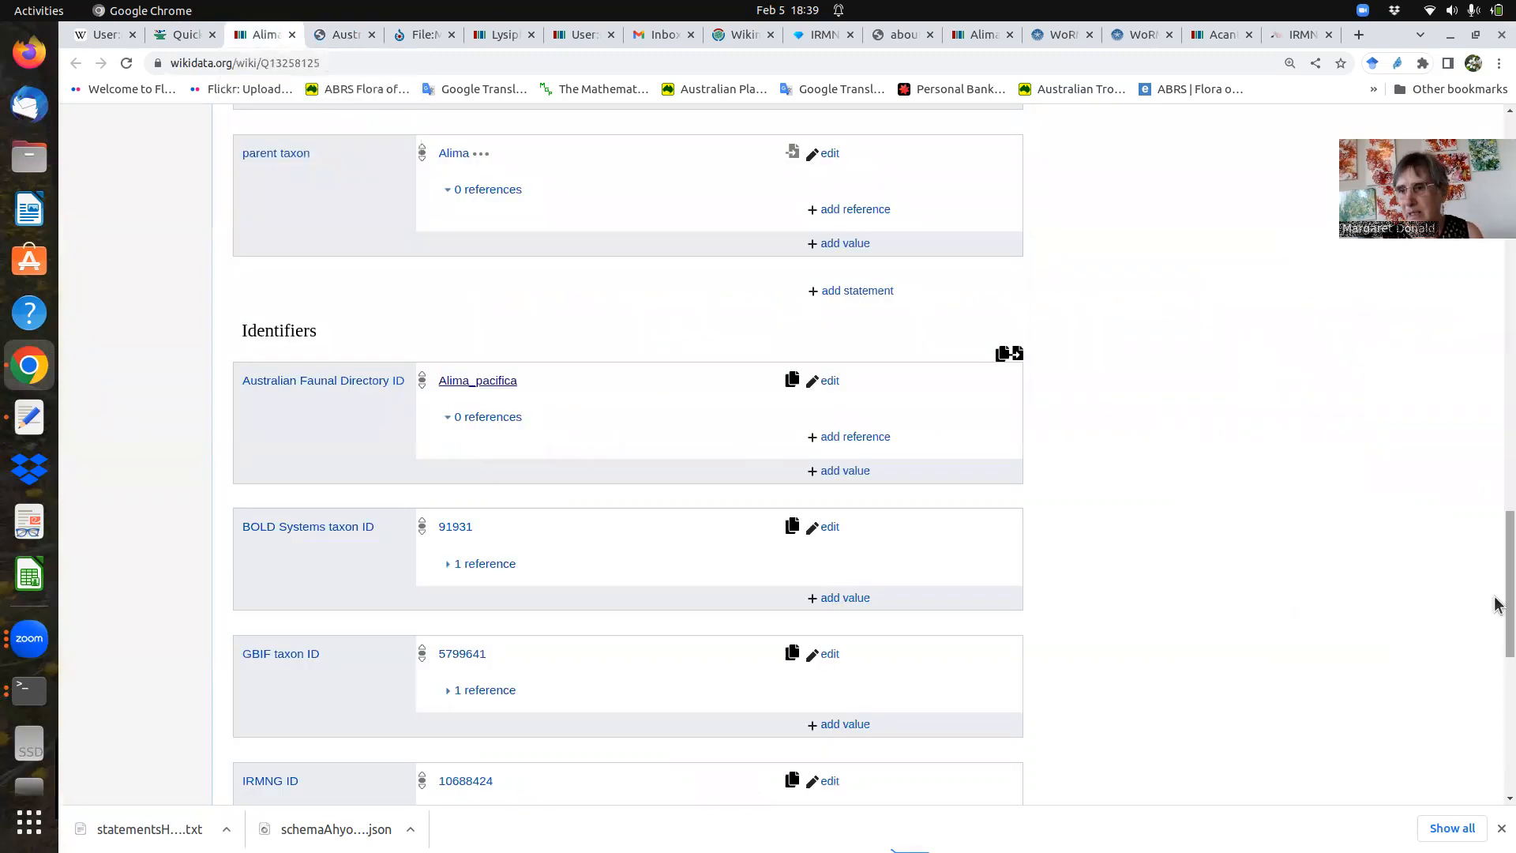
left_click_drag(1497, 583, 1484, 628)
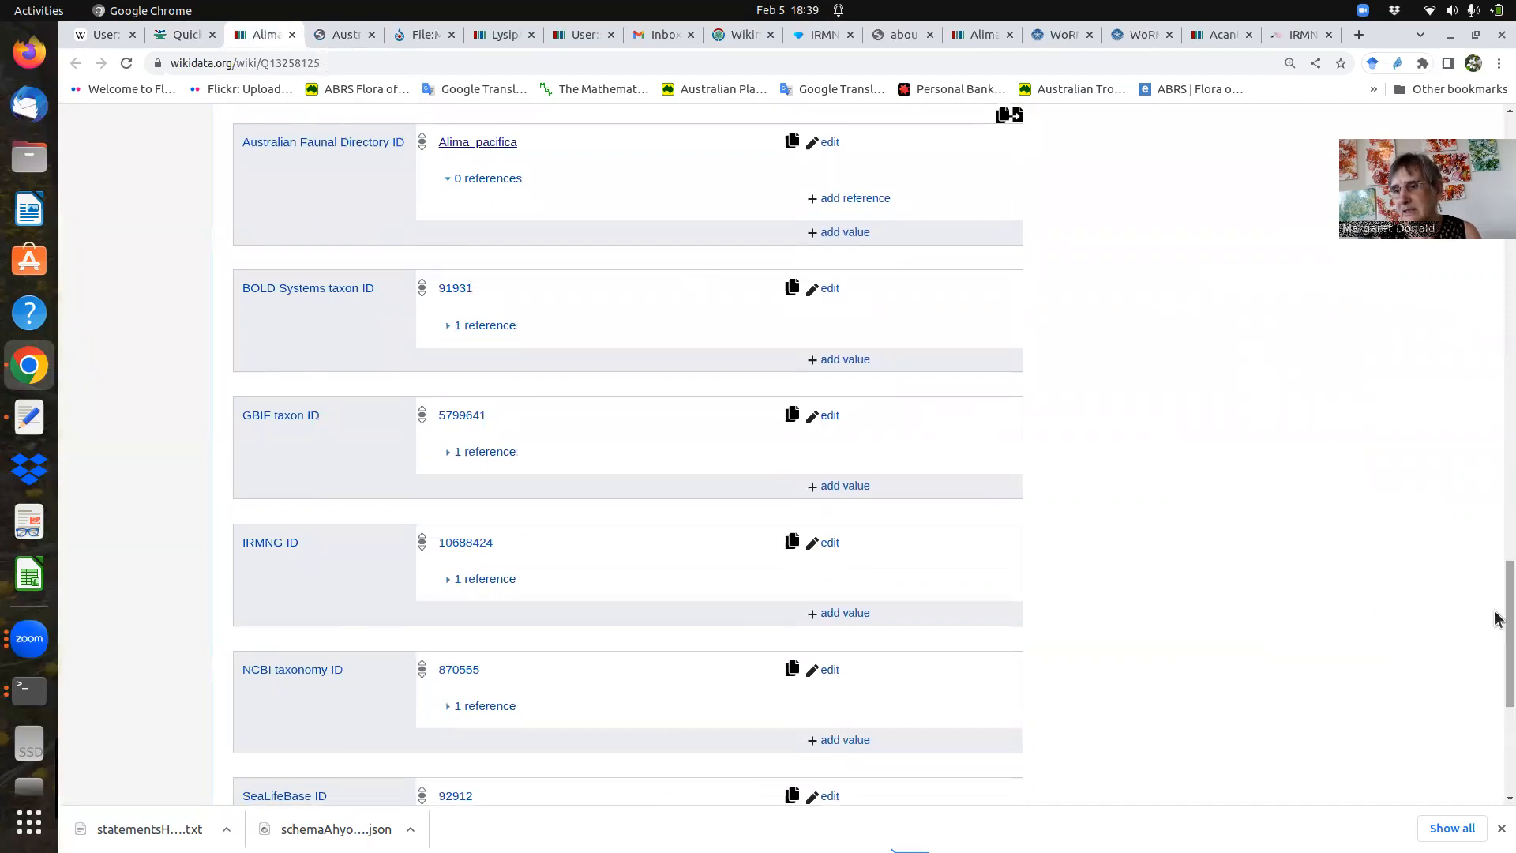
left_click_drag(1499, 616, 1477, 404)
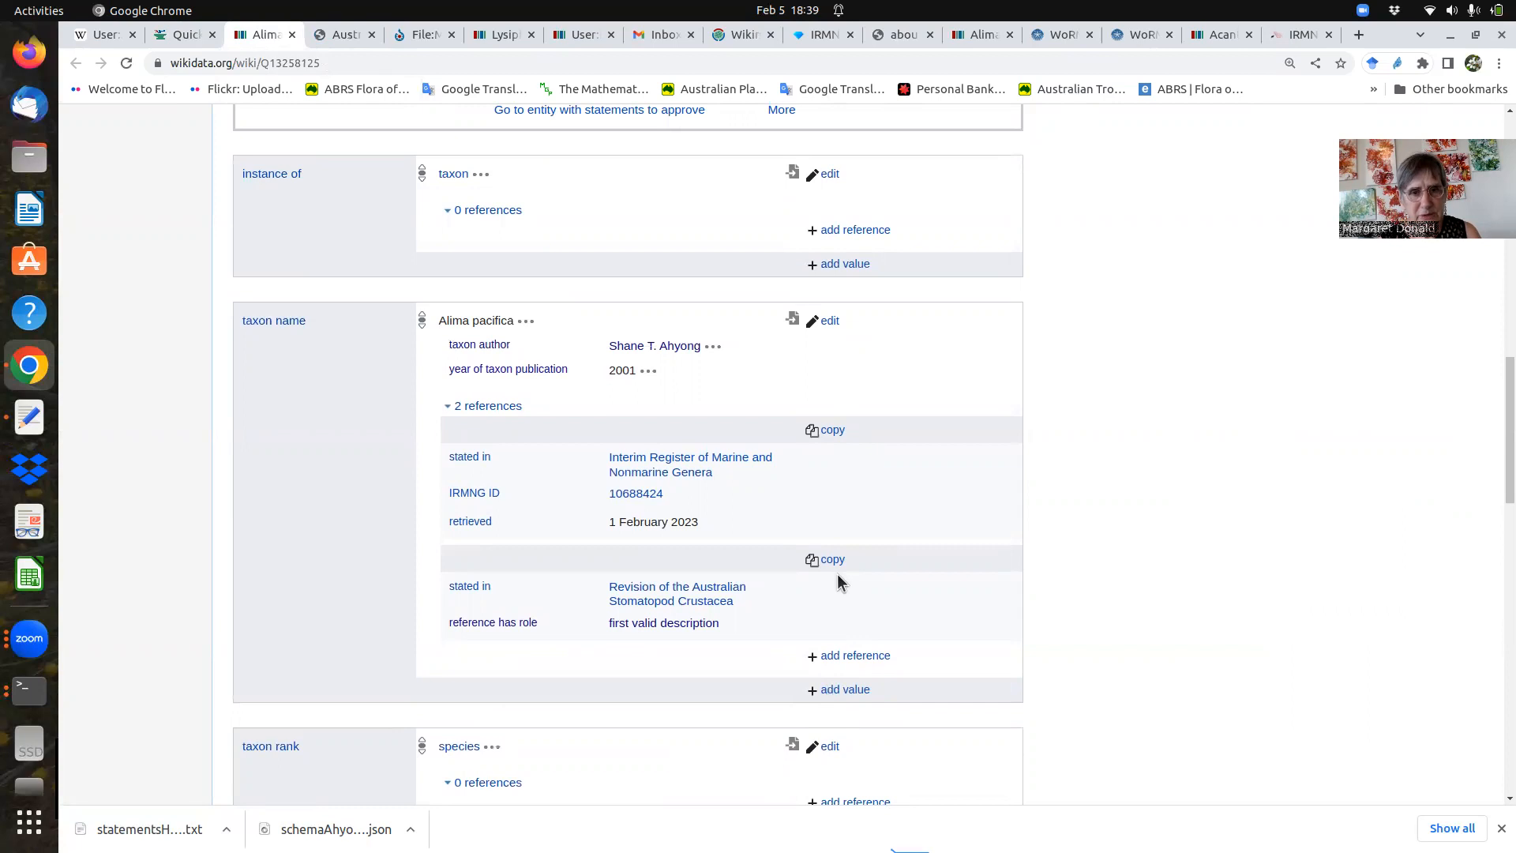
left_click(828, 324)
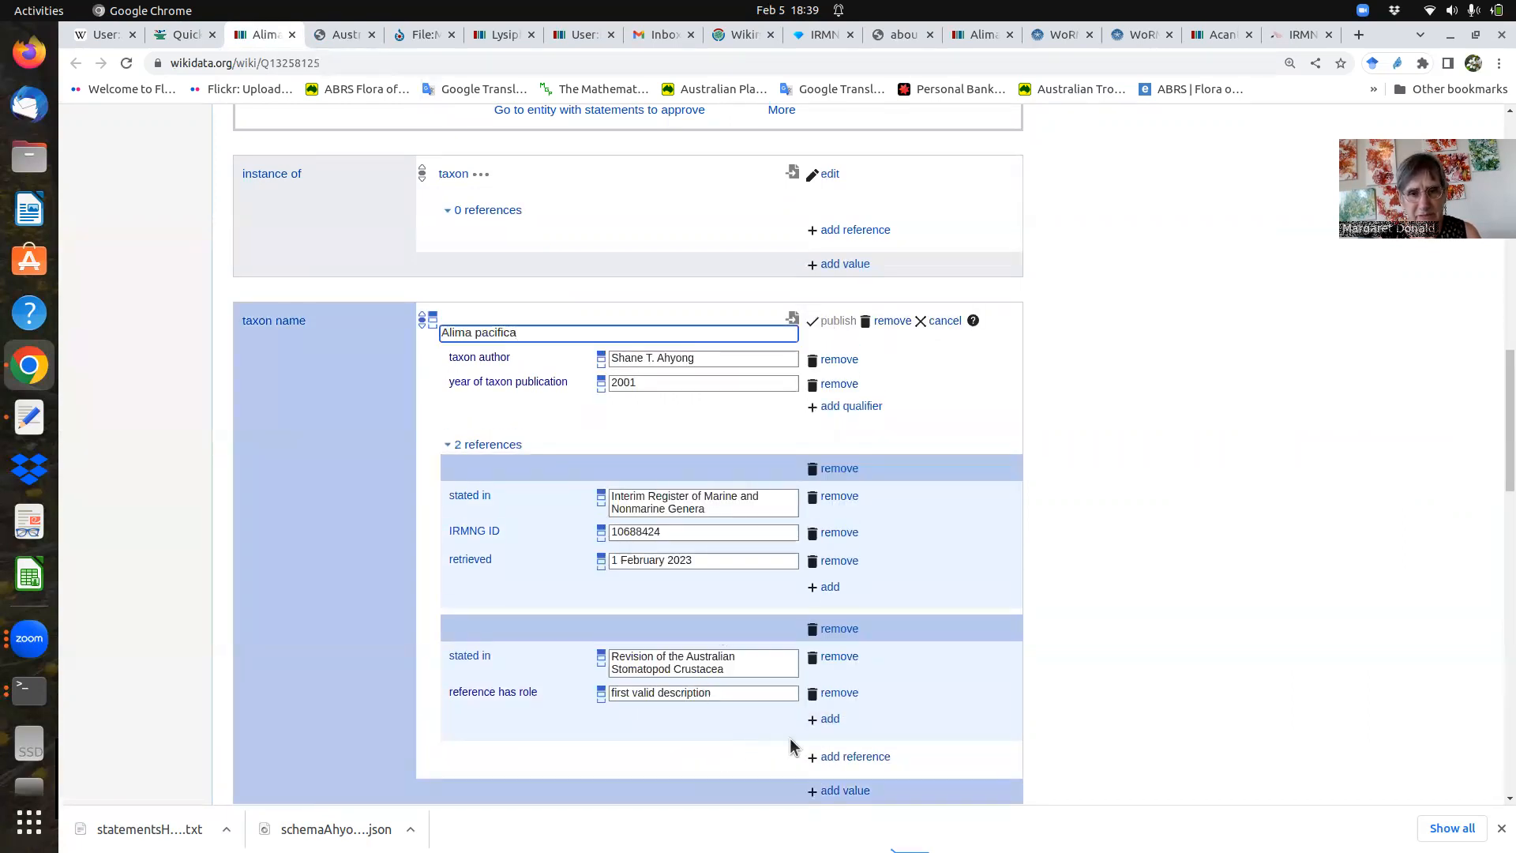
left_click(830, 720)
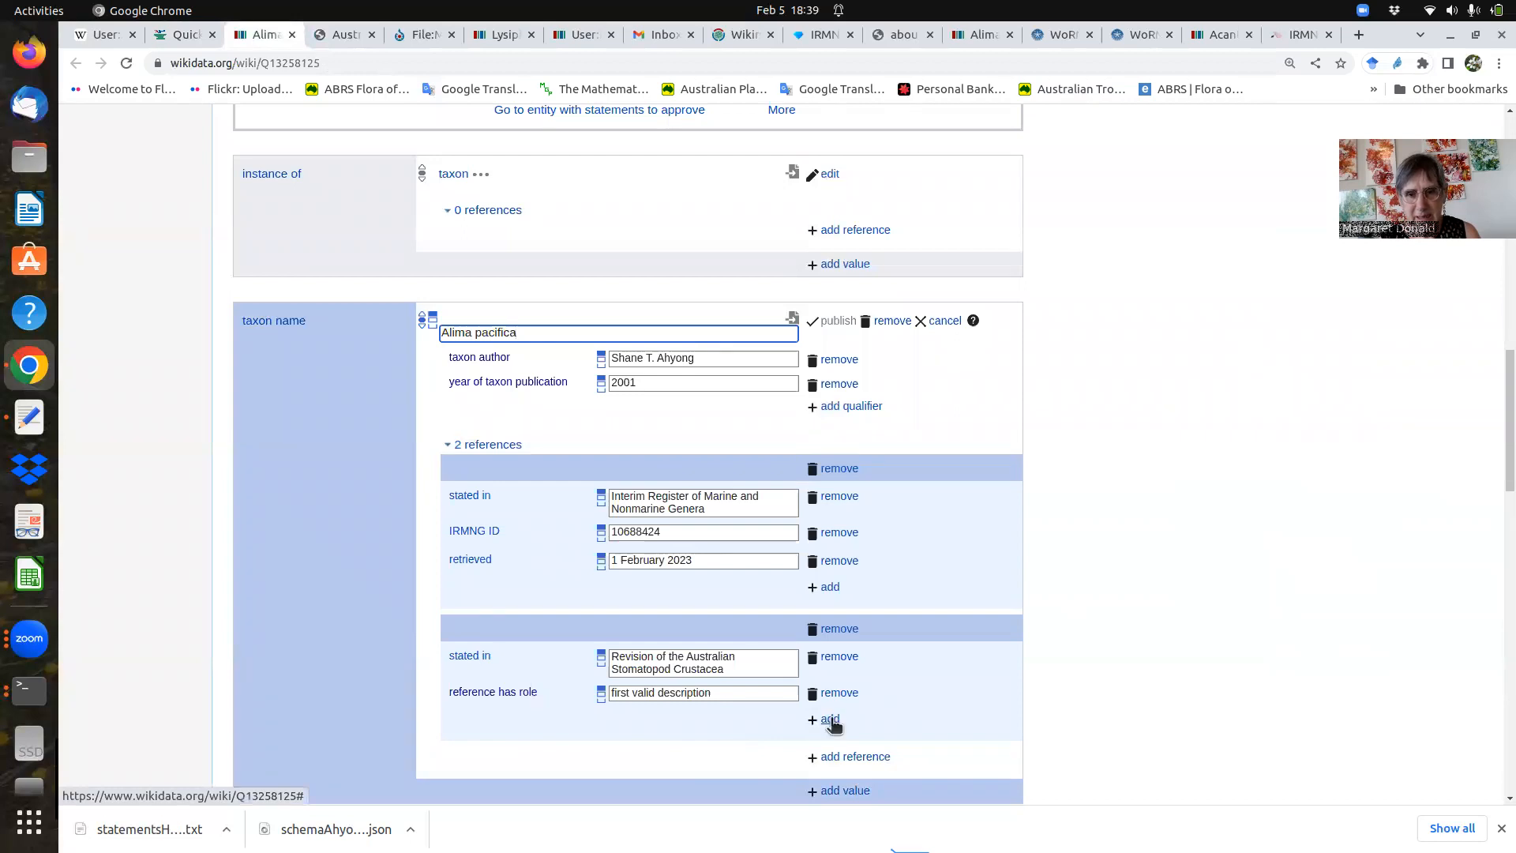
type("pages")
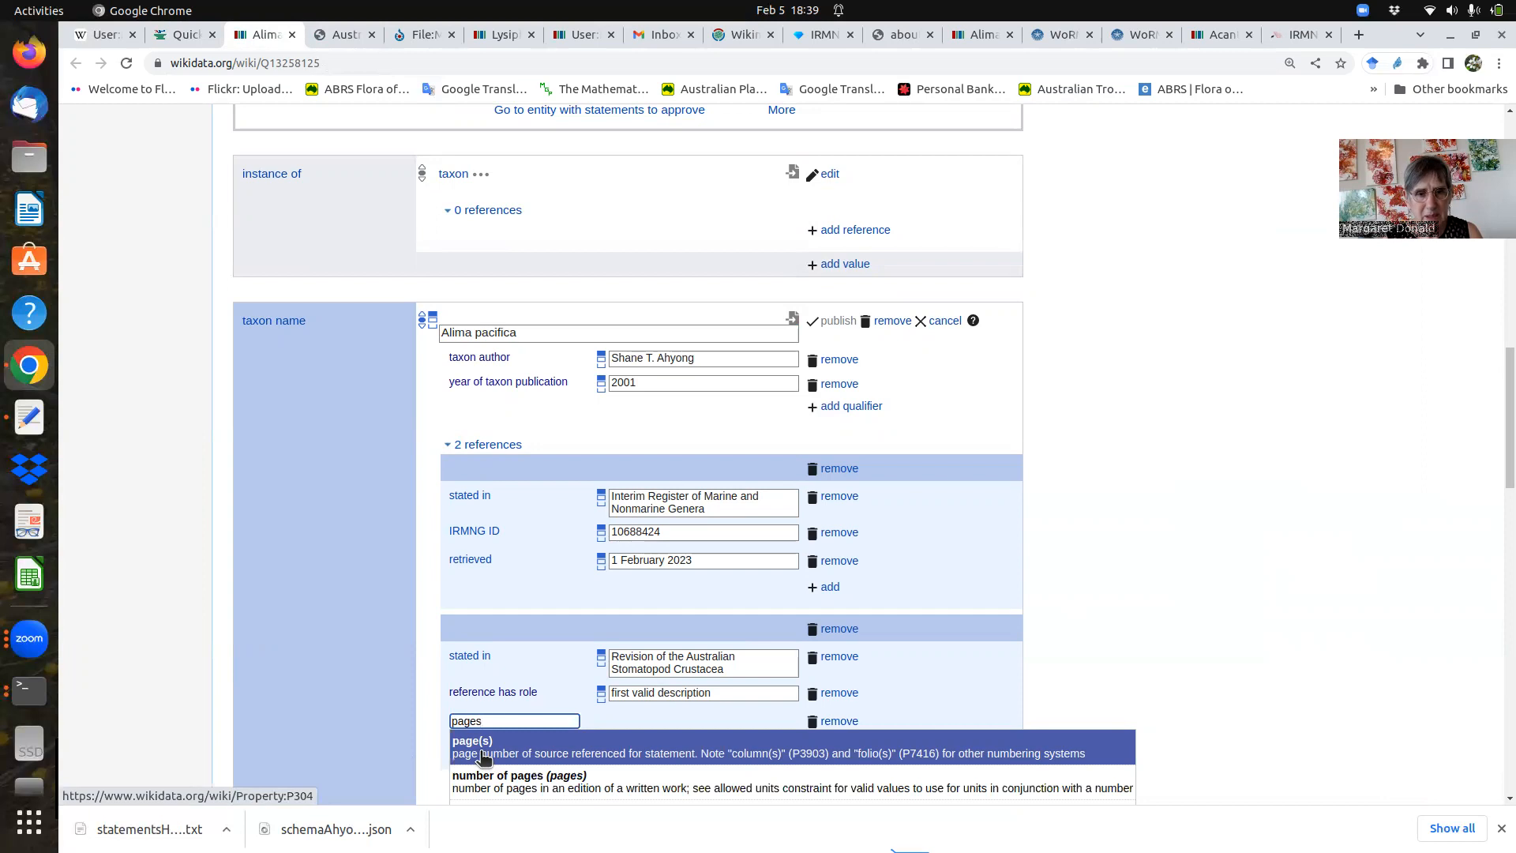
left_click(505, 743)
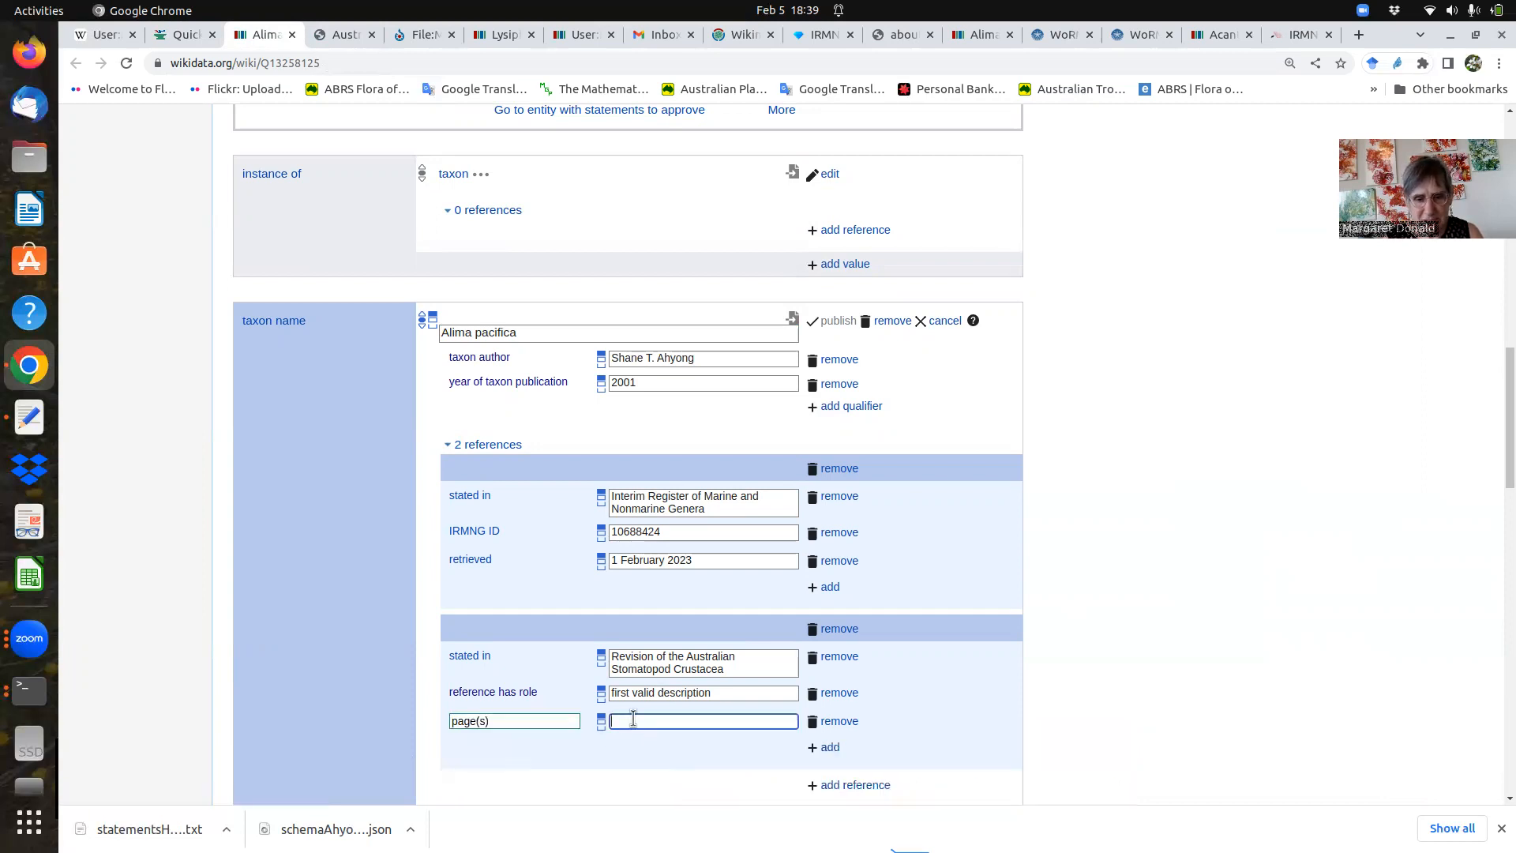
key("ctrl+v")
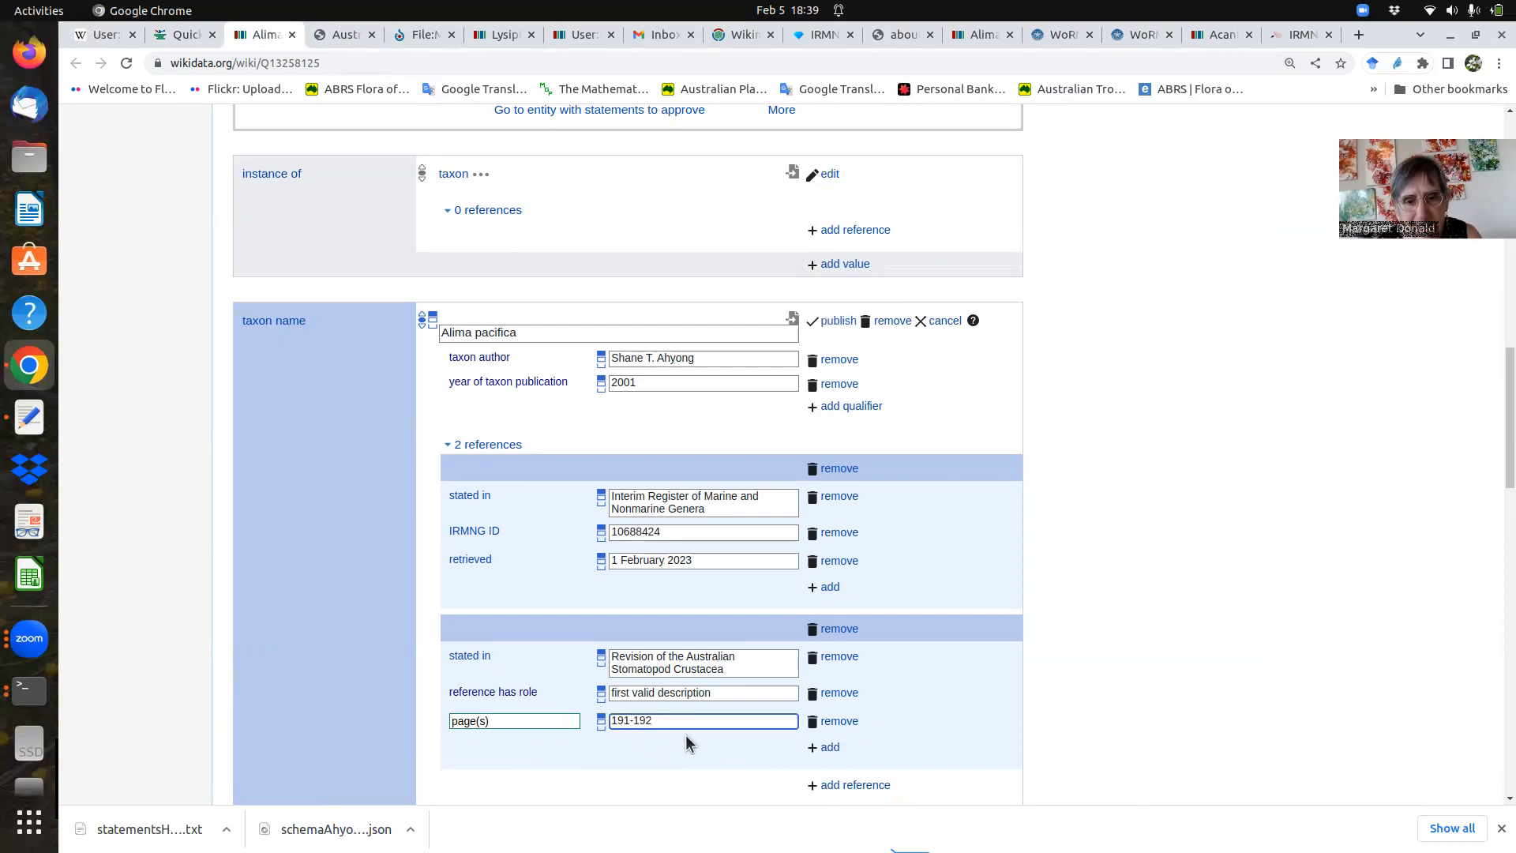
left_click(838, 322)
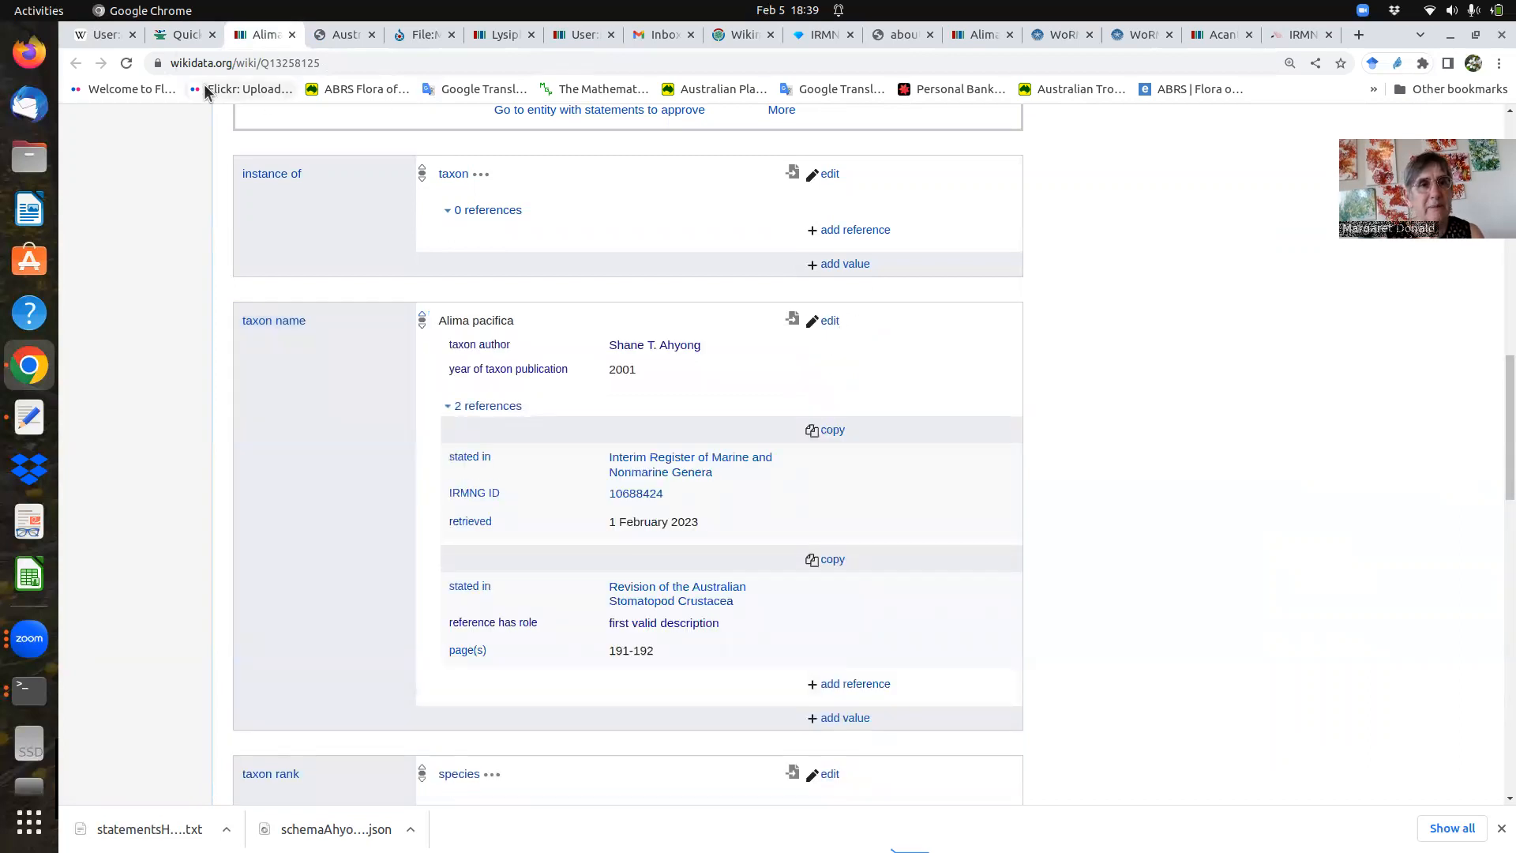
- Open the Anchisquilla chani item from the QuickStatements batch and examine the qualifiers and references of its taxon name statement
left_click(175, 34)
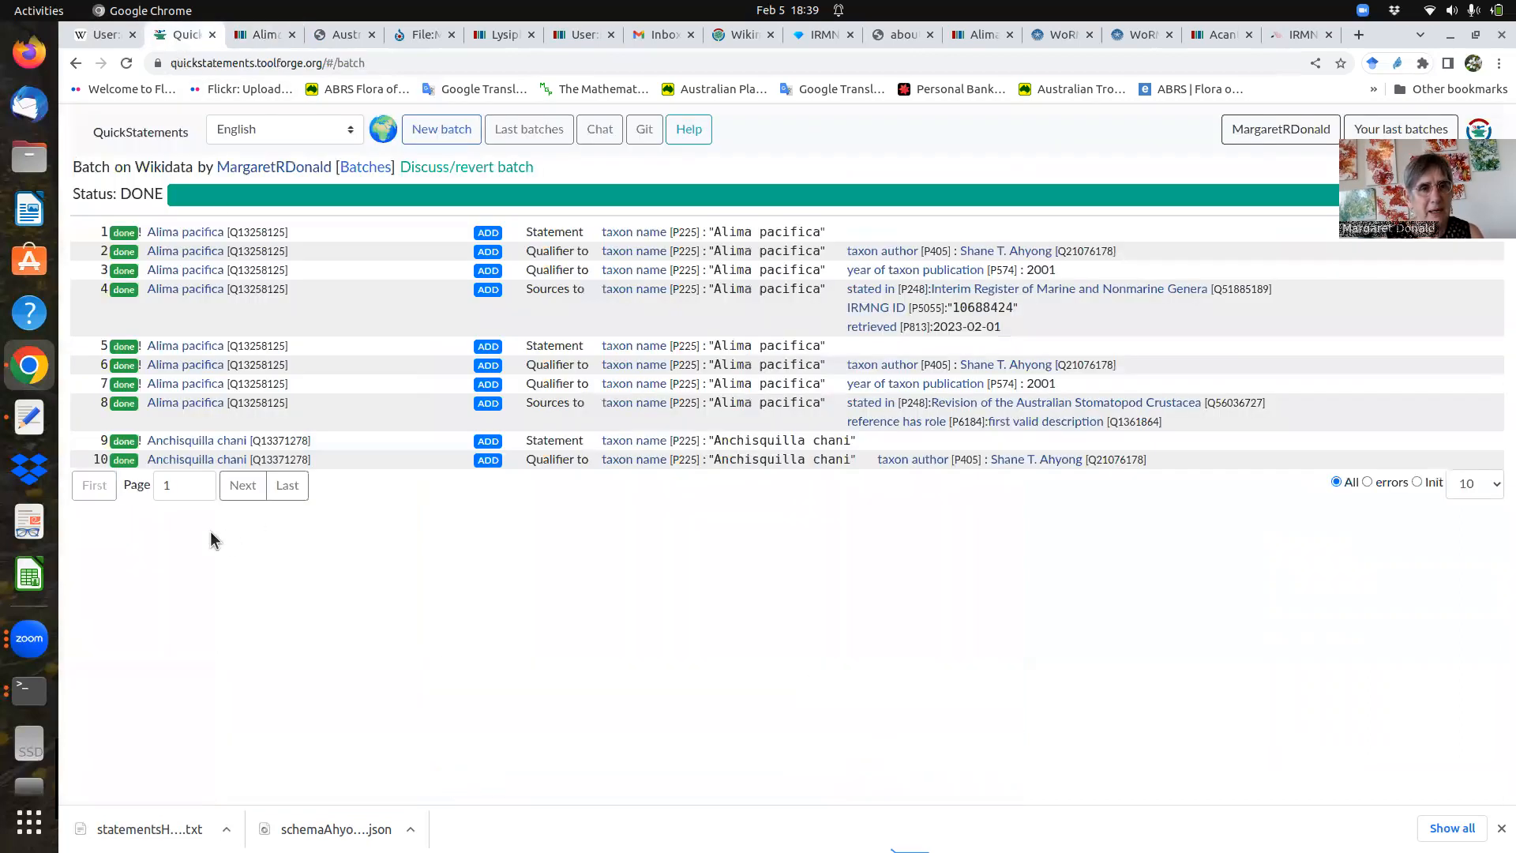
middle_click(194, 441)
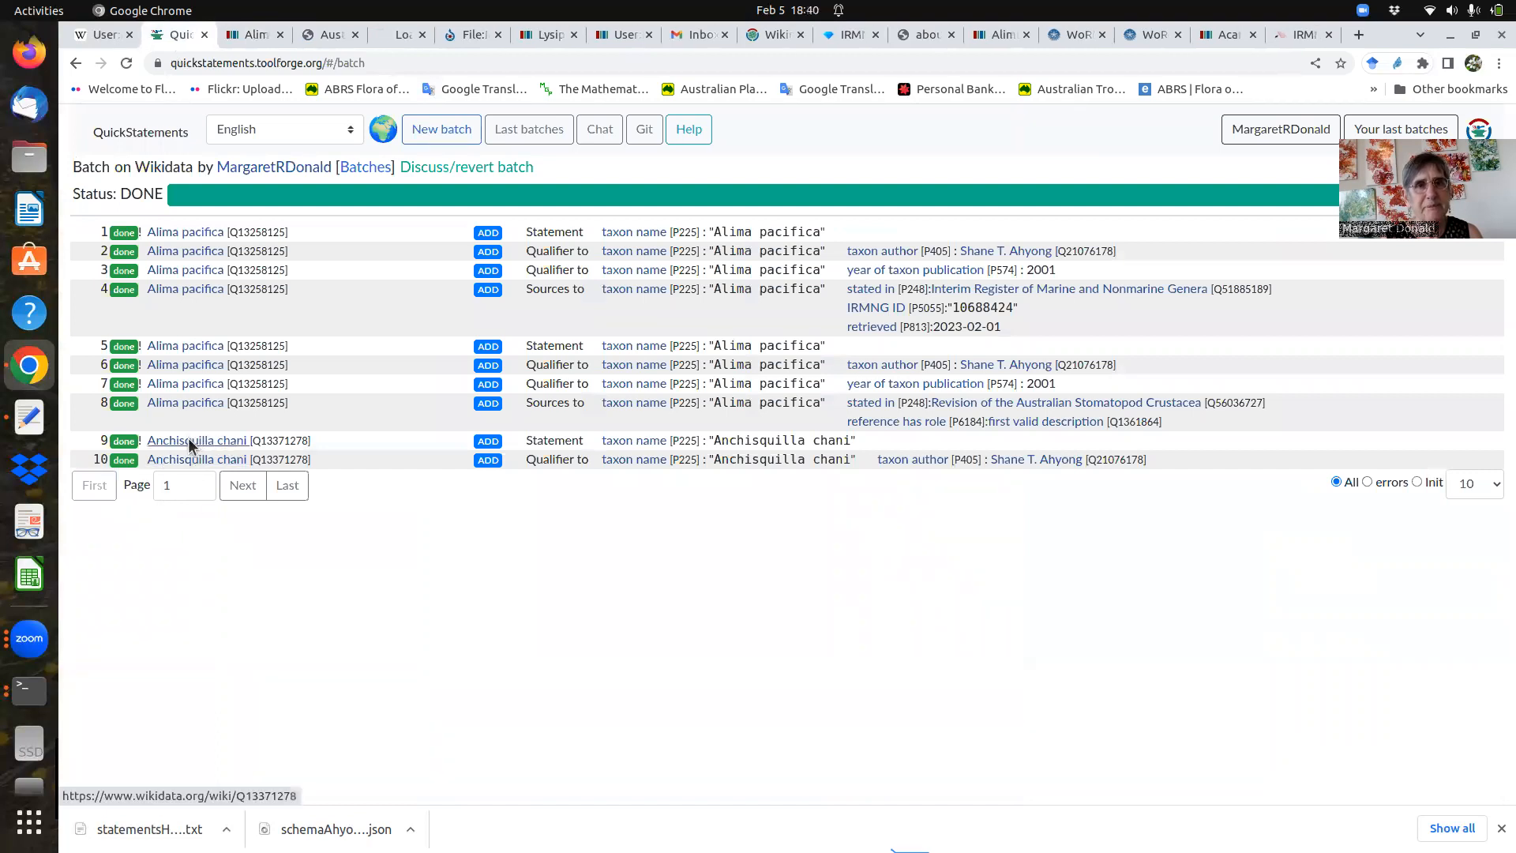
left_click(391, 33)
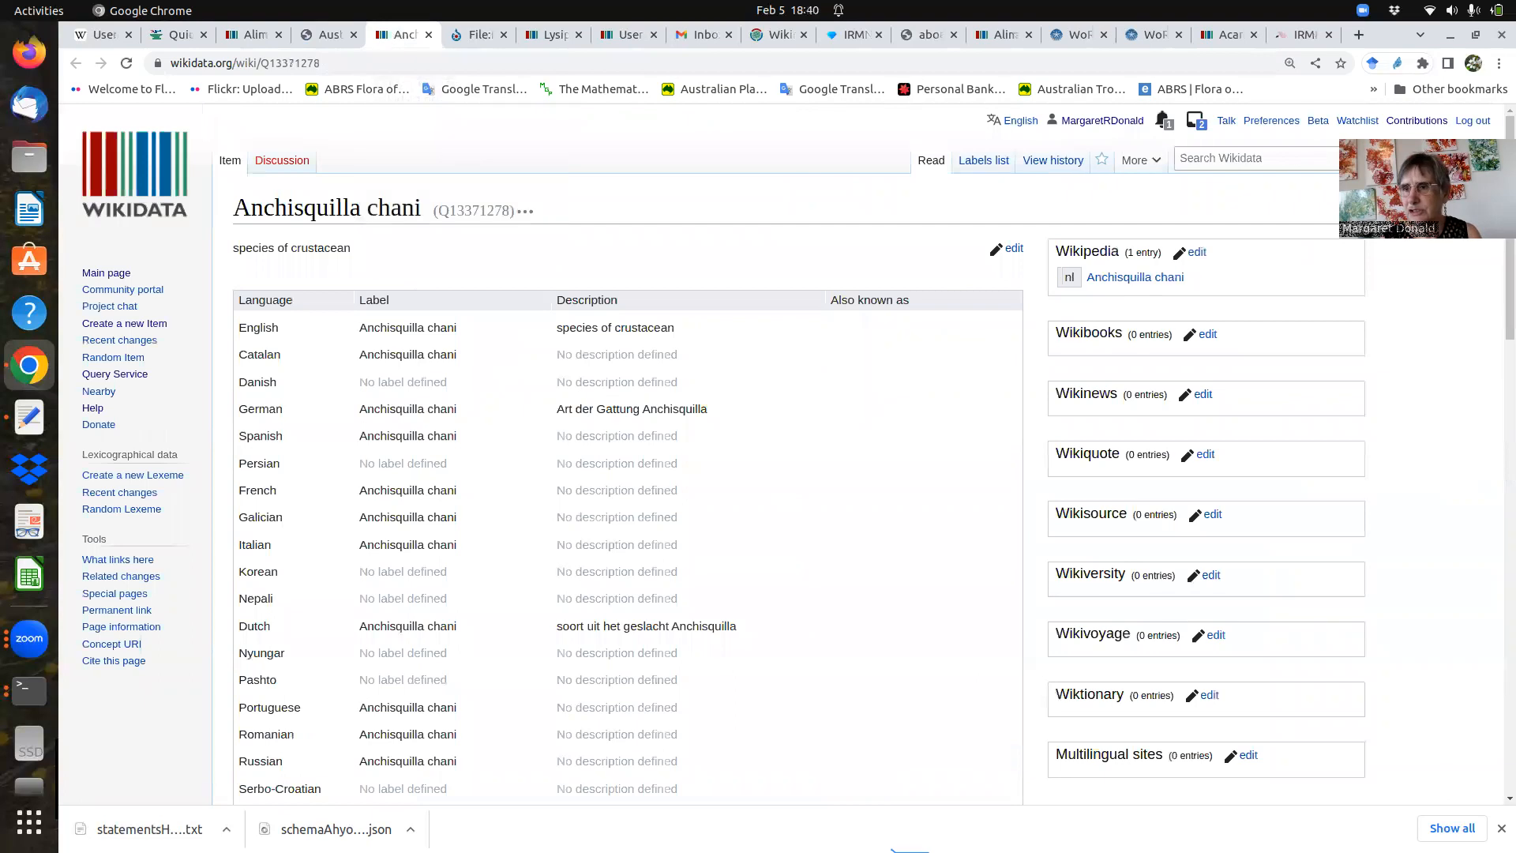
scroll(1503, 324, "down", 1)
left_click_drag(1503, 324, 1495, 592)
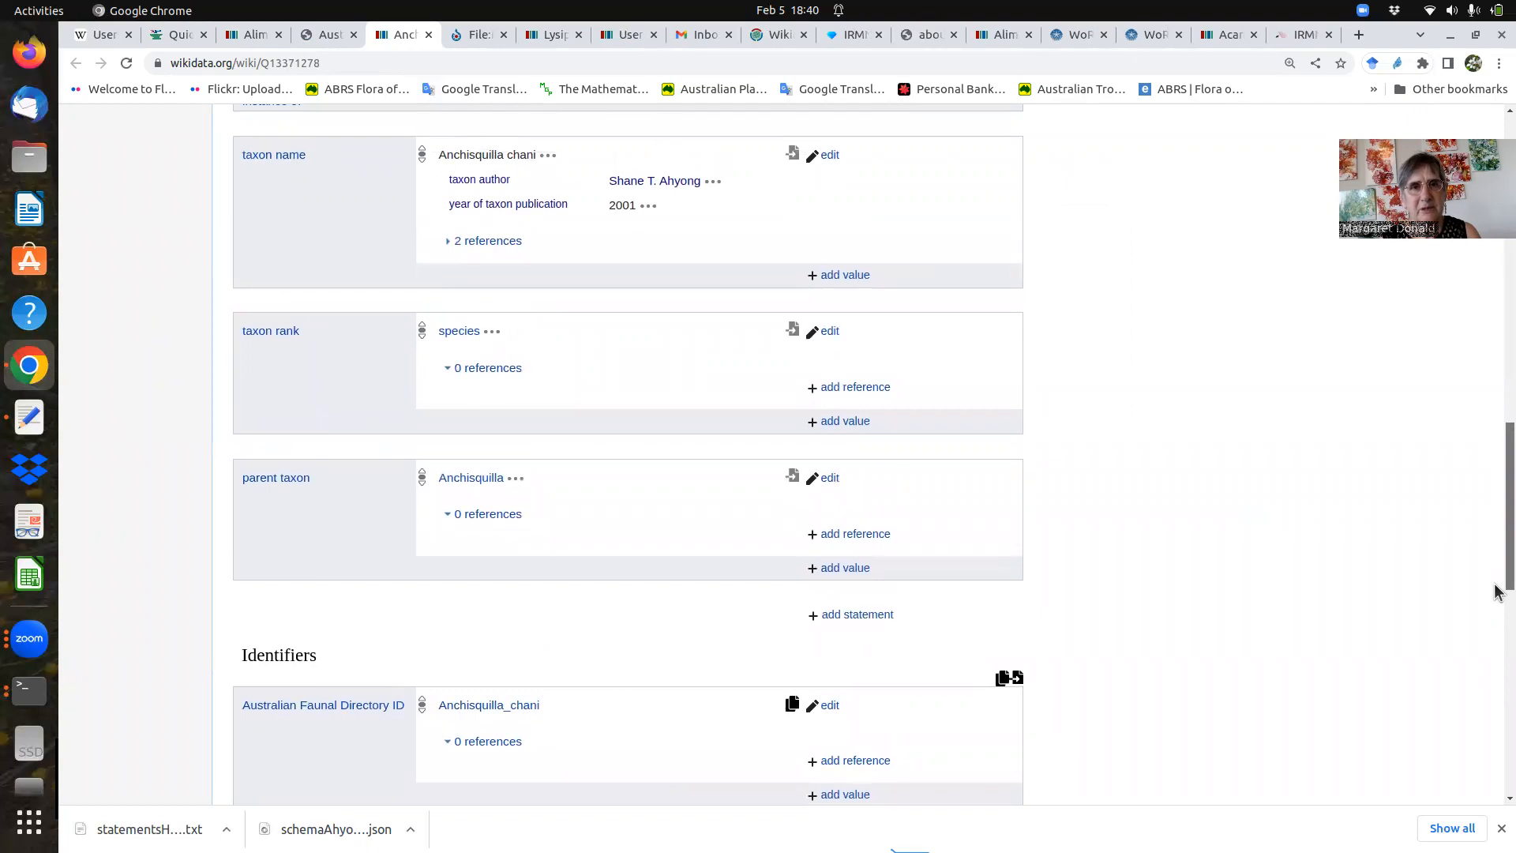
left_click(502, 246)
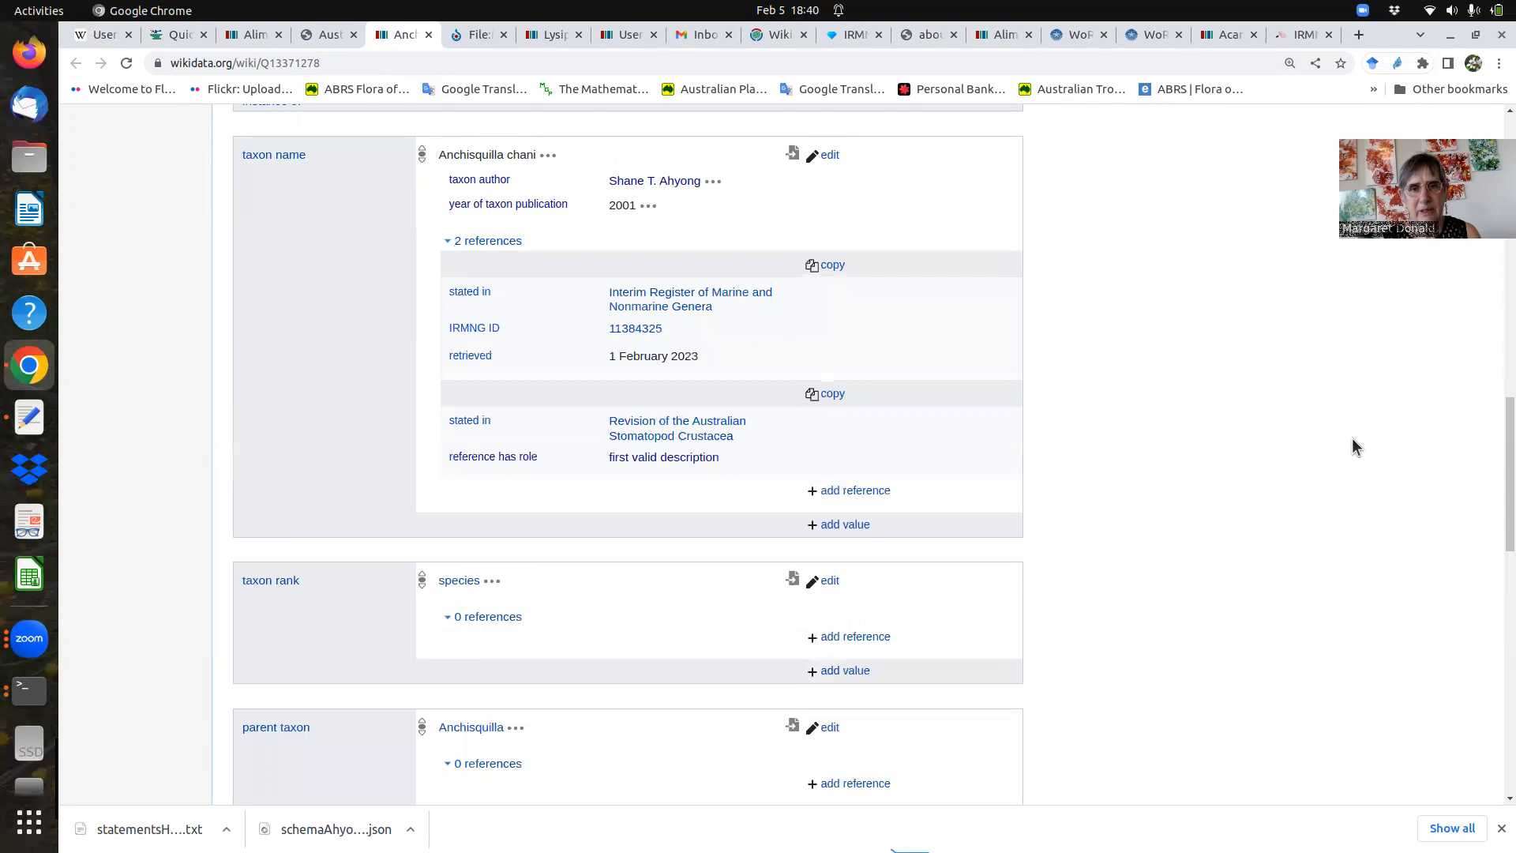
left_click_drag(1506, 442, 1500, 131)
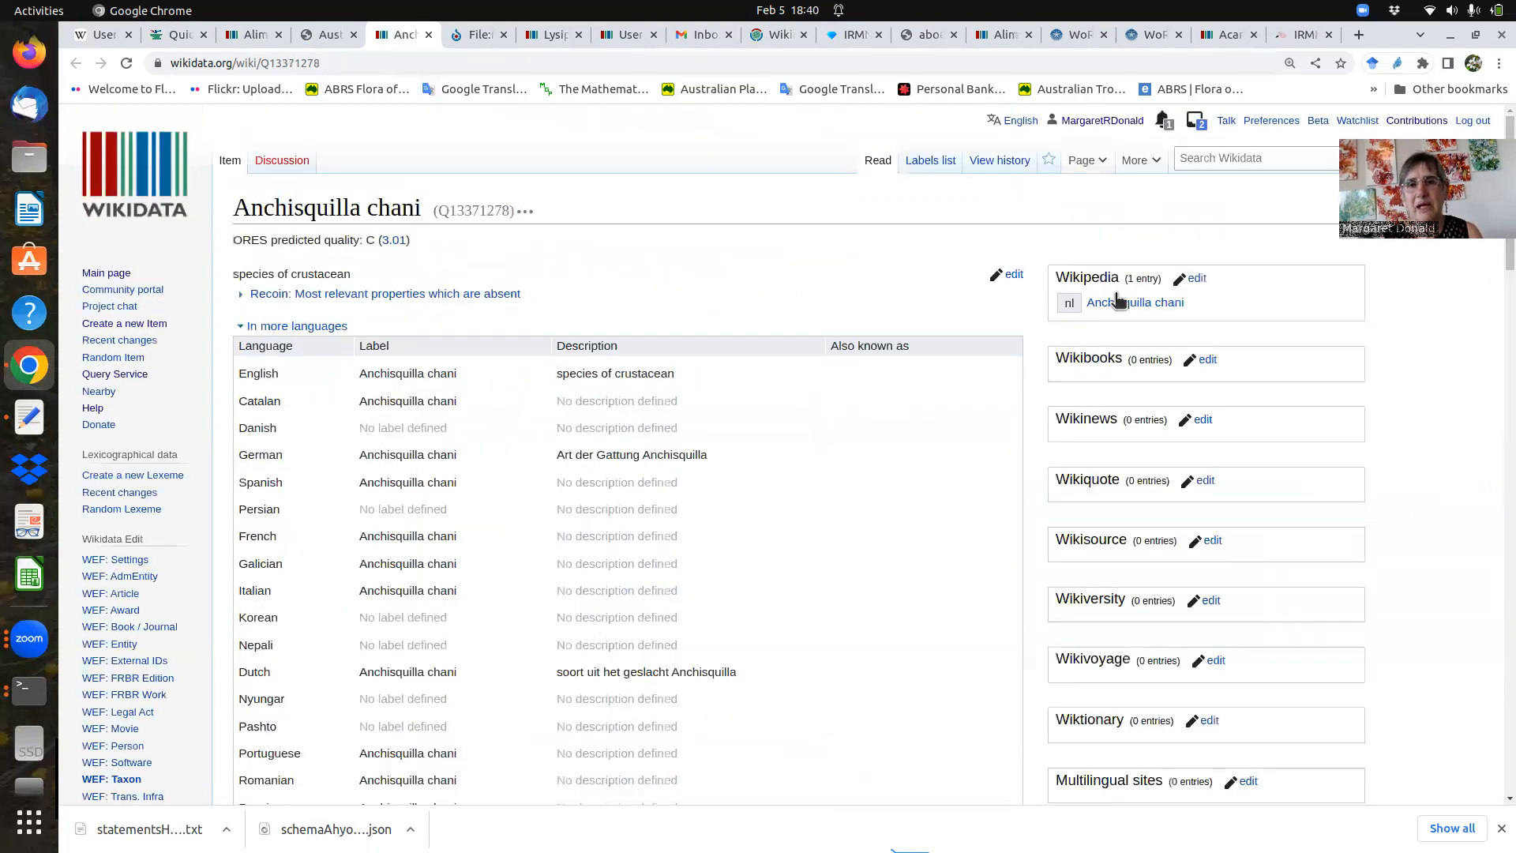
- Switch to the OpenRefine project's rows and transform the entered column with the GREL expression "Yes" for the matching rows
left_click(851, 35)
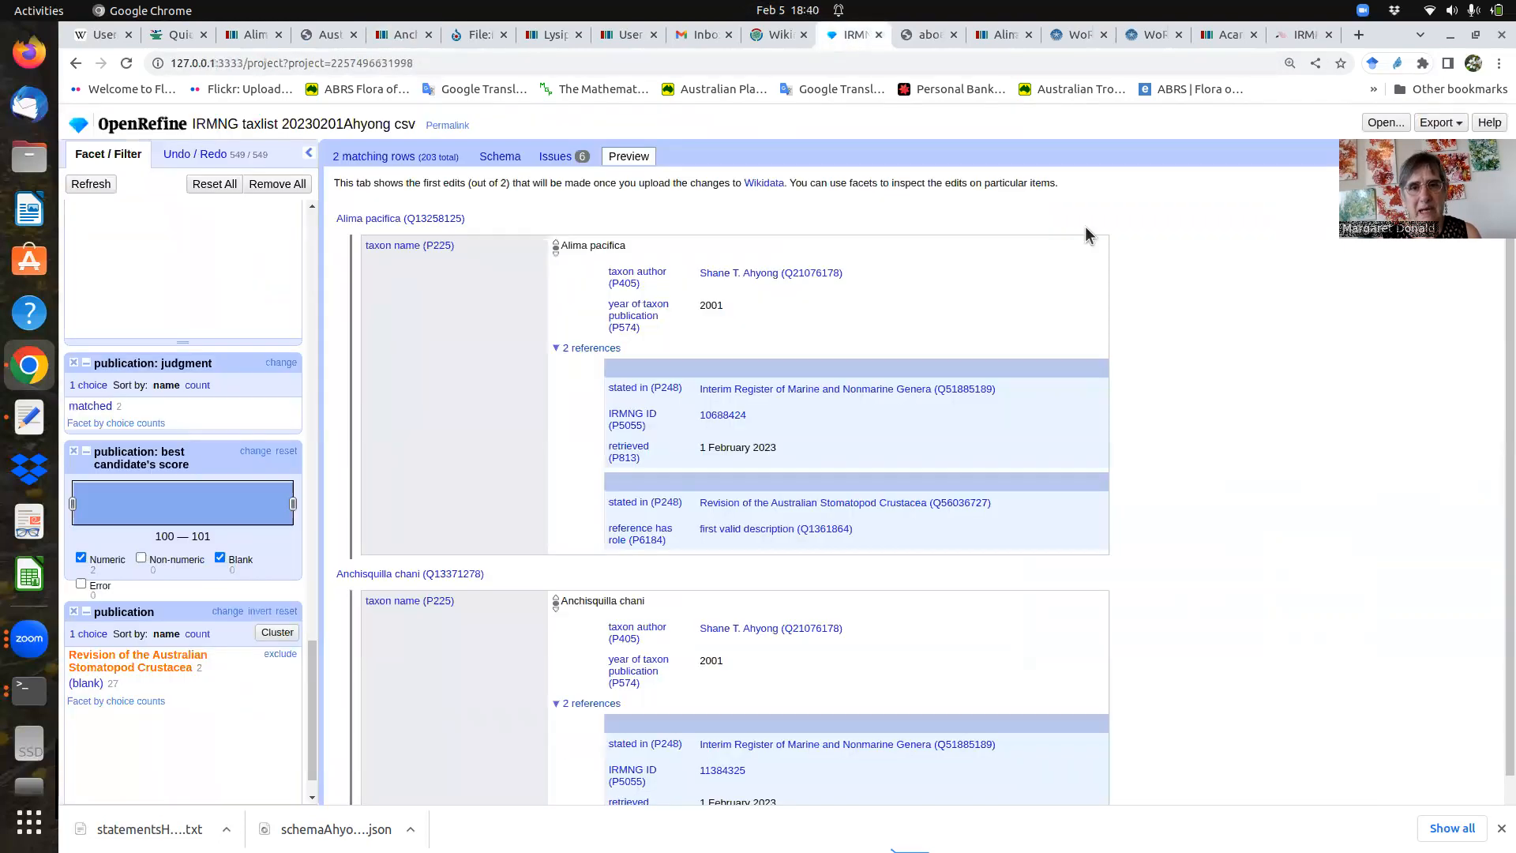
left_click(352, 156)
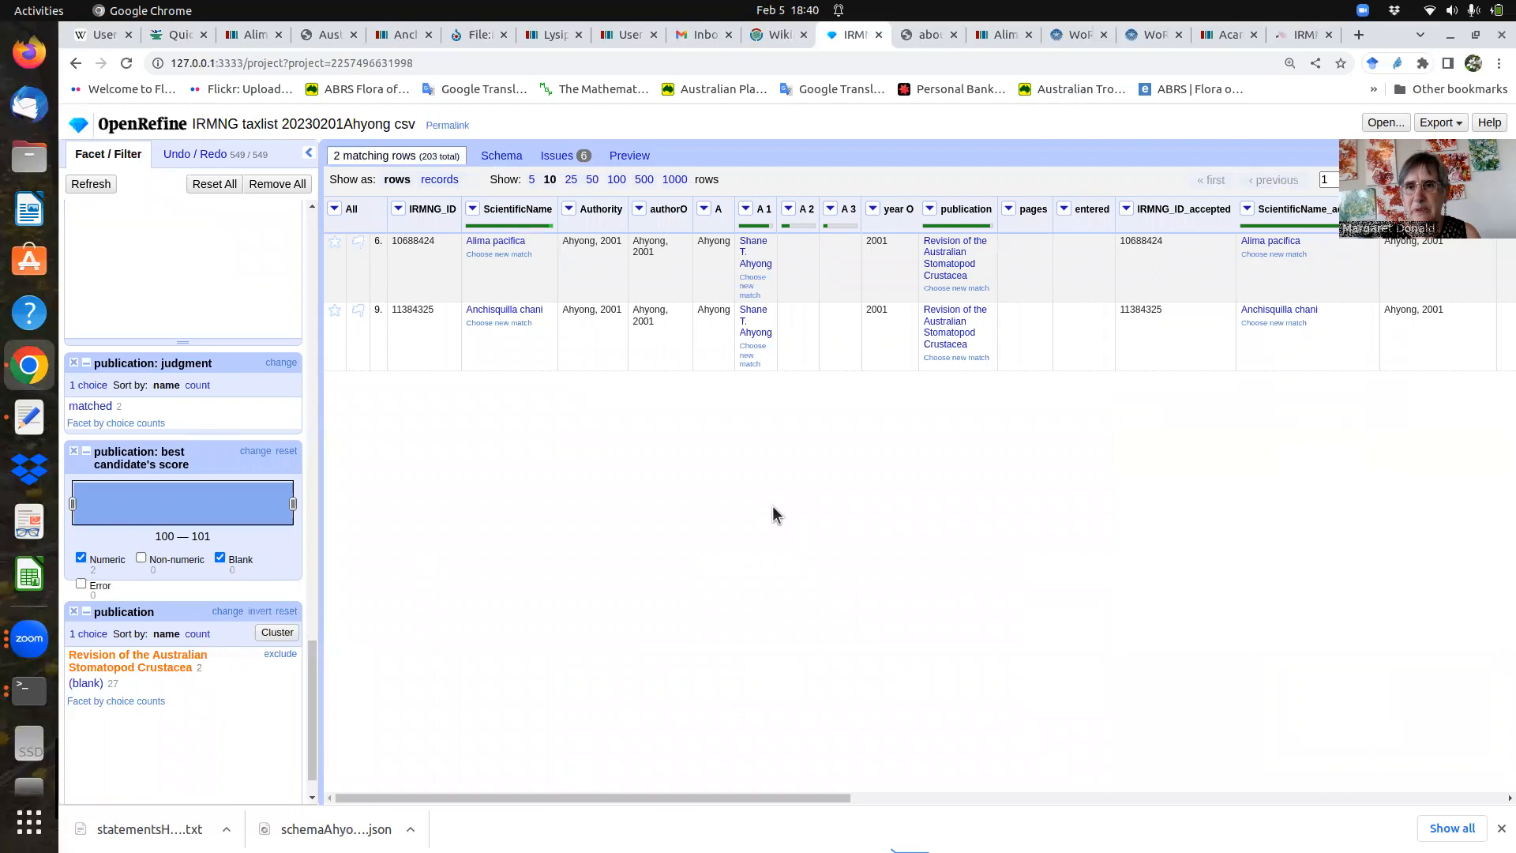
left_click(1064, 210)
mouse_move(1087, 275)
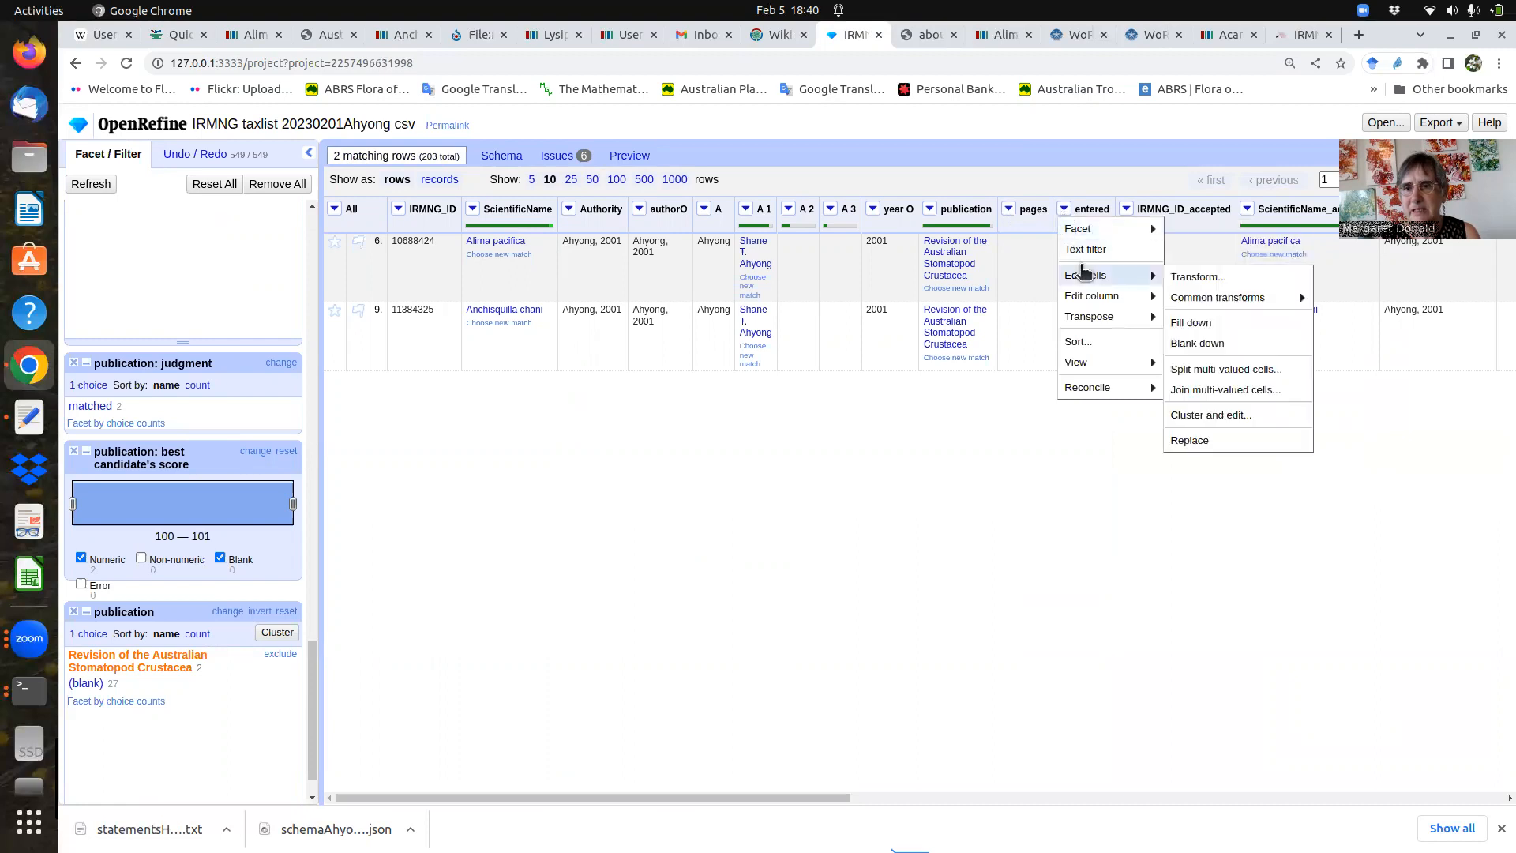
left_click(1202, 279)
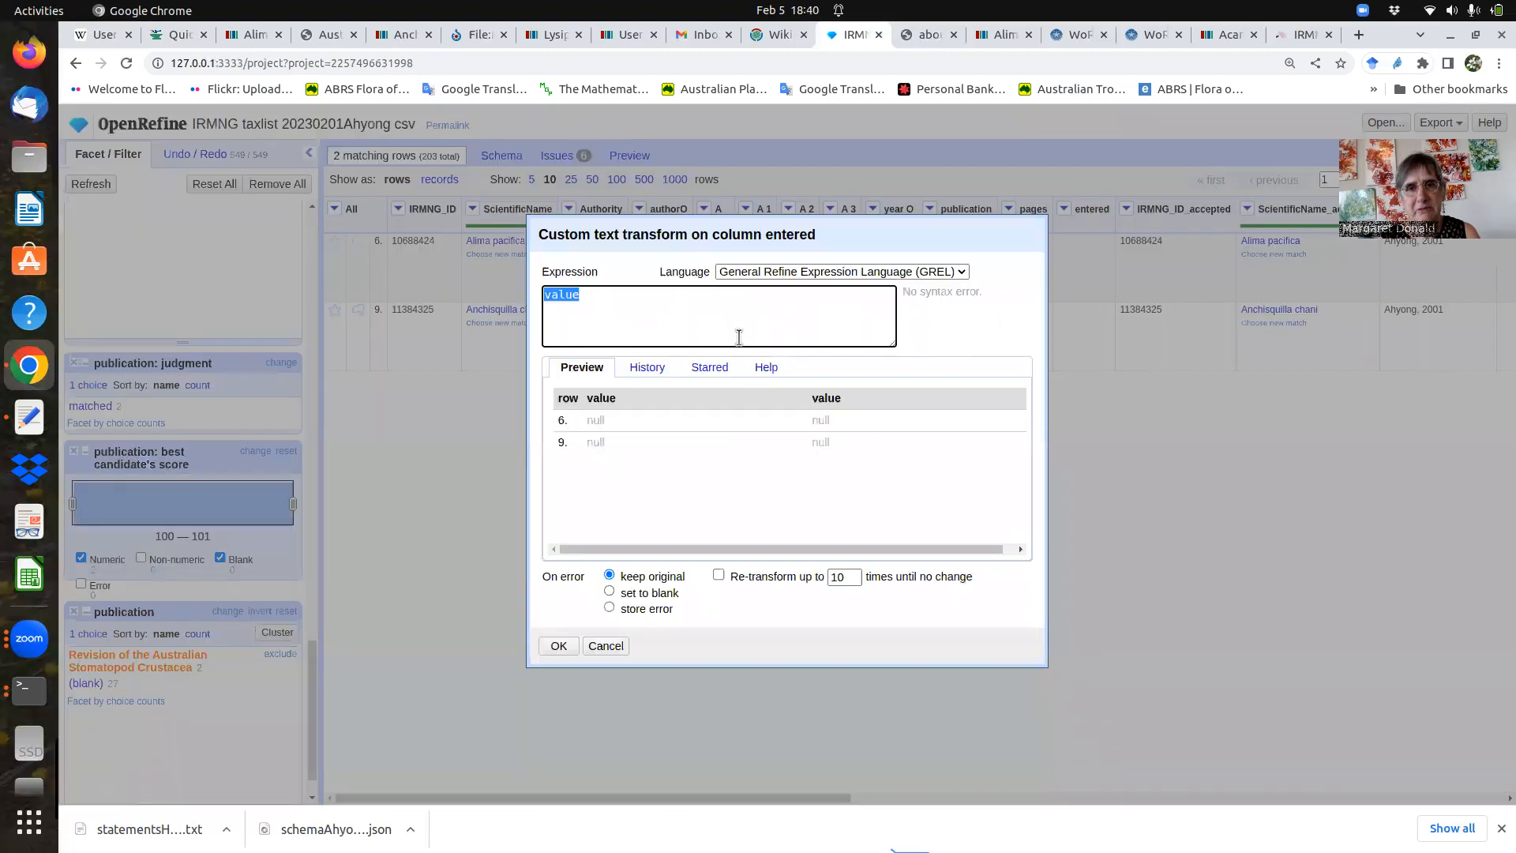
type("\"Yes")
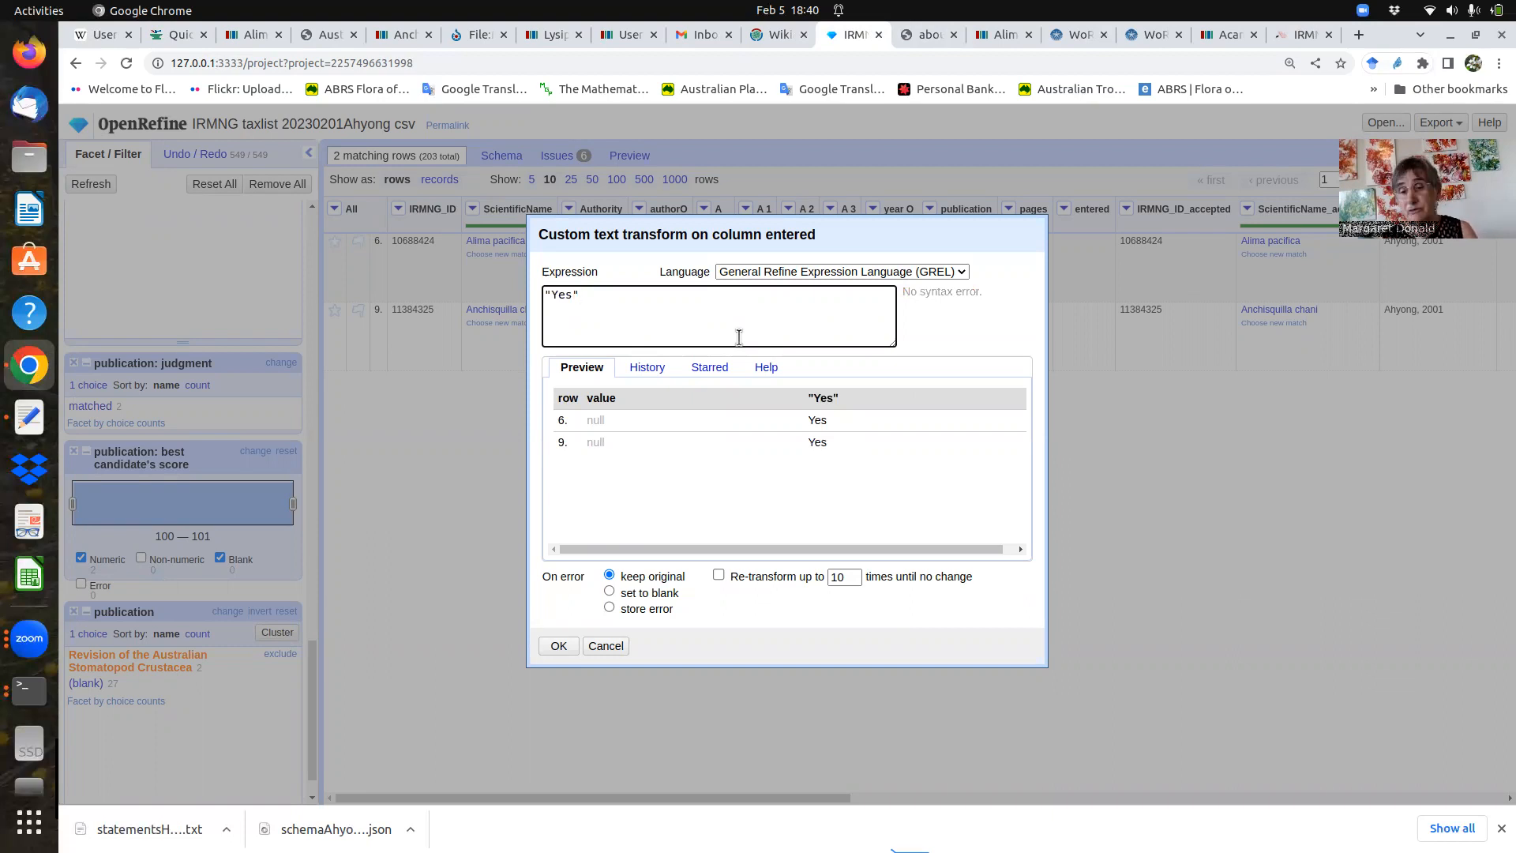
left_click(558, 646)
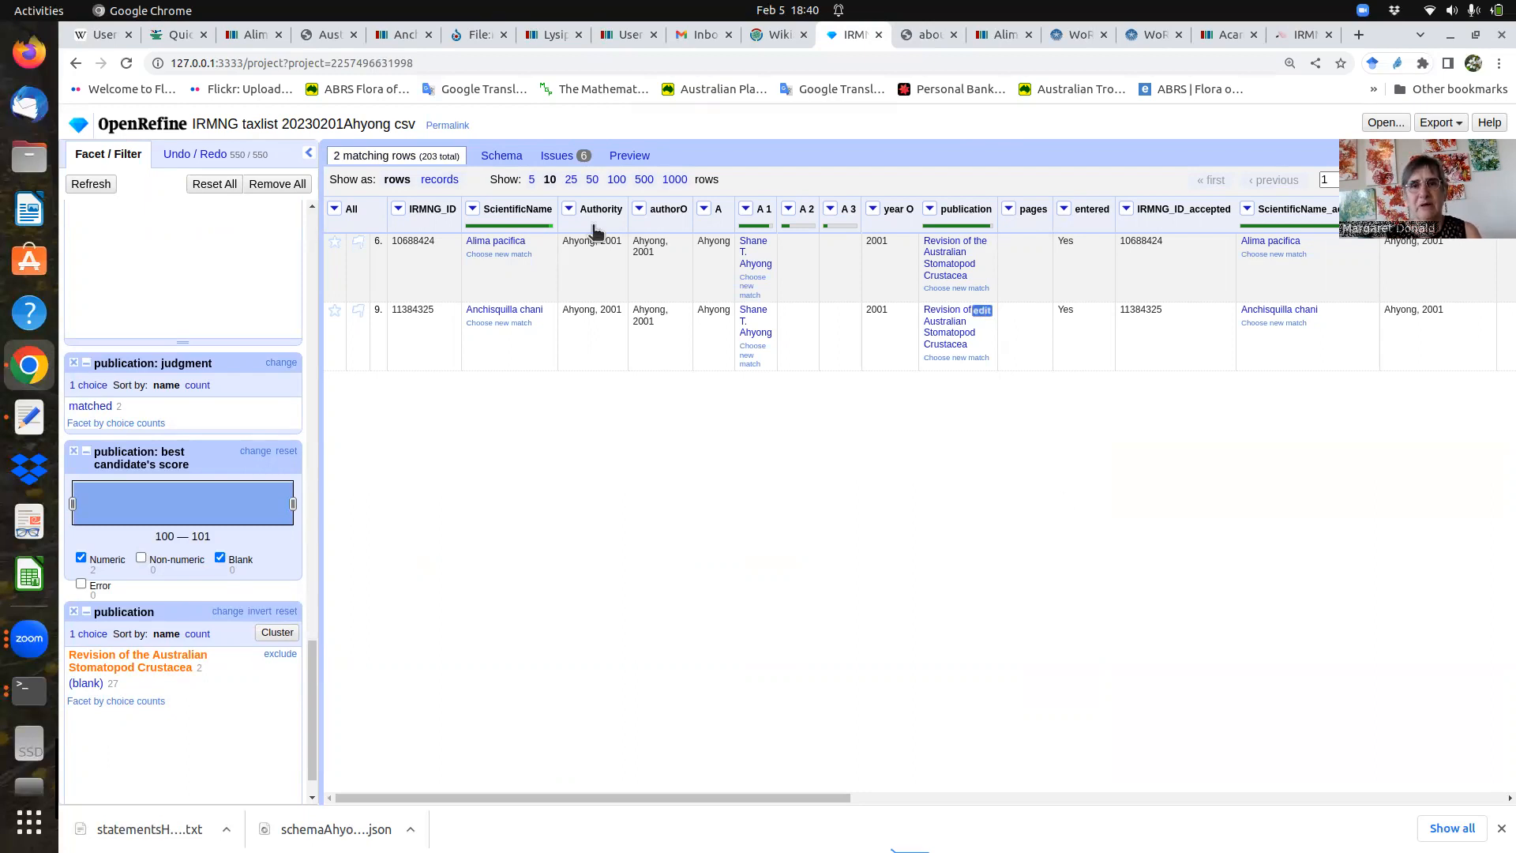
- Open the project's Wikibase schema with the taxon name statement
left_click(505, 158)
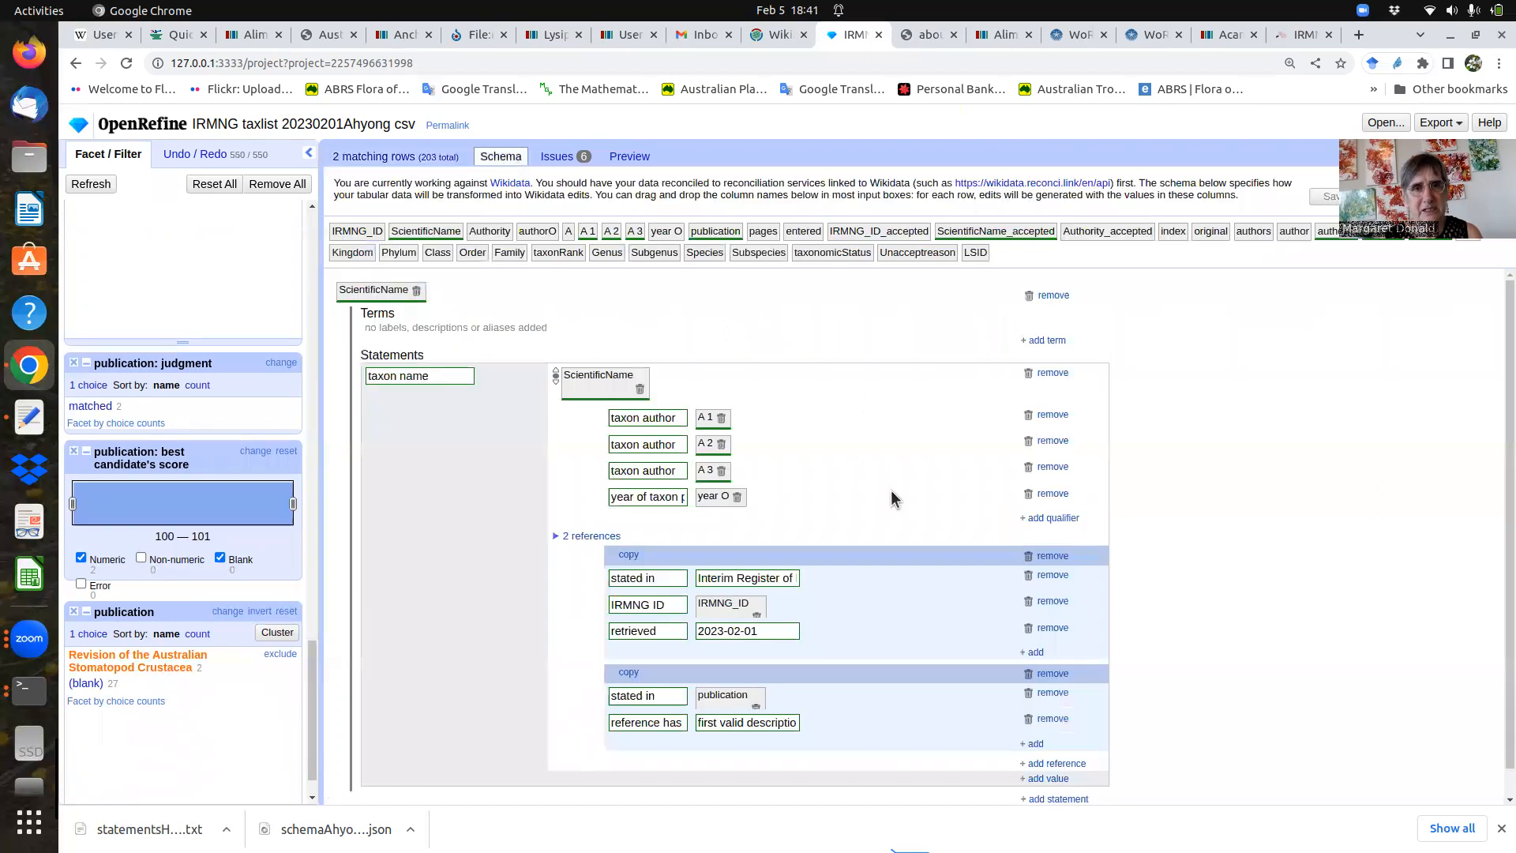